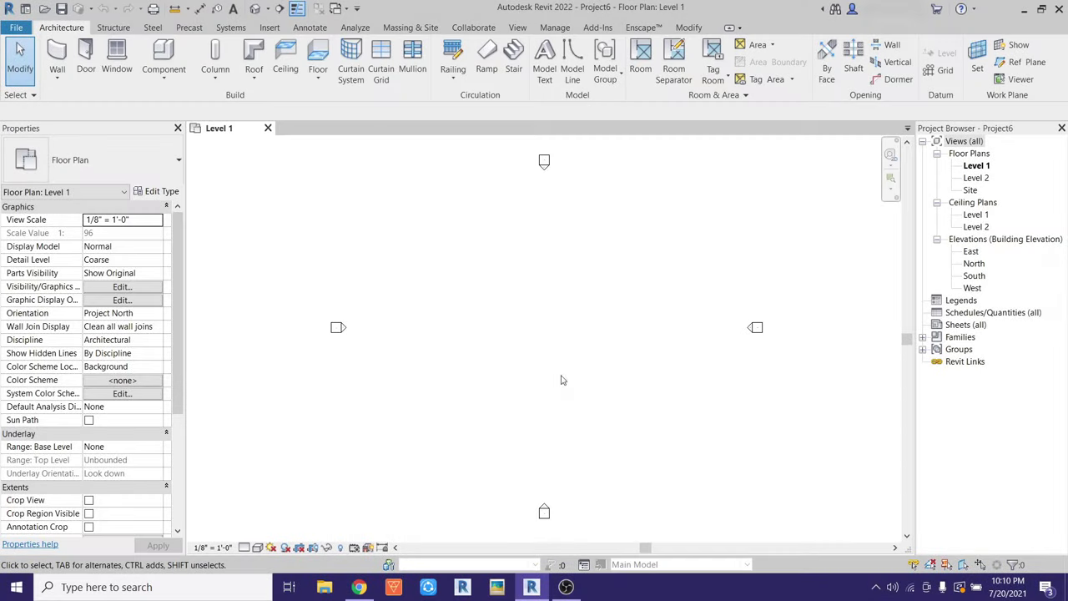
# In the South elevation, set Level 2 to 11' above Level 1, then return to the Level 1 plan
pyautogui.moveTo(563, 284); pyautogui.dragTo(532, 341, button='middle')
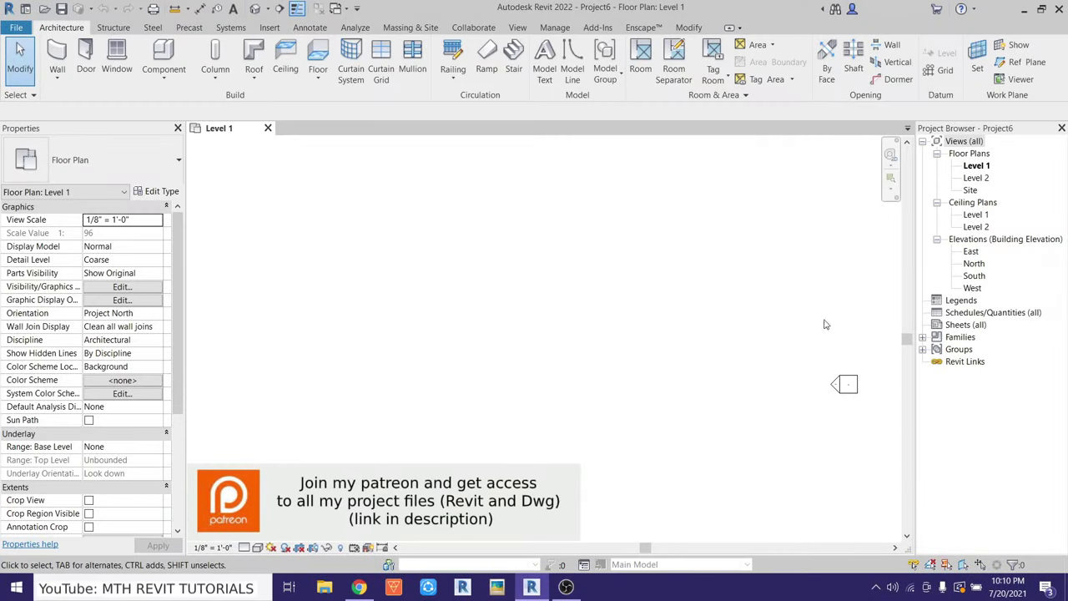
pyautogui.doubleClick(974, 276)
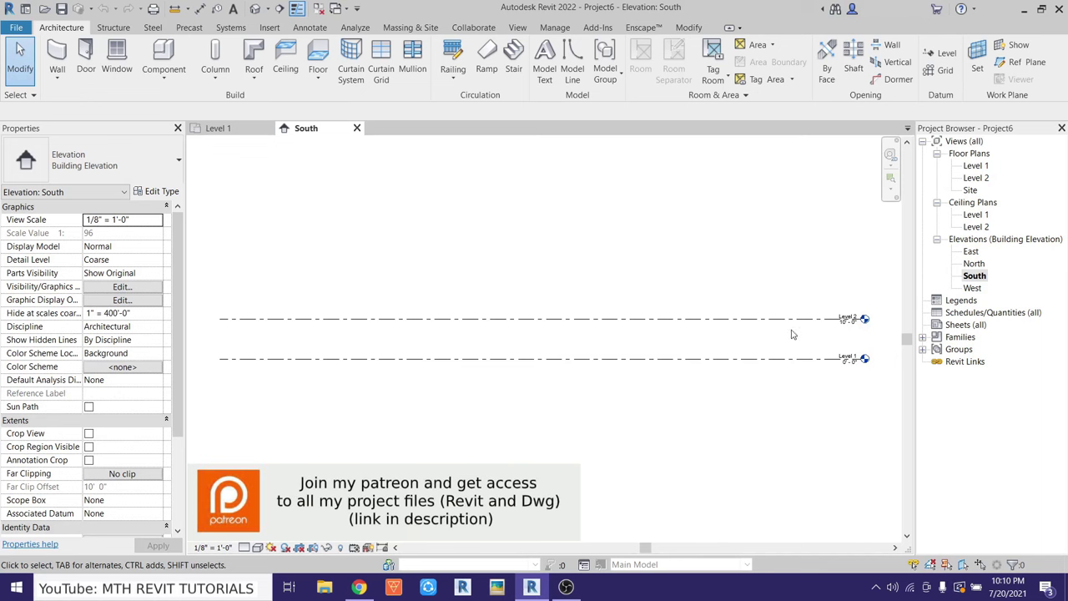
pyautogui.click(345, 318)
pyautogui.scroll(3, 351, 334)
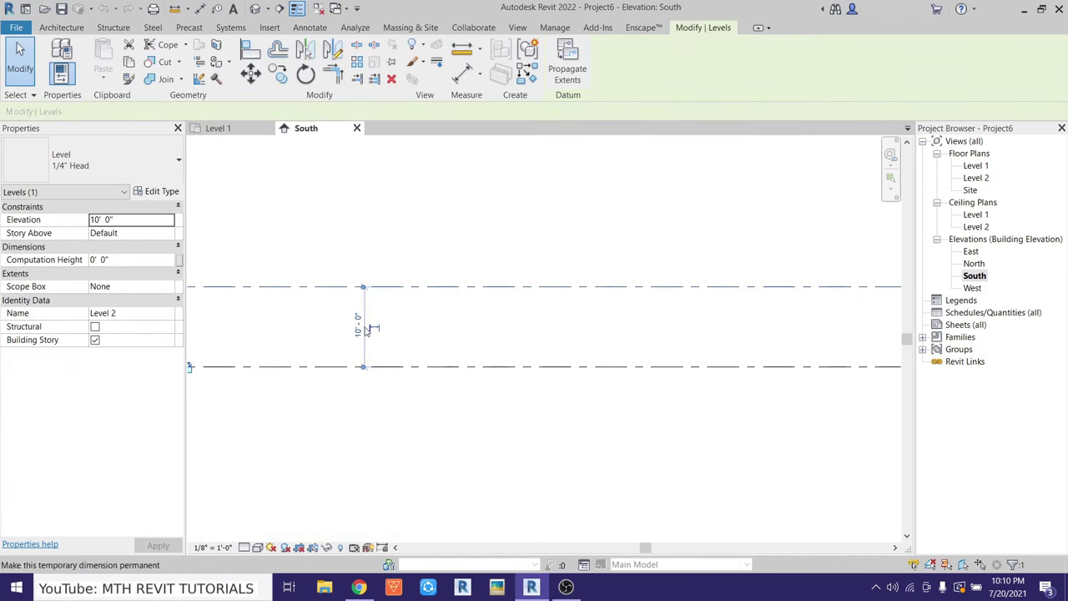
pyautogui.click(358, 326)
pyautogui.write('11')
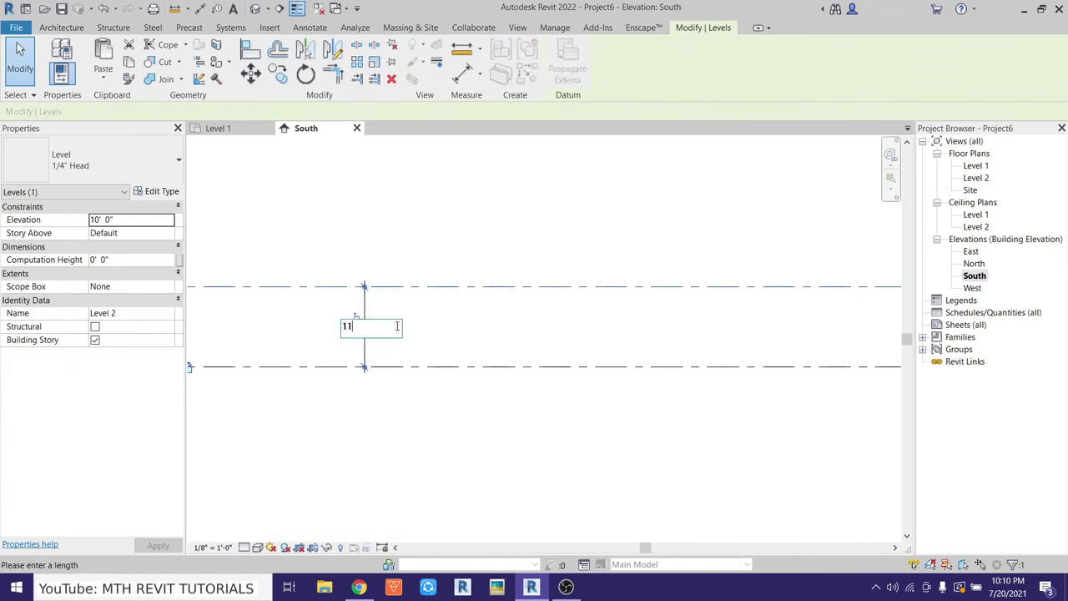
pyautogui.press('Return')
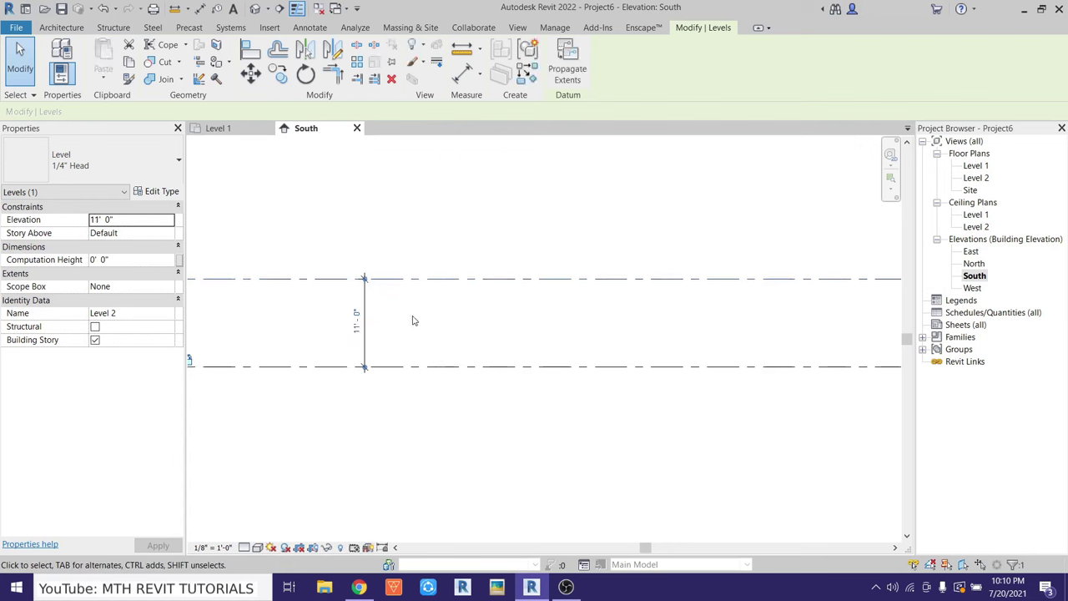
pyautogui.click(351, 327)
pyautogui.press('Escape')
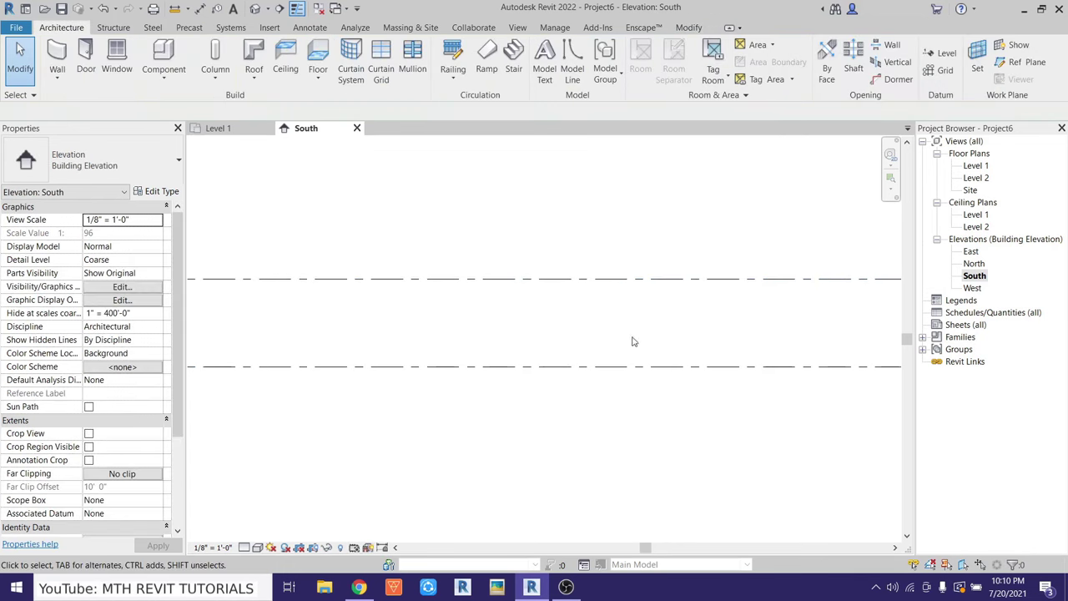
pyautogui.doubleClick(972, 167)
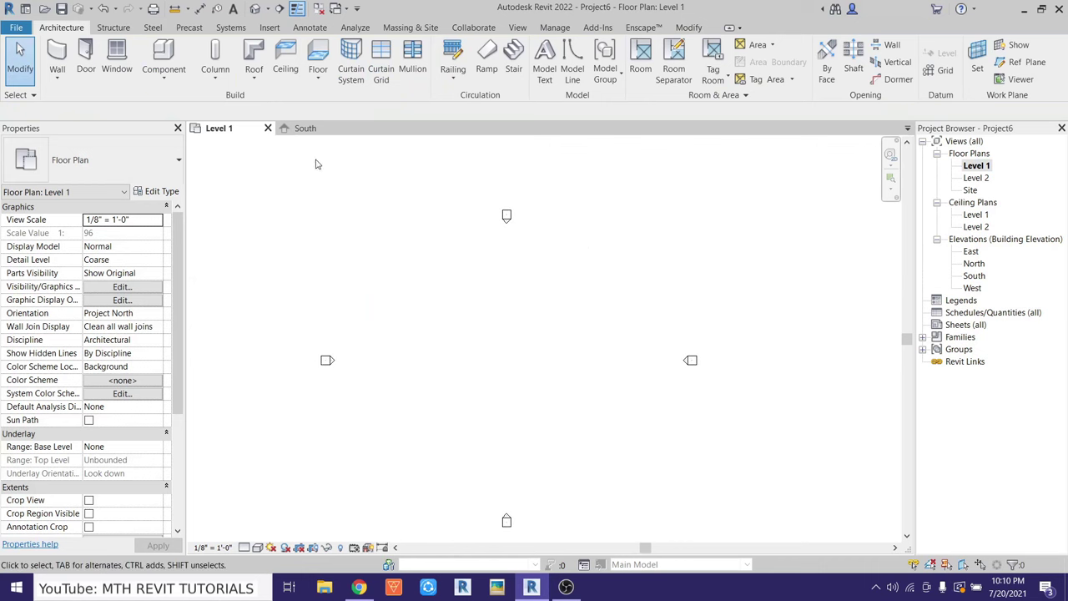
# Start rectangle wall drawing with Top Constraint set to Up to level: Level 2
pyautogui.click(67, 54)
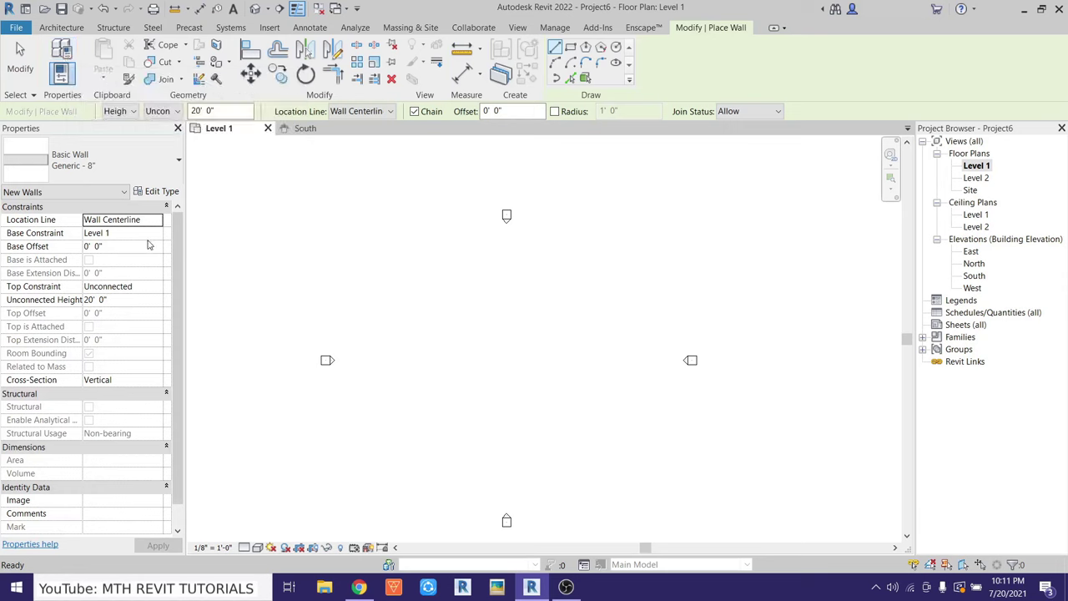
pyautogui.click(574, 47)
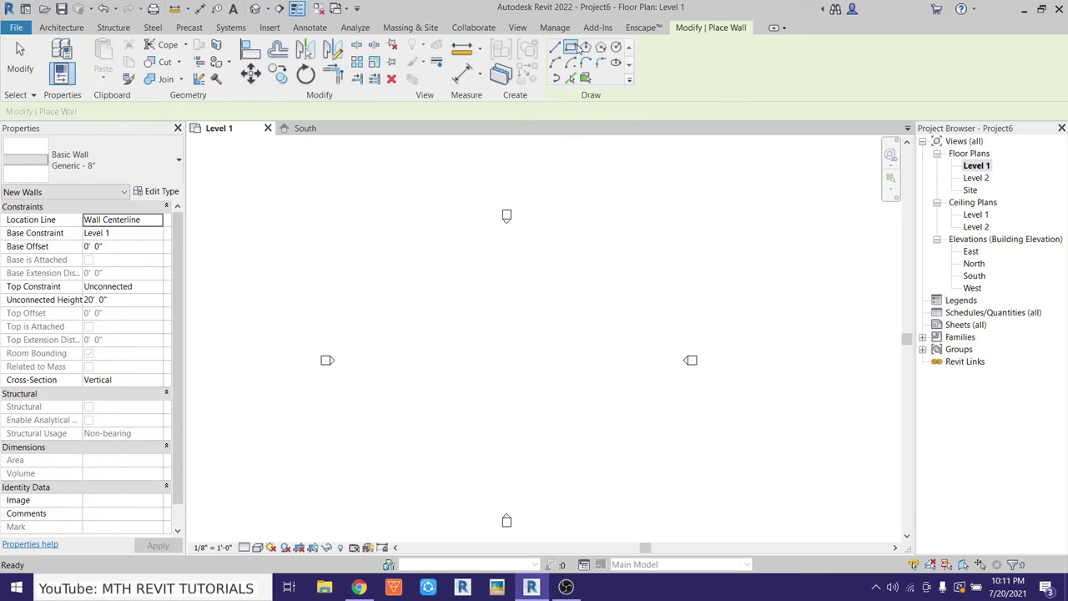
pyautogui.click(156, 286)
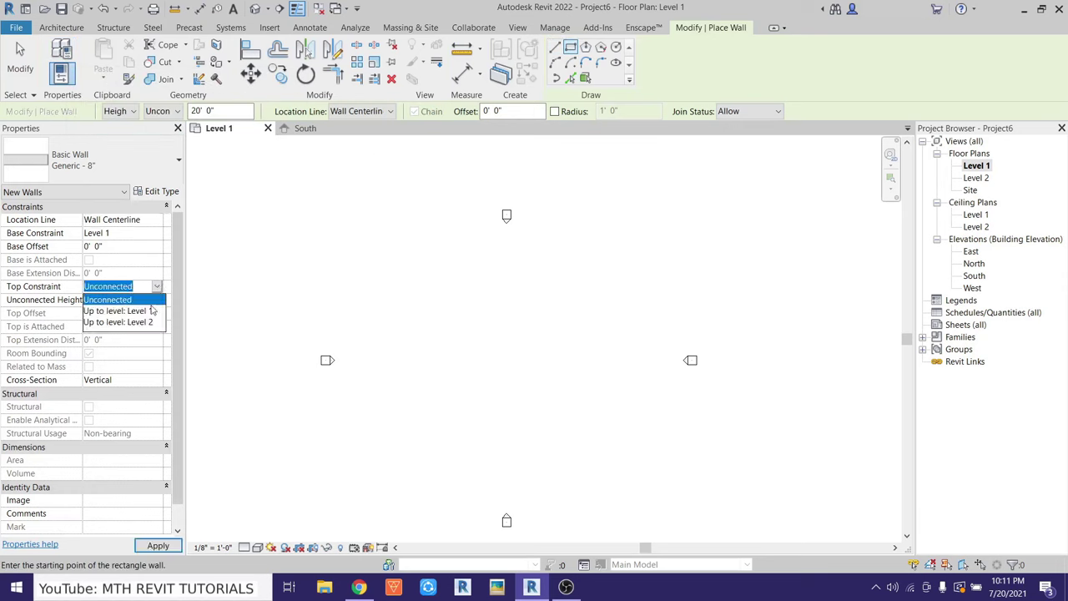
pyautogui.click(144, 323)
pyautogui.scroll(2, 489, 335)
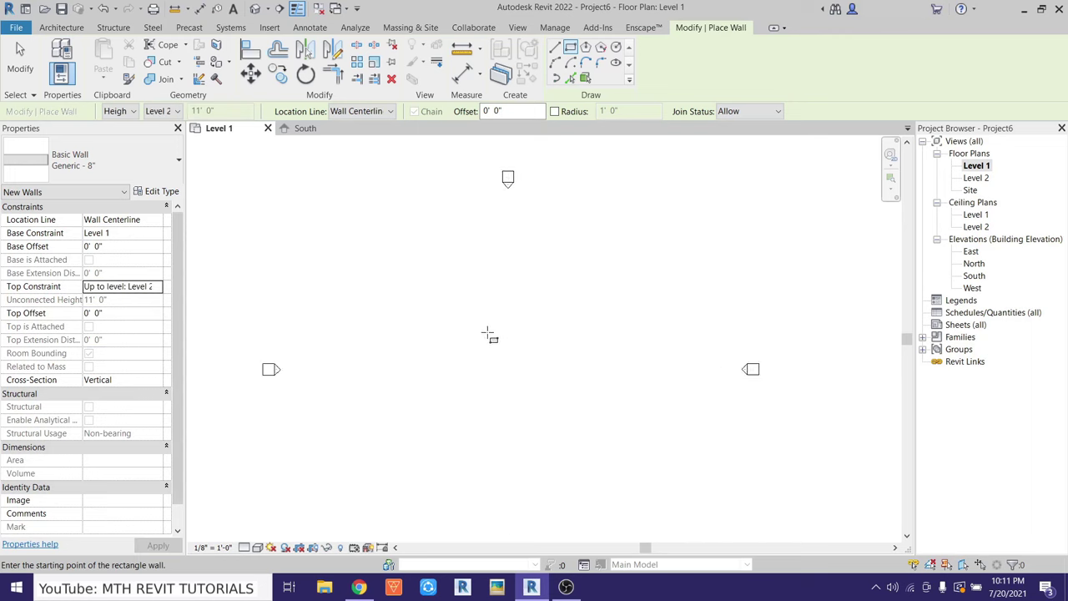
# Draw the 28' by 32' wall rectangle on Level 1 and end the wall command
pyautogui.click(467, 311)
pyautogui.click(548, 402)
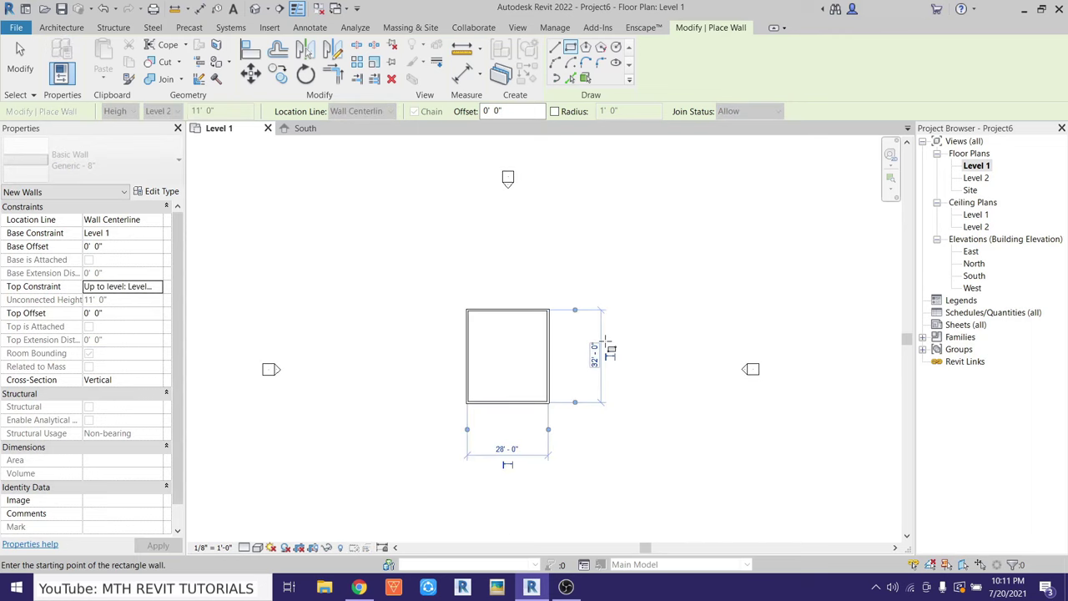
pyautogui.rightClick(615, 325)
pyautogui.click(627, 330)
pyautogui.scroll(2, 500, 333)
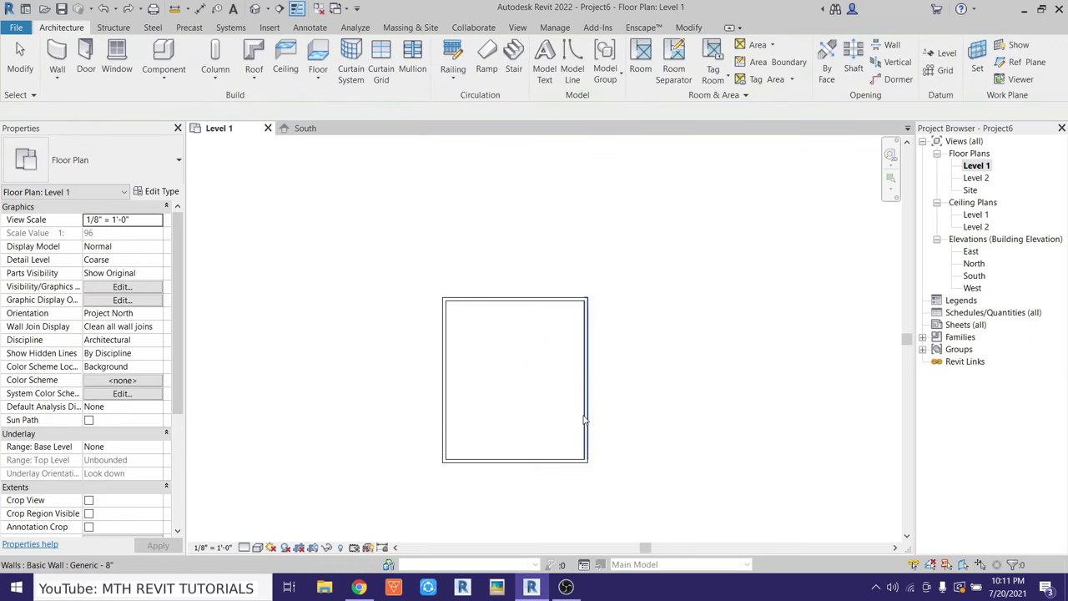
pyautogui.click(584, 427)
# Resize the wall rectangle to 18' wide by 22' deep, then Create Similar a new wall
pyautogui.click(526, 507)
pyautogui.write("18'")
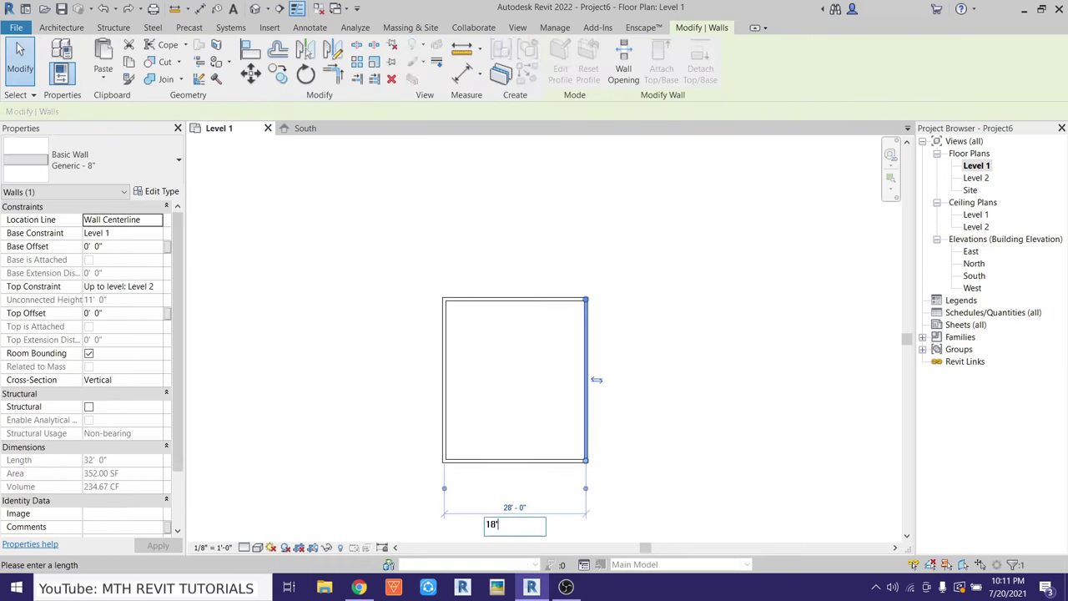
pyautogui.press('Return')
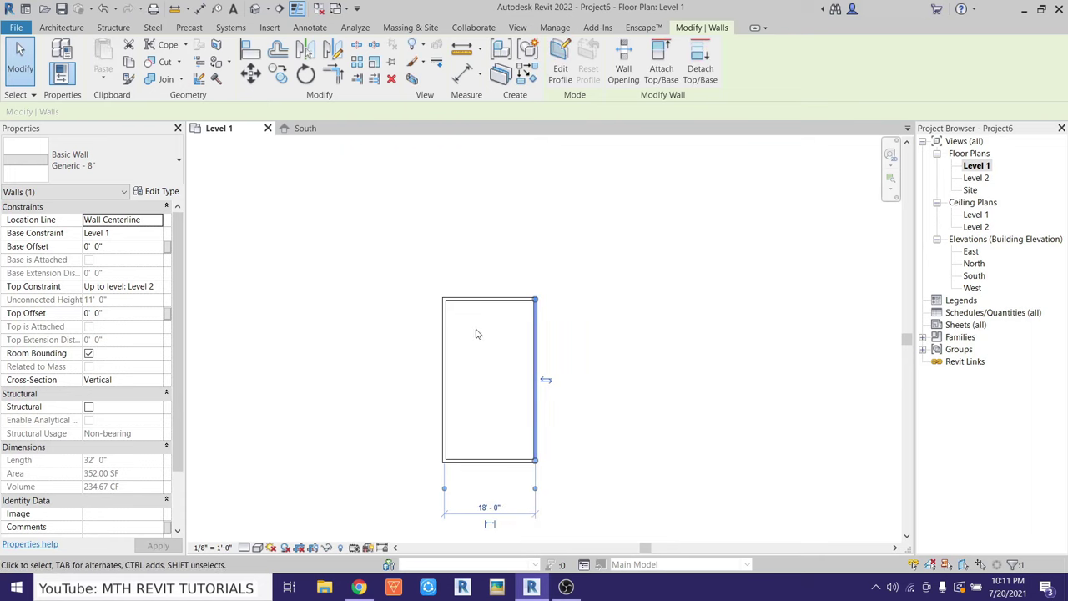
pyautogui.click(491, 302)
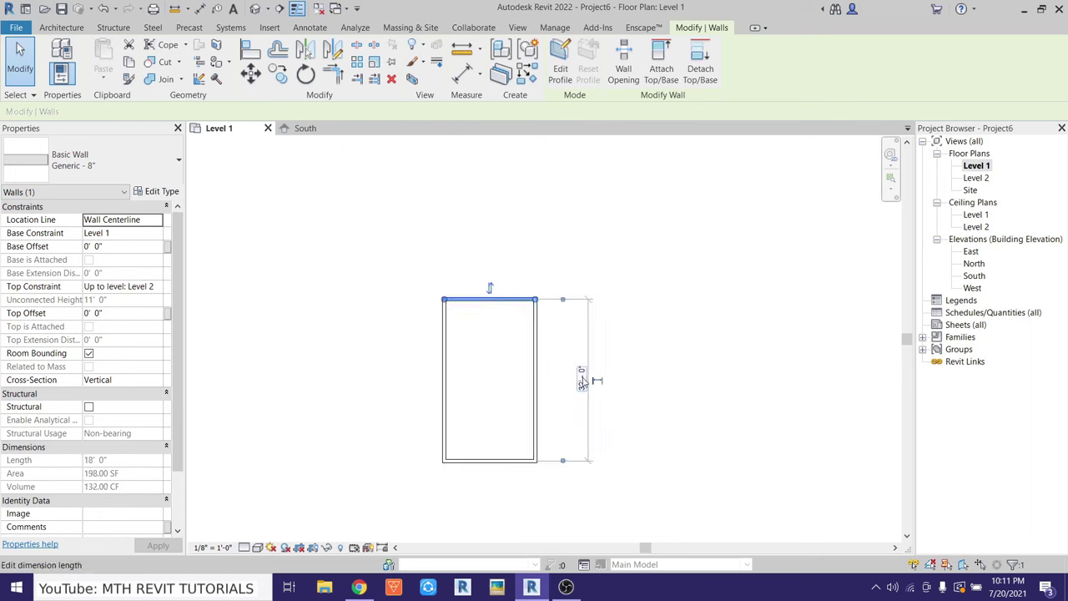
pyautogui.click(582, 381)
pyautogui.write("22'")
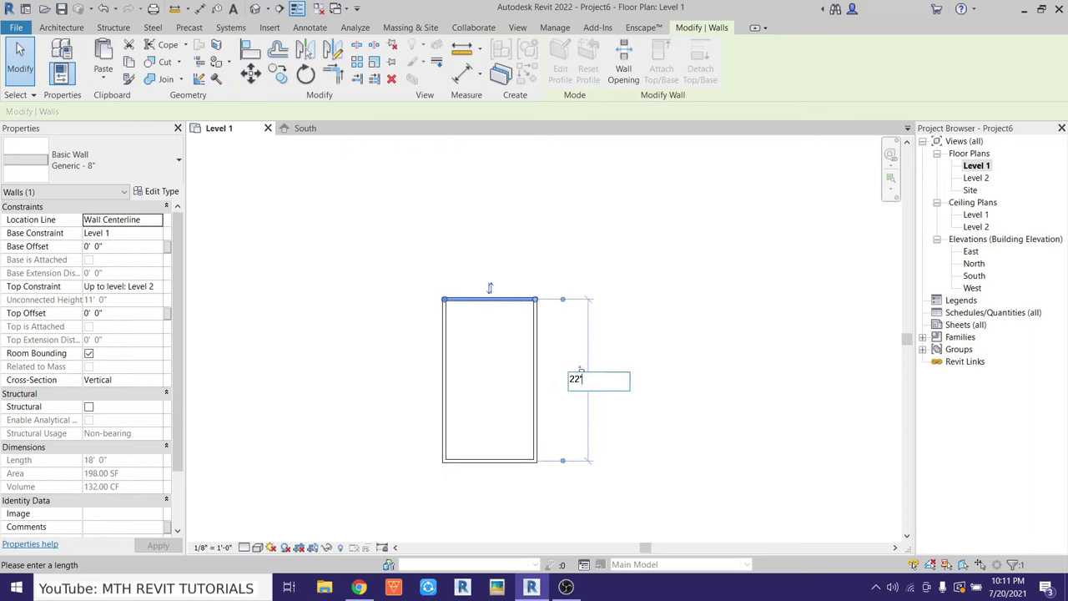
pyautogui.press('Return')
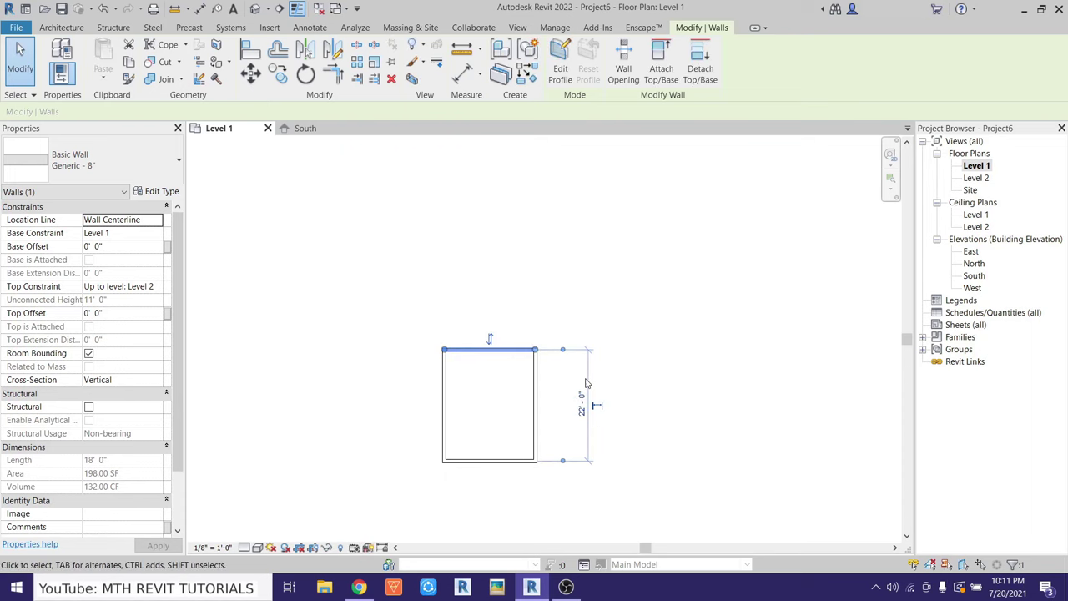
pyautogui.scroll(1, 513, 436)
pyautogui.scroll(1, 543, 369)
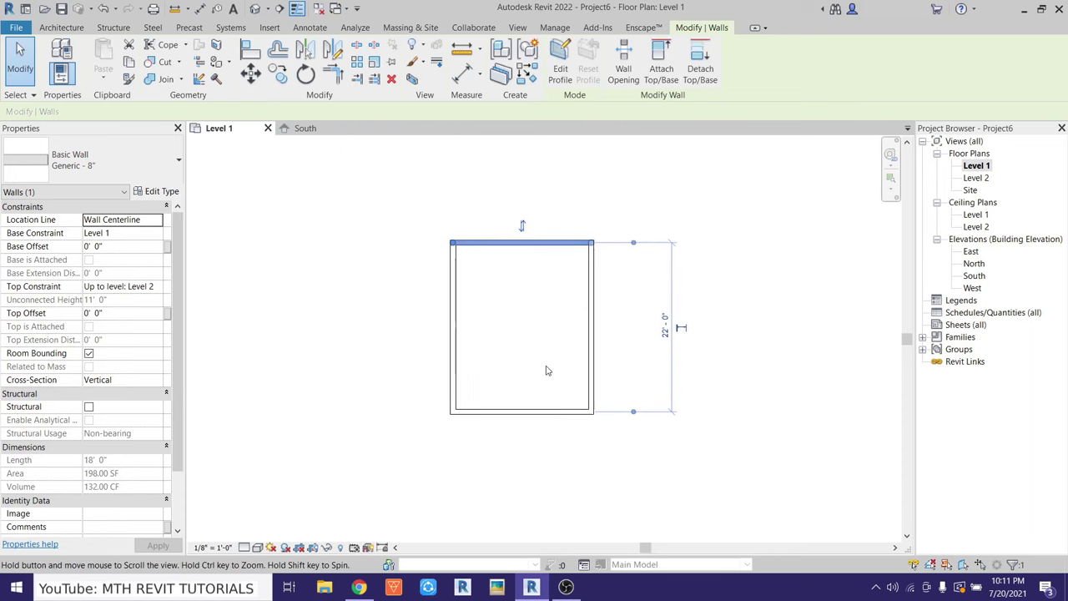
pyautogui.scroll(1, 520, 328)
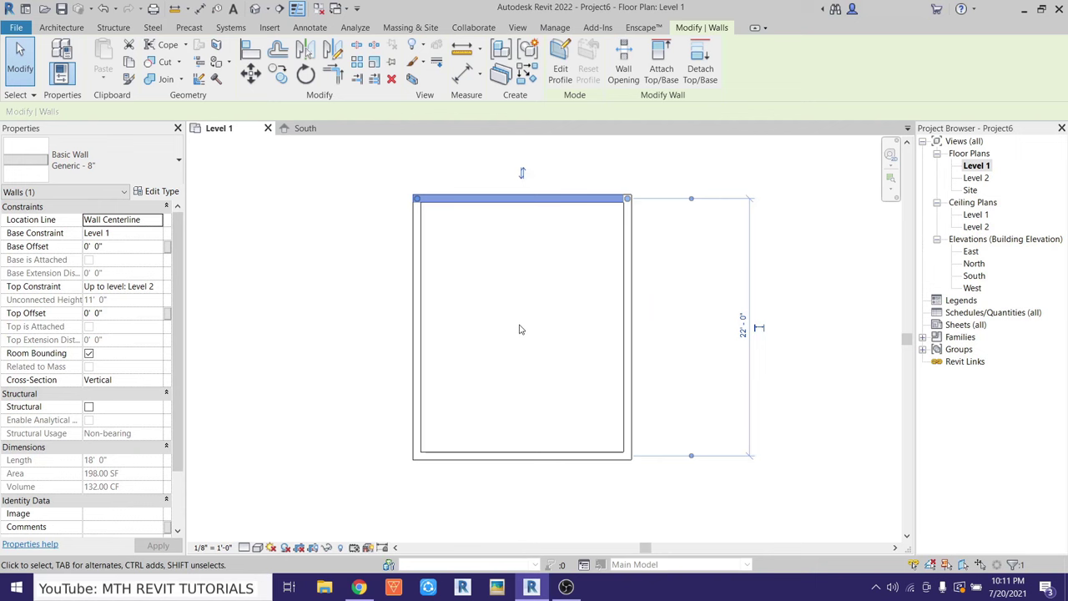
pyautogui.click(526, 77)
# Draw a horizontal cross wall spanning the rectangle, placed 8' from the bottom wall
pyautogui.click(410, 386)
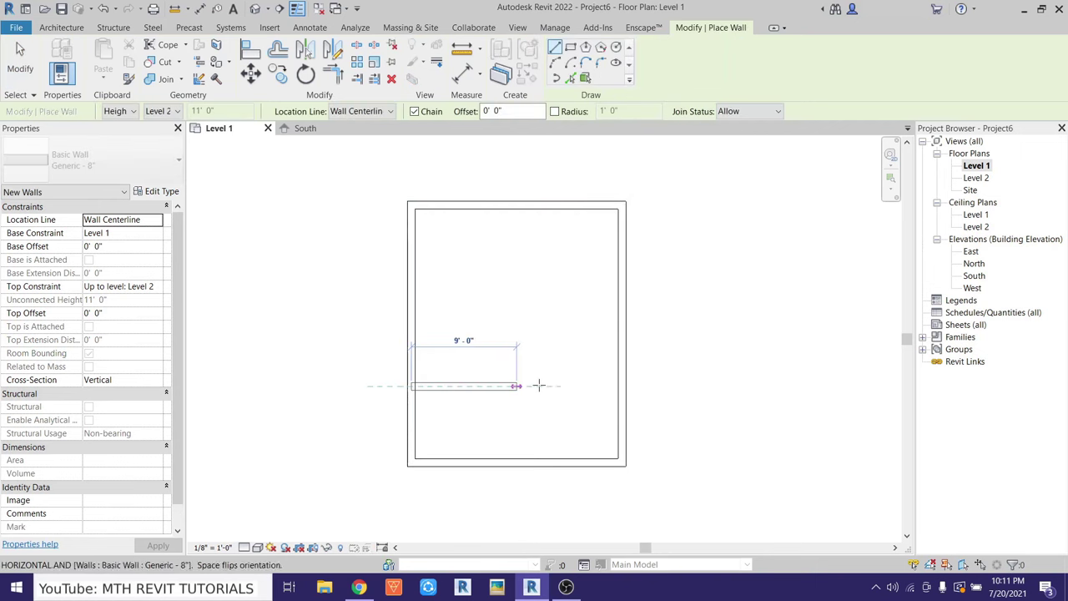
pyautogui.click(618, 386)
pyautogui.press('Escape')
pyautogui.press('Escape')
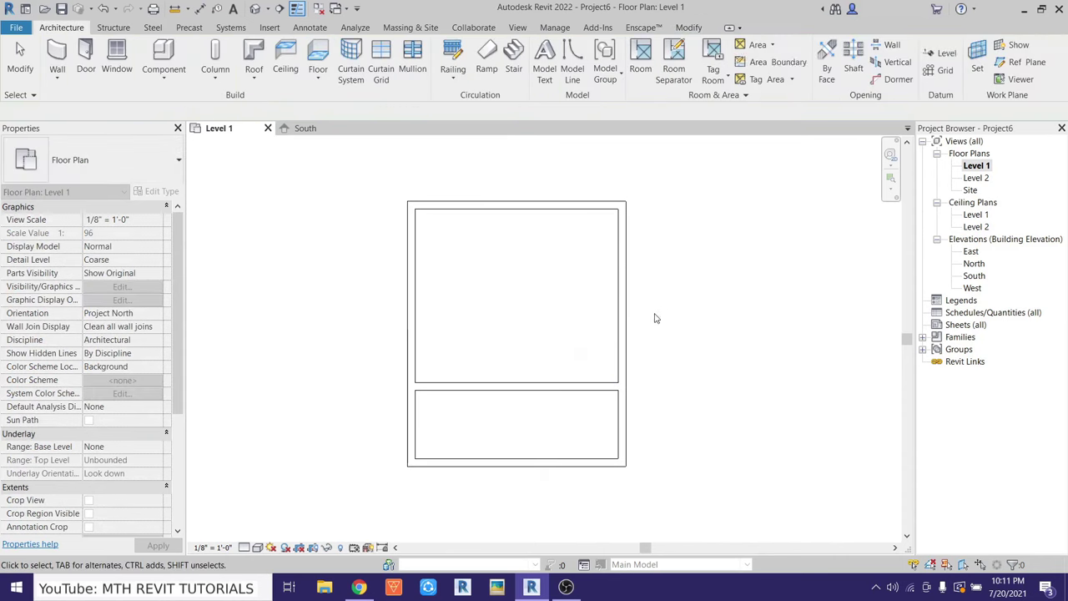
pyautogui.click(584, 385)
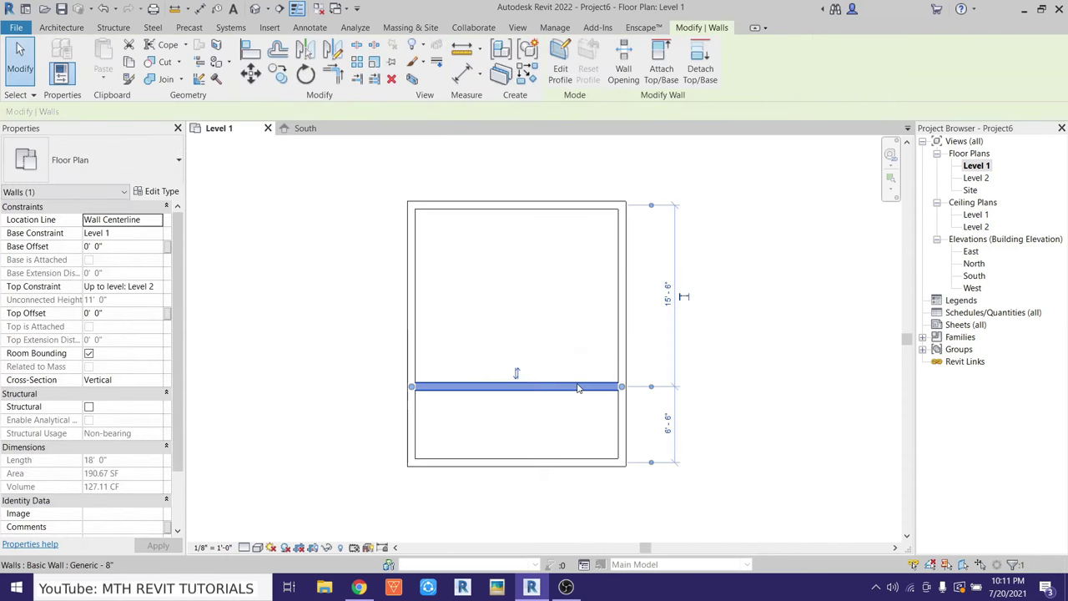
pyautogui.click(667, 424)
pyautogui.press('Return')
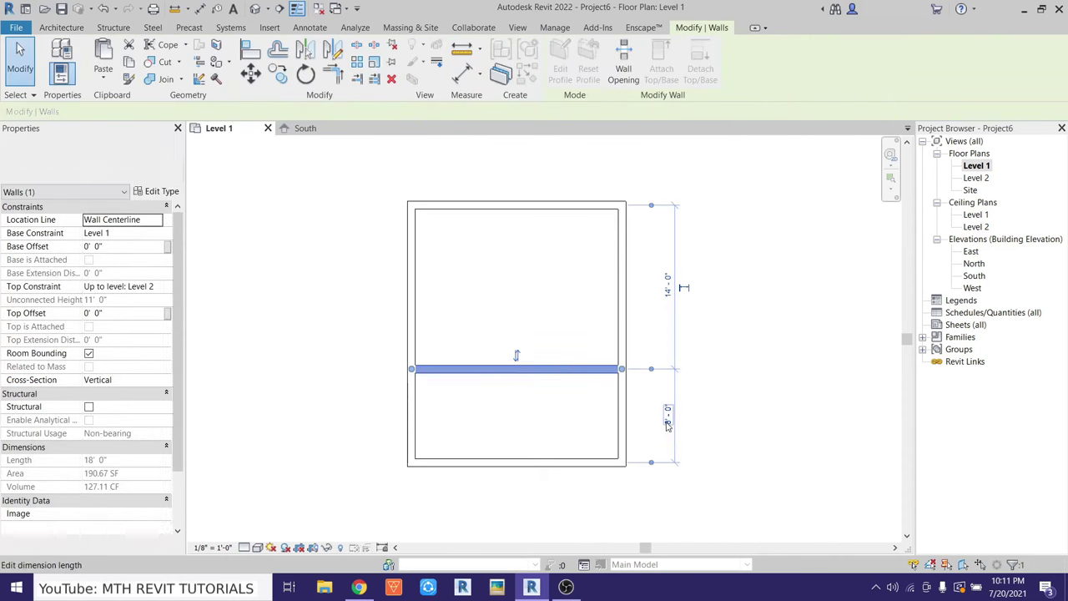
pyautogui.click(674, 425)
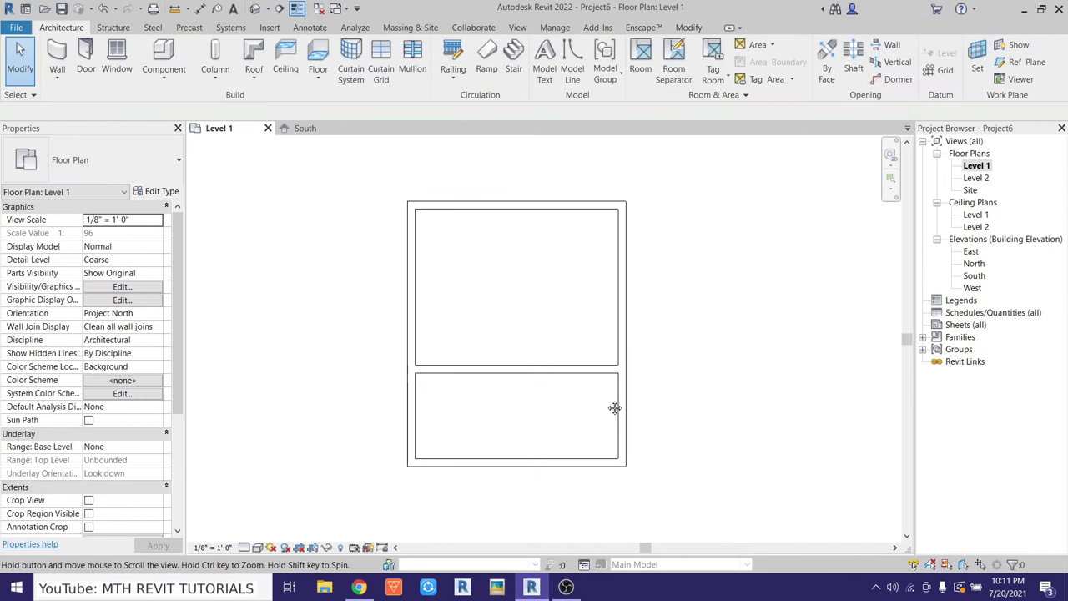
# Add a vertical wall from the cross wall's midpoint down to the bottom wall
pyautogui.moveTo(615, 408); pyautogui.dragTo(635, 409, button='middle')
pyautogui.click(581, 370)
pyautogui.press('w')
pyautogui.press('a')
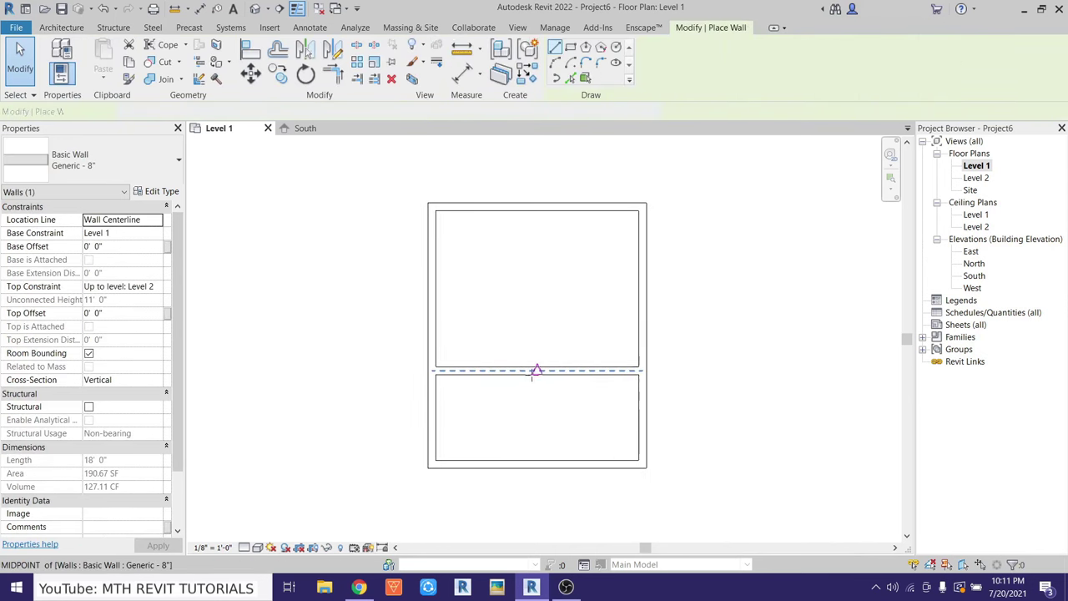
pyautogui.click(537, 370)
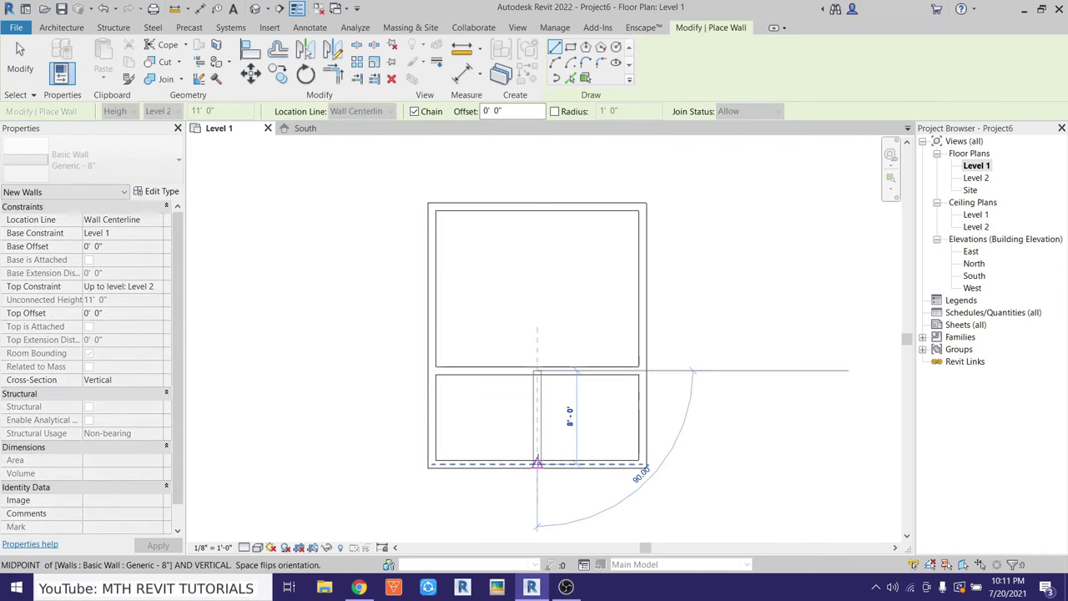
pyautogui.click(536, 463)
pyautogui.press('Escape')
pyautogui.press('Escape')
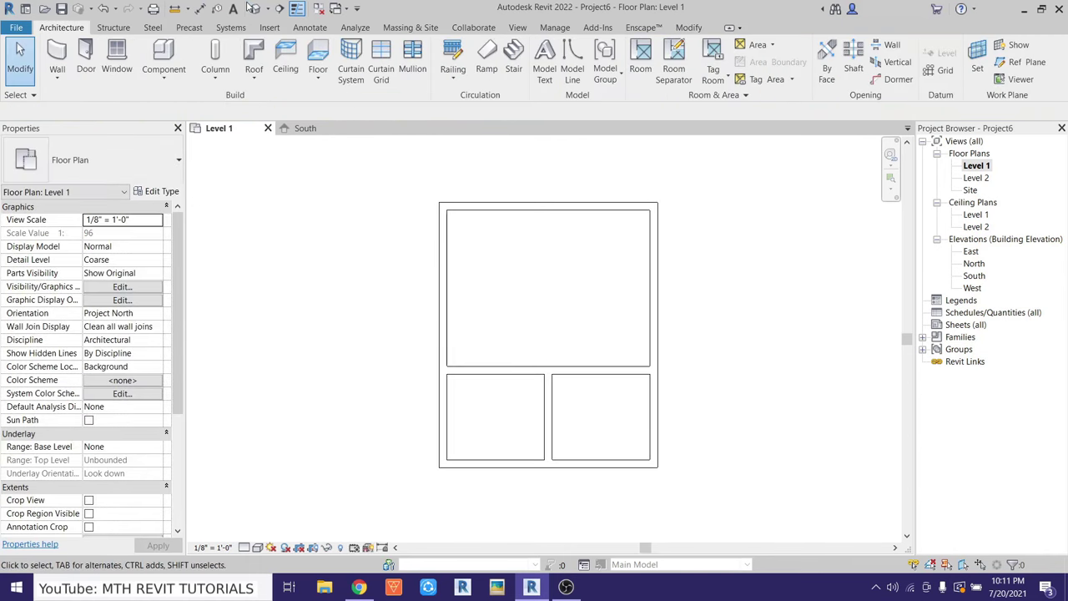
# Show the 3D view at Fine detail in Consistent Colors, orbiting and zooming the model
pyautogui.click(256, 8)
pyautogui.scroll(2, 472, 277)
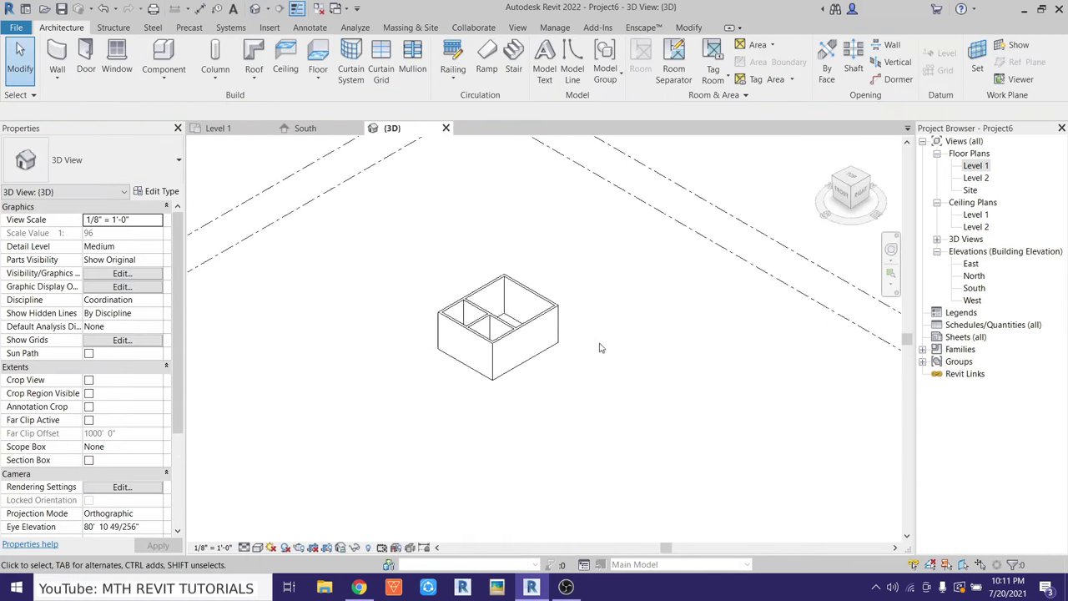
pyautogui.scroll(2, 472, 278)
pyautogui.scroll(2, 472, 278)
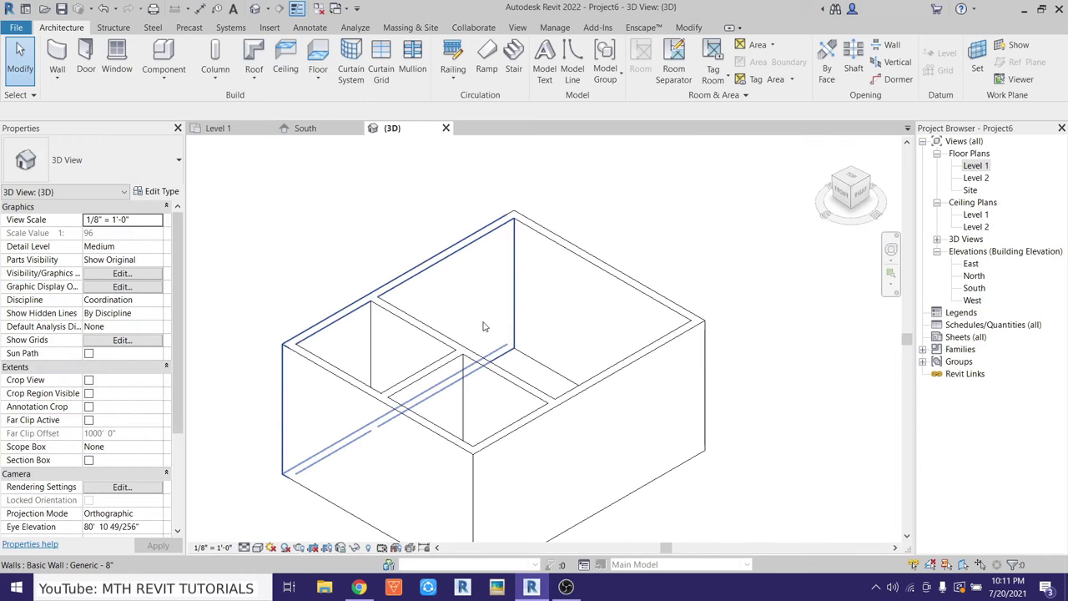
pyautogui.click(245, 547)
pyautogui.click(265, 534)
pyautogui.click(258, 547)
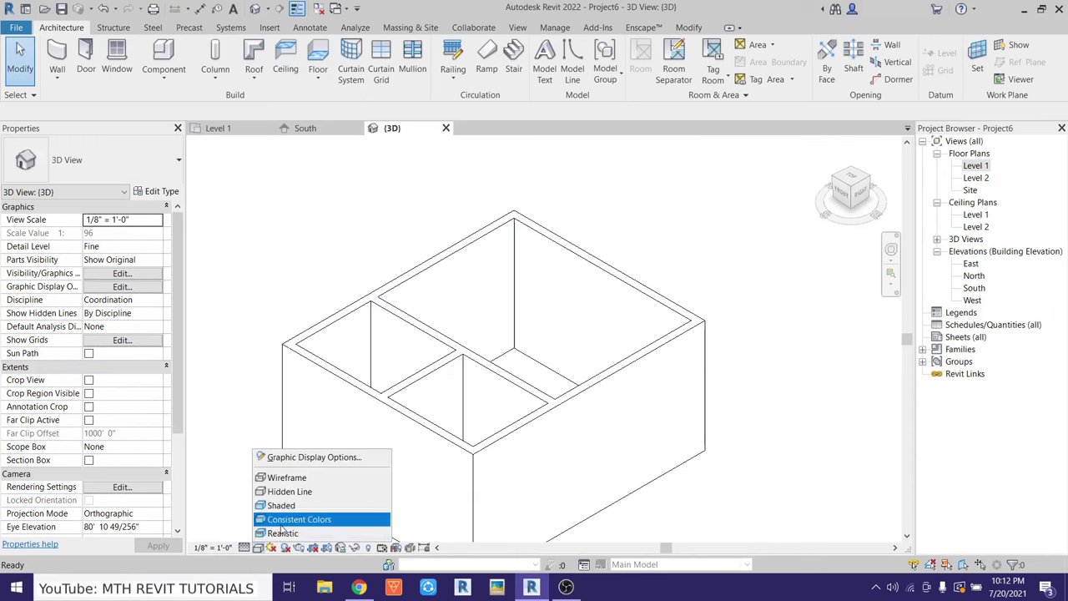
pyautogui.click(286, 534)
pyautogui.moveTo(288, 317)
pyautogui.keyDown('shift'); pyautogui.mouseDown(button='middle')
pyautogui.moveTo(506, 464)
pyautogui.moveTo(669, 453)
pyautogui.moveTo(658, 358)
pyautogui.moveTo(551, 453)
pyautogui.moveTo(569, 402)
pyautogui.mouseUp(button='middle'); pyautogui.keyUp('shift')
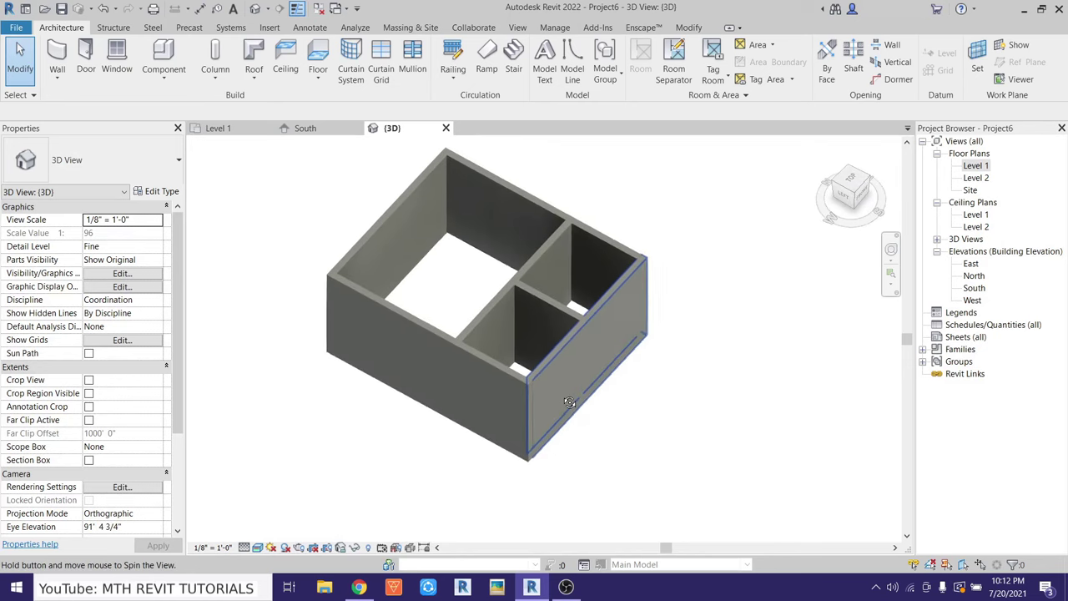
pyautogui.scroll(5, 418, 238)
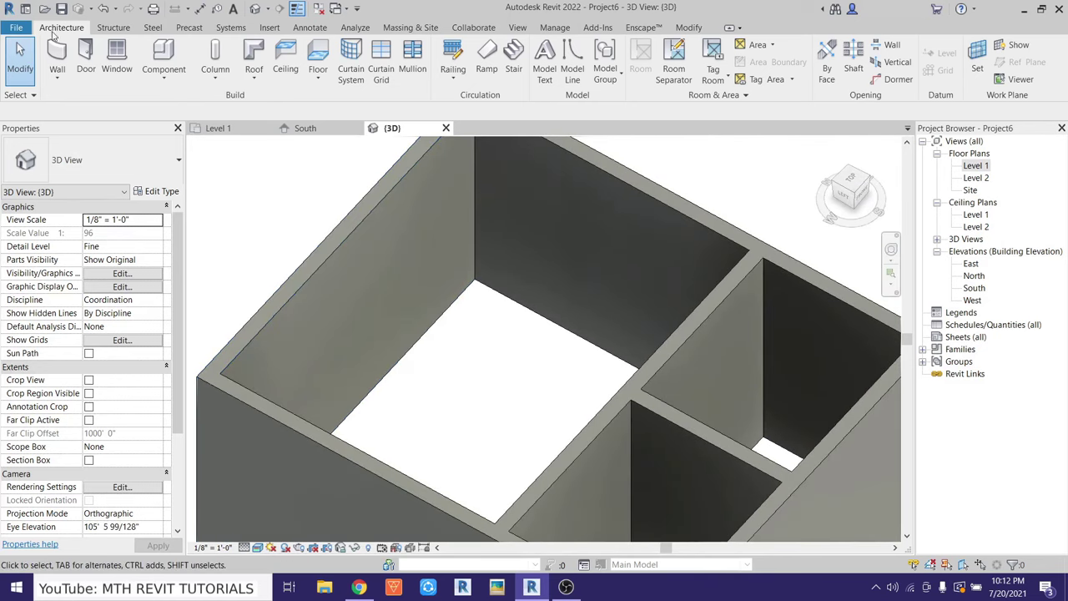
pyautogui.click(10, 28)
pyautogui.moveTo(46, 82)
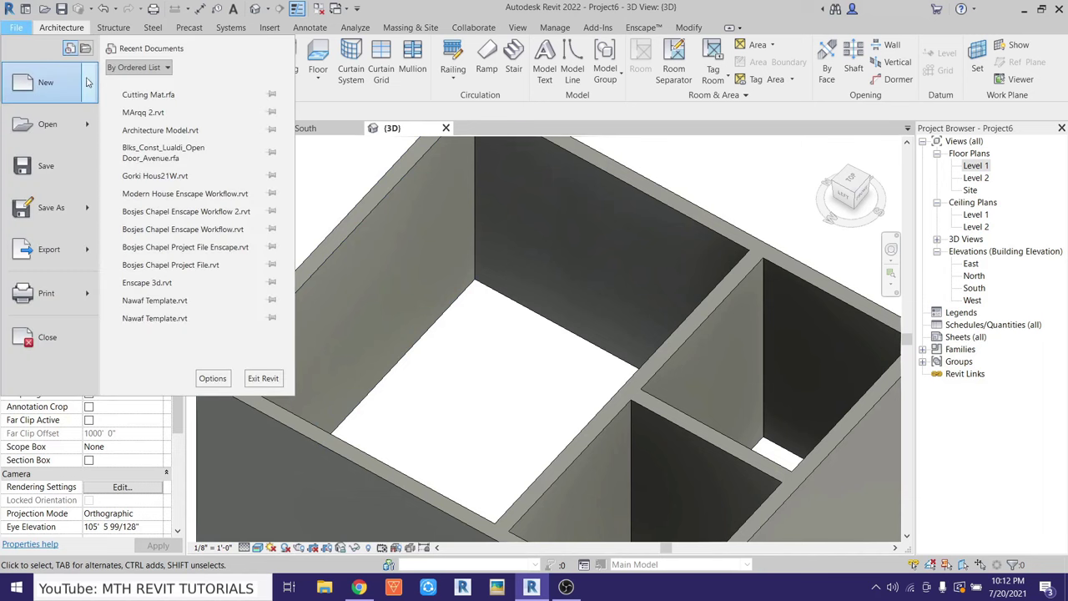
# Create a new family from the English-Imperial Profile.rft template
pyautogui.click(142, 117)
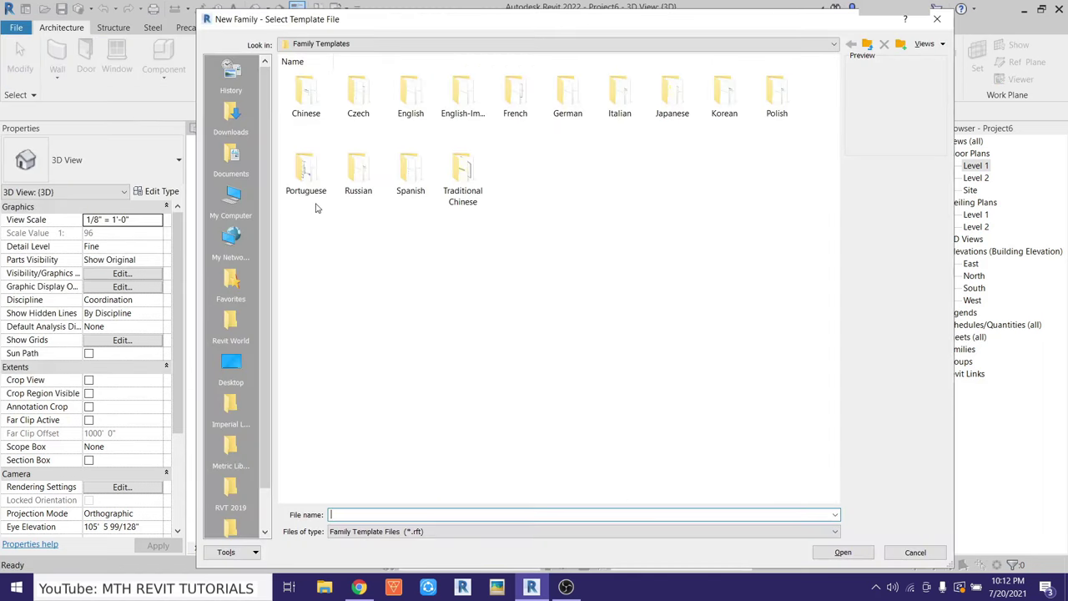
pyautogui.doubleClick(464, 98)
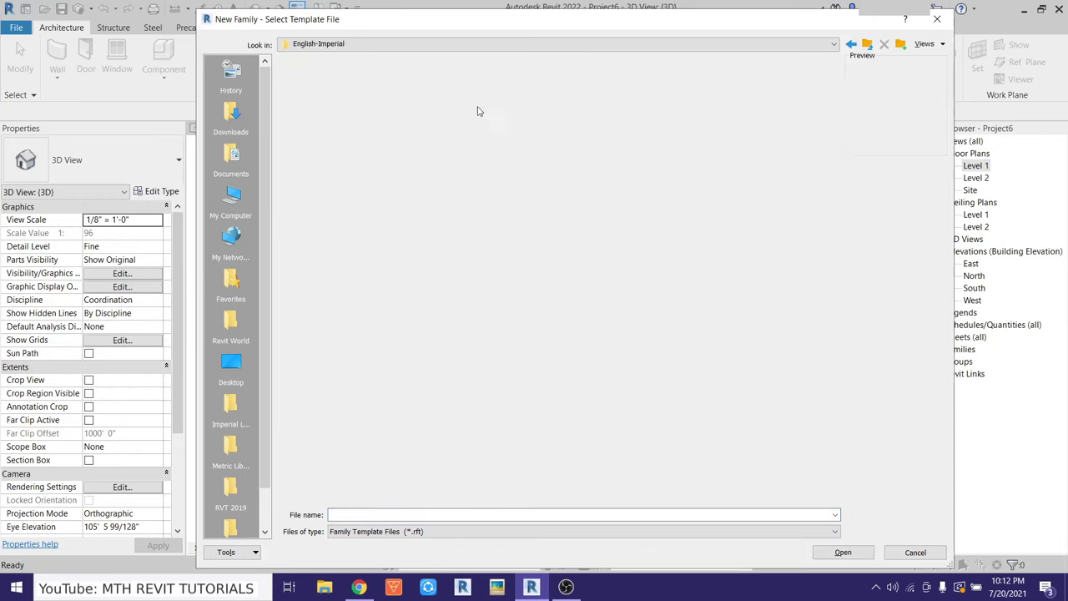
pyautogui.scroll(-5, 728, 222)
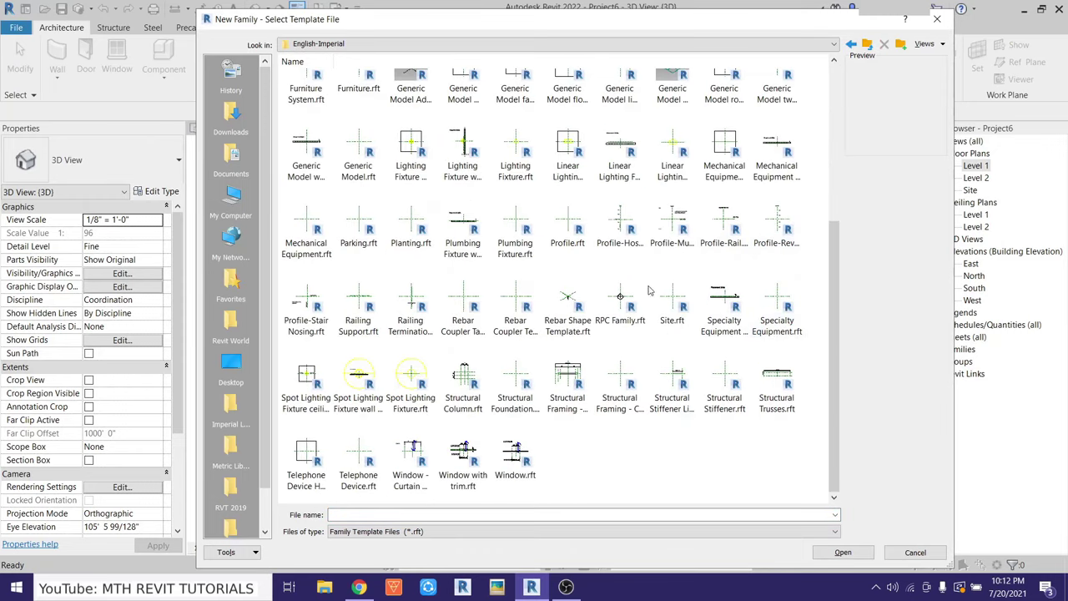
pyautogui.click(571, 241)
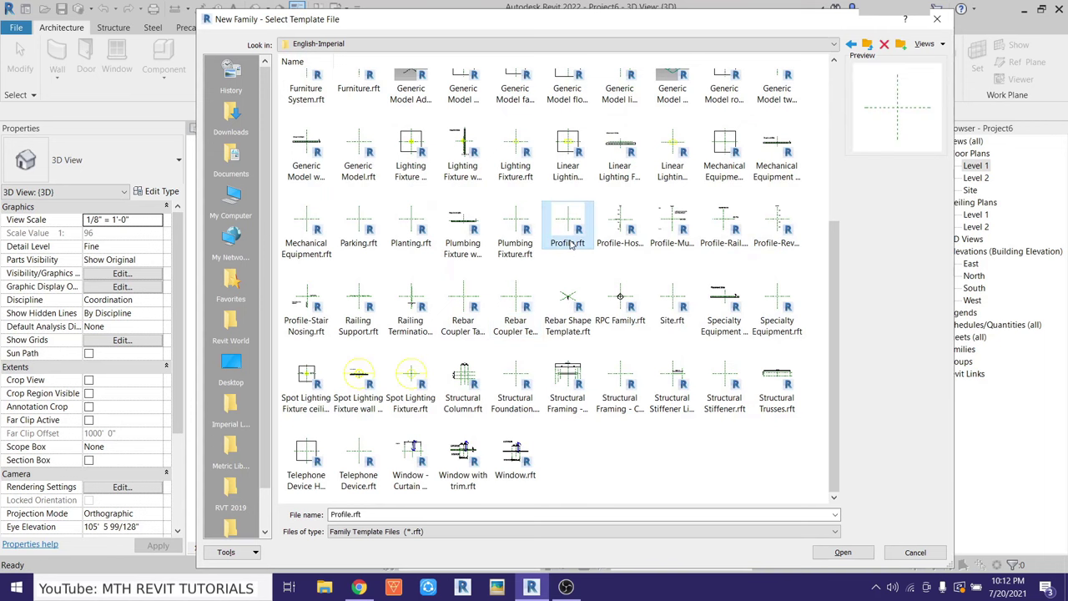
pyautogui.click(867, 554)
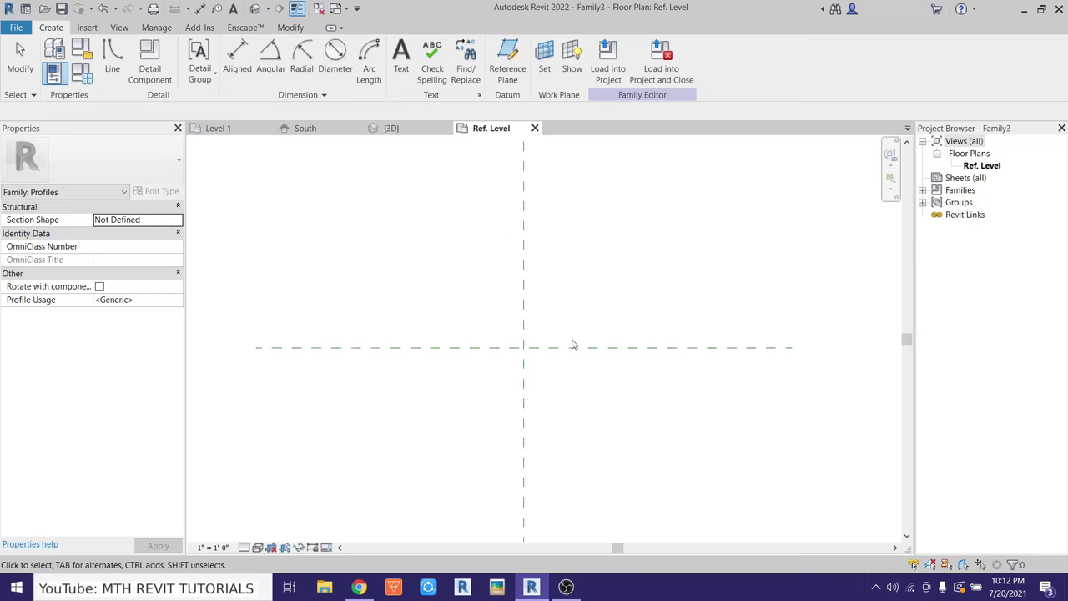
# Draw a rectangular profile outline with its first corner at the reference-plane intersection
pyautogui.scroll(3, 572, 344)
pyautogui.moveTo(572, 341); pyautogui.dragTo(519, 339, button='middle')
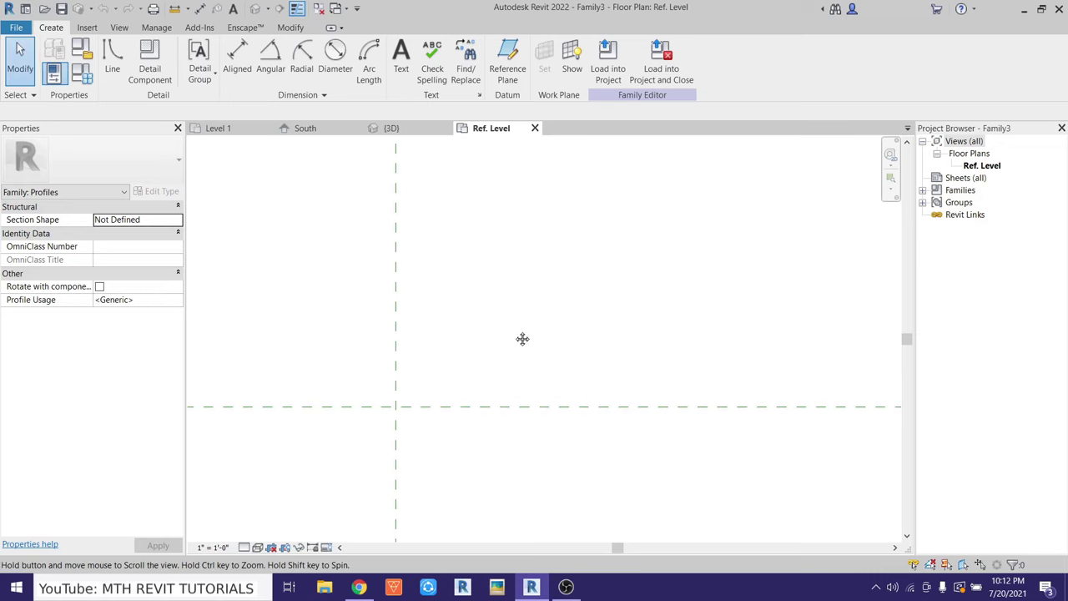
pyautogui.click(113, 63)
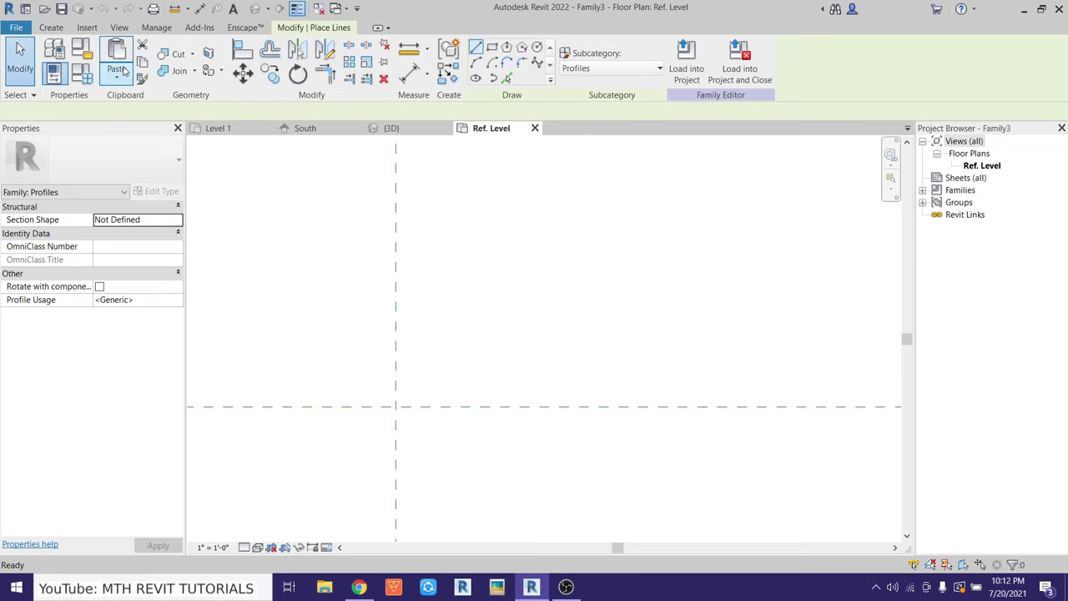
pyautogui.click(494, 47)
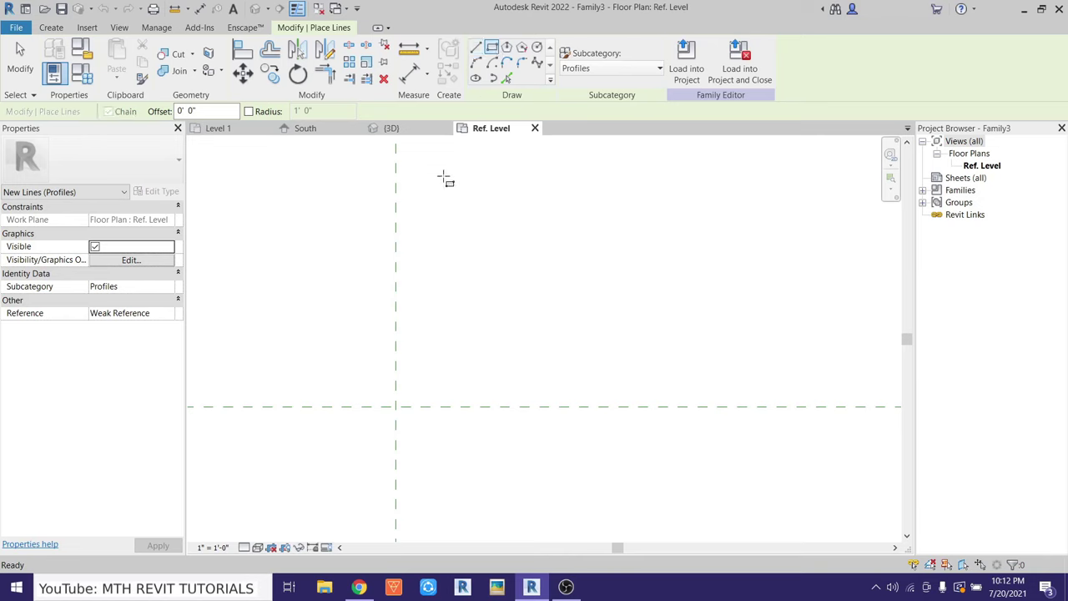
pyautogui.click(396, 407)
pyautogui.click(457, 283)
# Set the profile rectangle to 1" wide and 3" tall
pyautogui.rightClick(508, 284)
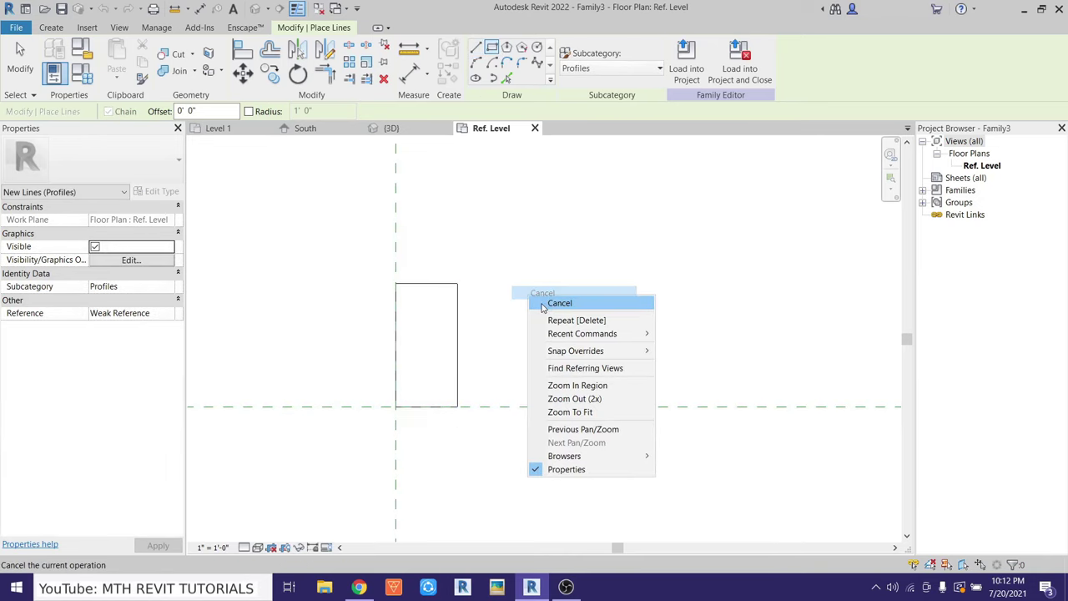
pyautogui.click(525, 295)
pyautogui.click(429, 406)
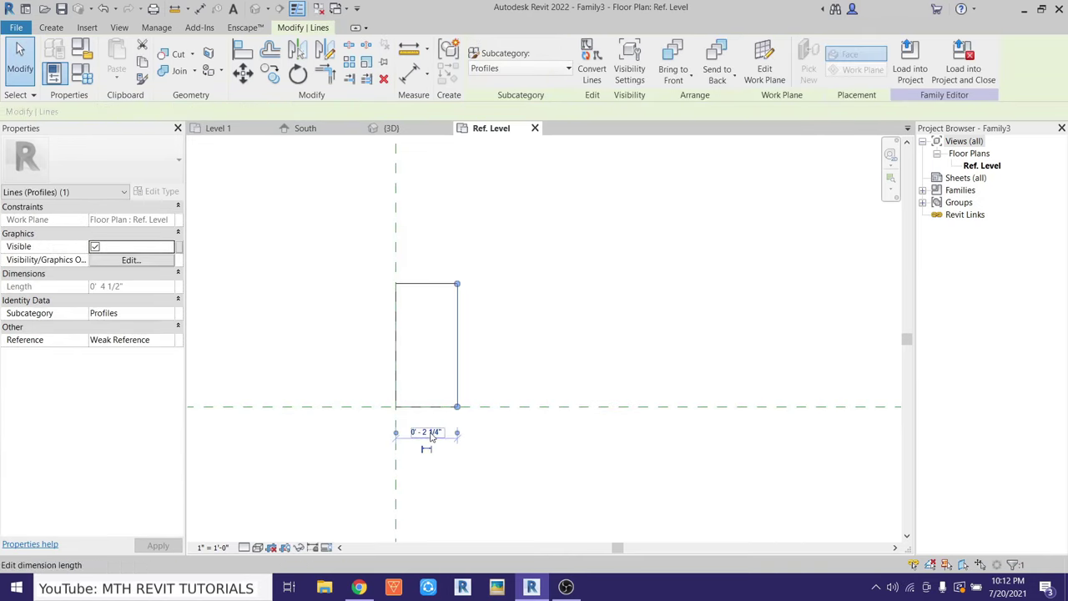
pyautogui.click(427, 431)
pyautogui.write('"')
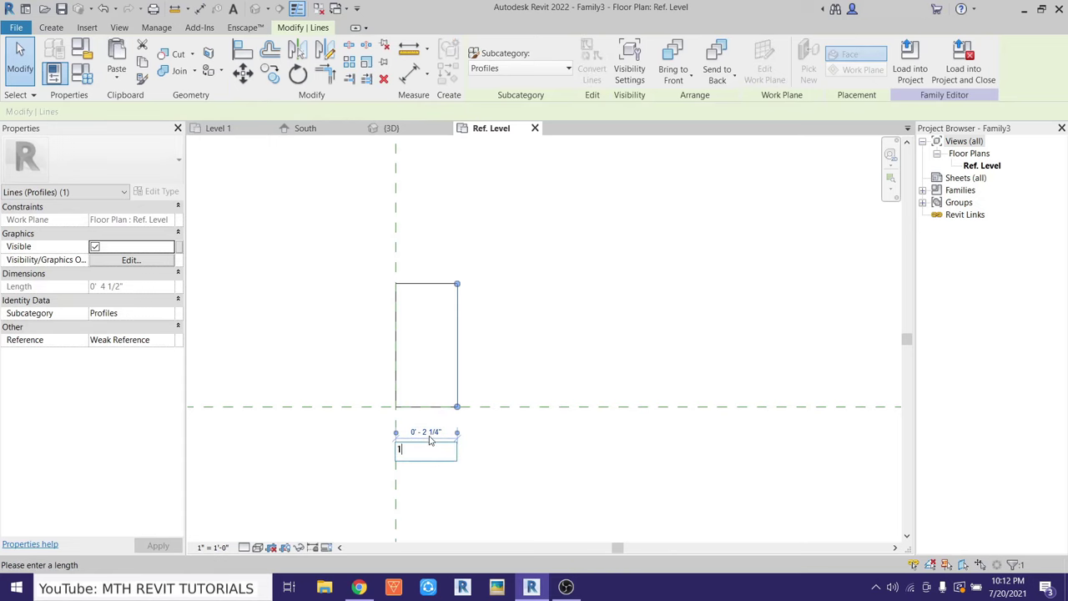
pyautogui.press('Return')
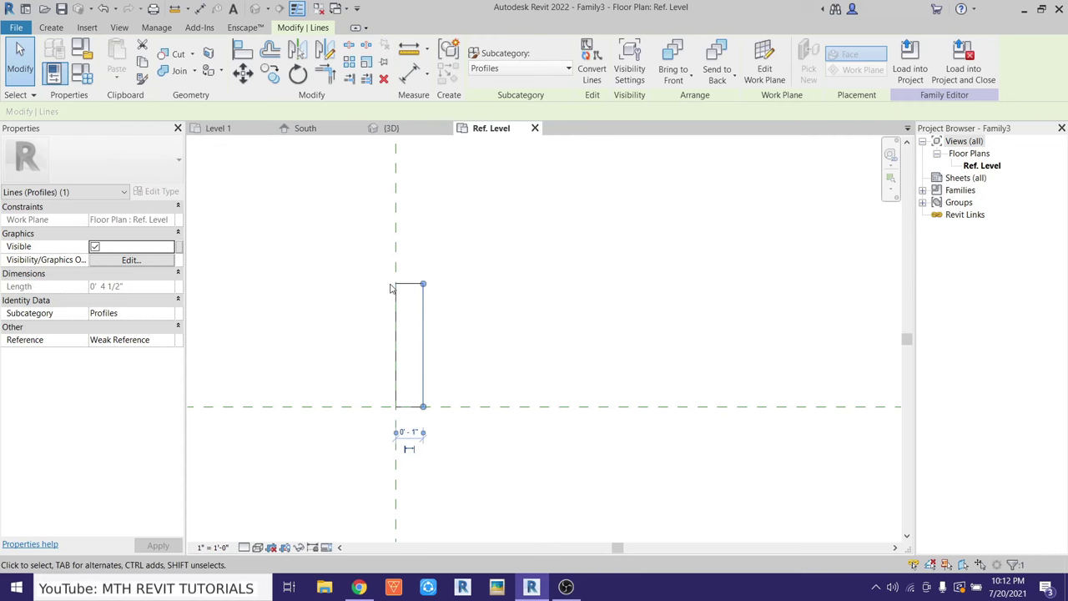
pyautogui.click(409, 284)
pyautogui.click(448, 342)
pyautogui.write('3')
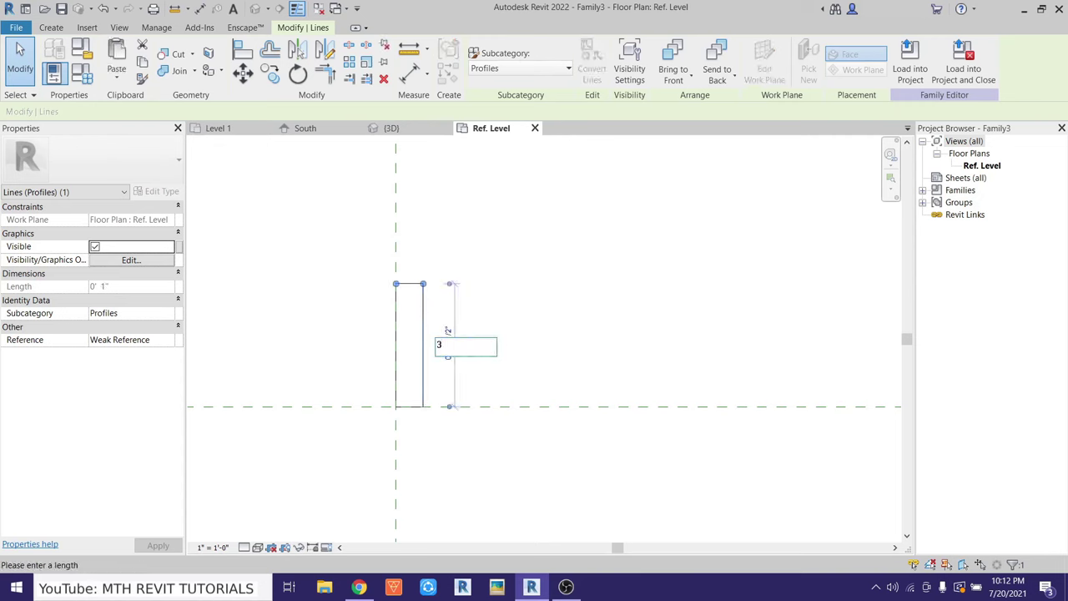
pyautogui.press('Return')
# Narrow the profile rectangle's width to 0.5"
pyautogui.scroll(3, 464, 364)
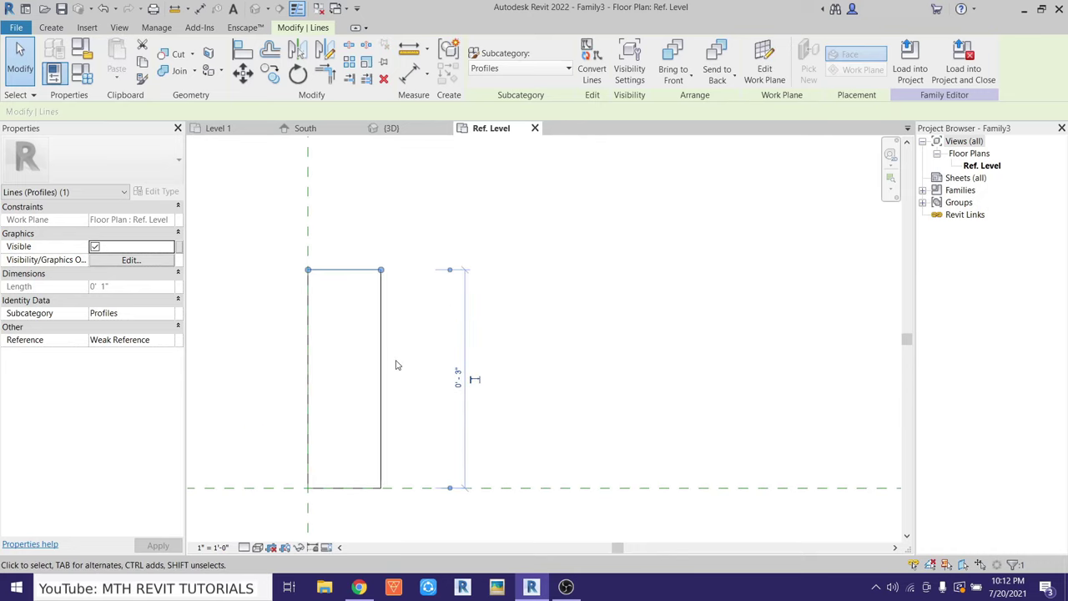
pyautogui.moveTo(457, 379); pyautogui.dragTo(579, 365, button='middle')
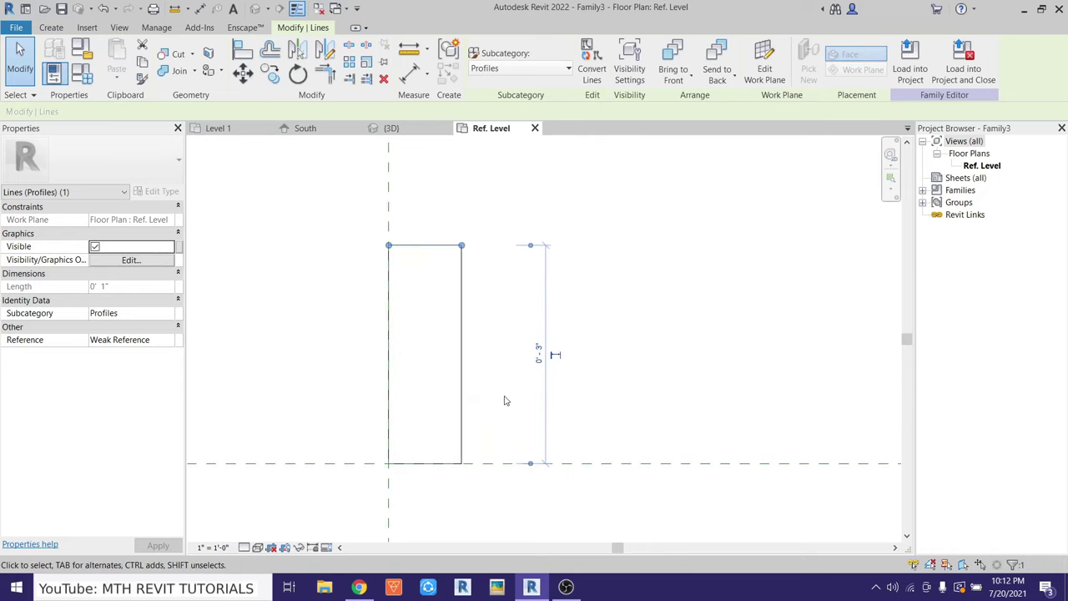
pyautogui.moveTo(506, 398); pyautogui.dragTo(536, 410, button='middle')
pyautogui.click(536, 334)
pyautogui.write('.5')
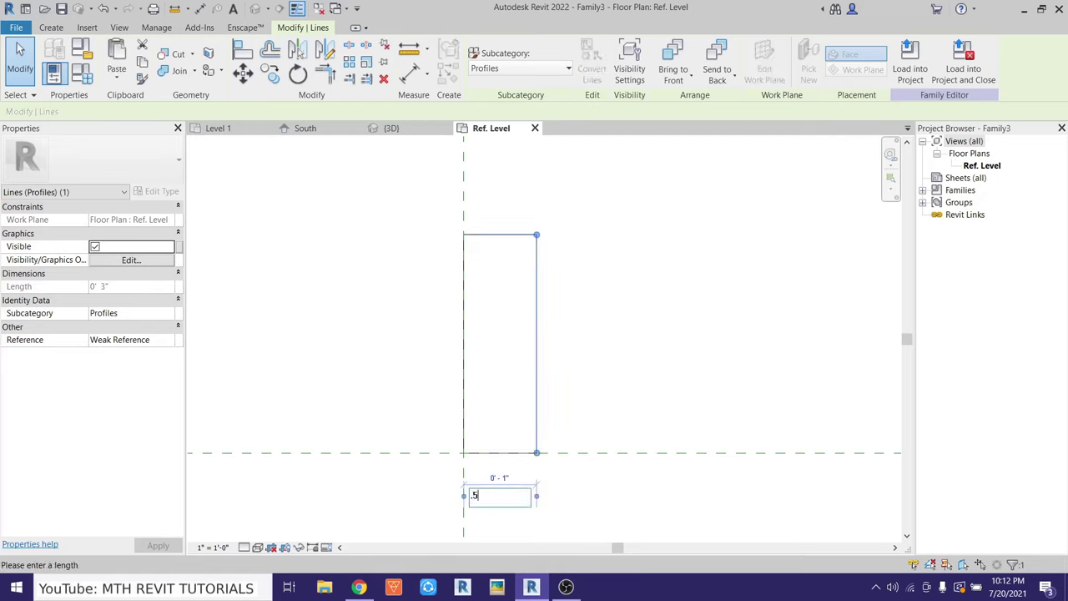
pyautogui.press('Return')
pyautogui.press('Escape')
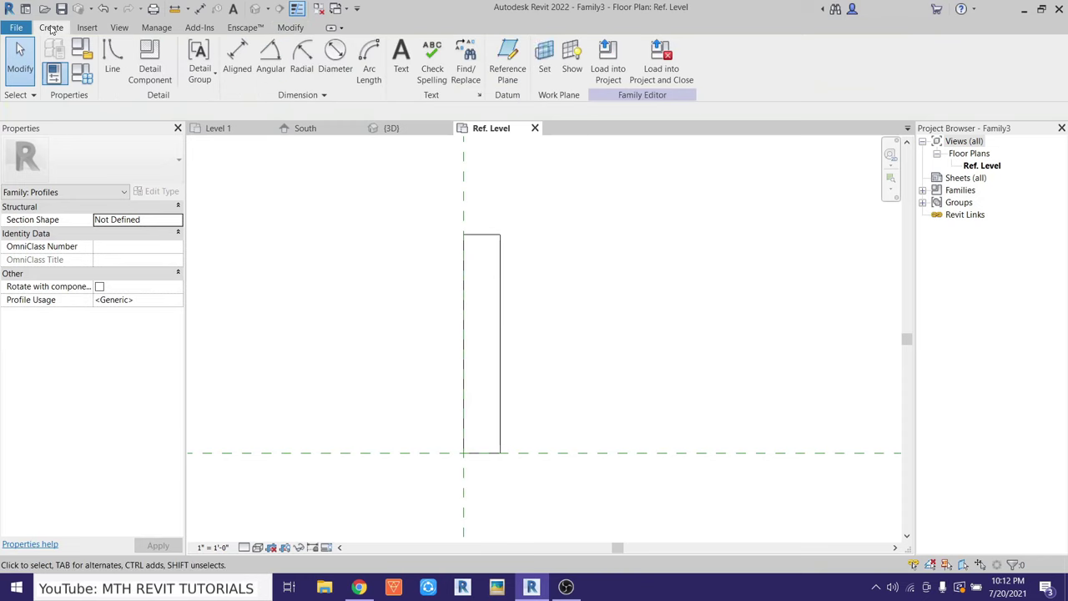
# Round the profile's top-right corner with a fillet arc
pyautogui.click(109, 72)
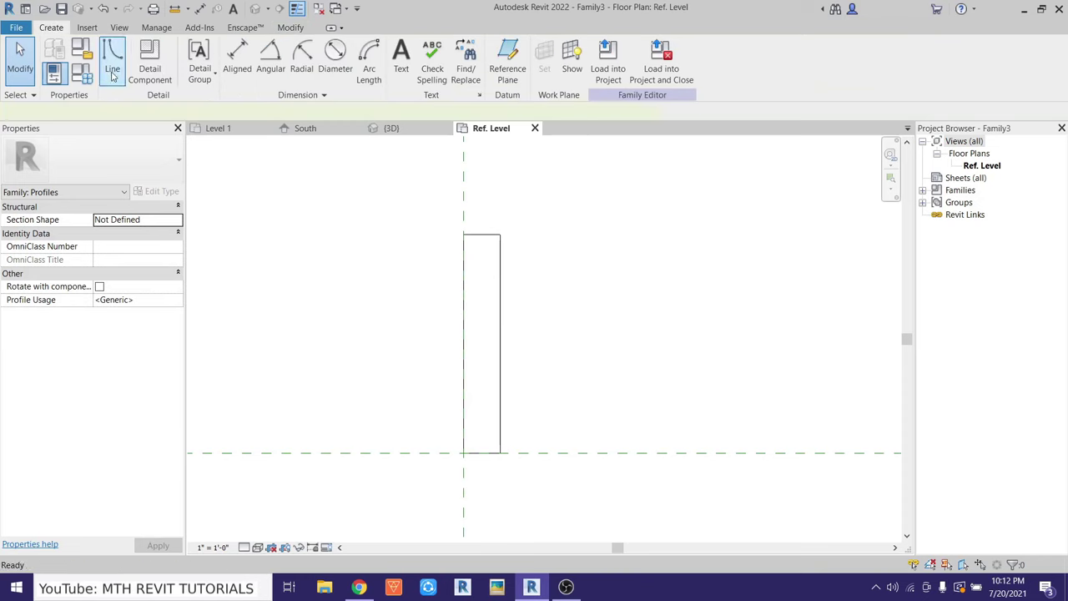
pyautogui.click(507, 78)
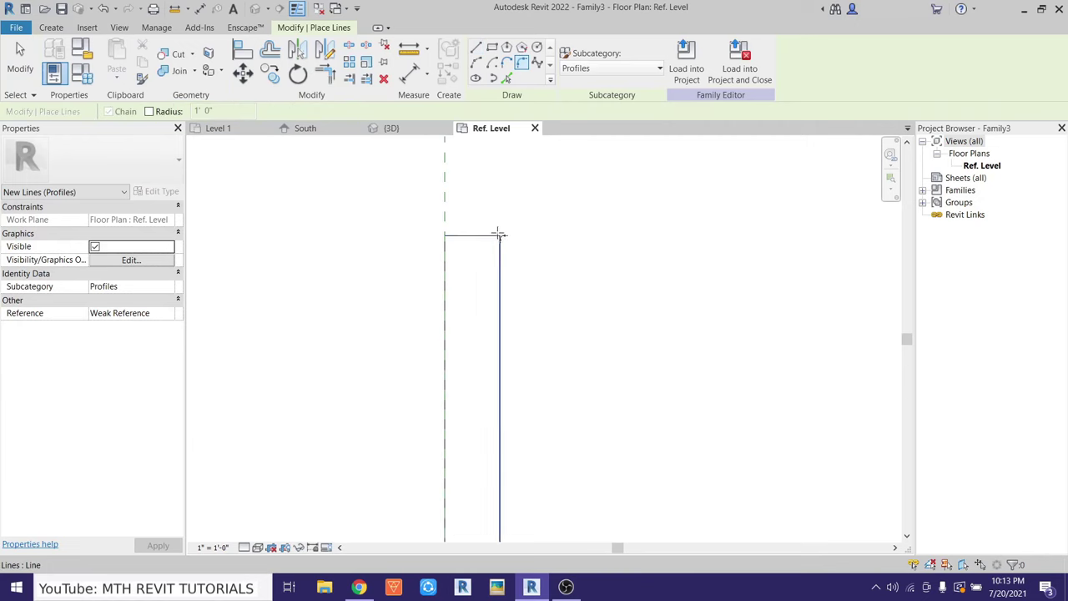
pyautogui.click(498, 262)
pyautogui.scroll(2, 493, 258)
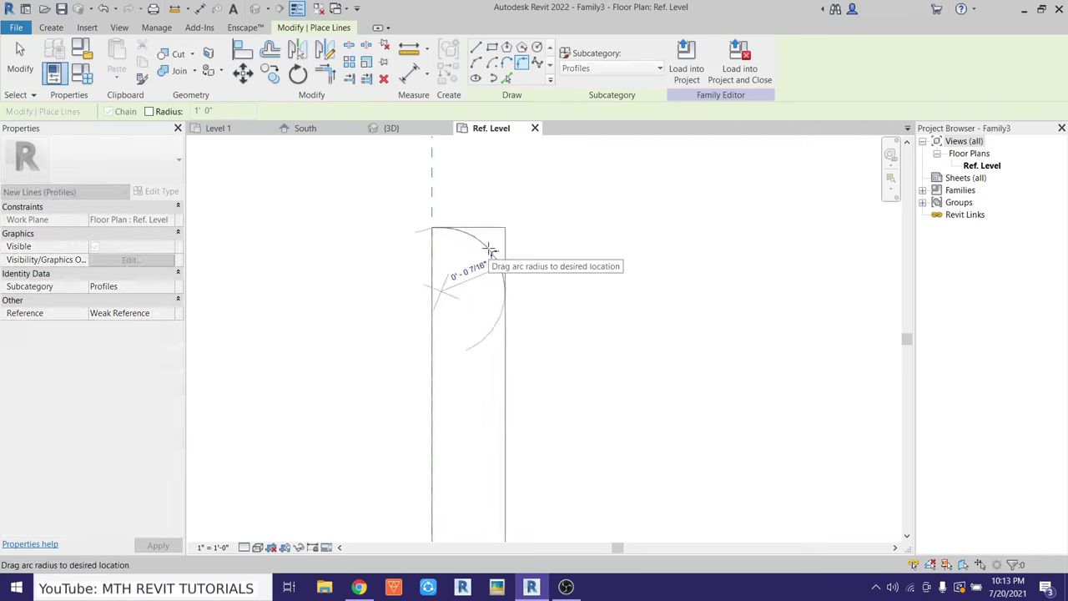
pyautogui.rightClick(532, 250)
pyautogui.click(561, 259)
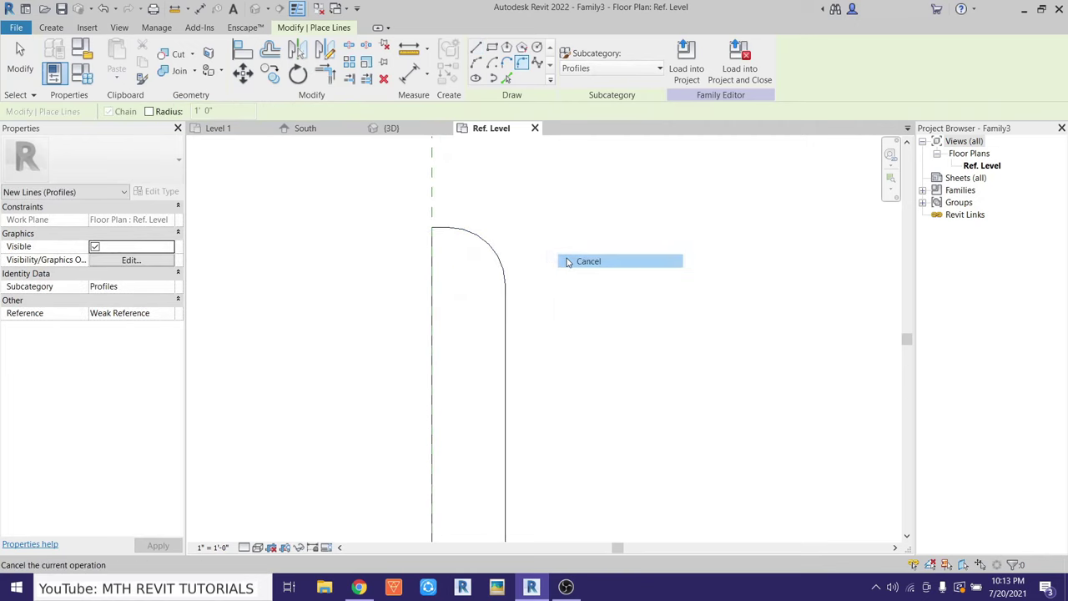
pyautogui.scroll(-2, 531, 206)
pyautogui.scroll(-1, 560, 346)
pyautogui.moveTo(560, 346); pyautogui.dragTo(538, 350, button='middle')
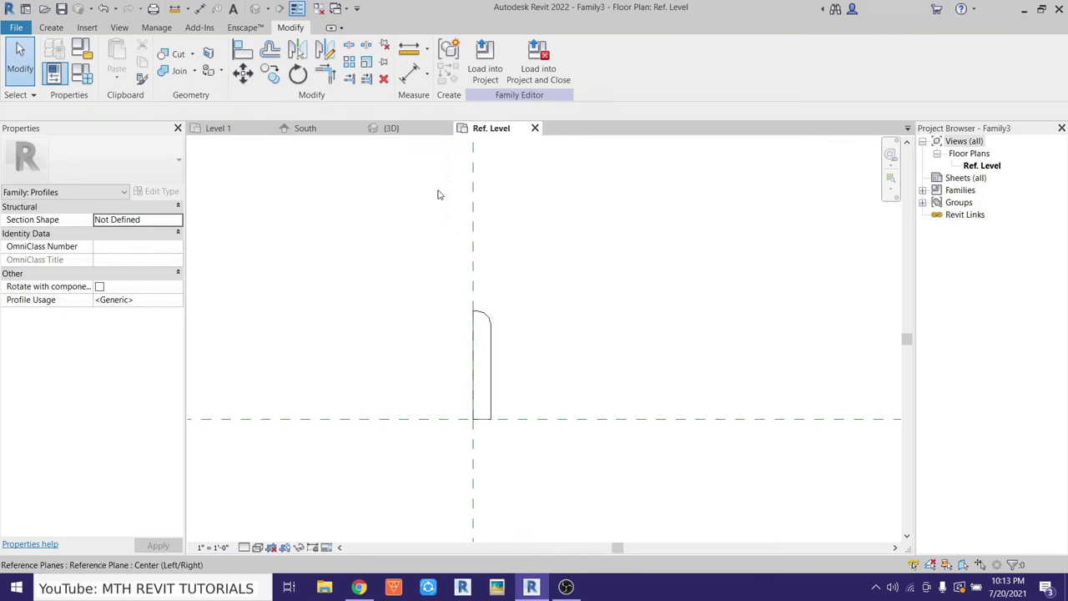
# Save the profile as Base Molding.rfa in the Enscape Interior Workflow folder and load it into Project6
pyautogui.click(61, 8)
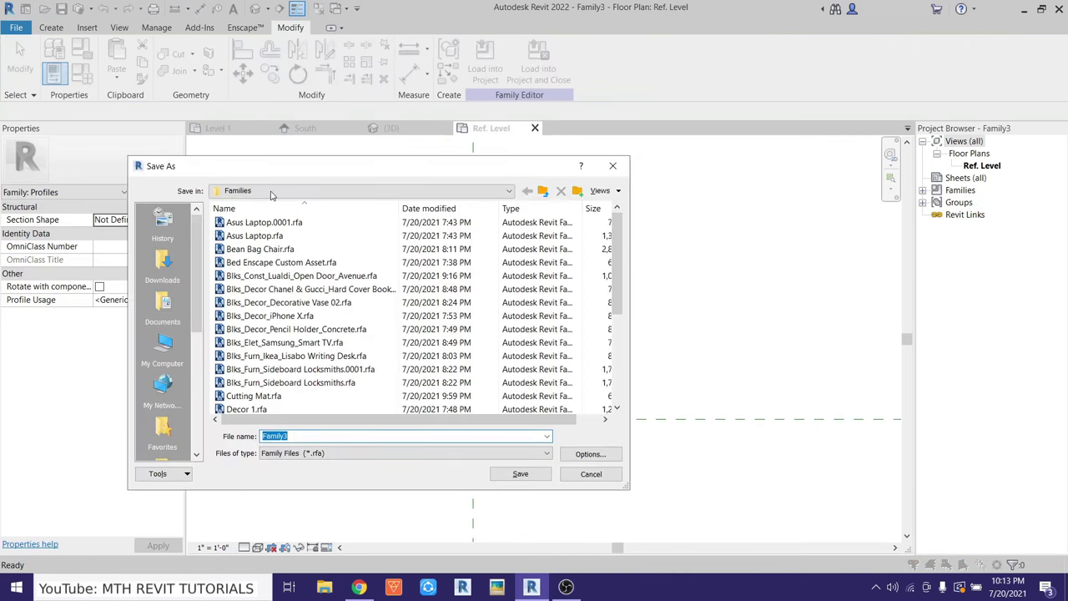
pyautogui.scroll(-1, 401, 242)
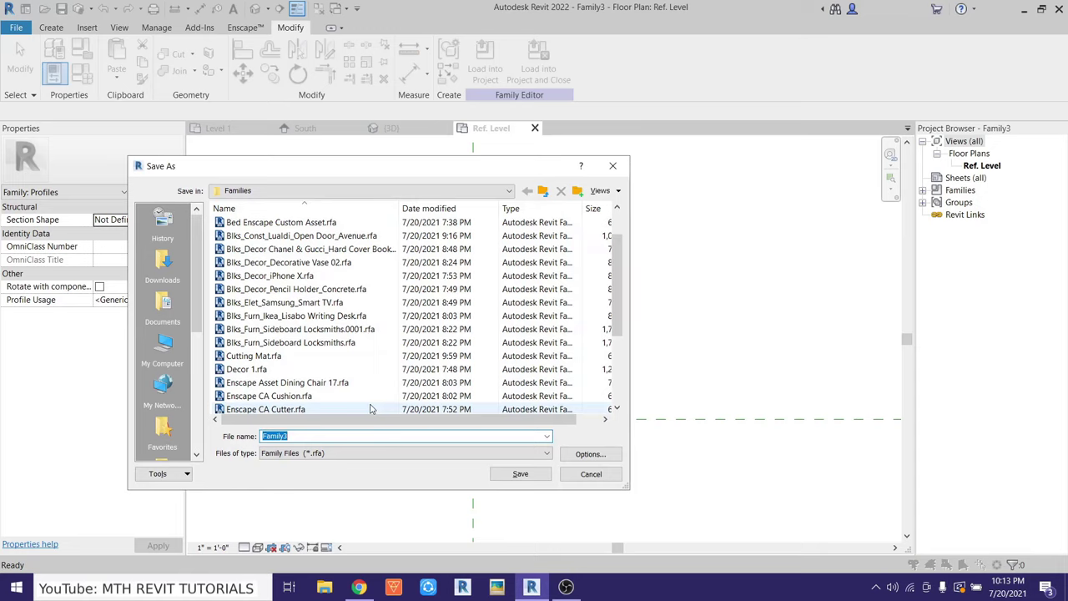
pyautogui.click(543, 190)
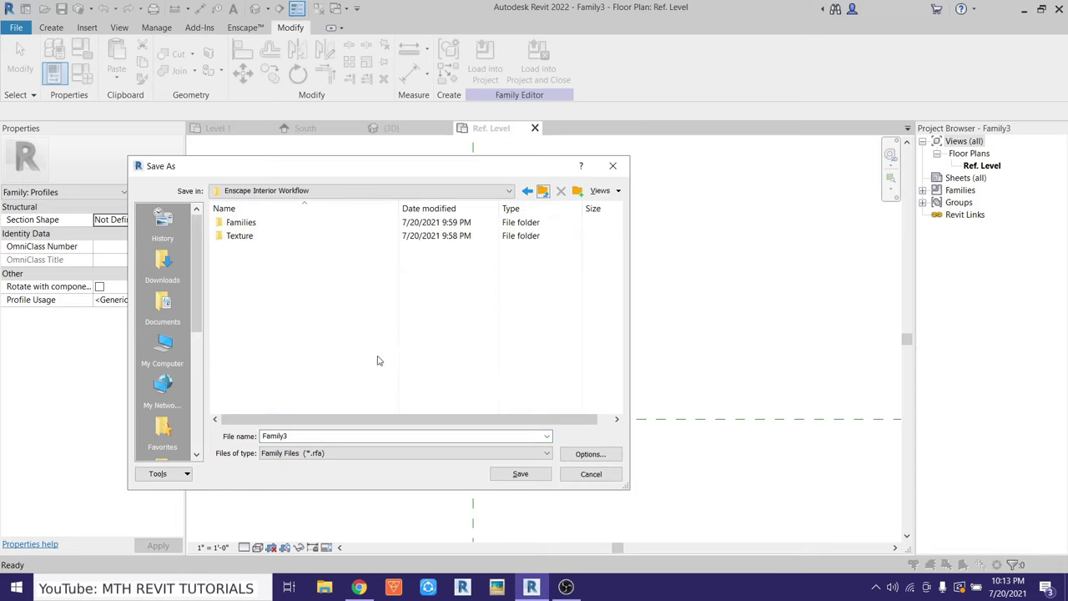
pyautogui.doubleClick(315, 435)
pyautogui.write('Base Molding')
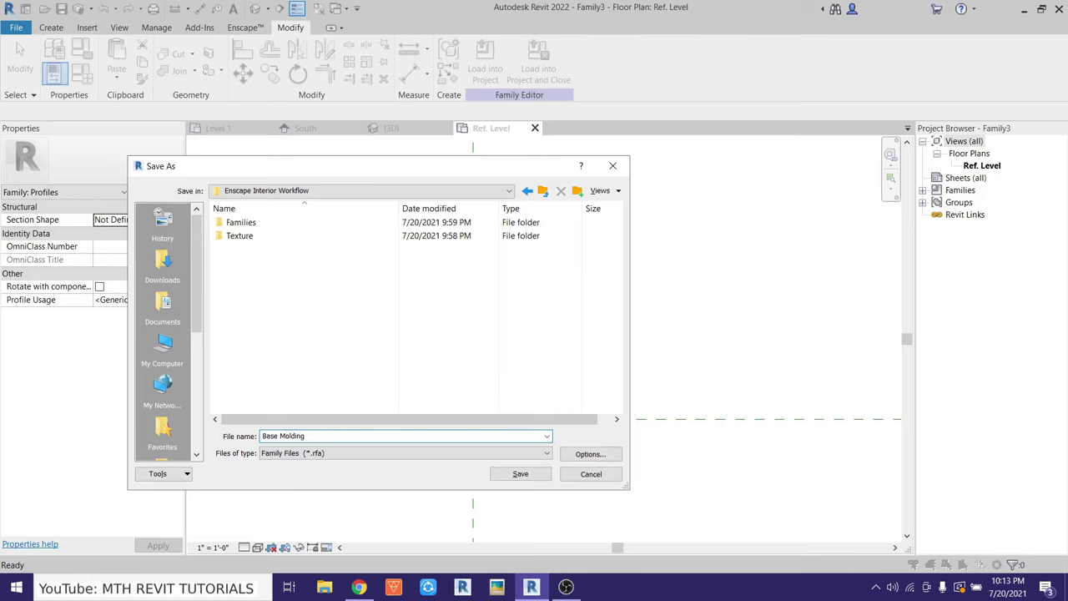
pyautogui.press('Return')
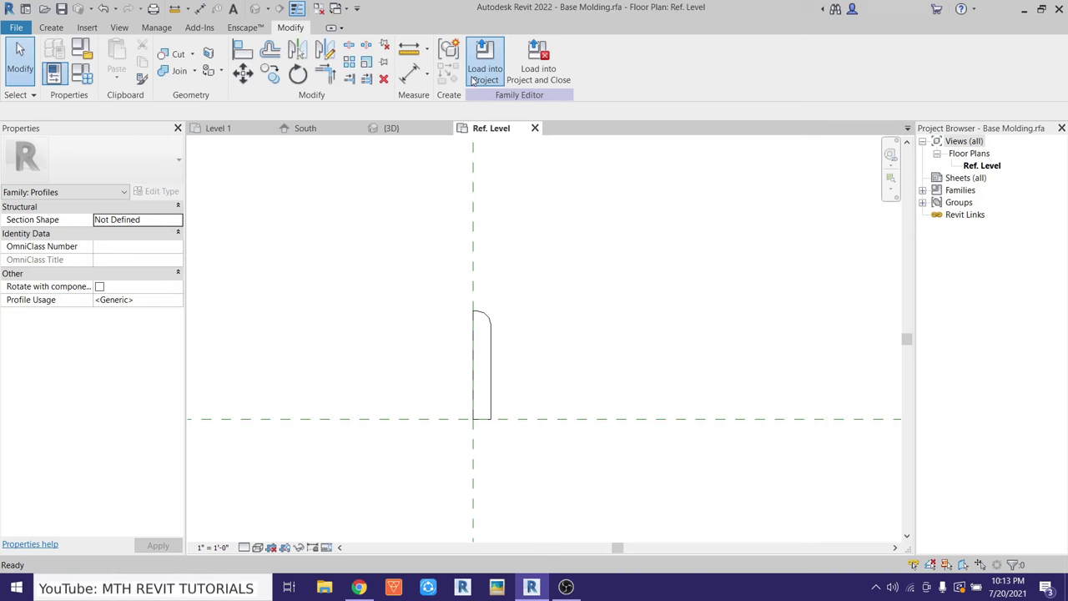
pyautogui.click(473, 79)
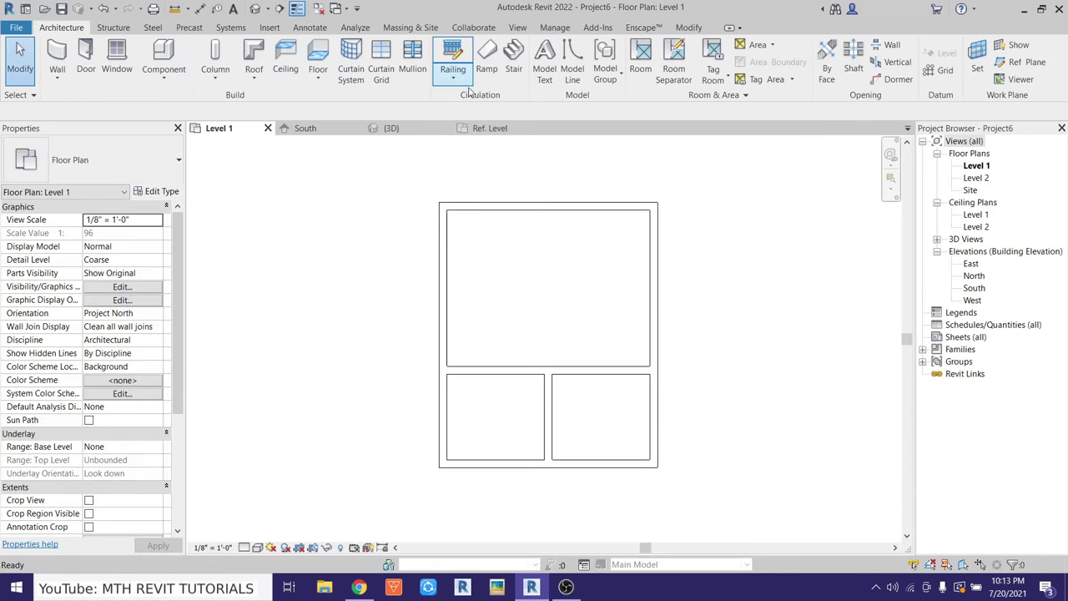
# Open the Generic - 8" wall type's structure with a section preview, then its Wall Sweeps list
pyautogui.click(254, 9)
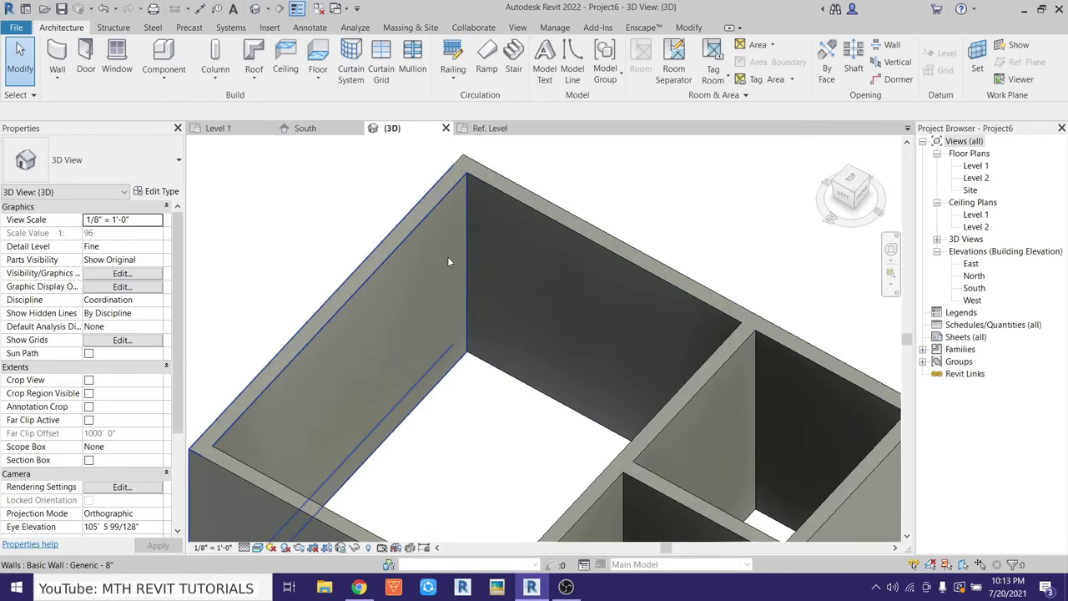
pyautogui.click(427, 252)
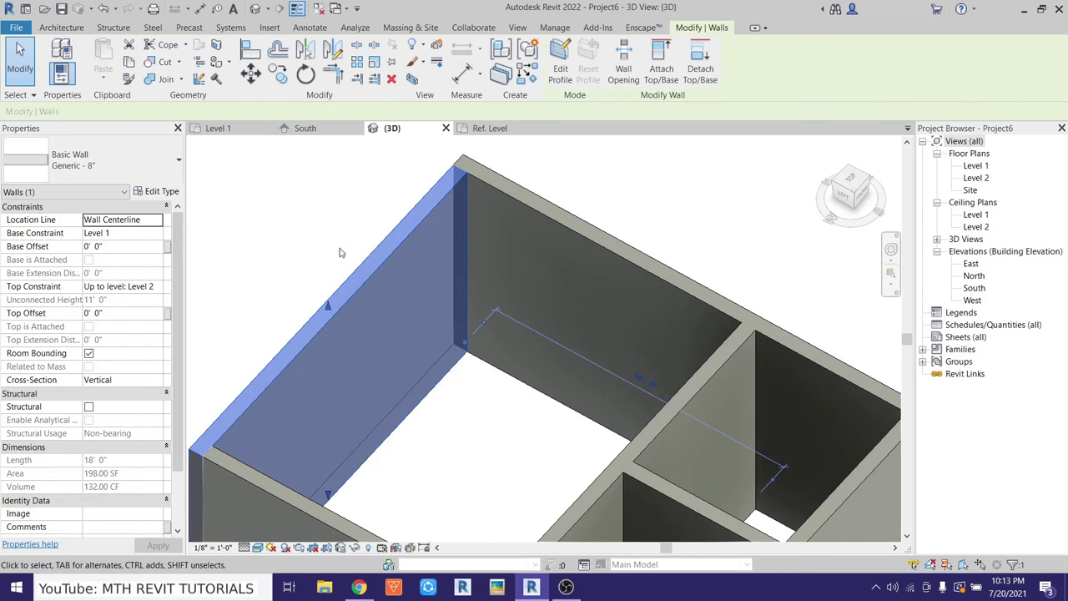
pyautogui.click(163, 193)
pyautogui.click(348, 482)
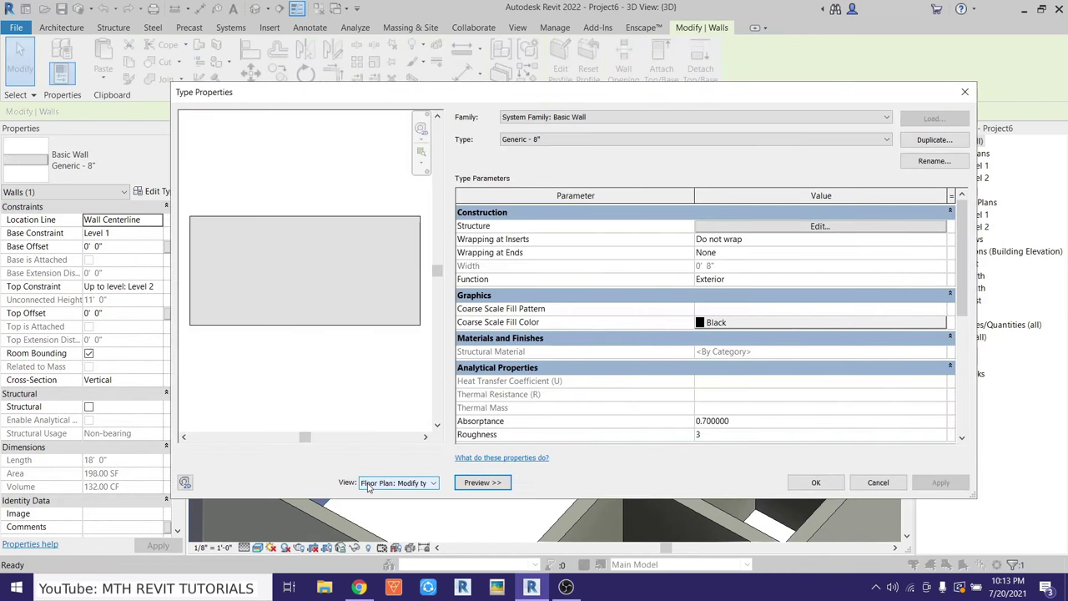
pyautogui.moveTo(503, 94); pyautogui.dragTo(491, 93)
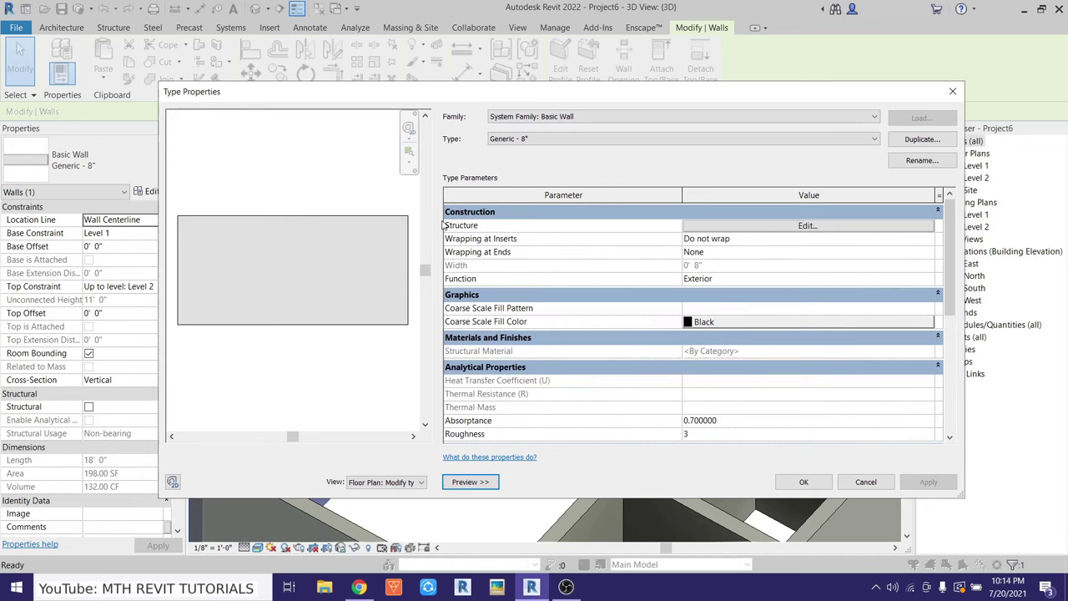
pyautogui.click(401, 481)
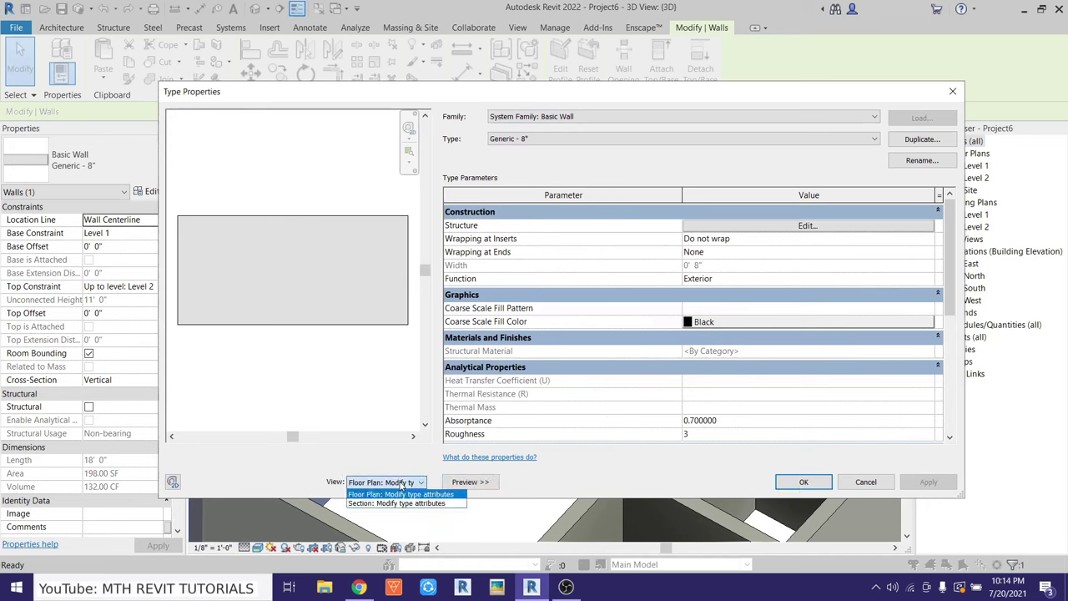
pyautogui.click(401, 503)
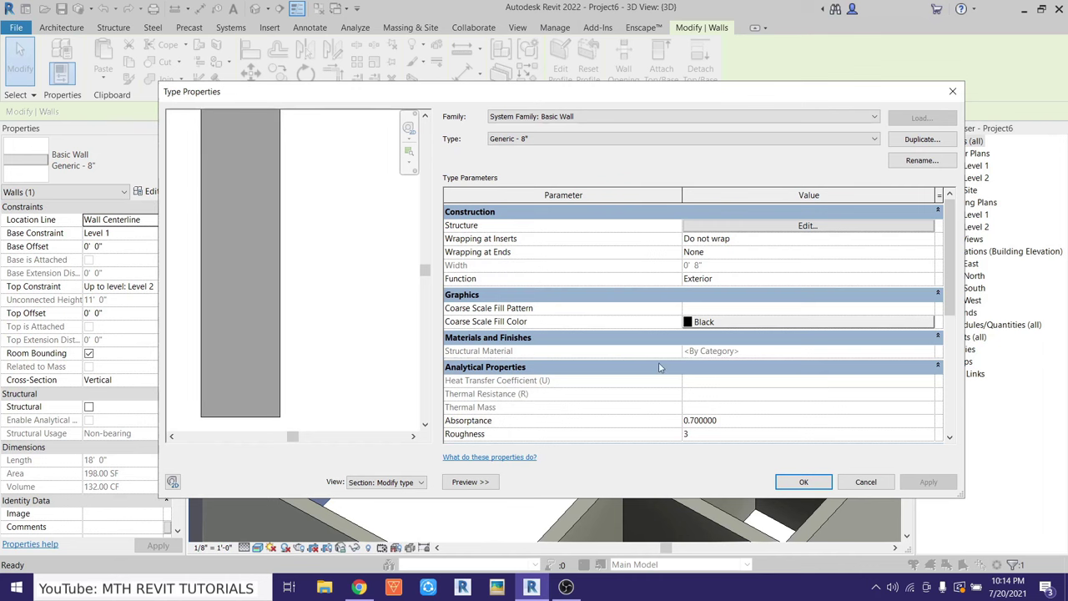
pyautogui.click(708, 226)
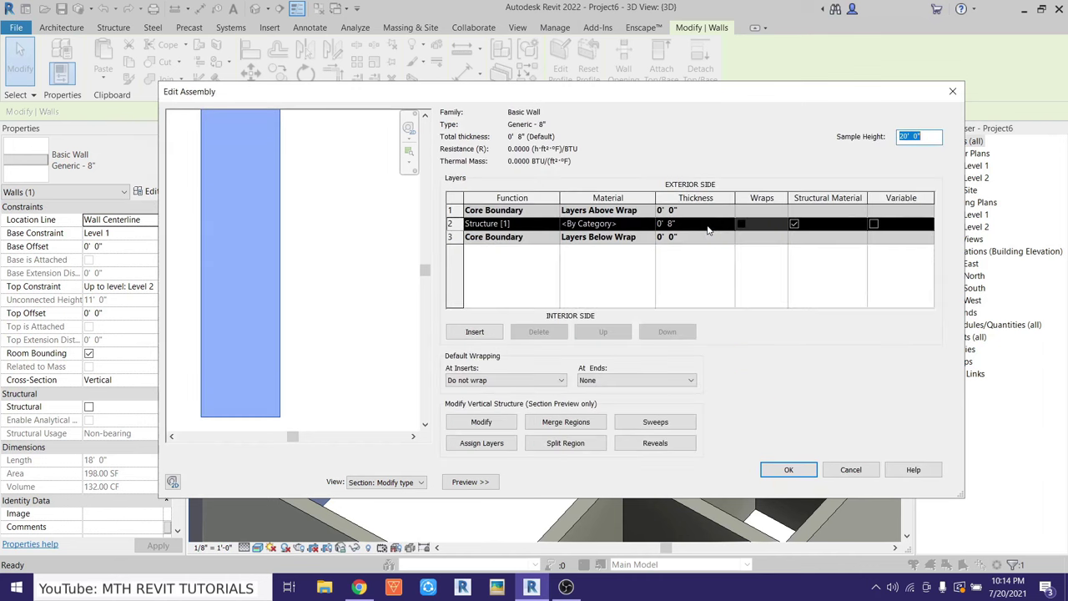
pyautogui.click(642, 425)
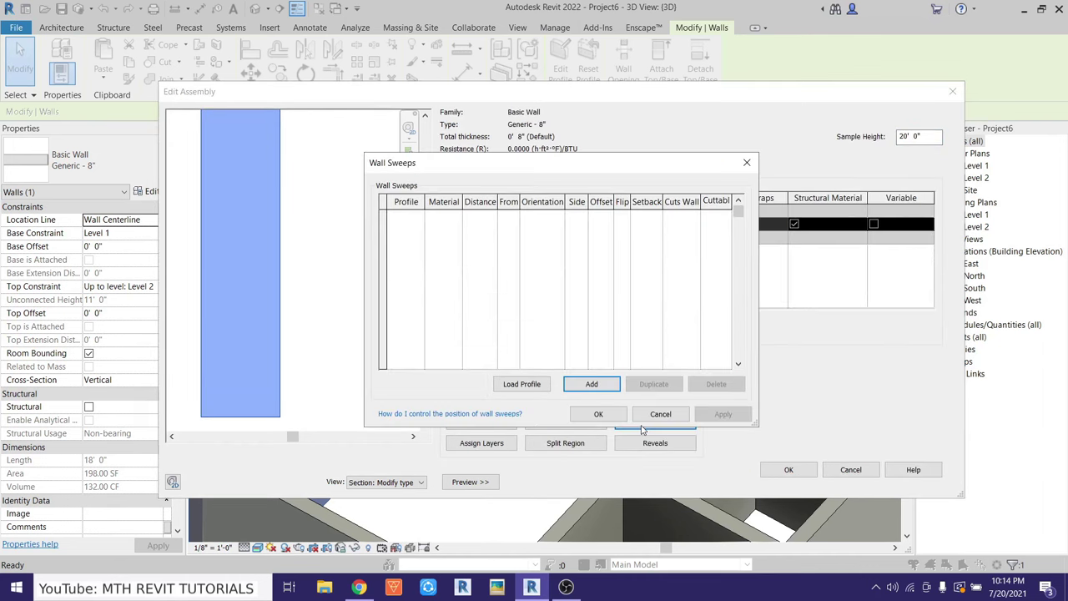
# Add a Base Molding wall sweep measured from the base on the interior side
pyautogui.click(576, 384)
pyautogui.click(421, 216)
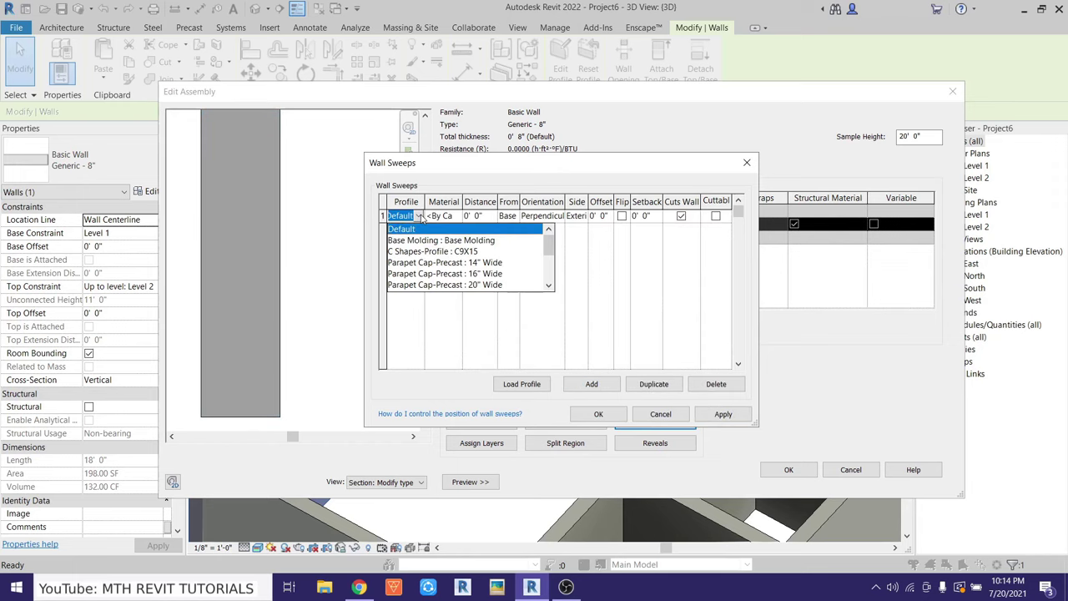
pyautogui.click(463, 242)
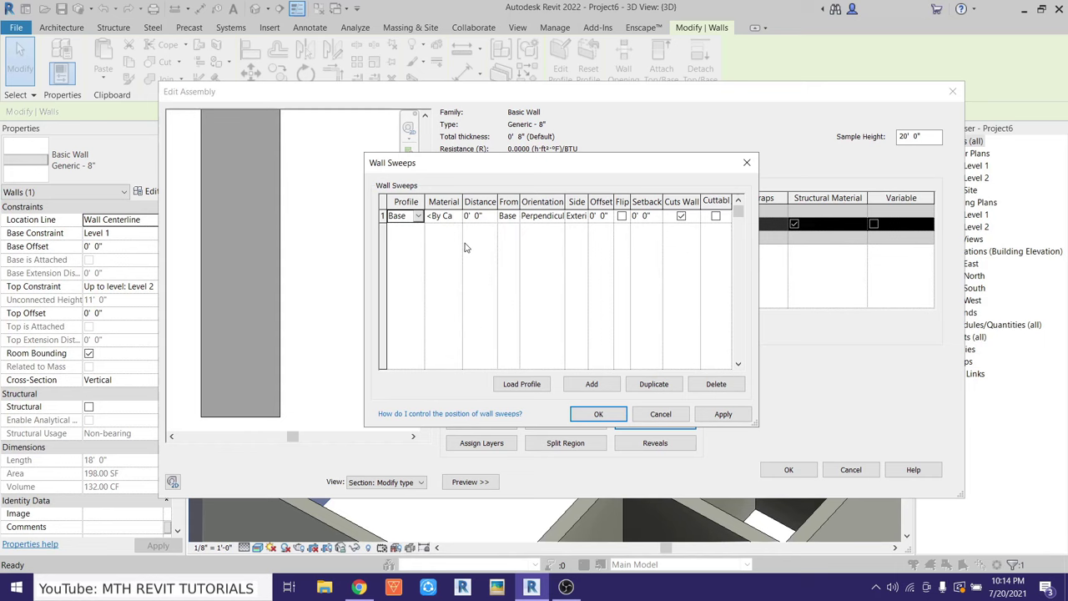
pyautogui.click(513, 216)
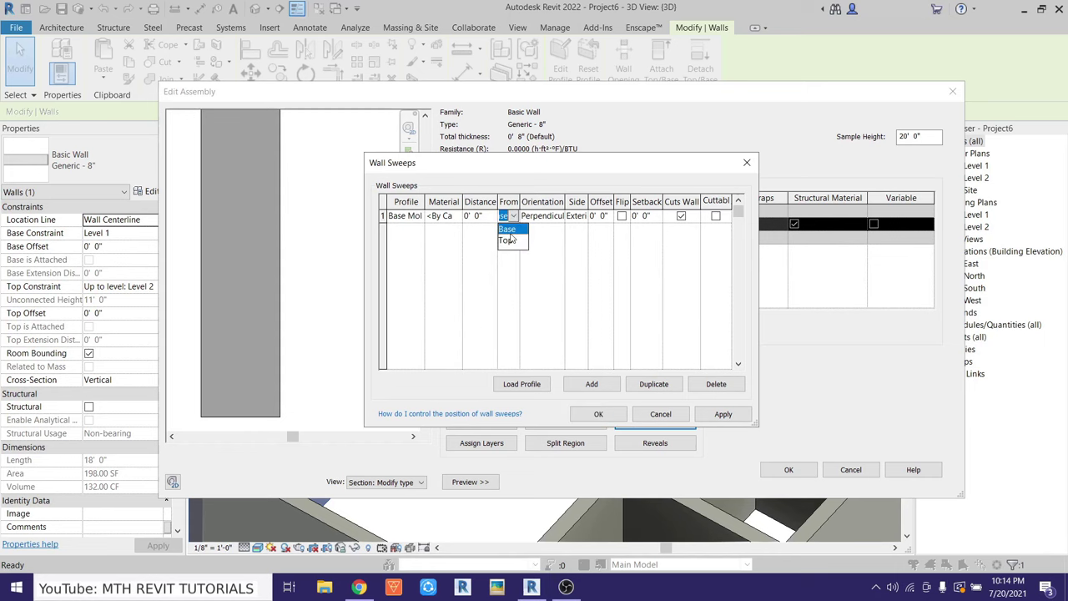
pyautogui.click(510, 231)
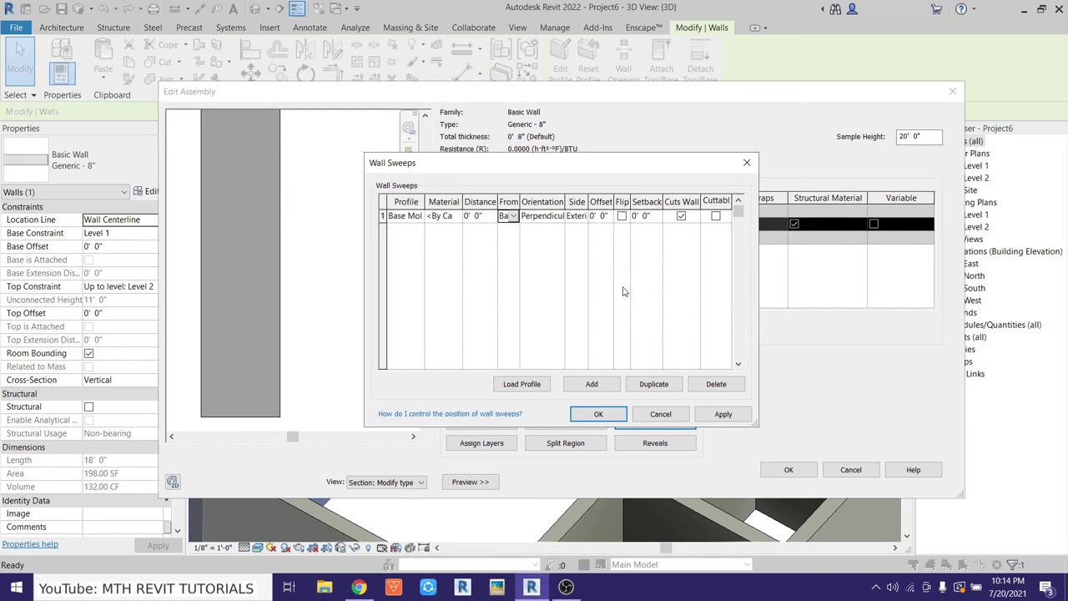
pyautogui.click(594, 414)
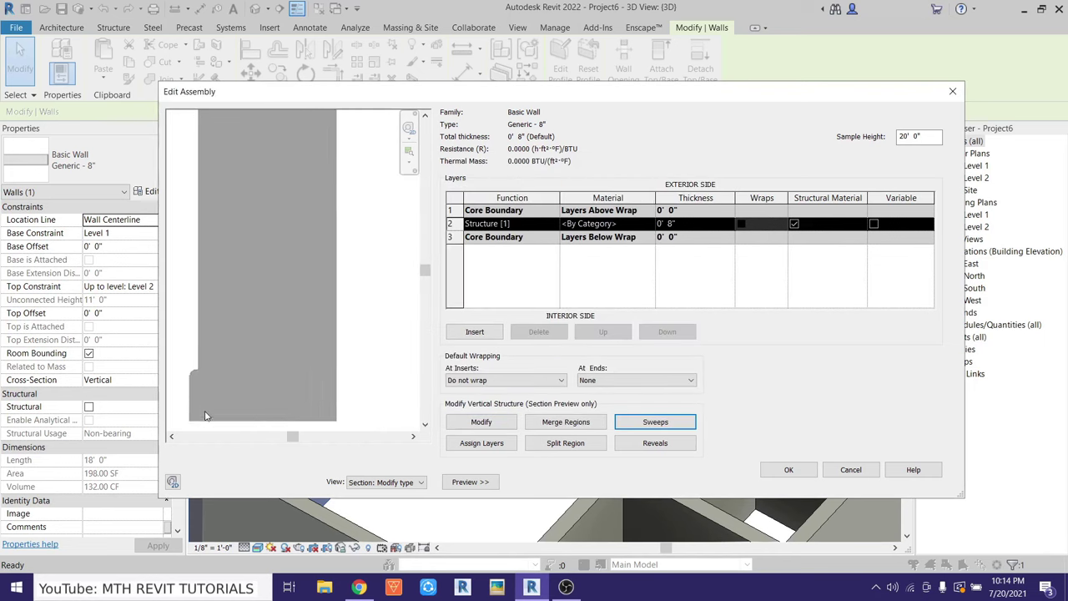
pyautogui.click(634, 421)
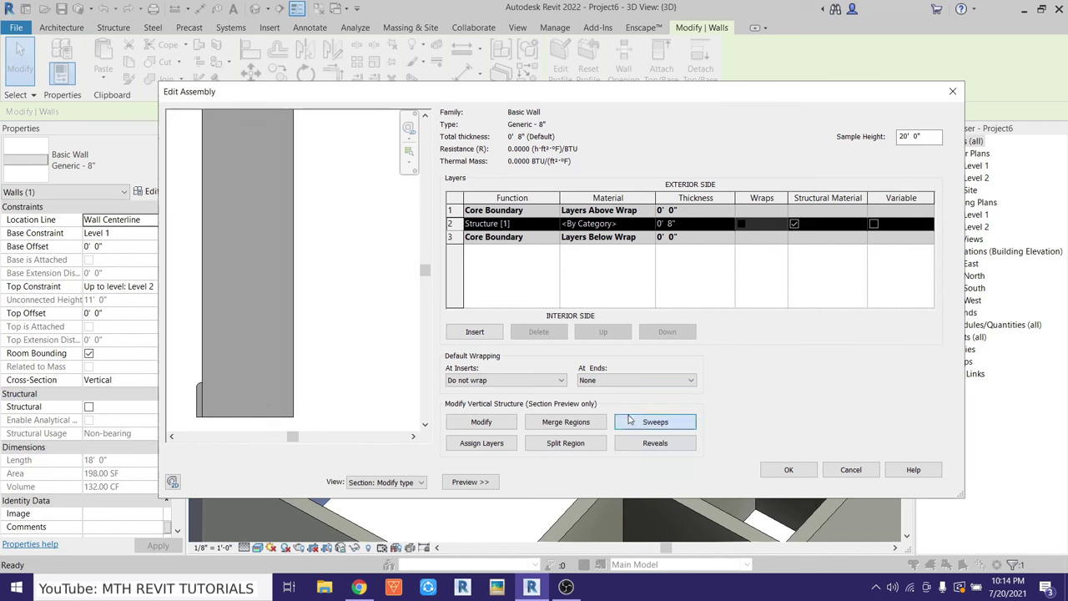
pyautogui.click(585, 216)
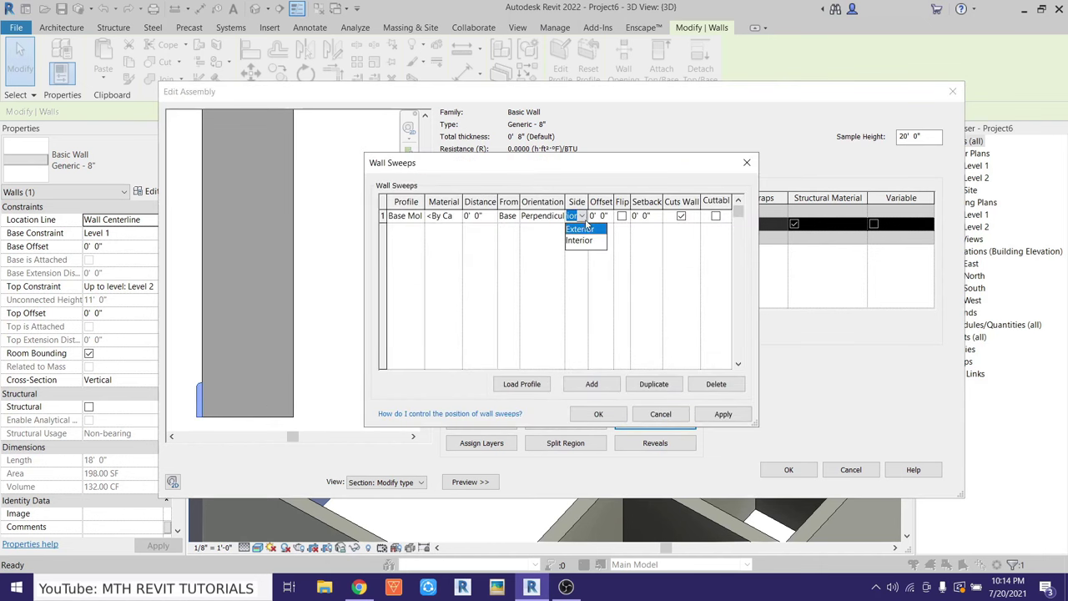
pyautogui.click(598, 413)
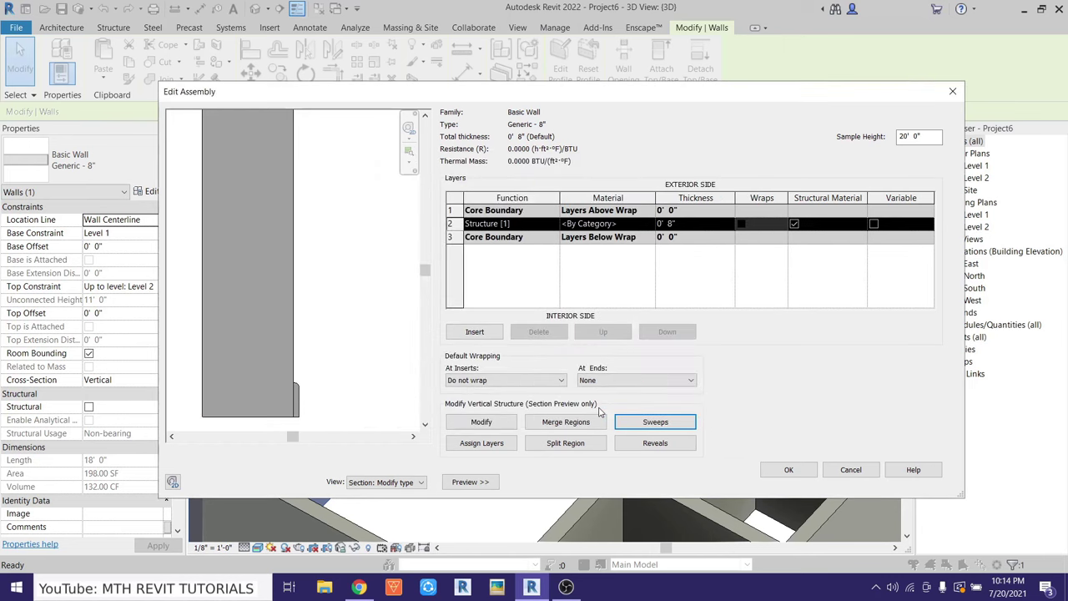
pyautogui.click(790, 469)
# Apply the wall type changes and orbit the 3D view to look down into the rooms
pyautogui.press('Return')
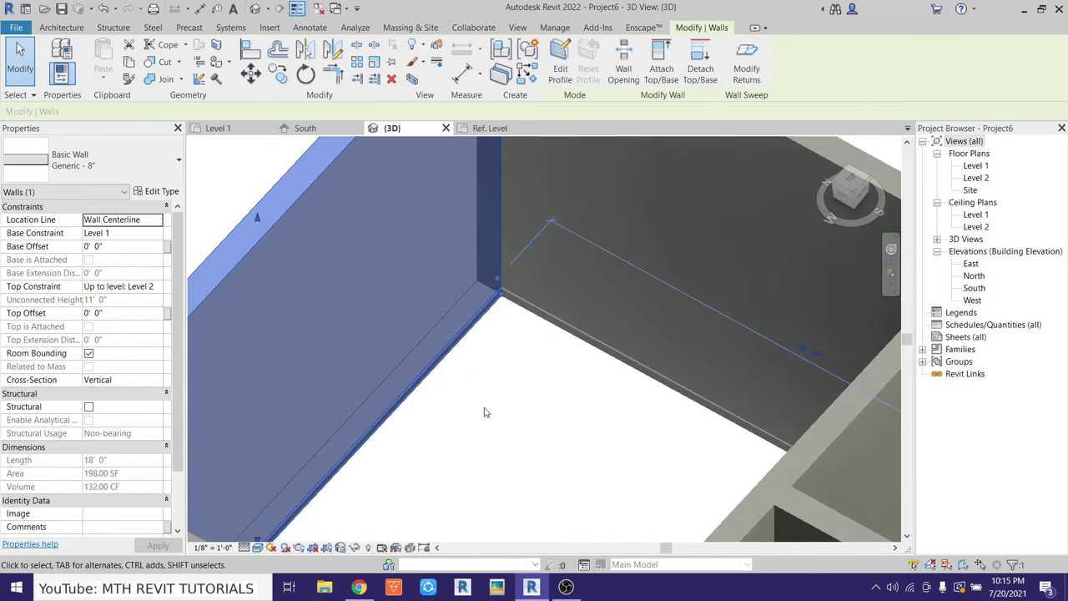
pyautogui.click(486, 412)
pyautogui.scroll(-5, 442, 267)
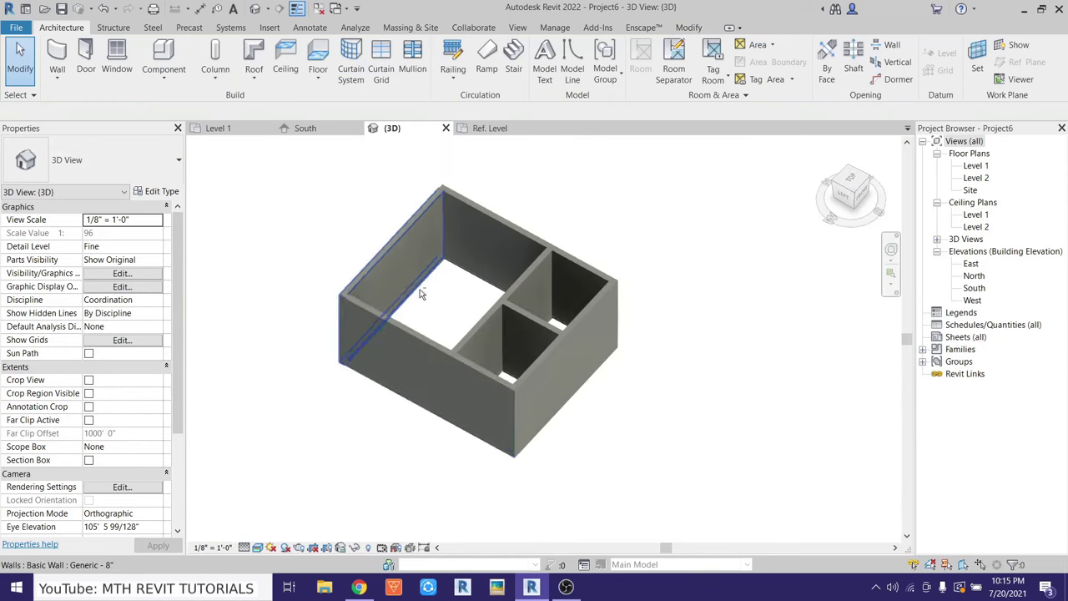
pyautogui.keyDown('shift'); pyautogui.moveTo(421, 294); pyautogui.dragTo(434, 316, button='middle'); pyautogui.keyUp('shift')
pyautogui.scroll(5, 432, 316)
pyautogui.scroll(3, 431, 316)
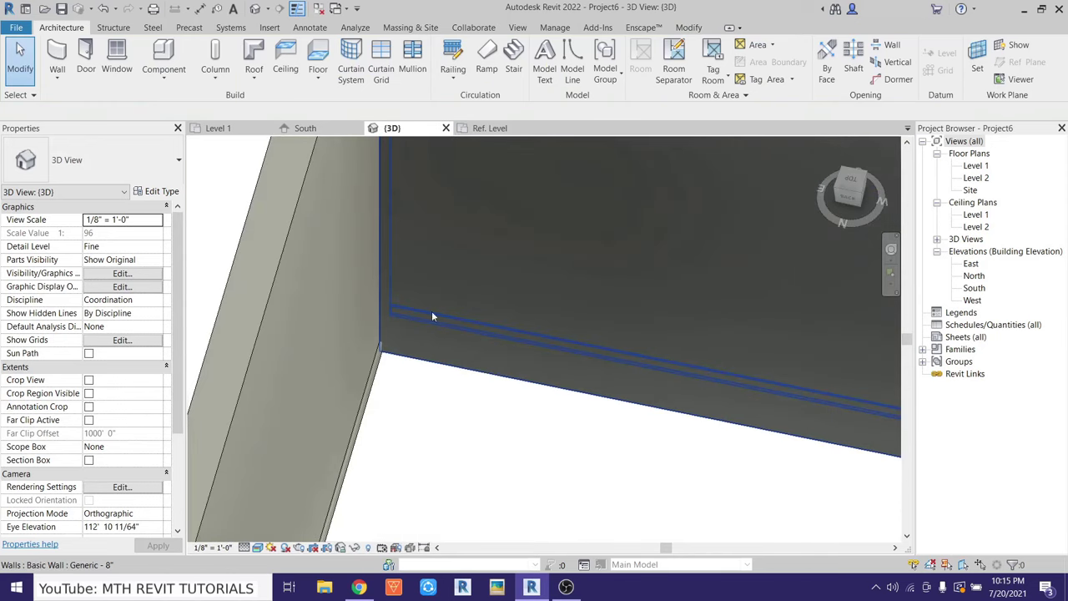
pyautogui.scroll(-5, 432, 316)
# Check a wall's base molding up close, then open the Level 1 floor plan
pyautogui.click(395, 327)
pyautogui.scroll(5, 226, 347)
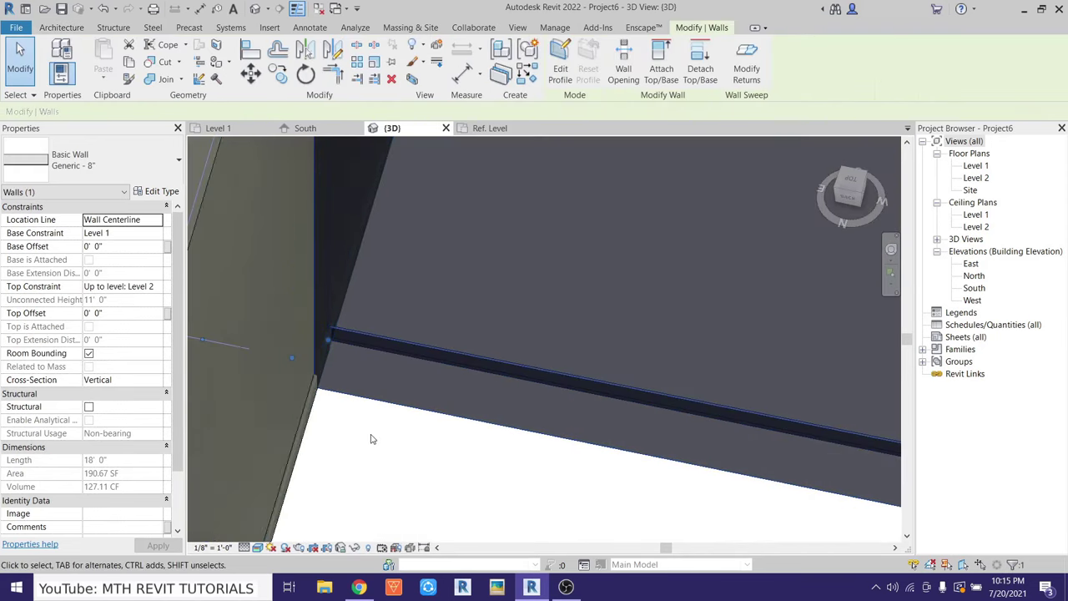
pyautogui.click(405, 446)
pyautogui.scroll(-5, 342, 292)
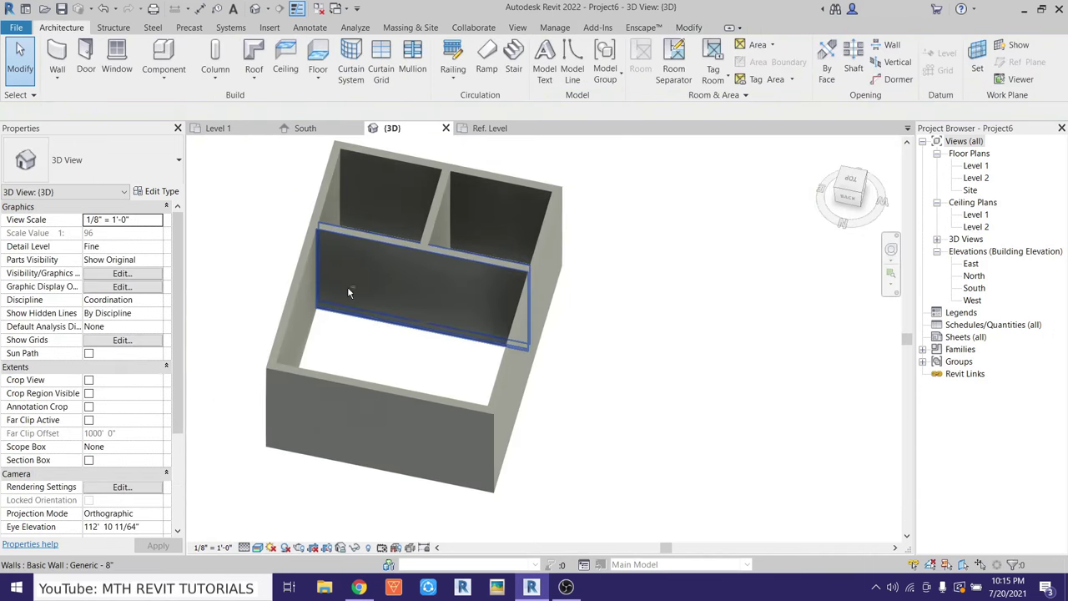
pyautogui.moveTo(349, 292)
pyautogui.keyDown('shift'); pyautogui.mouseDown(button='middle')
pyautogui.moveTo(615, 317)
pyautogui.moveTo(367, 375)
pyautogui.moveTo(377, 328)
pyautogui.moveTo(331, 332)
pyautogui.moveTo(548, 309)
pyautogui.mouseUp(button='middle'); pyautogui.keyUp('shift')
pyautogui.doubleClick(976, 165)
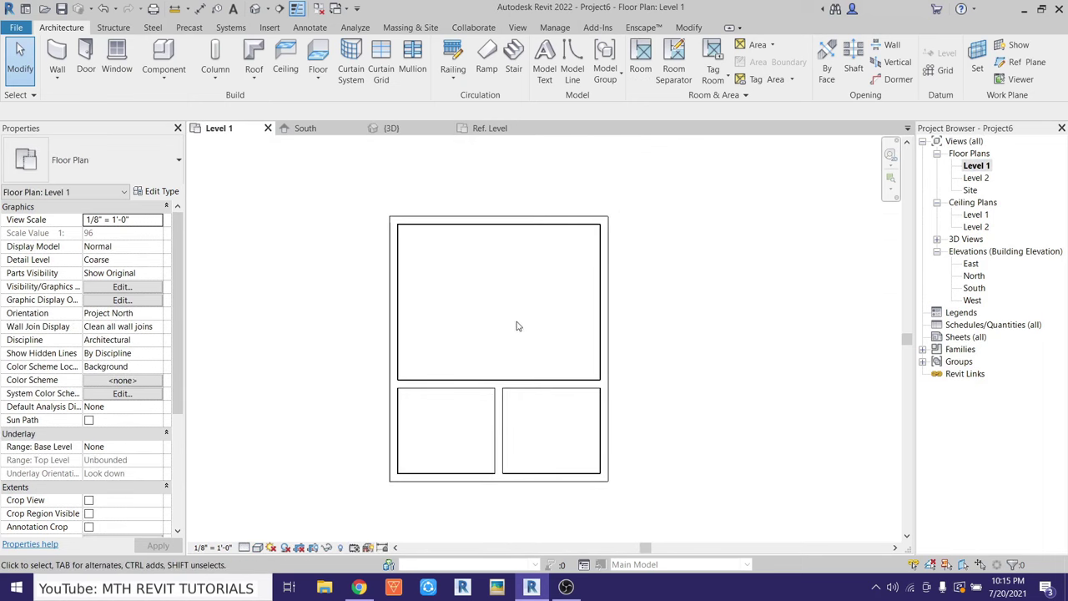
# Sketch a rectangular floor boundary from the top-right to the bottom-left wall corner
pyautogui.click(317, 57)
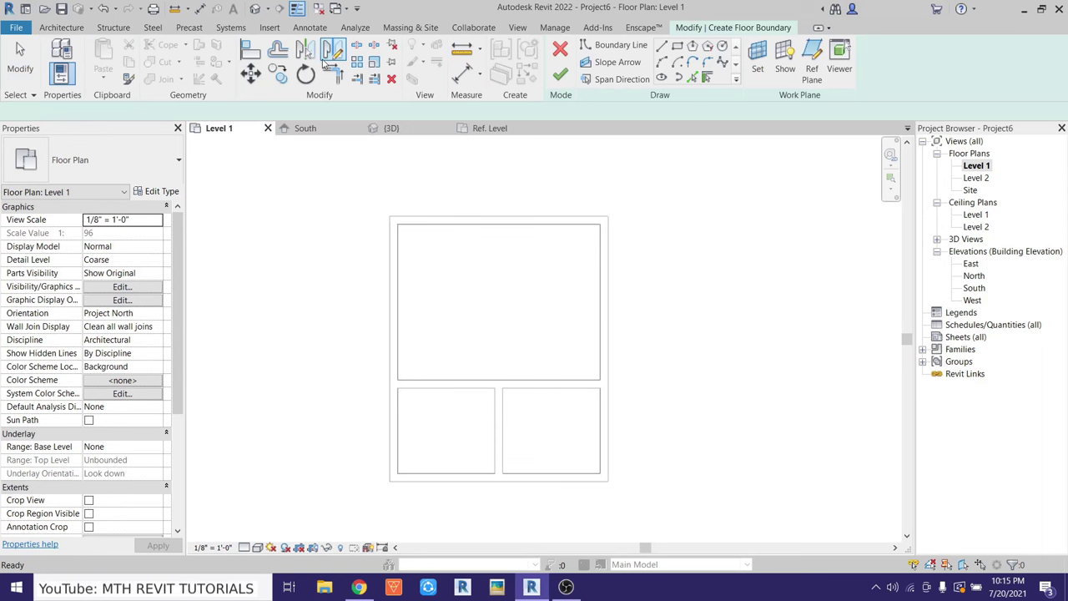
pyautogui.click(677, 47)
pyautogui.click(606, 218)
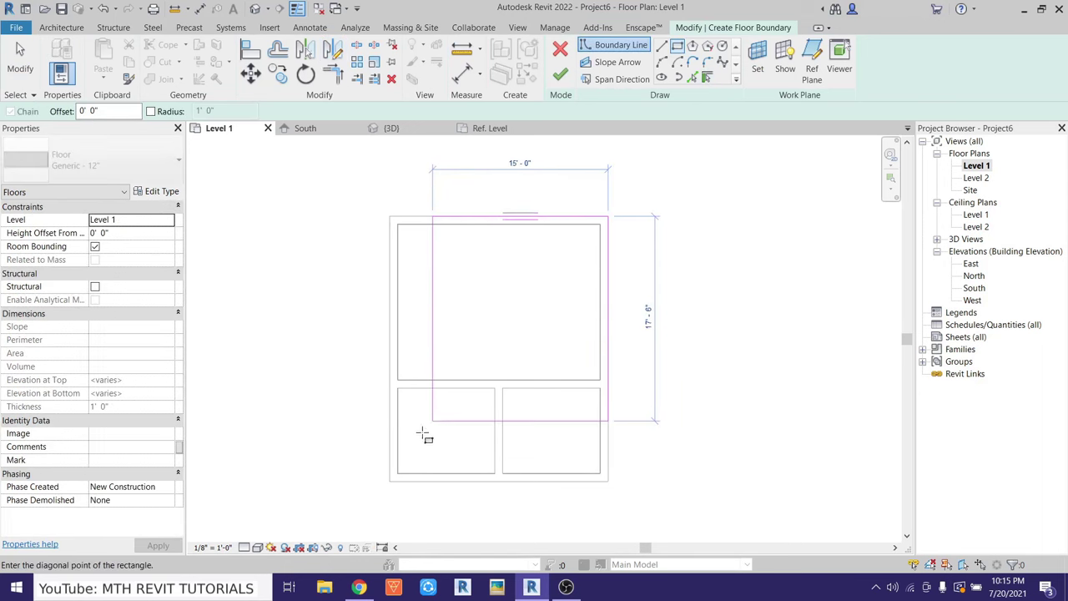
pyautogui.click(390, 480)
pyautogui.rightClick(344, 309)
pyautogui.click(344, 309)
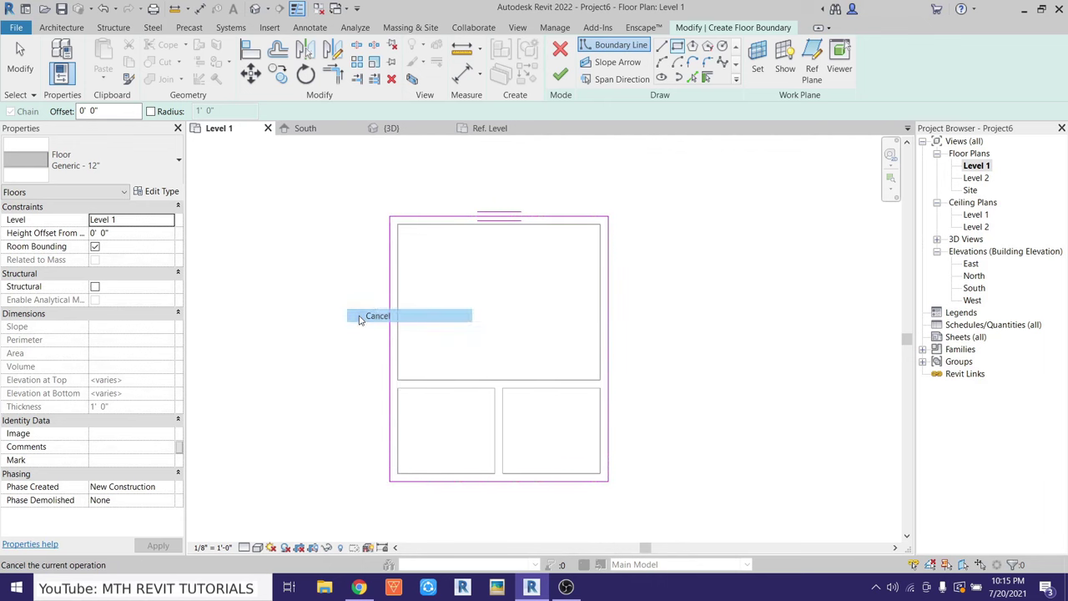
# Move the left floor boundary 4' outward, finish the floor, and view it in 3D
pyautogui.click(388, 266)
pyautogui.scroll(2, 390, 180)
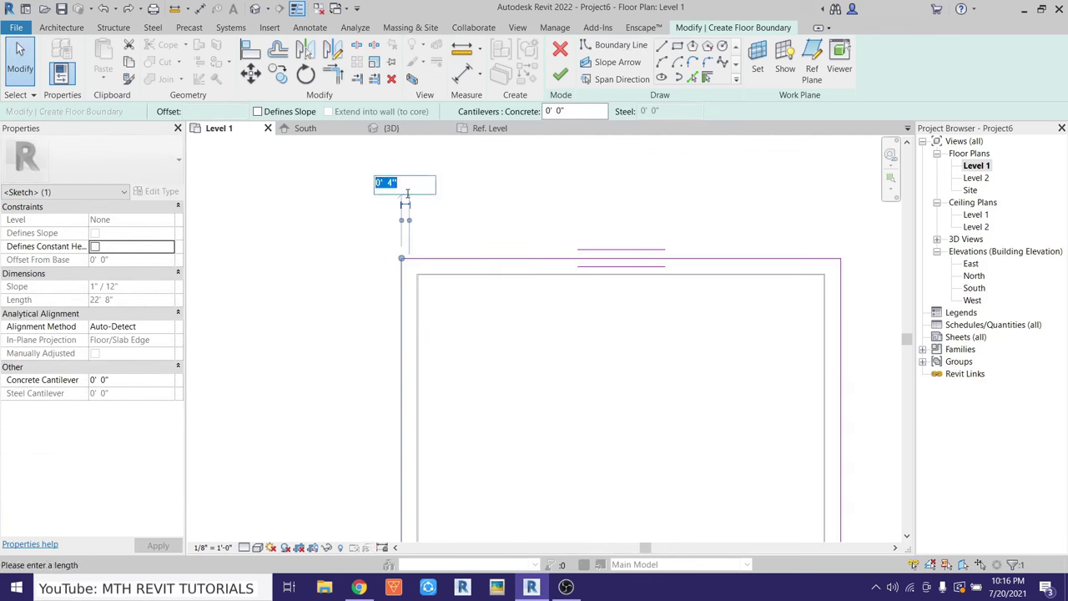
pyautogui.write('4')
pyautogui.press('Return')
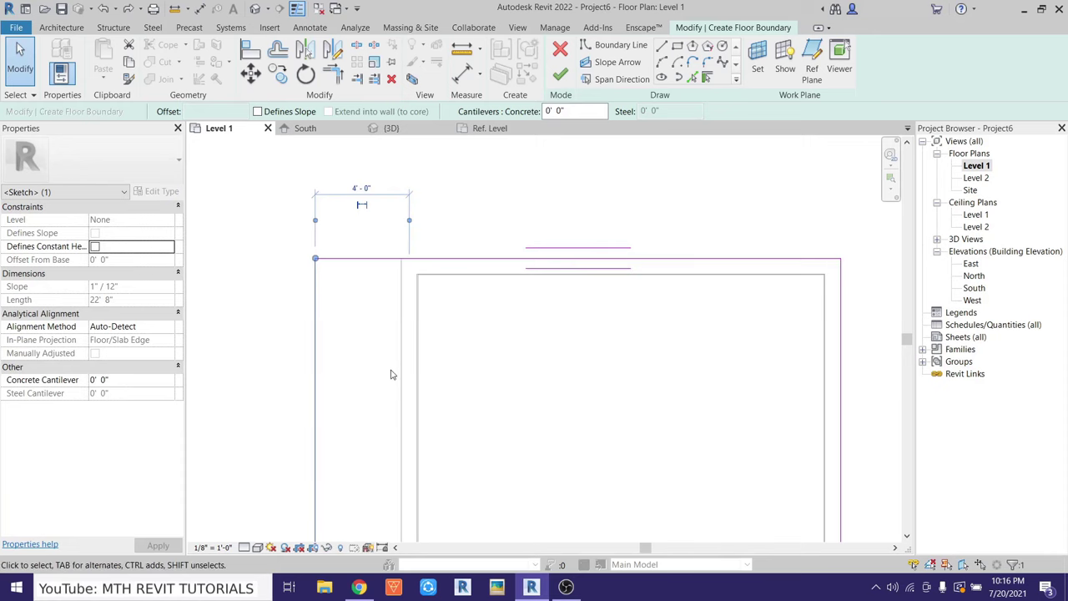
pyautogui.scroll(-3, 354, 265)
pyautogui.moveTo(442, 334); pyautogui.dragTo(431, 289, button='middle')
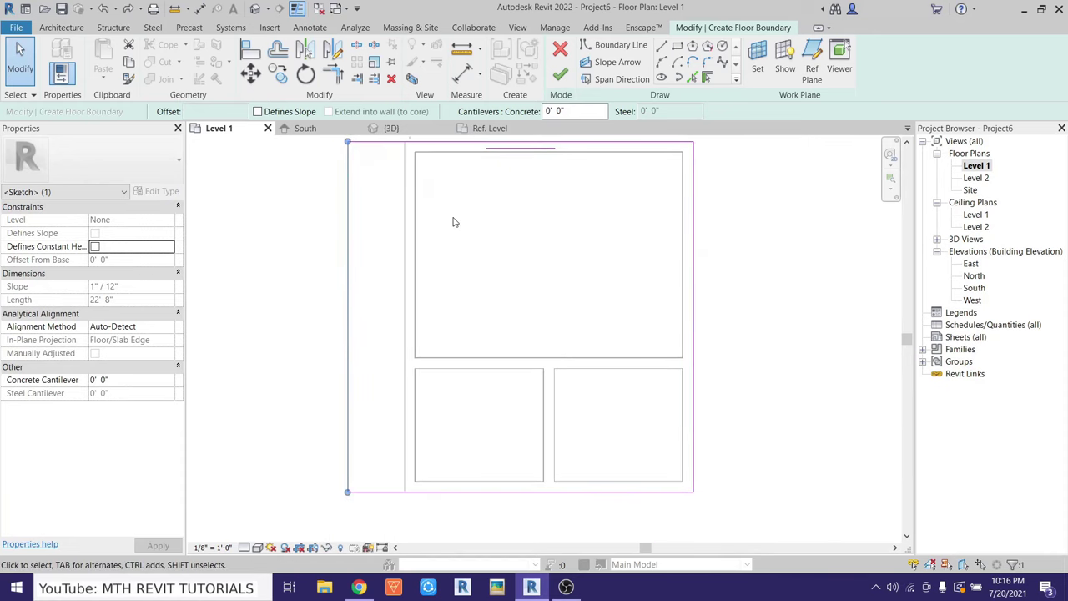
pyautogui.scroll(-1, 427, 287)
pyautogui.scroll(-1, 466, 267)
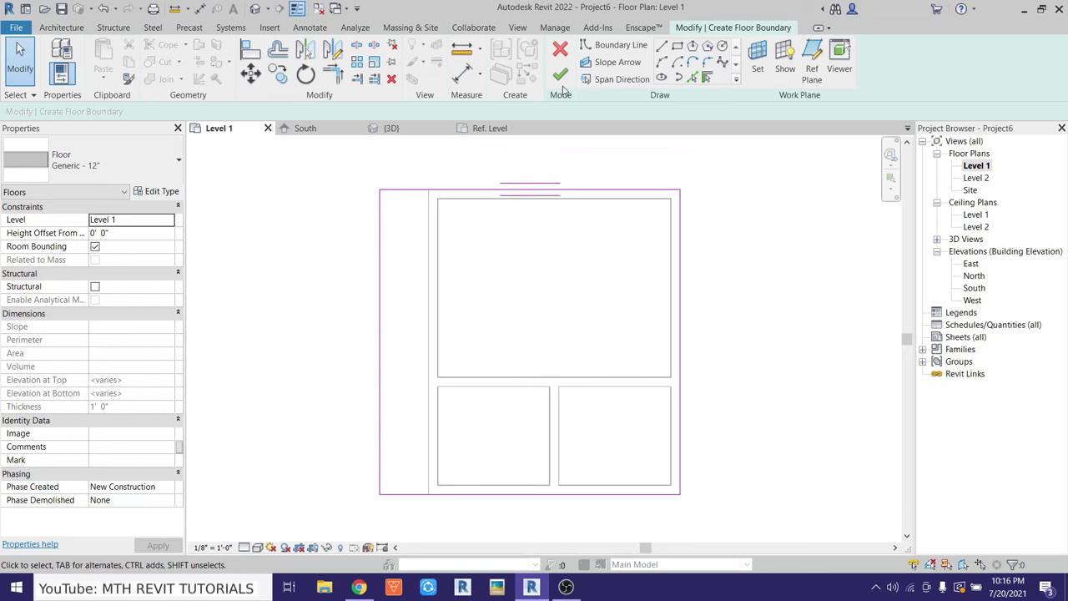
pyautogui.click(560, 76)
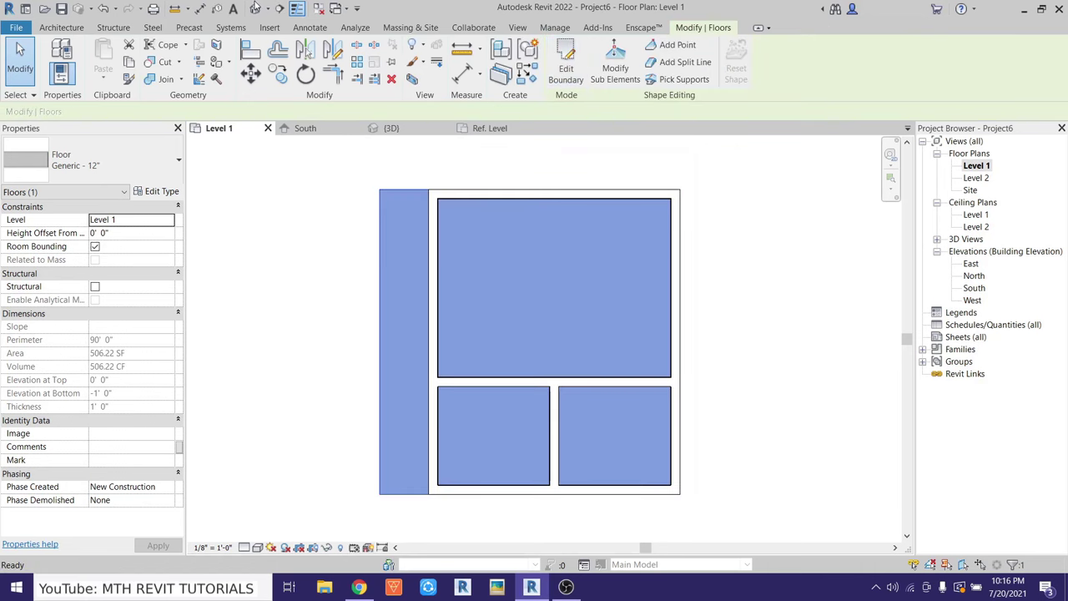
pyautogui.click(254, 7)
# Orbit the floored rooms in 3D, close the Ref. Level view, and return to Level 1
pyautogui.click(335, 8)
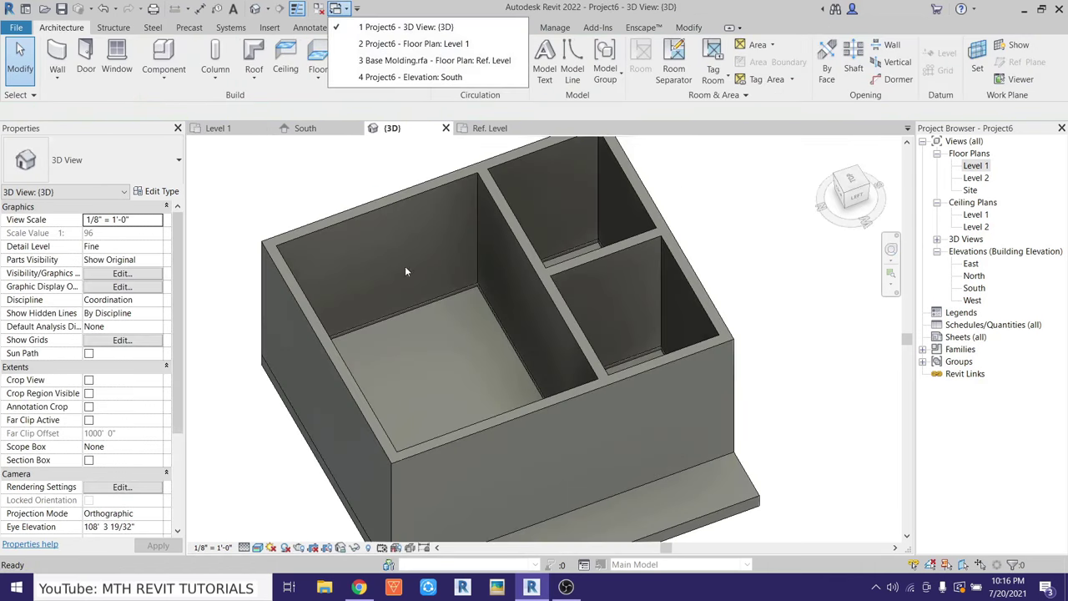
pyautogui.moveTo(406, 271)
pyautogui.keyDown('shift'); pyautogui.mouseDown(button='middle')
pyautogui.moveTo(510, 373)
pyautogui.moveTo(501, 445)
pyautogui.mouseUp(button='middle'); pyautogui.keyUp('shift')
pyautogui.scroll(3, 501, 414)
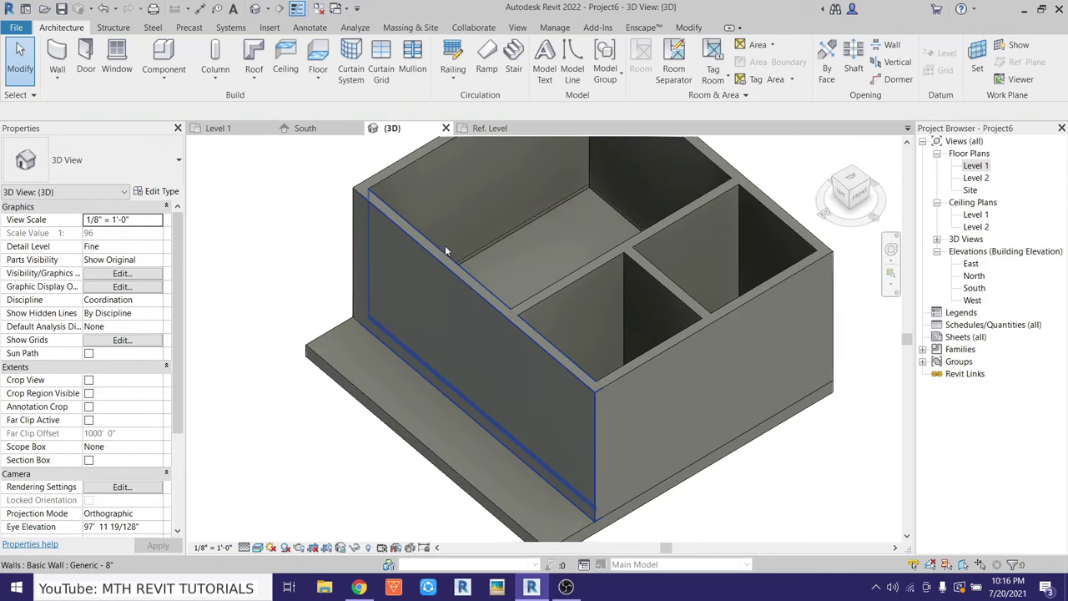
pyautogui.moveTo(534, 129)
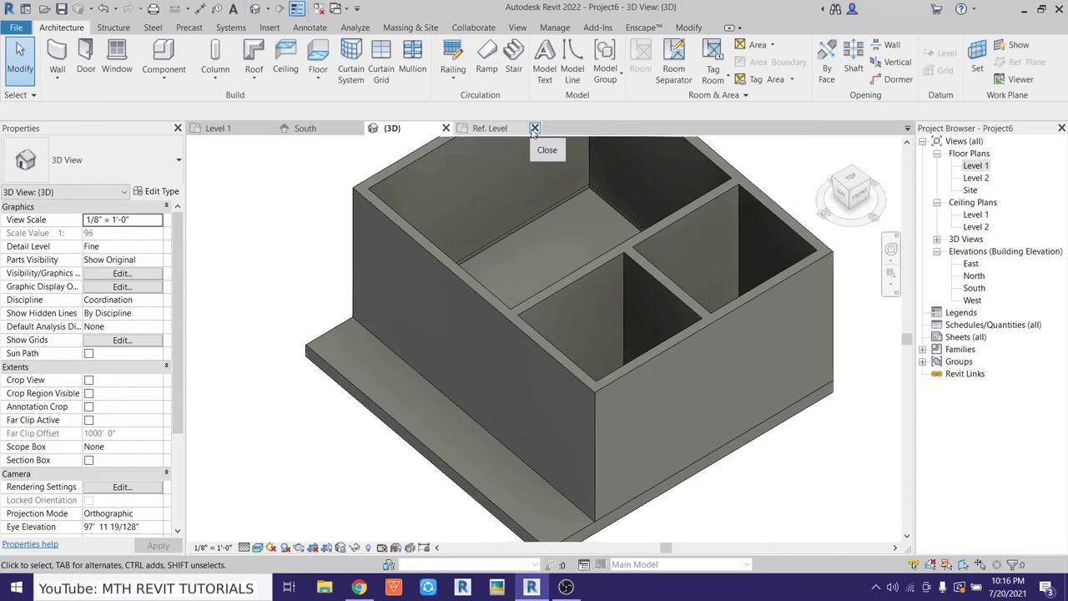
pyautogui.click(535, 128)
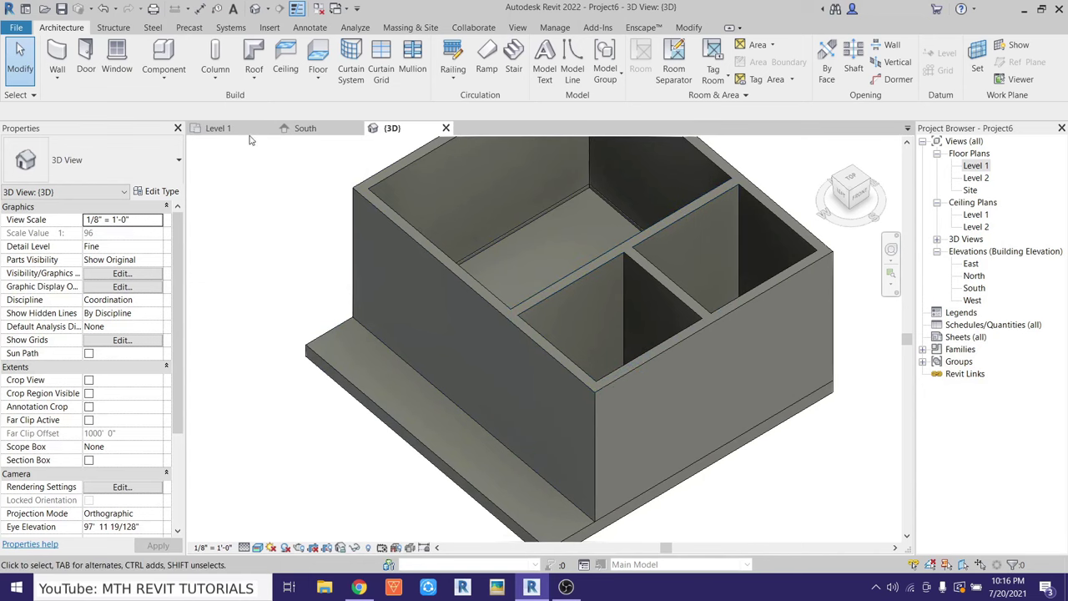
pyautogui.click(218, 127)
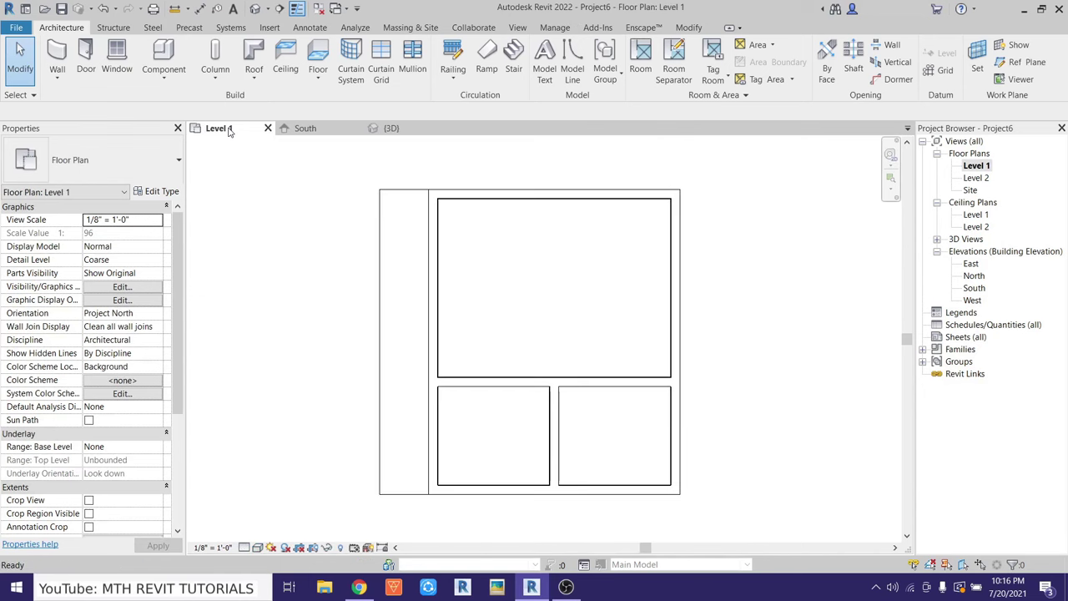
# Load the Blks_Const_Lualdi_Open Door_Avenue door family from the Families folder
pyautogui.click(86, 60)
pyautogui.click(561, 62)
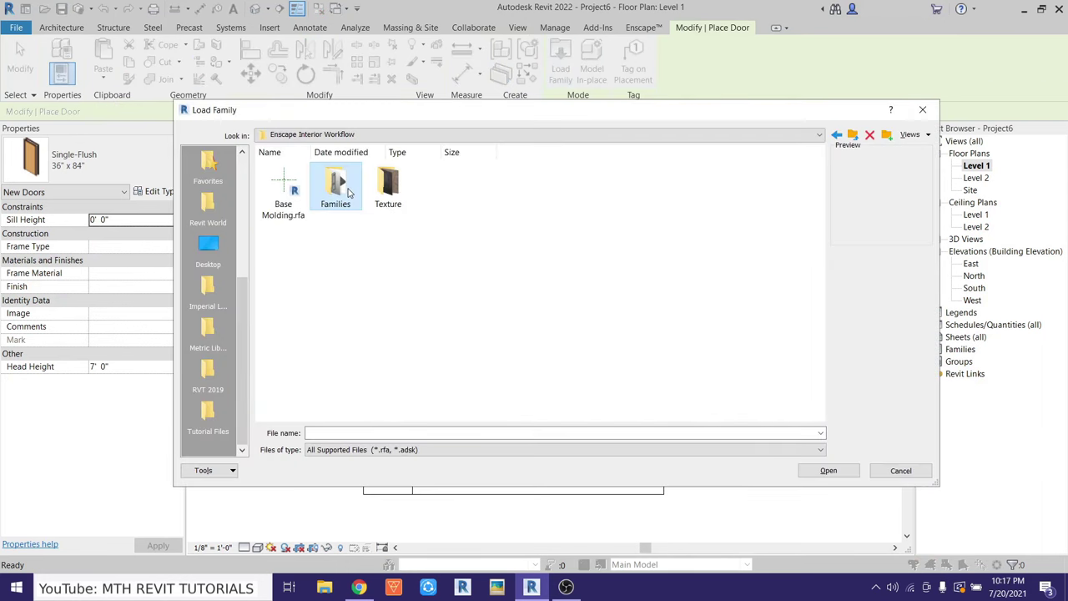
pyautogui.doubleClick(336, 187)
pyautogui.click(349, 200)
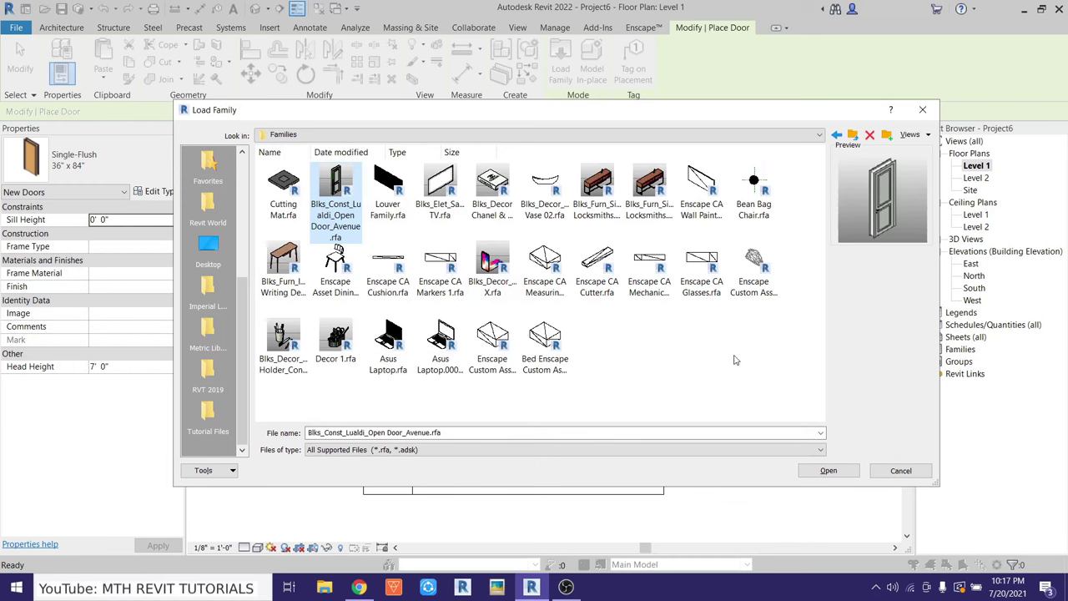
pyautogui.click(824, 472)
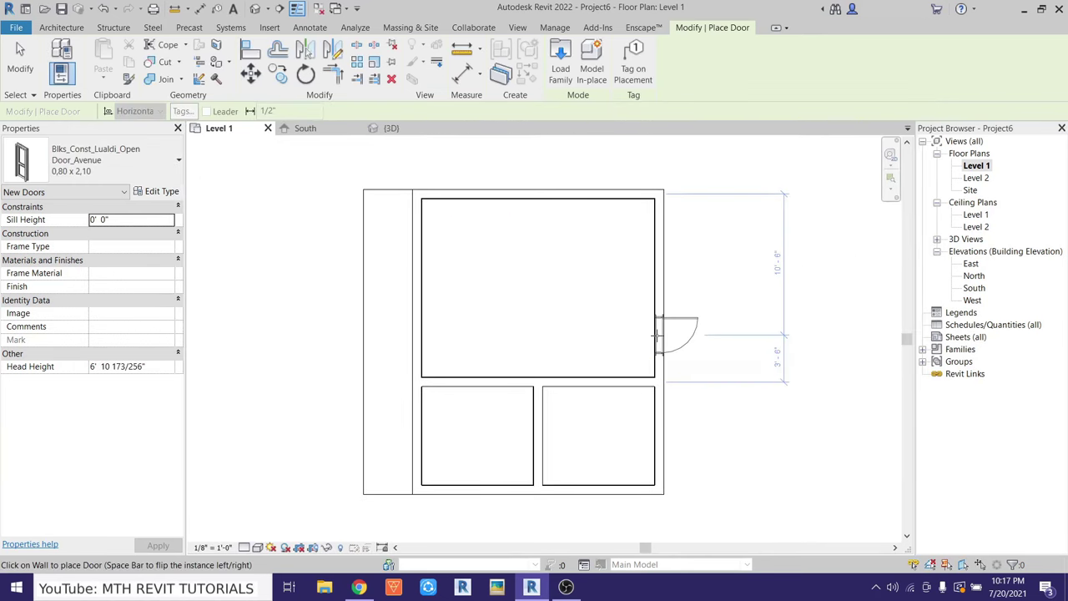
# Place Door_Avenue doors in the large room's east wall and into both lower rooms
pyautogui.scroll(1, 653, 331)
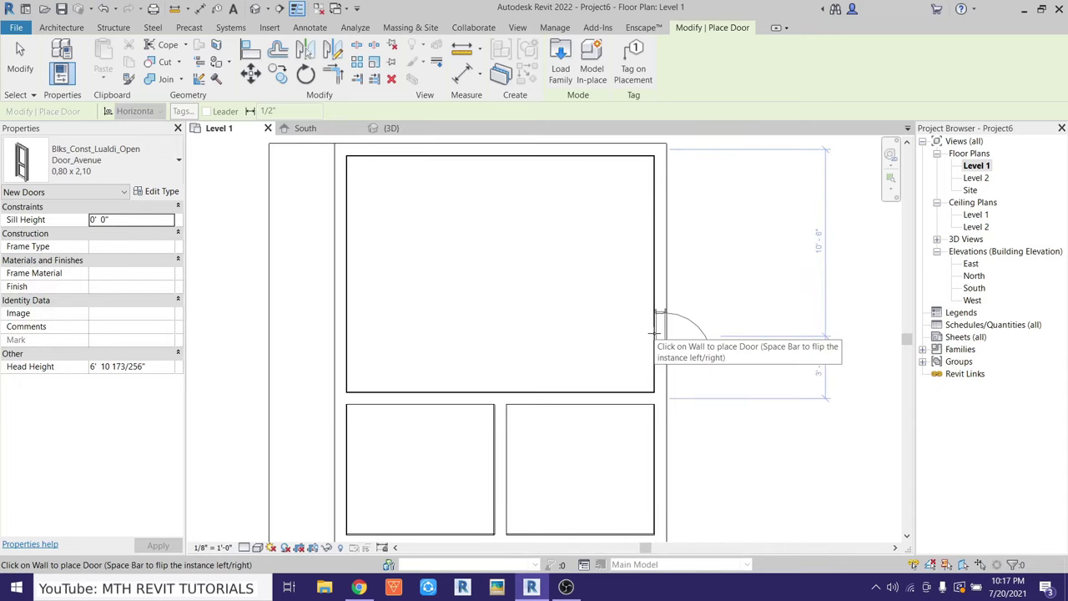
pyautogui.click(653, 331)
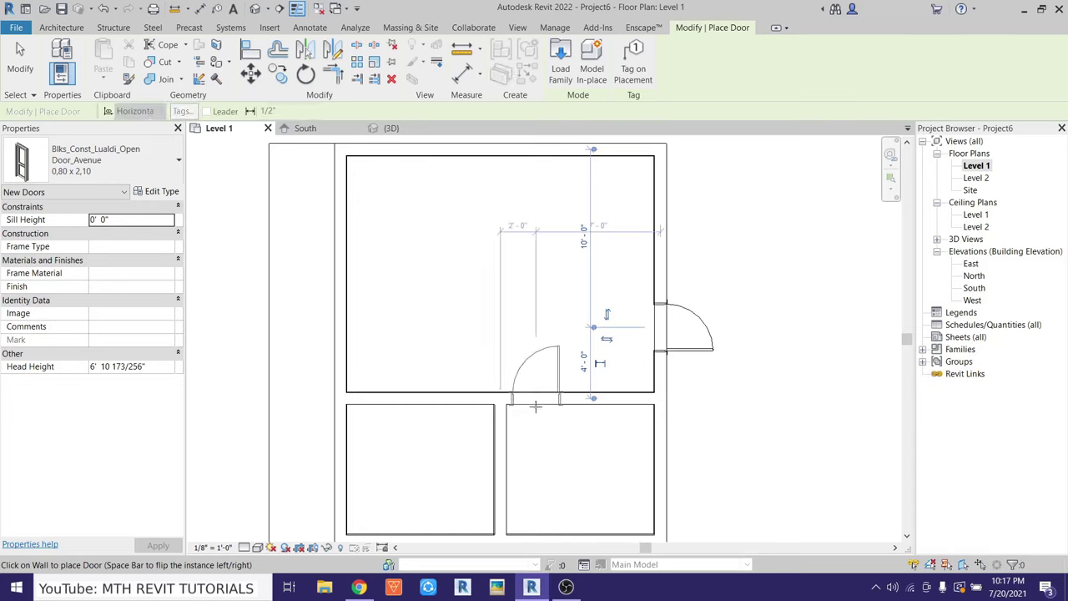
pyautogui.click(534, 390)
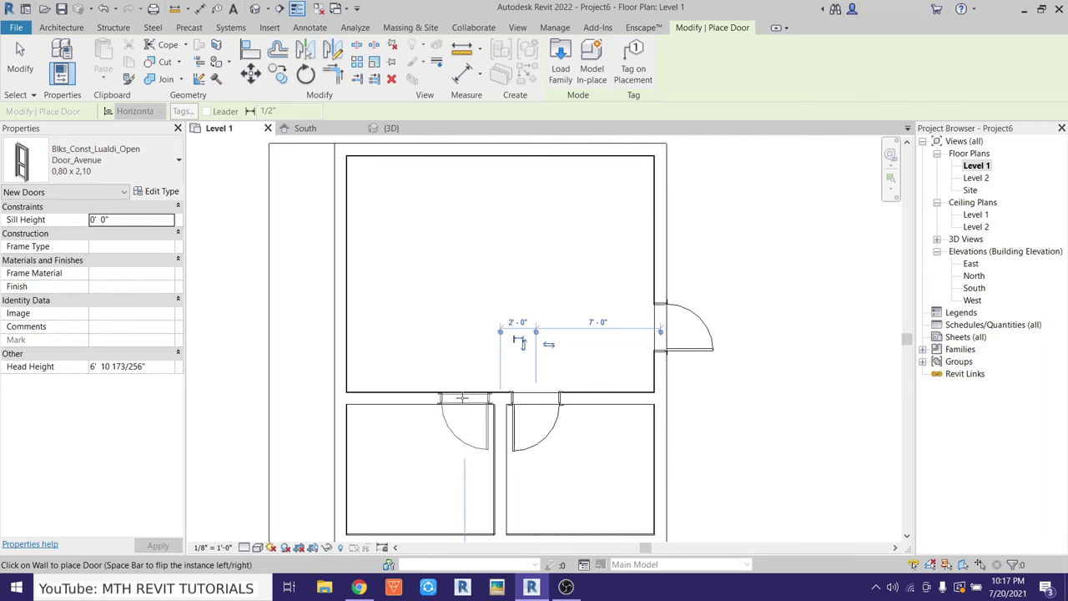
pyautogui.click(466, 398)
pyautogui.moveTo(382, 342); pyautogui.dragTo(434, 359, button='middle')
pyautogui.rightClick(516, 240)
pyautogui.click(538, 248)
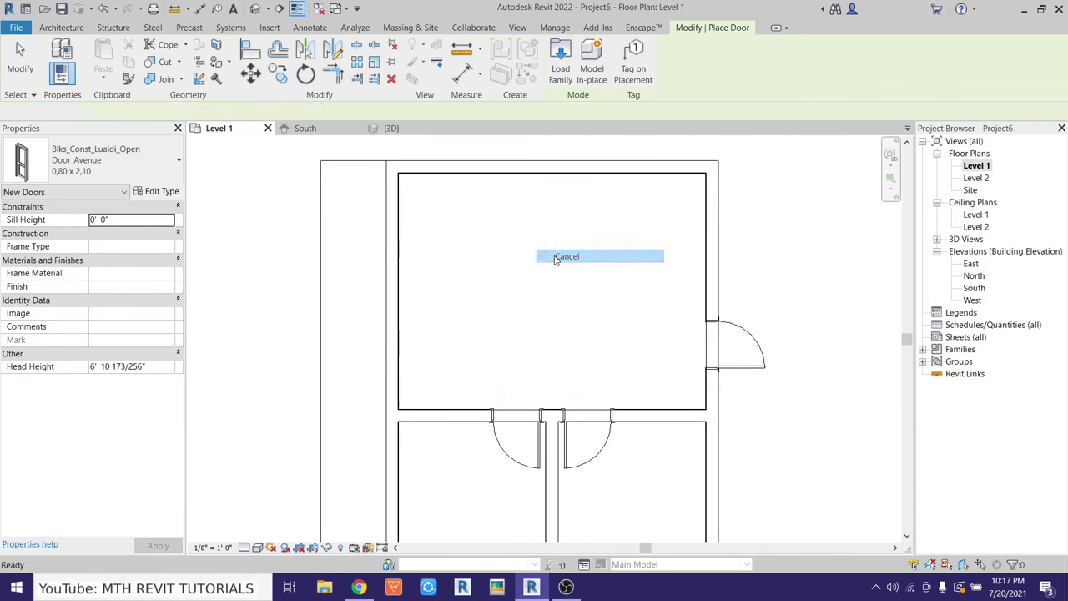
pyautogui.scroll(-2, 454, 282)
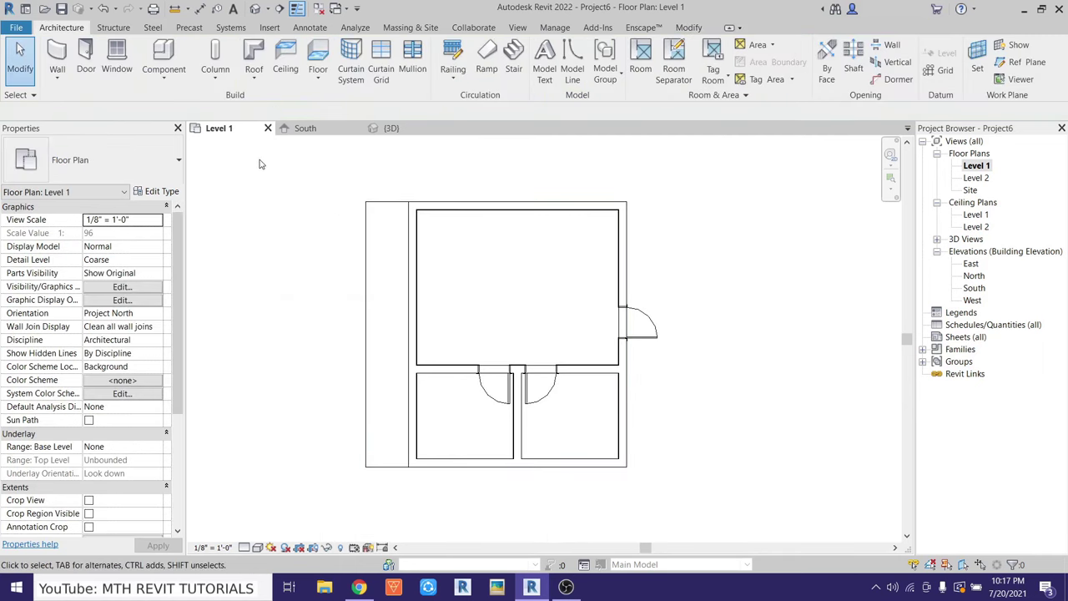
# Pick the Curtain Wall 1 type with an Unconnected top constraint
pyautogui.click(62, 57)
pyautogui.click(86, 160)
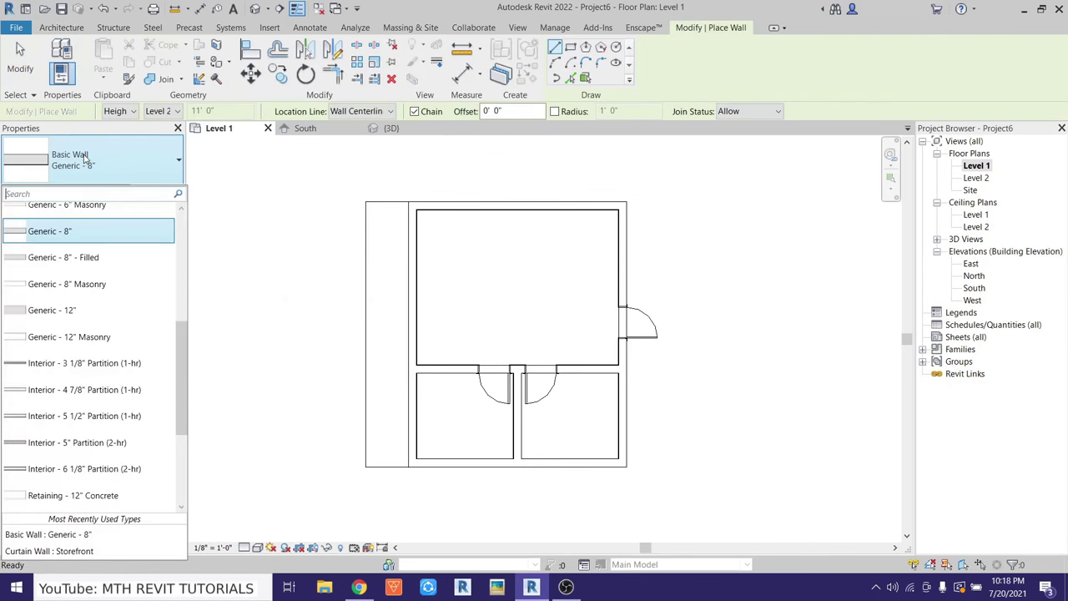
pyautogui.scroll(-2, 83, 334)
pyautogui.click(81, 409)
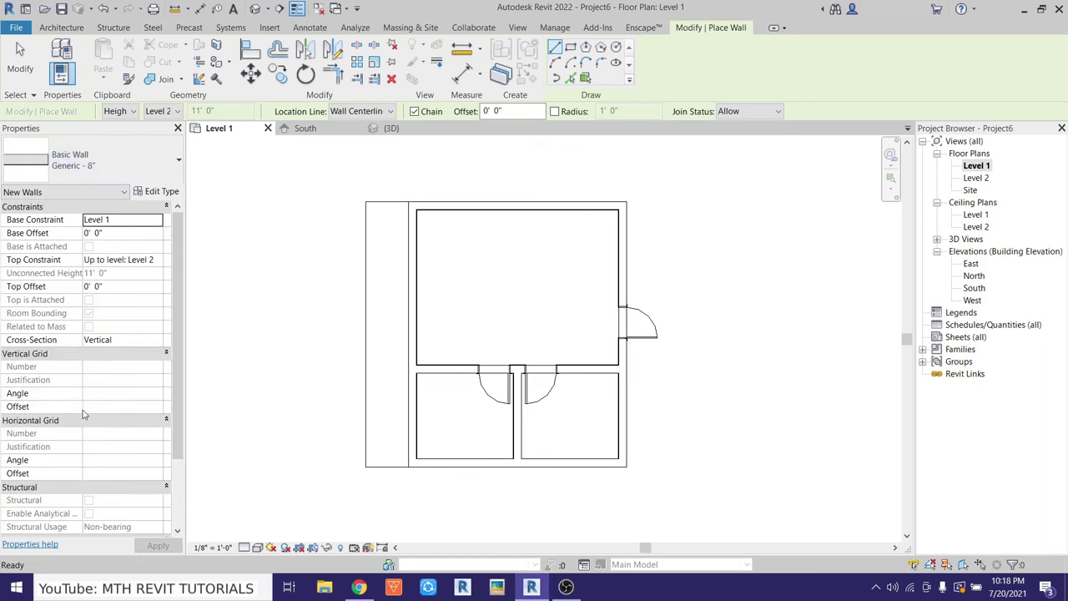
pyautogui.click(155, 260)
pyautogui.click(116, 274)
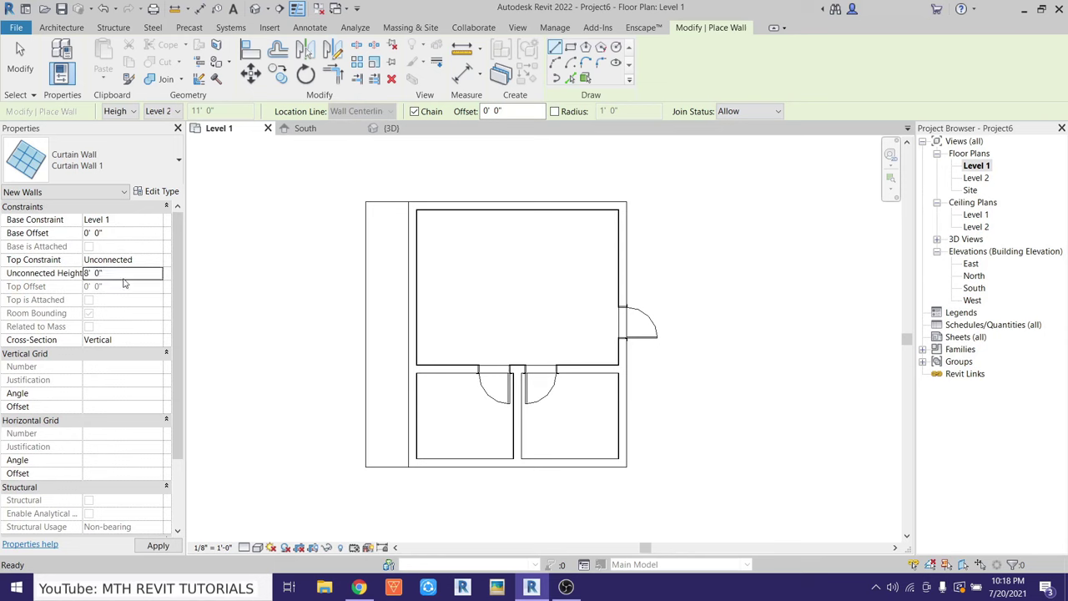
# Draw the curtain wall along the large room's west wall and select it
pyautogui.scroll(1, 409, 262)
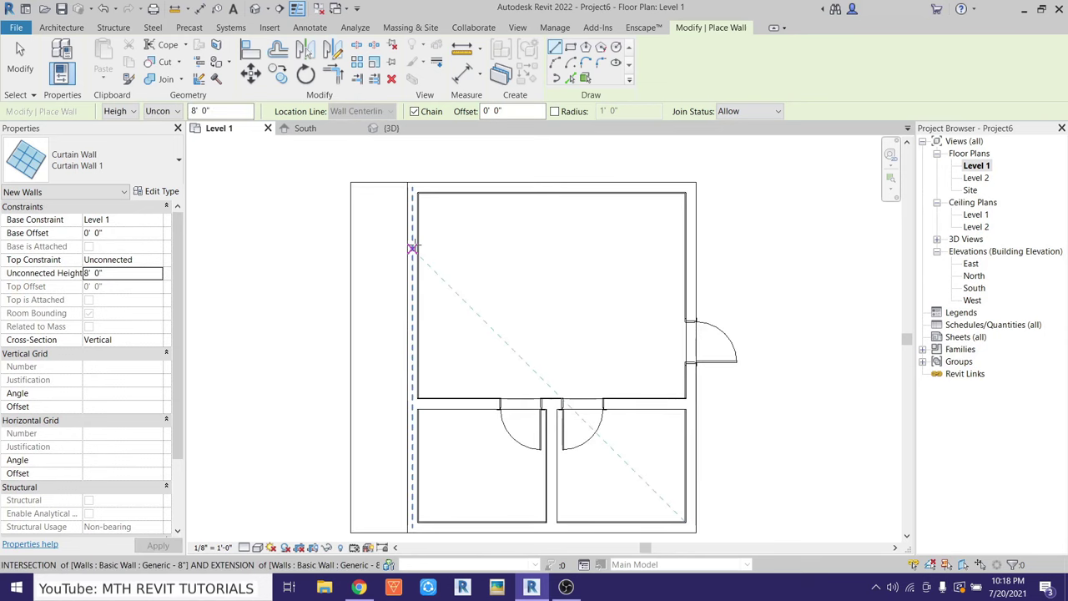
pyautogui.click(412, 248)
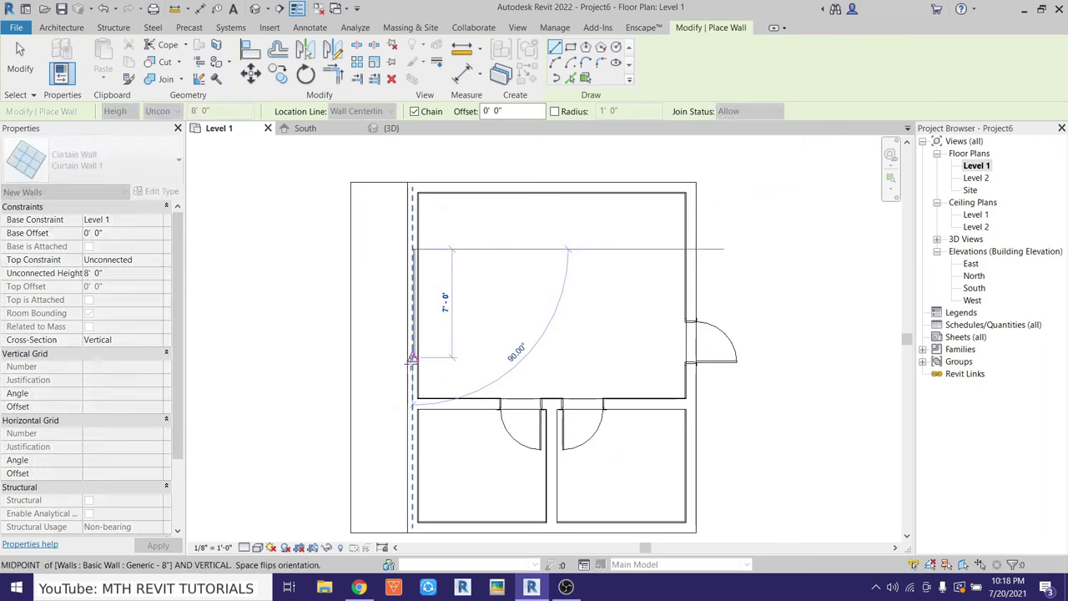
pyautogui.click(412, 373)
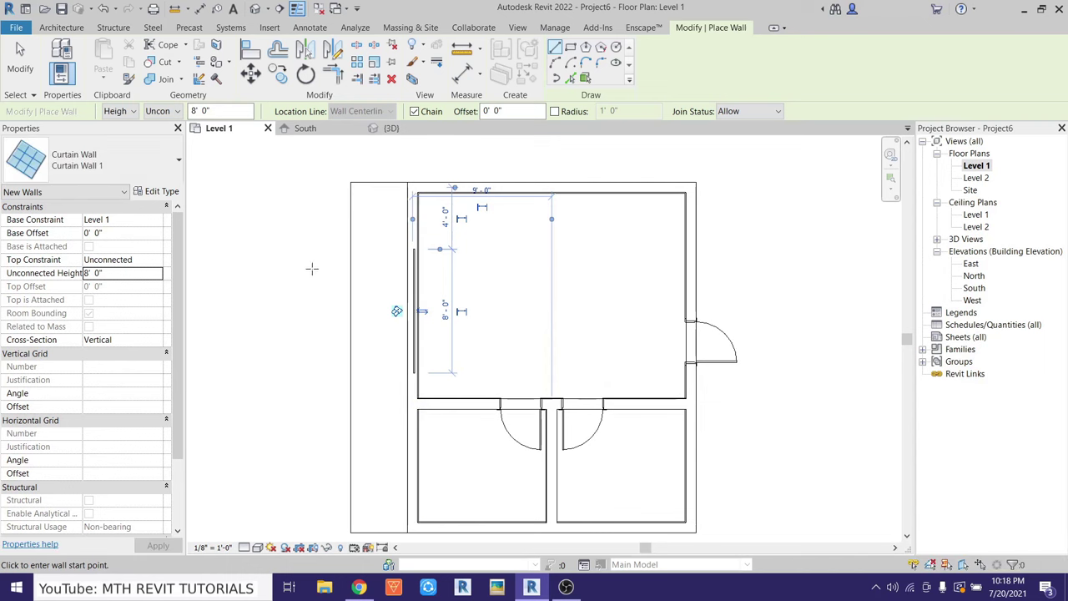
pyautogui.rightClick(322, 274)
pyautogui.click(354, 281)
pyautogui.scroll(2, 411, 284)
pyautogui.click(416, 288)
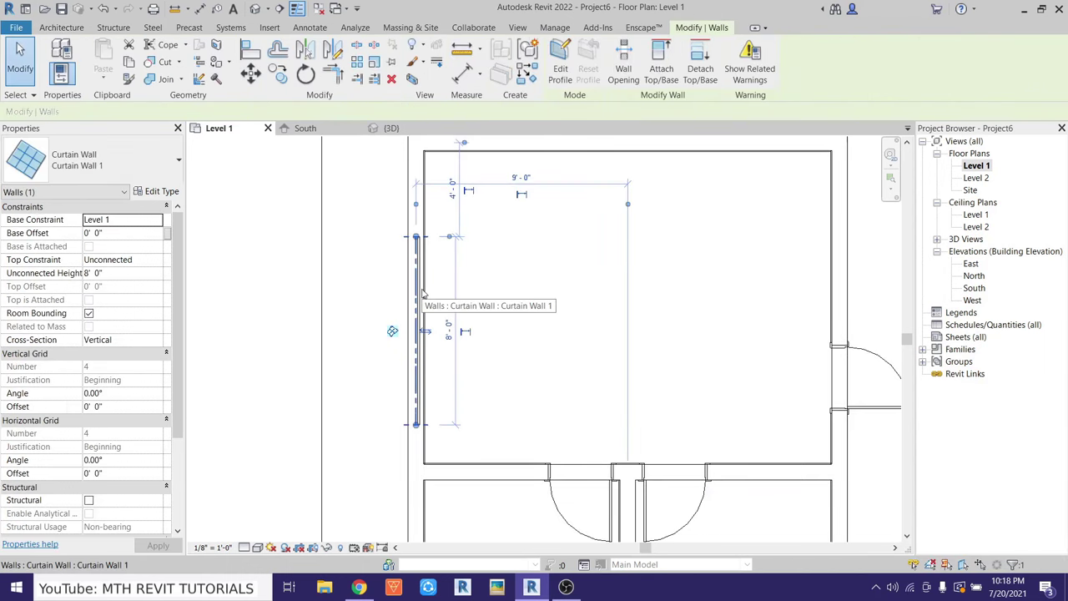
# Turn on Automatically Embed in the Curtain Wall 1 type properties
pyautogui.click(148, 193)
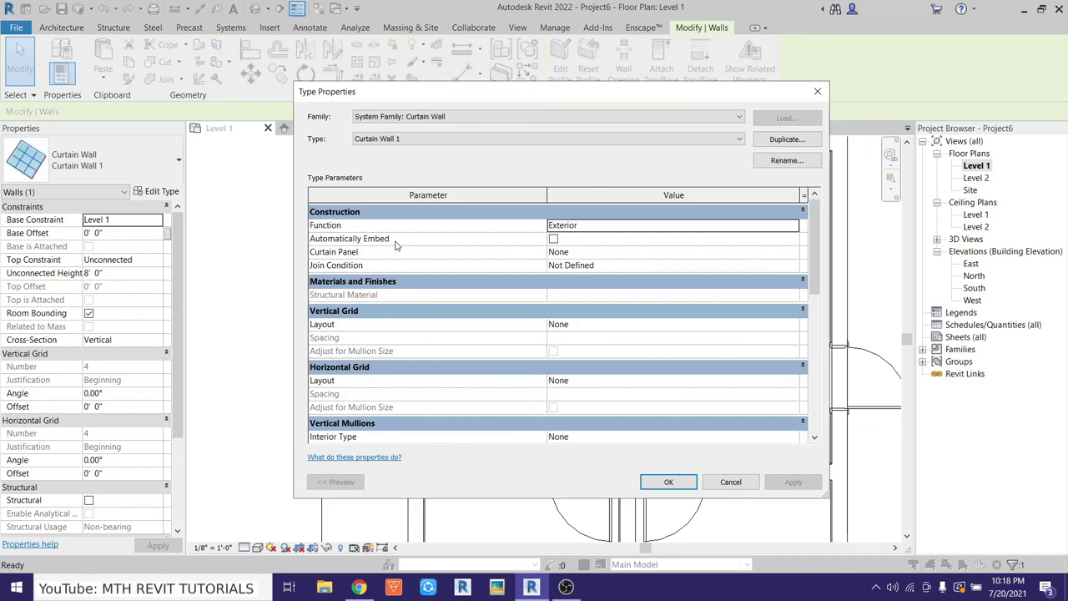
pyautogui.click(553, 239)
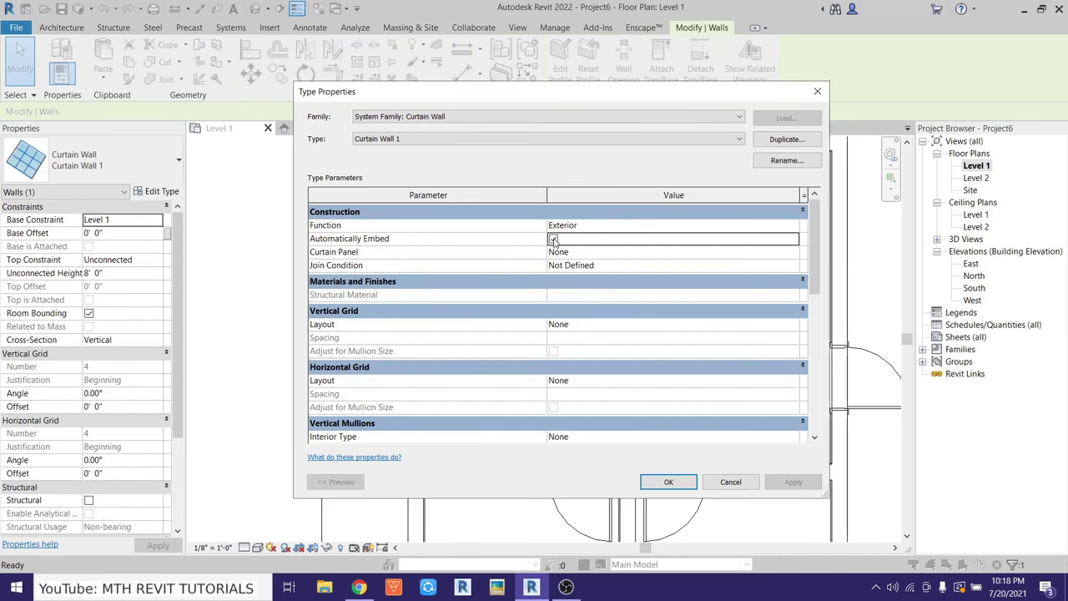
pyautogui.click(667, 482)
# Change the curtain wall's 4' 0" distance from the north wall
pyautogui.moveTo(332, 324); pyautogui.dragTo(339, 336, button='middle')
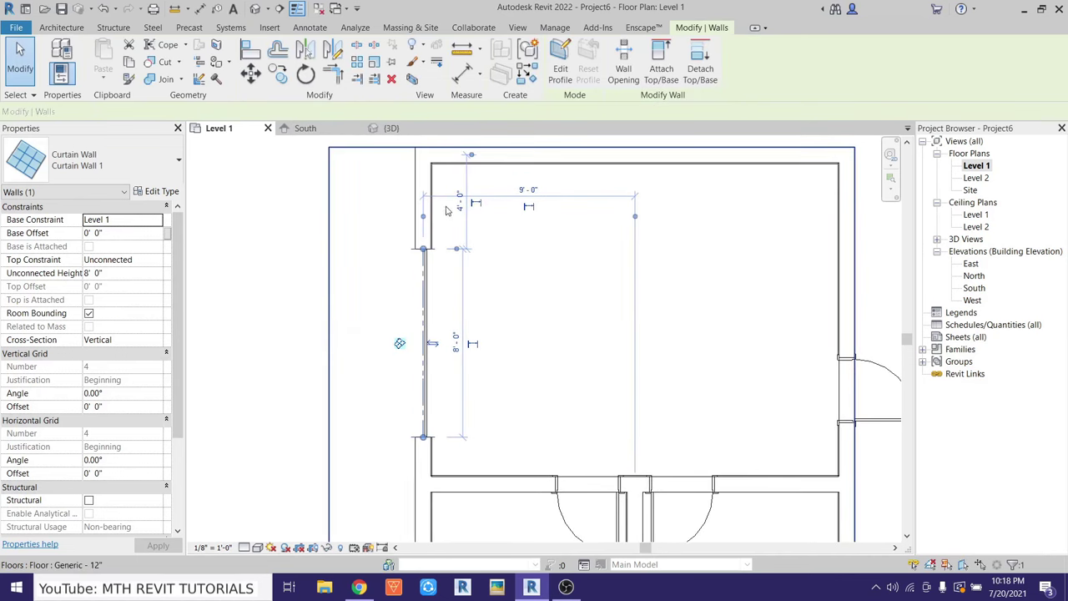
pyautogui.click(458, 203)
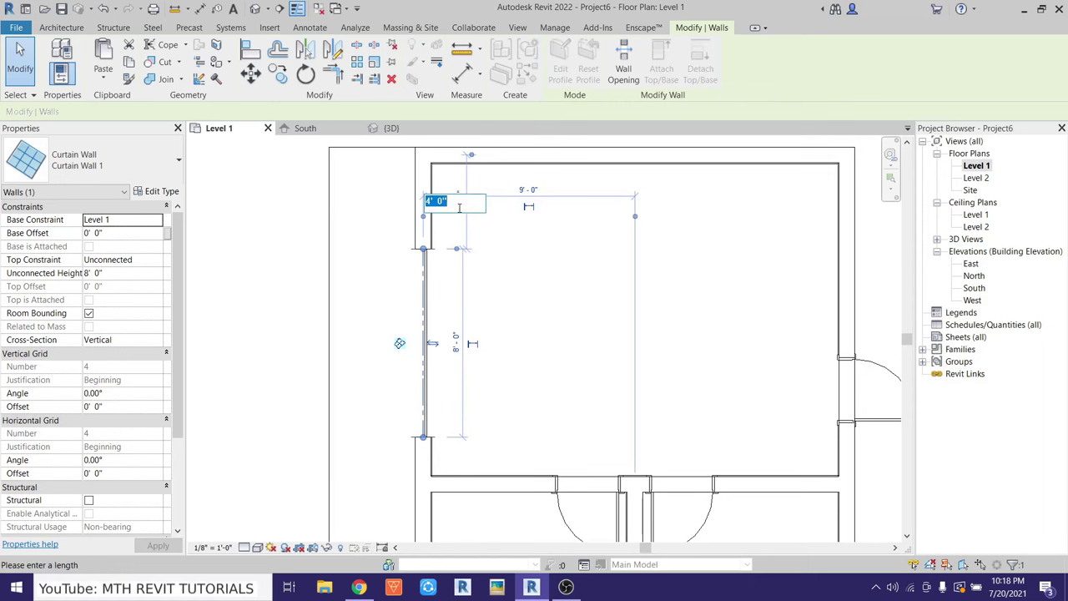
pyautogui.press('Return')
pyautogui.click(247, 329)
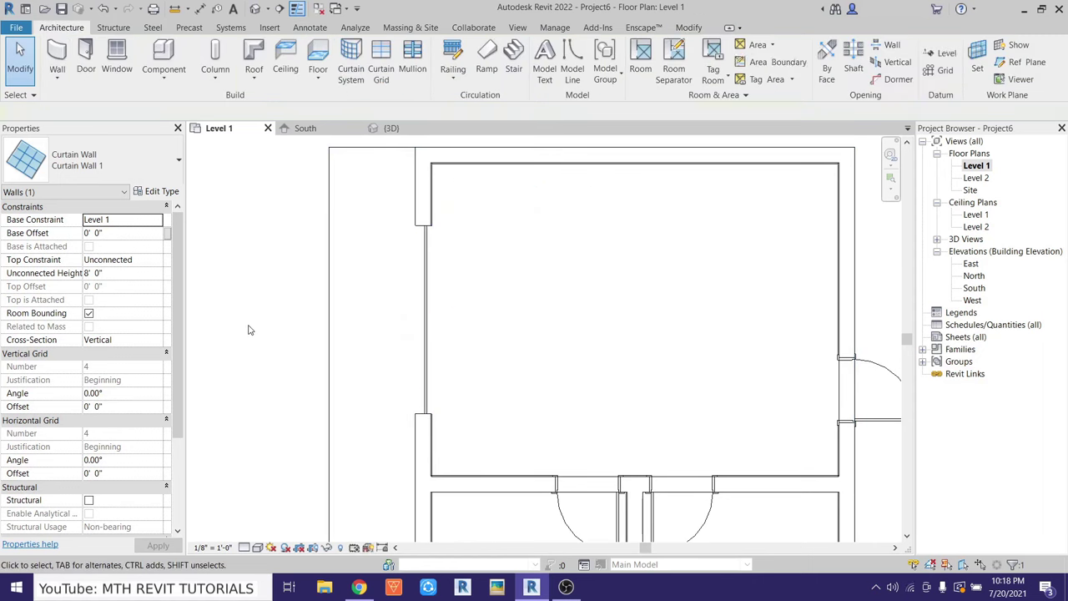
pyautogui.scroll(-2, 332, 287)
pyautogui.scroll(1, 332, 287)
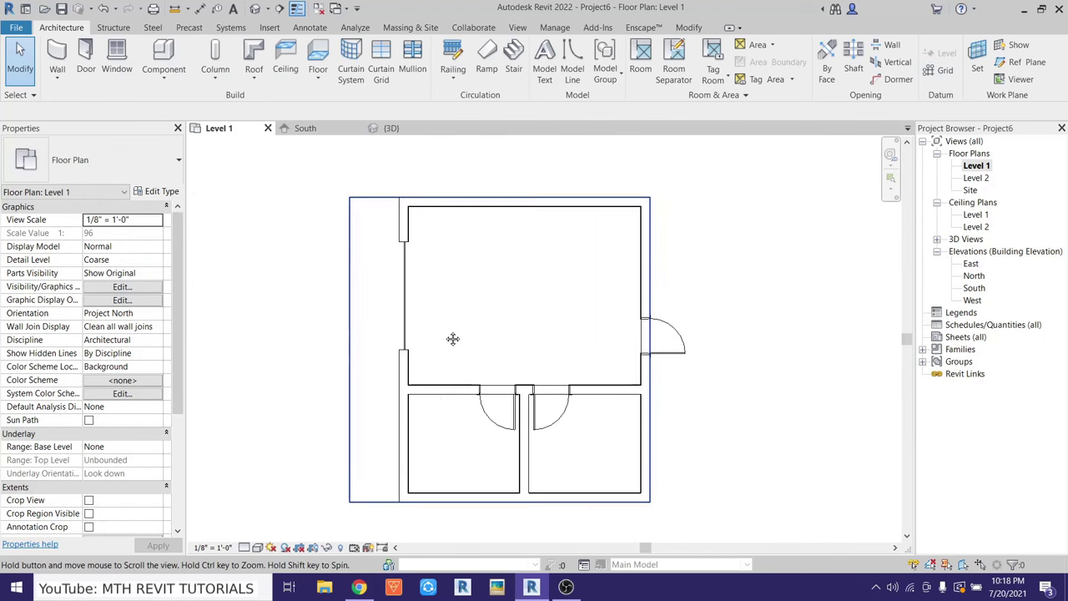
pyautogui.scroll(-1, 453, 336)
# Draw a vertical section line from below the building up through the rooms
pyautogui.scroll(-1, 423, 143)
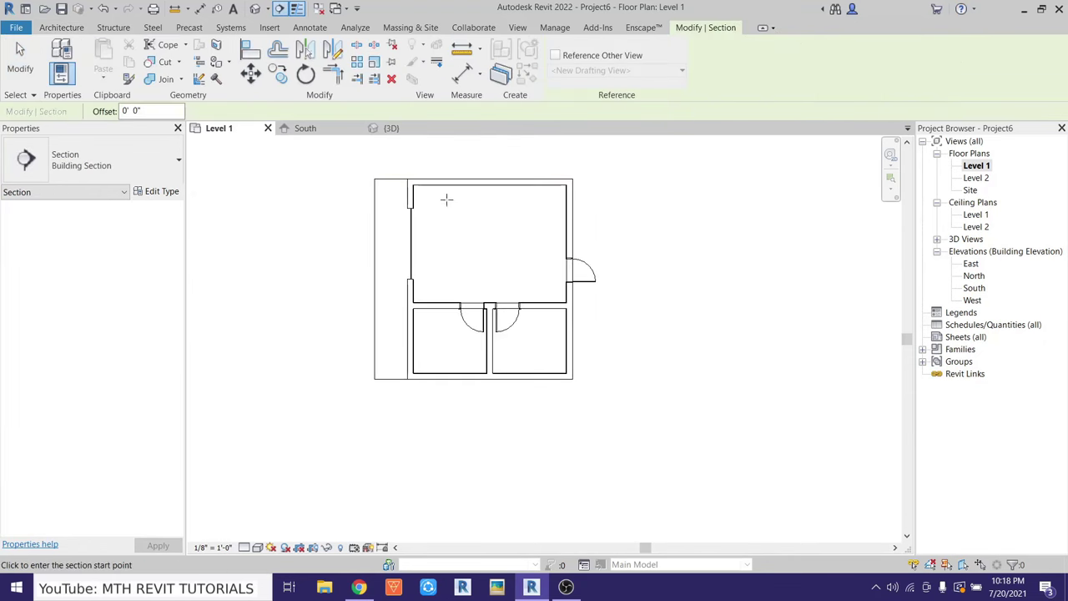
pyautogui.click(452, 415)
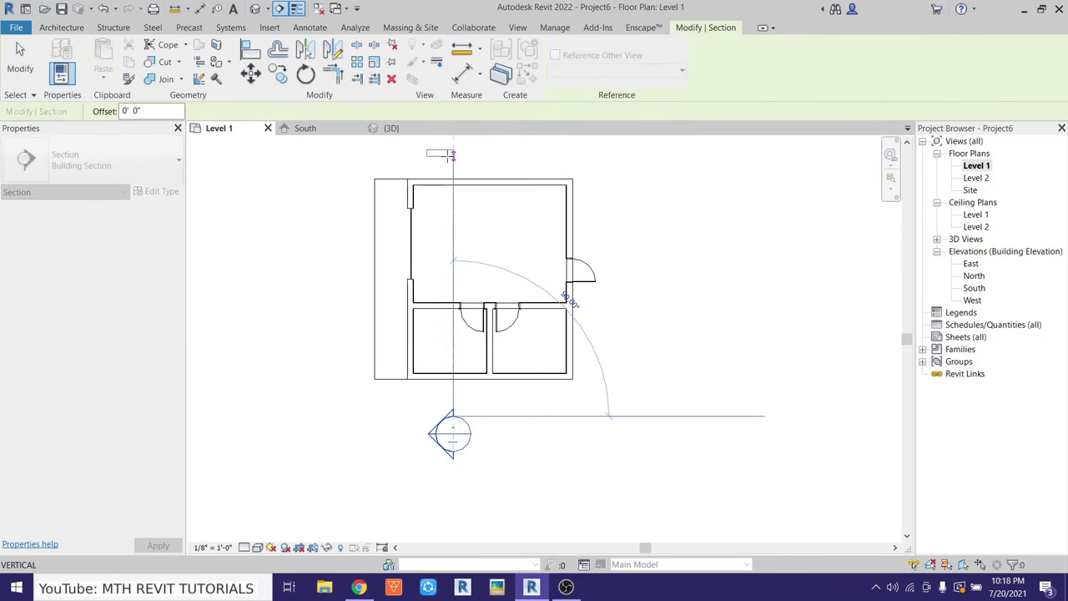
pyautogui.click(453, 153)
pyautogui.rightClick(322, 218)
pyautogui.click(334, 226)
pyautogui.rightClick(338, 230)
pyautogui.click(342, 236)
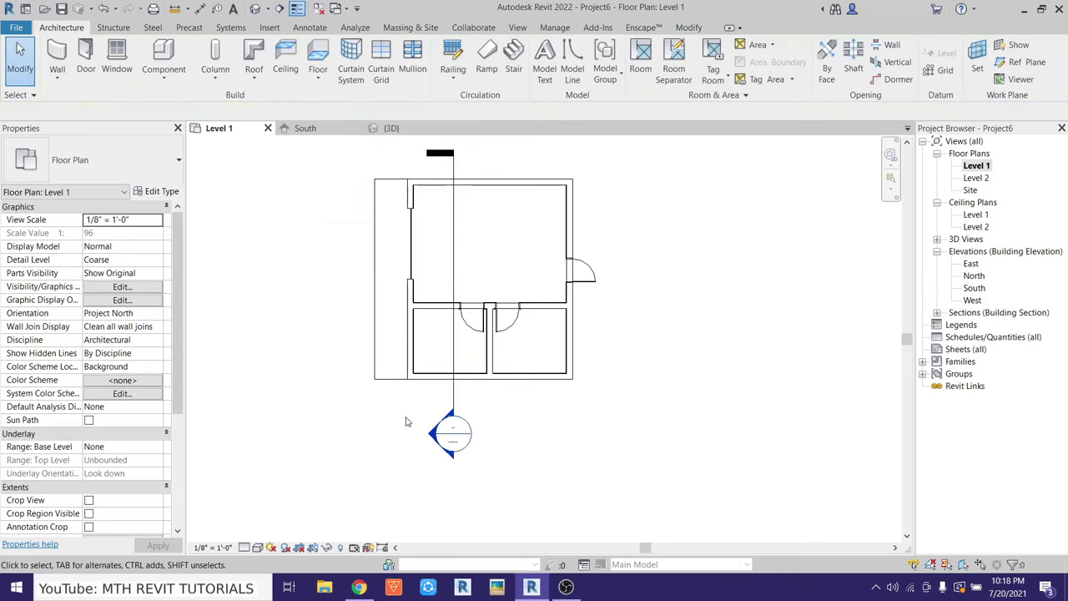
# Open the Section 1 view and center it on the curtain wall
pyautogui.doubleClick(432, 433)
pyautogui.scroll(3, 439, 432)
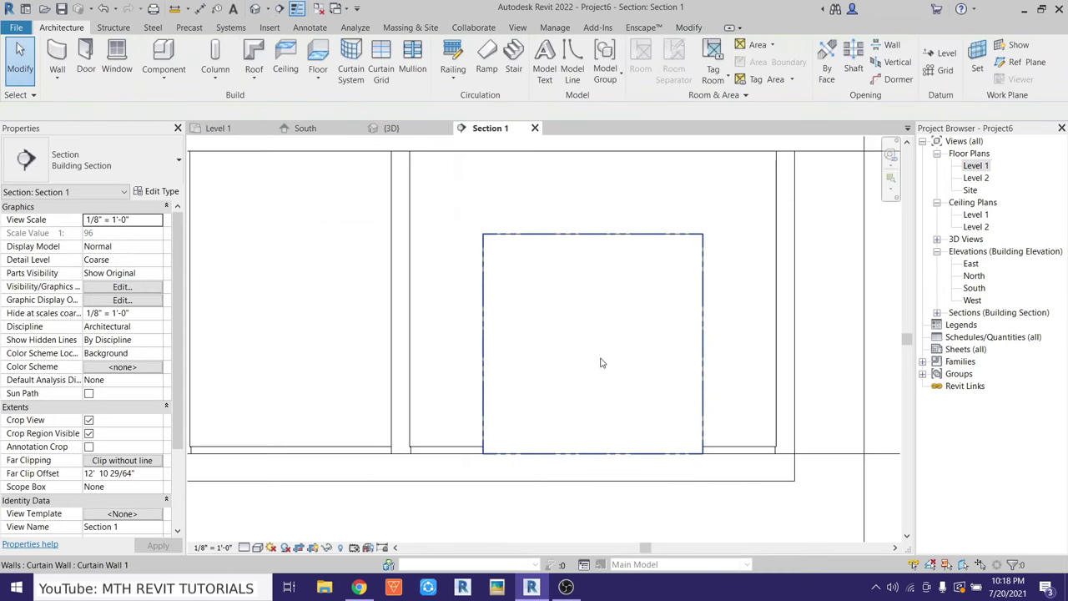
pyautogui.moveTo(584, 367); pyautogui.dragTo(486, 365, button='middle')
pyautogui.scroll(2, 485, 366)
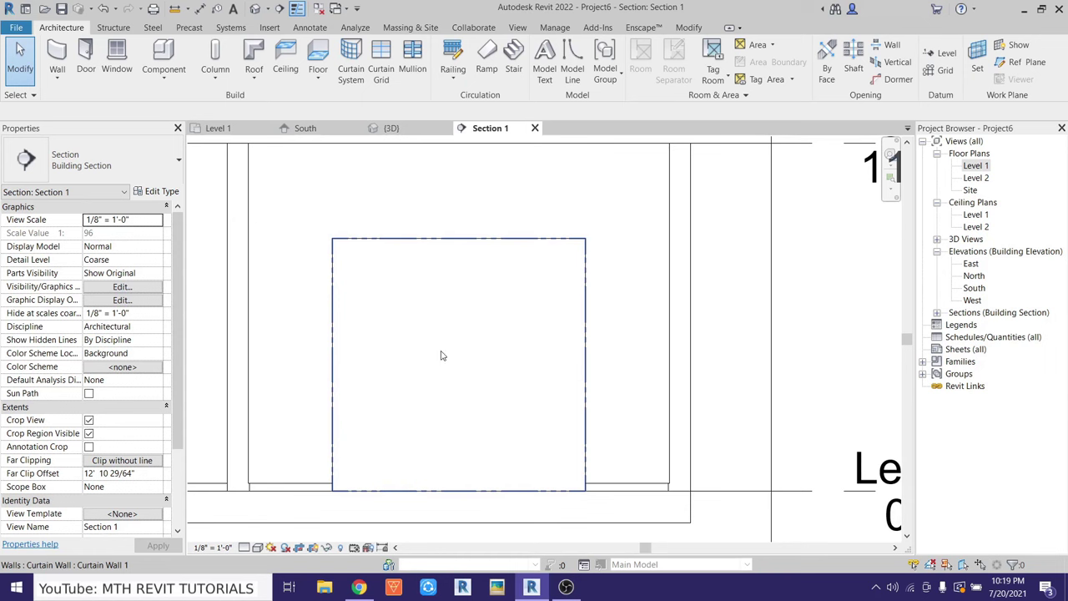
# Place two vertical curtain grid lines across the curtain wall
pyautogui.click(380, 58)
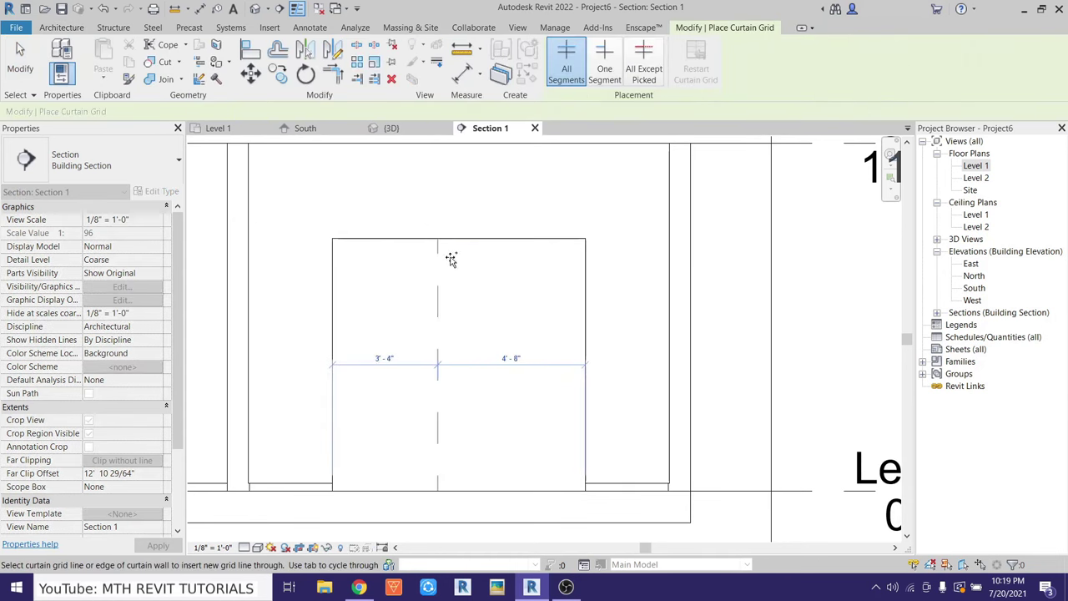
pyautogui.click(511, 237)
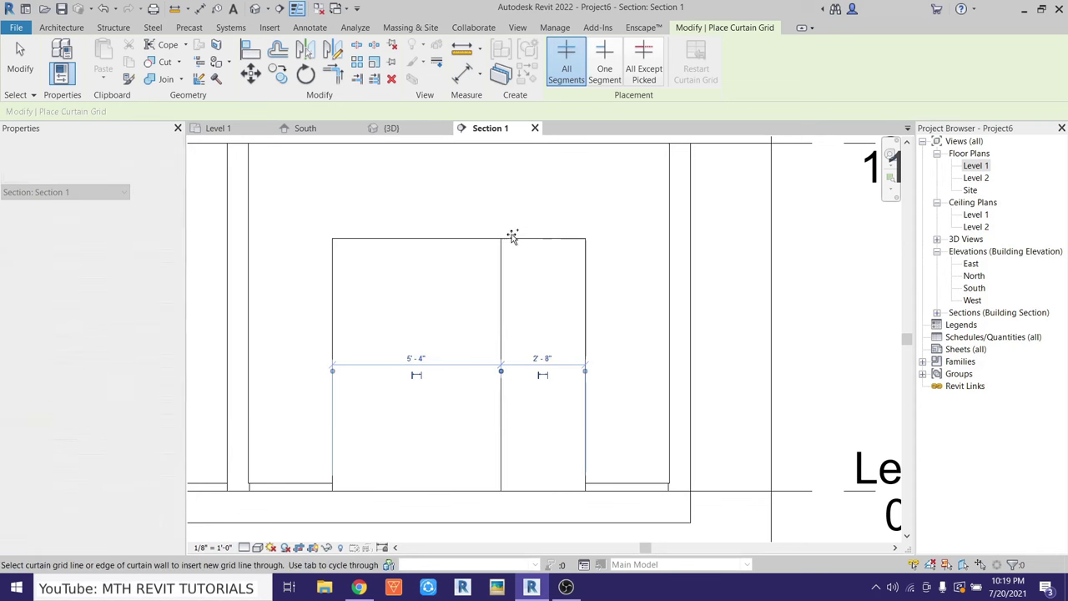
pyautogui.click(389, 236)
pyautogui.rightClick(437, 209)
pyautogui.click(464, 217)
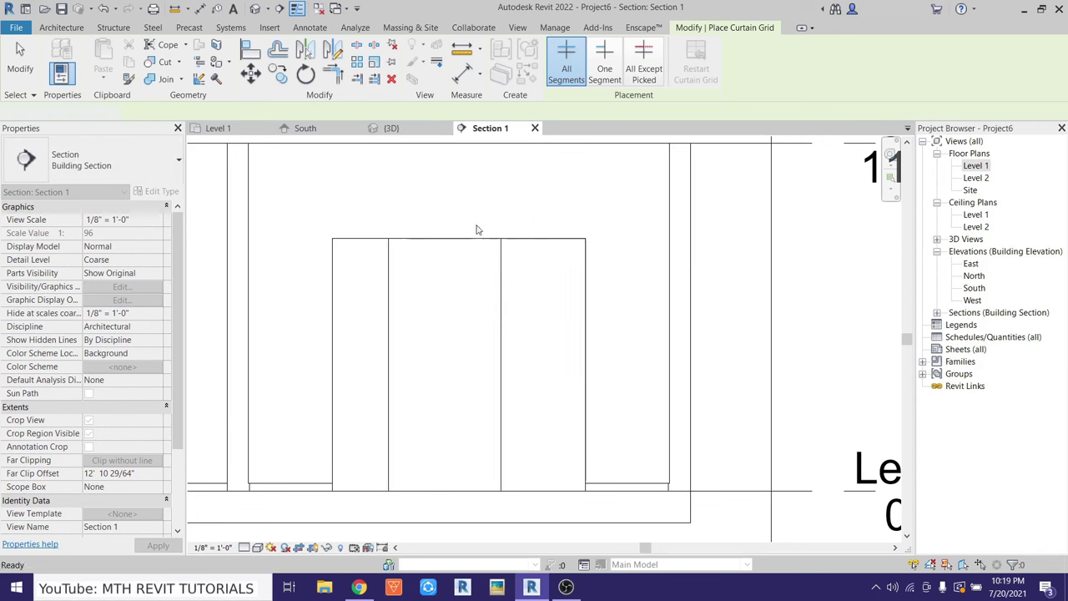
# Set the right and left curtain panels to 2'-6" wide each
pyautogui.click(499, 336)
pyautogui.click(542, 358)
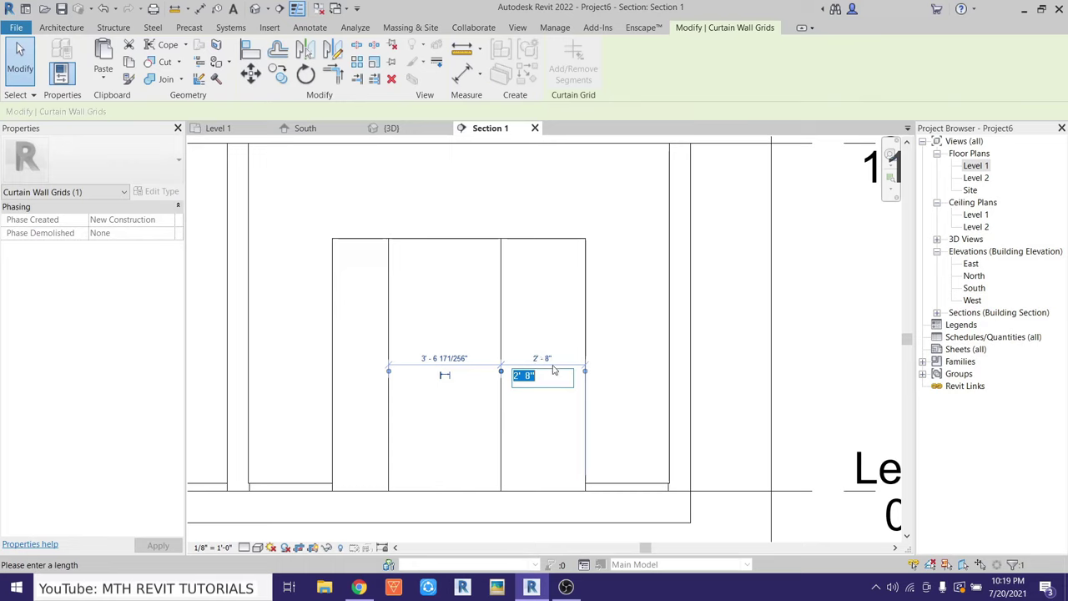
pyautogui.write('26')
pyautogui.press('Return')
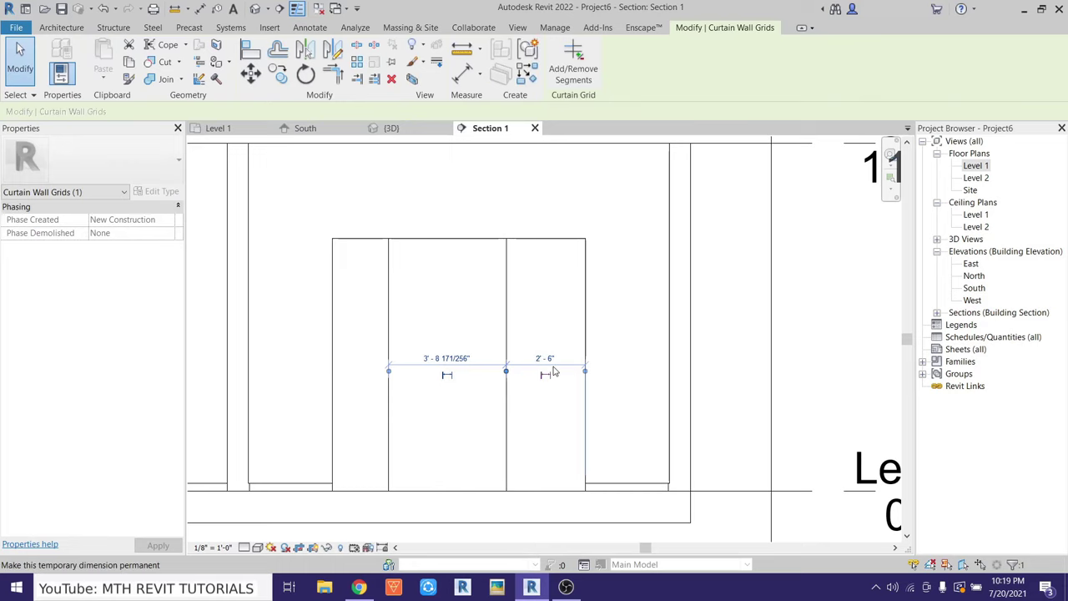
pyautogui.click(388, 338)
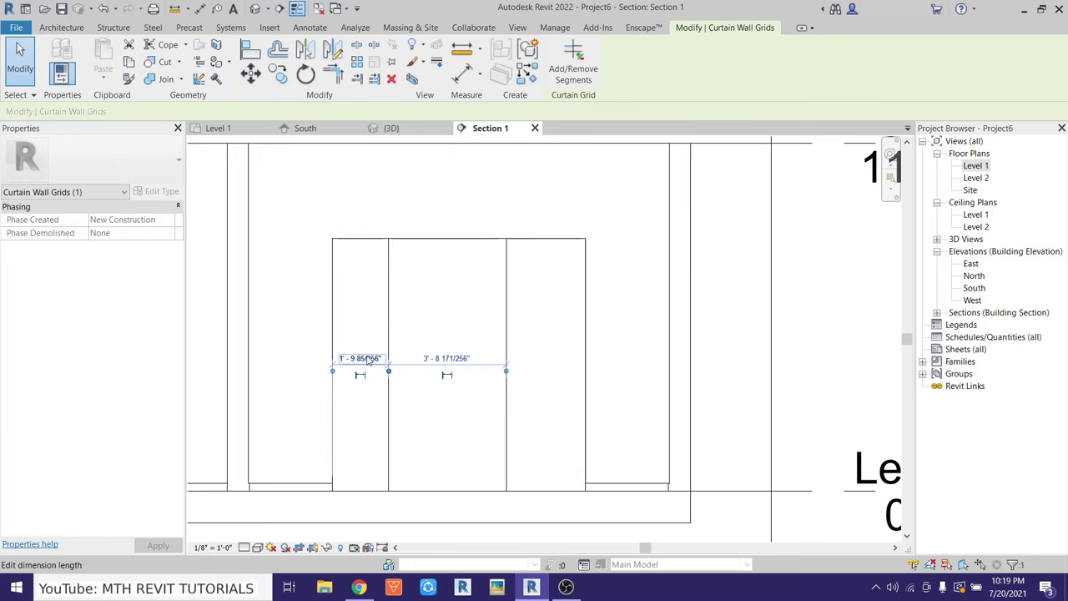
pyautogui.click(360, 358)
pyautogui.write('6')
pyautogui.press('Return')
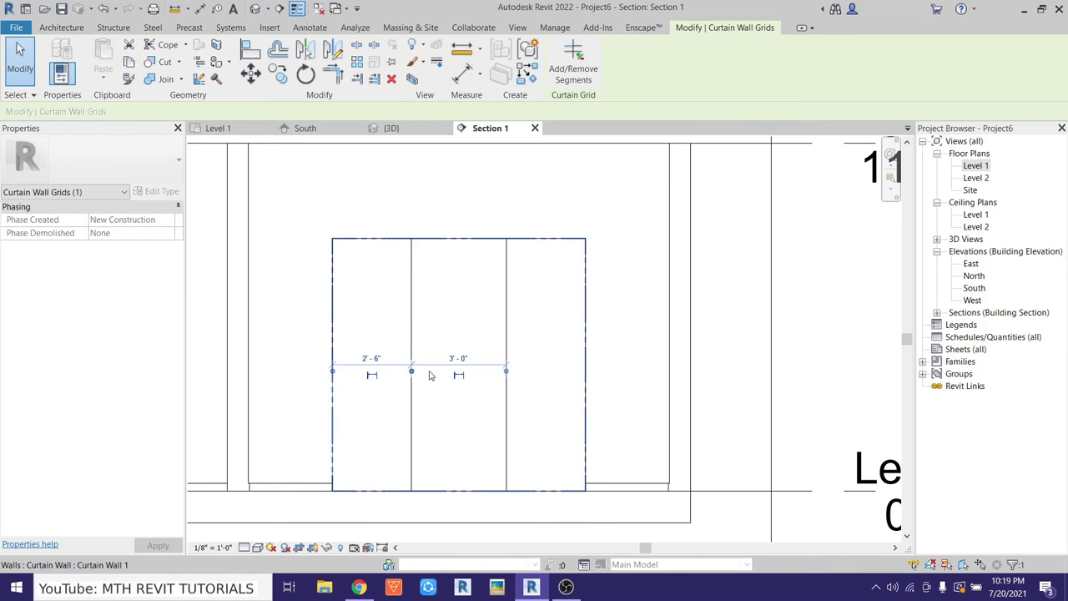
pyautogui.press('Escape')
pyautogui.moveTo(485, 397); pyautogui.dragTo(469, 403, button='middle')
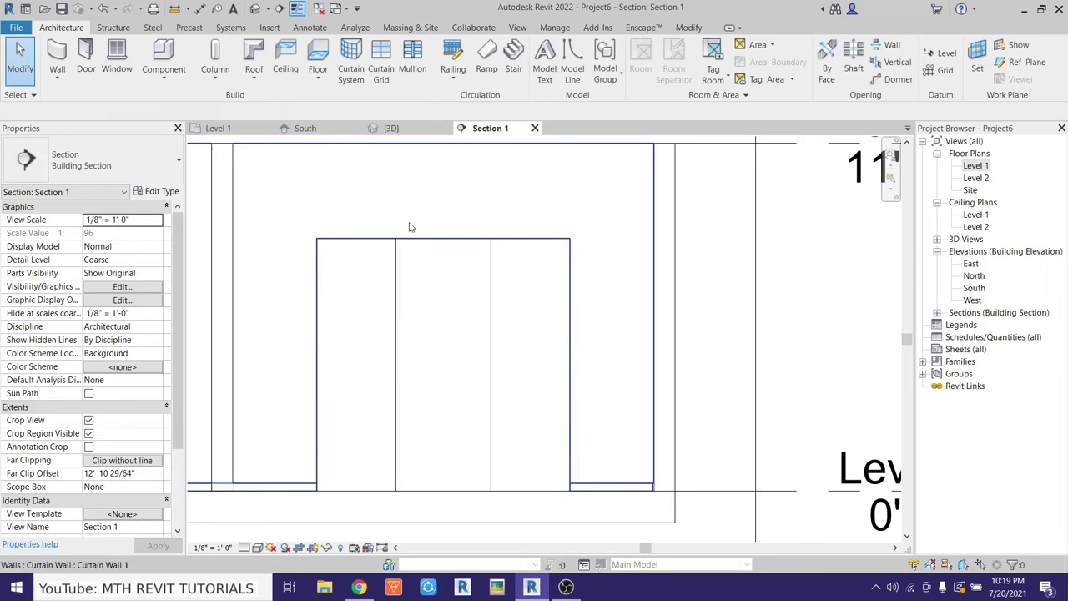
# Load Door-Curtain-Wall-Single-Glass.rfa from the US Imperial Doors library
pyautogui.click(269, 27)
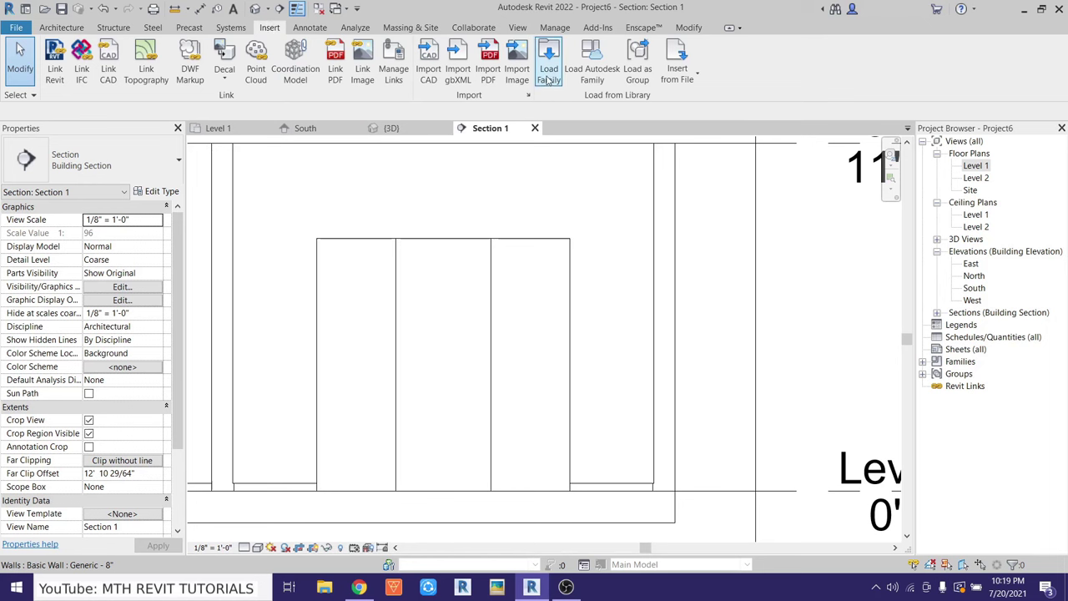
pyautogui.click(548, 73)
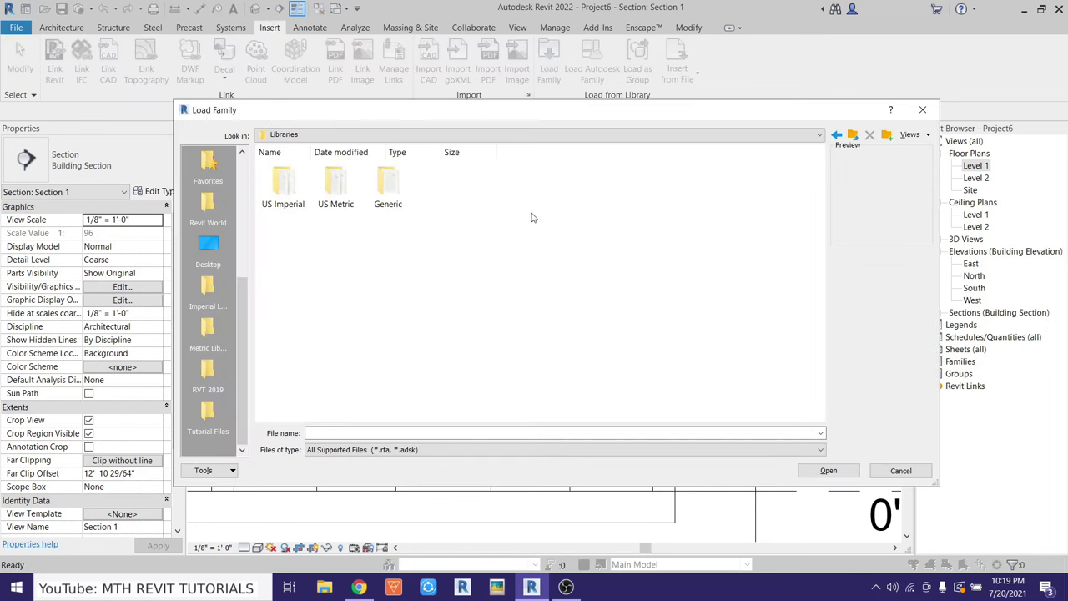
pyautogui.doubleClick(296, 200)
pyautogui.click(305, 210)
pyautogui.click(541, 238)
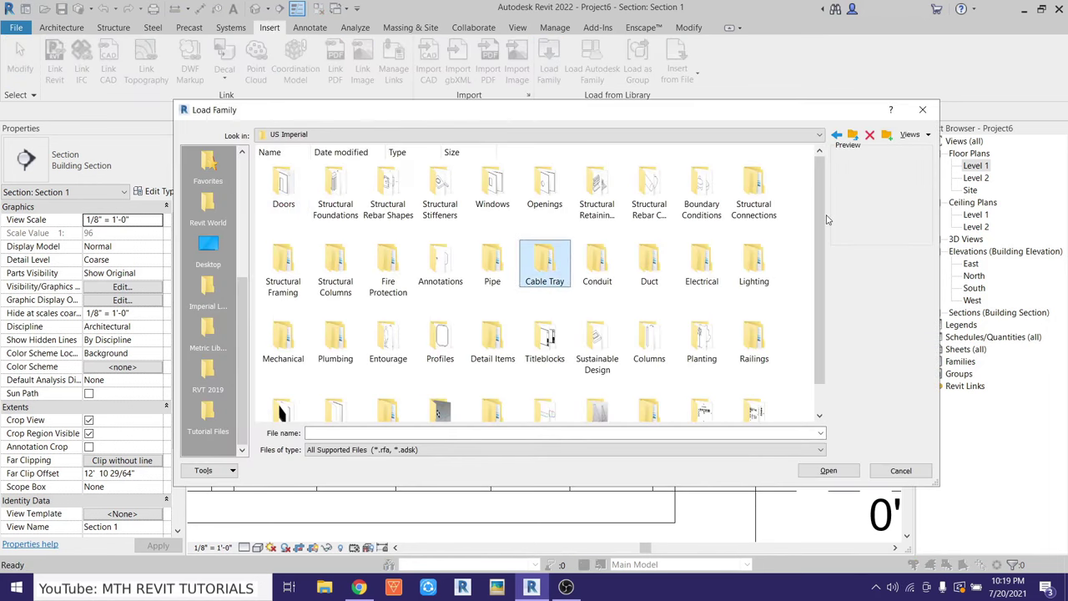
pyautogui.click(576, 308)
pyautogui.press('d')
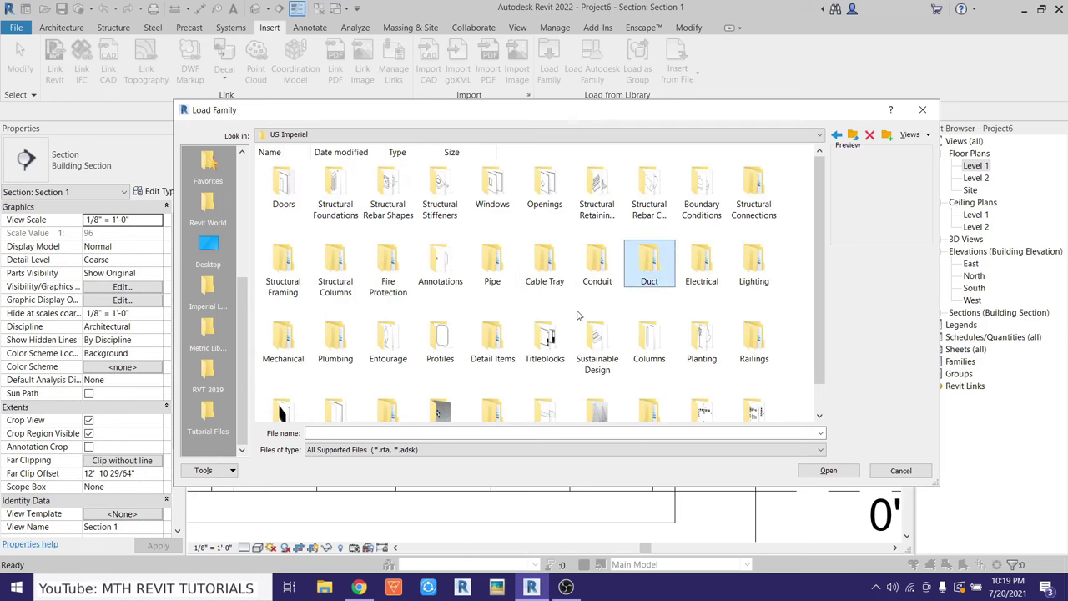
pyautogui.press('d')
pyautogui.press('d')
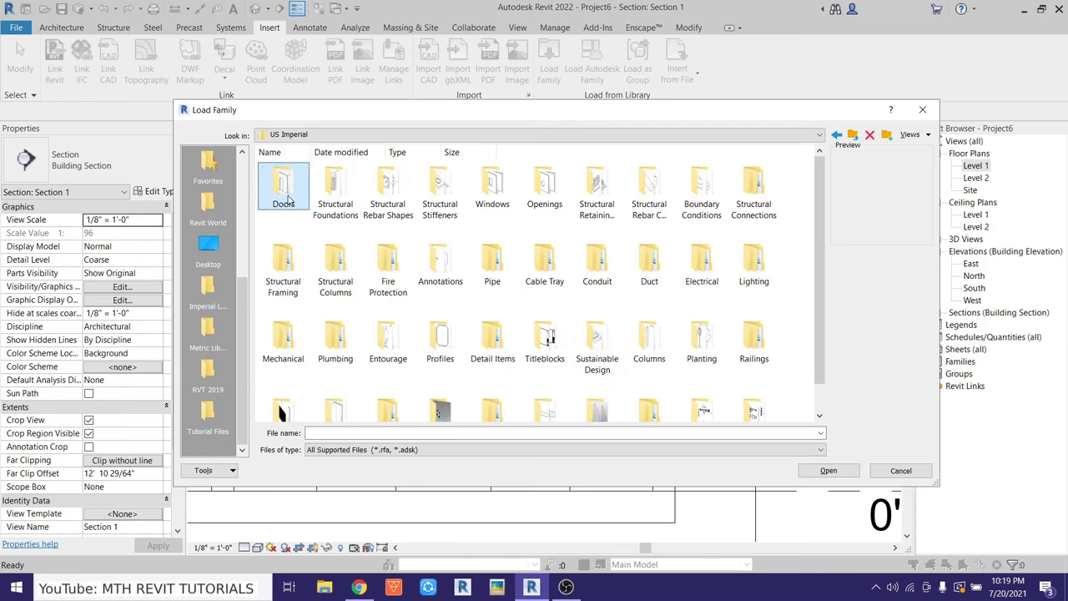
pyautogui.doubleClick(287, 198)
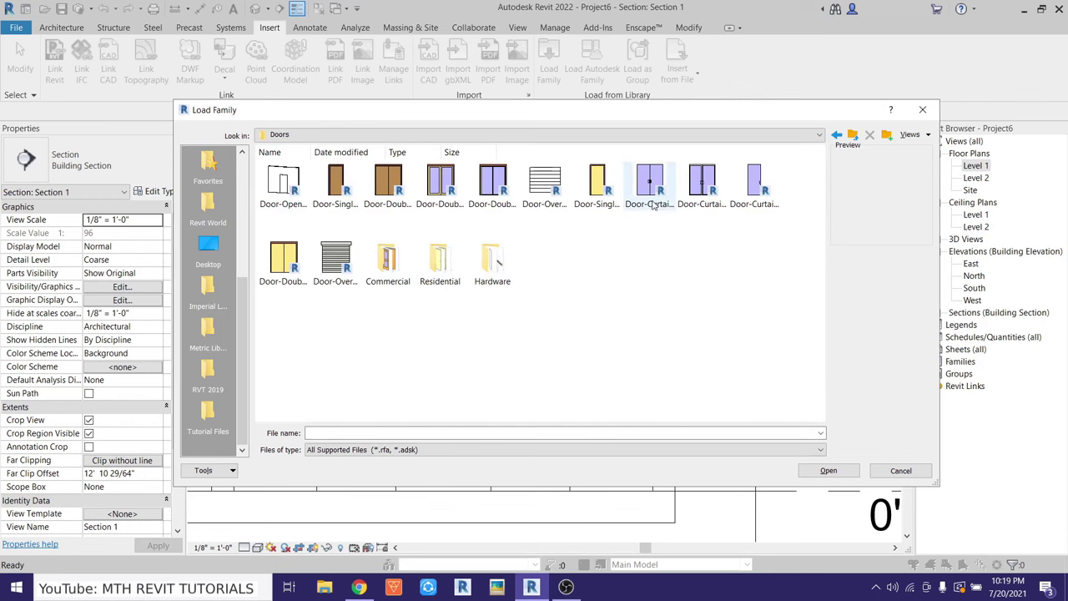
pyautogui.click(766, 203)
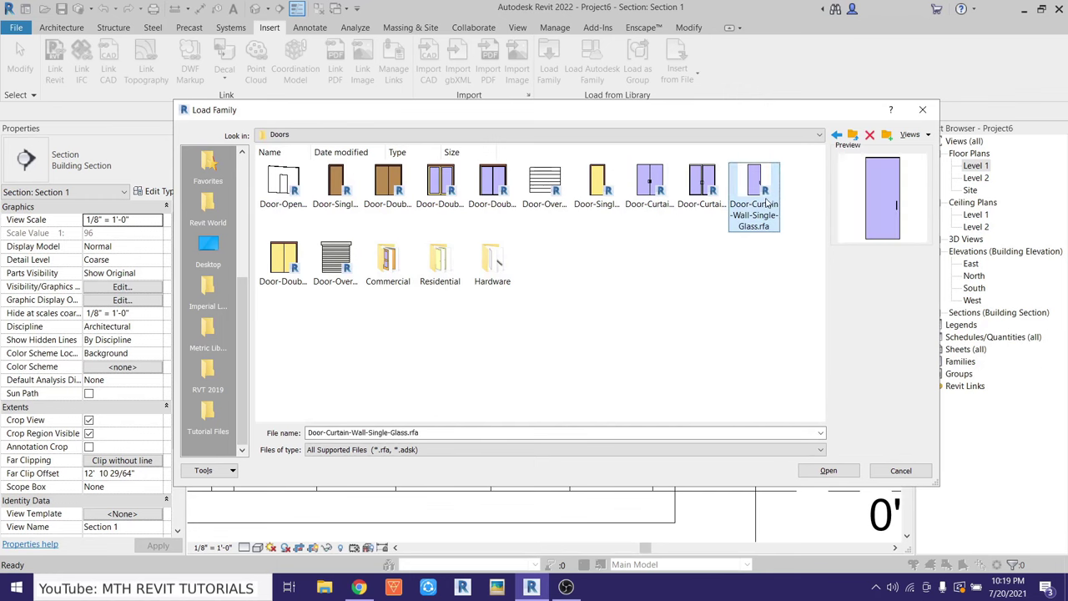
pyautogui.click(828, 470)
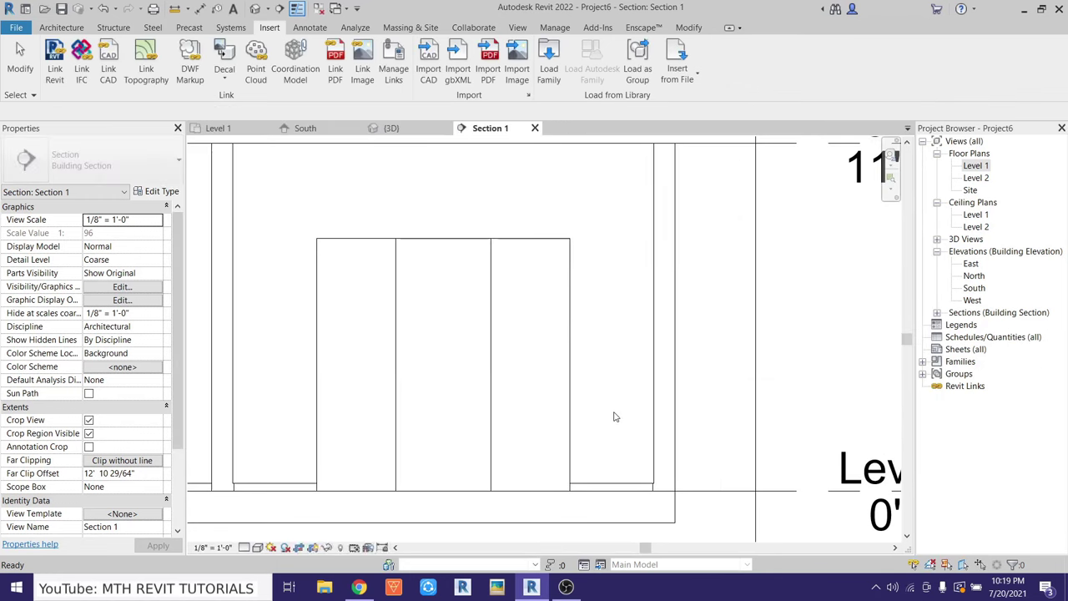
# Turn the middle curtain panel into a glass curtain-wall door
pyautogui.click(439, 395)
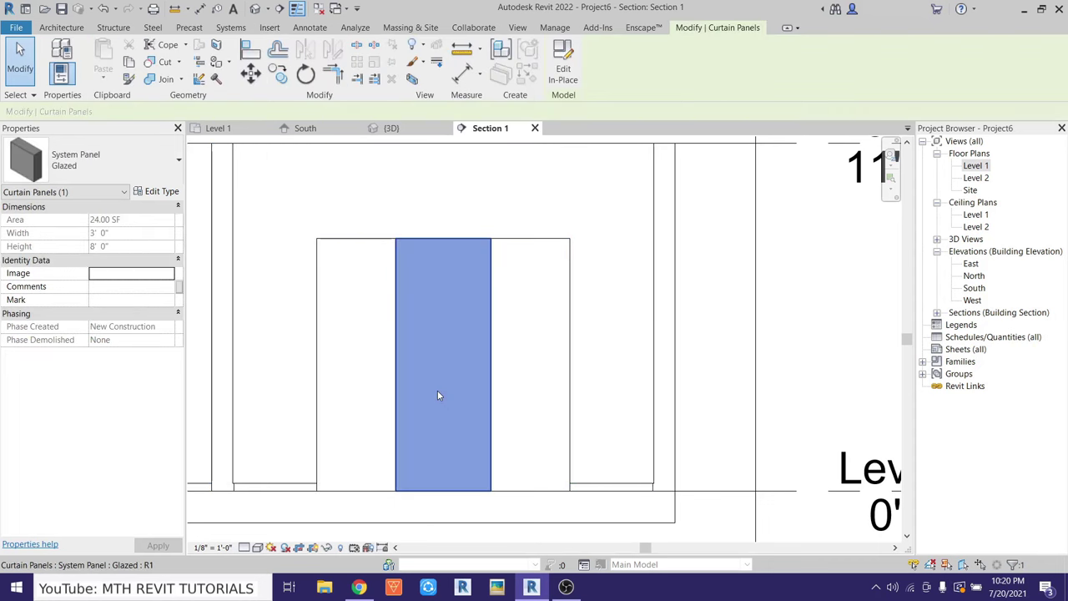
pyautogui.click(96, 161)
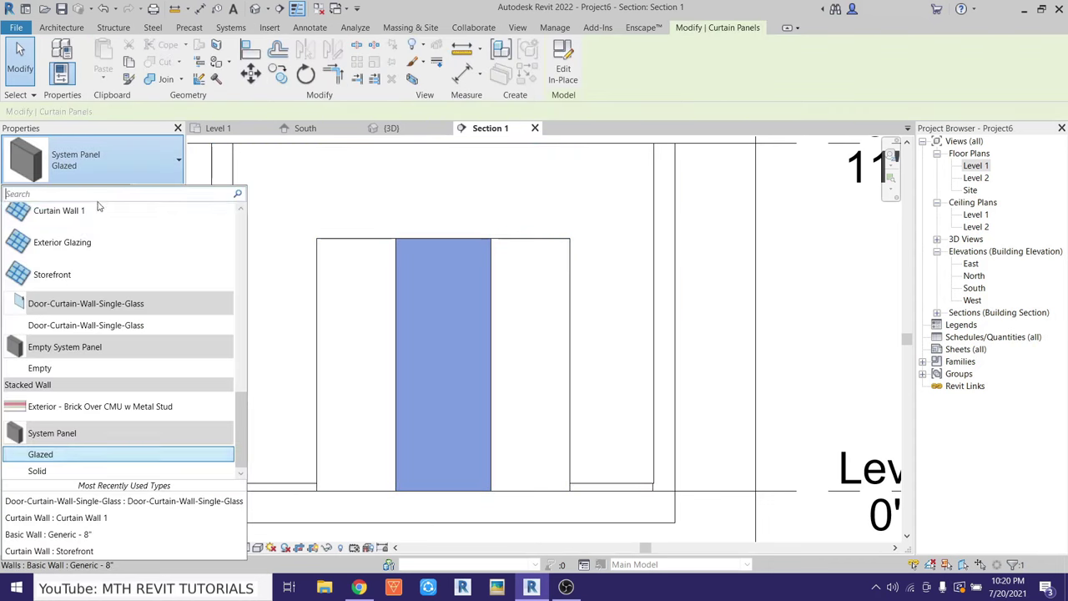
pyautogui.click(62, 332)
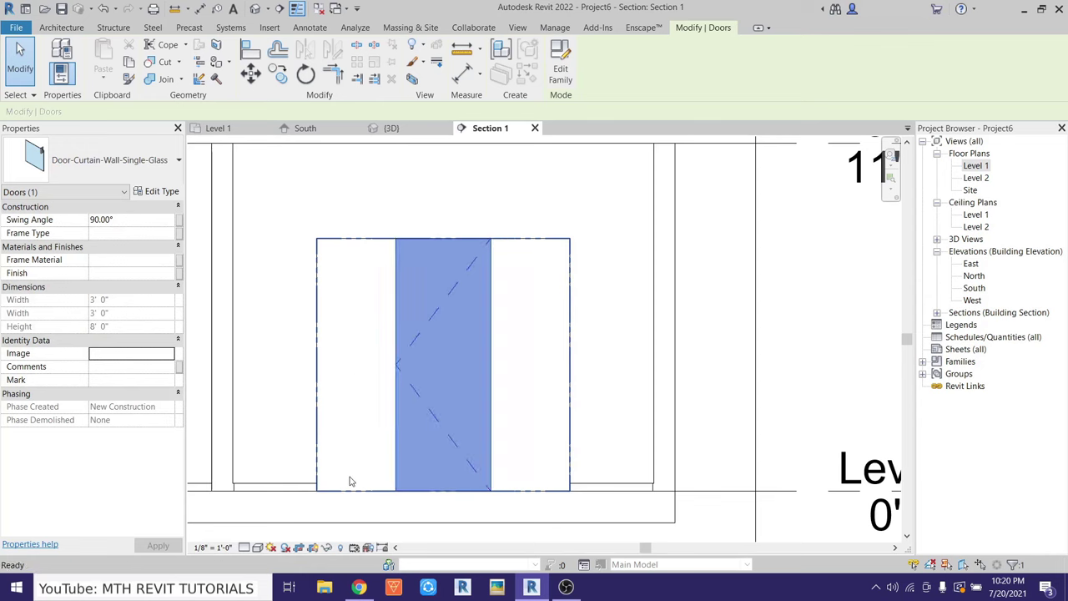
pyautogui.press('Escape')
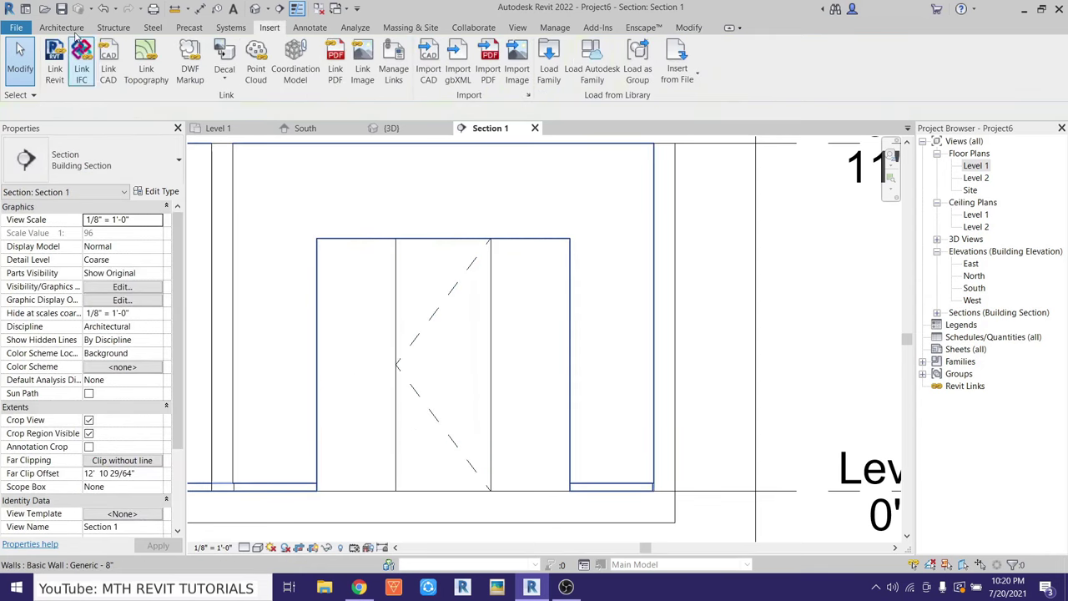
# Add 2.5" x 5" rectangular mullions on all grid lines of the curtain wall
pyautogui.click(67, 29)
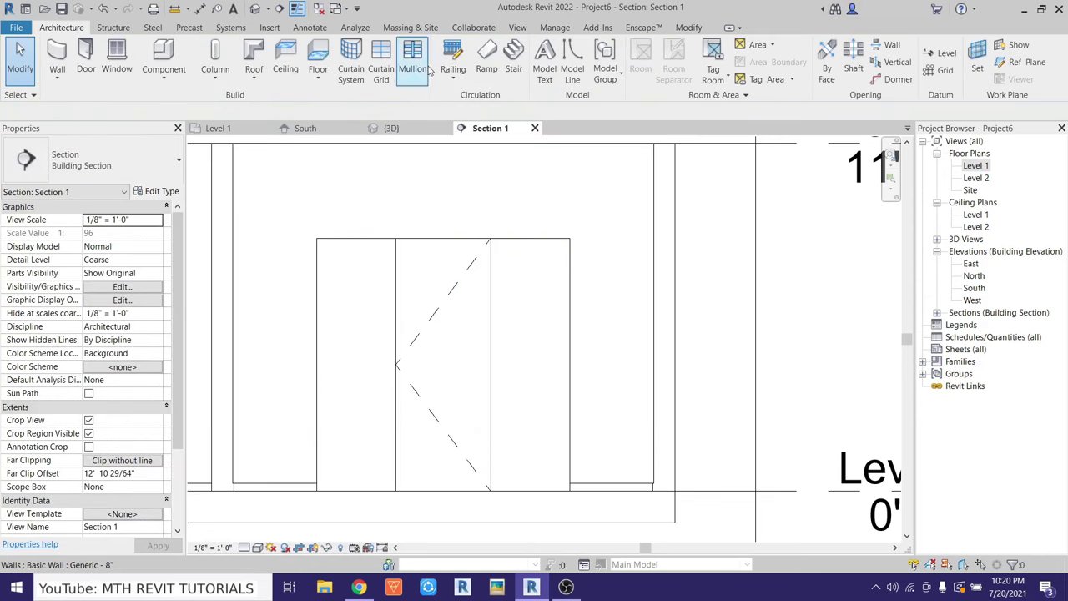
pyautogui.click(425, 70)
pyautogui.click(127, 165)
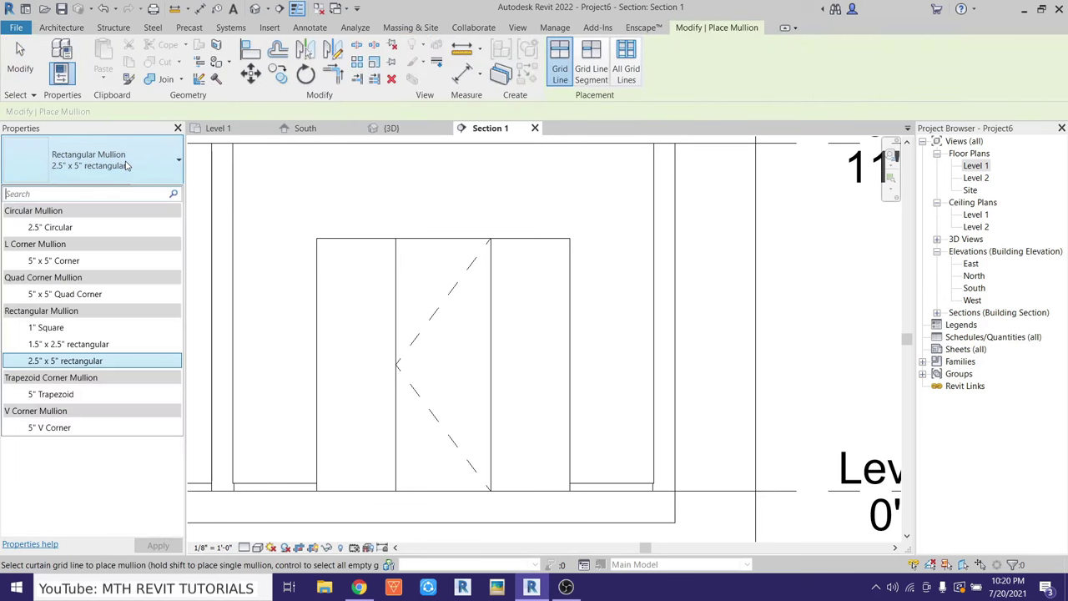
pyautogui.click(66, 361)
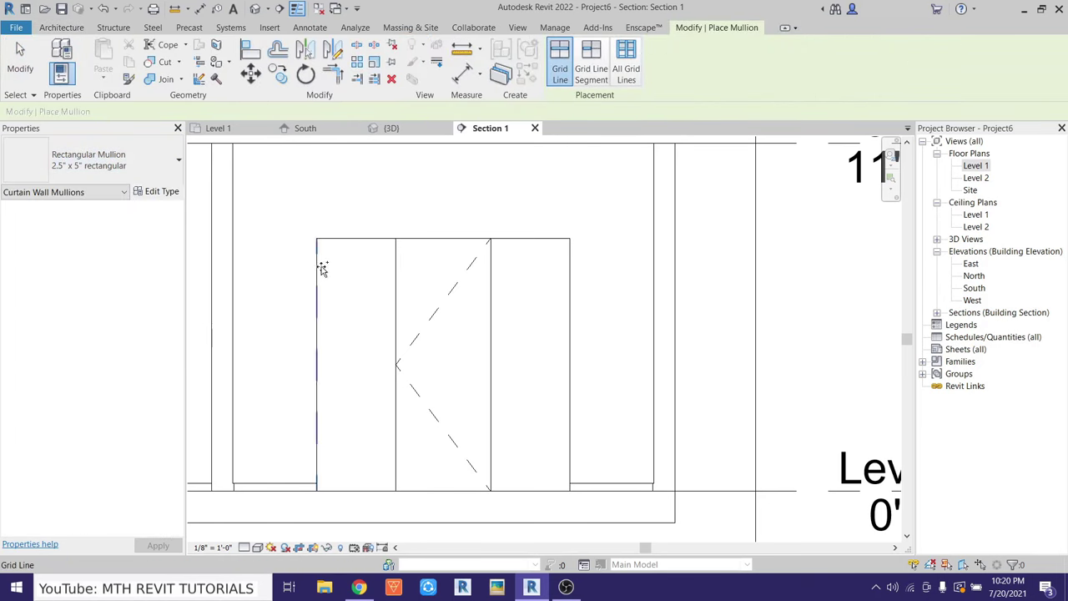
pyautogui.click(630, 83)
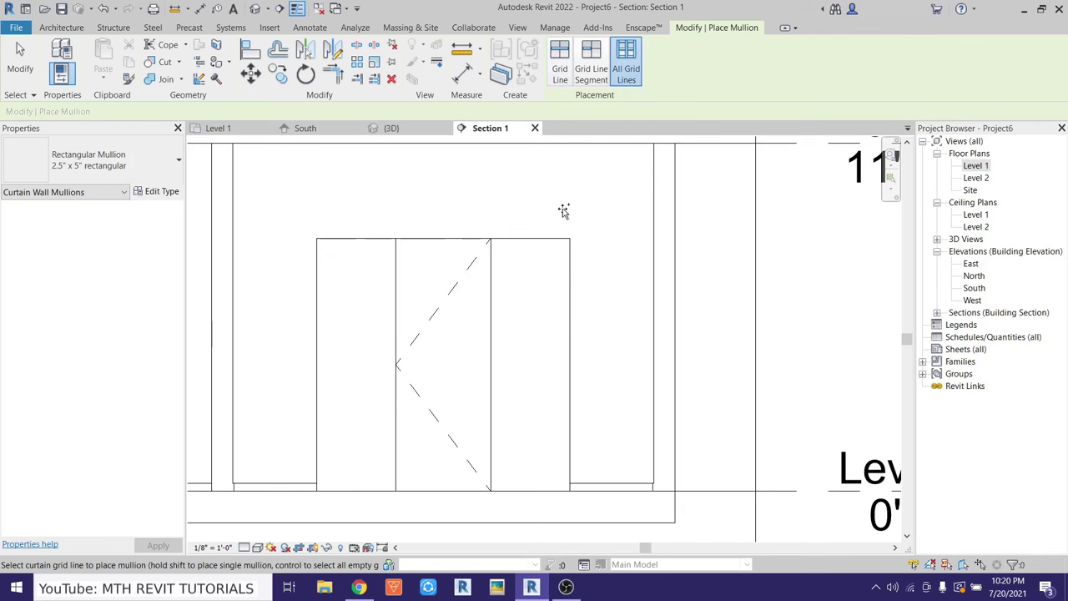
pyautogui.click(527, 262)
pyautogui.press('Escape')
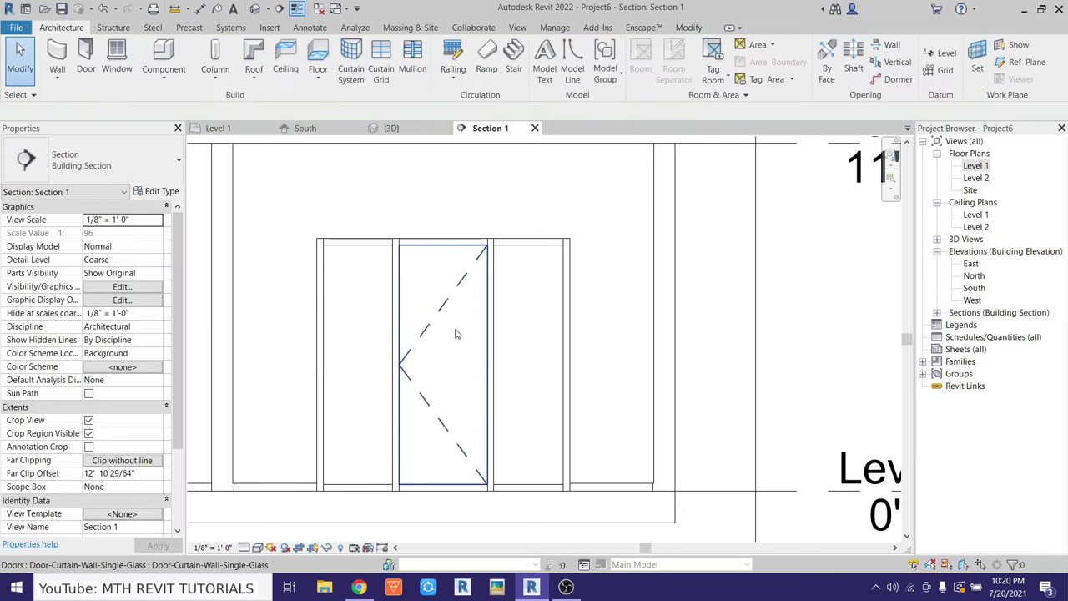
# Make the top and bottom mullions continuous across the joints
pyautogui.scroll(-3, 267, 215)
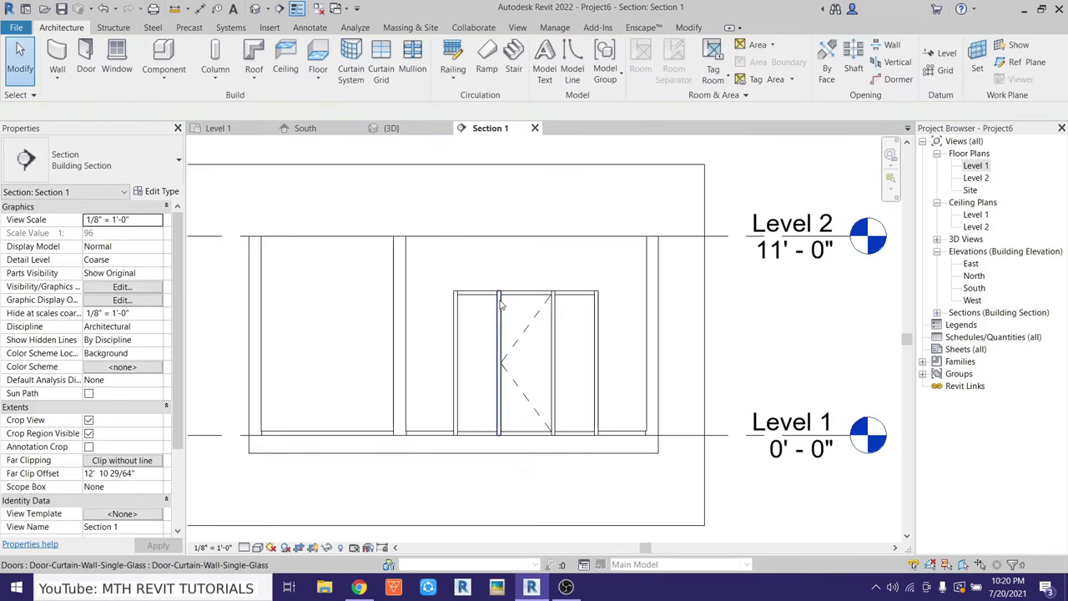
pyautogui.click(525, 292)
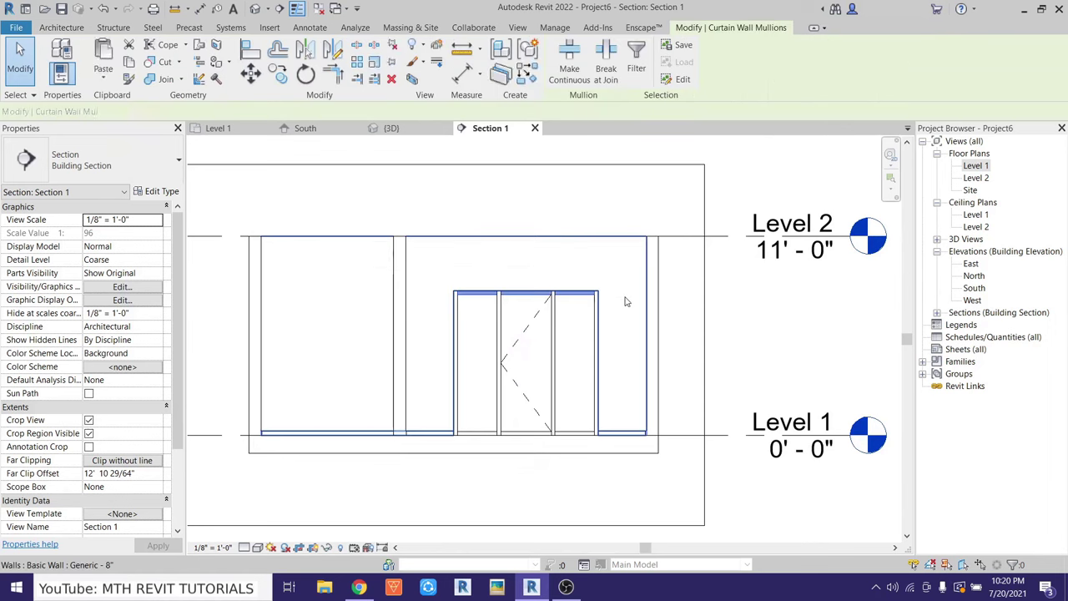
pyautogui.click(569, 78)
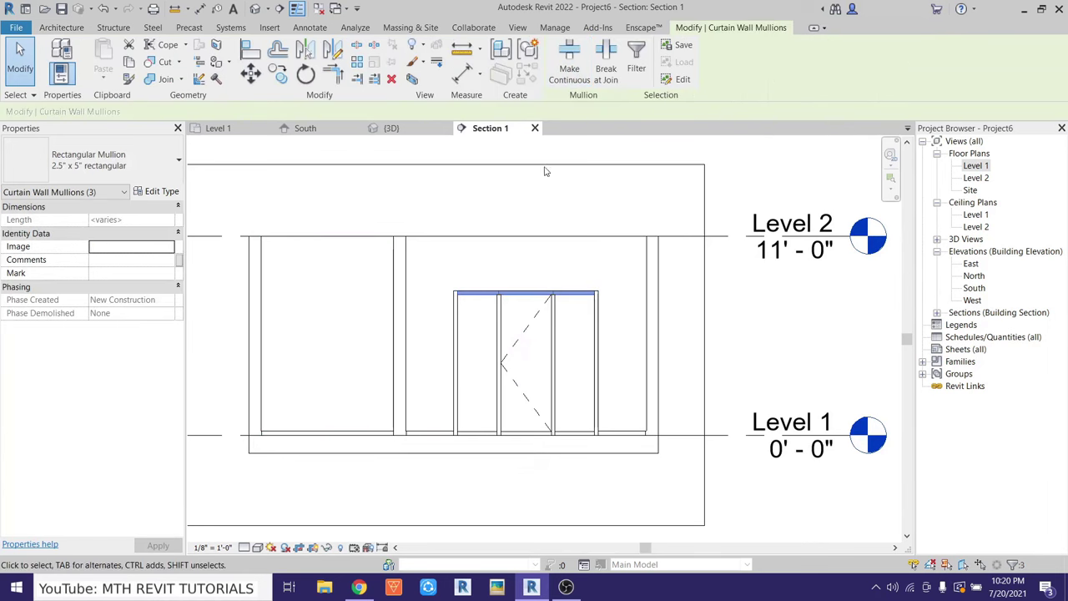
pyautogui.press('Escape')
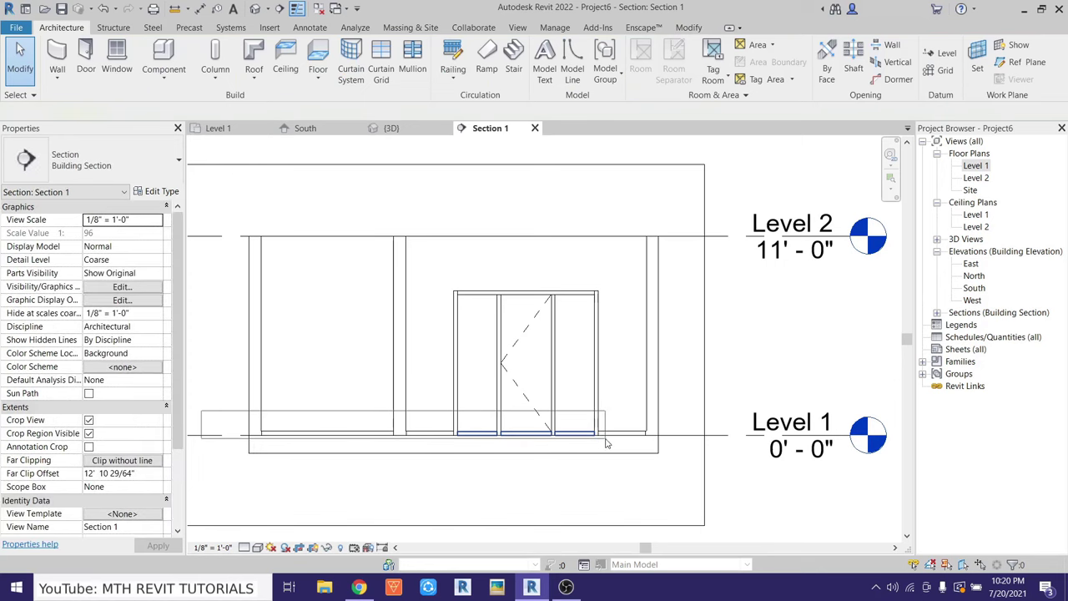
pyautogui.click(606, 444)
pyautogui.click(570, 74)
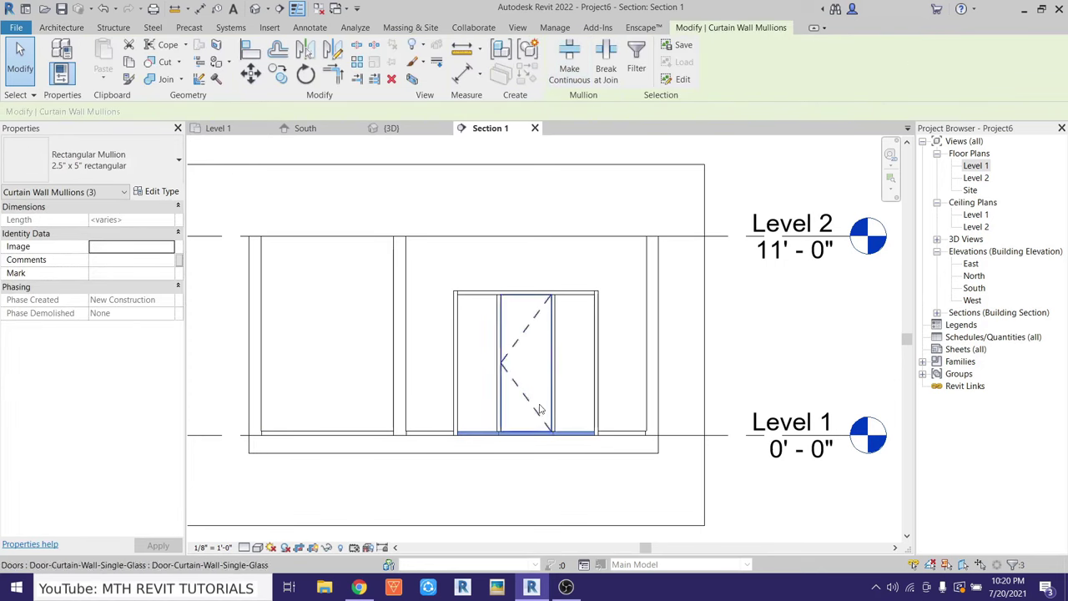
pyautogui.press('Escape')
# Delete the bottom mullion beneath the curtain-wall door
pyautogui.scroll(2, 534, 434)
pyautogui.scroll(2, 521, 430)
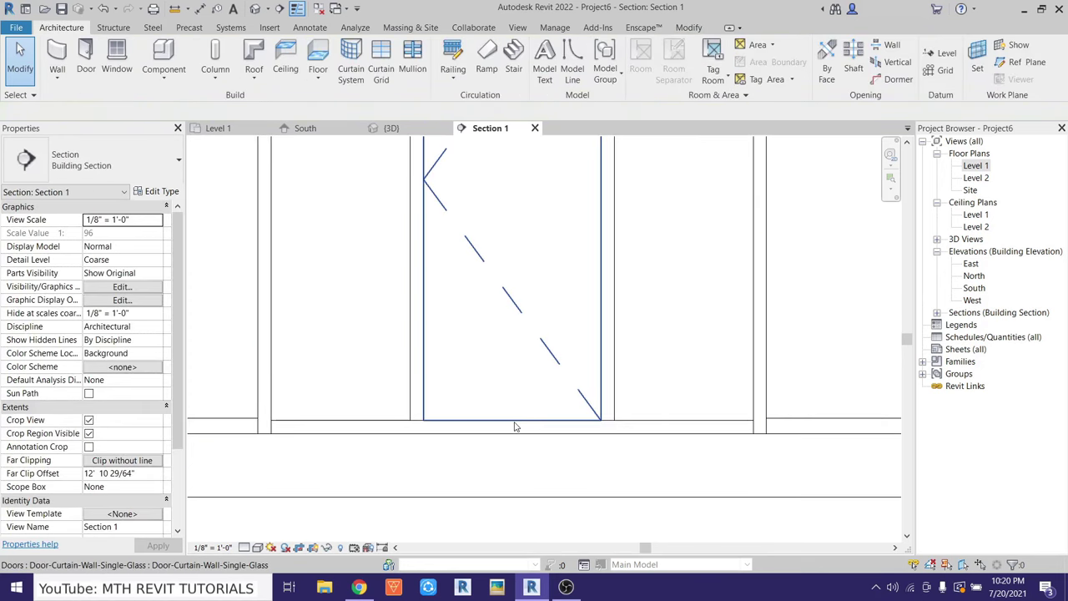
pyautogui.press('Tab')
pyautogui.press('Tab')
pyautogui.click(515, 427)
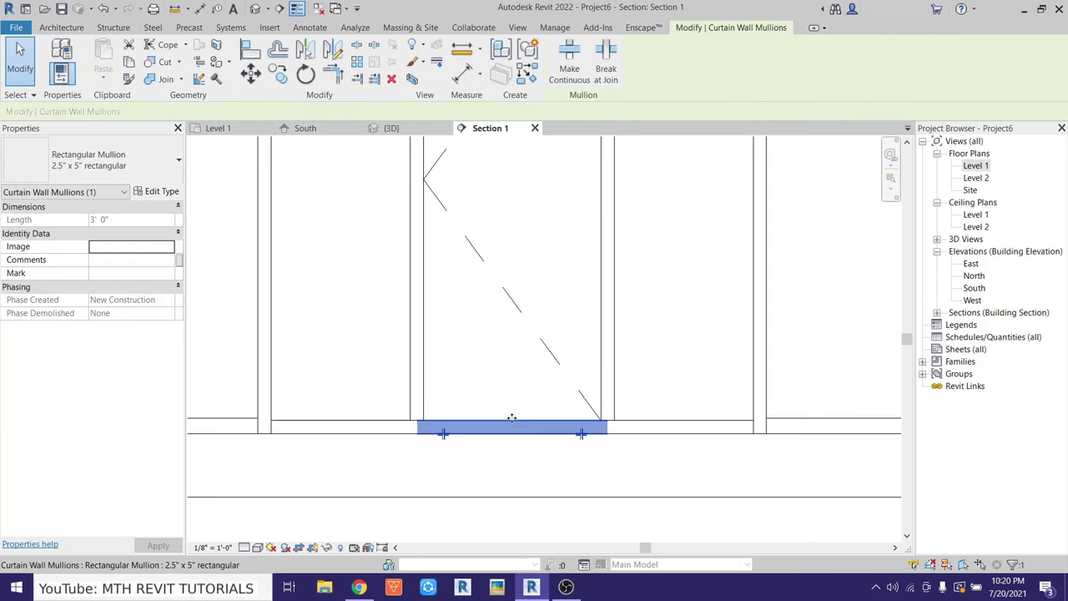
pyautogui.click(391, 79)
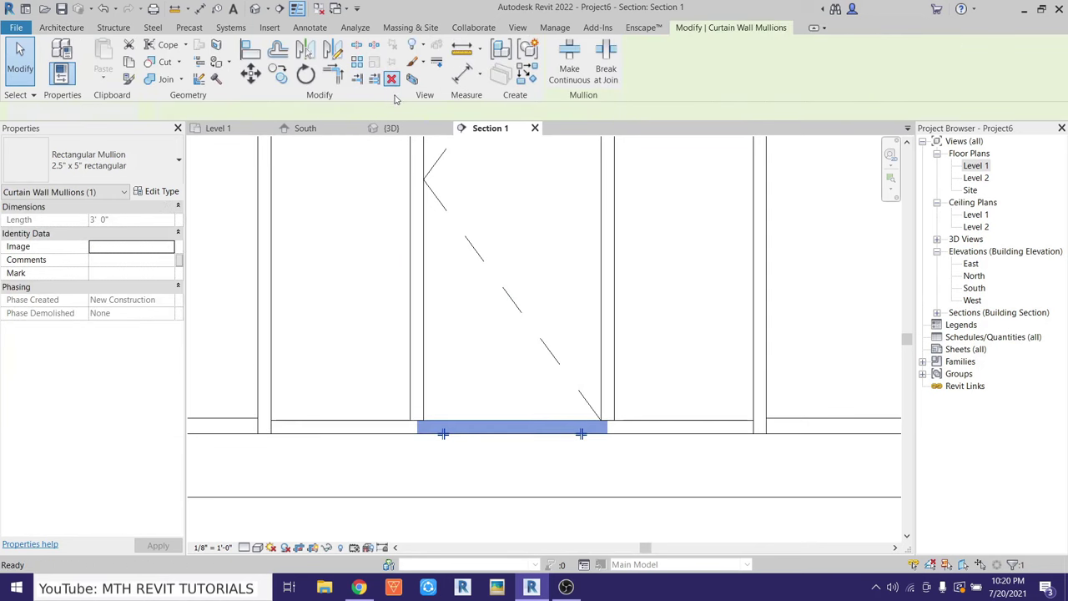
pyautogui.scroll(-2, 505, 422)
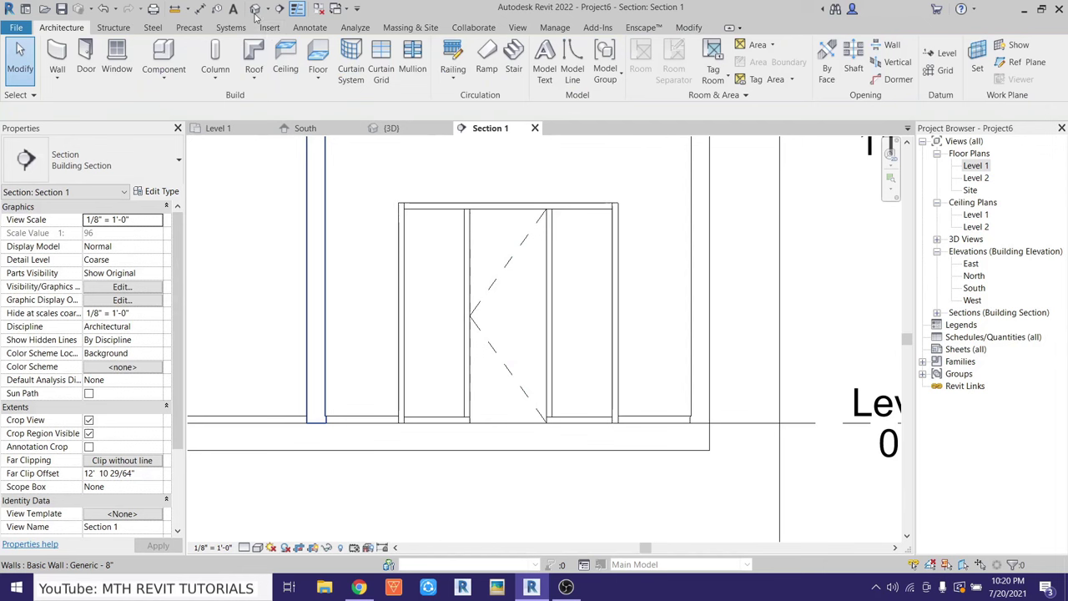
# On Level 1, draw a Curtain Wall 1 along the back wall, ending at its midpoint, with a raised base offset
pyautogui.click(255, 9)
pyautogui.moveTo(493, 273)
pyautogui.keyDown('shift'); pyautogui.mouseDown(button='middle')
pyautogui.moveTo(564, 302)
pyautogui.moveTo(613, 356)
pyautogui.mouseUp(button='middle'); pyautogui.keyUp('shift')
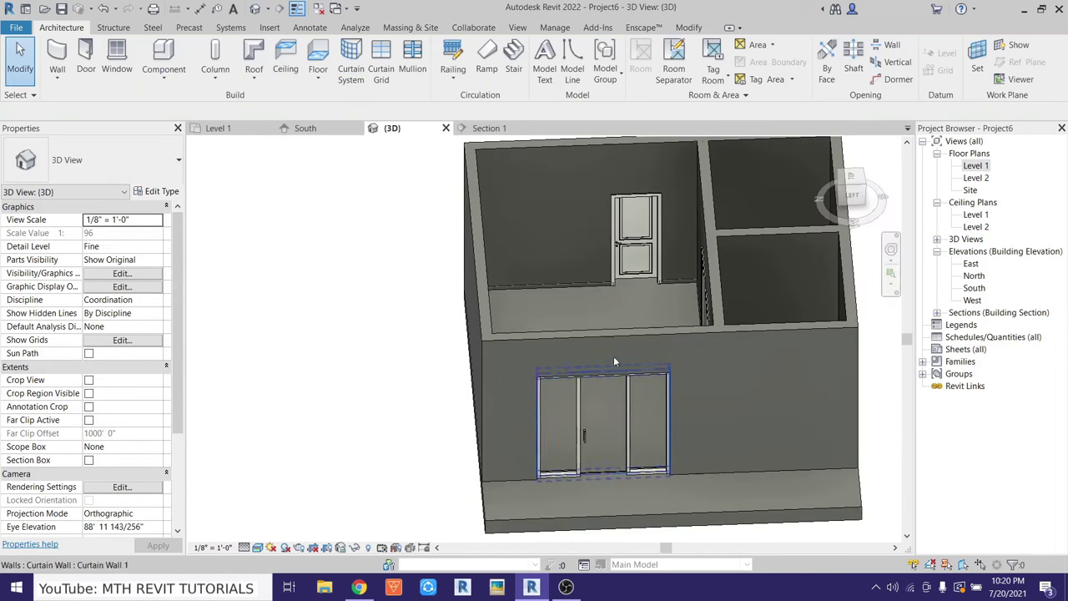
pyautogui.click(218, 128)
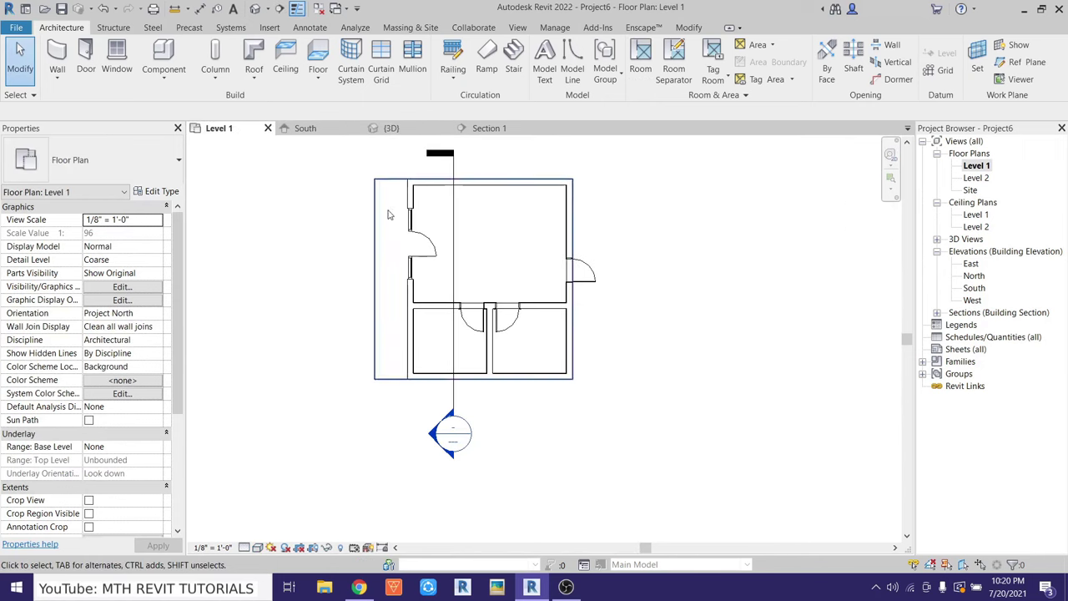
pyautogui.scroll(2, 416, 318)
pyautogui.scroll(2, 416, 317)
pyautogui.moveTo(416, 318); pyautogui.dragTo(390, 346, button='middle')
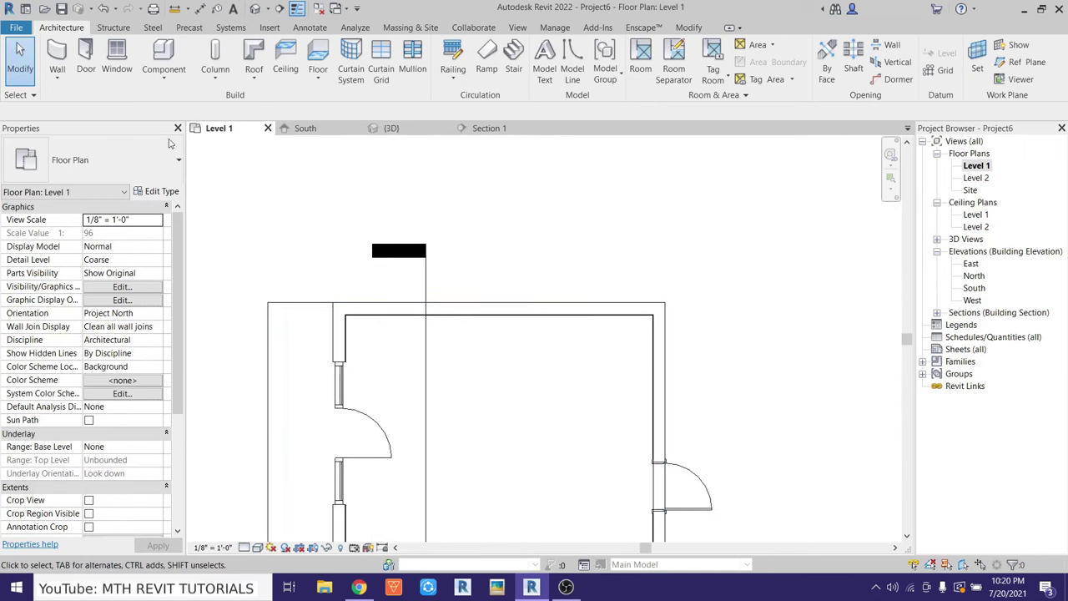
pyautogui.click(58, 60)
pyautogui.write("5'")
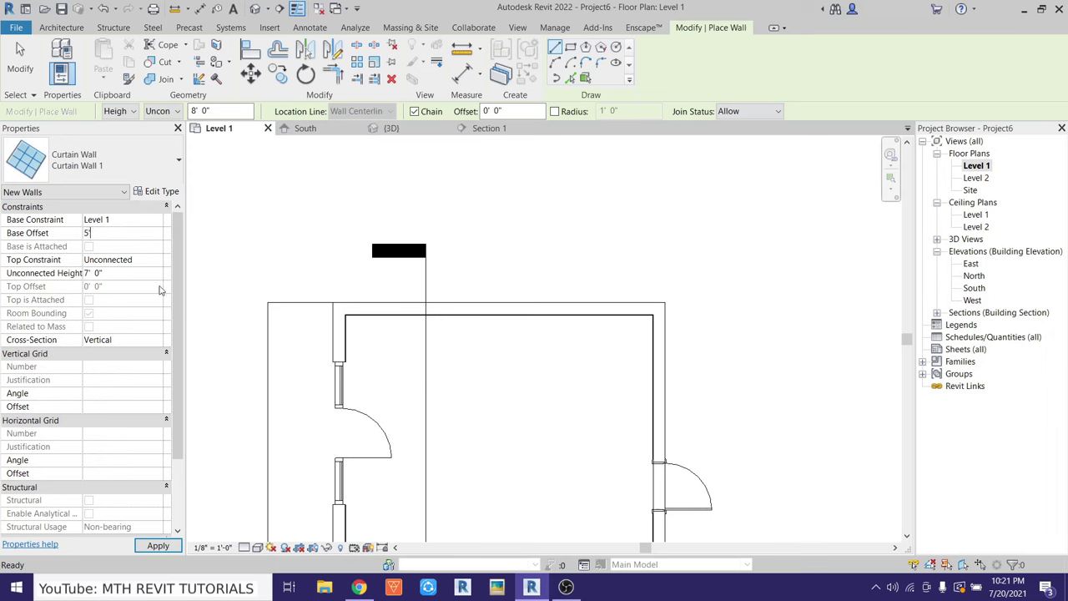
pyautogui.press('Return')
pyautogui.click(383, 309)
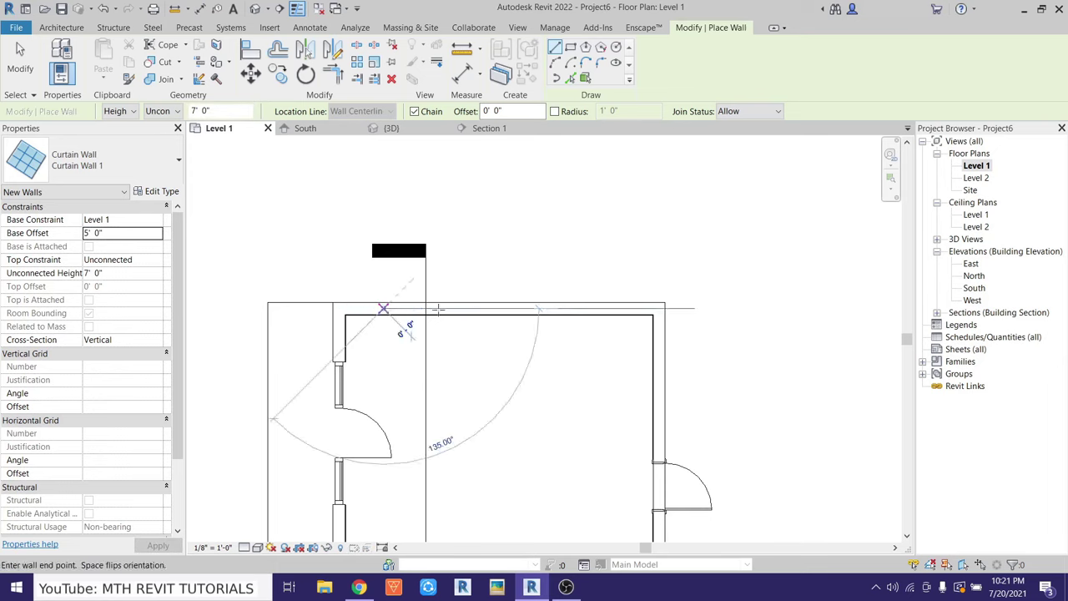
pyautogui.click(498, 308)
pyautogui.press('Escape')
pyautogui.press('Escape')
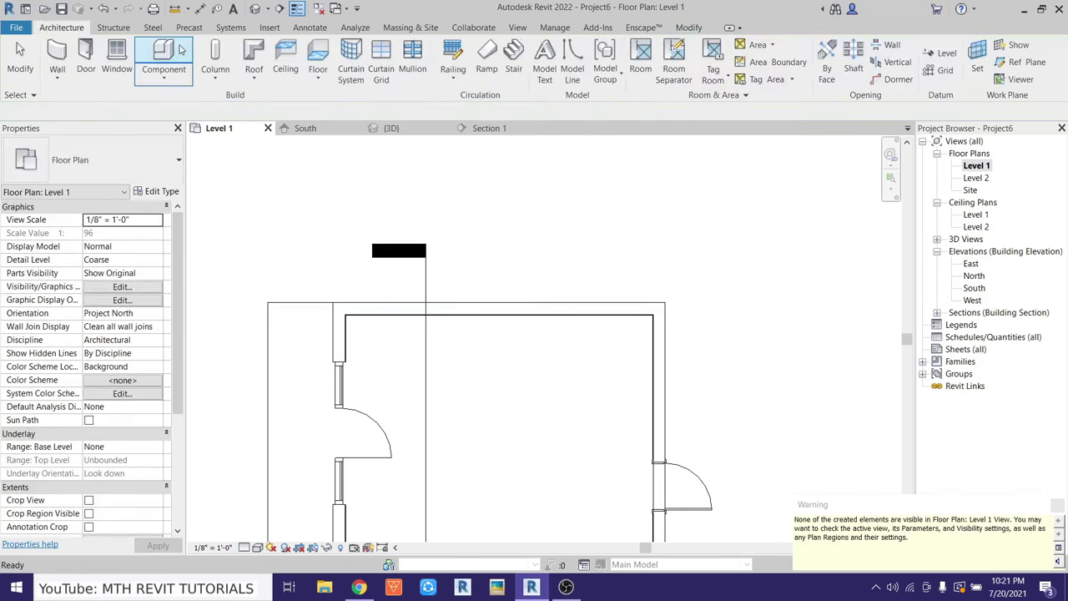
# Inspect the new curtain-wall window from the back of the model in 3D
pyautogui.click(254, 9)
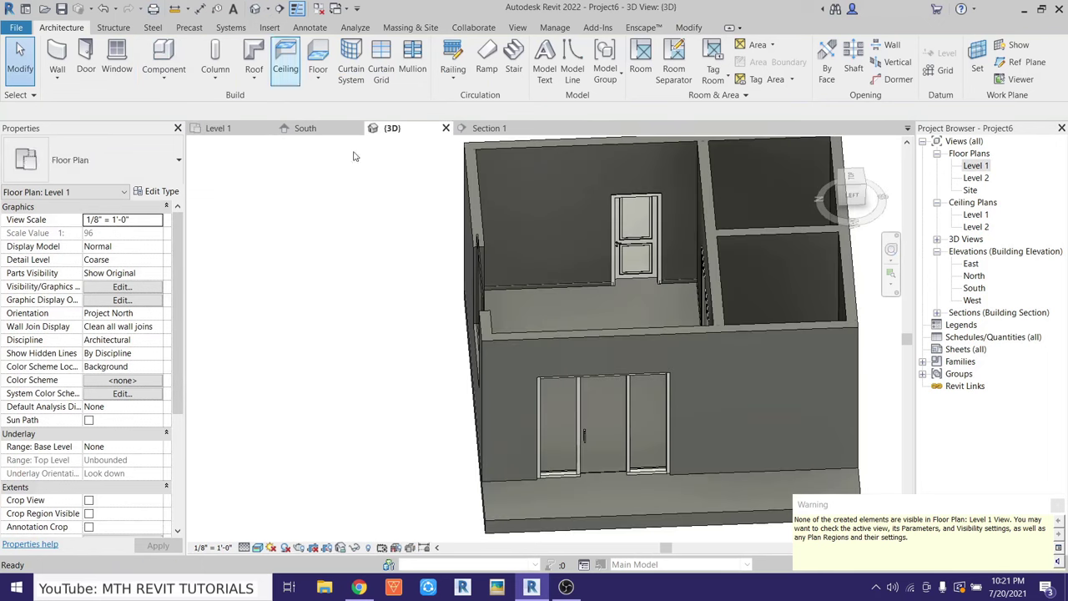
pyautogui.moveTo(437, 328)
pyautogui.keyDown('shift'); pyautogui.mouseDown(button='middle')
pyautogui.moveTo(550, 297)
pyautogui.moveTo(365, 303)
pyautogui.mouseUp(button='middle'); pyautogui.keyUp('shift')
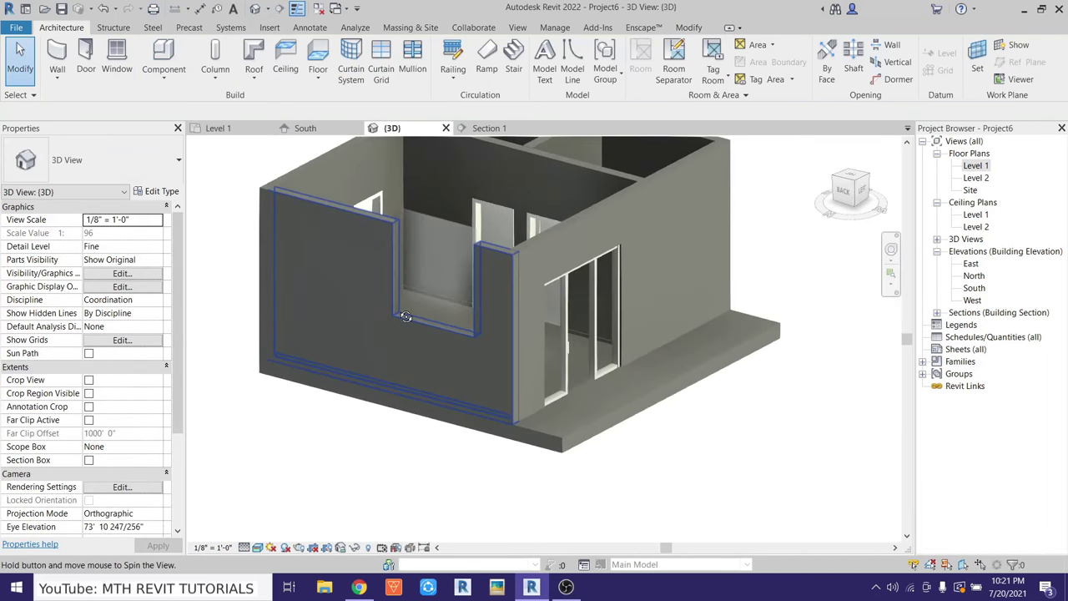
pyautogui.click(425, 279)
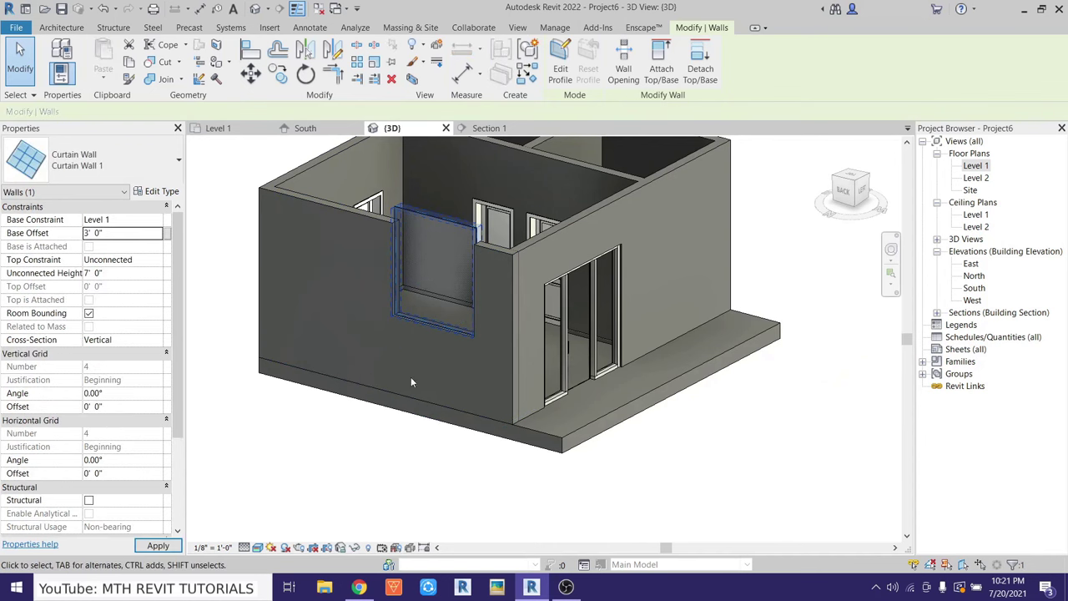
pyautogui.moveTo(464, 463)
pyautogui.keyDown('shift'); pyautogui.mouseDown(button='middle')
pyautogui.moveTo(489, 452)
pyautogui.moveTo(362, 453)
pyautogui.mouseUp(button='middle'); pyautogui.keyUp('shift')
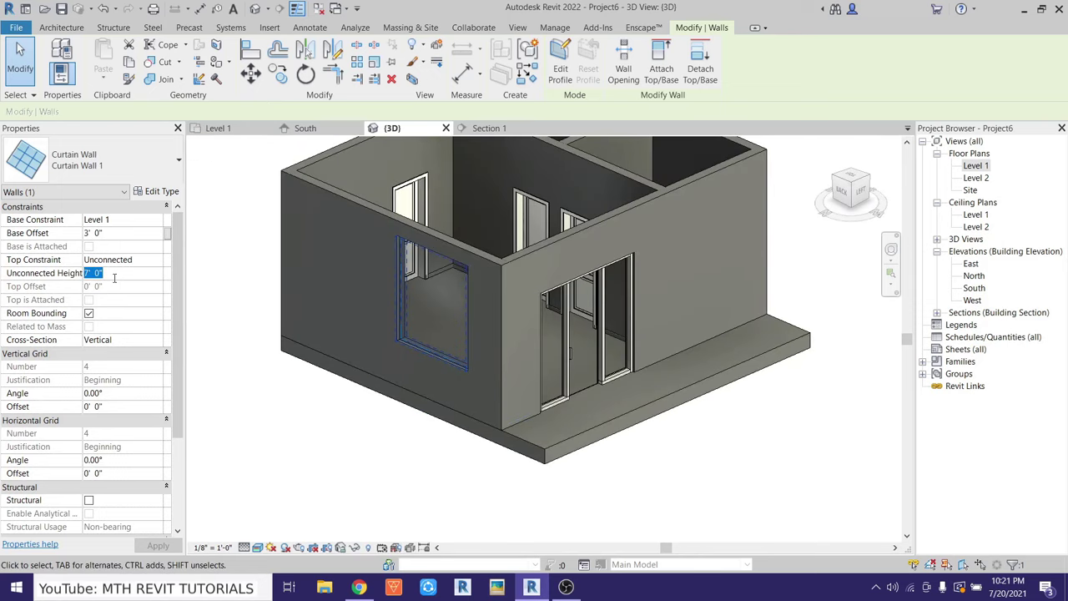
pyautogui.click(417, 452)
pyautogui.moveTo(434, 474)
pyautogui.keyDown('shift'); pyautogui.mouseDown(button='middle')
pyautogui.moveTo(512, 468)
pyautogui.moveTo(477, 507)
pyautogui.mouseUp(button='middle'); pyautogui.keyUp('shift')
pyautogui.scroll(3, 431, 288)
pyautogui.scroll(2, 417, 311)
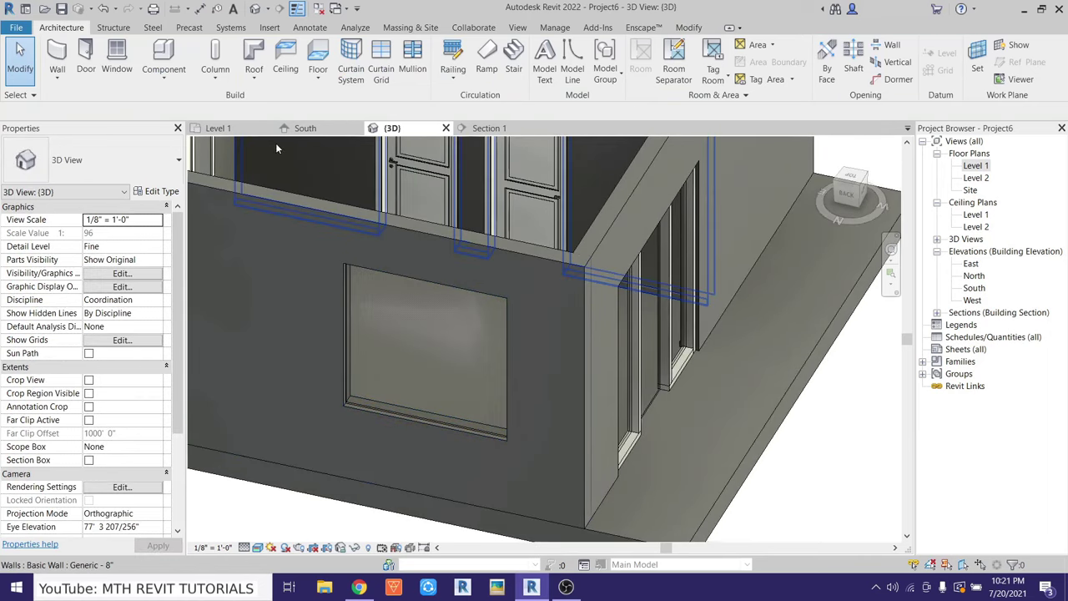
# Add a vertical curtain grid line splitting the window into two panes
pyautogui.click(380, 65)
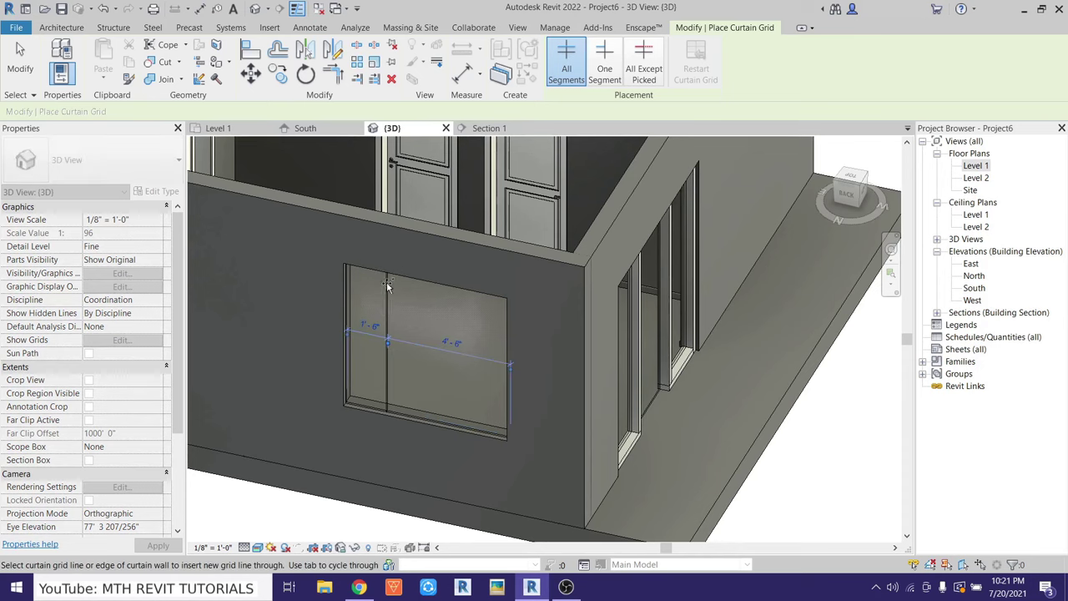
pyautogui.scroll(3, 387, 286)
pyautogui.press('Escape')
pyautogui.scroll(-1, 405, 277)
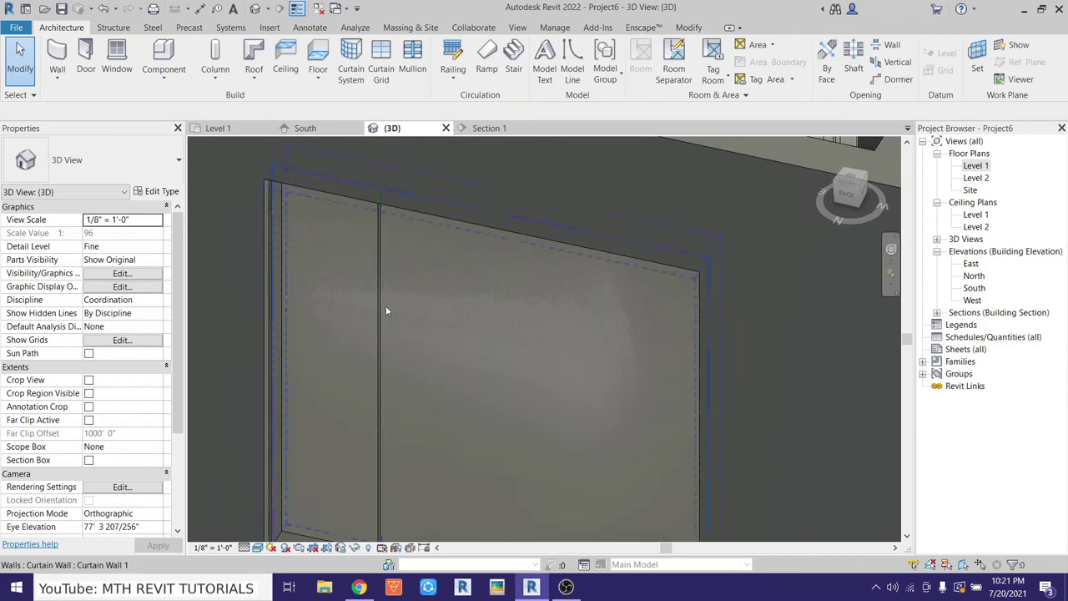
# Place 1" Square mullions on all grid lines of the window
pyautogui.click(412, 67)
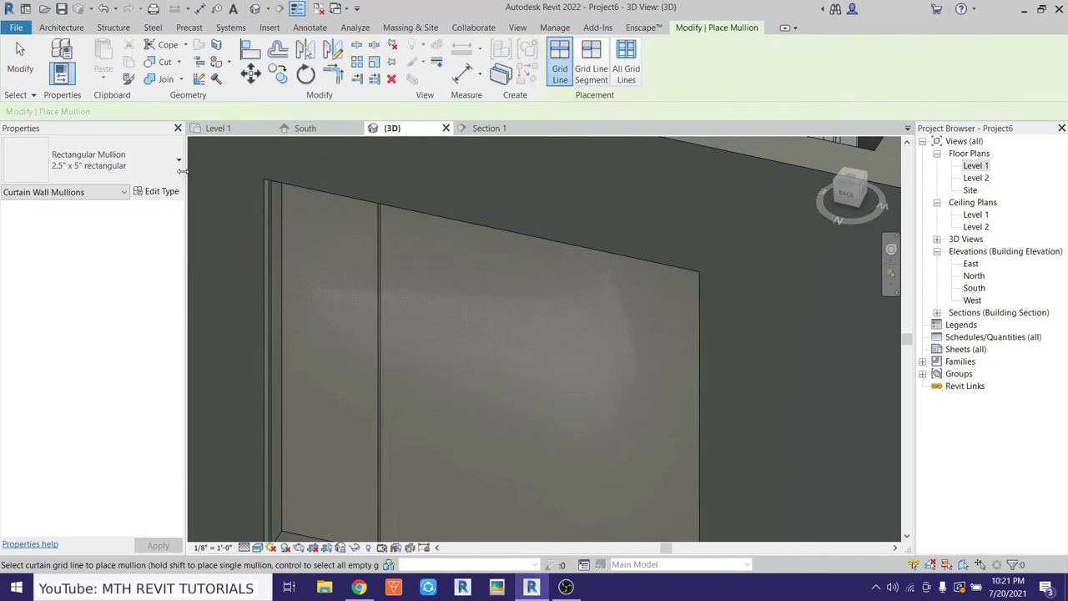
pyautogui.click(92, 159)
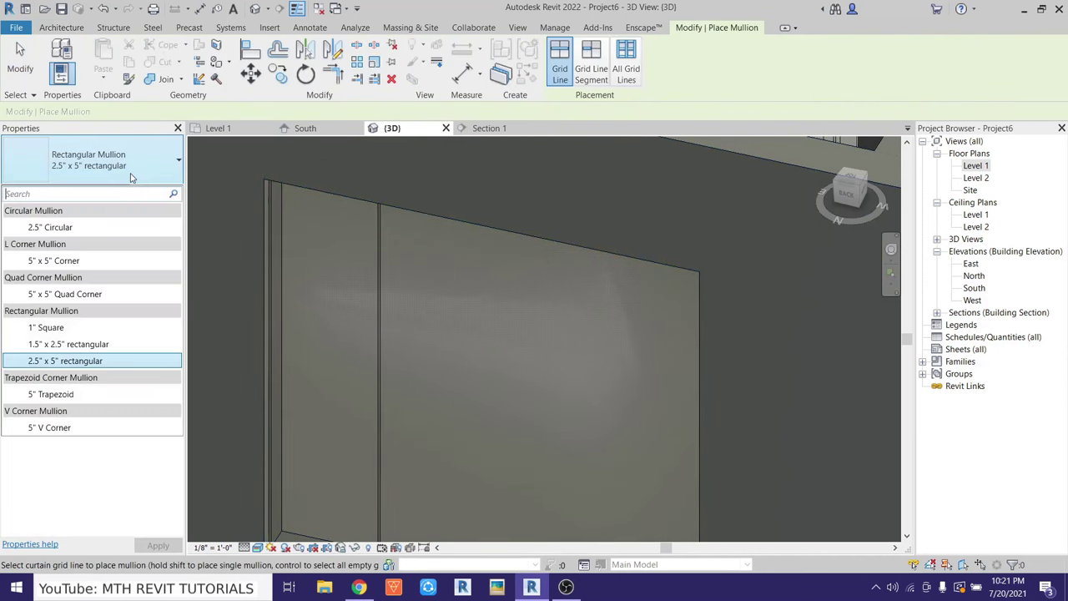
pyautogui.click(58, 329)
pyautogui.click(625, 68)
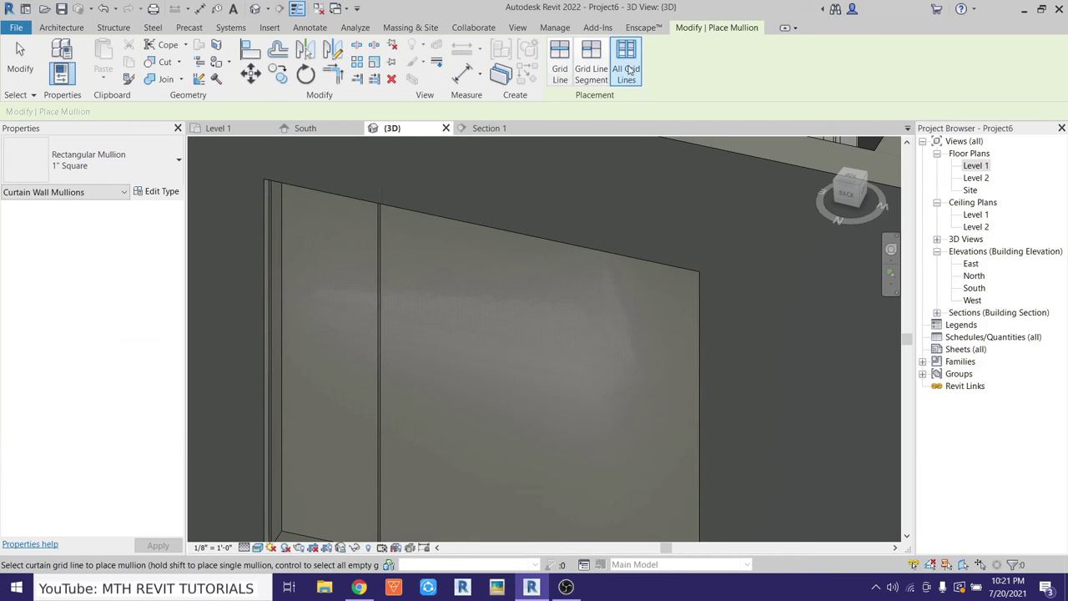
pyautogui.click(381, 252)
pyautogui.scroll(-5, 350, 233)
pyautogui.press('Escape')
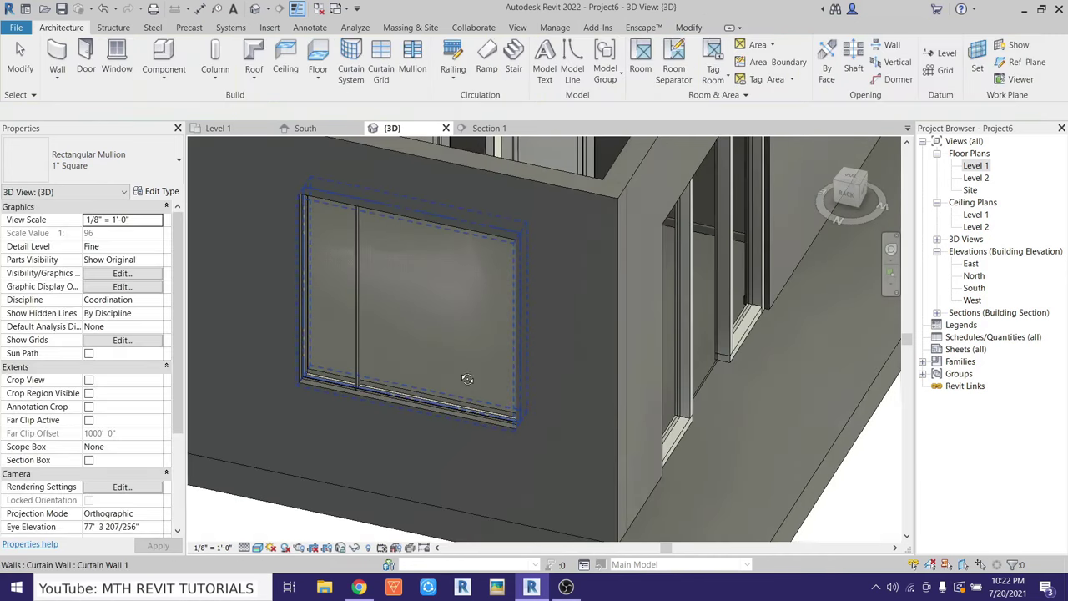
pyautogui.scroll(5, 396, 300)
# Make the bottom and top horizontal mullions continuous through the vertical divider
pyautogui.moveTo(396, 300)
pyautogui.keyDown('shift'); pyautogui.mouseDown(button='middle')
pyautogui.moveTo(343, 420)
pyautogui.moveTo(327, 392)
pyautogui.moveTo(440, 345)
pyautogui.mouseUp(button='middle'); pyautogui.keyUp('shift')
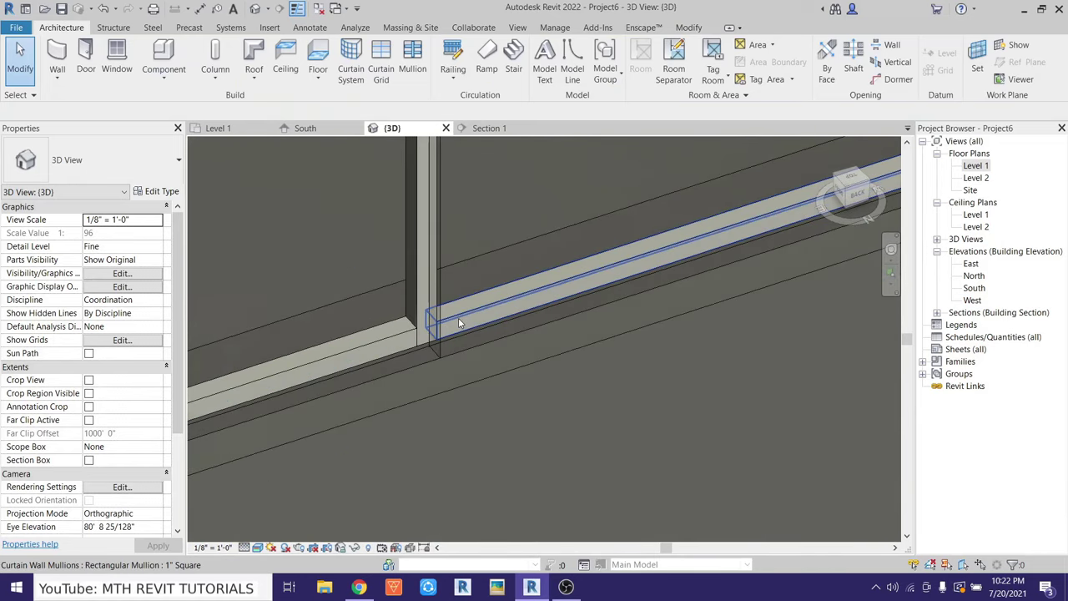
pyautogui.click(459, 318)
pyautogui.click(569, 63)
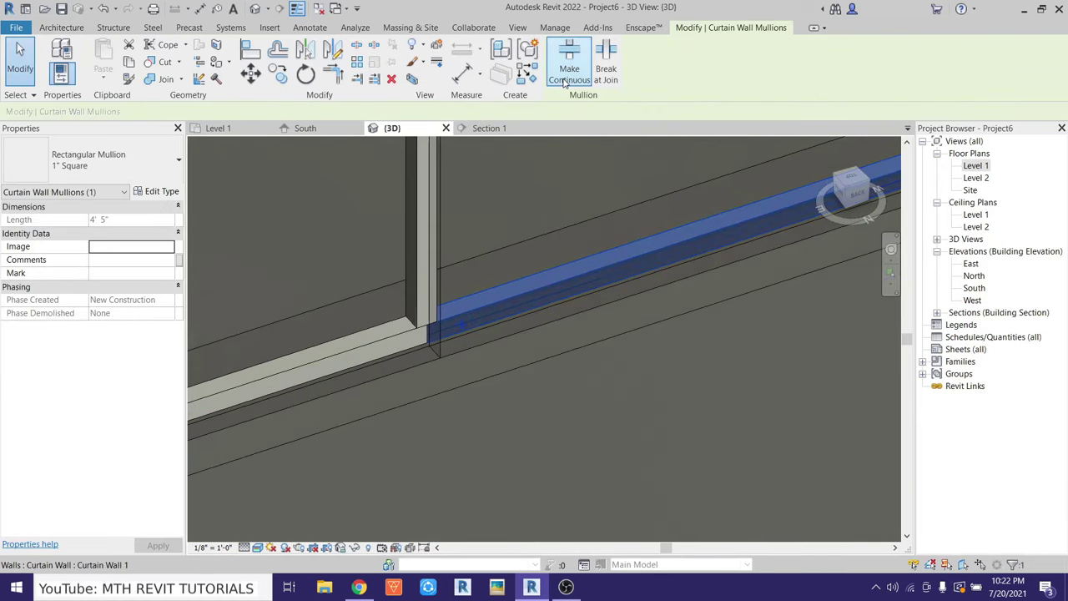
pyautogui.press('Escape')
pyautogui.moveTo(478, 311)
pyautogui.keyDown('shift'); pyautogui.mouseDown(button='middle')
pyautogui.moveTo(425, 289)
pyautogui.moveTo(417, 249)
pyautogui.mouseUp(button='middle'); pyautogui.keyUp('shift')
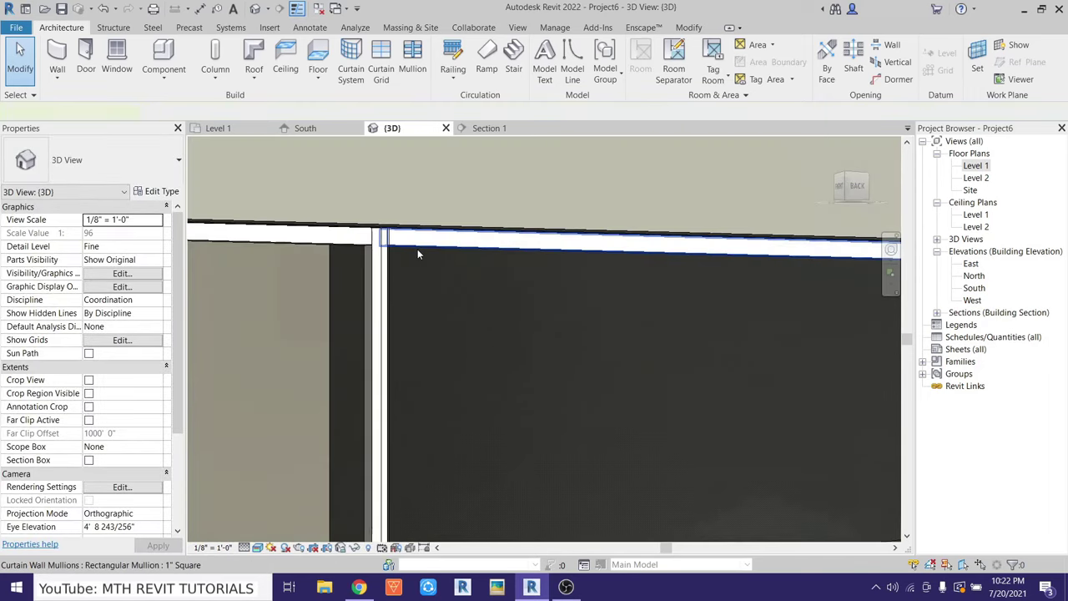
pyautogui.click(417, 248)
pyautogui.click(569, 62)
pyautogui.press('Escape')
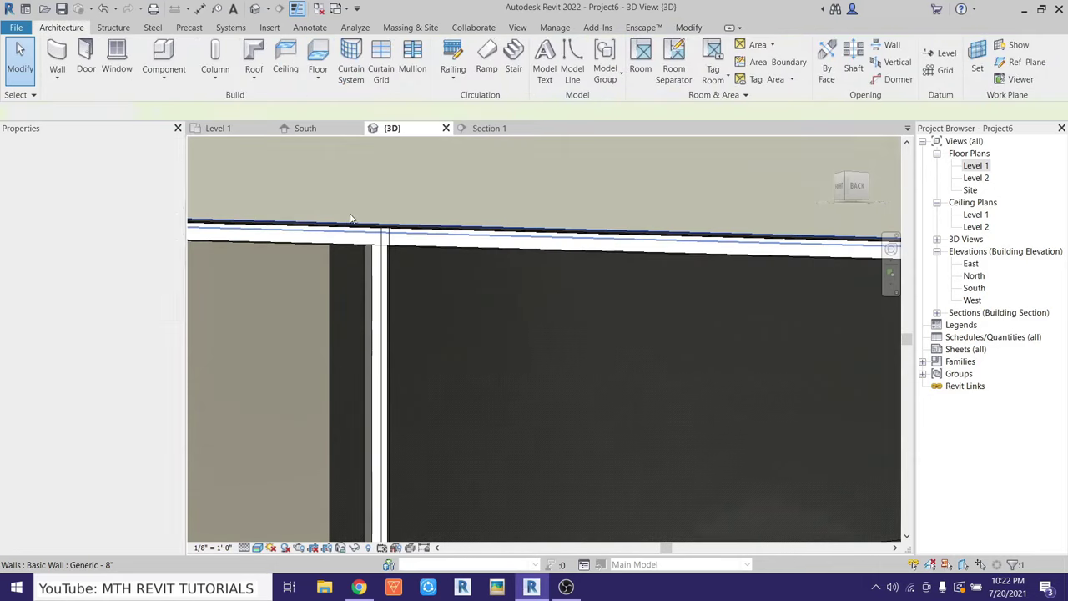
pyautogui.scroll(-3, 338, 271)
pyautogui.scroll(-5, 338, 271)
pyautogui.moveTo(338, 271)
pyautogui.keyDown('shift'); pyautogui.mouseDown(button='middle')
pyautogui.moveTo(315, 394)
pyautogui.moveTo(427, 386)
pyautogui.moveTo(467, 396)
pyautogui.mouseUp(button='middle'); pyautogui.keyUp('shift')
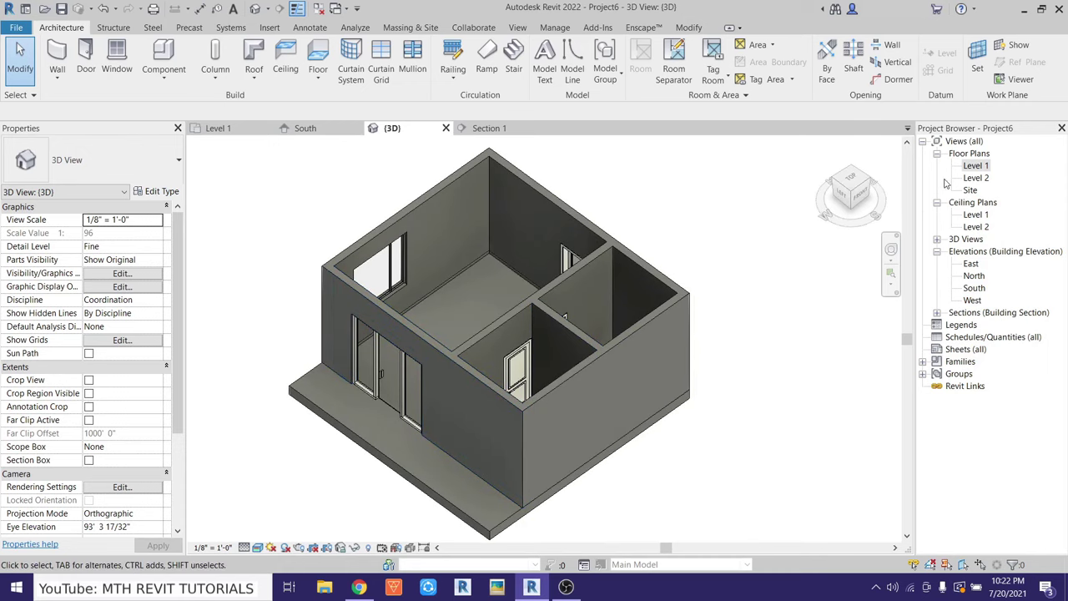
# In the Level 1 plan, start a railing sketch path with a 0' 2" offset
pyautogui.click(974, 166)
pyautogui.doubleClick(974, 166)
pyautogui.scroll(-2, 556, 353)
pyautogui.scroll(2, 515, 375)
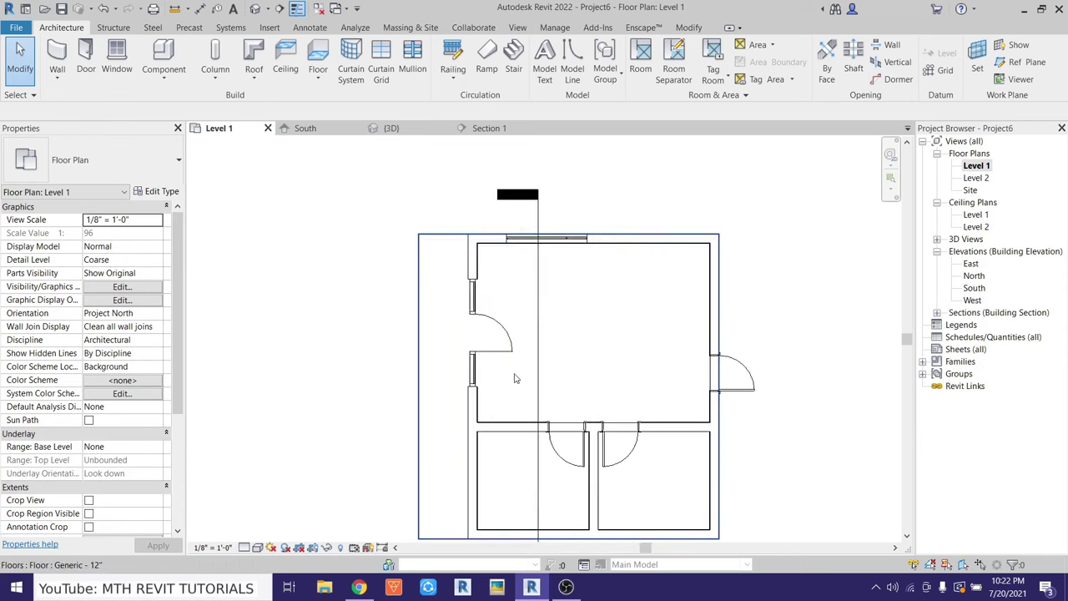
pyautogui.scroll(2, 508, 392)
pyautogui.moveTo(508, 392); pyautogui.dragTo(473, 333, button='middle')
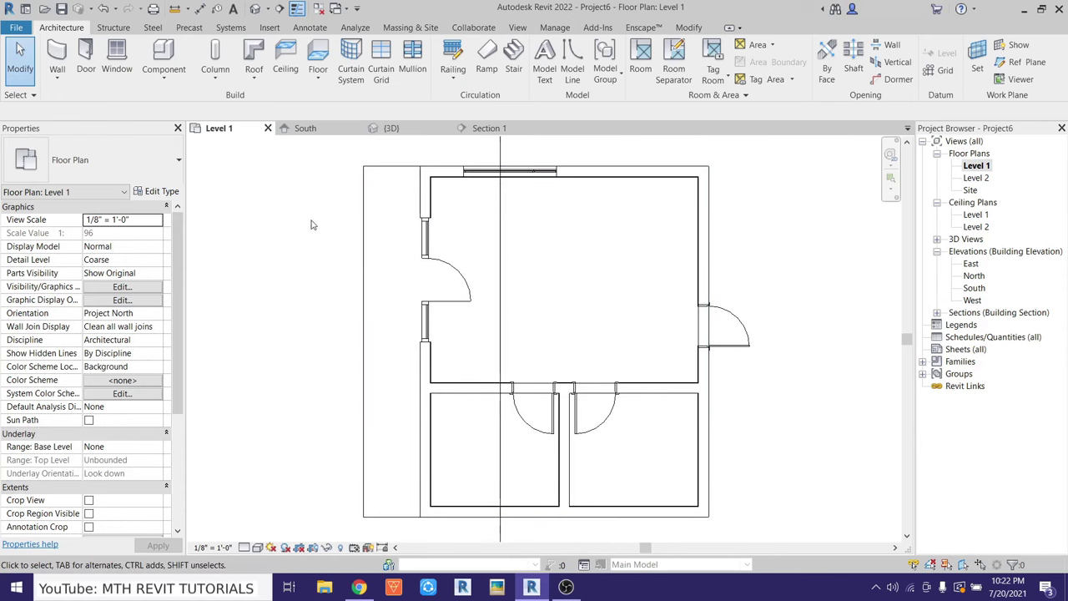
pyautogui.click(459, 55)
pyautogui.write("2'")
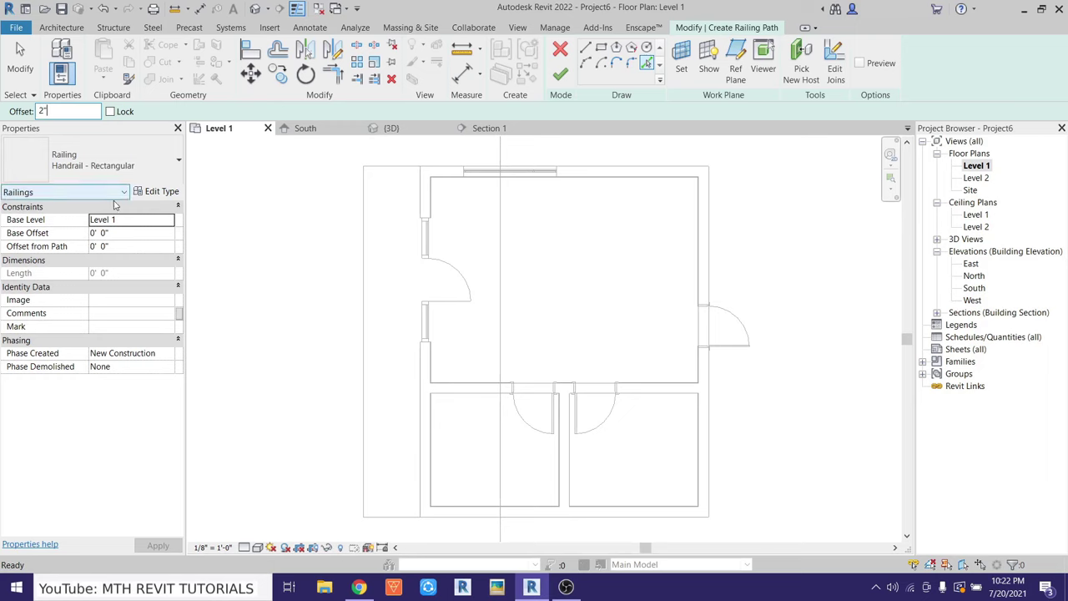
pyautogui.press('Return')
# Pick the balcony edge and trim the railing lines to 3'-6" and to meet the wall
pyautogui.scroll(2, 402, 184)
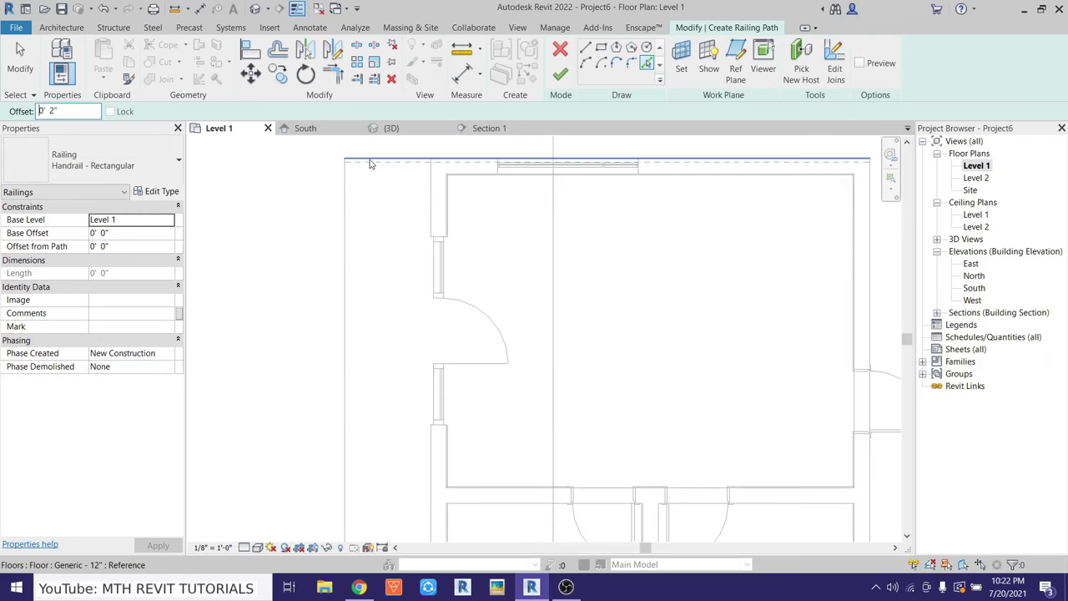
pyautogui.scroll(-3, 345, 192)
pyautogui.scroll(3, 372, 308)
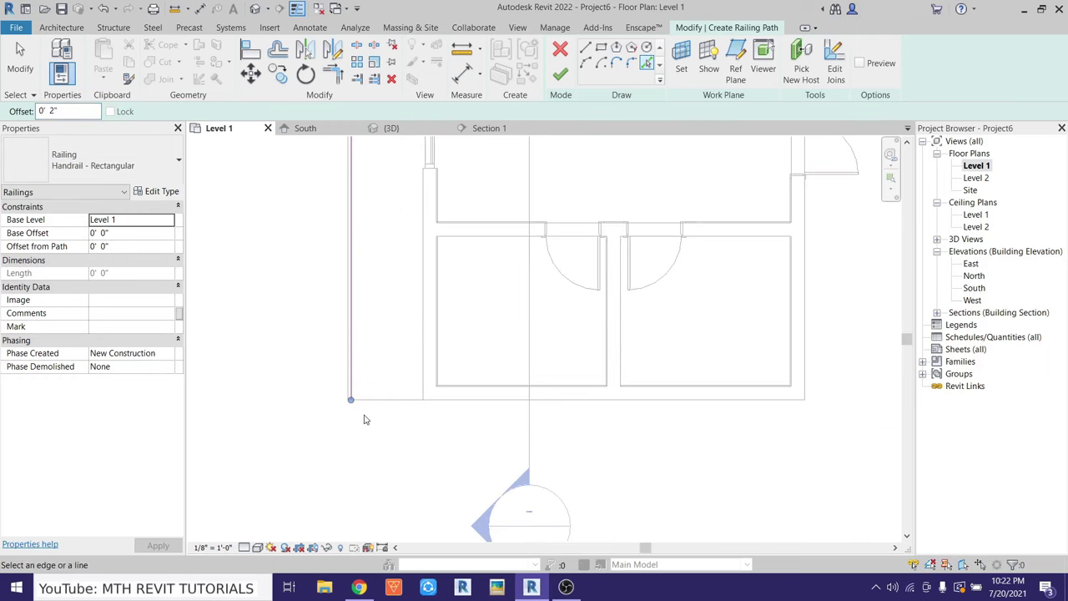
pyautogui.click(381, 398)
pyautogui.press('Escape')
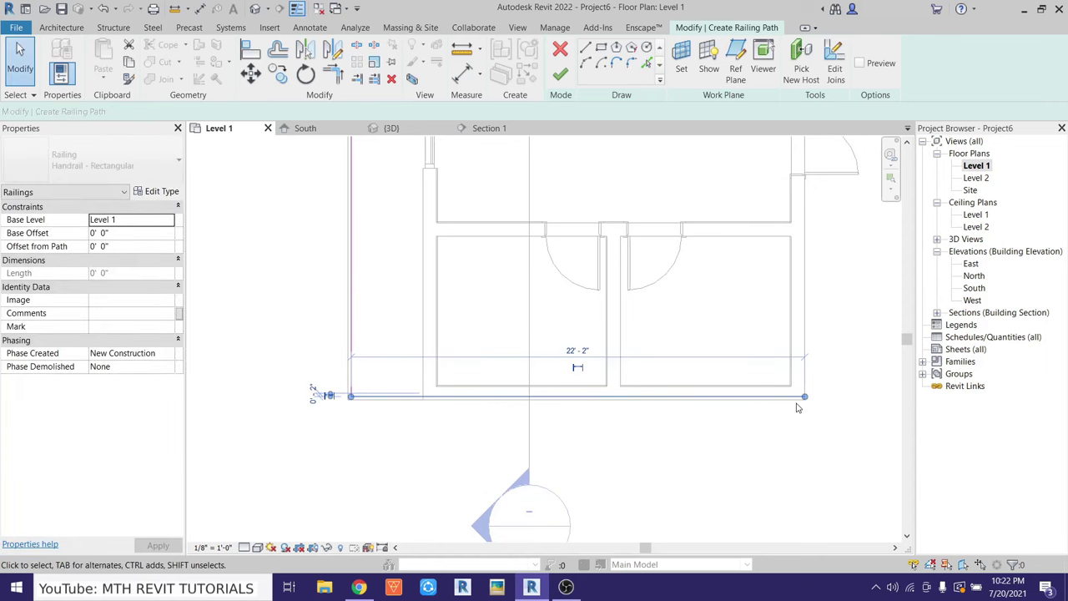
pyautogui.moveTo(802, 397); pyautogui.dragTo(422, 396)
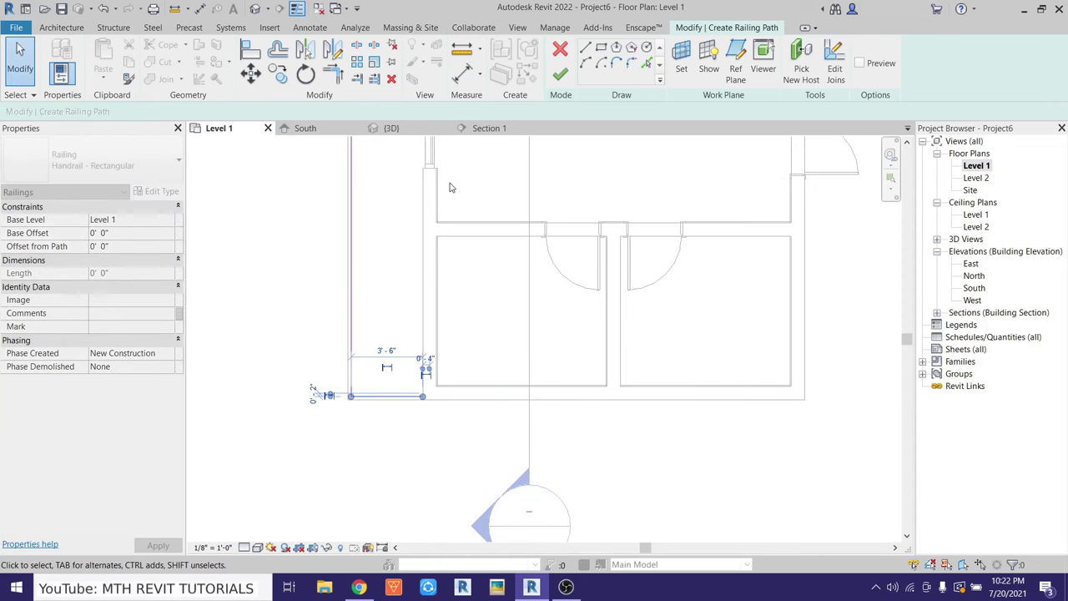
pyautogui.scroll(2, 448, 186)
pyautogui.click(619, 260)
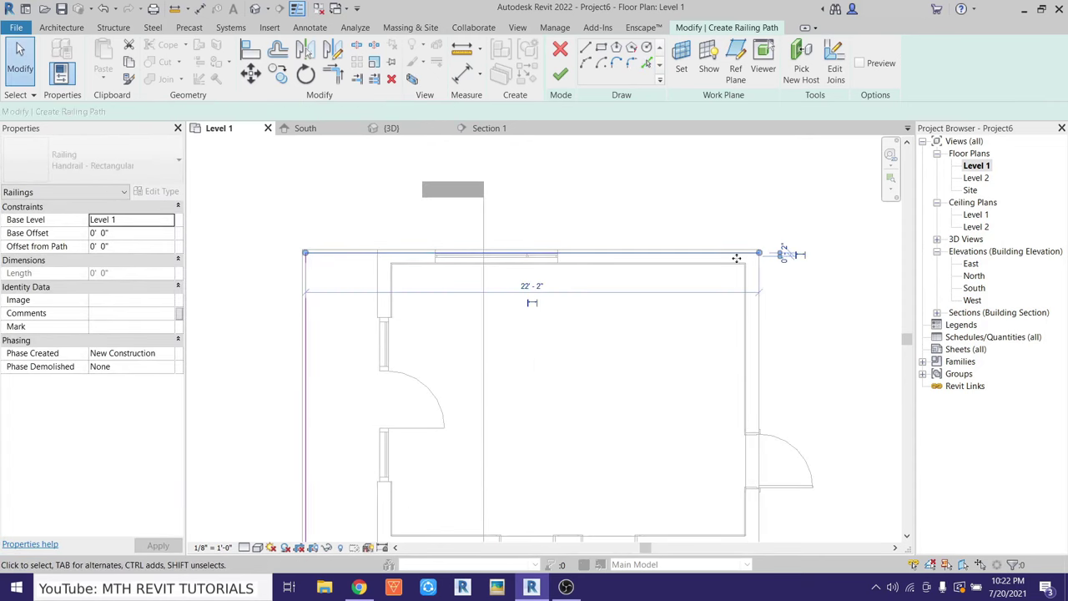
pyautogui.moveTo(758, 253); pyautogui.dragTo(694, 253)
pyautogui.moveTo(384, 253); pyautogui.dragTo(389, 279)
pyautogui.scroll(2, 383, 284)
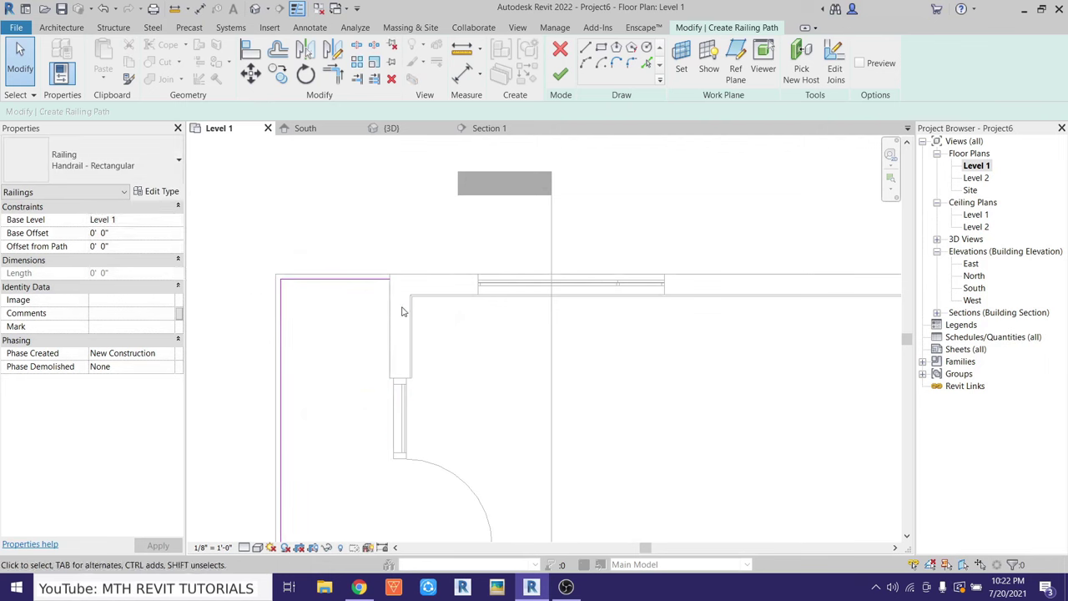
# Finish the Handrail - Rectangular railing and view it in 3D
pyautogui.click(553, 83)
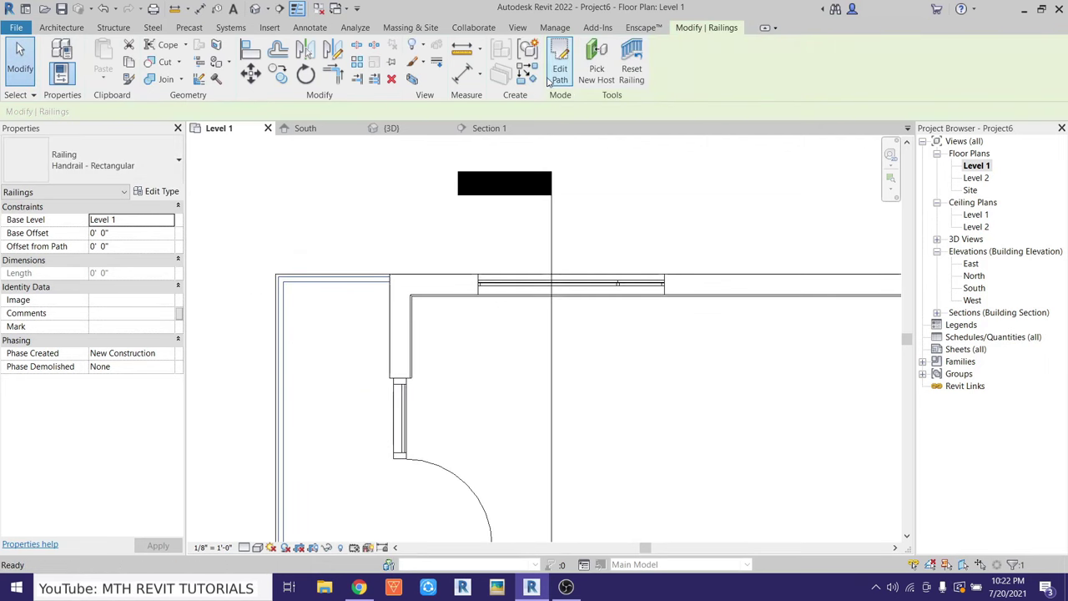
pyautogui.click(255, 8)
pyautogui.keyDown('shift'); pyautogui.moveTo(534, 333); pyautogui.dragTo(345, 331, button='middle'); pyautogui.keyUp('shift')
# Open the Railing.rvt project file
pyautogui.scroll(3, 345, 331)
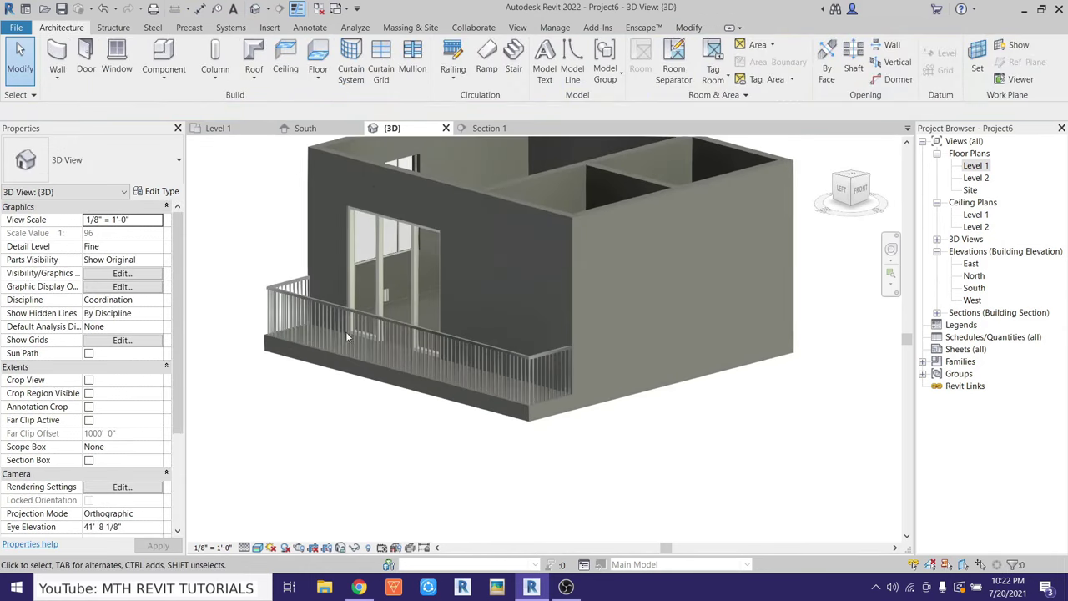
pyautogui.scroll(-2, 334, 334)
pyautogui.scroll(3, 329, 331)
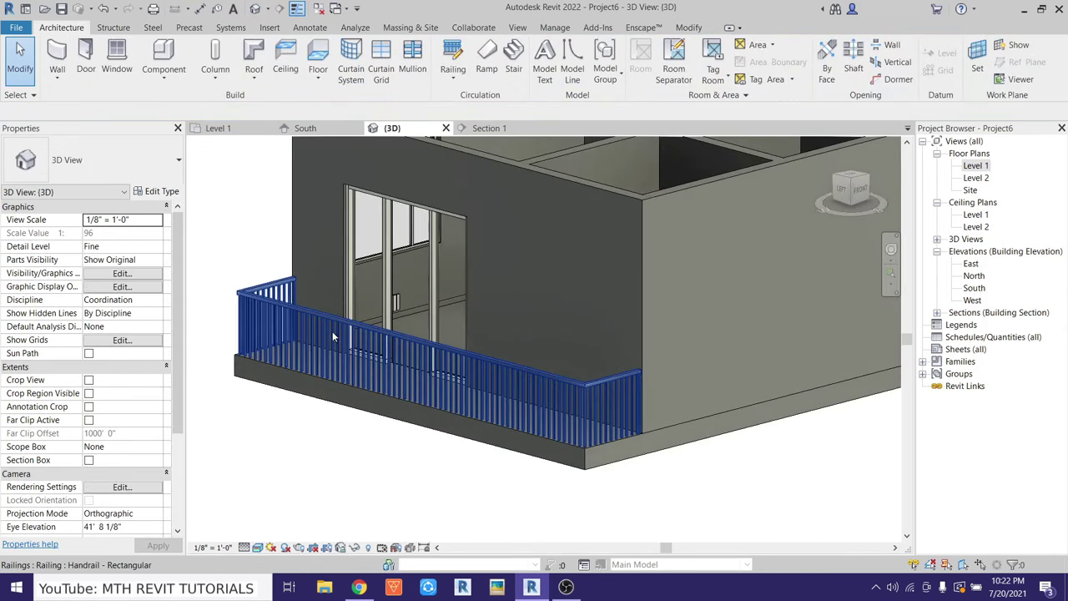
pyautogui.click(15, 28)
pyautogui.click(37, 125)
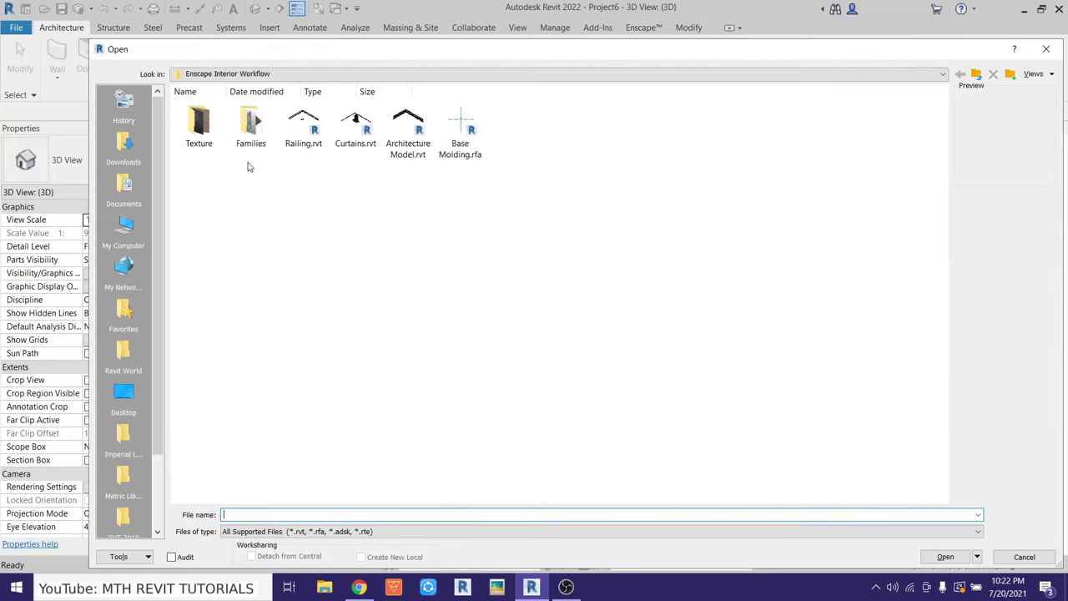
pyautogui.doubleClick(307, 142)
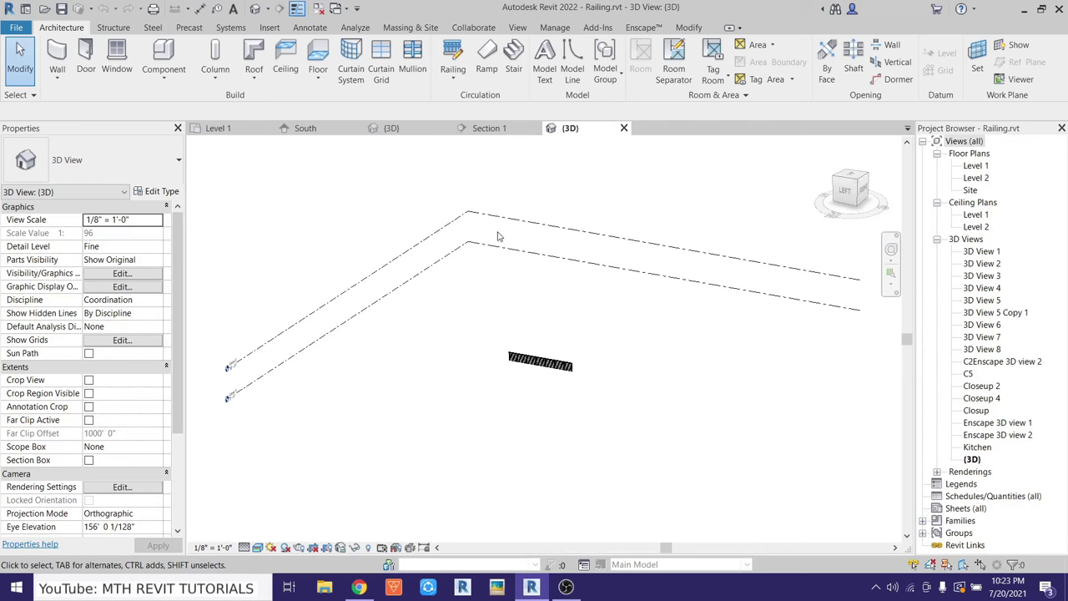
# Copy the Parapetto_14 railing to the clipboard and return to Project6's Level 1 plan
pyautogui.scroll(3, 498, 236)
pyautogui.scroll(2, 576, 376)
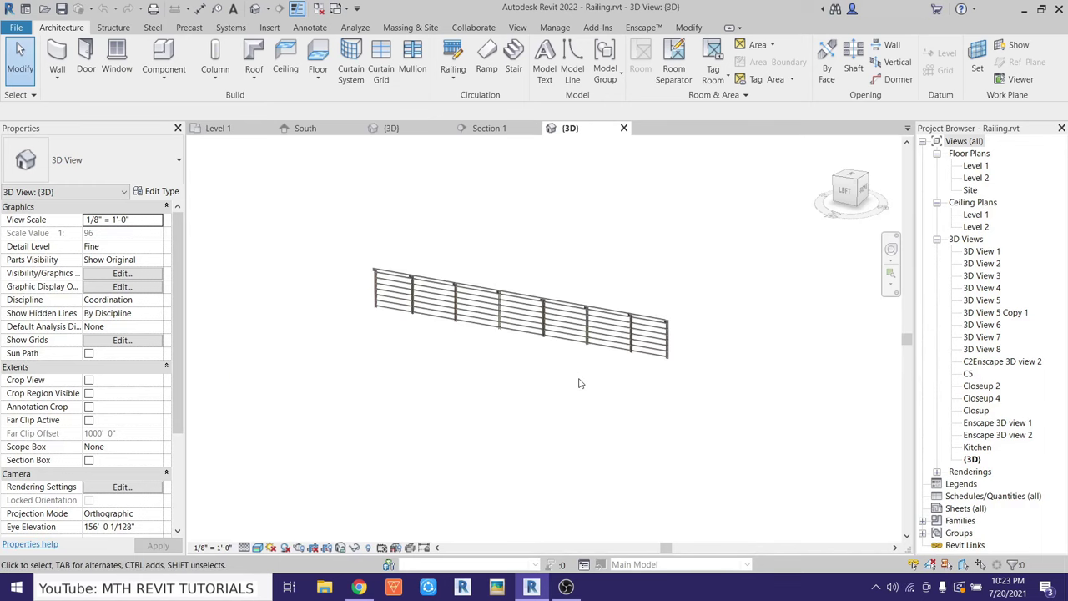
pyautogui.click(561, 317)
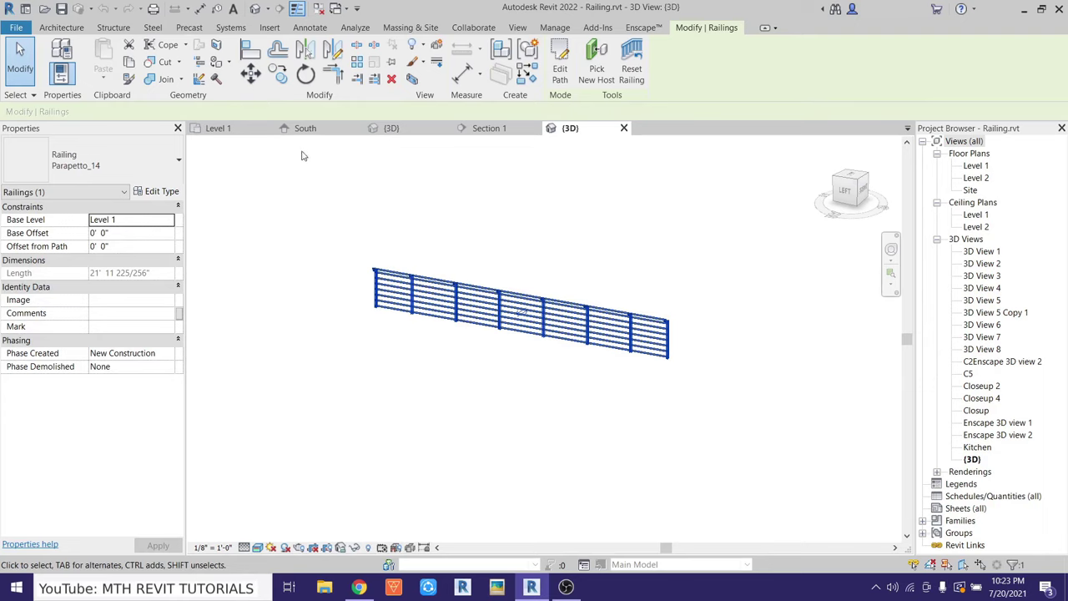
pyautogui.click(130, 65)
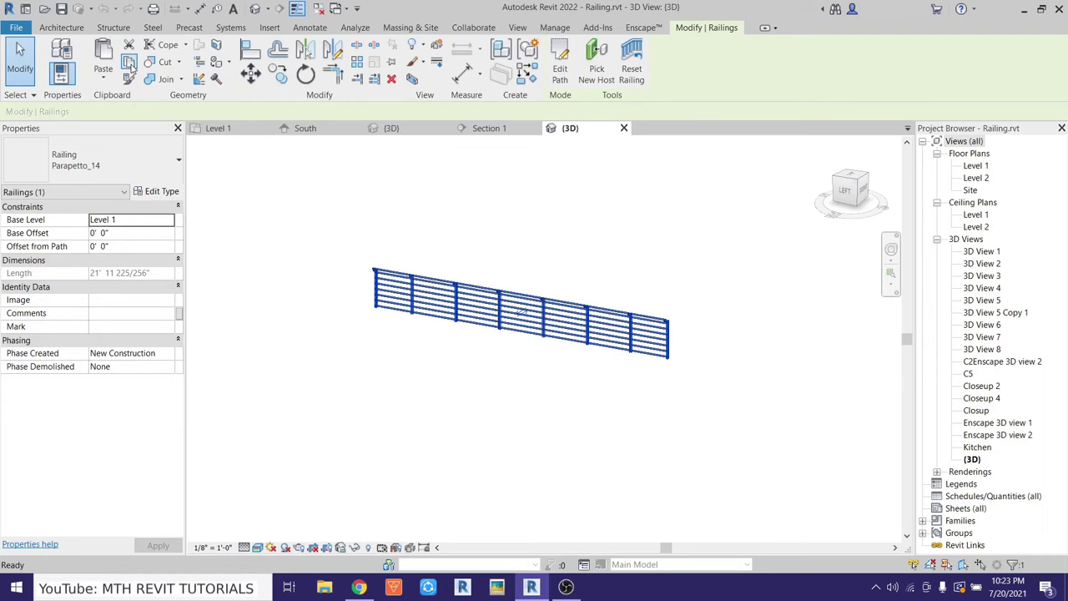
pyautogui.click(216, 130)
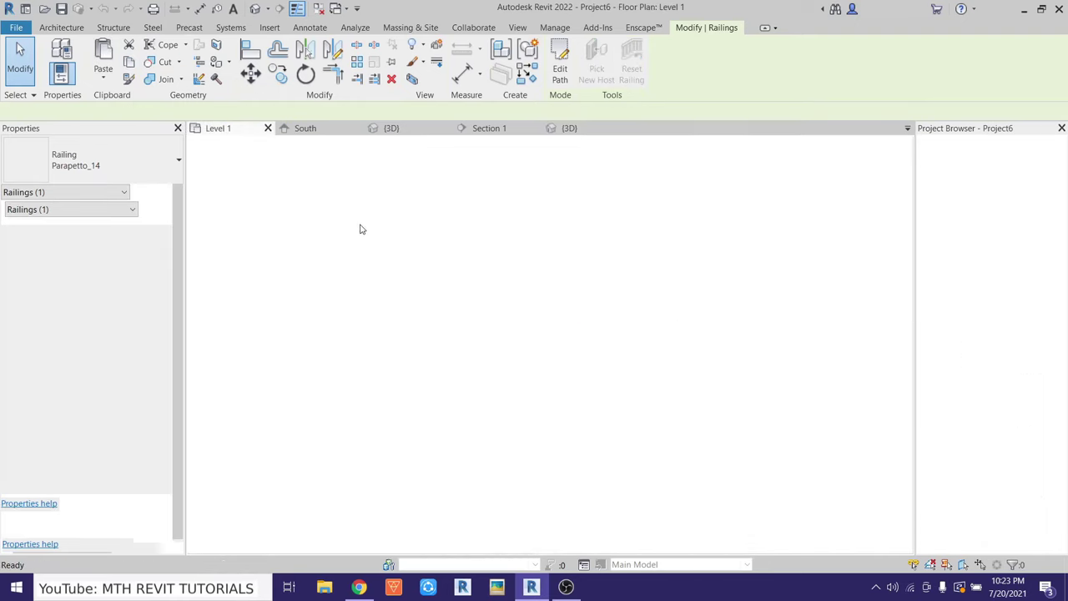
# Paste the Parapetto_14 railing beside the building and finish placing it
pyautogui.scroll(-3, 351, 262)
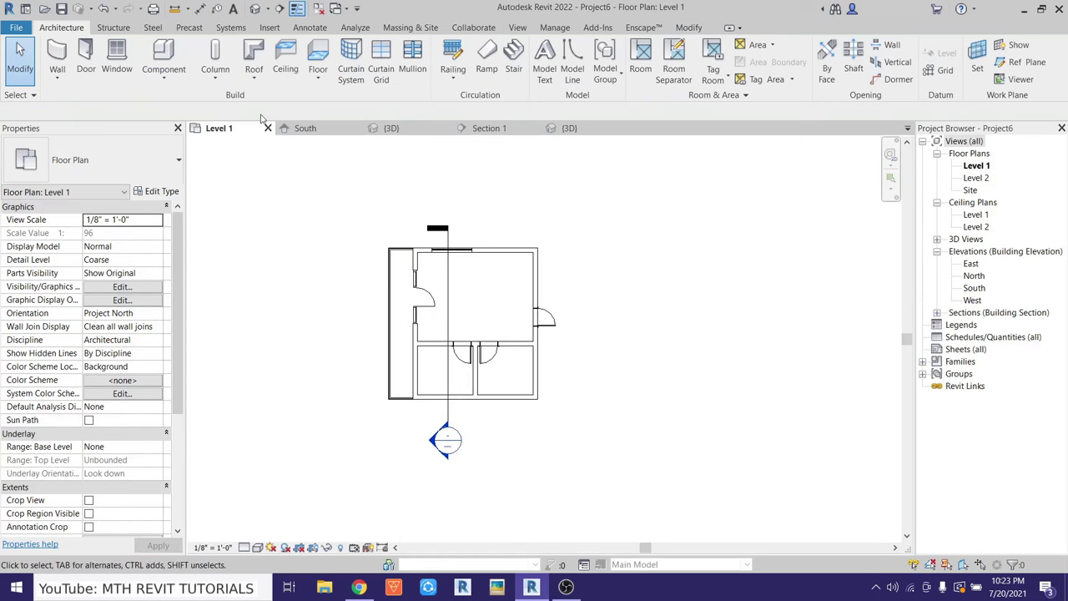
pyautogui.click(689, 28)
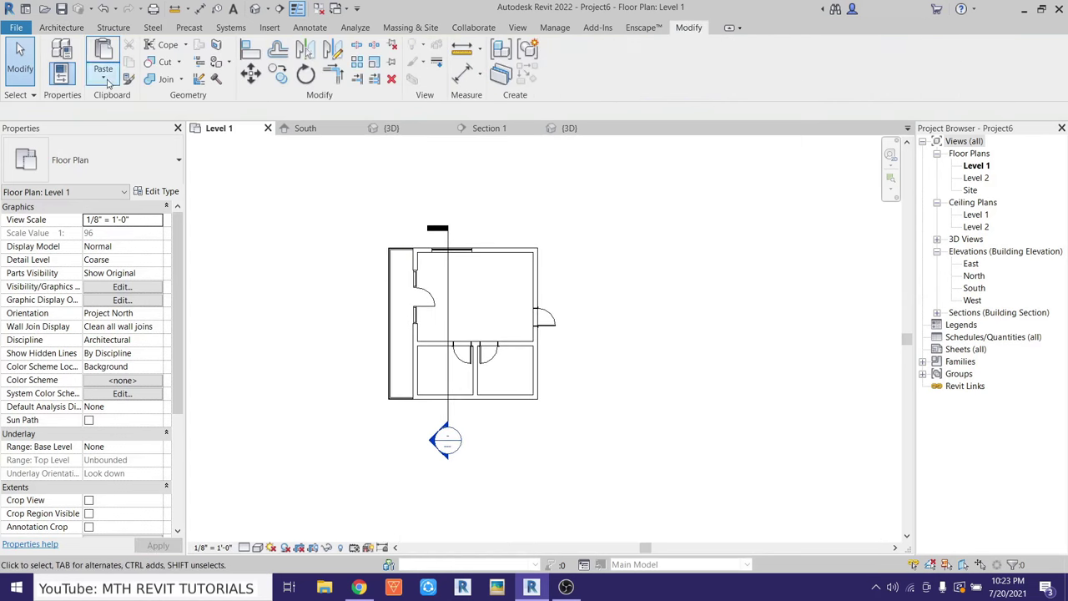
pyautogui.click(104, 78)
pyautogui.click(138, 99)
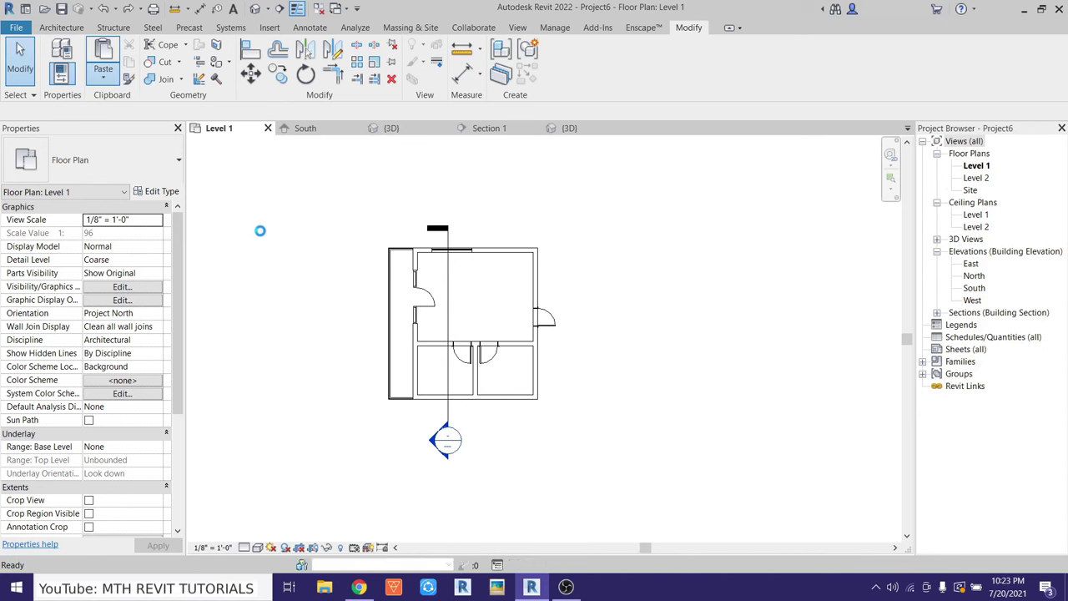
pyautogui.click(286, 413)
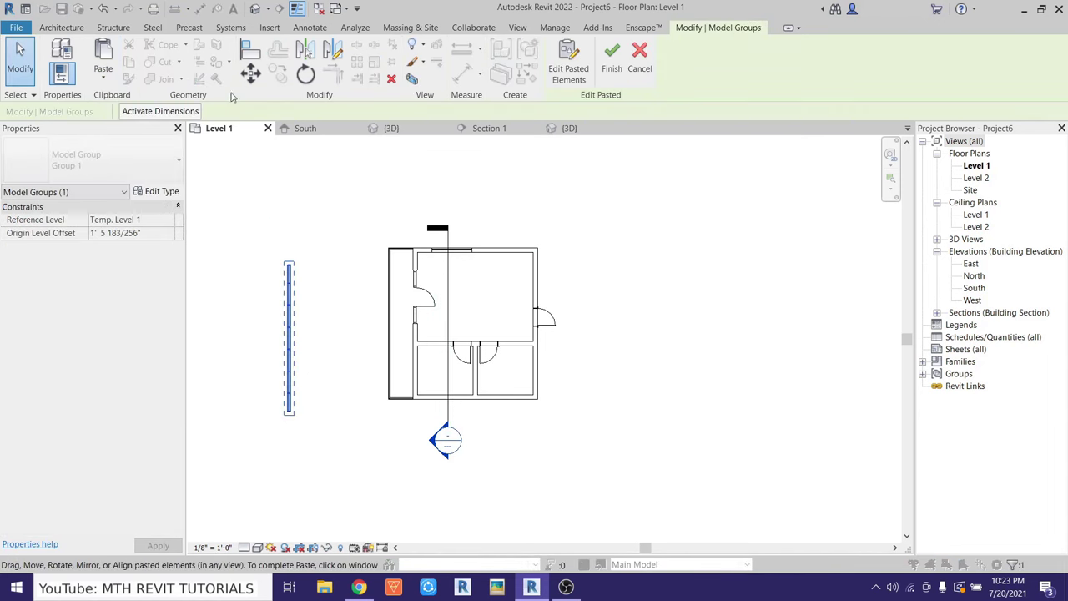
pyautogui.click(255, 8)
pyautogui.keyDown('shift'); pyautogui.moveTo(550, 350); pyautogui.dragTo(594, 372, button='middle'); pyautogui.keyUp('shift')
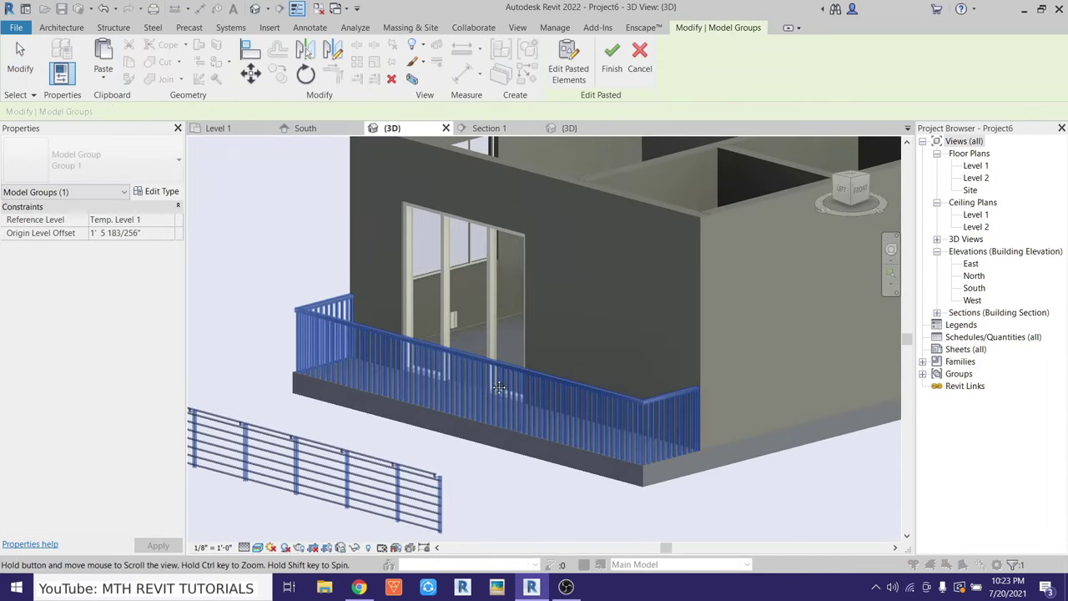
pyautogui.click(611, 56)
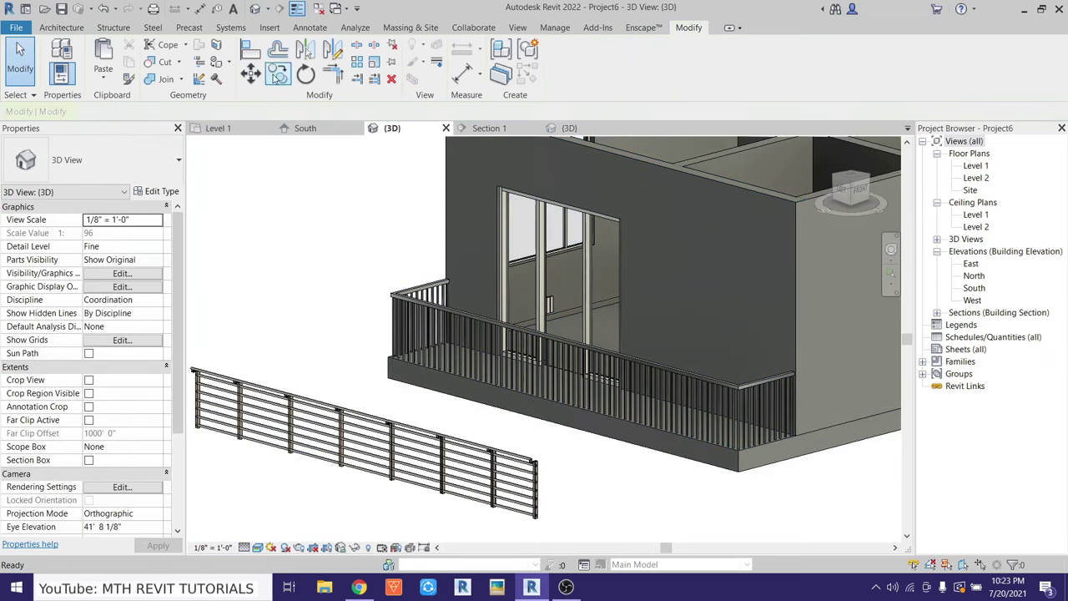
# Match the balcony railing to the pasted Parapetto_14 type, then select the leftover pasted railing
pyautogui.click(127, 79)
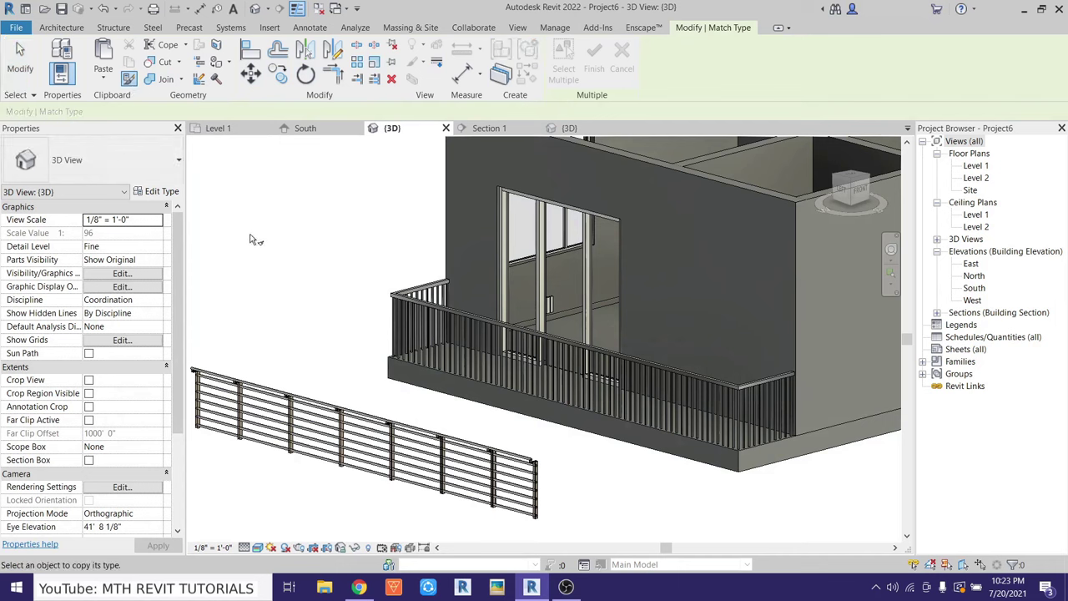
pyautogui.click(259, 393)
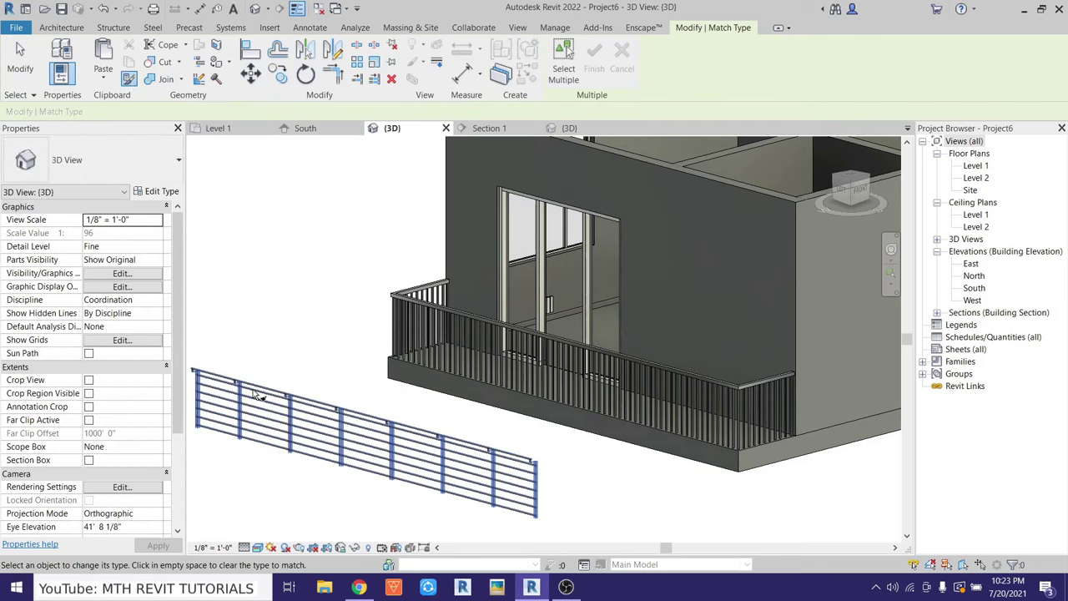
pyautogui.click(396, 305)
pyautogui.rightClick(255, 243)
pyautogui.click(279, 248)
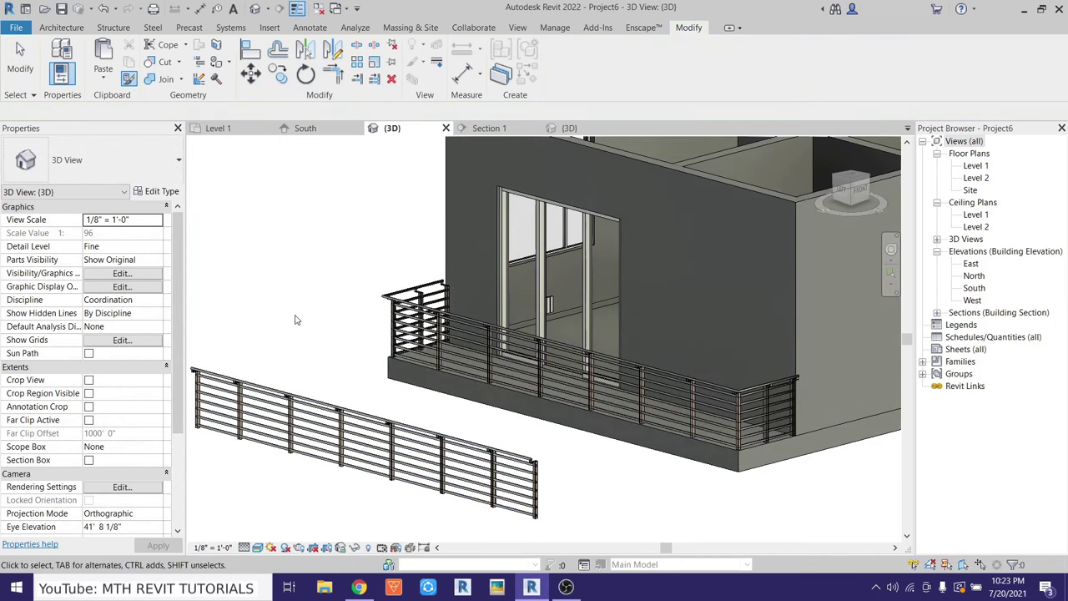
pyautogui.click(299, 382)
# Delete the leftover pasted railing and inspect the balcony railing bars in 3D
pyautogui.click(391, 80)
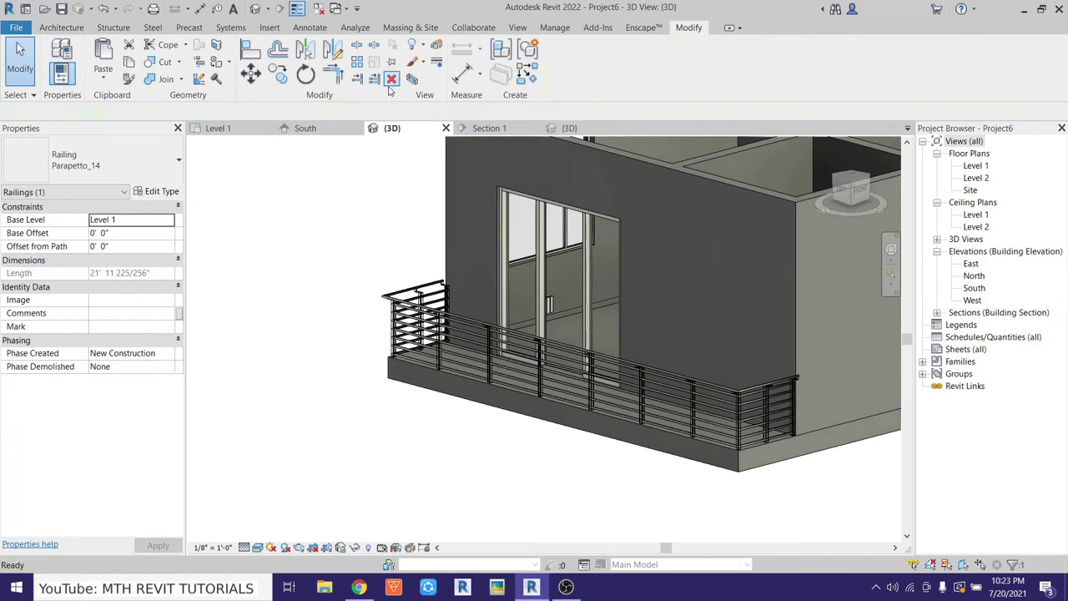
pyautogui.press('Escape')
pyautogui.keyDown('shift'); pyautogui.moveTo(401, 251); pyautogui.dragTo(417, 200, button='middle'); pyautogui.keyUp('shift')
pyautogui.scroll(5, 409, 182)
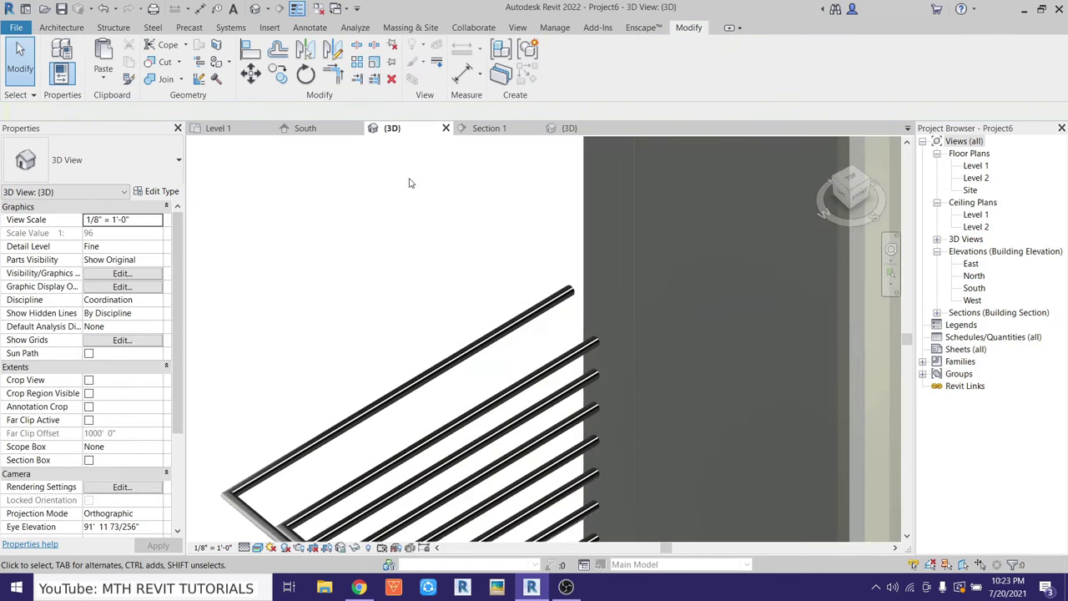
pyautogui.scroll(-3, 392, 188)
pyautogui.scroll(-2, 388, 204)
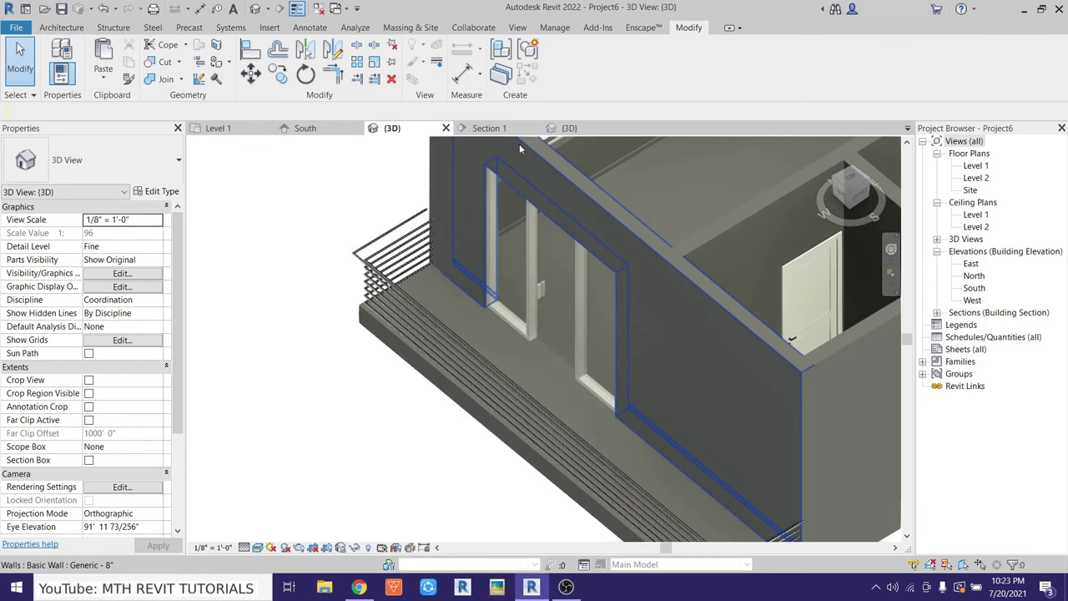
# Select the balcony railing in the Level 1 plan and enter its path sketch
pyautogui.click(231, 130)
pyautogui.scroll(3, 369, 247)
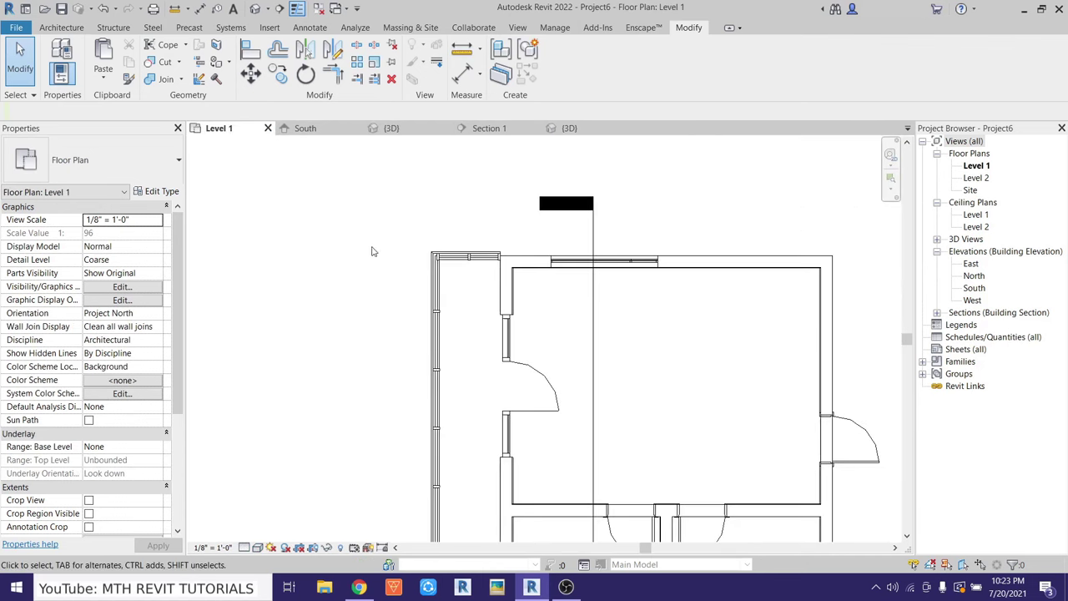
pyautogui.scroll(2, 374, 251)
pyautogui.click(448, 250)
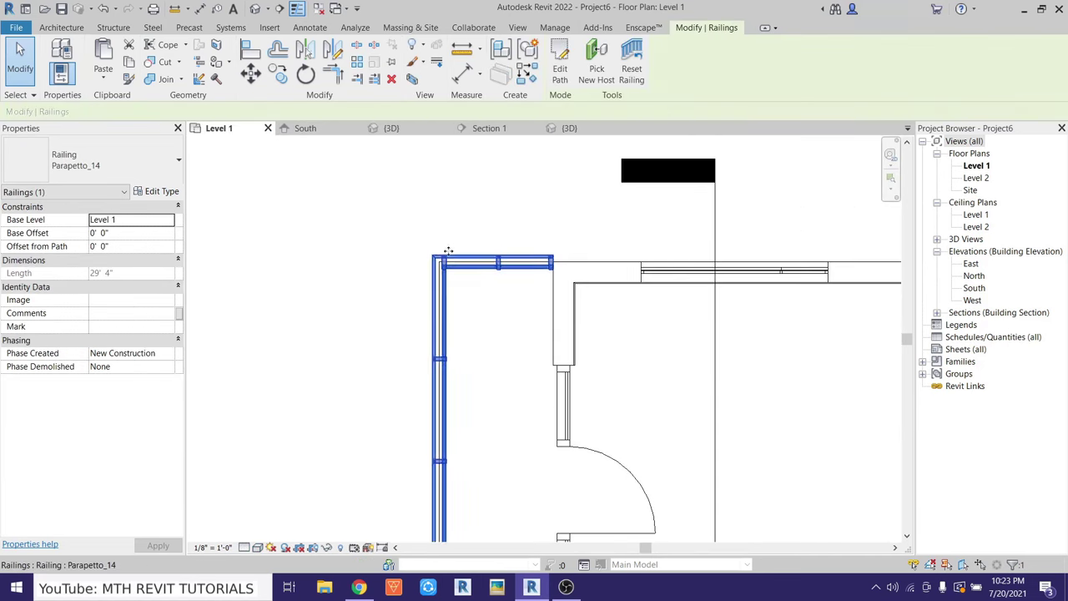
pyautogui.click(560, 71)
# Move the railing path's top sketch line so it sits against the wall face
pyautogui.click(490, 269)
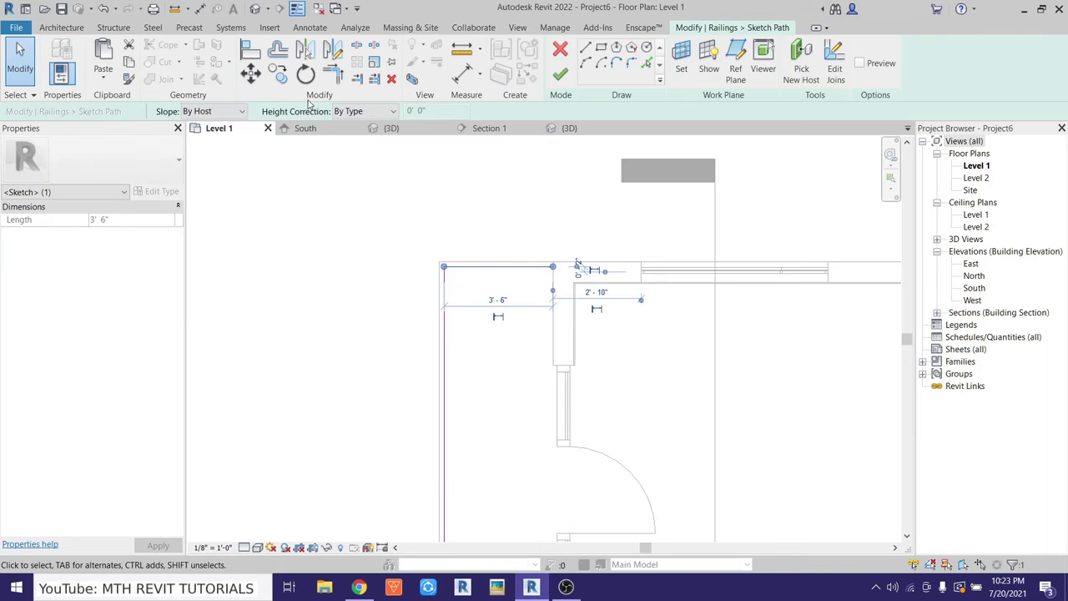
pyautogui.scroll(3, 557, 276)
pyautogui.scroll(2, 636, 257)
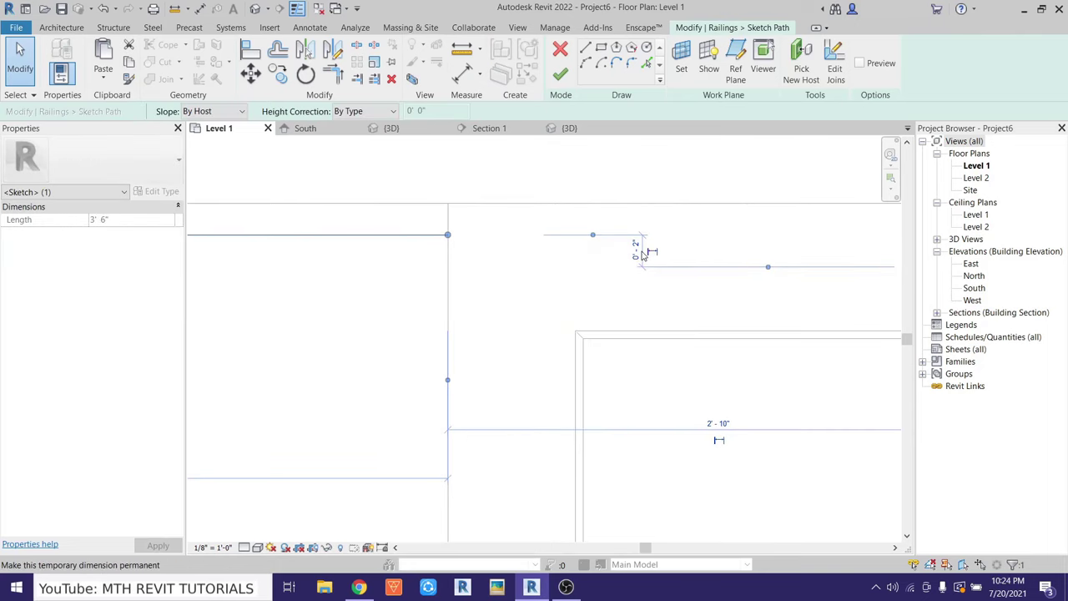
pyautogui.scroll(-3, 636, 255)
pyautogui.scroll(1, 493, 250)
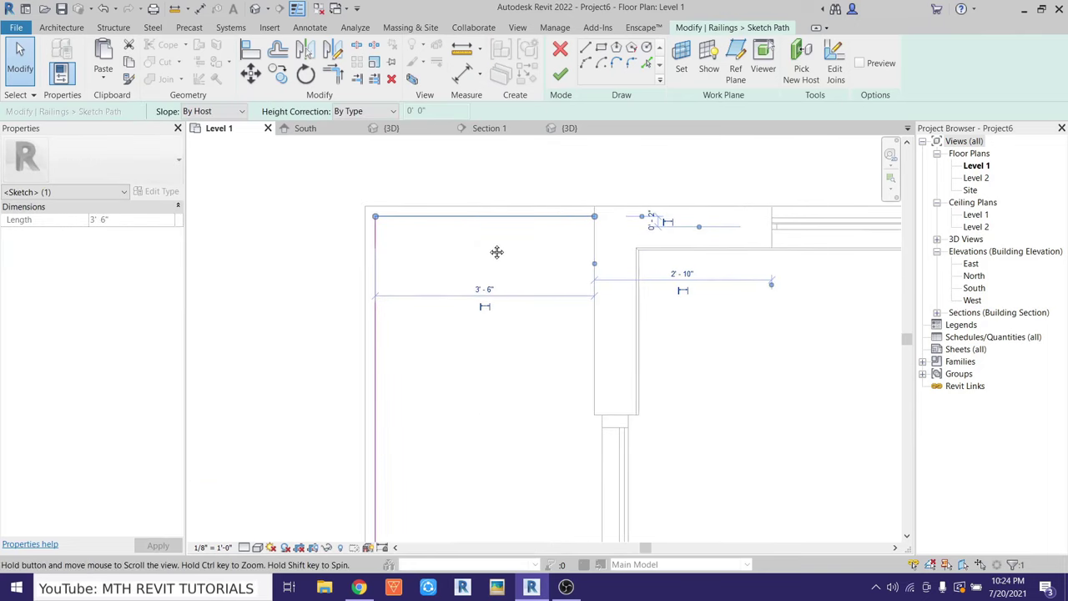
pyautogui.click(251, 73)
pyautogui.click(375, 218)
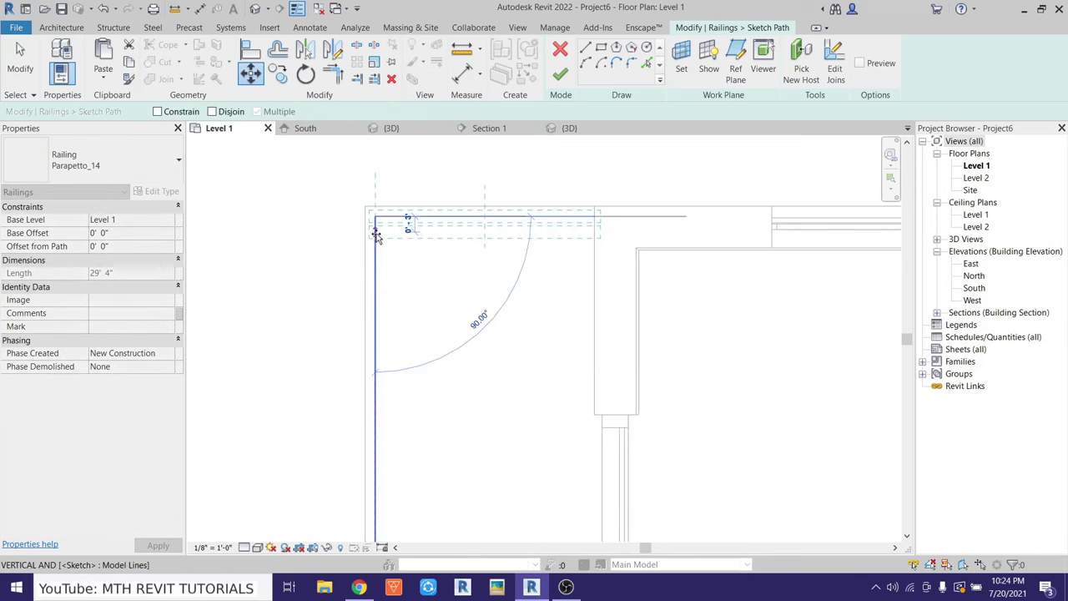
pyautogui.click(375, 236)
pyautogui.scroll(-2, 370, 233)
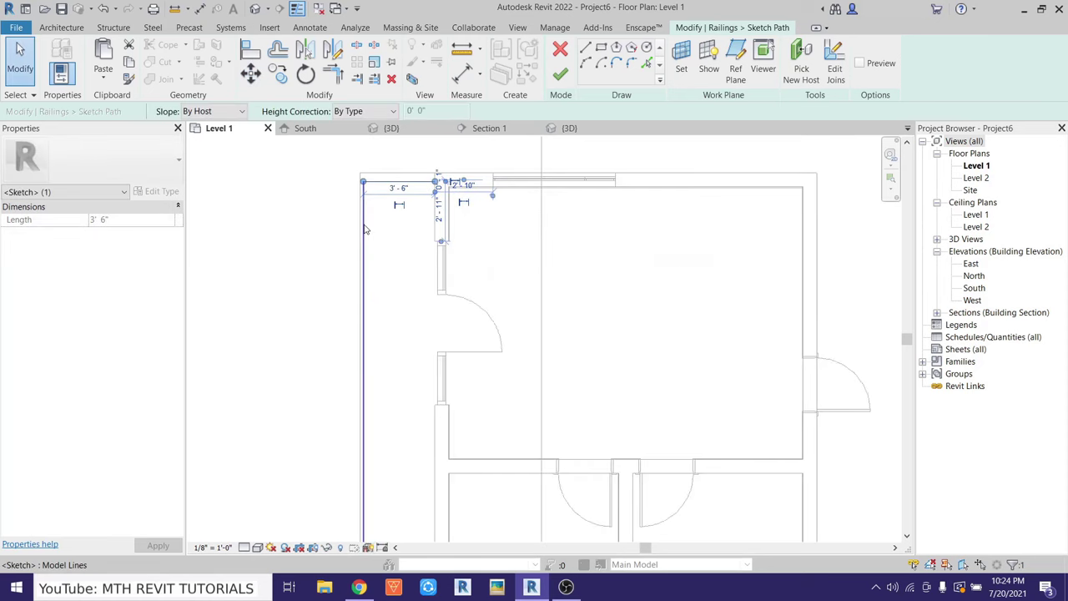
pyautogui.scroll(2, 370, 225)
pyautogui.click(251, 73)
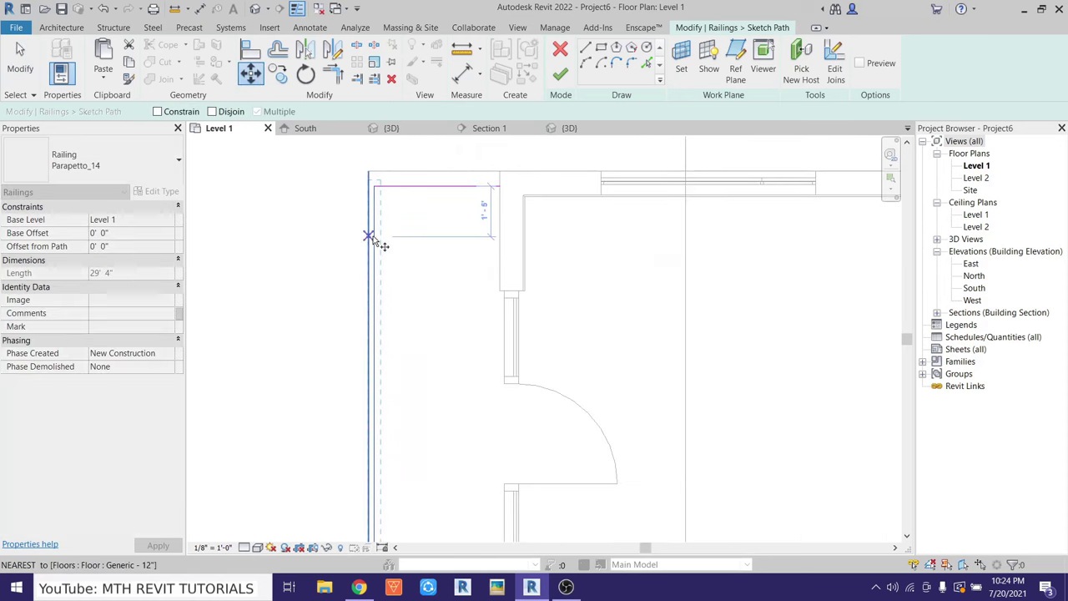
pyautogui.click(369, 238)
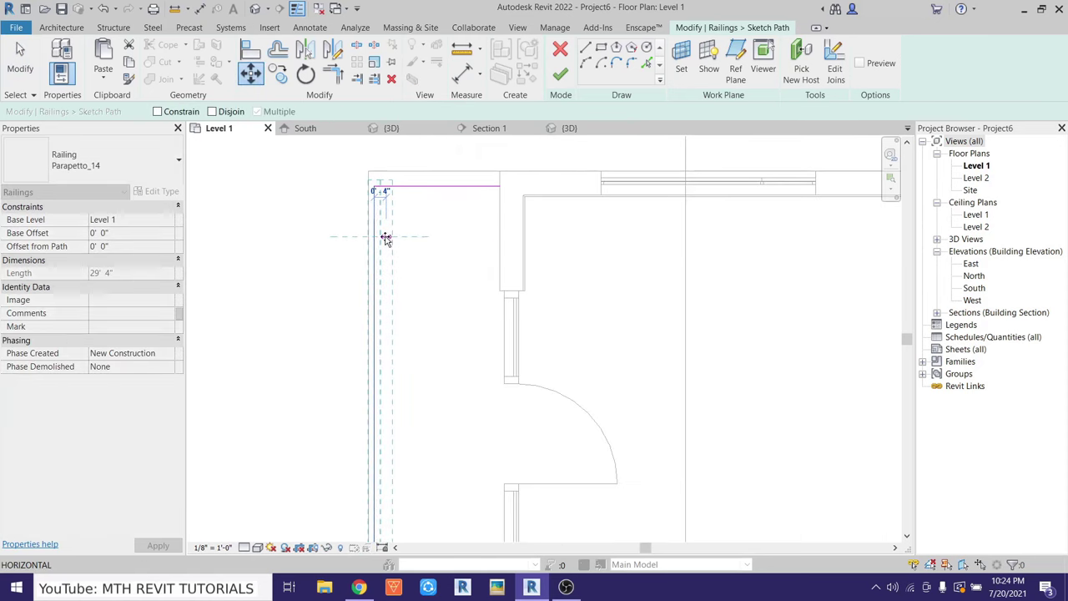
pyautogui.click(382, 237)
# Move the bottom sketch line to the wall, shortening the bottom run to 3' 3"
pyautogui.scroll(-2, 465, 148)
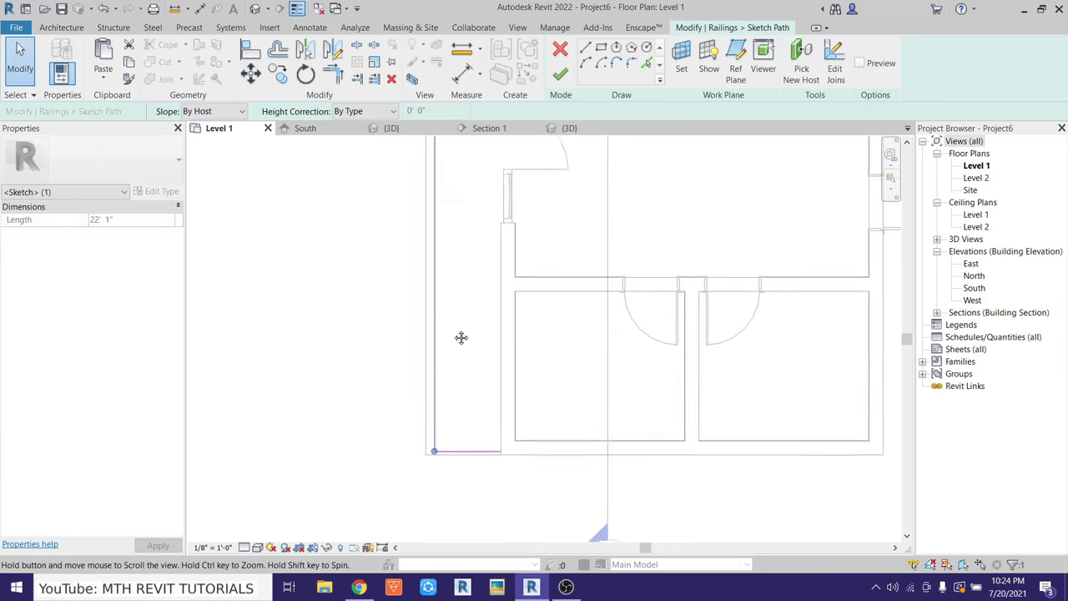
pyautogui.scroll(4, 461, 428)
pyautogui.click(461, 429)
pyautogui.click(250, 73)
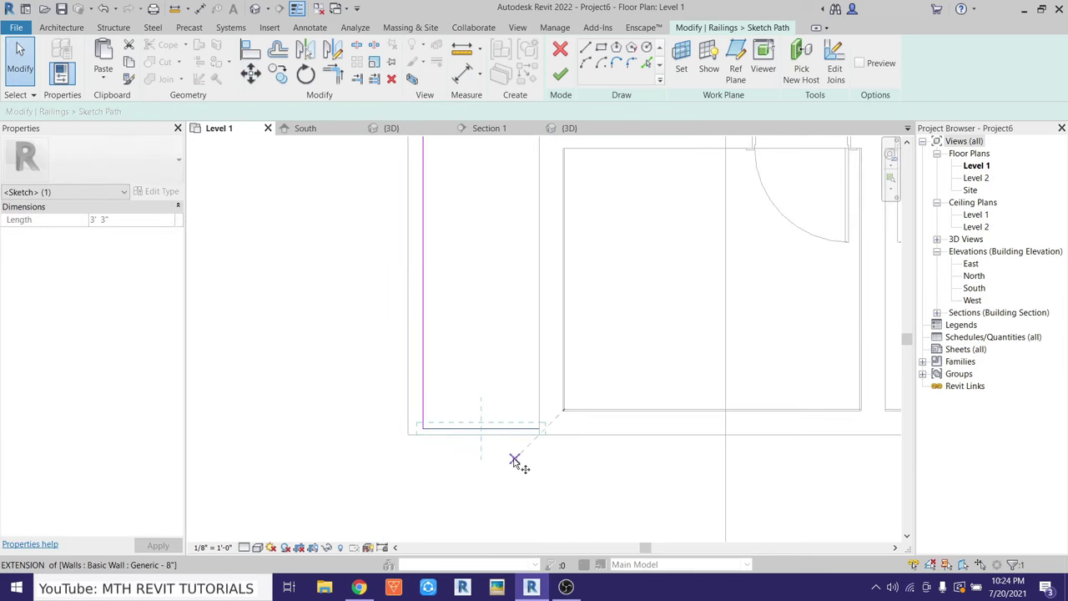
pyautogui.scroll(2, 544, 419)
pyautogui.click(550, 401)
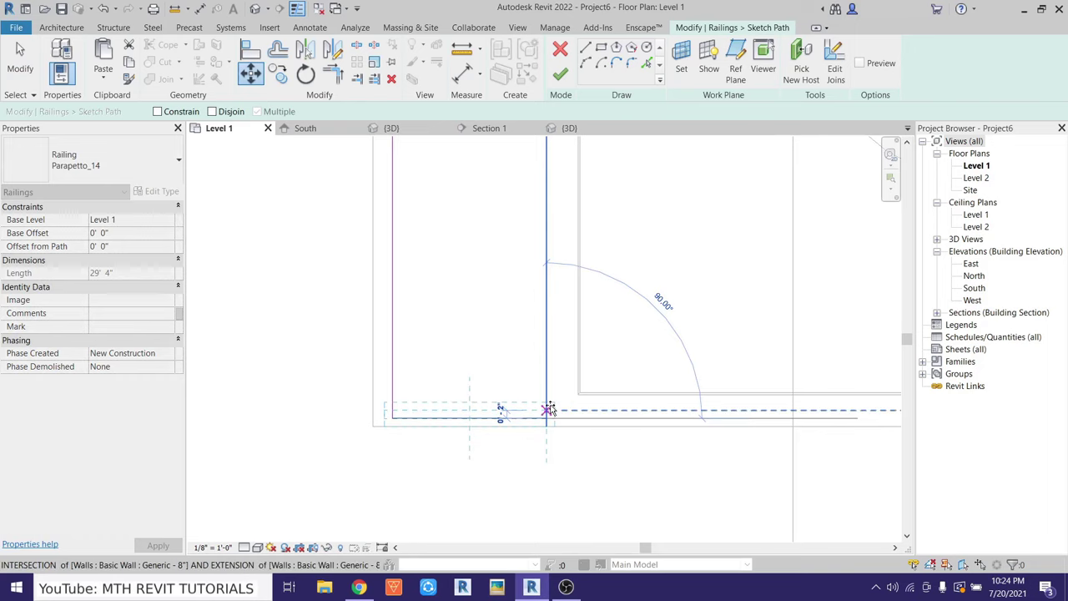
pyautogui.scroll(1, 552, 405)
pyautogui.scroll(1, 549, 407)
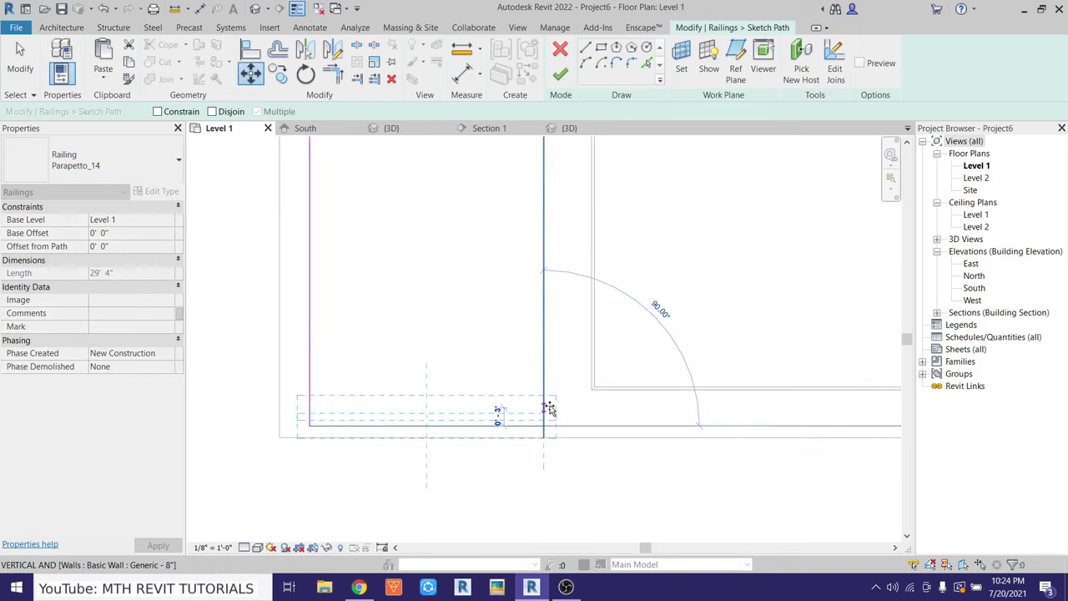
pyautogui.scroll(-2, 542, 406)
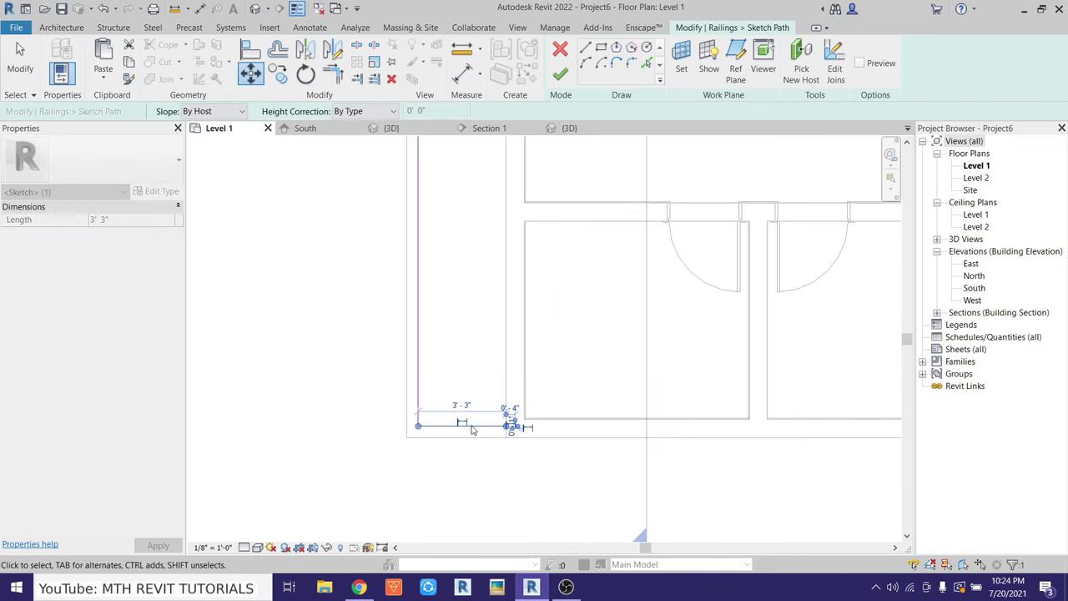
pyautogui.click(479, 427)
# Finish the 28' 4" railing path and orbit the 3D view to check the horizontal-bar railing
pyautogui.click(561, 75)
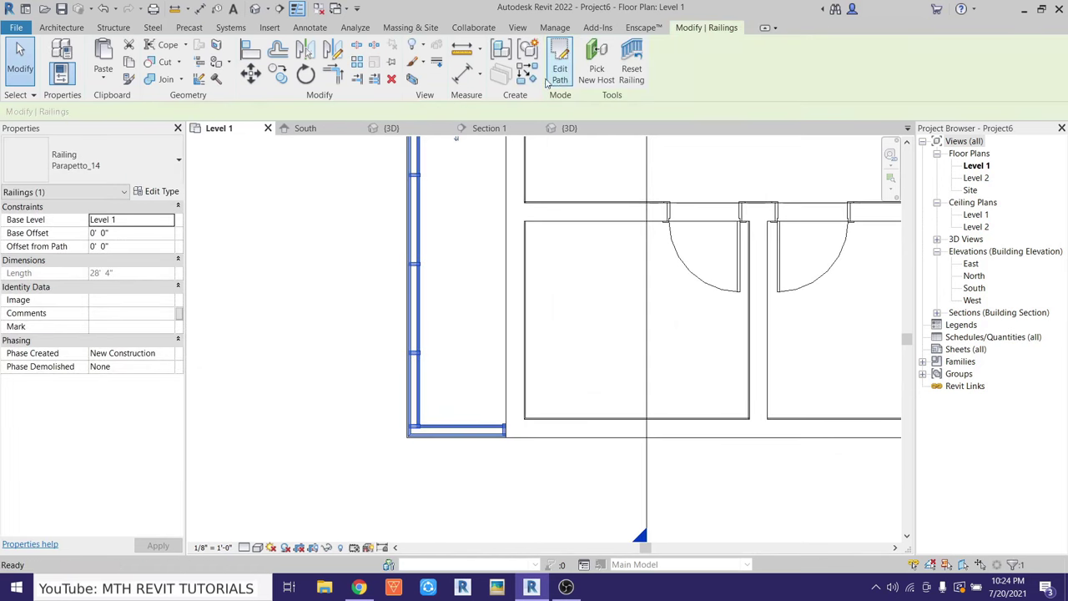
pyautogui.click(250, 10)
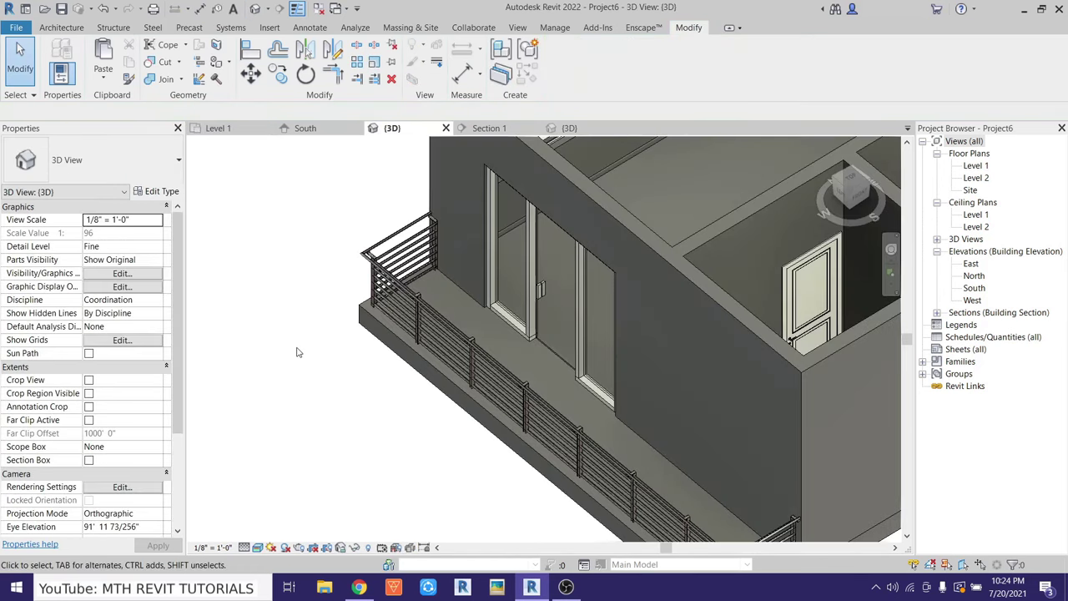
pyautogui.scroll(2, 697, 510)
pyautogui.moveTo(697, 510)
pyautogui.keyDown('shift'); pyautogui.mouseDown(button='middle')
pyautogui.moveTo(542, 353)
pyautogui.moveTo(468, 299)
pyautogui.moveTo(615, 257)
pyautogui.mouseUp(button='middle'); pyautogui.keyUp('shift')
pyautogui.scroll(-3, 542, 353)
pyautogui.scroll(-3, 615, 258)
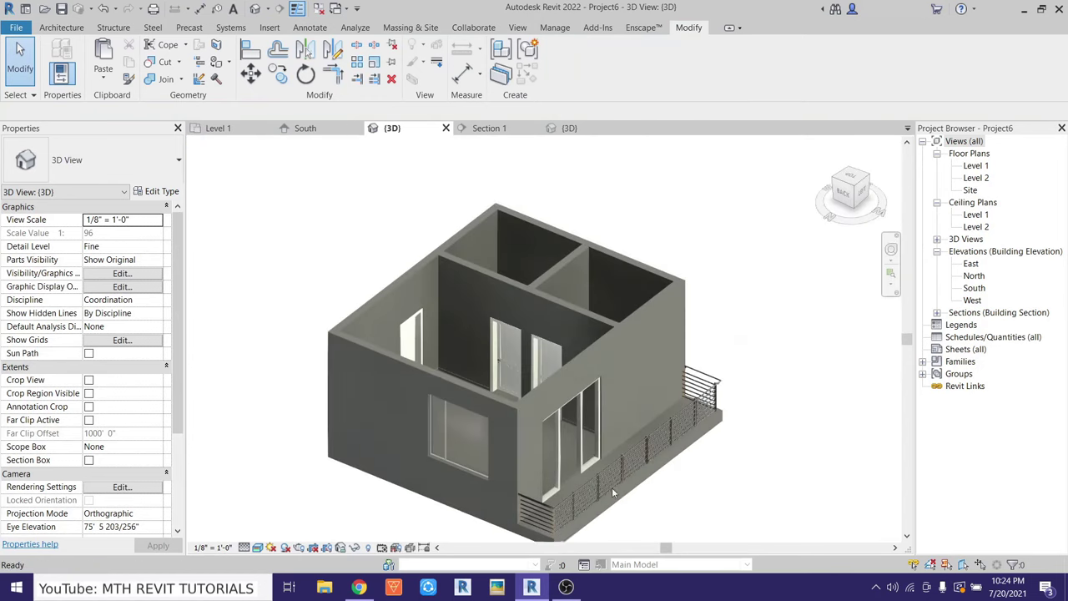
pyautogui.scroll(2, 500, 375)
pyautogui.moveTo(501, 375)
pyautogui.mouseDown(button='middle')
pyautogui.moveTo(553, 323)
pyautogui.moveTo(553, 392)
pyautogui.mouseUp(button='middle')
pyautogui.scroll(-3, 553, 322)
pyautogui.moveTo(575, 128)
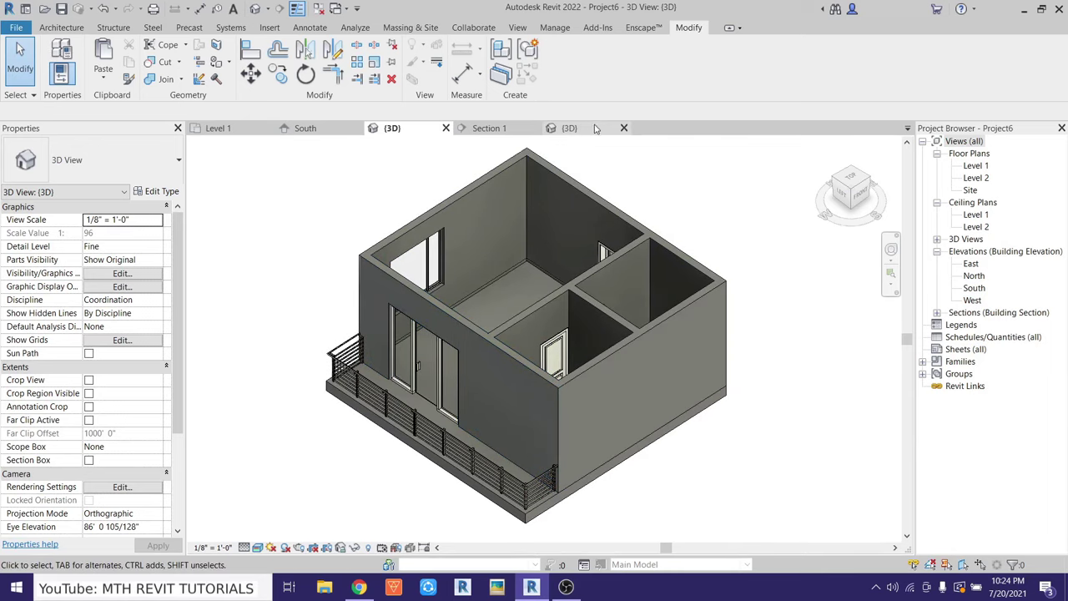
# Close all inactive views plus the extra second 3D view
pyautogui.click(319, 8)
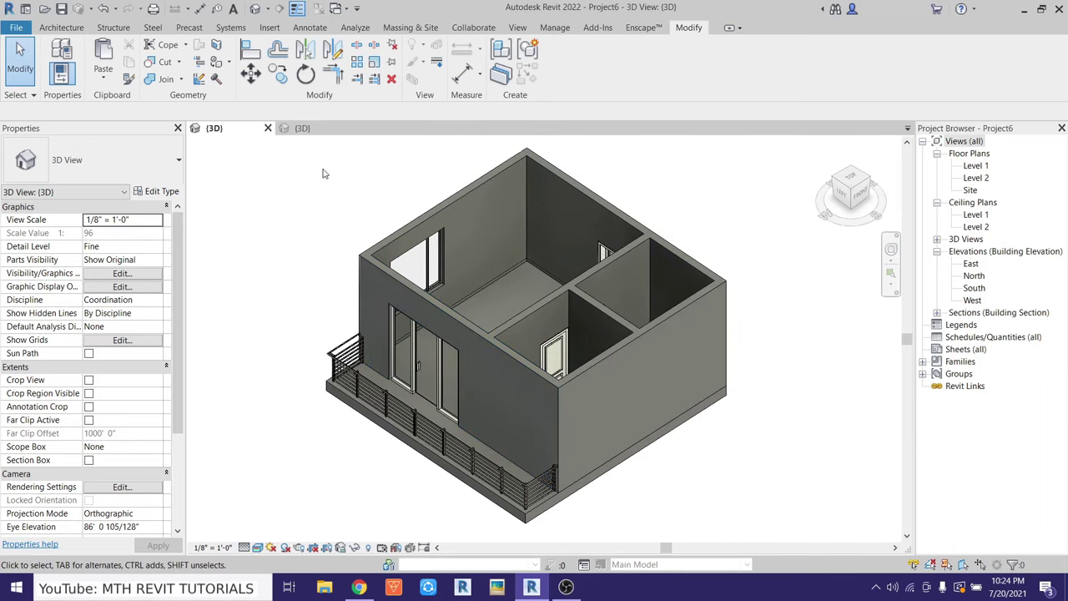
pyautogui.click(356, 128)
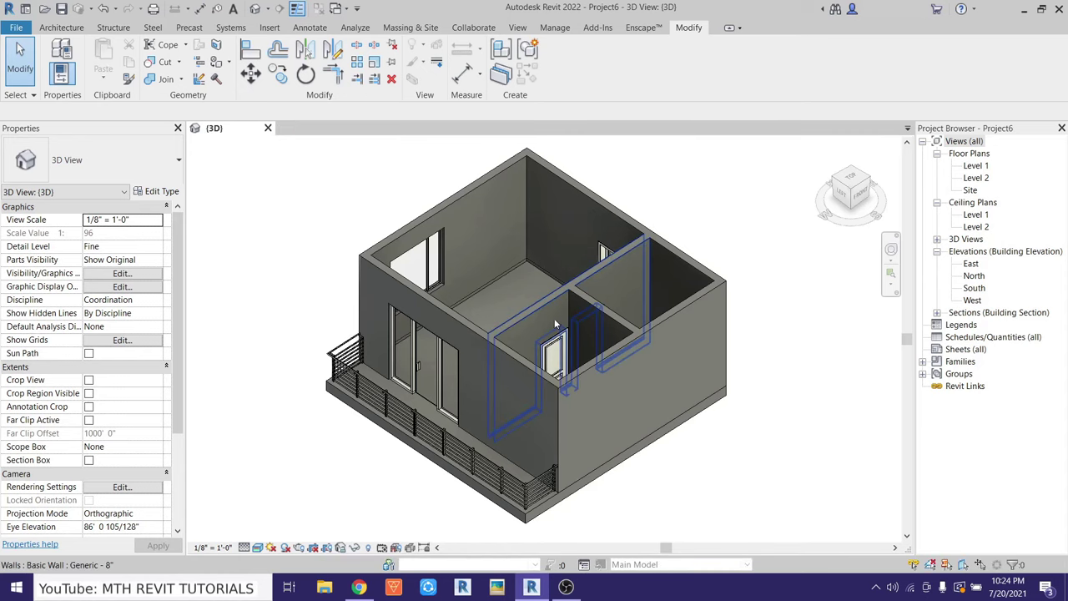
pyautogui.scroll(-3, 557, 332)
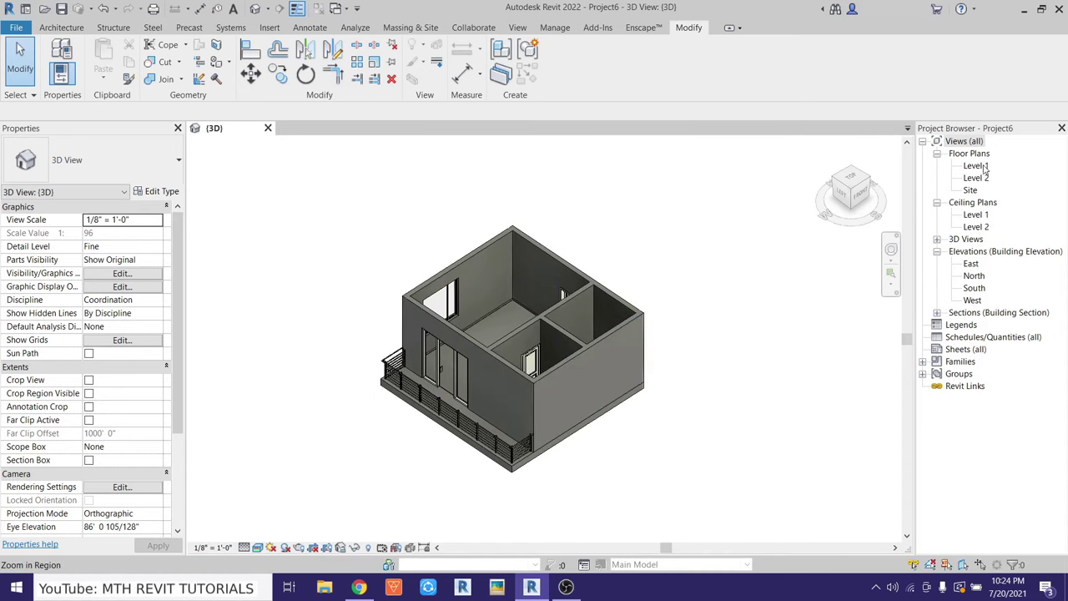
# Place a 2' x 4' ACT System ceiling over the large room in the Level 1 ceiling plan
pyautogui.doubleClick(978, 217)
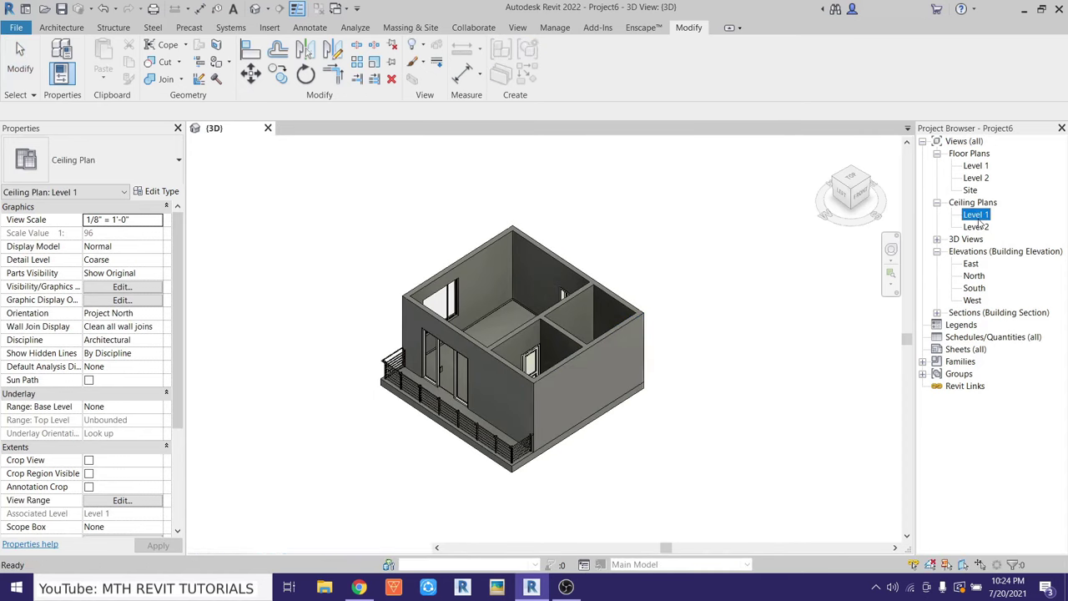
pyautogui.scroll(3, 511, 350)
pyautogui.scroll(2, 515, 317)
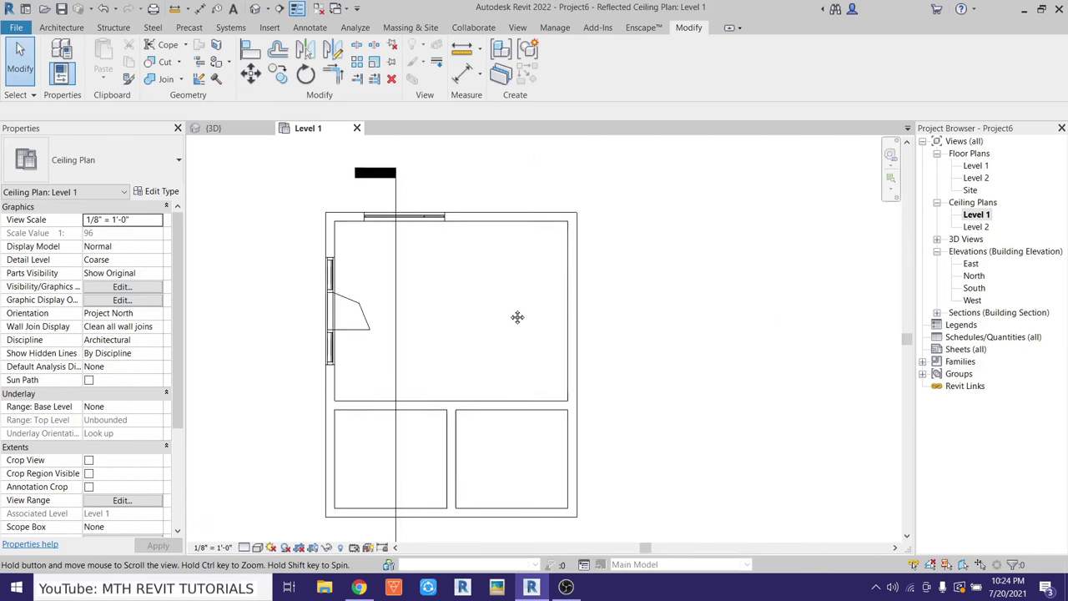
pyautogui.click(70, 29)
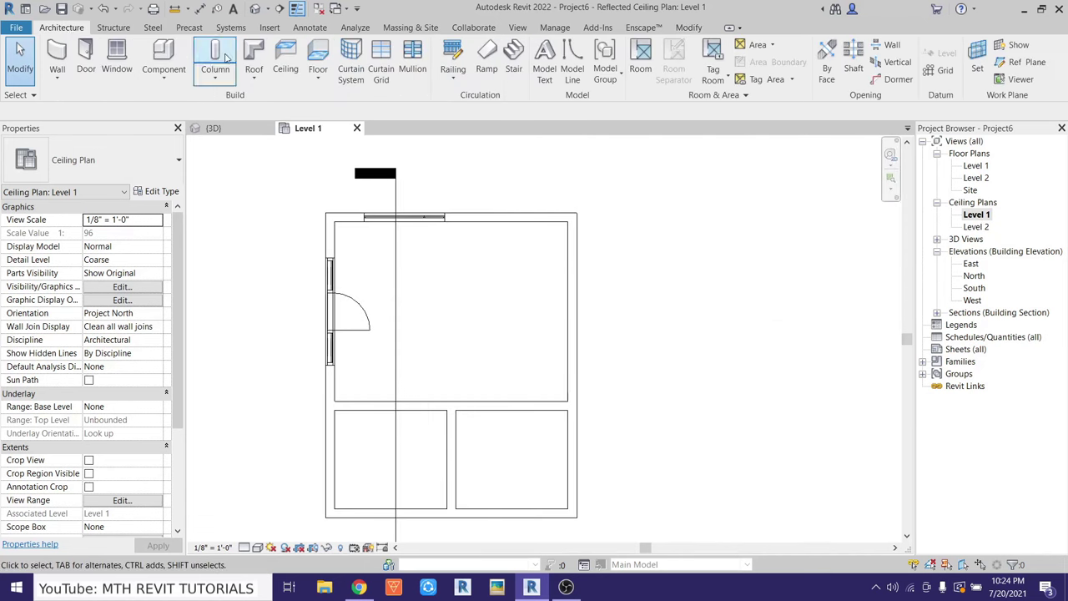
pyautogui.click(284, 56)
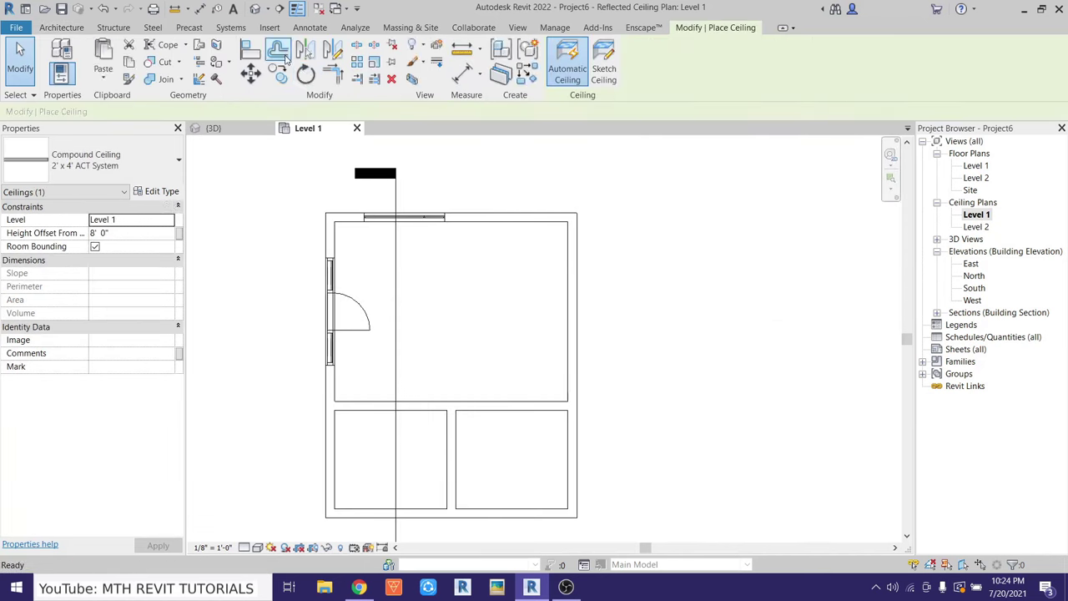
pyautogui.click(469, 279)
pyautogui.rightClick(618, 252)
pyautogui.click(658, 270)
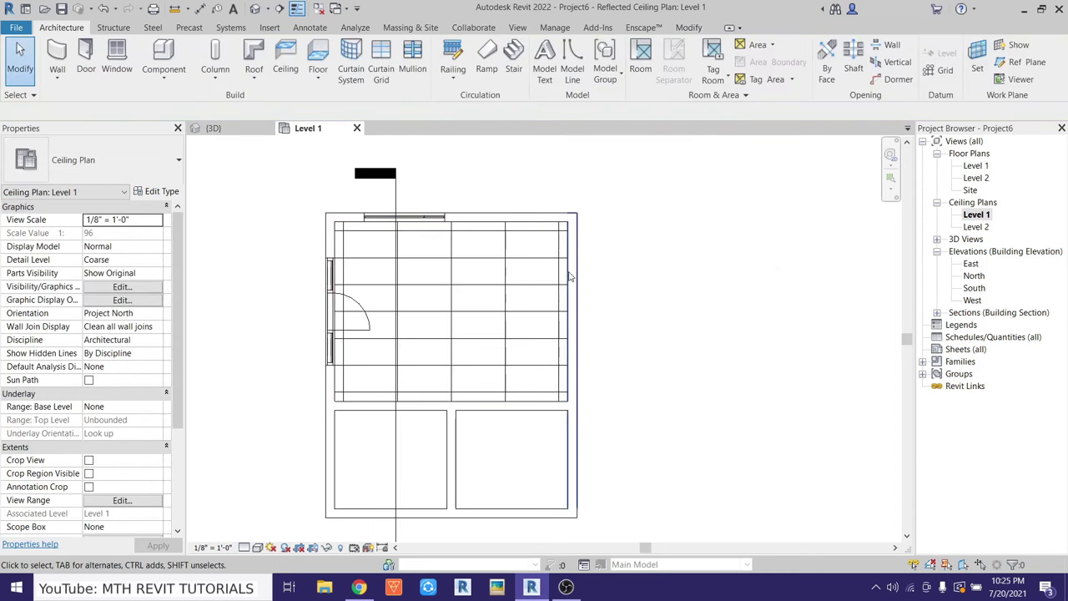
pyautogui.click(431, 263)
# Remove the ceiling type's acoustic tile finish layer and make its structure layer 2" thick
pyautogui.click(157, 191)
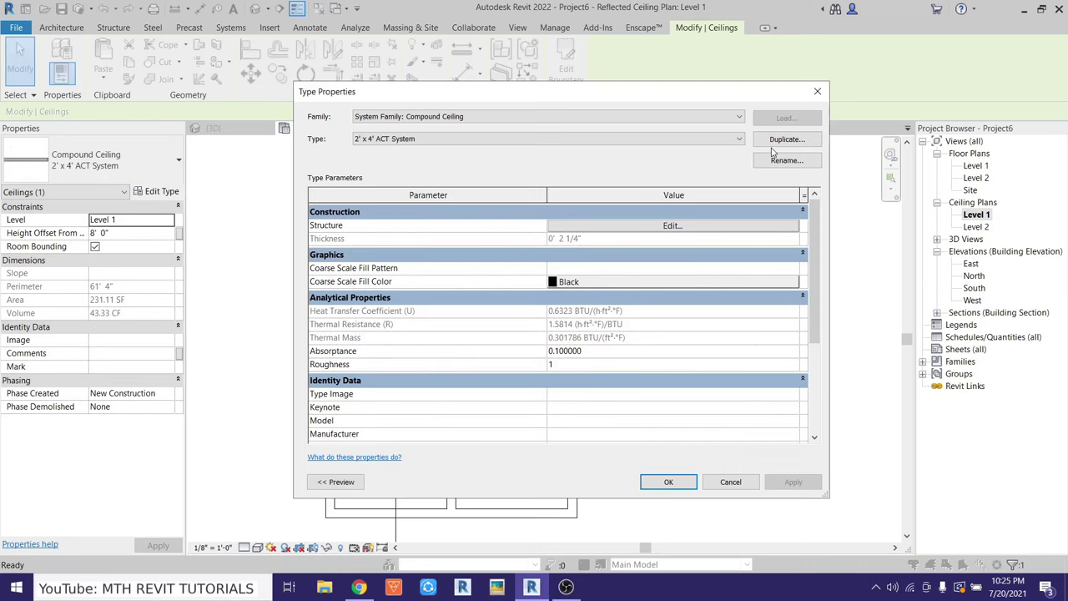
pyautogui.click(607, 227)
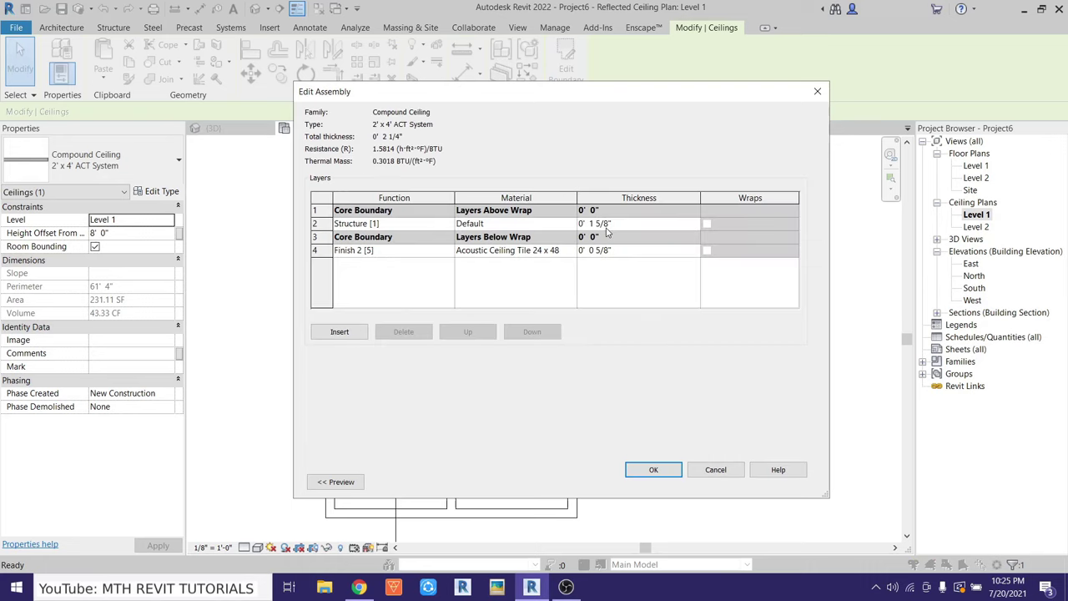
pyautogui.click(382, 335)
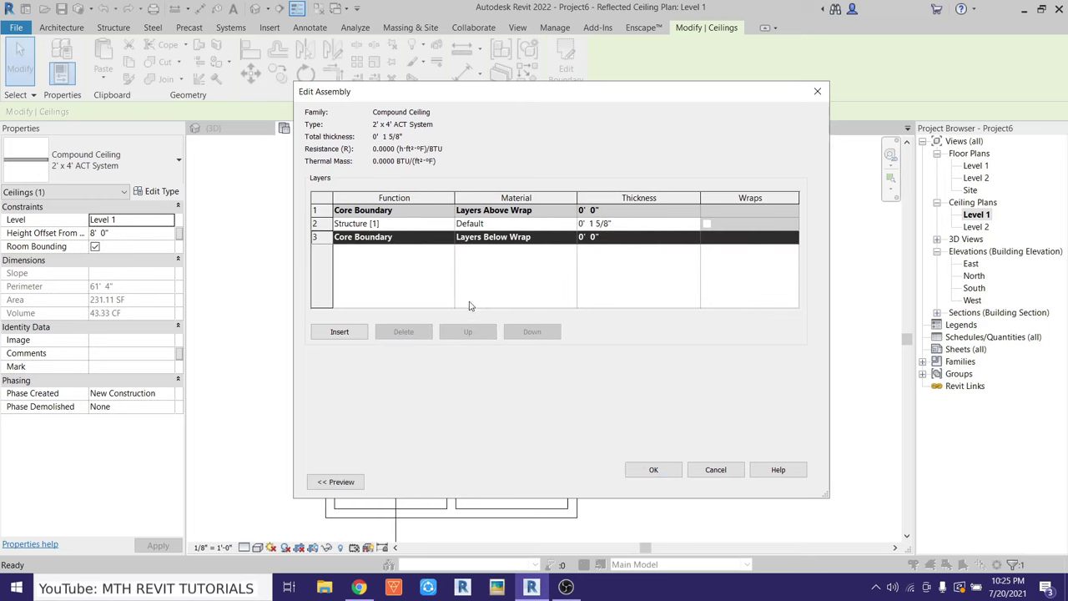
pyautogui.click(651, 224)
pyautogui.write('2')
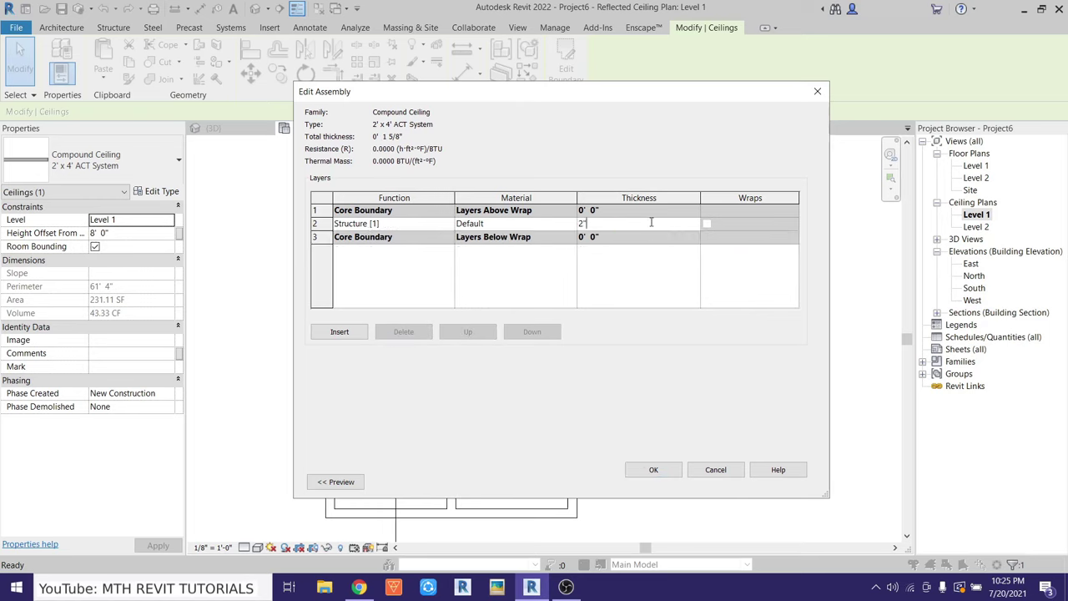
pyautogui.click(653, 472)
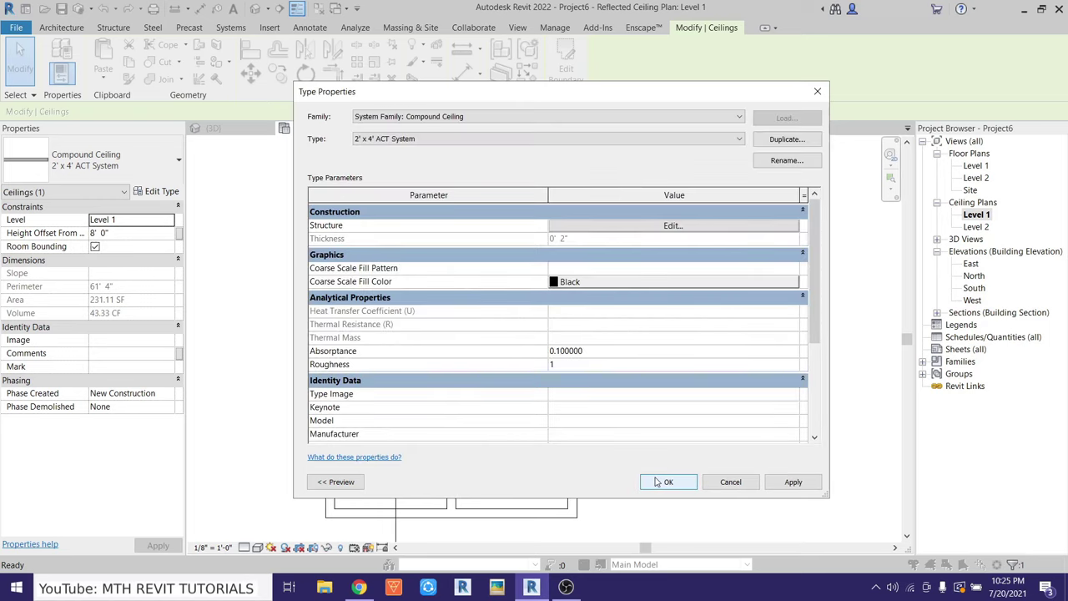
pyautogui.click(656, 483)
pyautogui.write('9')
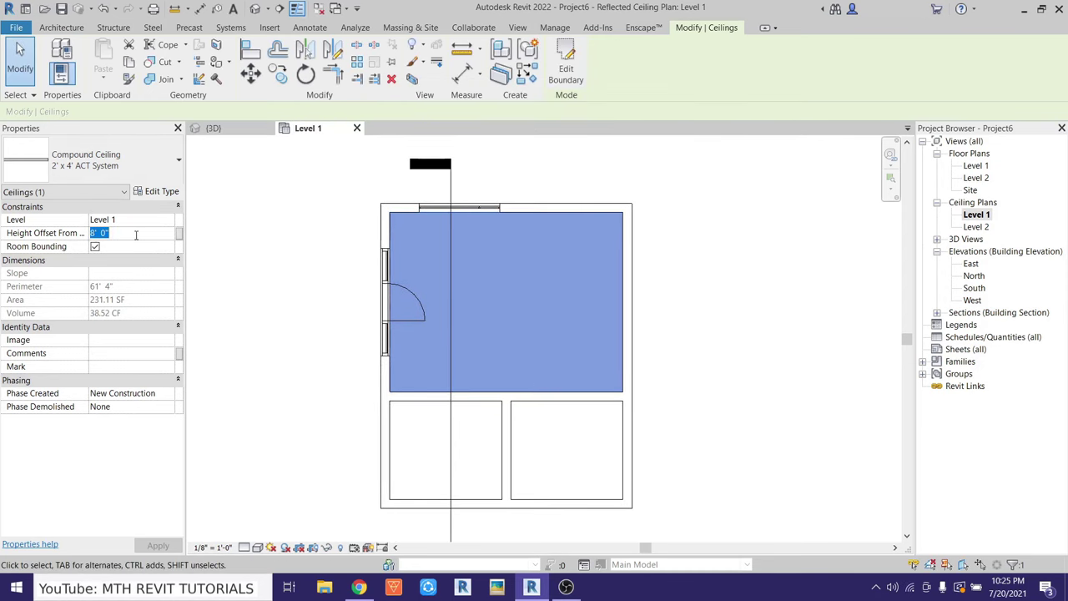
pyautogui.click(303, 315)
pyautogui.click(213, 128)
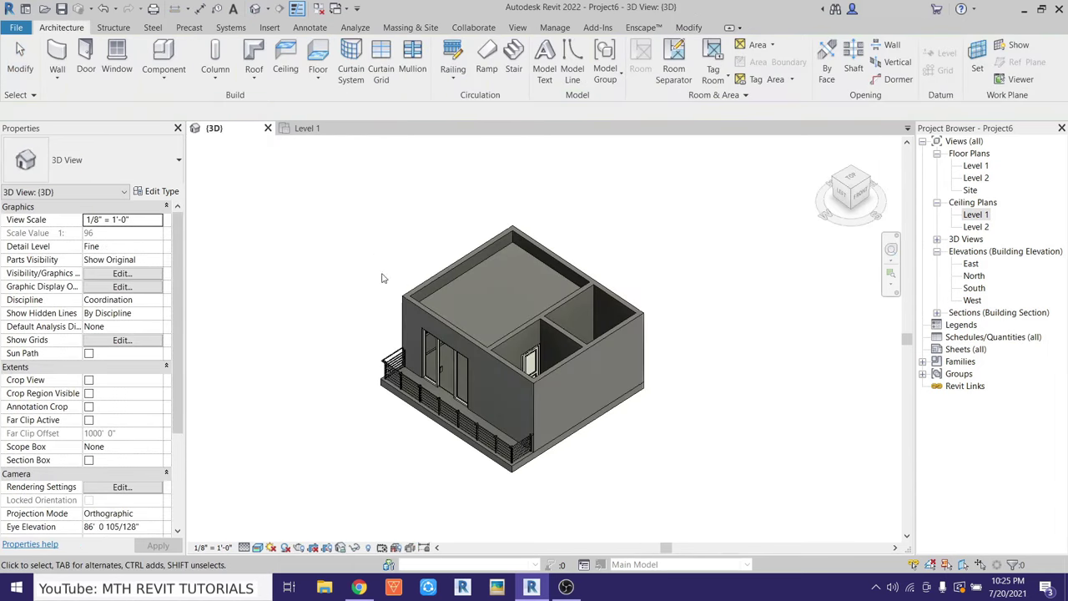
# Duplicate the balcony floor's type as Generic - 6" with a 6" structure layer and apply it
pyautogui.scroll(2, 517, 491)
pyautogui.click(544, 451)
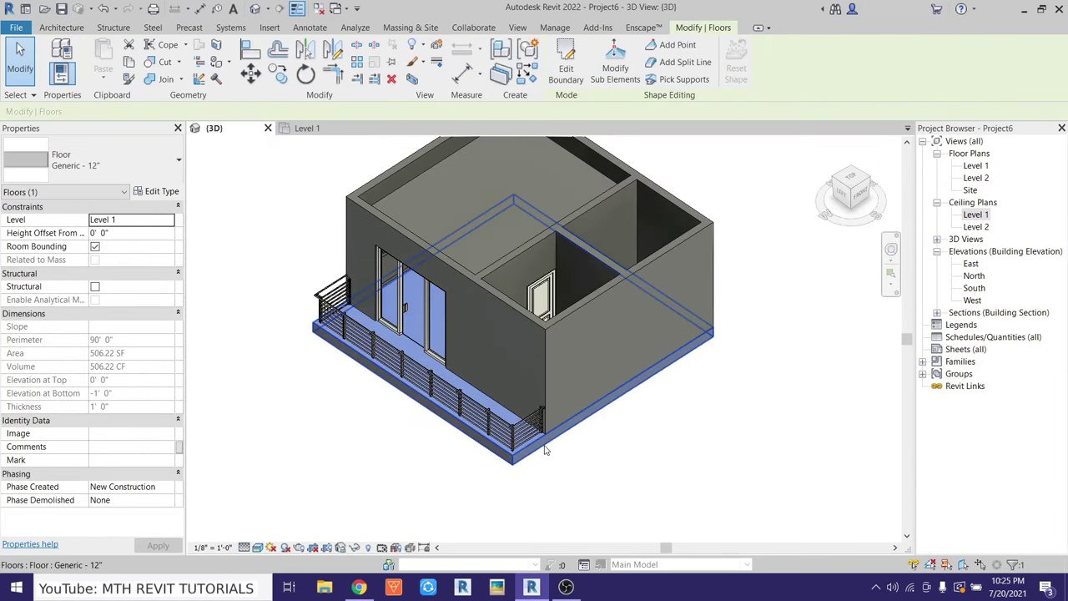
pyautogui.click(175, 193)
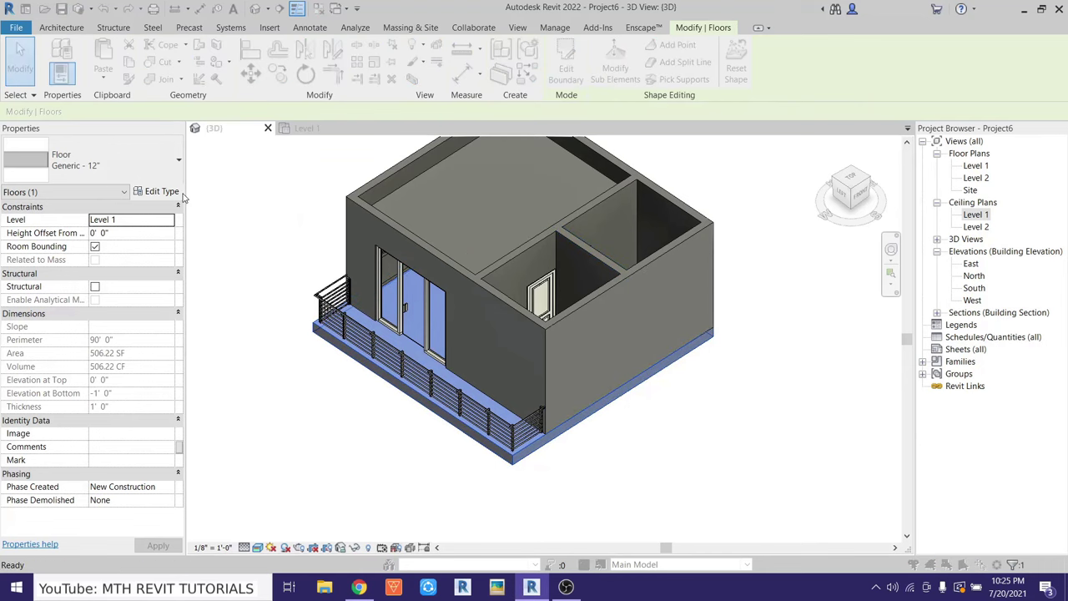
pyautogui.click(759, 141)
pyautogui.write('Generic - 6"')
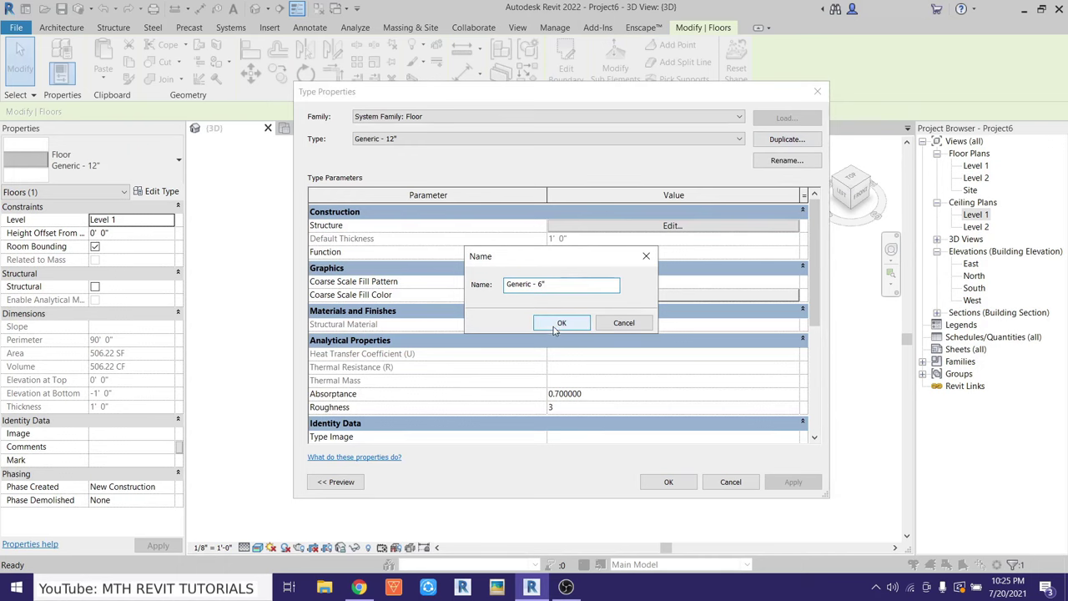
pyautogui.click(554, 327)
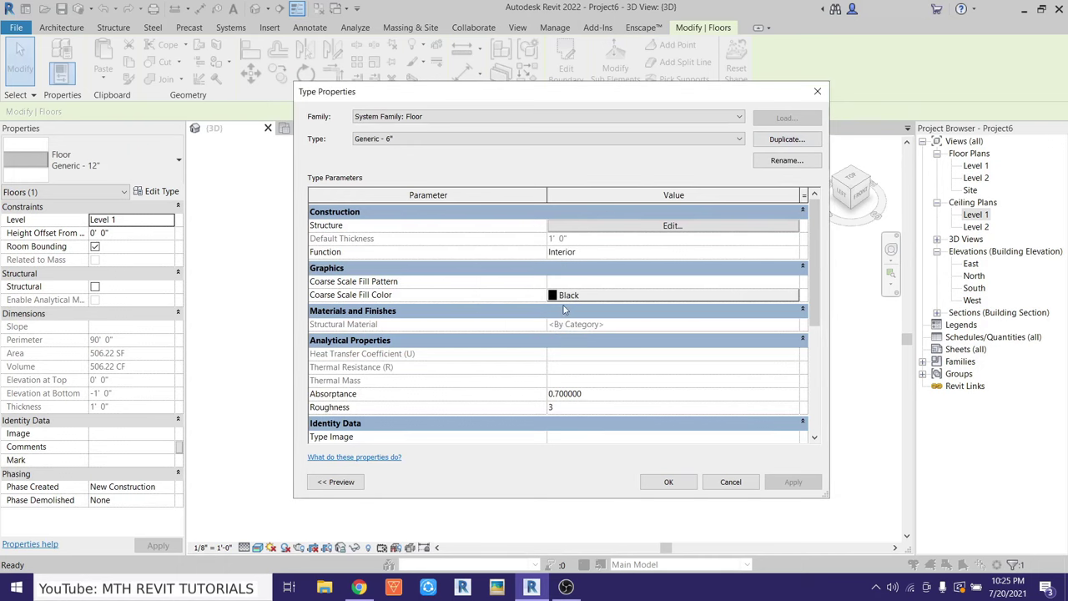
pyautogui.click(575, 227)
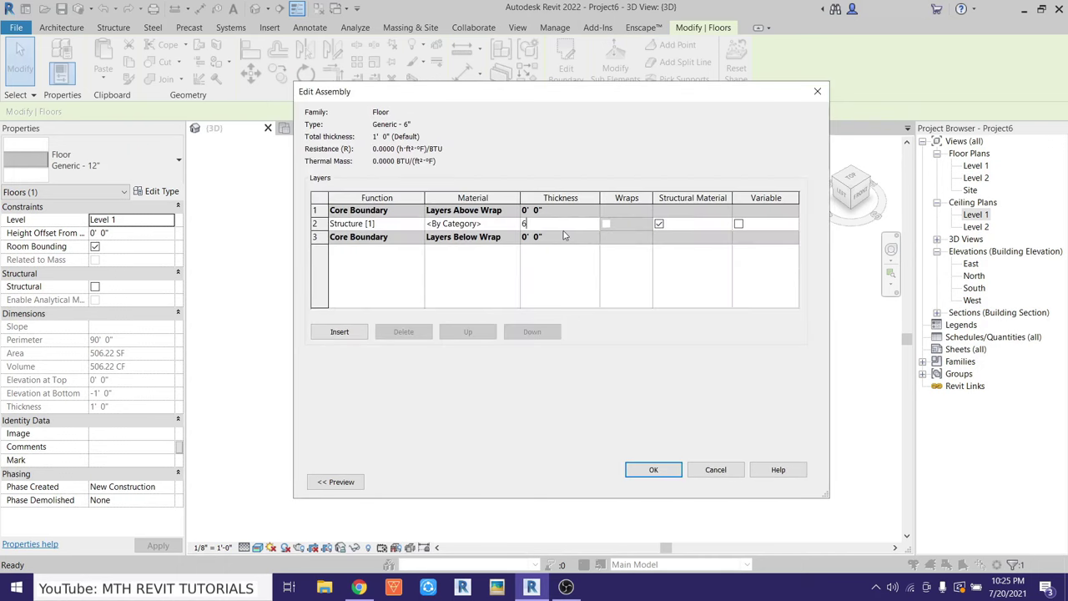
pyautogui.click(653, 469)
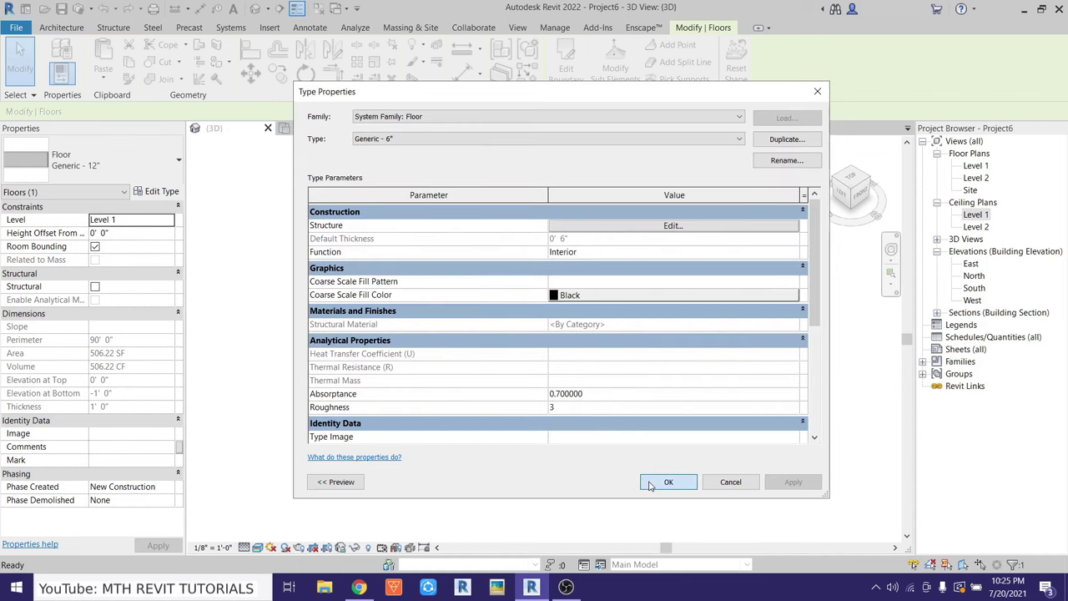
pyautogui.click(669, 483)
pyautogui.press('Escape')
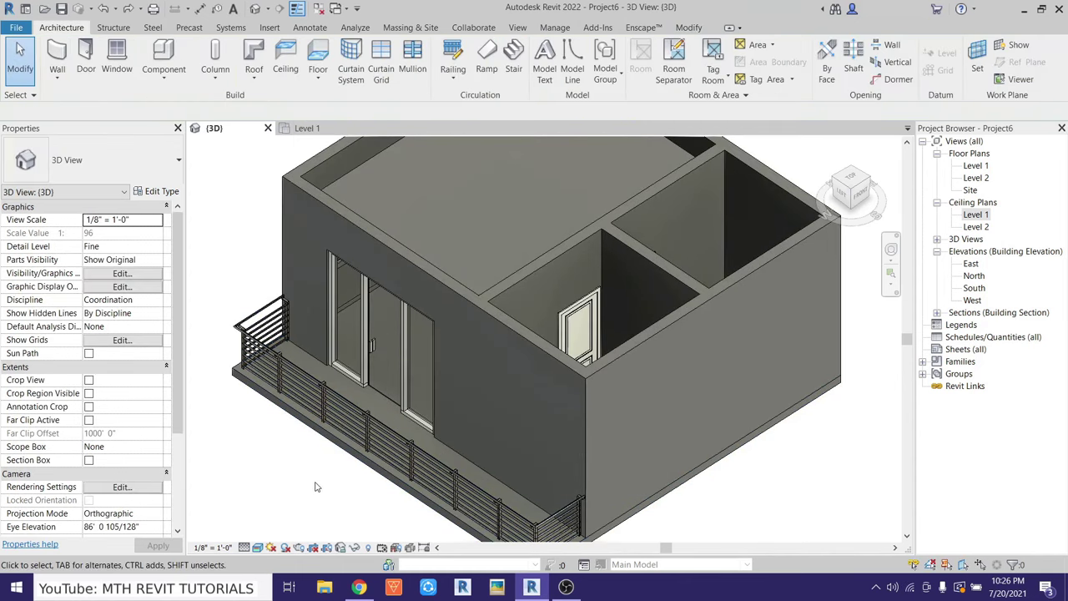
# Paste the Generic - 6" floor slab aligned onto Level 2 and orbit to check the roof slab
pyautogui.scroll(-2, 393, 385)
pyautogui.moveTo(393, 385)
pyautogui.mouseDown(button='middle')
pyautogui.moveTo(405, 382)
pyautogui.moveTo(408, 402)
pyautogui.mouseUp(button='middle')
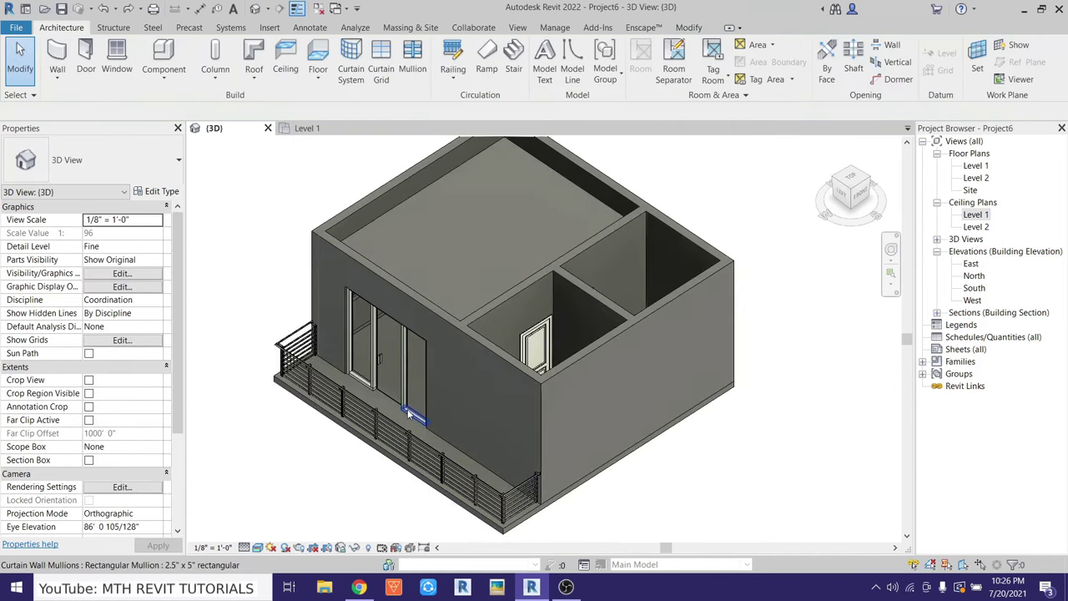
pyautogui.click(472, 518)
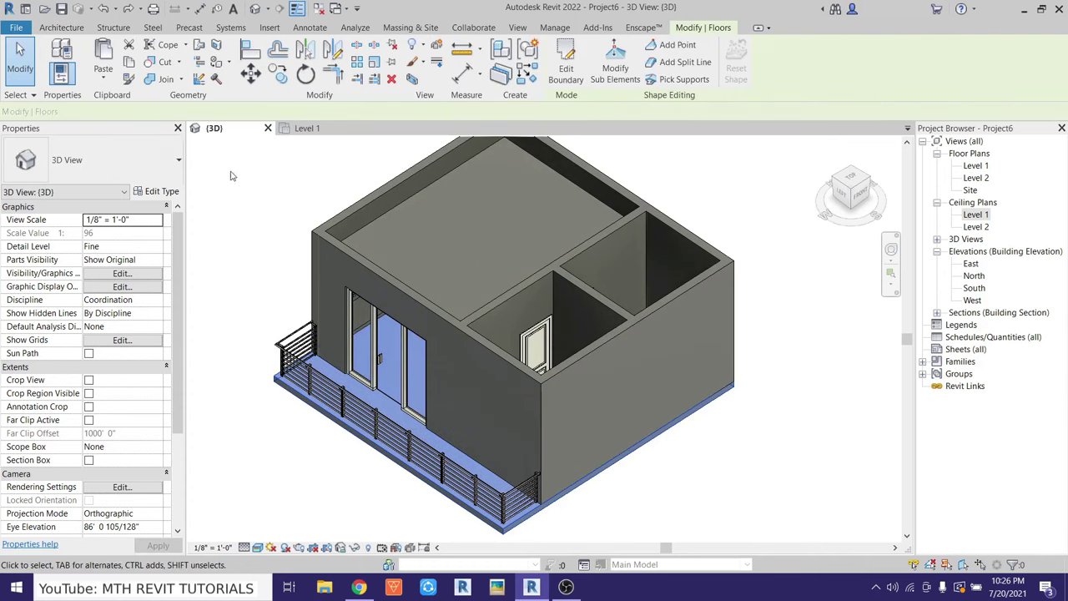
pyautogui.click(104, 80)
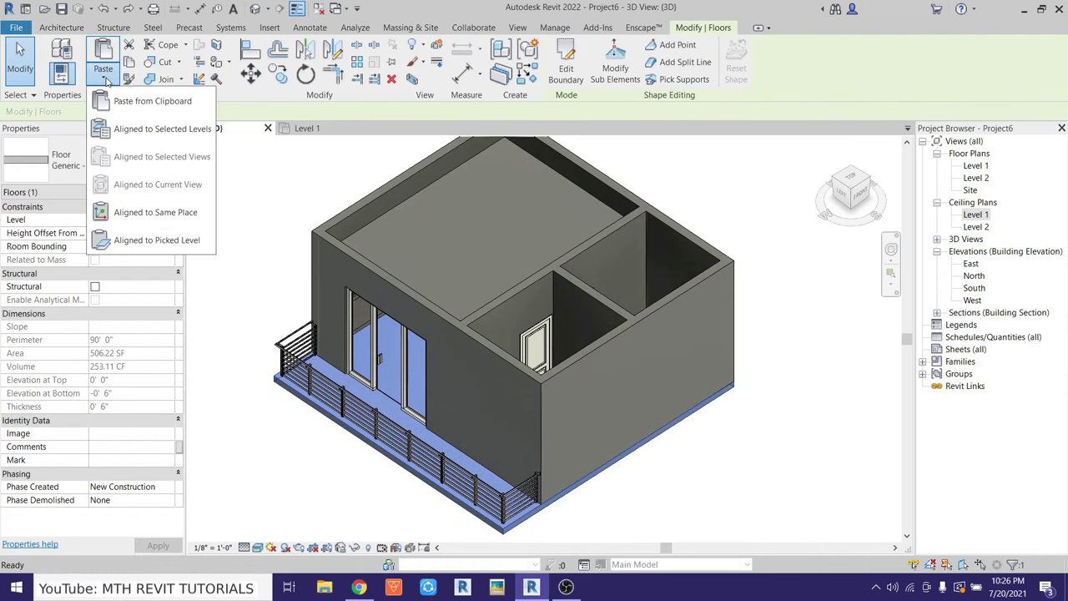
pyautogui.click(146, 136)
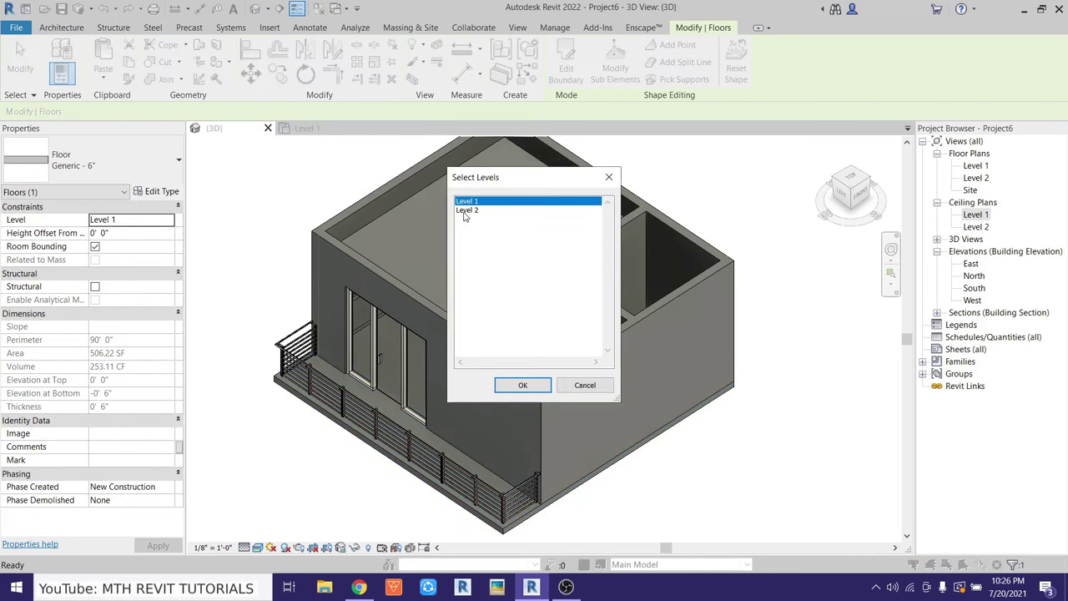
pyautogui.doubleClick(466, 211)
pyautogui.moveTo(463, 239)
pyautogui.keyDown('shift'); pyautogui.mouseDown(button='middle')
pyautogui.moveTo(526, 369)
pyautogui.moveTo(480, 347)
pyautogui.moveTo(389, 361)
pyautogui.moveTo(359, 296)
pyautogui.moveTo(665, 350)
pyautogui.moveTo(567, 314)
pyautogui.mouseUp(button='middle'); pyautogui.keyUp('shift')
pyautogui.click(665, 351)
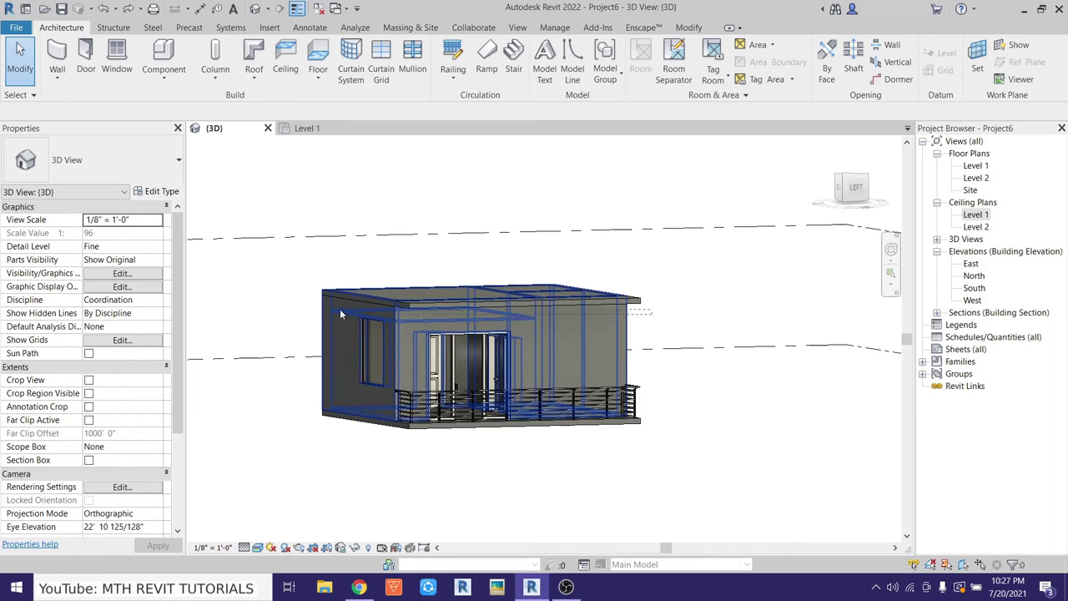
# Crossing-select the house from the side and filter the selection to walls only
pyautogui.moveTo(651, 309); pyautogui.dragTo(305, 313)
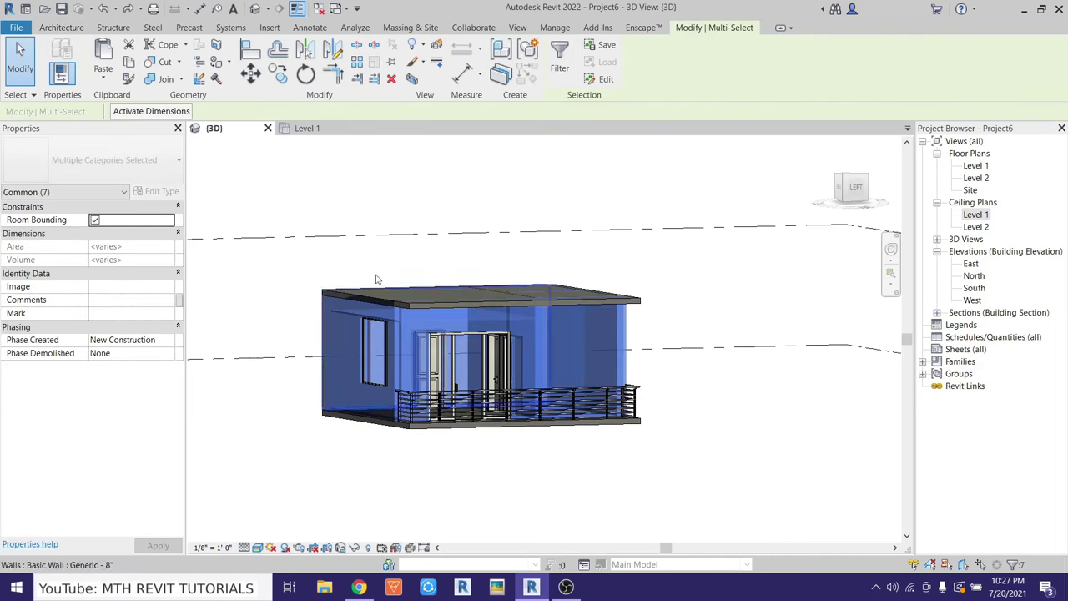
pyautogui.click(559, 73)
pyautogui.click(607, 228)
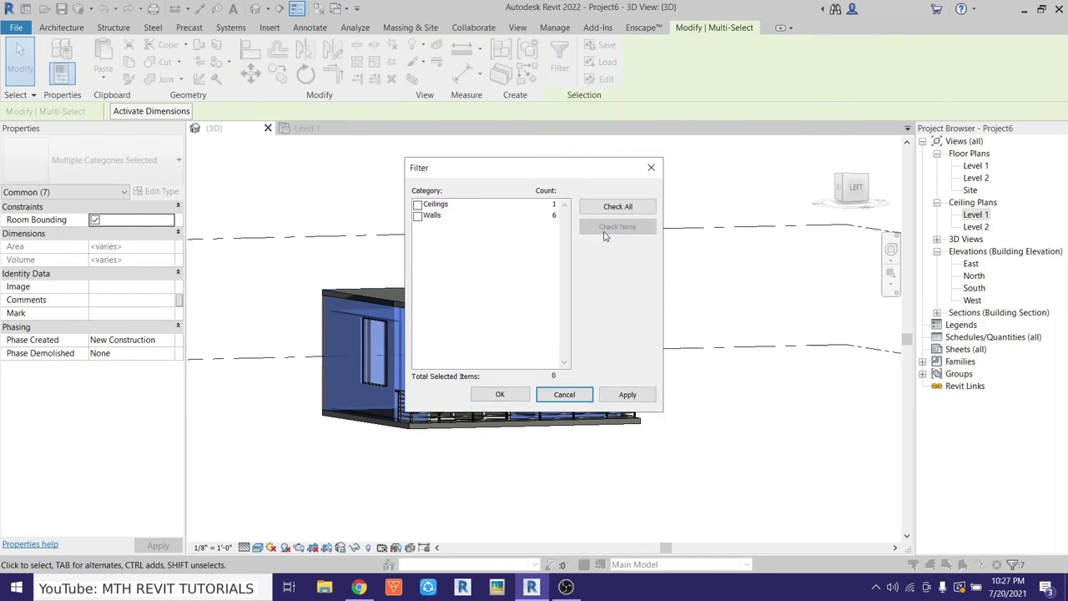
pyautogui.click(417, 216)
pyautogui.click(499, 396)
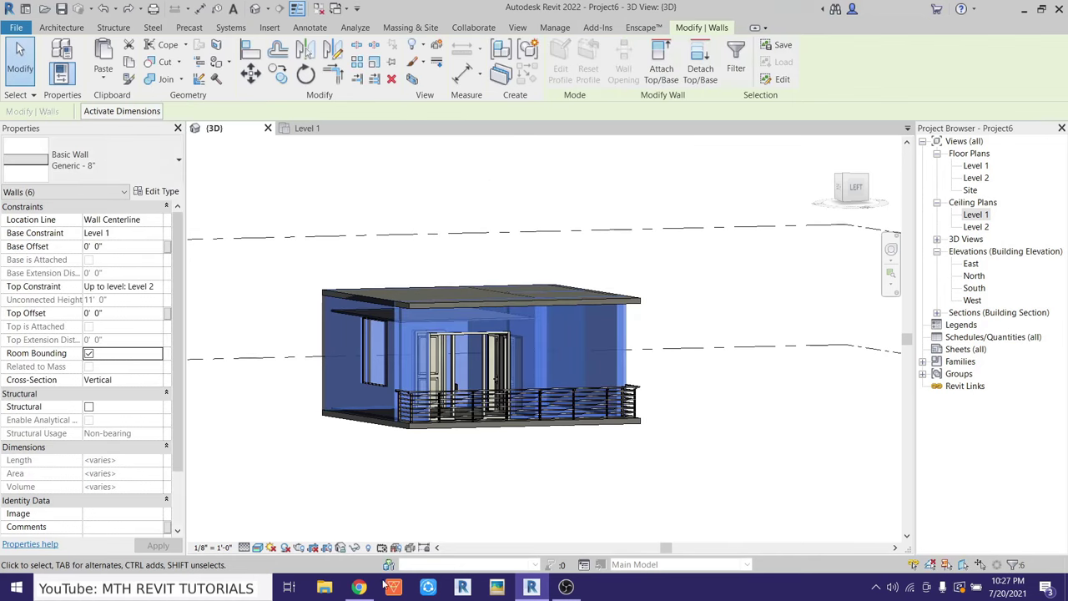
# Attach the six Generic - 8" walls' tops to the Level 2 slab
pyautogui.click(661, 73)
pyautogui.click(524, 299)
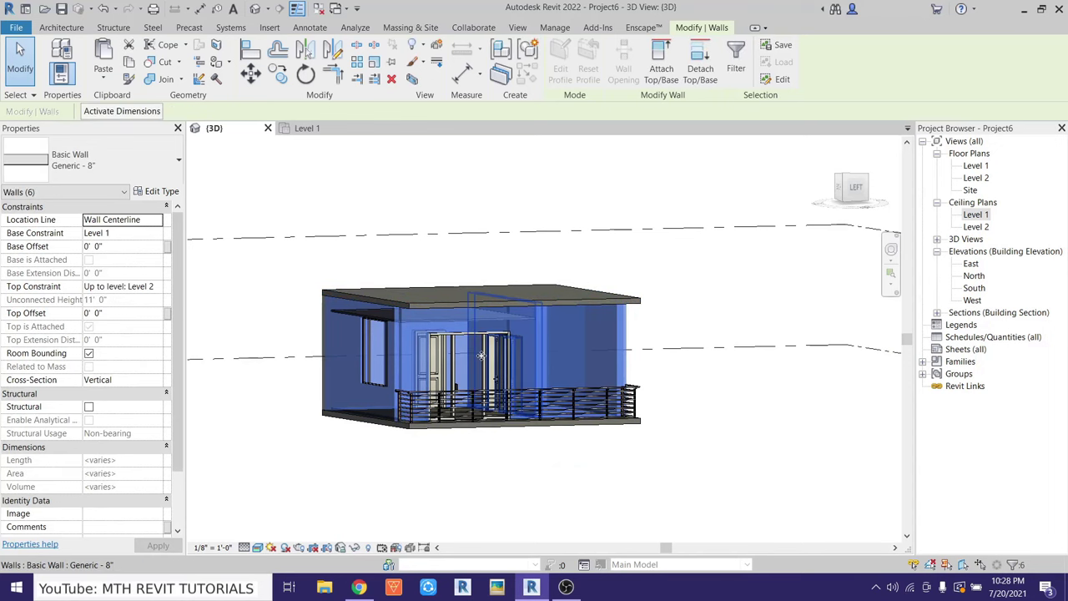
pyautogui.moveTo(481, 453)
pyautogui.keyDown('shift'); pyautogui.mouseDown(button='middle')
pyautogui.moveTo(538, 493)
pyautogui.moveTo(516, 392)
pyautogui.mouseUp(button='middle'); pyautogui.keyUp('shift')
pyautogui.click(543, 473)
# Trim the Level 2 slab's boundary to the wall face and attach the walls beneath to it
pyautogui.click(544, 473)
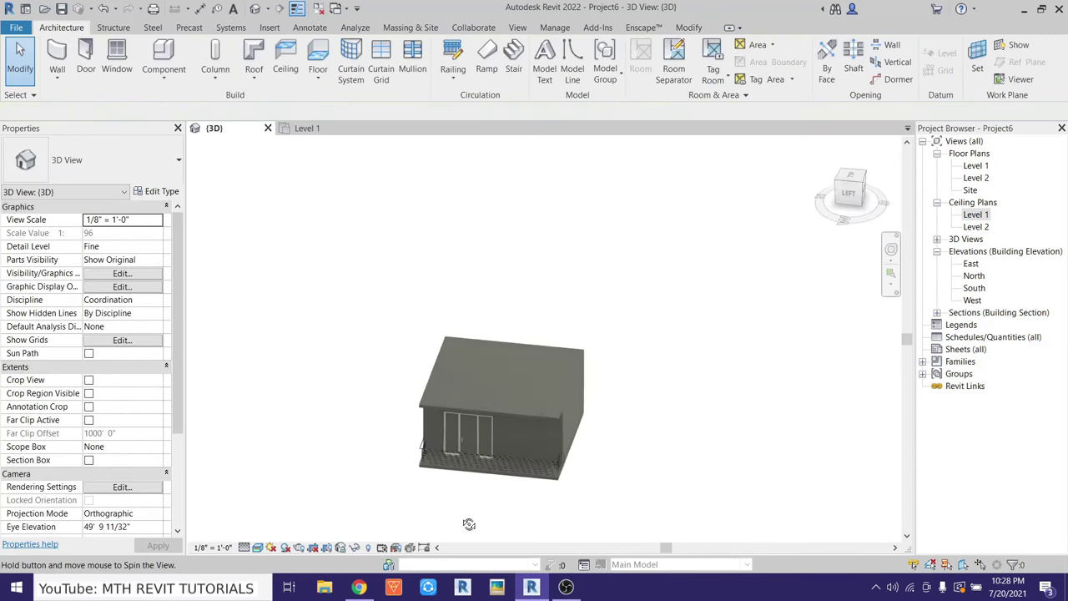
pyautogui.click(516, 392)
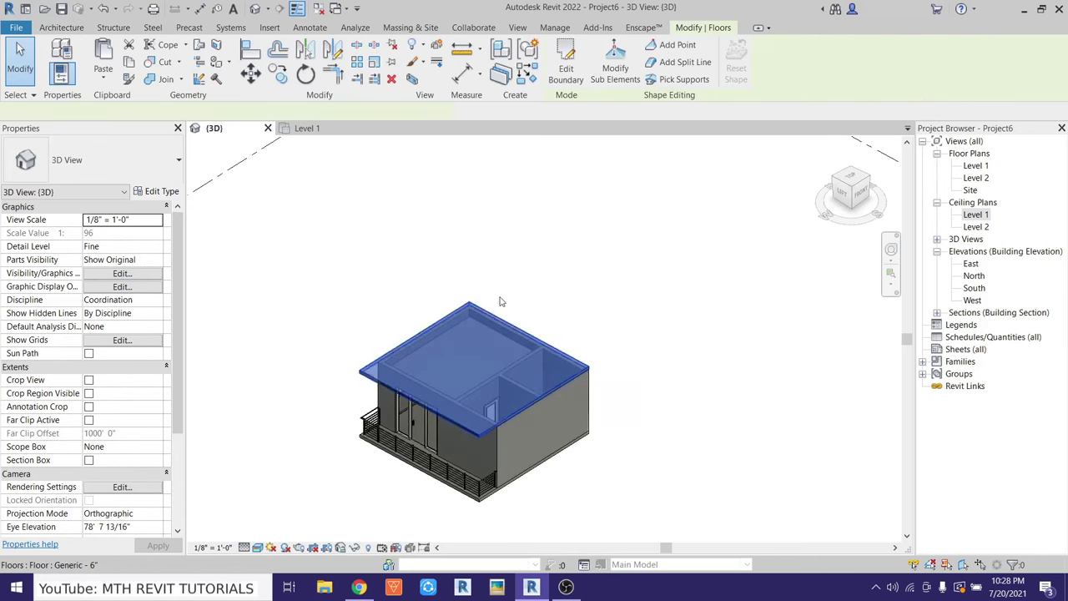
pyautogui.click(565, 63)
pyautogui.scroll(3, 437, 347)
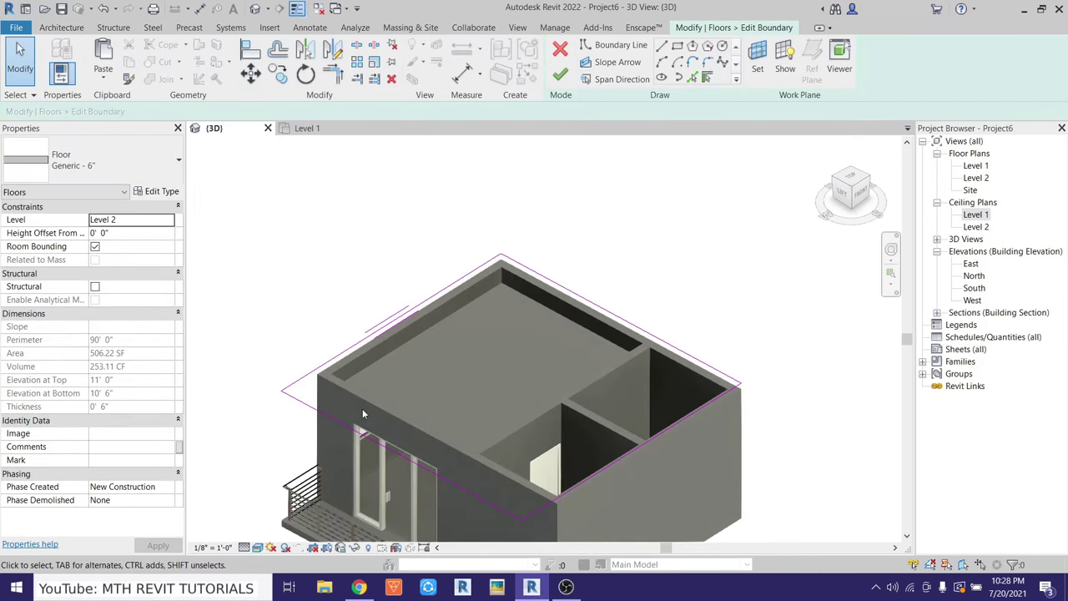
pyautogui.moveTo(364, 412); pyautogui.dragTo(363, 401)
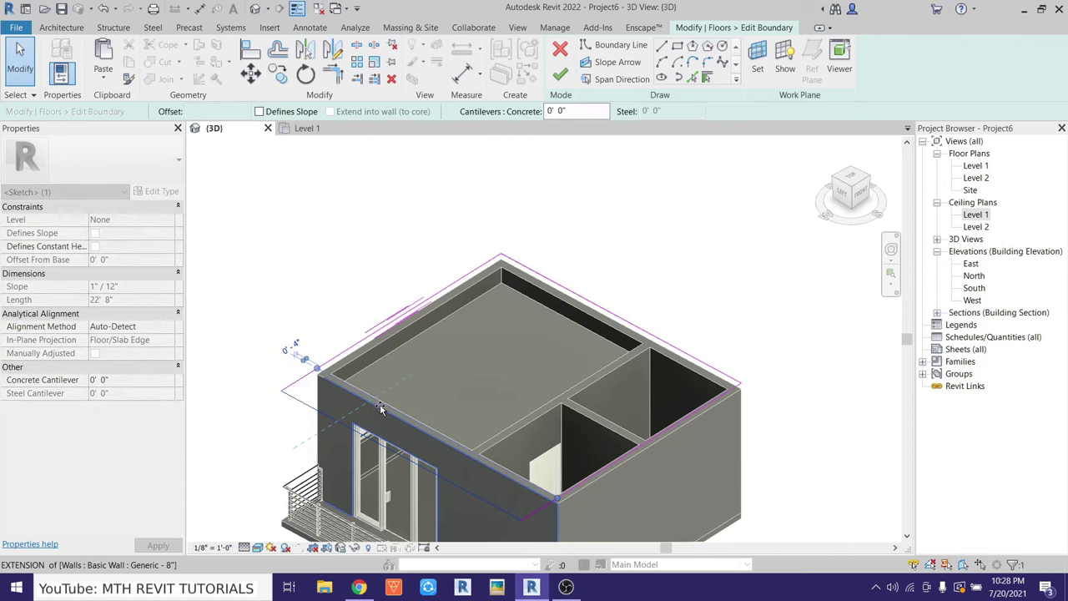
pyautogui.click(557, 71)
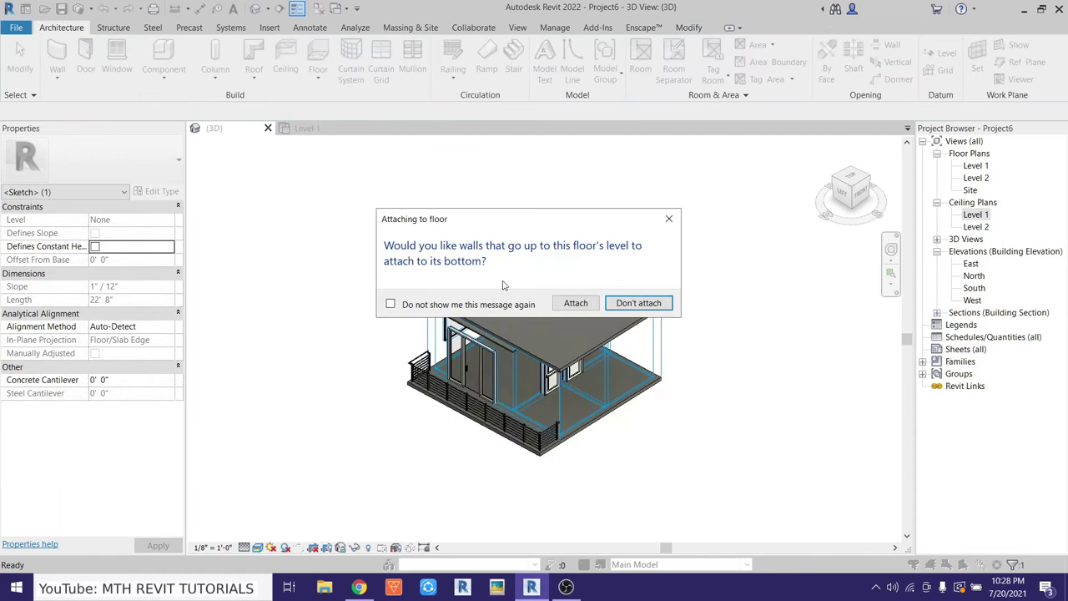
pyautogui.click(576, 304)
pyautogui.scroll(2, 342, 442)
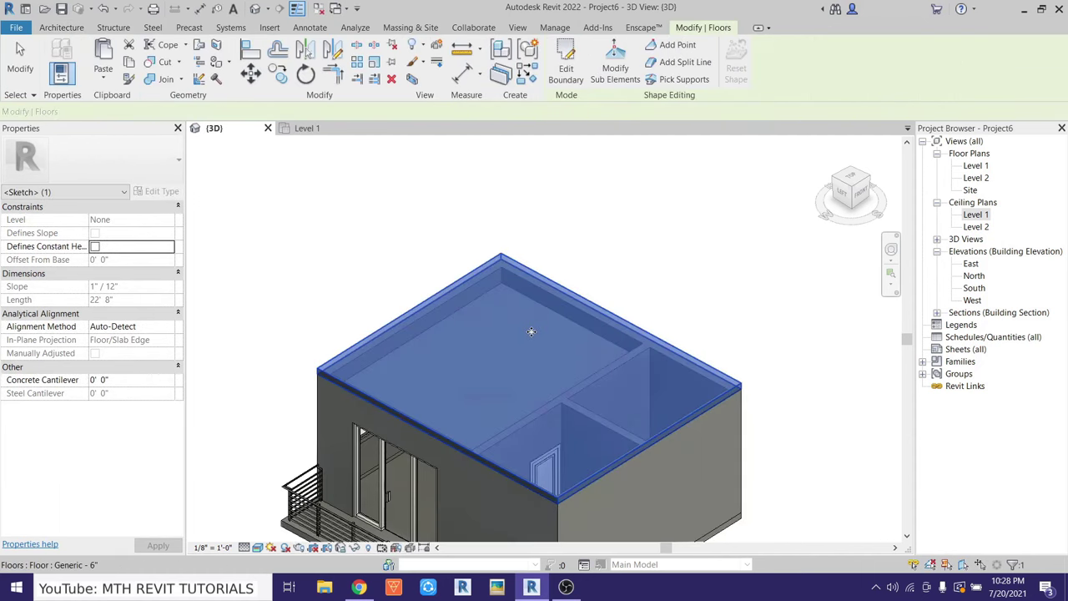
pyautogui.scroll(4, 342, 442)
pyautogui.scroll(-3, 342, 442)
pyautogui.scroll(-3, 385, 294)
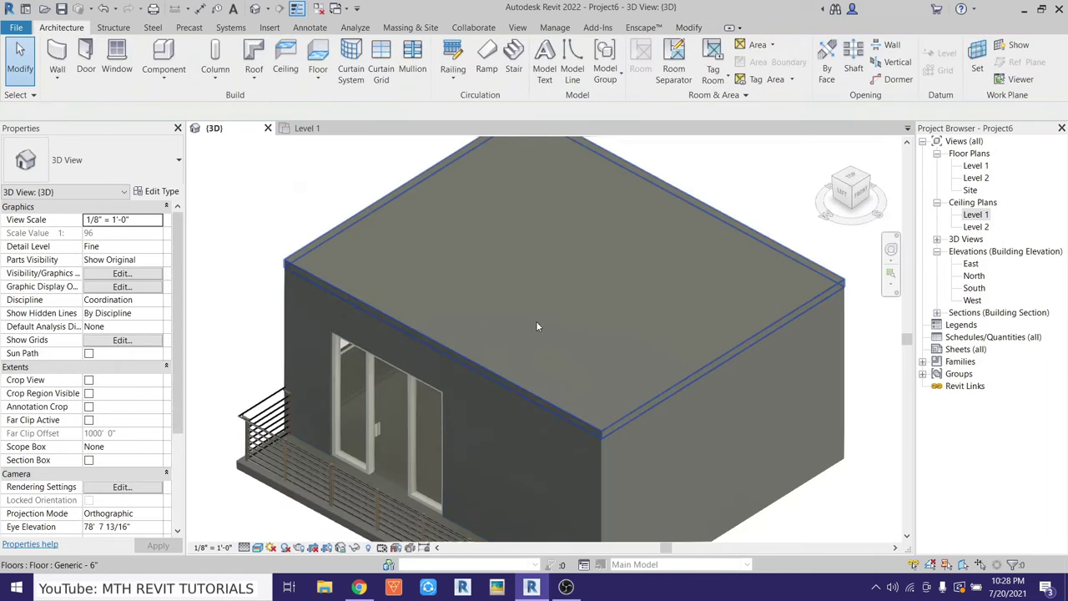
# Hide the Level 2 slab and the large room's ceiling in the 3D view to open the top
pyautogui.click(518, 325)
pyautogui.rightClick(518, 326)
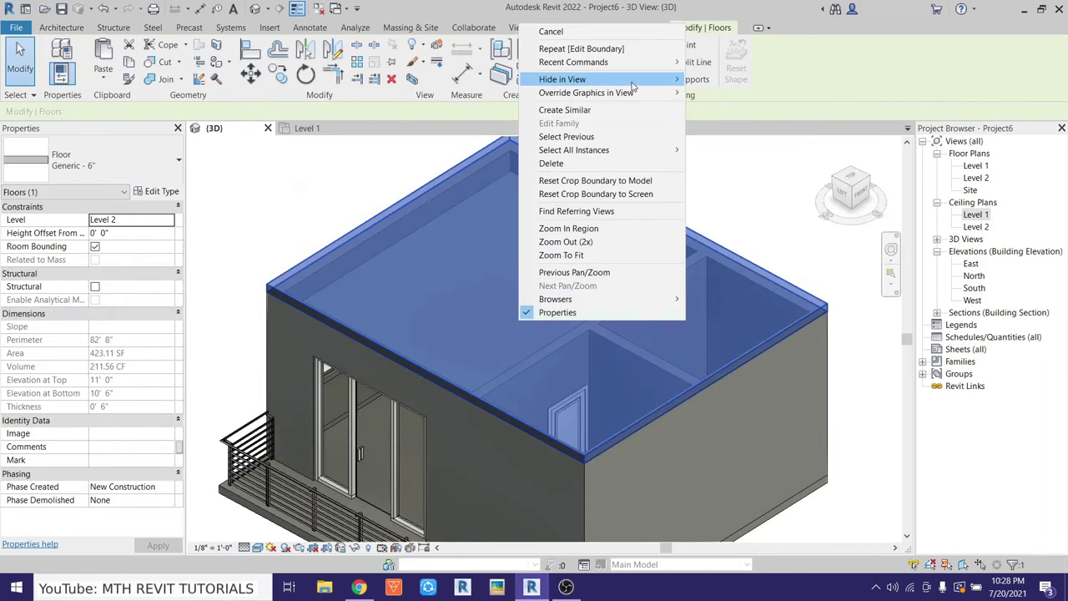
pyautogui.click(709, 77)
pyautogui.rightClick(560, 228)
pyautogui.moveTo(604, 287)
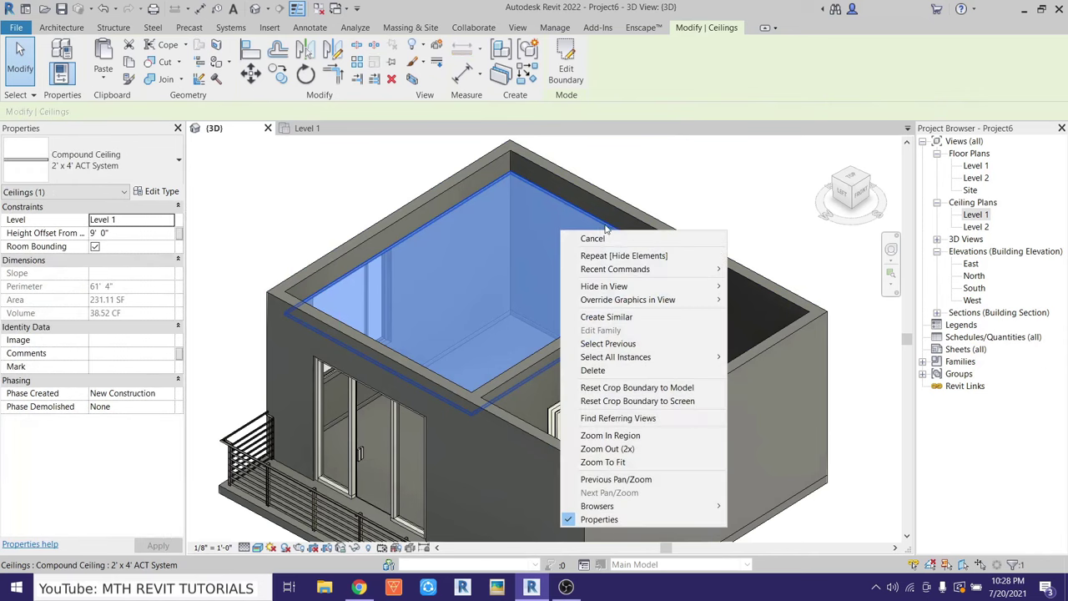
pyautogui.click(755, 299)
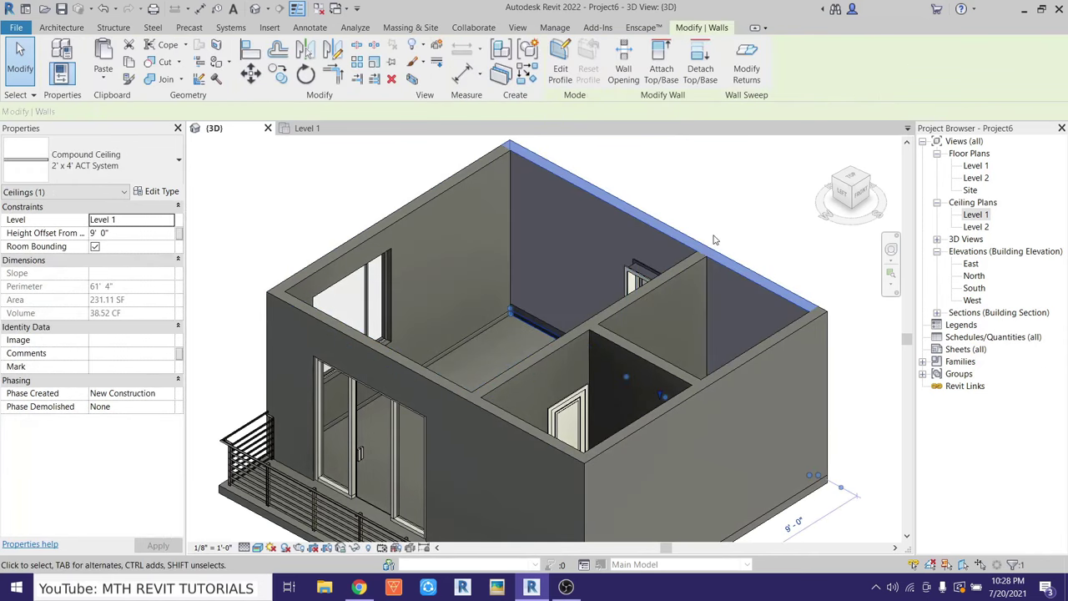
pyautogui.scroll(-3, 642, 321)
pyautogui.moveTo(618, 325)
pyautogui.keyDown('shift'); pyautogui.mouseDown(button='middle')
pyautogui.moveTo(642, 322)
pyautogui.moveTo(584, 333)
pyautogui.mouseUp(button='middle'); pyautogui.keyUp('shift')
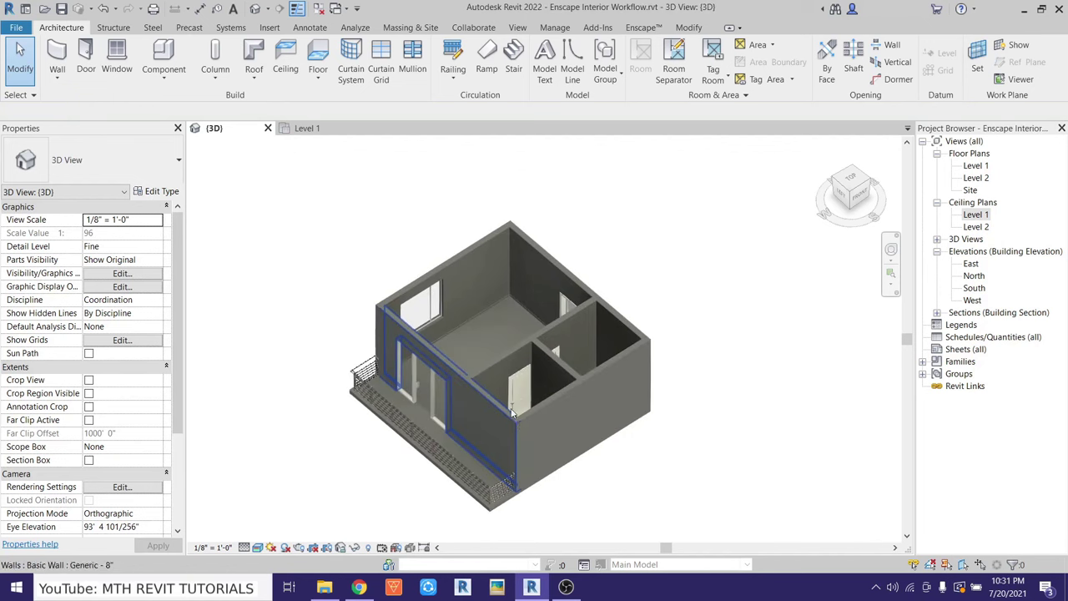
# Select the wall with the window and open its Structure layer's material in the layer editor
pyautogui.scroll(4, 515, 383)
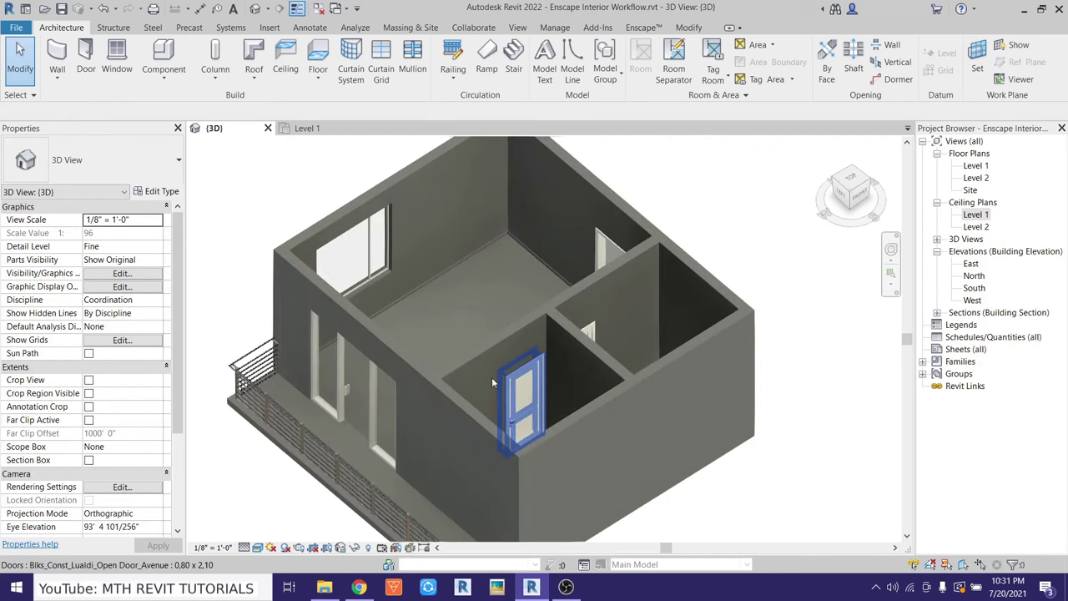
pyautogui.moveTo(514, 383)
pyautogui.keyDown('shift'); pyautogui.mouseDown(button='middle')
pyautogui.moveTo(531, 359)
pyautogui.moveTo(471, 389)
pyautogui.mouseUp(button='middle'); pyautogui.keyUp('shift')
pyautogui.scroll(2, 518, 327)
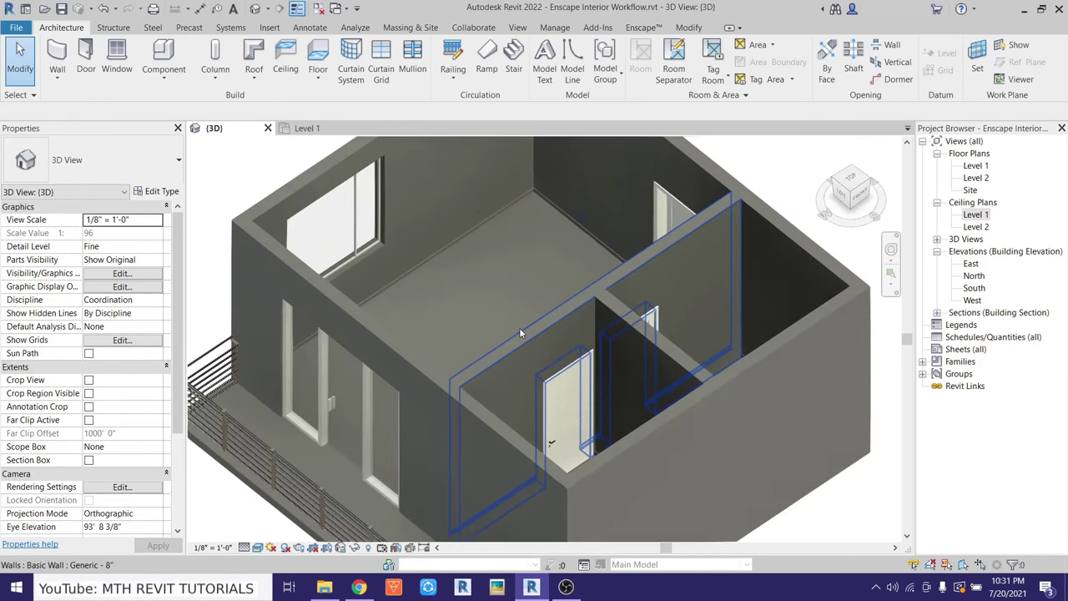
pyautogui.scroll(2, 445, 375)
pyautogui.click(448, 240)
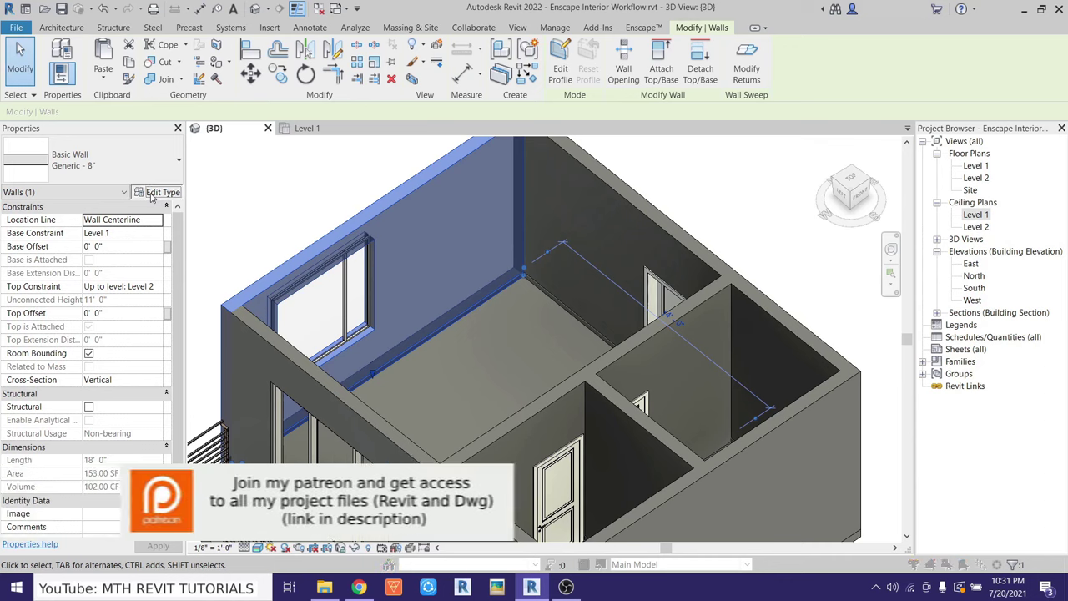
pyautogui.click(156, 191)
pyautogui.click(672, 225)
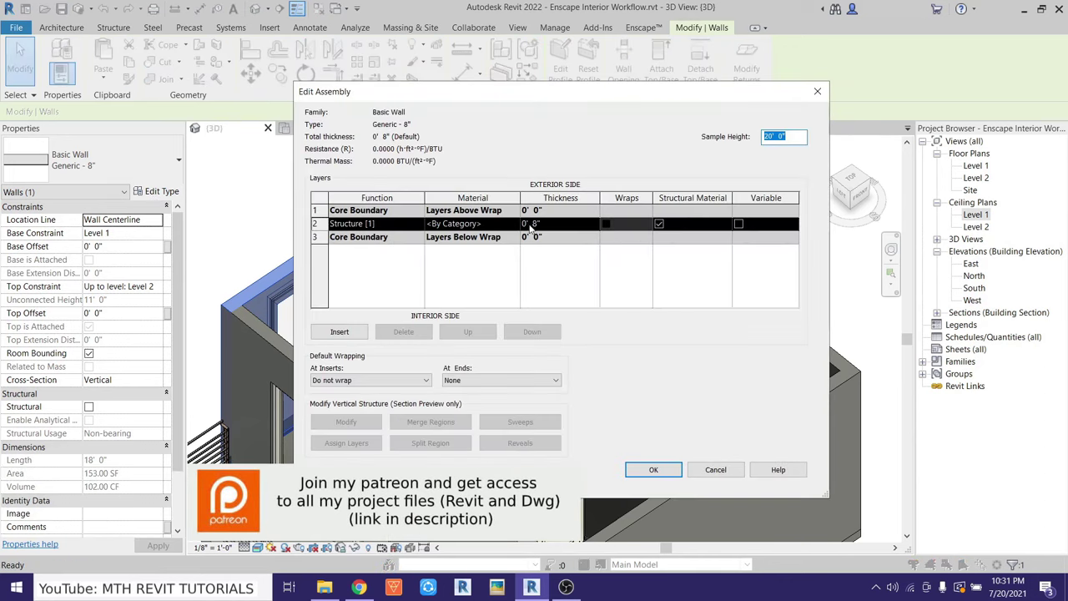
pyautogui.click(518, 230)
pyautogui.click(514, 230)
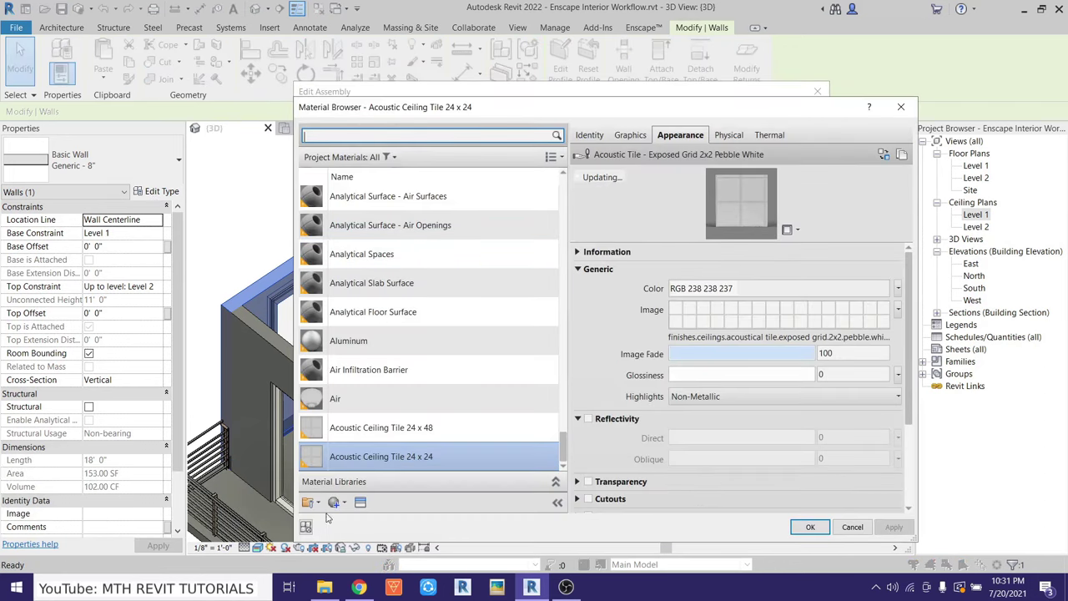
# Create a new material named 001 Wall with a light grey colour (RGB 227)
pyautogui.click(308, 501)
pyautogui.click(342, 519)
pyautogui.rightClick(369, 324)
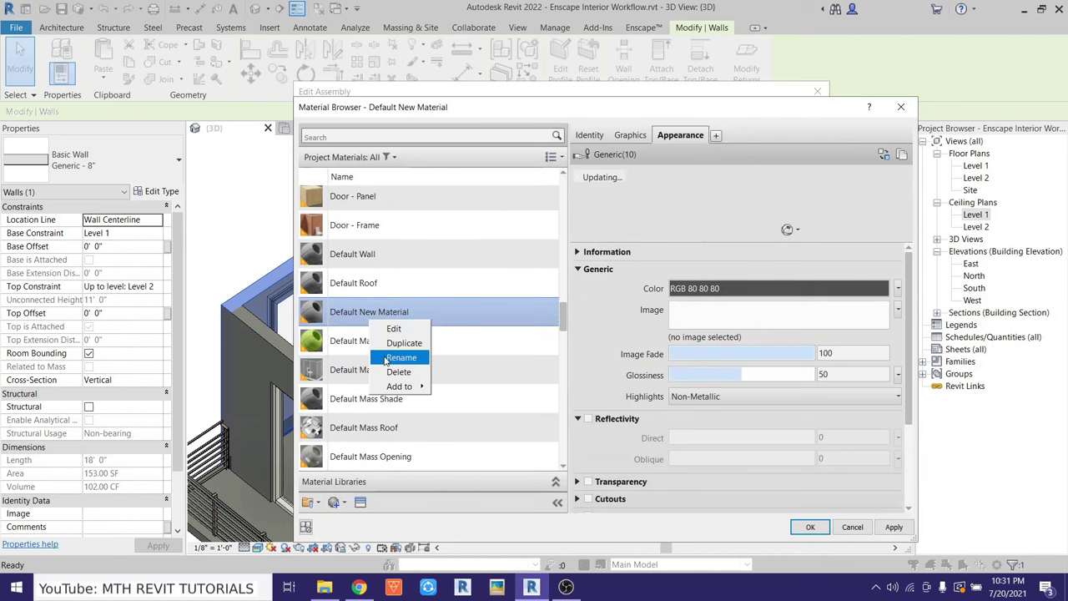
pyautogui.click(385, 359)
pyautogui.write('001 Wall')
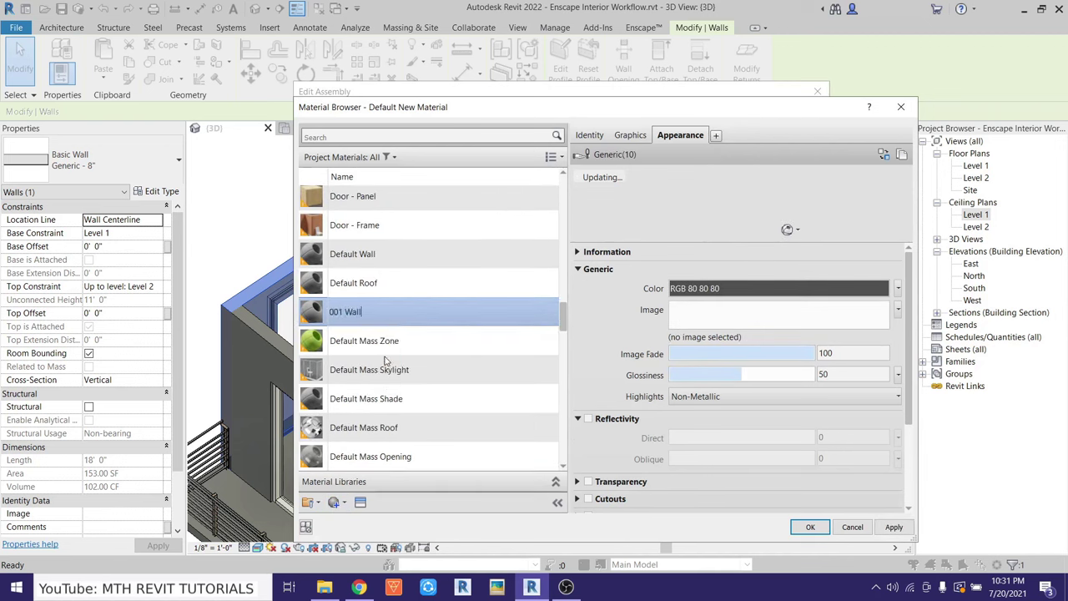
pyautogui.press('Return')
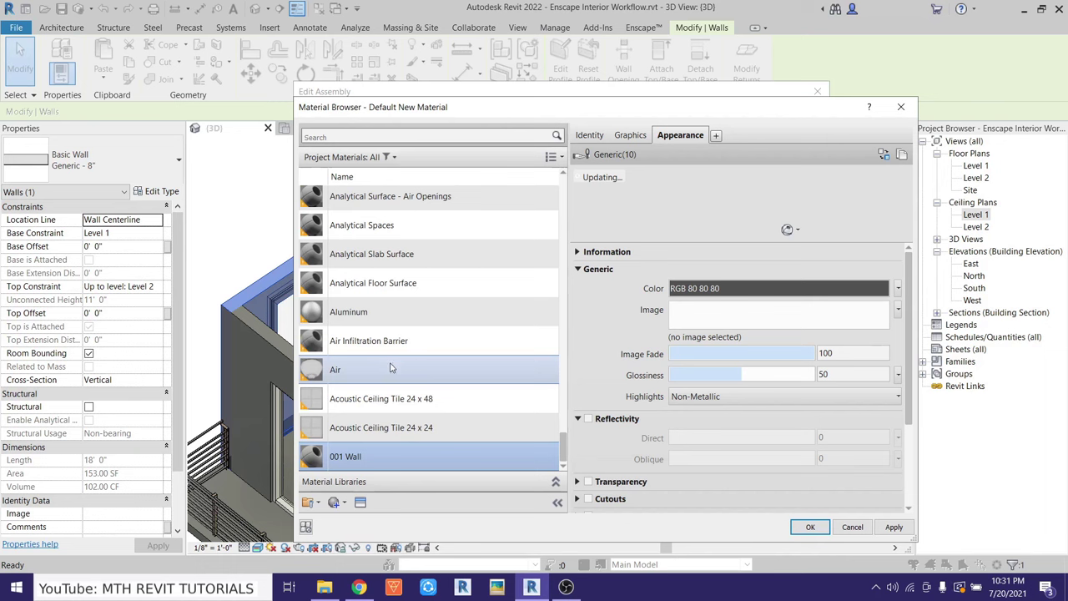
pyautogui.click(711, 289)
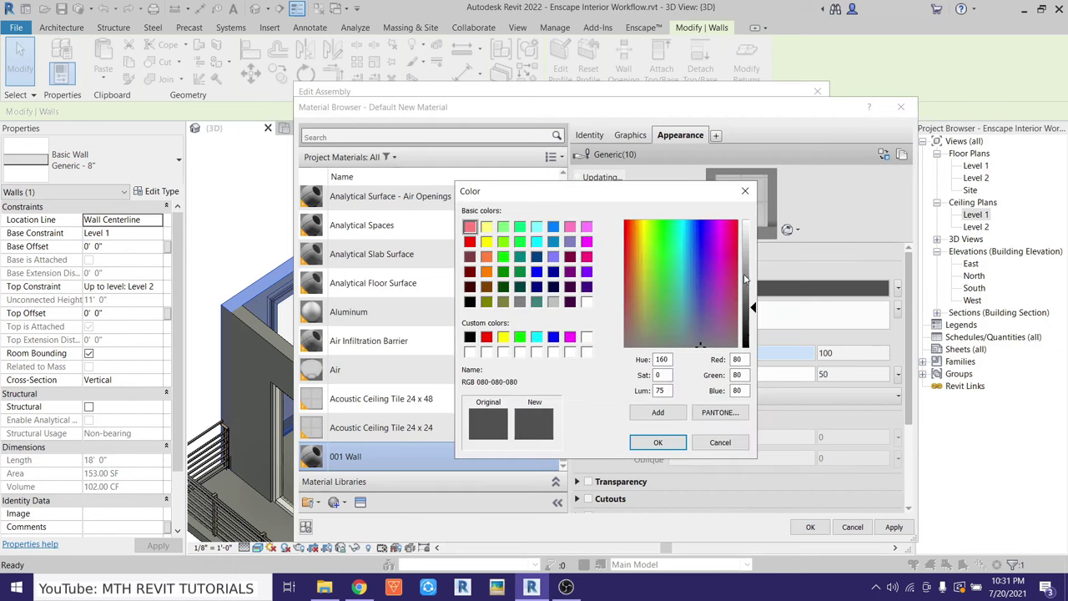
pyautogui.moveTo(749, 280); pyautogui.dragTo(753, 246)
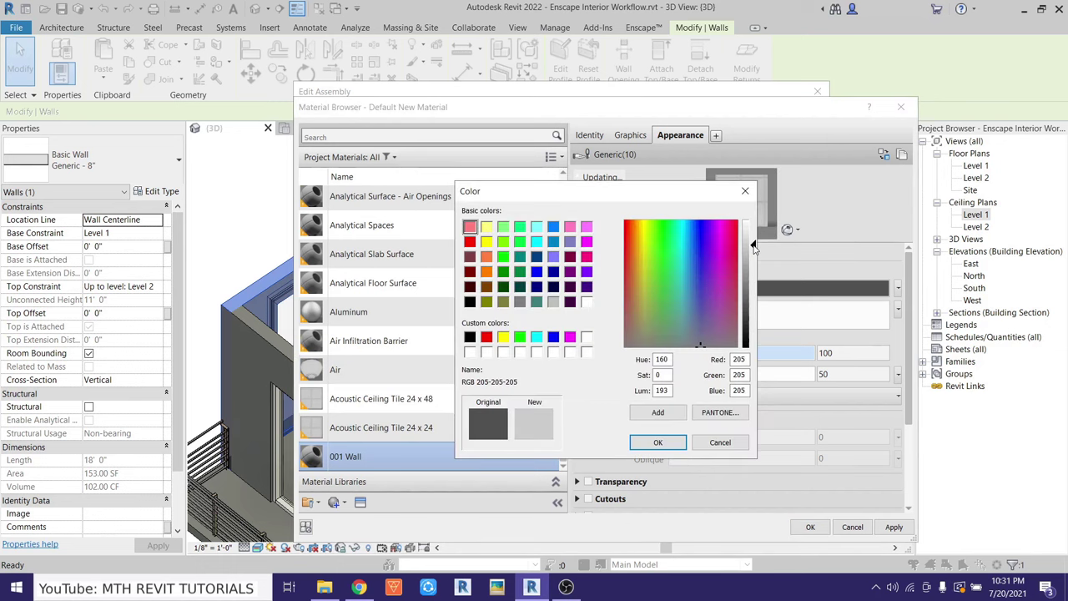
pyautogui.click(655, 442)
# Enable Bump on 001 Wall using the Wall Plaster Bump.jpg texture and adjust its texture settings
pyautogui.scroll(-3, 601, 426)
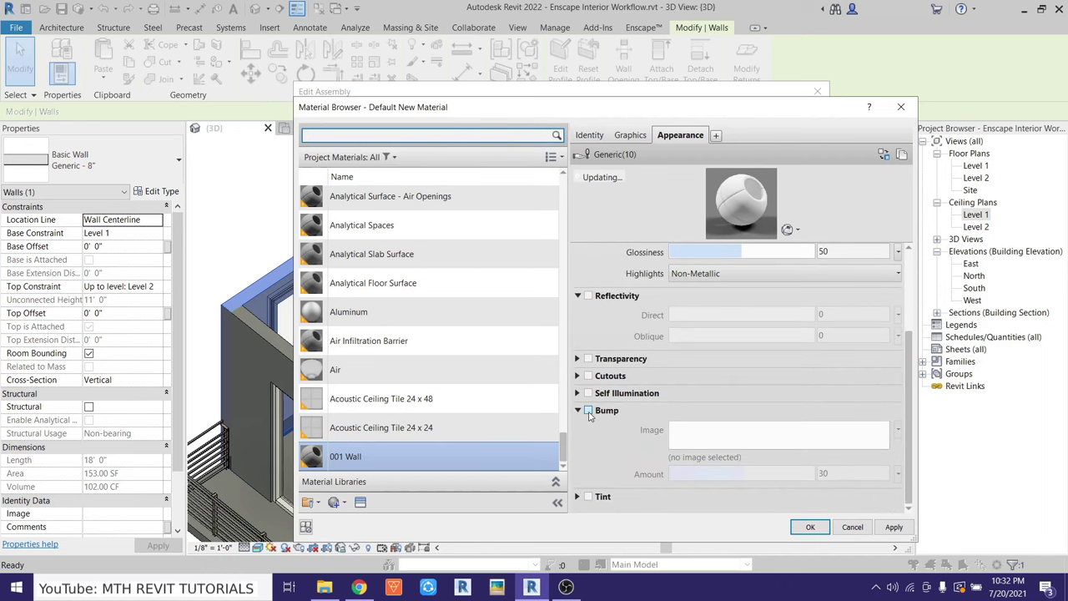
pyautogui.click(588, 411)
pyautogui.doubleClick(358, 94)
pyautogui.rightClick(499, 175)
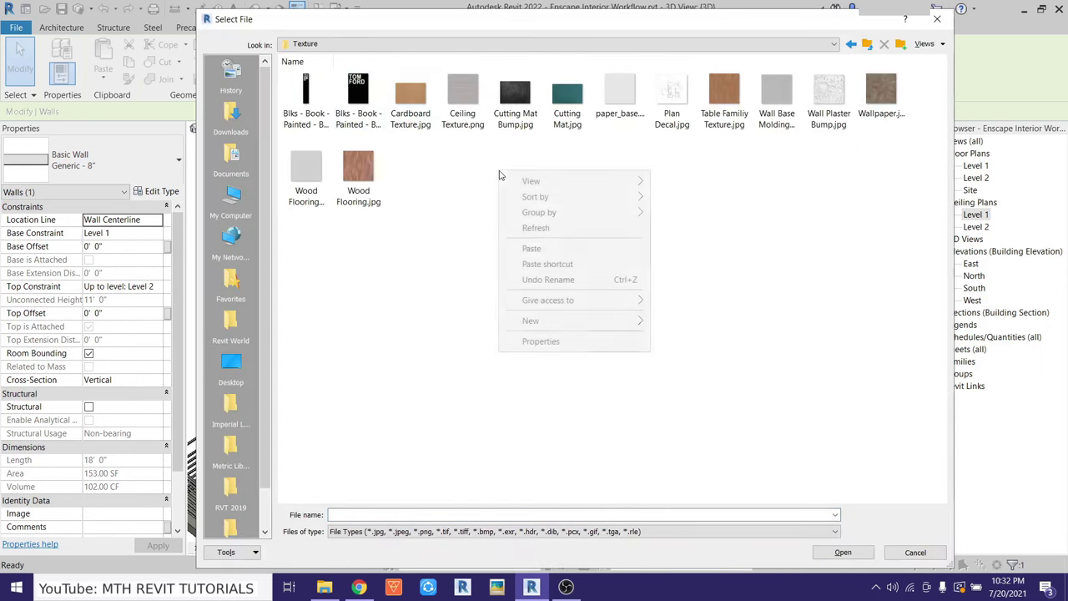
pyautogui.click(687, 179)
pyautogui.scroll(-5, 709, 259)
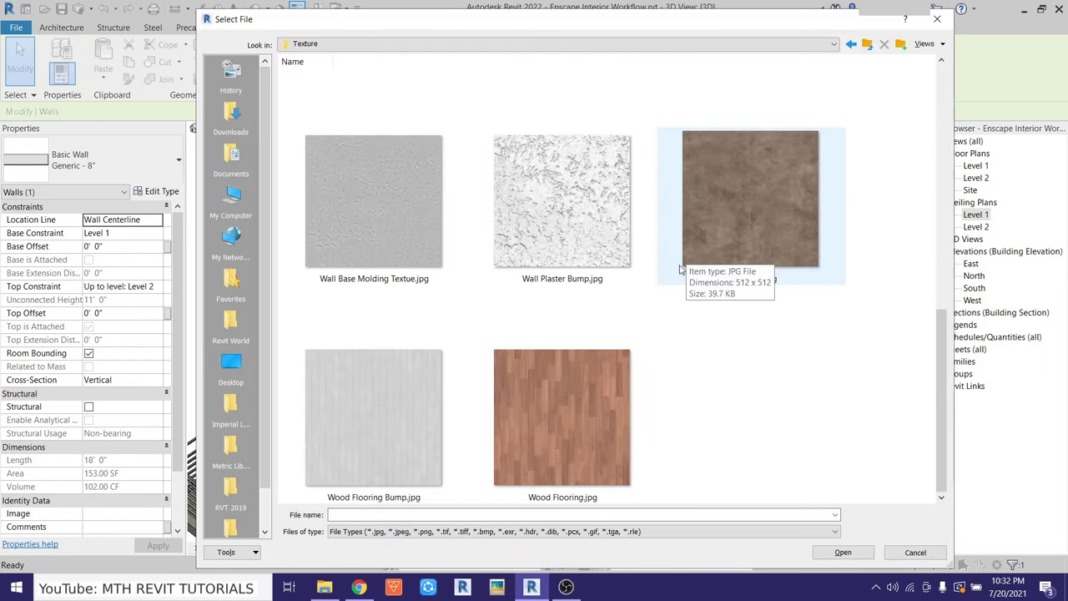
pyautogui.click(548, 283)
pyautogui.click(842, 552)
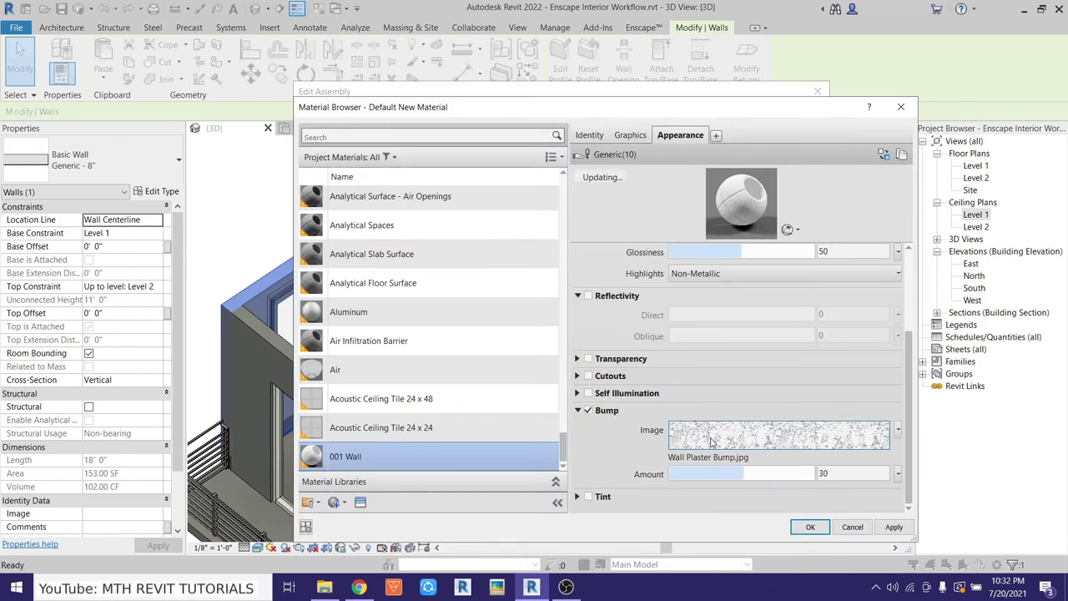
pyautogui.click(779, 435)
pyautogui.write("3'")
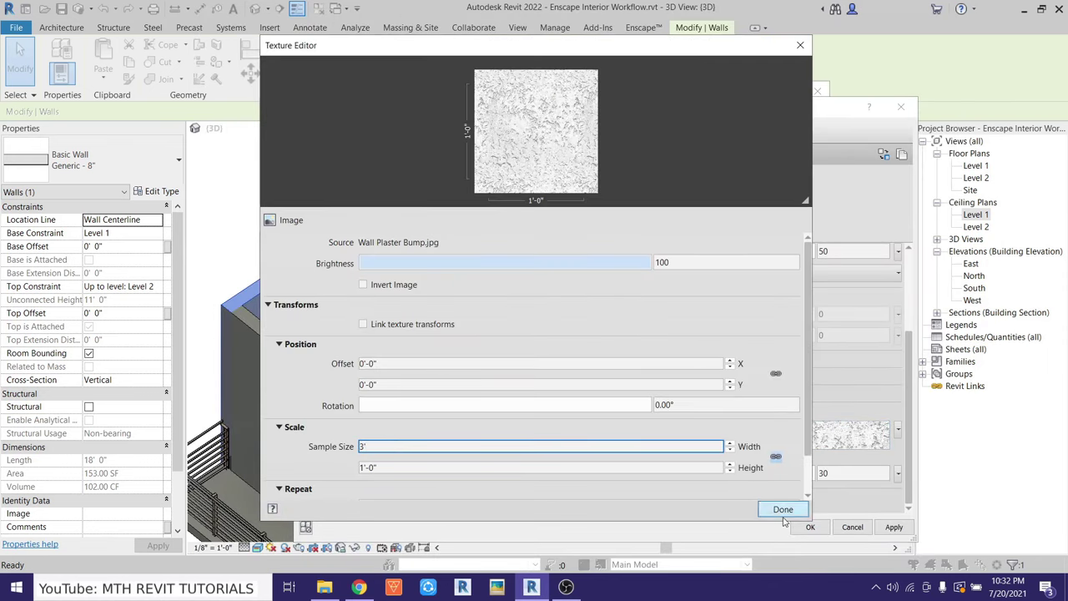
pyautogui.click(782, 511)
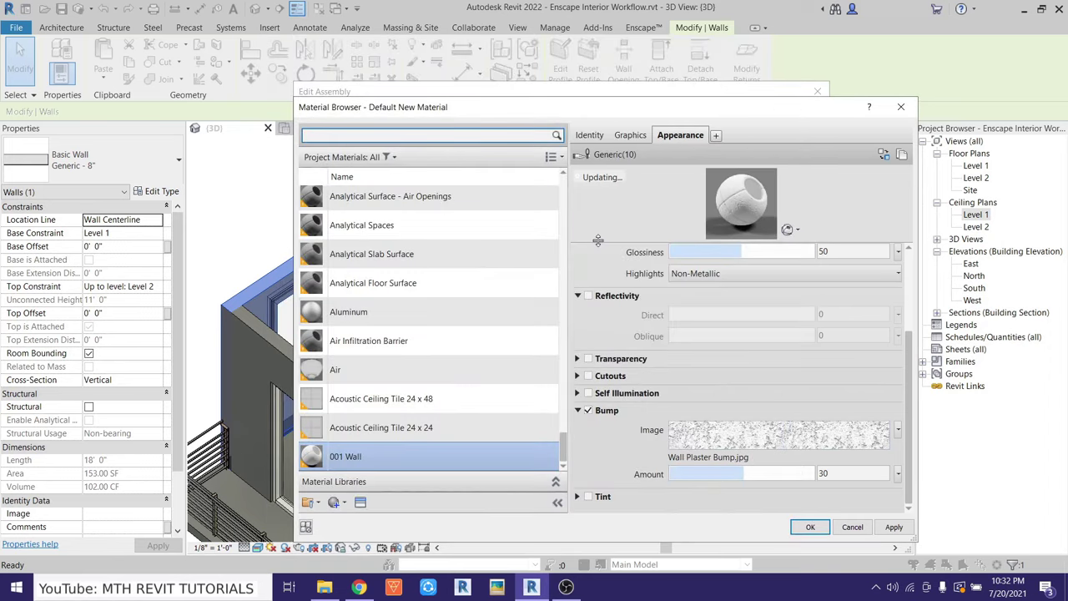
# Set the bump amount to 285 and apply 001 Wall to the wall type
pyautogui.moveTo(597, 240); pyautogui.dragTo(597, 342)
pyautogui.scroll(-2, 745, 453)
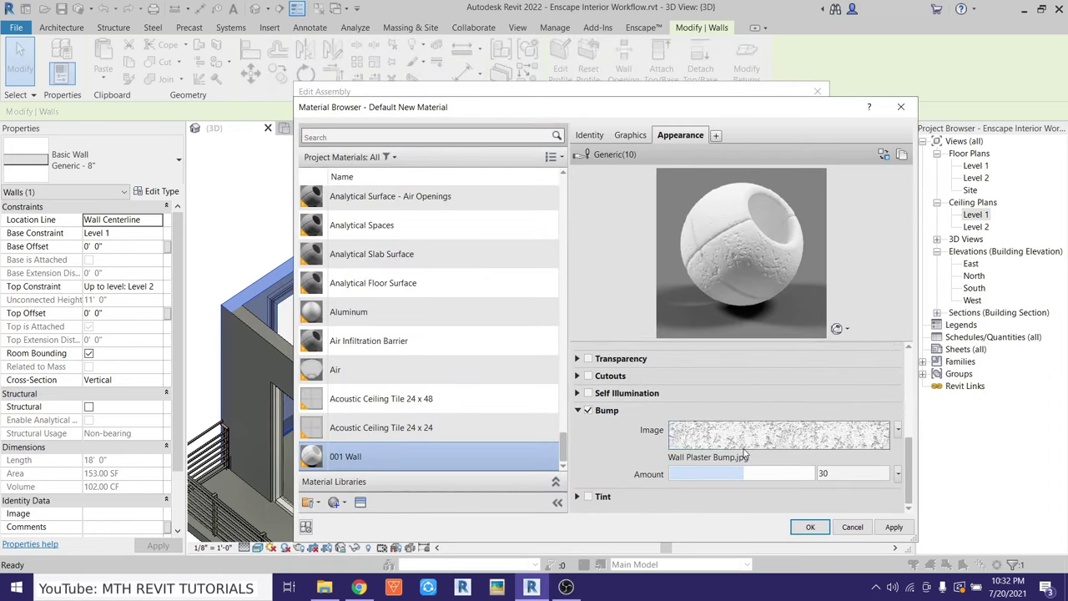
pyautogui.moveTo(743, 473); pyautogui.dragTo(762, 473)
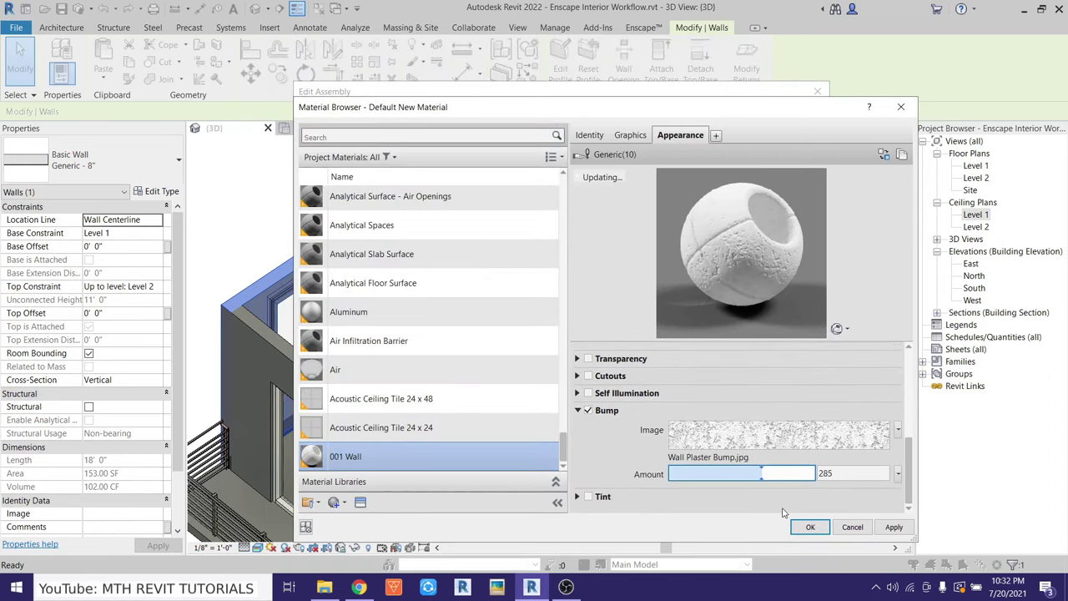
pyautogui.click(809, 528)
pyautogui.click(717, 467)
pyautogui.click(729, 545)
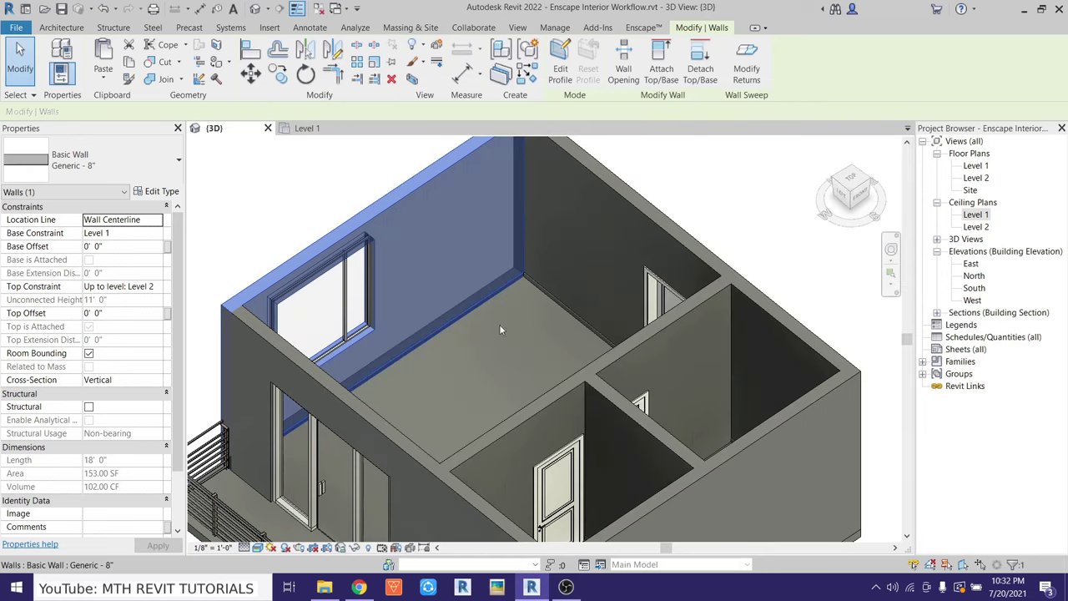
pyautogui.scroll(3, 498, 323)
# Reopen the wall type's layer structure and its 001 Wall structure material for review
pyautogui.press('Escape')
pyautogui.scroll(2, 500, 333)
pyautogui.scroll(2, 484, 321)
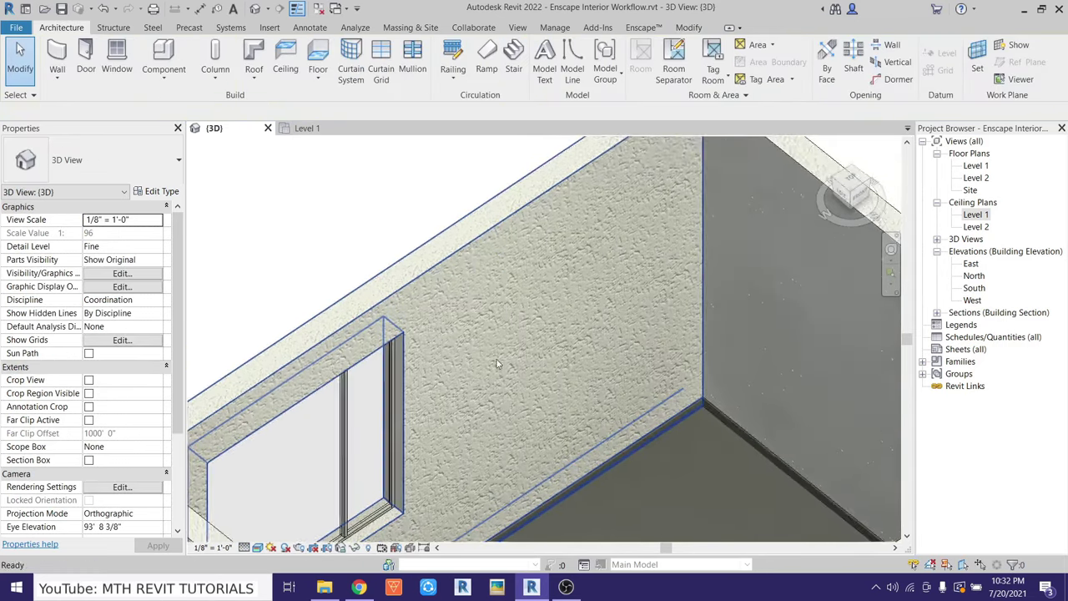
pyautogui.scroll(2, 474, 315)
pyautogui.scroll(-3, 475, 315)
pyautogui.doubleClick(452, 236)
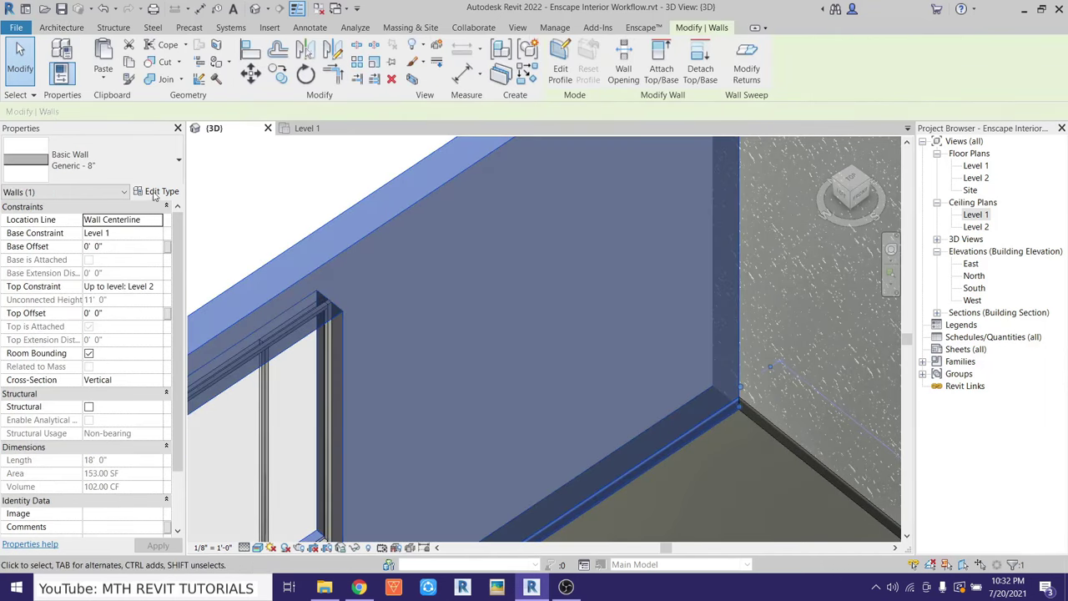
pyautogui.click(650, 235)
pyautogui.click(538, 226)
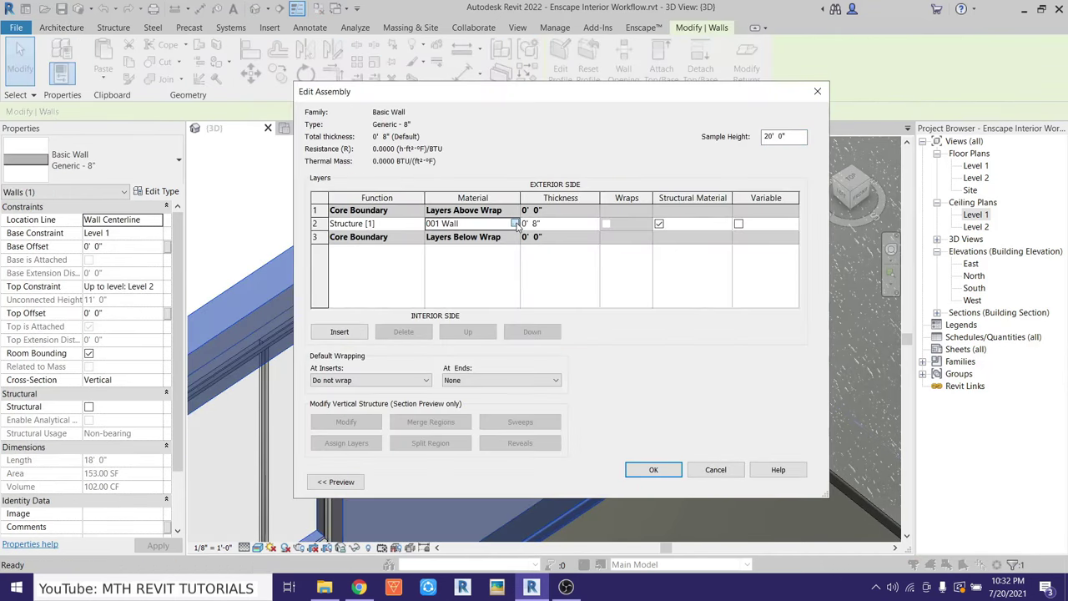
pyautogui.click(534, 226)
# Check the Wall Plaster Bump texture settings, keep 001 Wall, and show the section preview
pyautogui.scroll(-3, 748, 449)
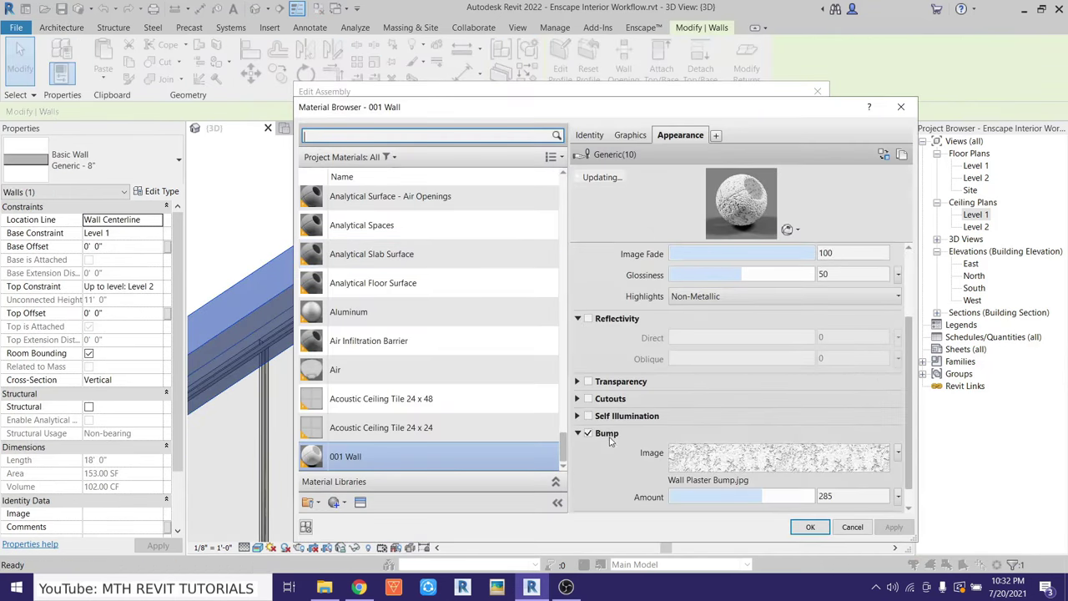
pyautogui.click(851, 455)
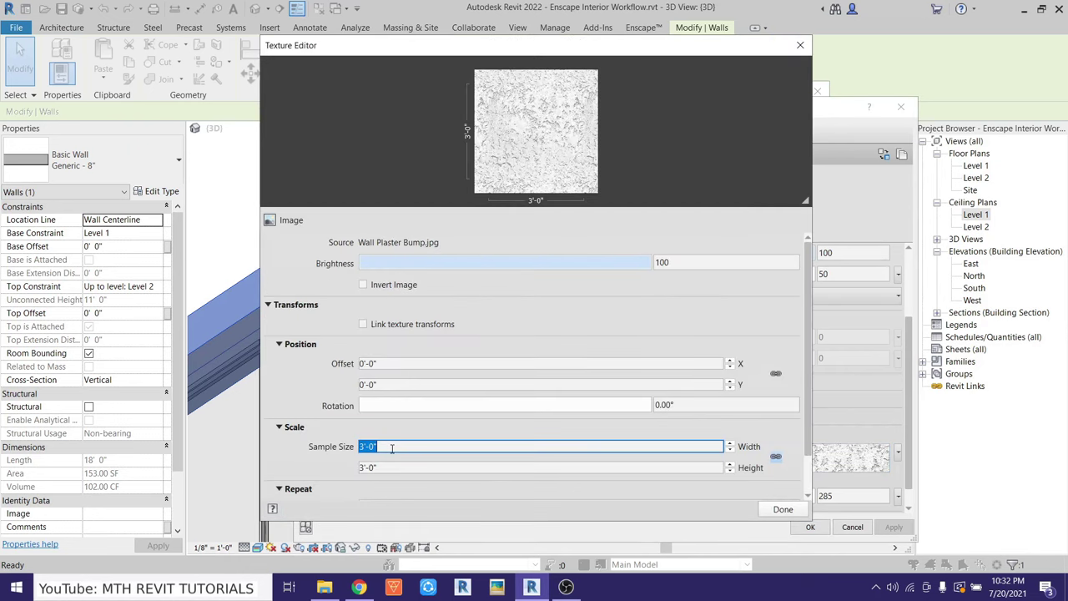
pyautogui.click(784, 508)
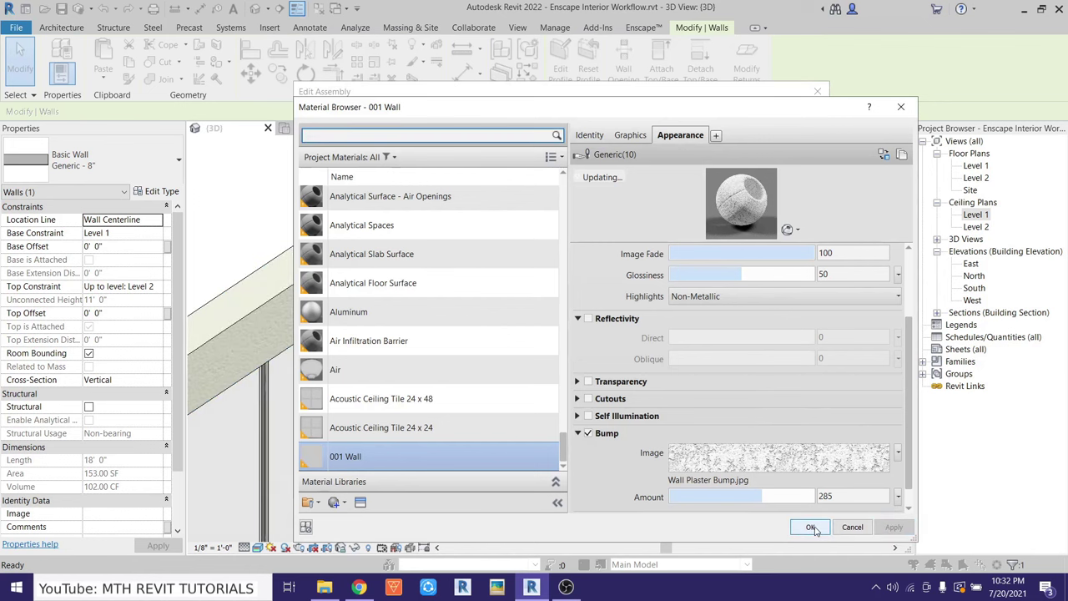
pyautogui.click(810, 527)
pyautogui.moveTo(570, 100)
pyautogui.mouseDown()
pyautogui.moveTo(624, 471)
pyautogui.moveTo(639, 163)
pyautogui.mouseUp()
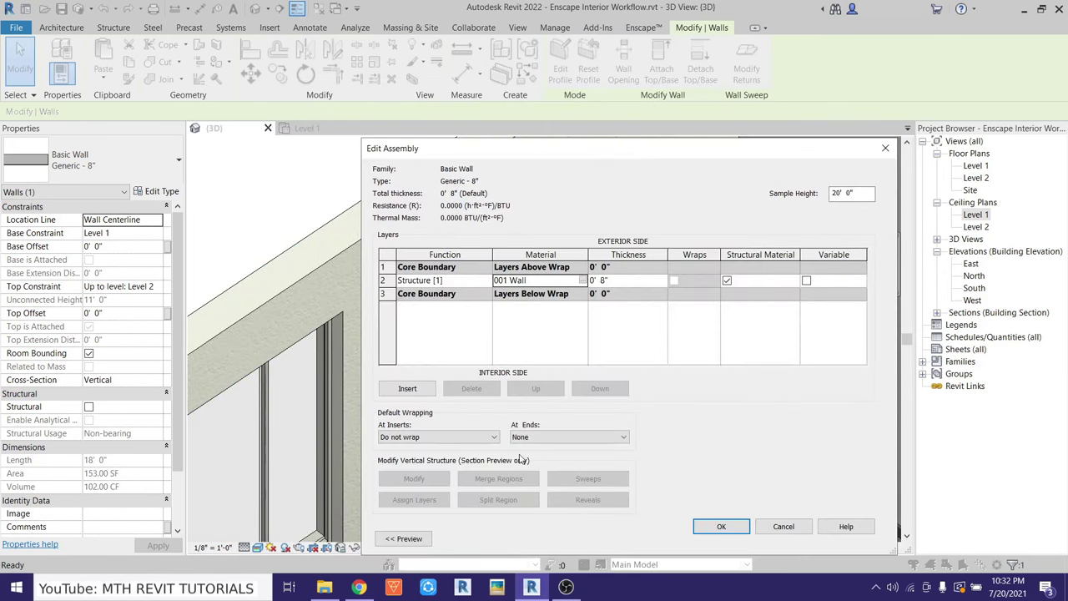
pyautogui.click(404, 538)
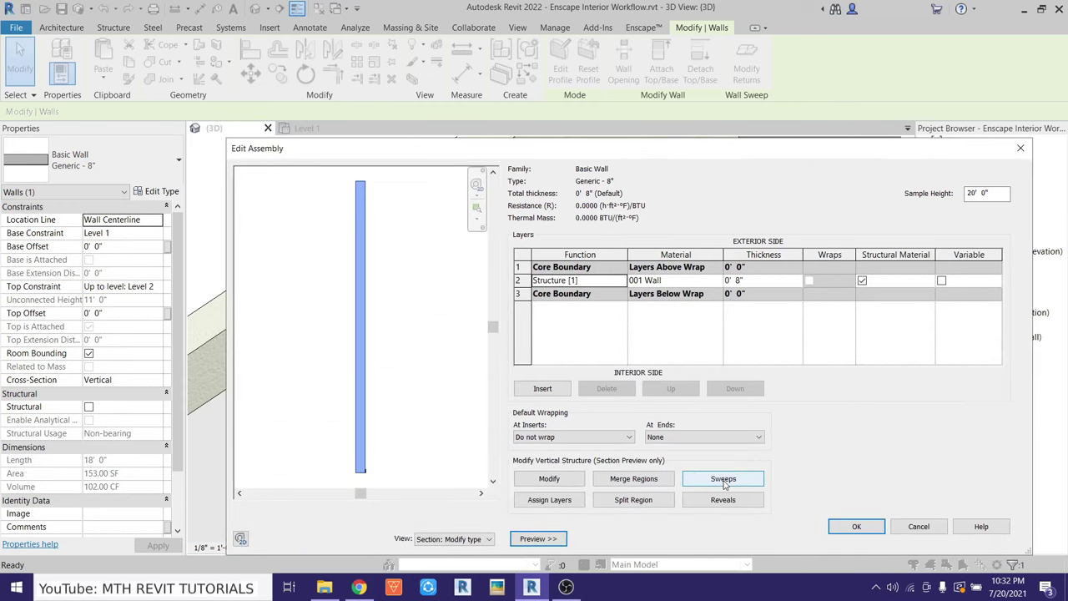
# Duplicate 001 Wall as 001 Wall(1) from the base molding sweep's material in Sweeps
pyautogui.moveTo(722, 152); pyautogui.dragTo(680, 143)
pyautogui.click(681, 469)
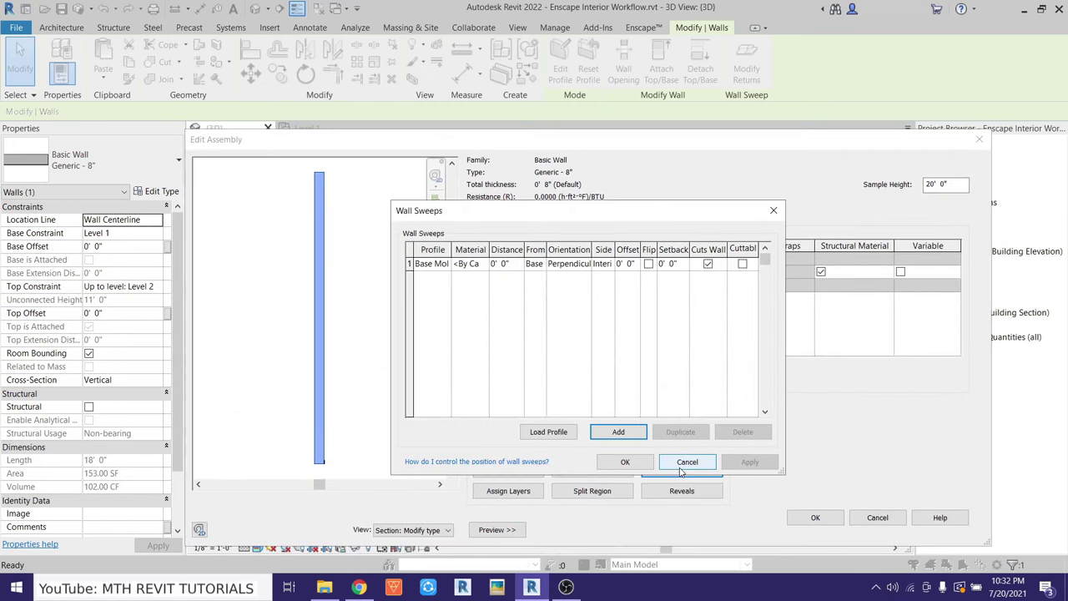
pyautogui.click(485, 263)
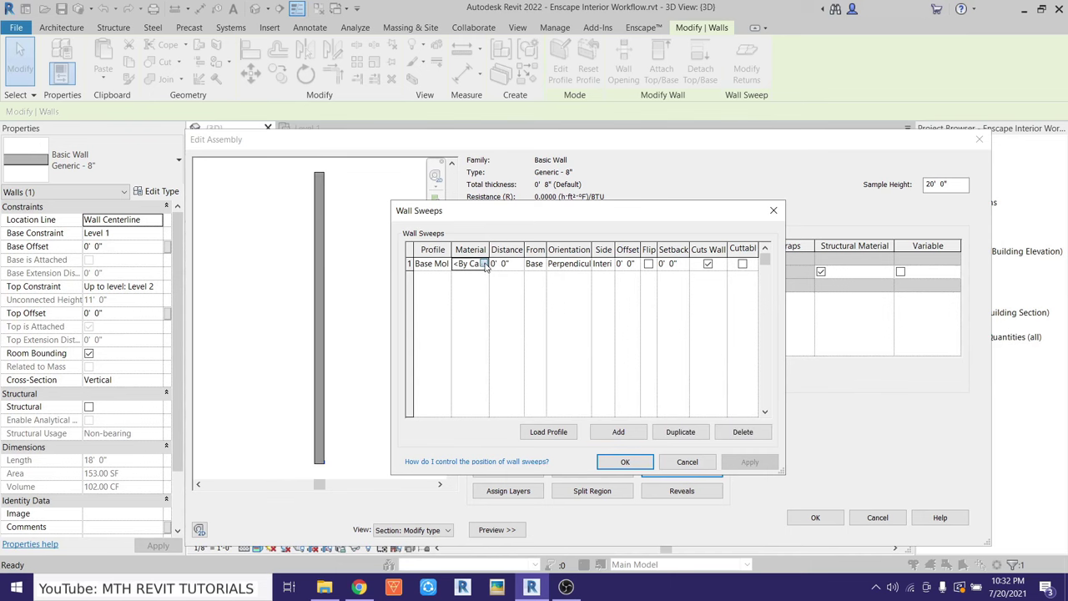
pyautogui.click(486, 263)
pyautogui.rightClick(351, 462)
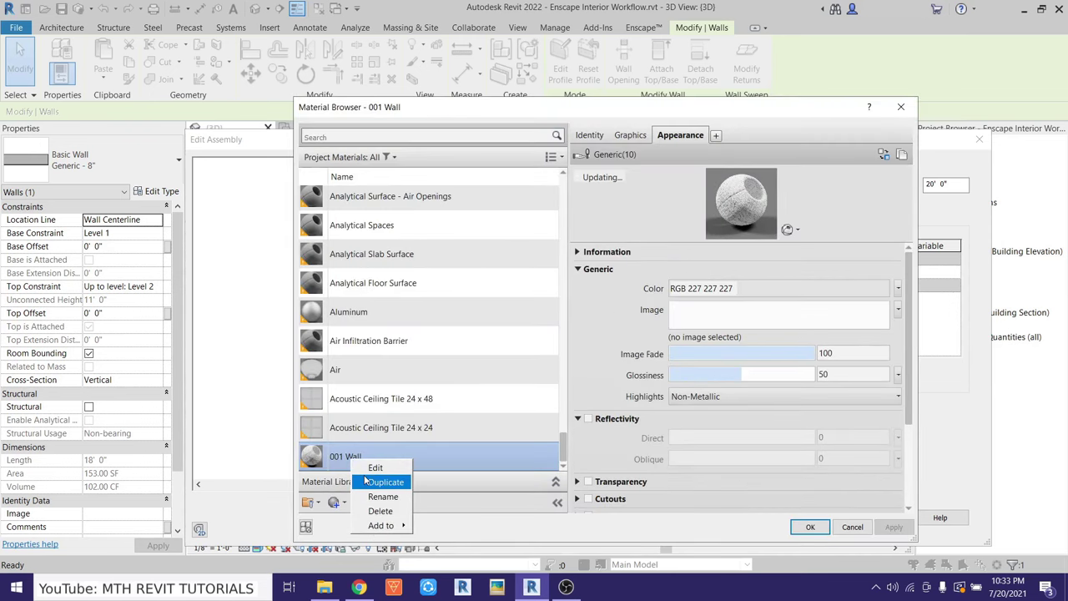
pyautogui.click(369, 482)
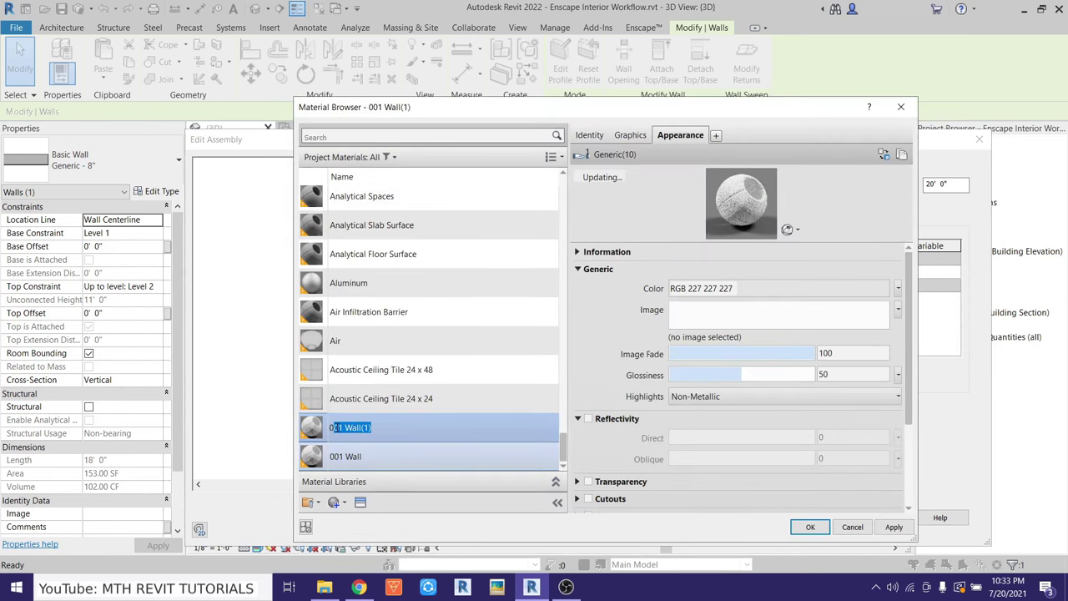
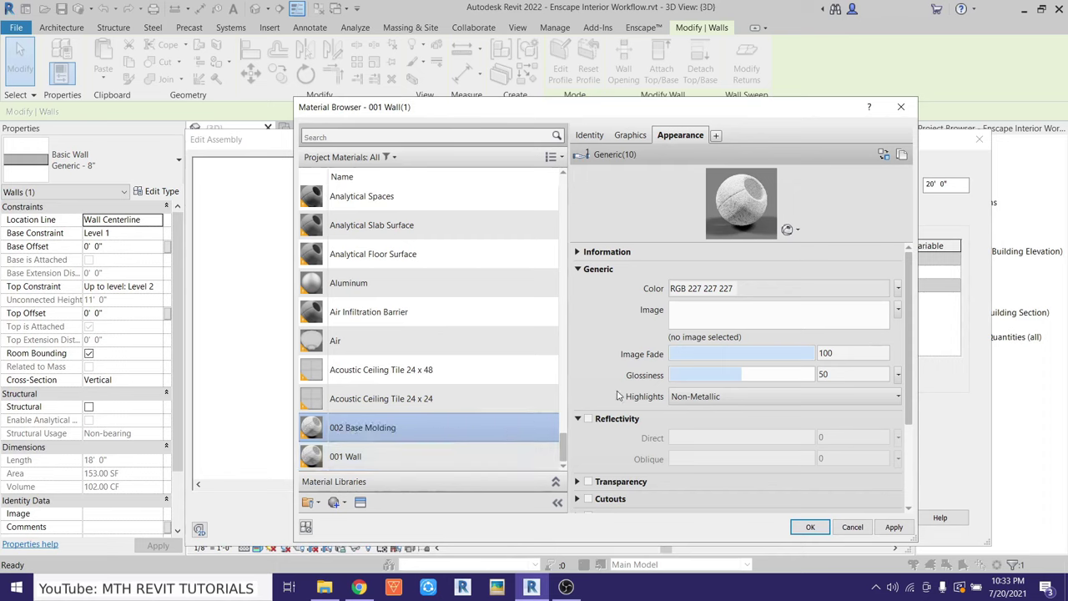
# Duplicate the appearance asset and apply the Wall Base Molding texture image at brightness 94
pyautogui.click(902, 157)
pyautogui.click(715, 337)
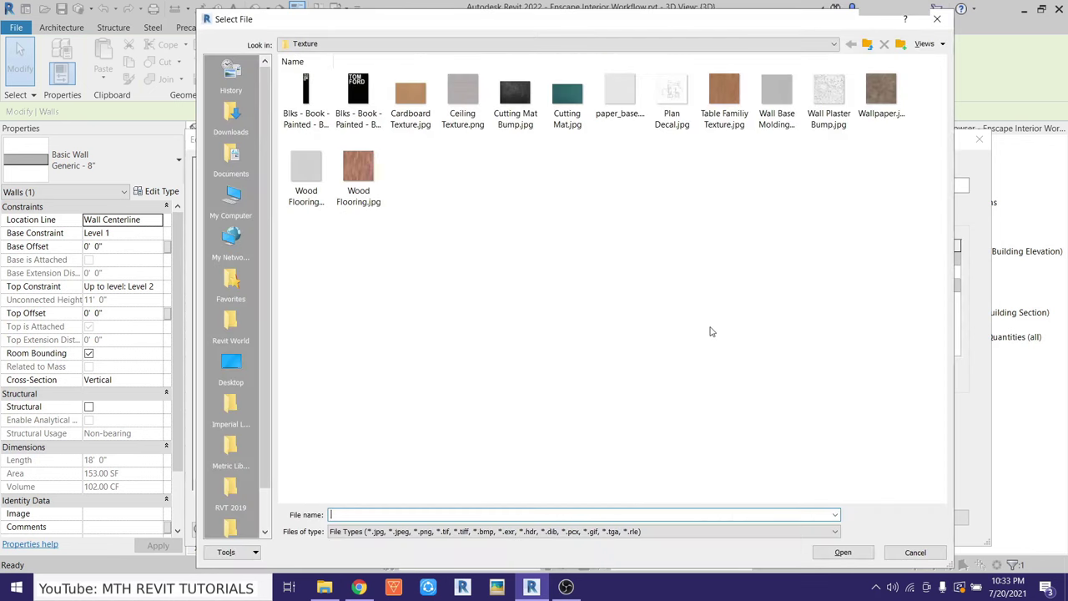
pyautogui.doubleClick(776, 92)
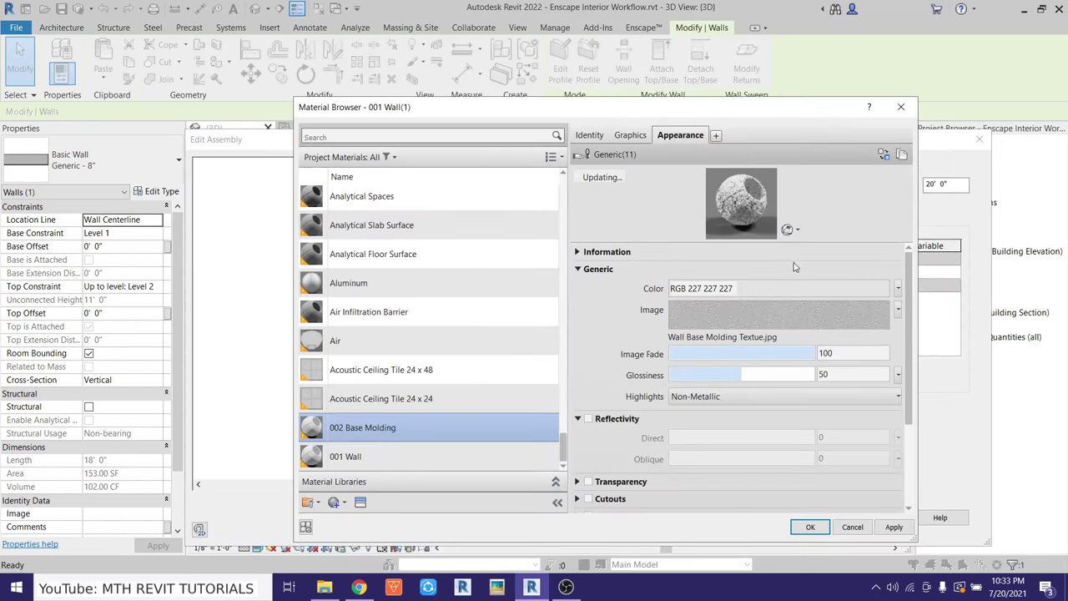
pyautogui.click(778, 315)
pyautogui.moveTo(651, 263); pyautogui.dragTo(627, 265)
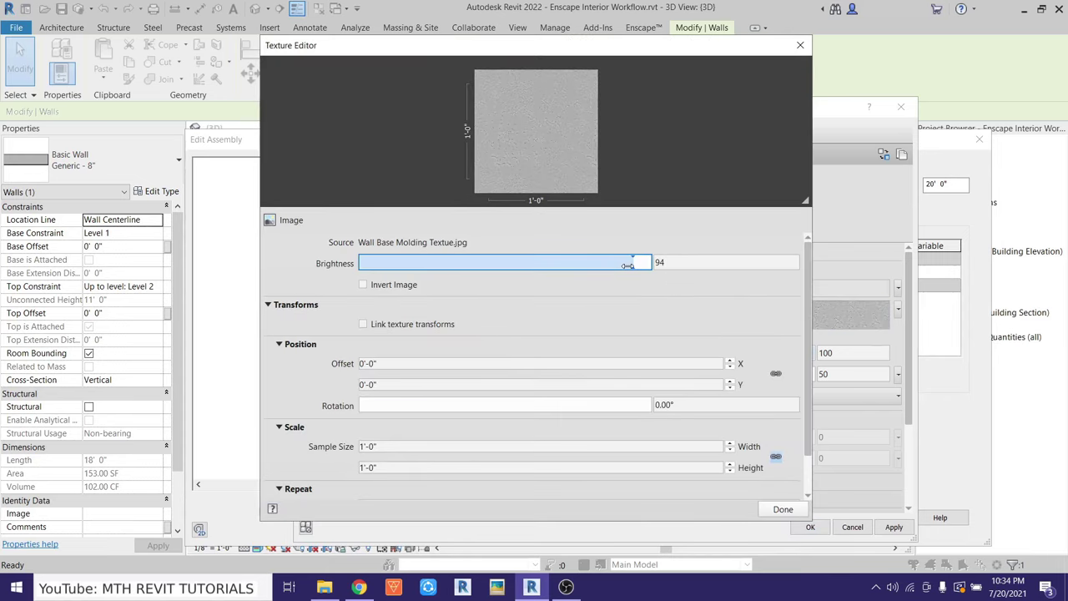
pyautogui.click(781, 512)
# Turn off bump, then confirm the Material Browser and Wall Sweeps dialogs
pyautogui.scroll(-3, 712, 411)
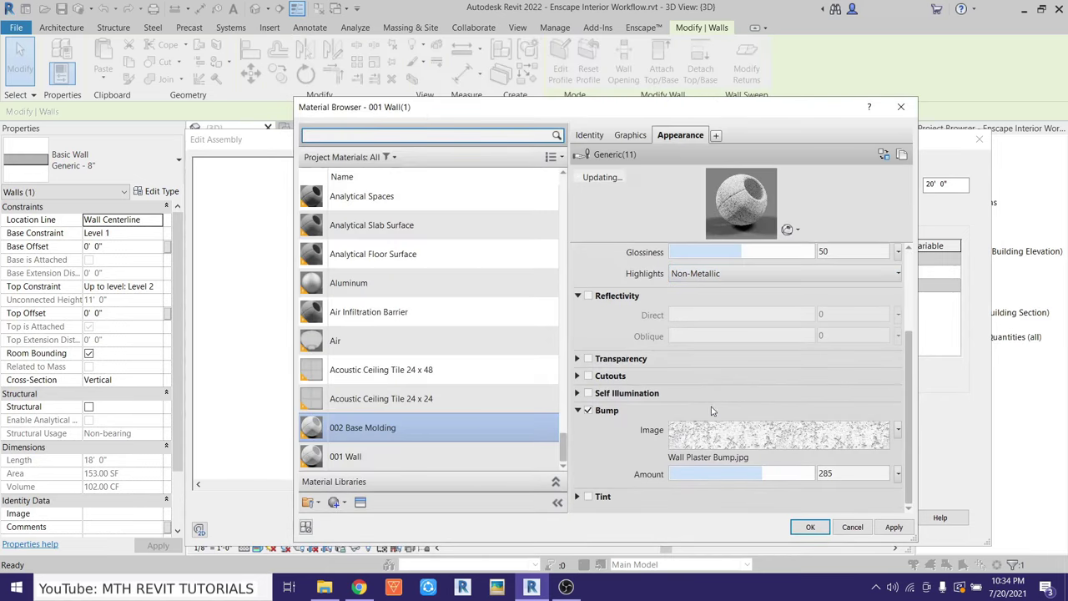
pyautogui.click(588, 411)
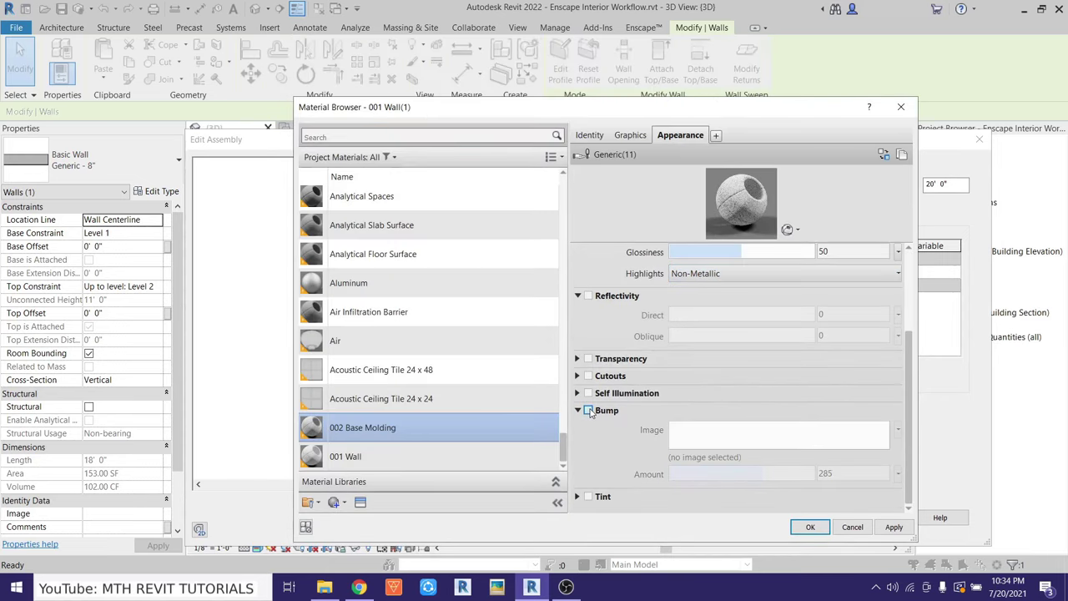
pyautogui.click(812, 526)
pyautogui.click(625, 462)
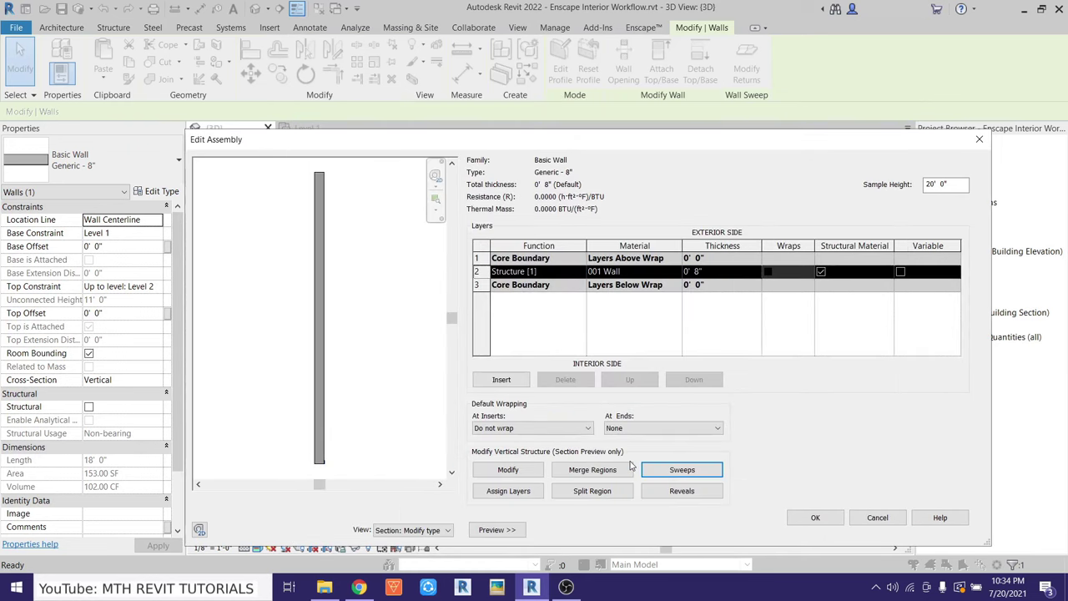
# Confirm Edit Assembly and Type Properties, then clear the wall selection
pyautogui.click(815, 517)
pyautogui.click(896, 528)
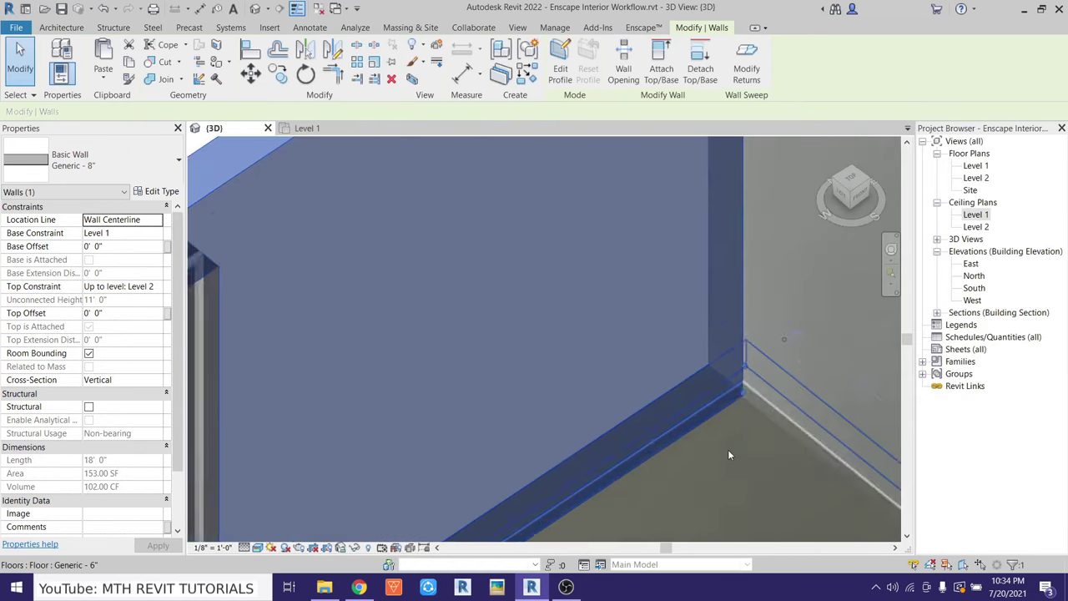
pyautogui.press('Escape')
pyautogui.scroll(4, 685, 377)
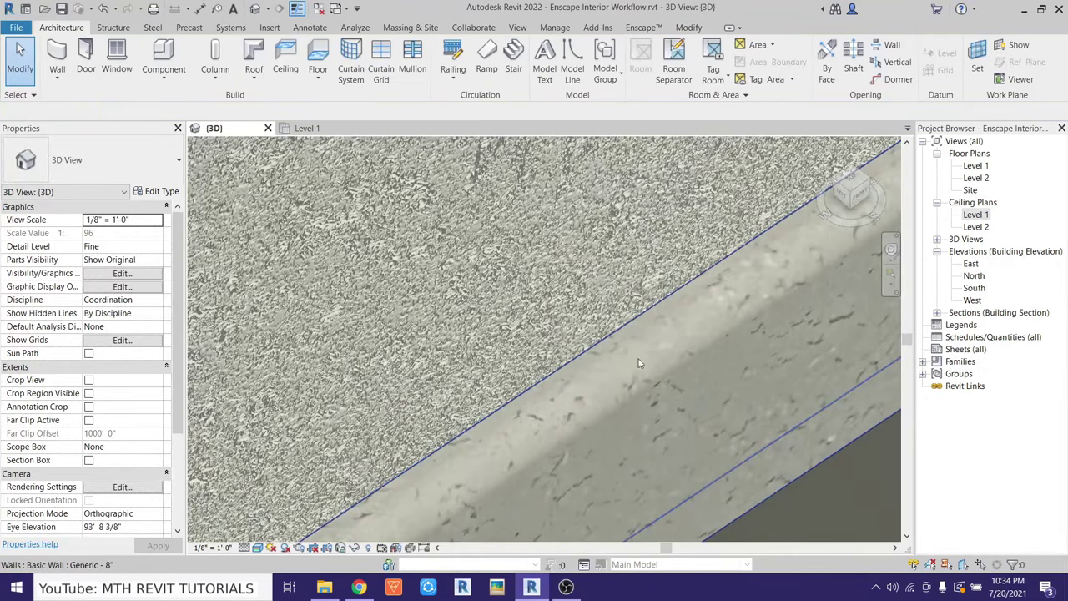
pyautogui.scroll(-4, 613, 381)
pyautogui.scroll(-4, 613, 382)
pyautogui.scroll(-4, 591, 471)
# Orbit the 3D view down into the room corner and select the floor
pyautogui.moveTo(534, 467)
pyautogui.keyDown('shift'); pyautogui.mouseDown(button='middle')
pyautogui.moveTo(459, 467)
pyautogui.moveTo(561, 368)
pyautogui.mouseUp(button='middle'); pyautogui.keyUp('shift')
pyautogui.scroll(4, 560, 368)
pyautogui.scroll(4, 455, 307)
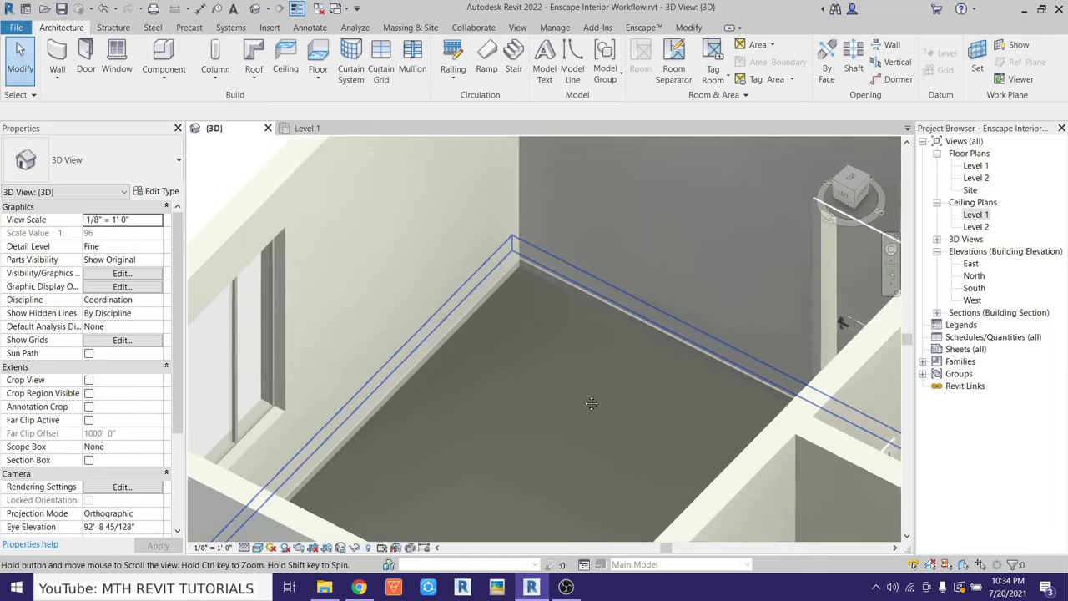
pyautogui.scroll(3, 456, 307)
pyautogui.scroll(-4, 520, 311)
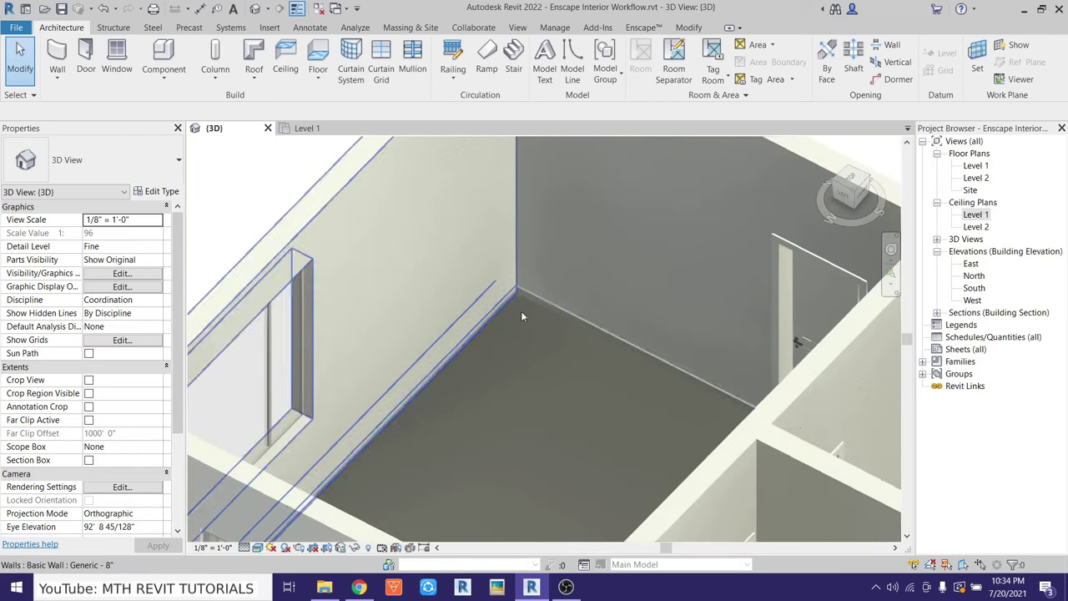
pyautogui.keyDown('shift'); pyautogui.moveTo(521, 310); pyautogui.dragTo(526, 287, button='middle'); pyautogui.keyUp('shift')
pyautogui.click(526, 286)
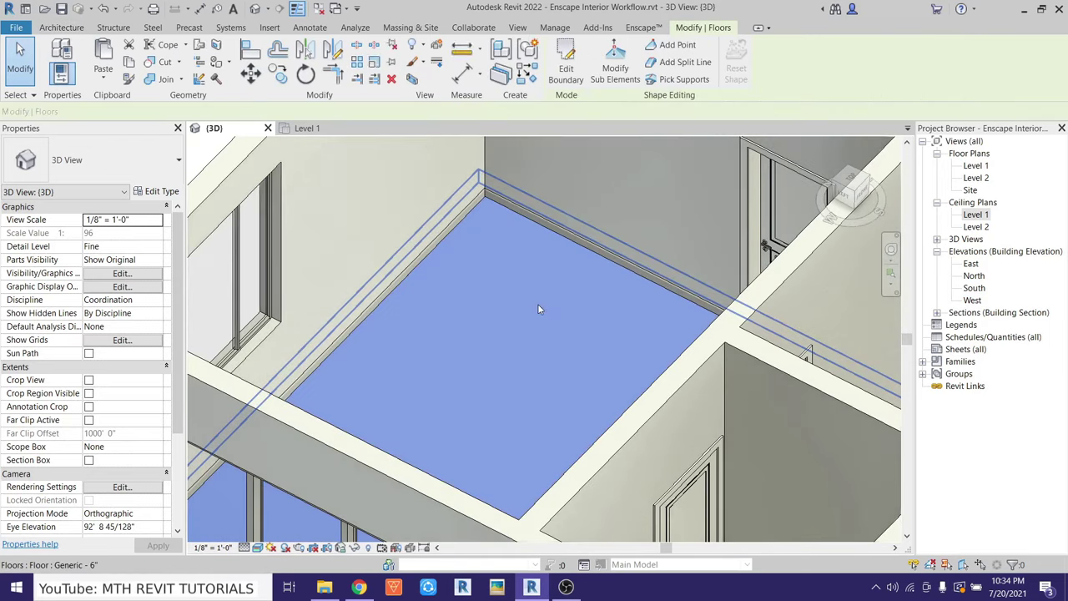
# Open the floor type's properties and its structure layer assembly
pyautogui.click(158, 191)
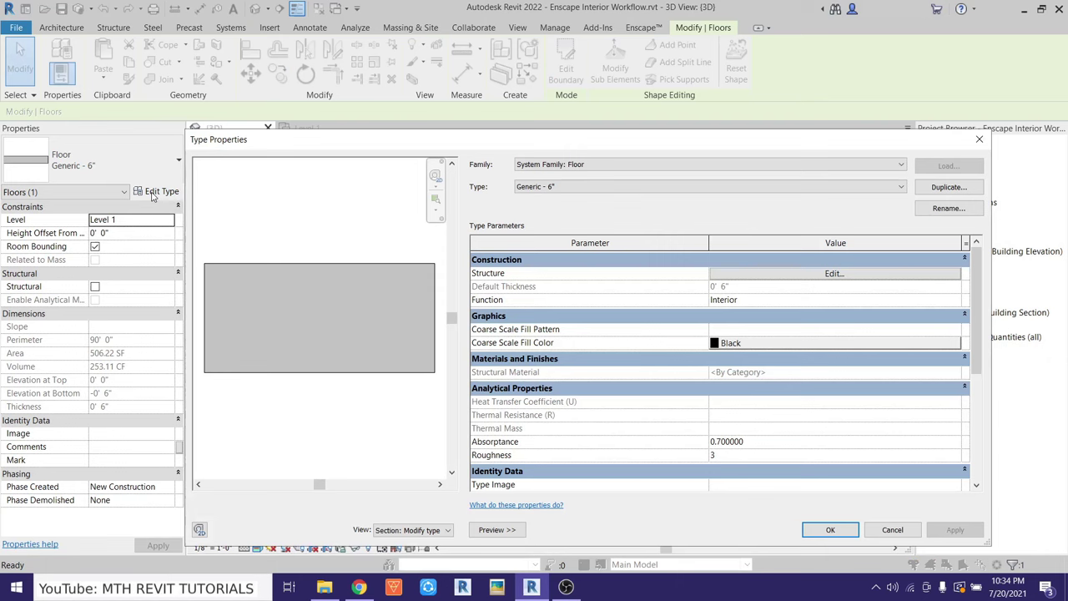
pyautogui.click(492, 529)
pyautogui.moveTo(582, 139); pyautogui.dragTo(582, 86)
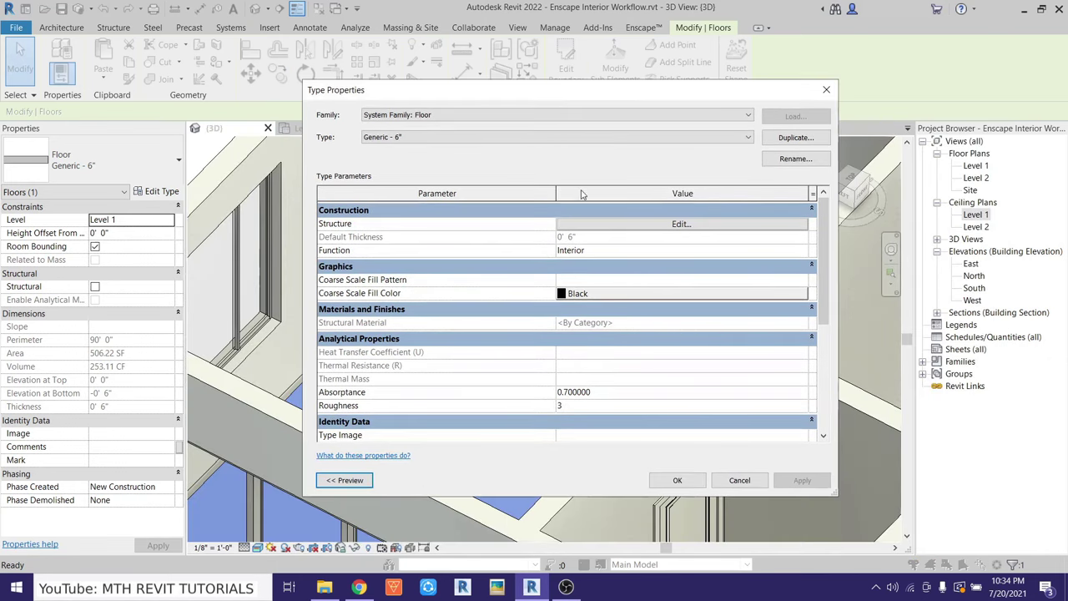
pyautogui.click(630, 225)
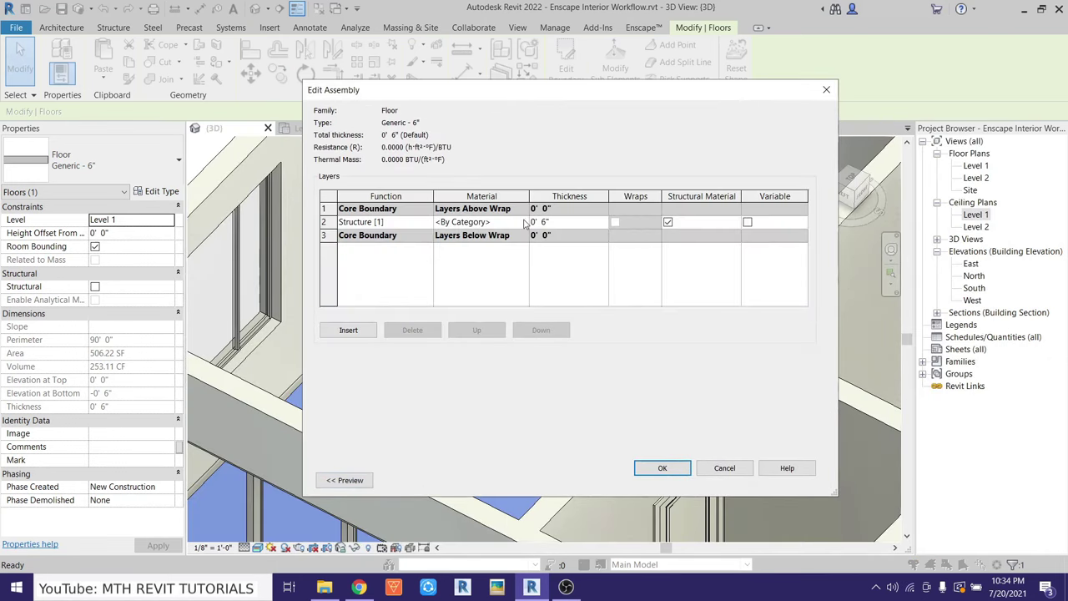
# Create a new material for the structure layer and rename it '003 Floor'
pyautogui.click(524, 222)
pyautogui.click(524, 222)
pyautogui.click(334, 502)
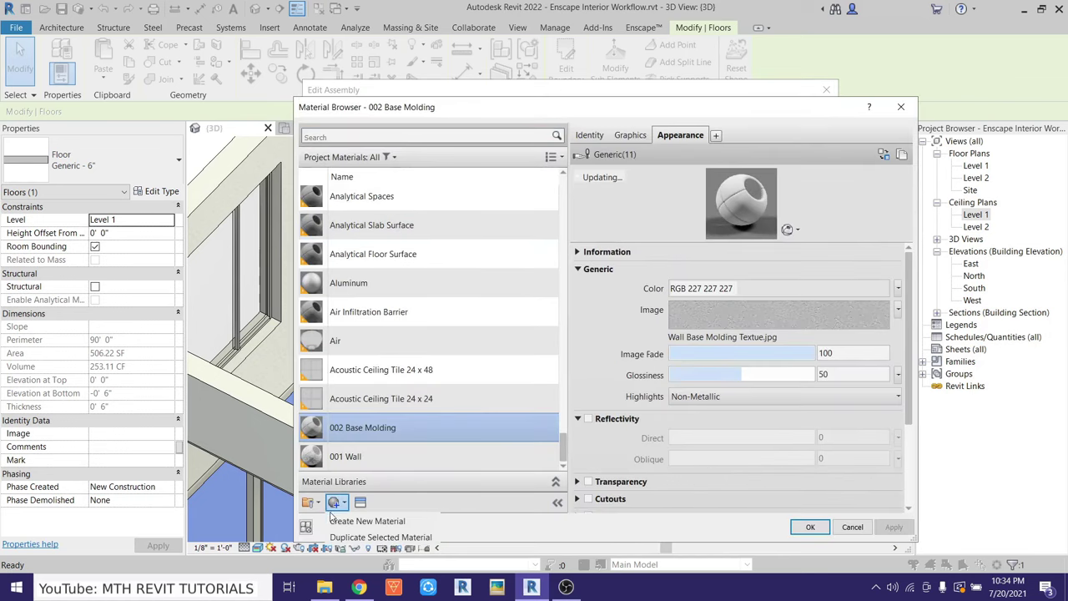
pyautogui.click(333, 520)
pyautogui.rightClick(398, 311)
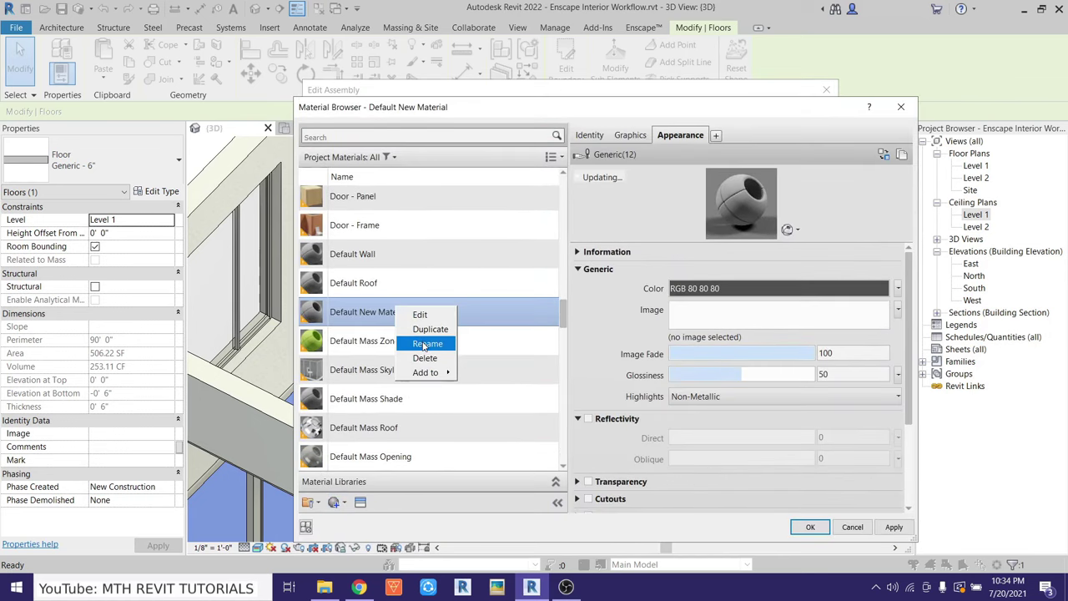
pyautogui.click(423, 344)
pyautogui.write('003 Floor')
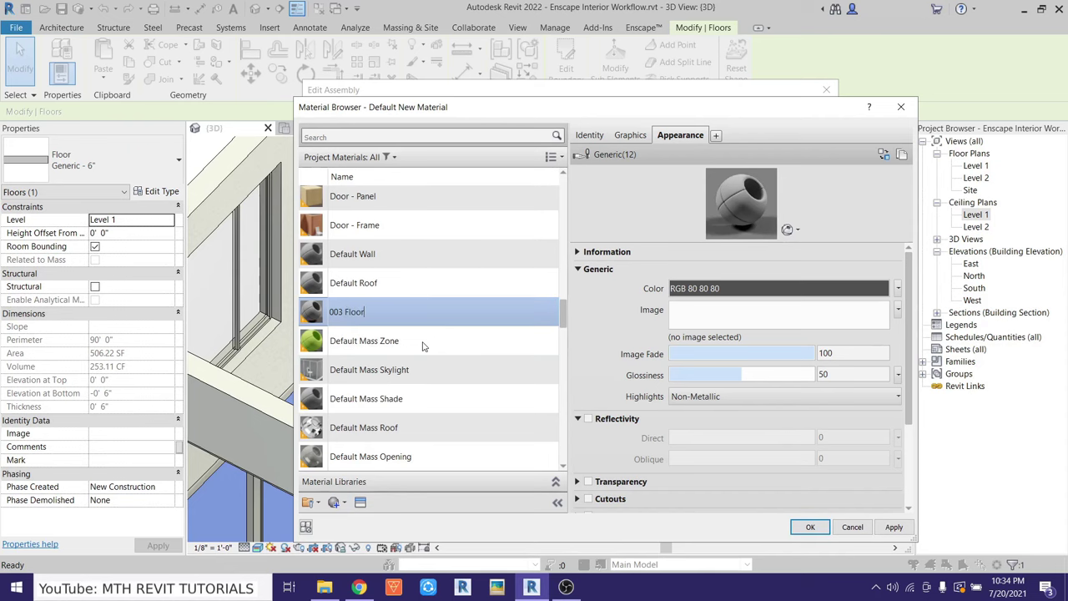
pyautogui.press('Return')
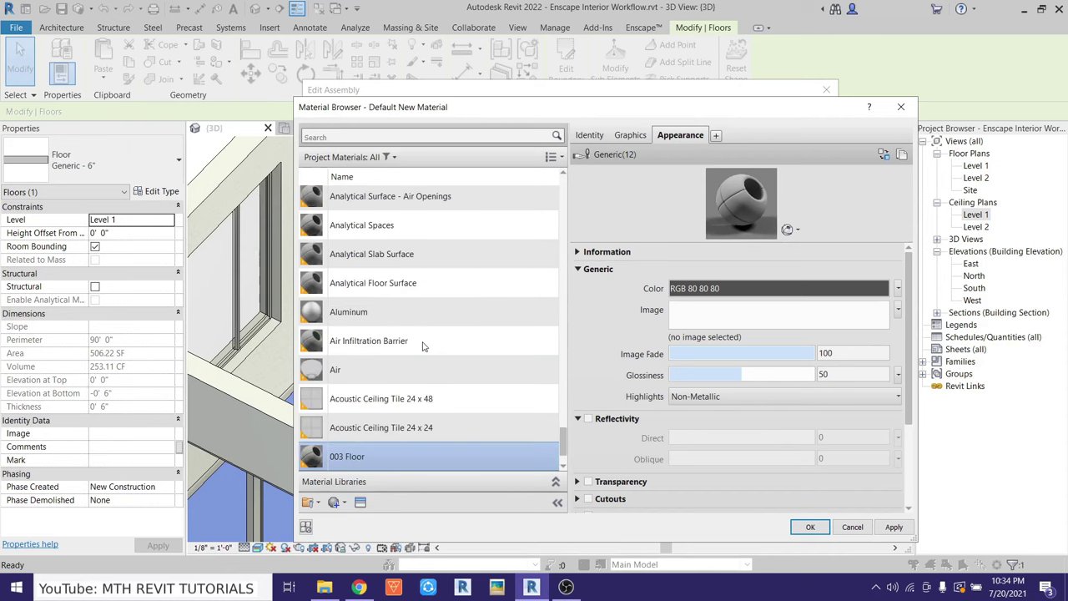
# Set the material image to Wood Flooring.jpg with a 5'-0" sample size
pyautogui.click(702, 330)
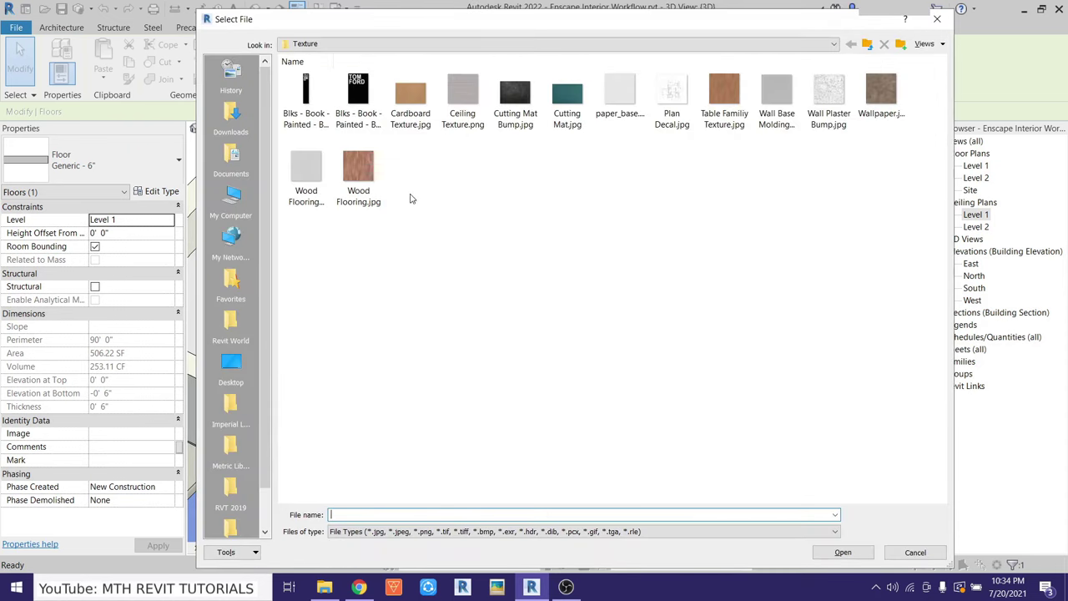
pyautogui.doubleClick(358, 171)
pyautogui.click(697, 309)
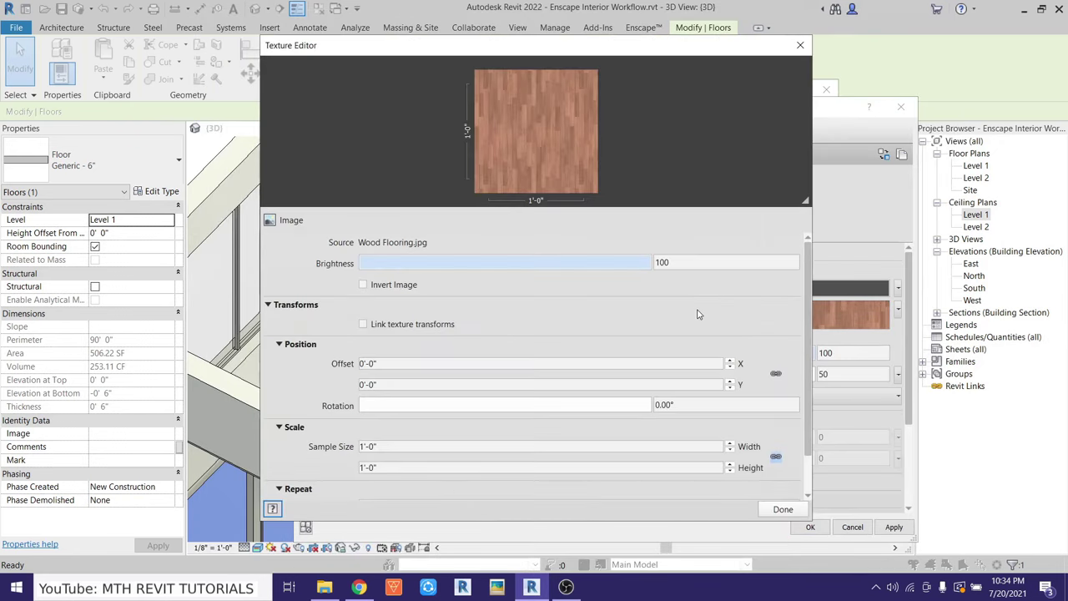
pyautogui.click(395, 445)
pyautogui.write('5')
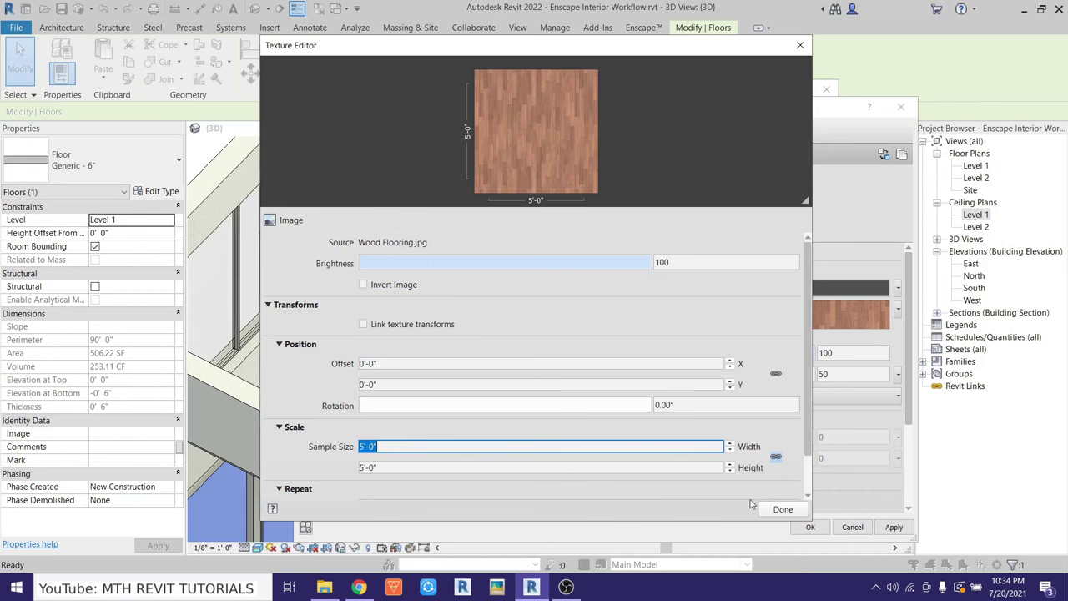
pyautogui.click(769, 510)
# Enable bump with Wood Flooring Bump.jpg, set its sample width and bump amount 92
pyautogui.scroll(-2, 661, 431)
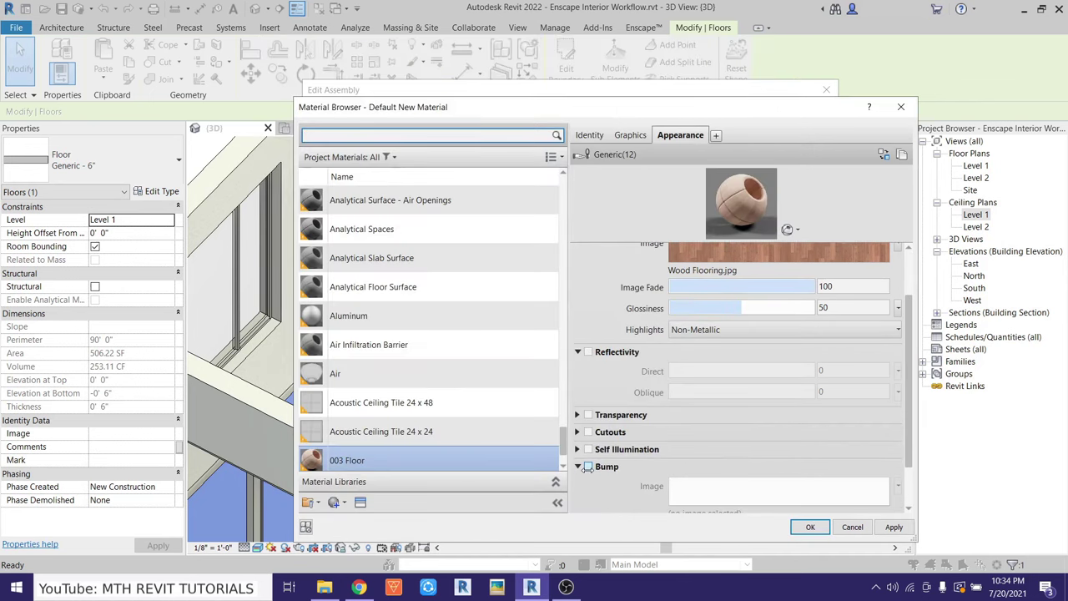
pyautogui.click(587, 466)
pyautogui.click(778, 490)
pyautogui.doubleClick(269, 171)
pyautogui.click(778, 491)
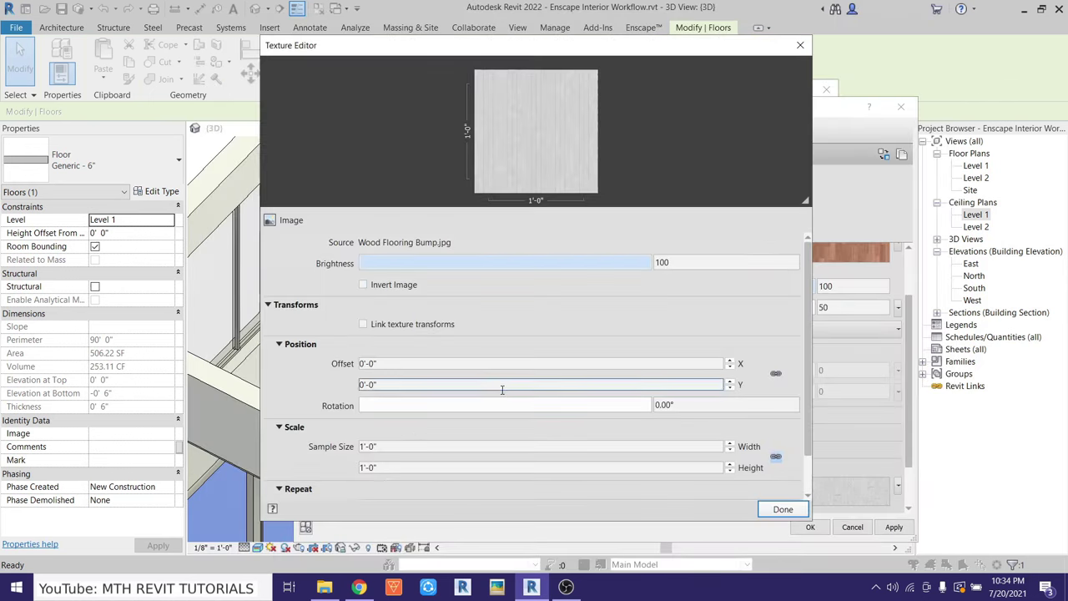
pyautogui.click(424, 446)
pyautogui.write("5'")
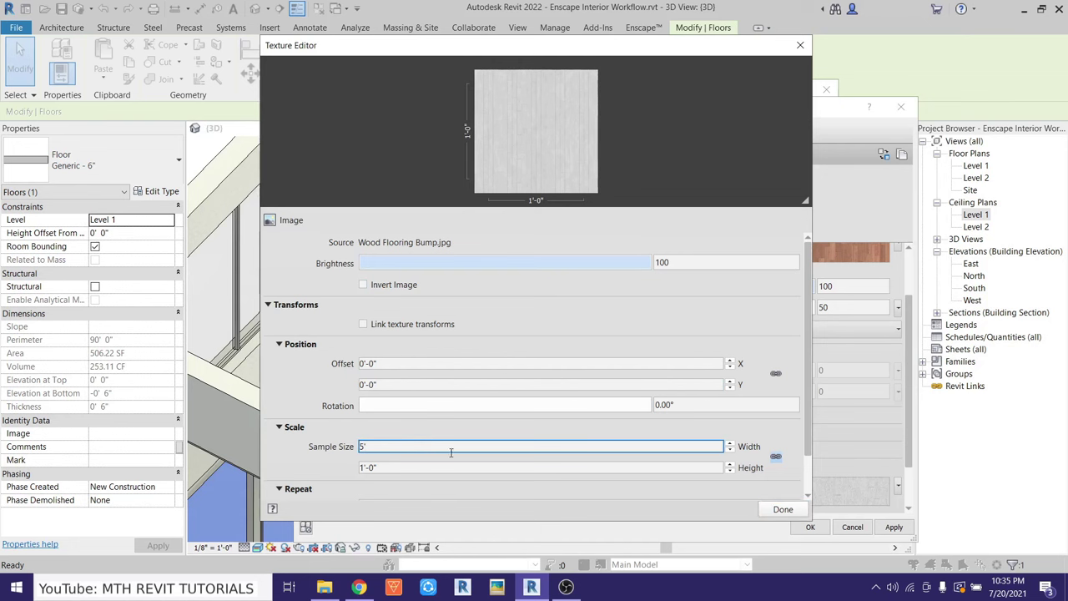
pyautogui.click(771, 510)
pyautogui.scroll(-1, 751, 467)
pyautogui.moveTo(718, 496); pyautogui.dragTo(754, 495)
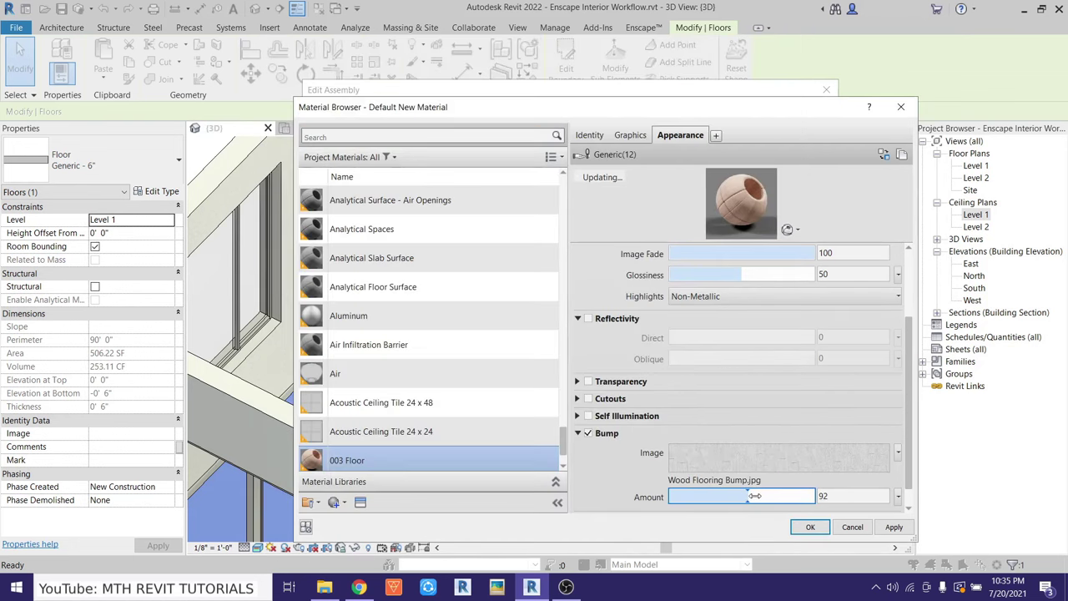
# Apply 003 Floor to the floor layer and confirm the assembly
pyautogui.click(807, 528)
pyautogui.click(663, 468)
pyautogui.scroll(2, 493, 306)
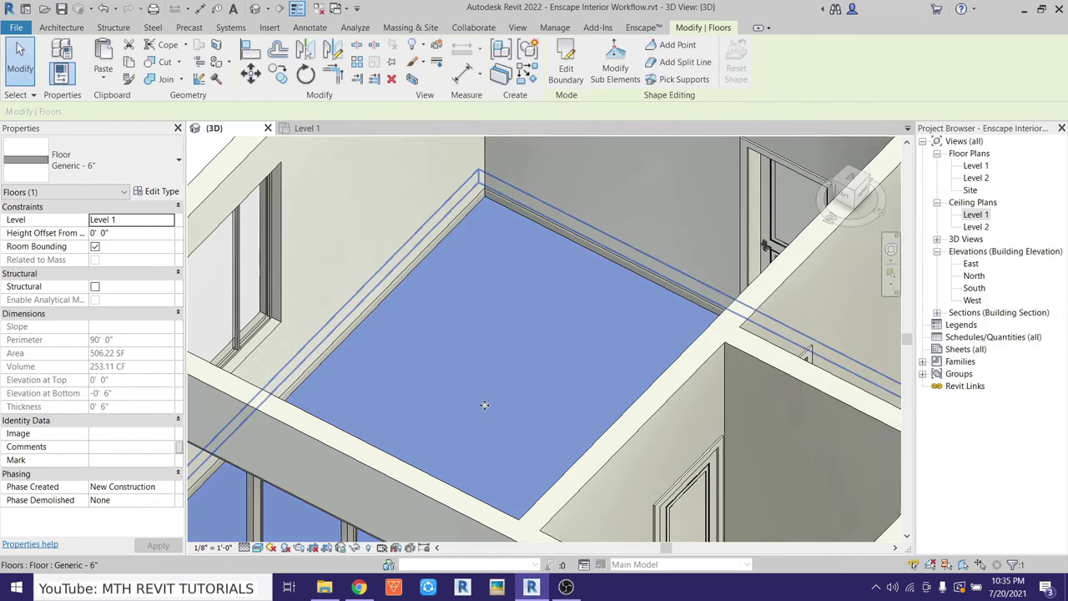
pyautogui.press('Escape')
# Orbit around the new wood floor and select it again
pyautogui.scroll(5, 494, 306)
pyautogui.keyDown('shift'); pyautogui.moveTo(494, 307); pyautogui.dragTo(582, 333, button='middle'); pyautogui.keyUp('shift')
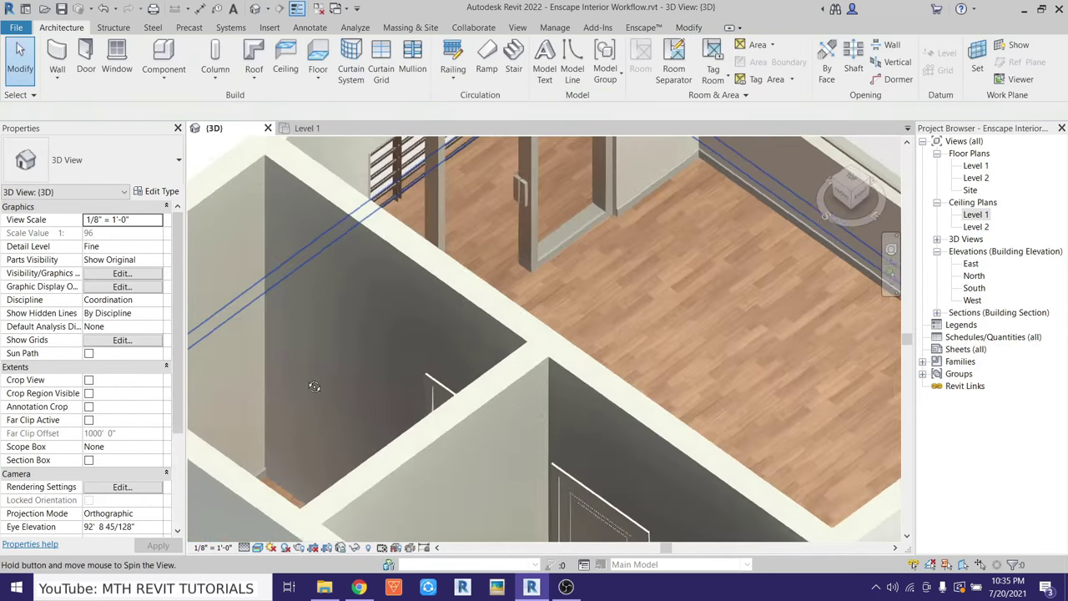
pyautogui.scroll(-4, 581, 333)
pyautogui.scroll(1, 546, 337)
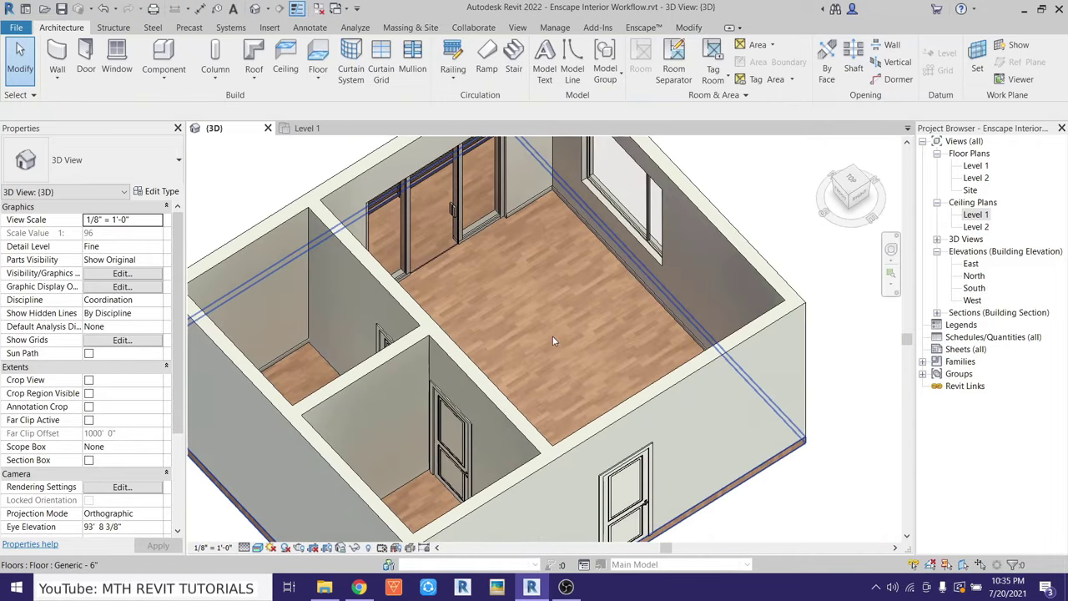
pyautogui.click(555, 319)
pyautogui.click(162, 191)
# Rotate both the wood image and bump textures of 003 Floor by 90°
pyautogui.doubleClick(518, 226)
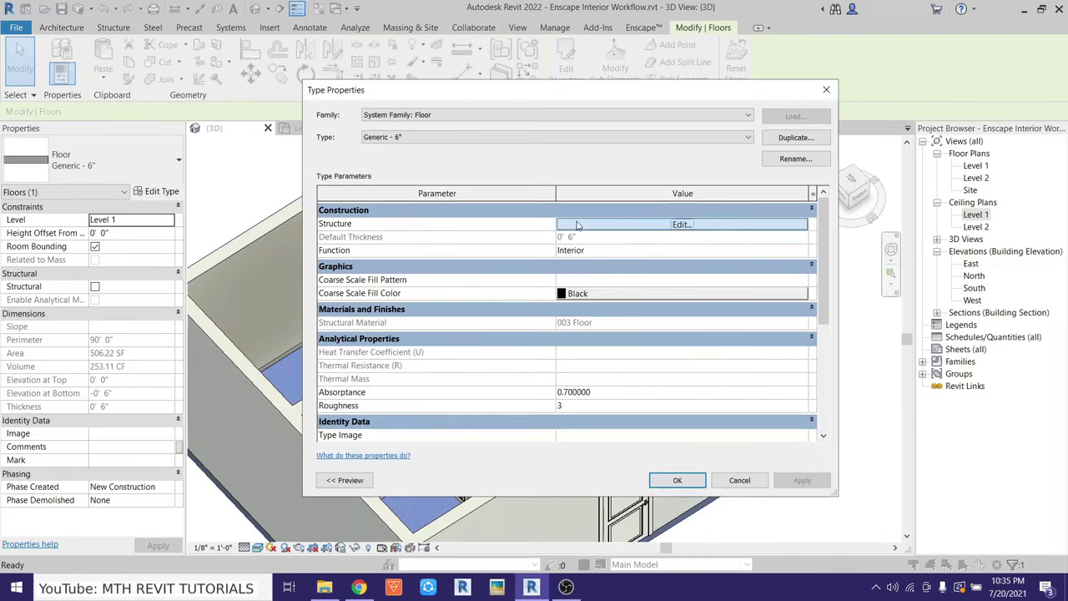
pyautogui.click(523, 221)
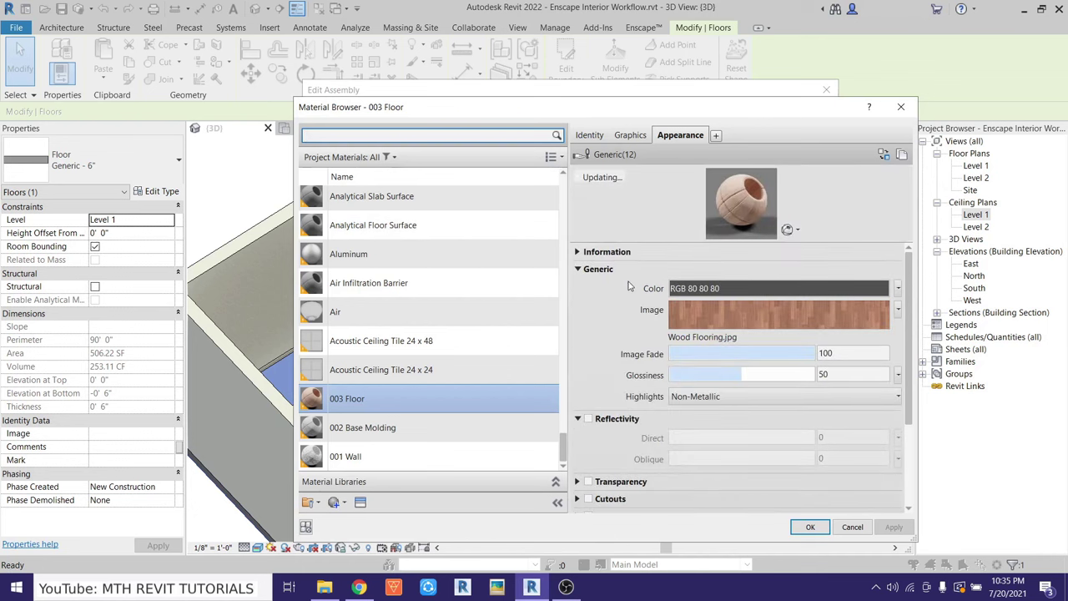
pyautogui.click(709, 309)
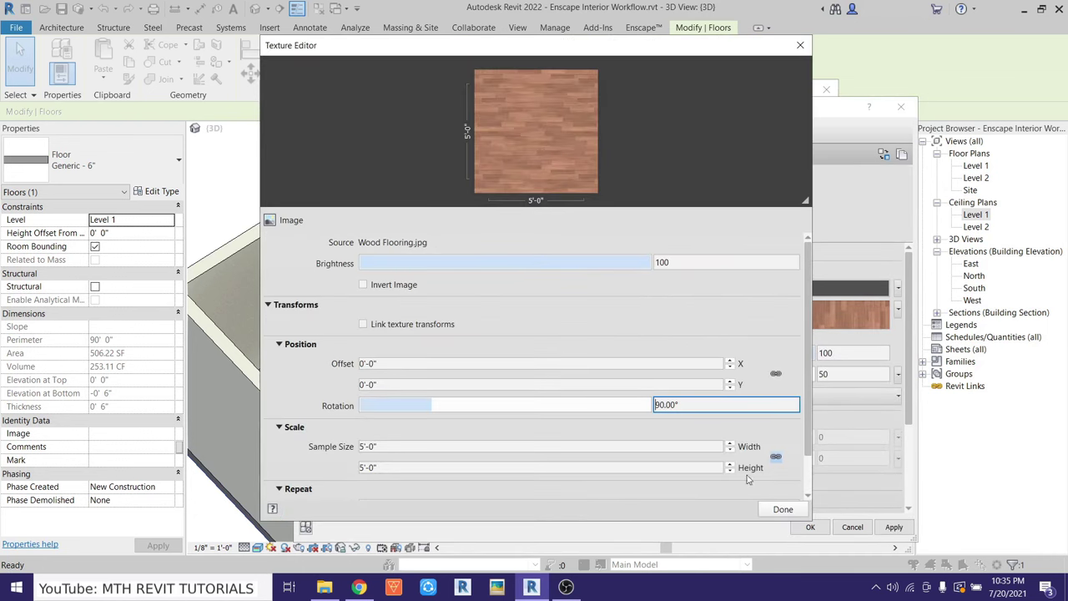
pyautogui.click(783, 508)
pyautogui.scroll(-5, 751, 401)
pyautogui.click(754, 434)
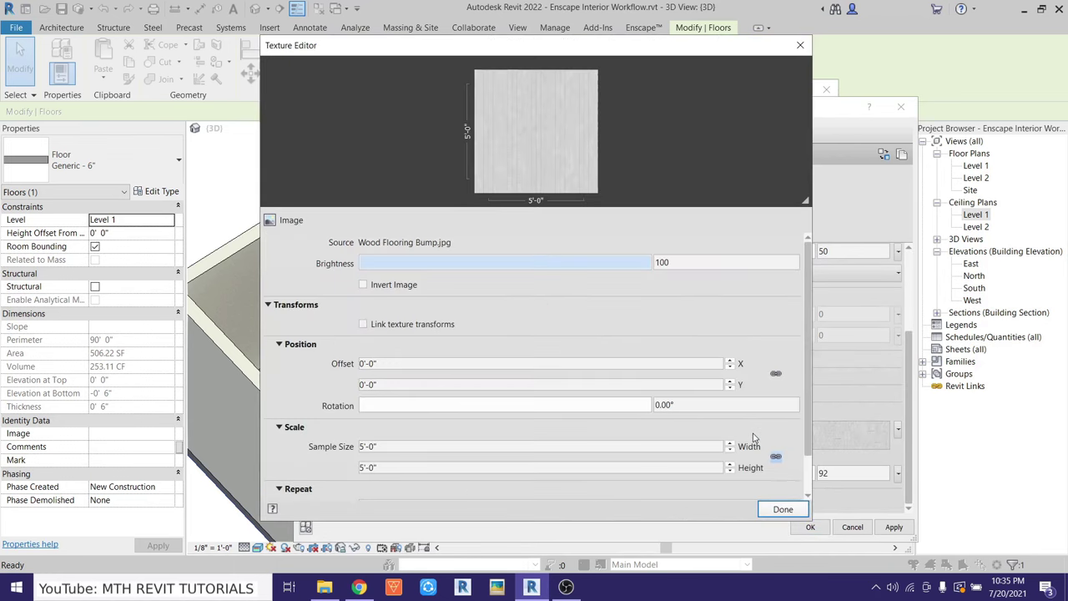
pyautogui.doubleClick(695, 405)
pyautogui.write('90')
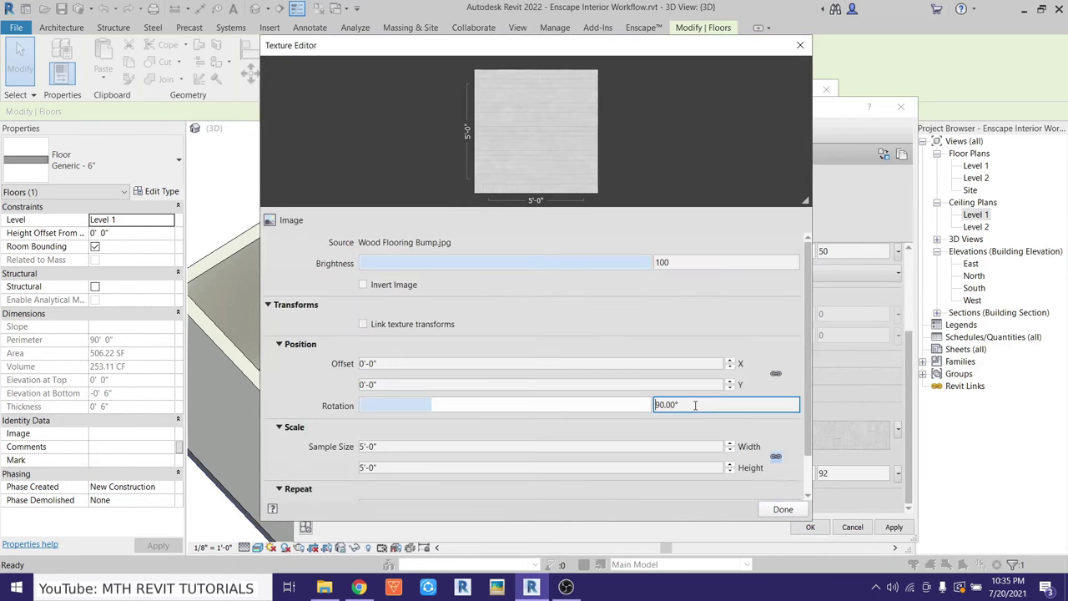
pyautogui.click(781, 509)
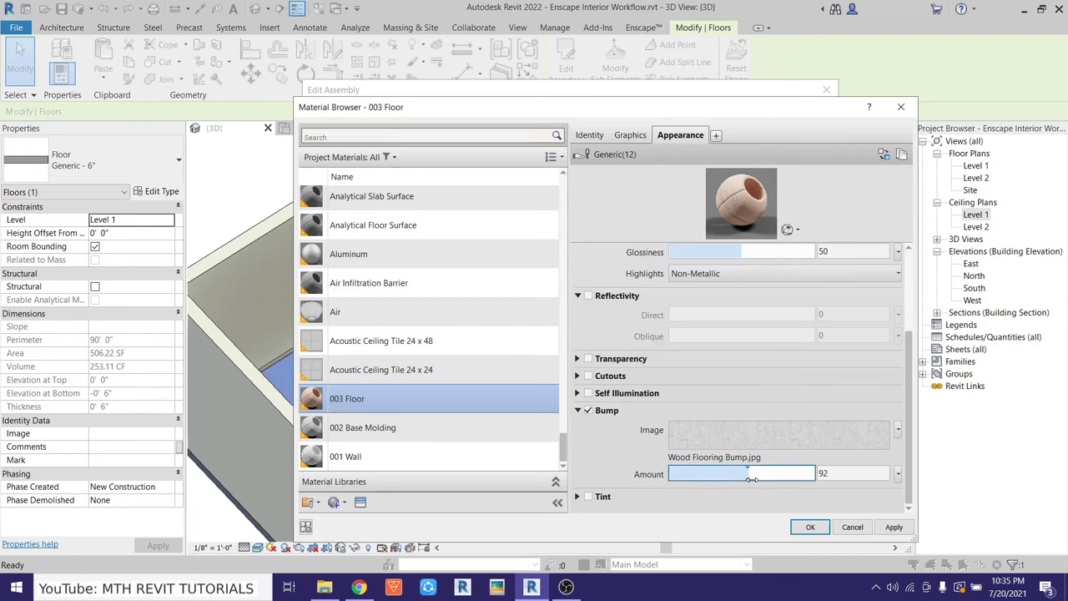
# Enable reflectivity with direct around 7 and oblique 4
pyautogui.click(588, 297)
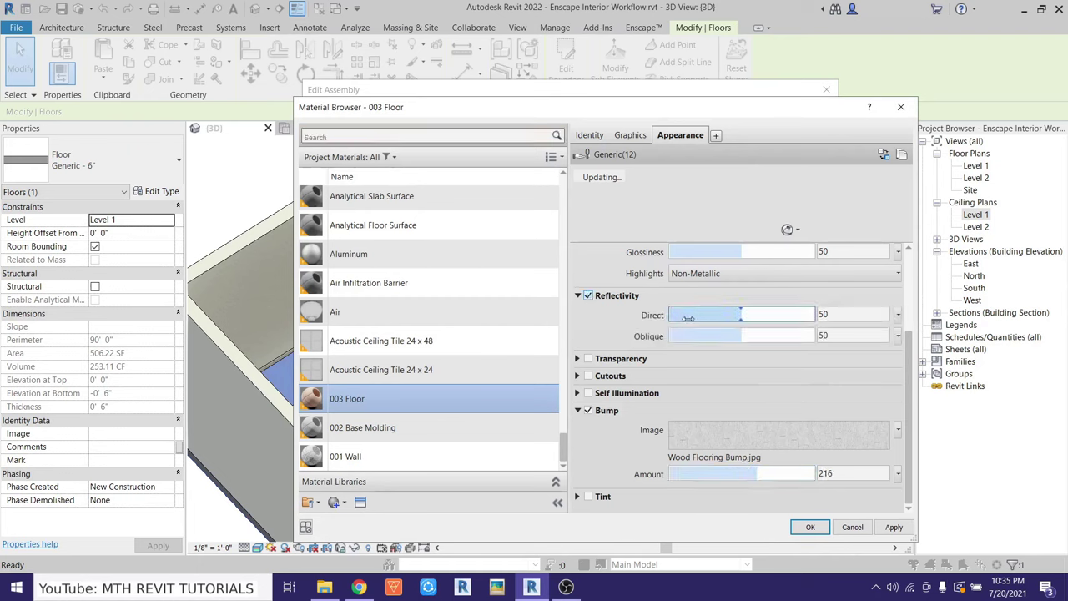
pyautogui.click(679, 314)
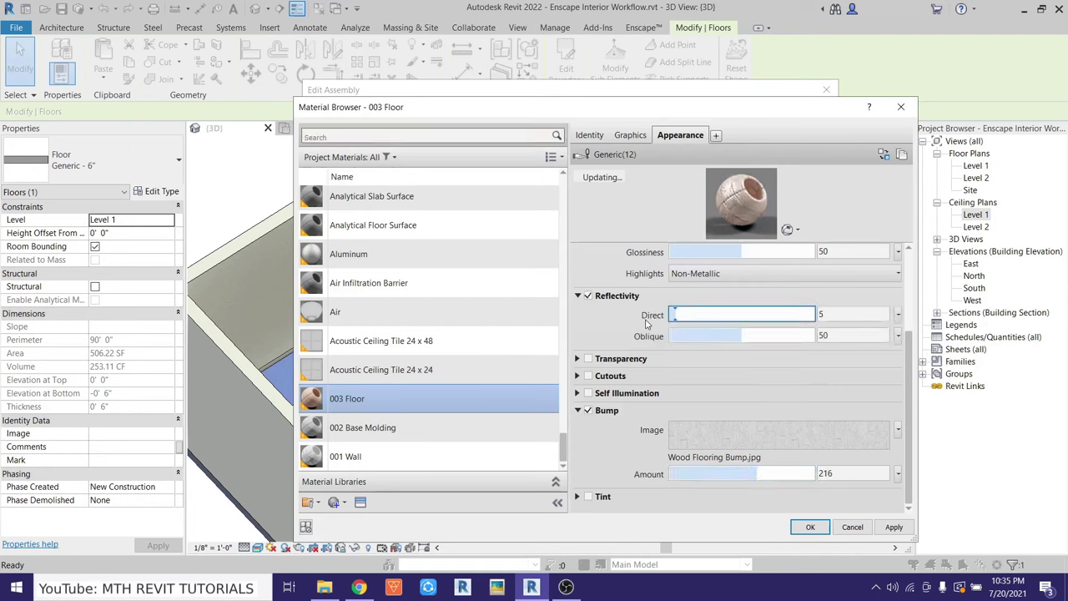
pyautogui.click(674, 337)
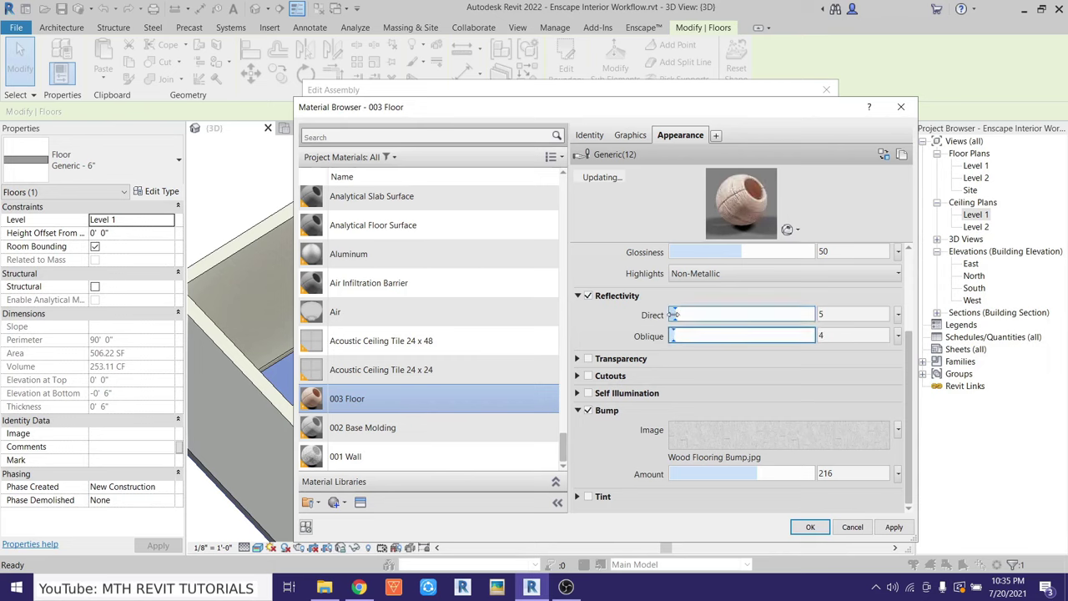
pyautogui.click(674, 314)
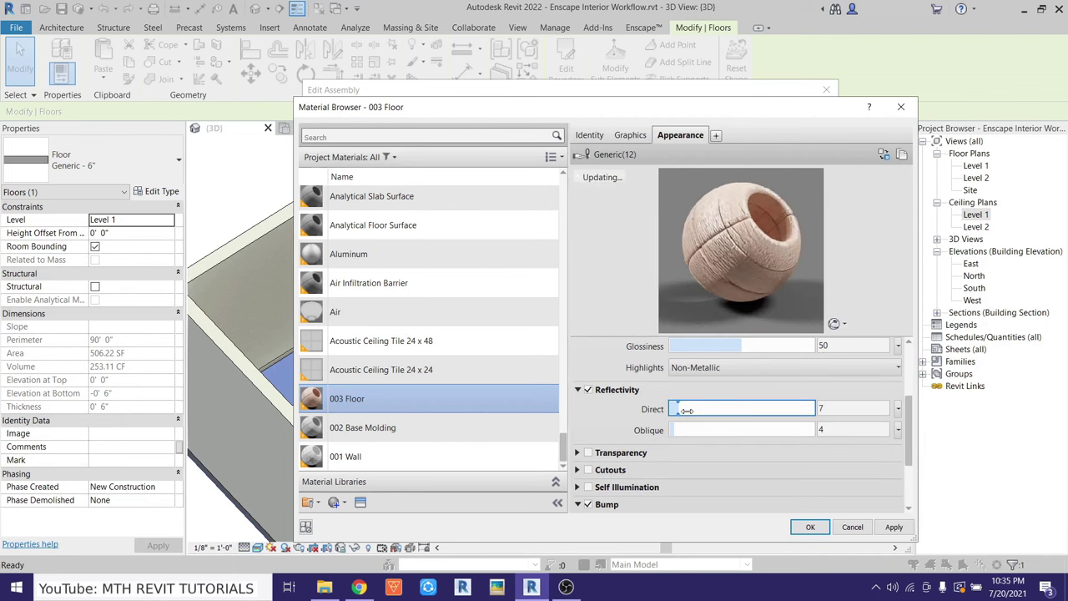
pyautogui.moveTo(686, 410); pyautogui.dragTo(689, 411)
# Accept the material and close the floor assembly and type properties
pyautogui.click(804, 527)
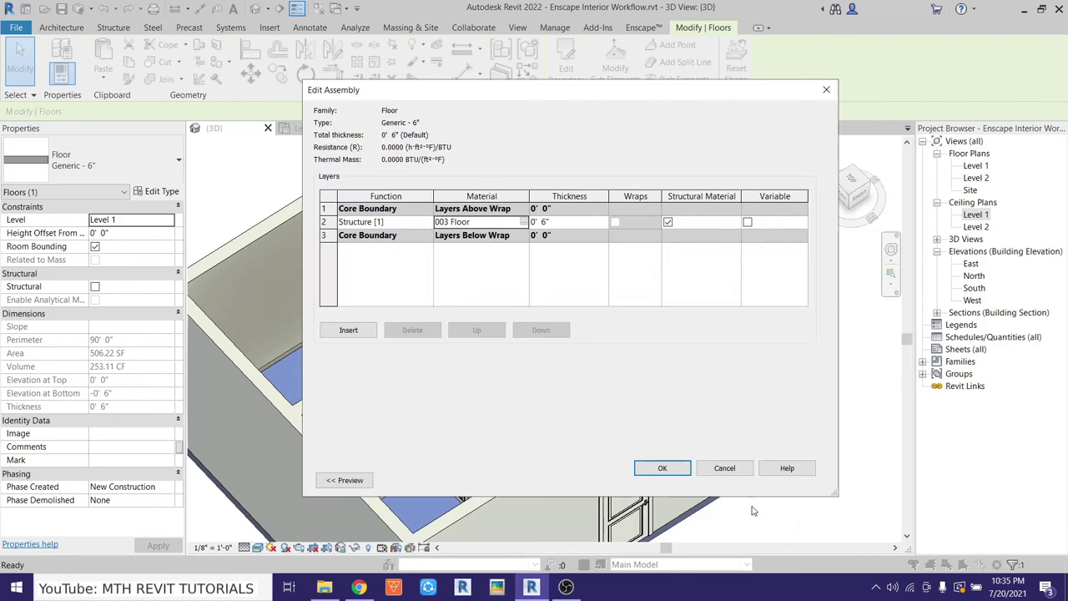
pyautogui.click(663, 467)
pyautogui.click(674, 478)
pyautogui.press('Escape')
# Orbit to face the sliding door and select its vertical mullion
pyautogui.moveTo(550, 408)
pyautogui.keyDown('shift'); pyautogui.mouseDown(button='middle')
pyautogui.moveTo(515, 332)
pyautogui.moveTo(557, 348)
pyautogui.moveTo(482, 321)
pyautogui.moveTo(509, 333)
pyautogui.mouseUp(button='middle'); pyautogui.keyUp('shift')
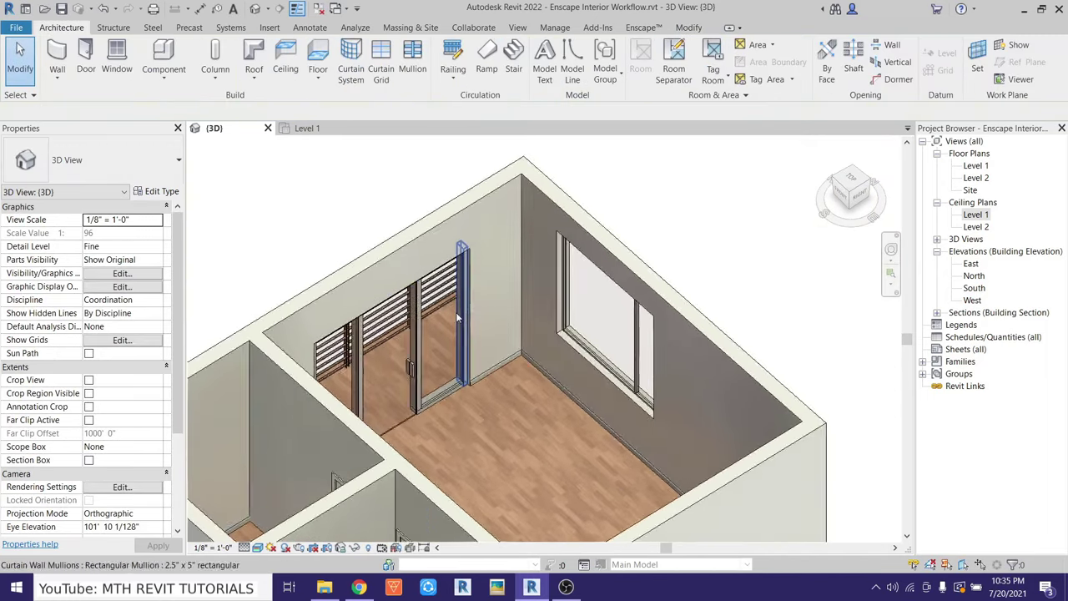
pyautogui.scroll(5, 517, 339)
pyautogui.scroll(3, 517, 339)
pyautogui.click(525, 342)
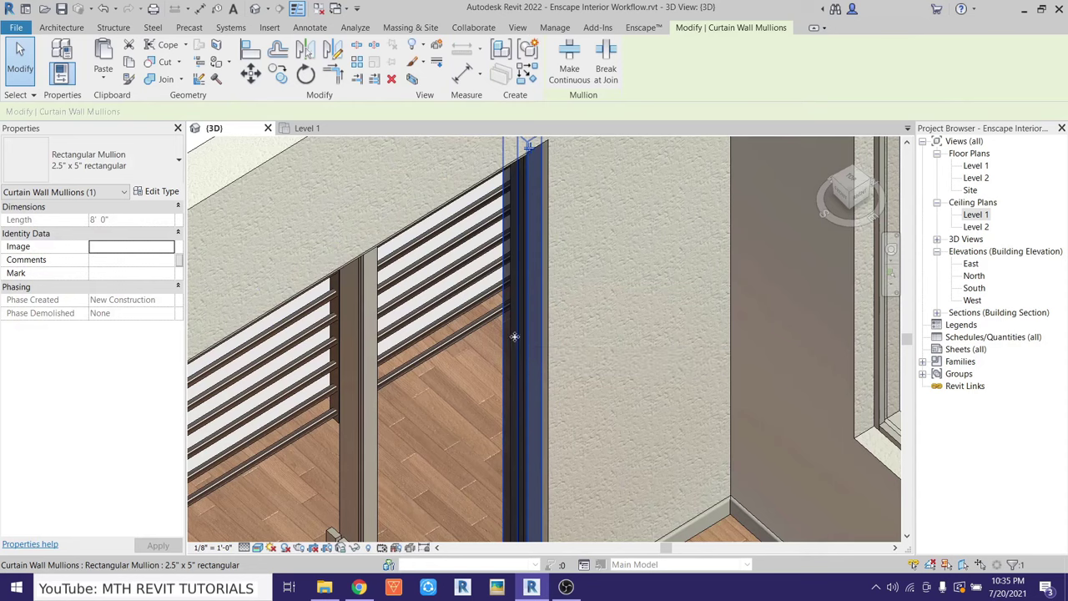
pyautogui.click(148, 192)
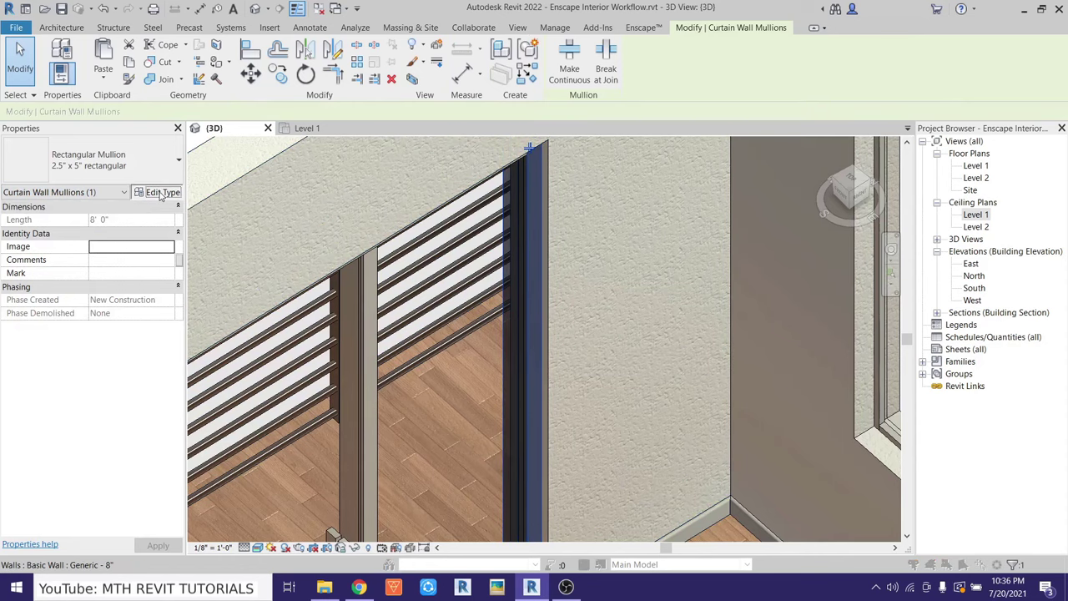
# Enable a dark grey RGB 80 80 80 tint on the mullion's Aluminum material
pyautogui.click(751, 335)
pyautogui.click(805, 336)
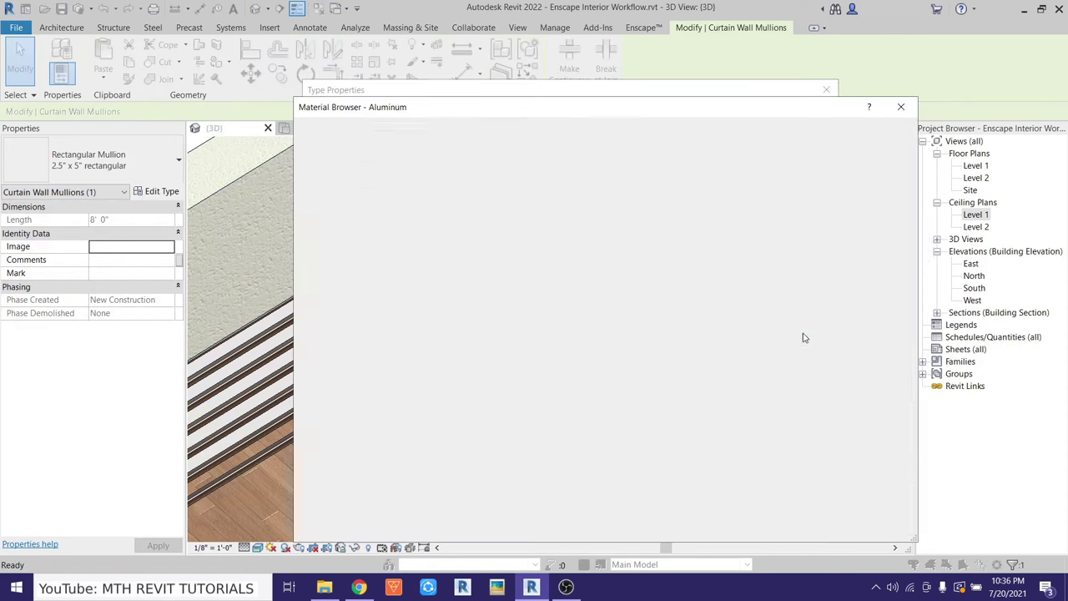
pyautogui.click(588, 367)
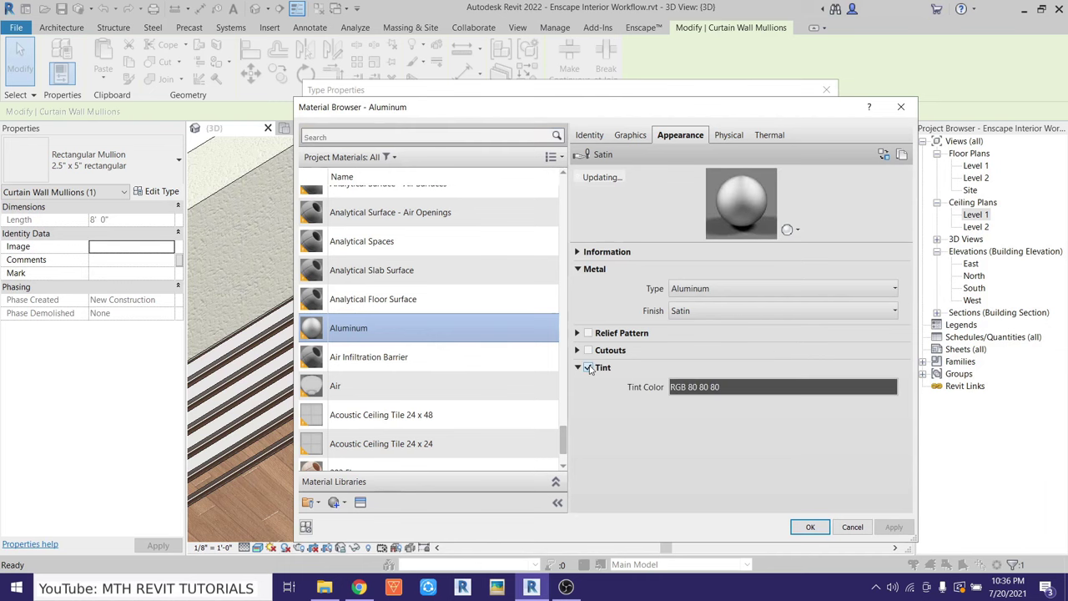
pyautogui.click(810, 528)
pyautogui.click(680, 480)
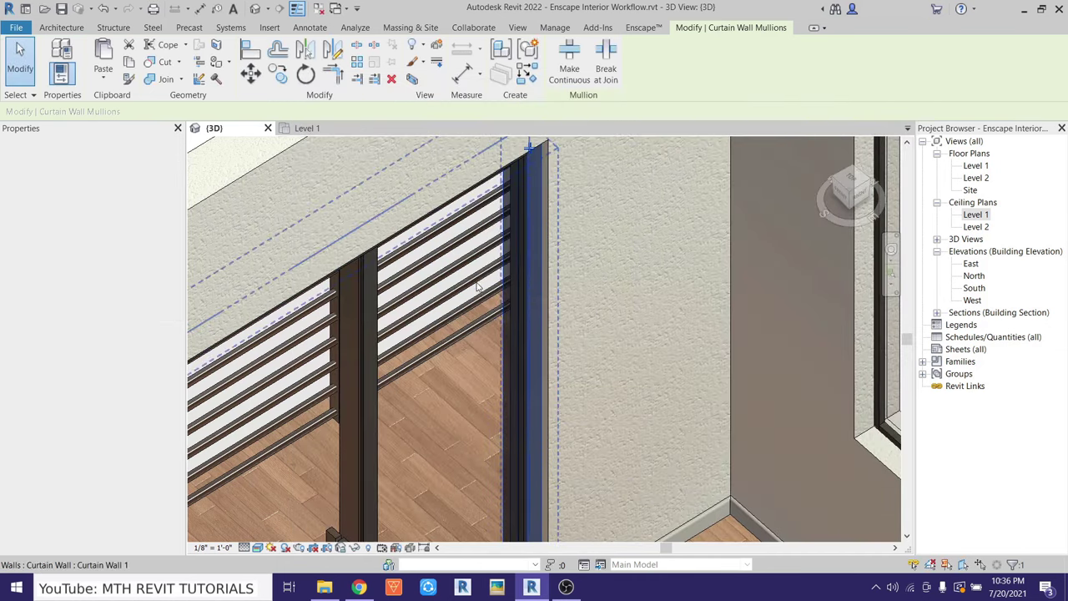
pyautogui.scroll(-3, 523, 284)
# Clear the selection, orbit toward the bare wall, and open Manage > Materials
pyautogui.press('Escape')
pyautogui.moveTo(523, 284)
pyautogui.keyDown('shift'); pyautogui.mouseDown(button='middle')
pyautogui.moveTo(447, 355)
pyautogui.moveTo(558, 370)
pyautogui.moveTo(557, 243)
pyautogui.mouseUp(button='middle'); pyautogui.keyUp('shift')
pyautogui.scroll(5, 551, 267)
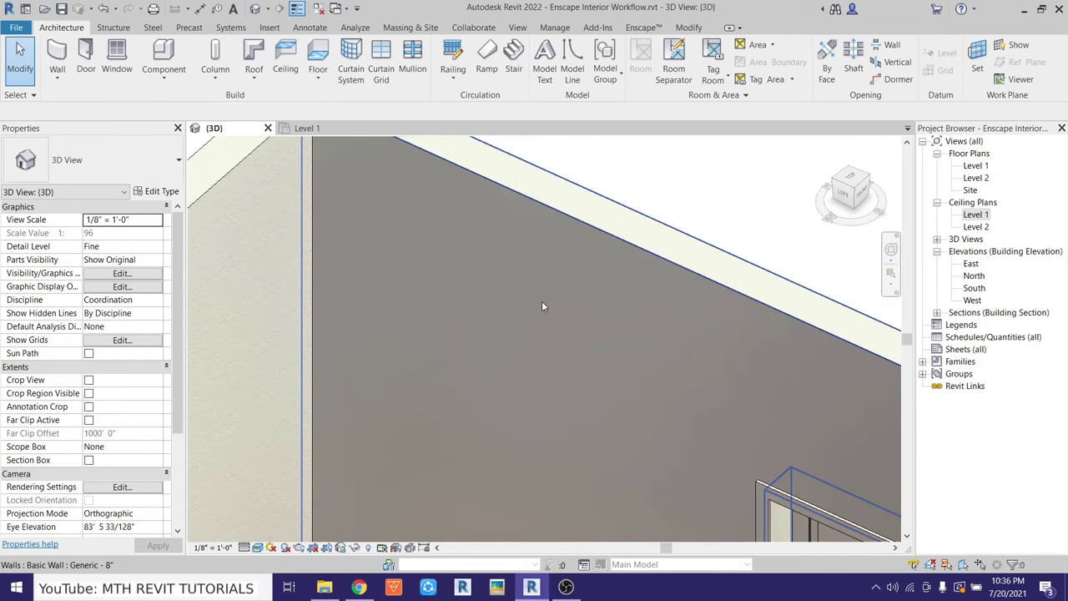
pyautogui.click(554, 27)
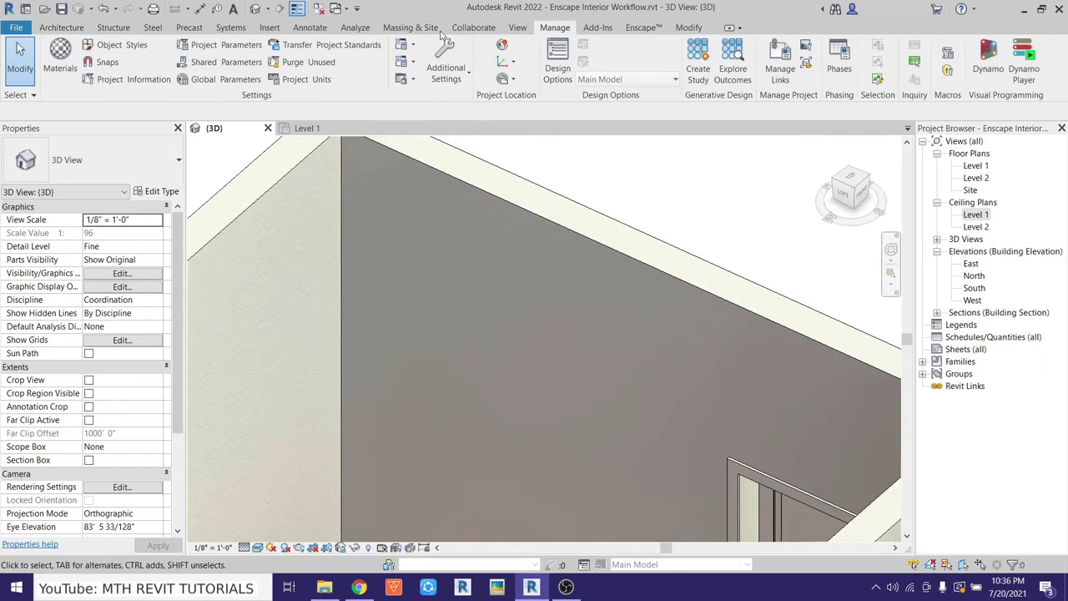
pyautogui.click(60, 58)
# Create a new material and rename it '004 Wallpaper'
pyautogui.click(336, 502)
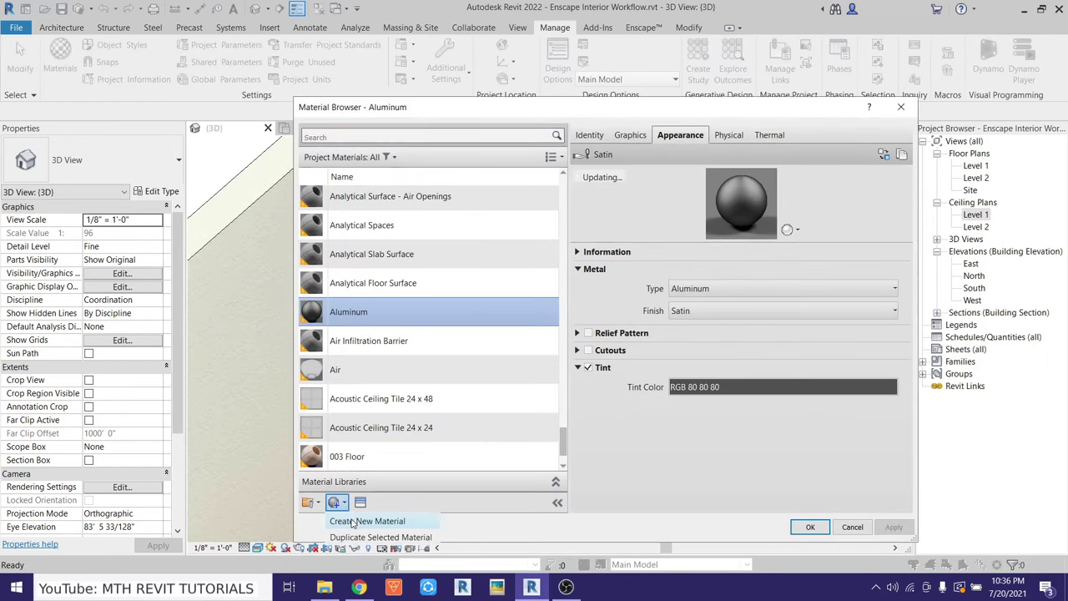
pyautogui.click(367, 518)
pyautogui.rightClick(368, 325)
pyautogui.click(397, 361)
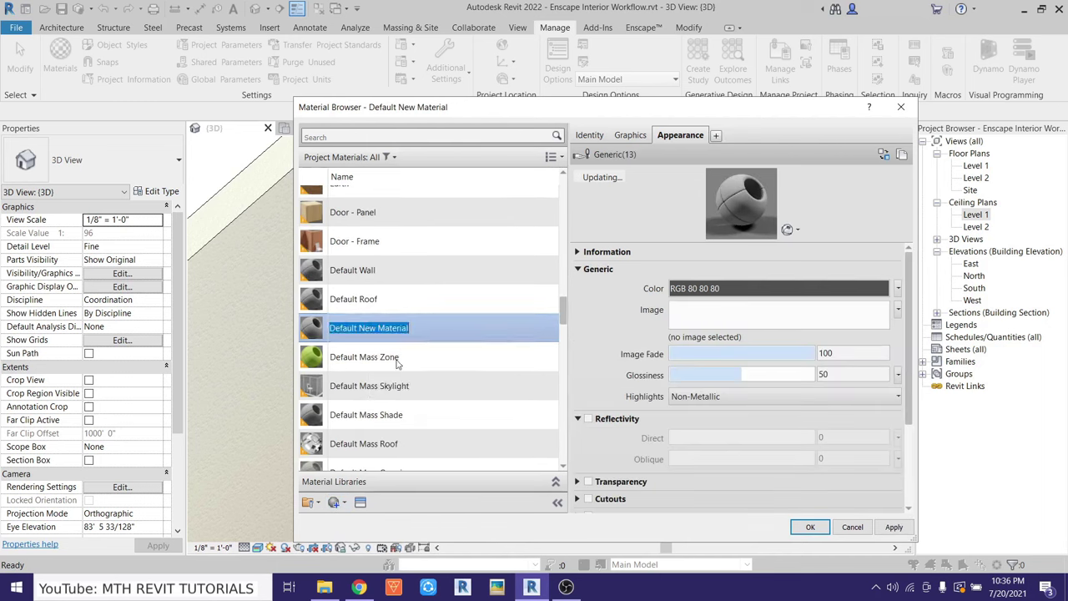
pyautogui.write('per')
pyautogui.press('Return')
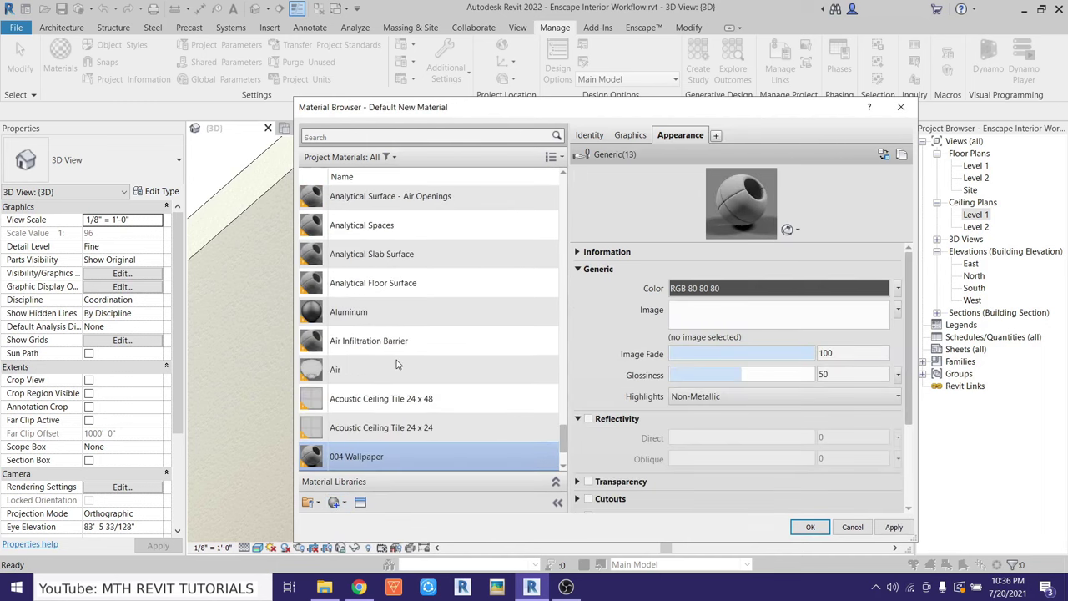
# Use Wallpaper.jpg as the material's colour image
pyautogui.click(714, 324)
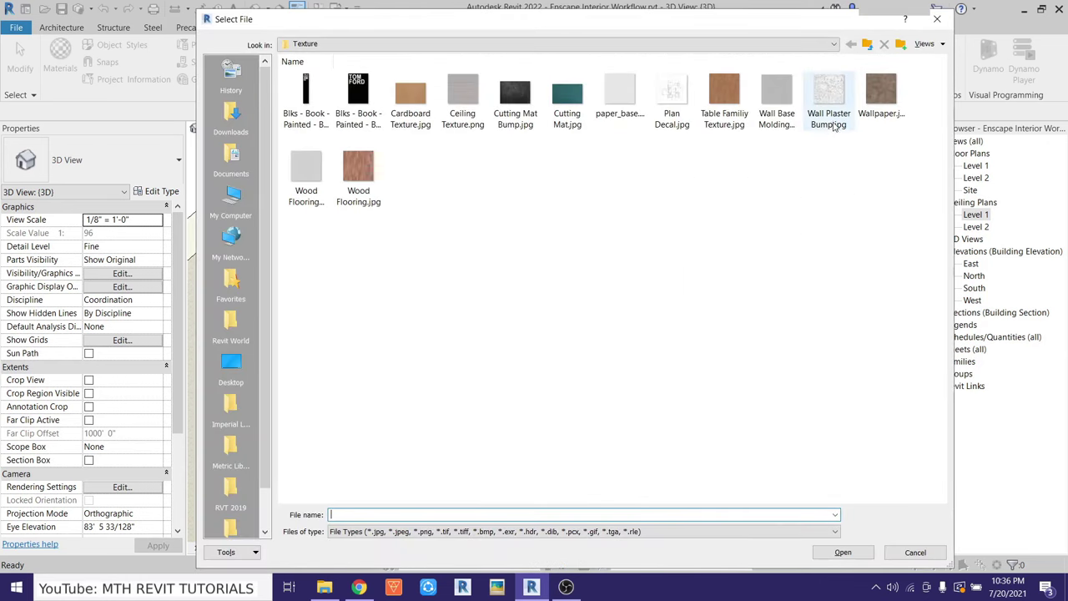
pyautogui.doubleClick(881, 90)
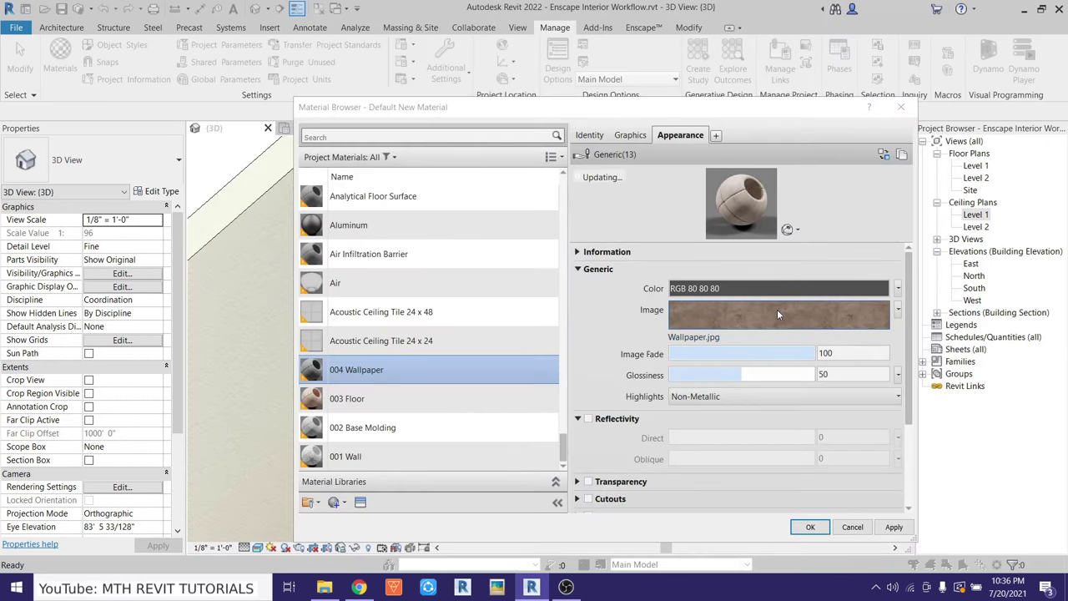
pyautogui.click(776, 310)
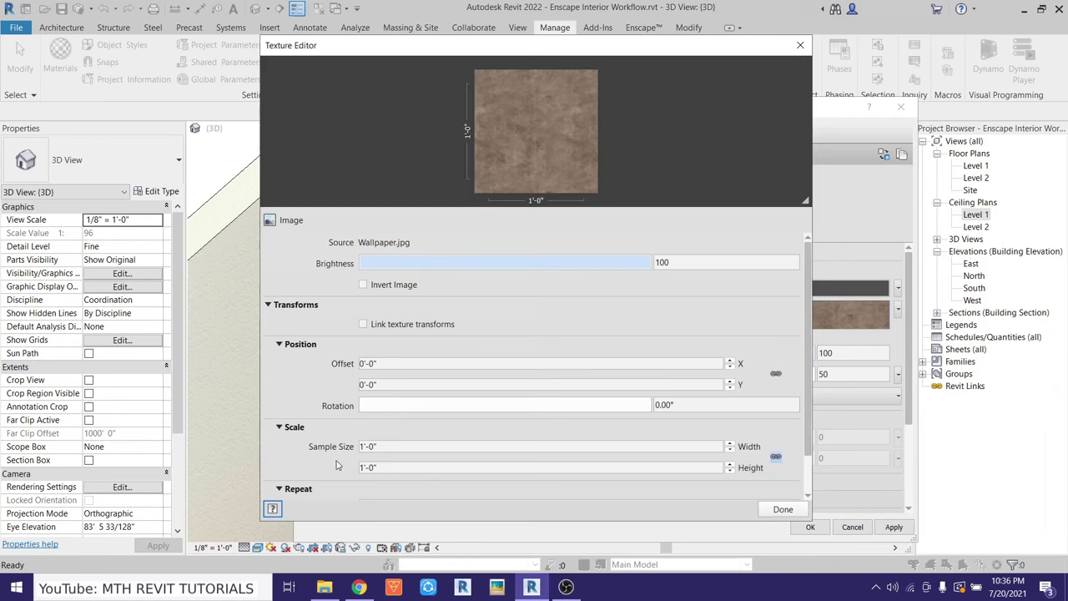
pyautogui.scroll(-2, 337, 464)
pyautogui.click(415, 403)
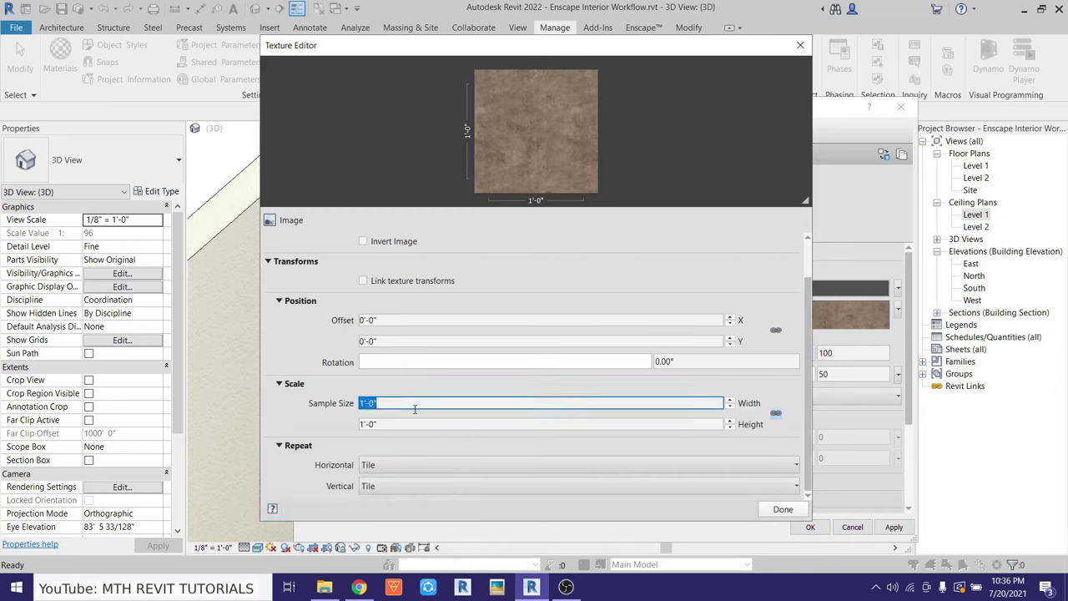
pyautogui.write("5'")
pyautogui.click(783, 509)
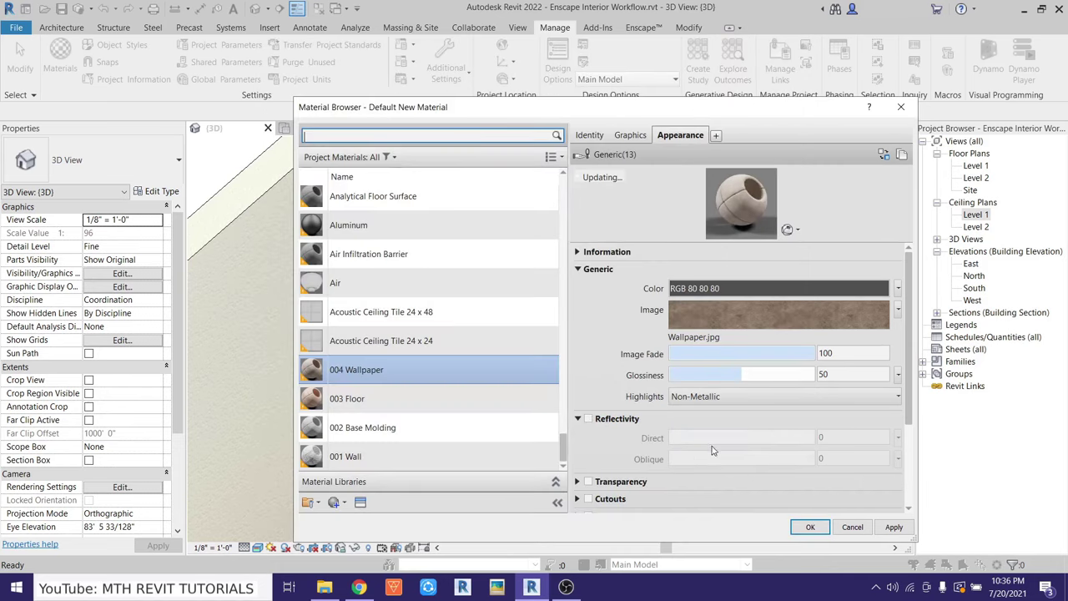
# Add Wallpaper.jpg as the bump image with sample width 5, and save the material
pyautogui.click(588, 433)
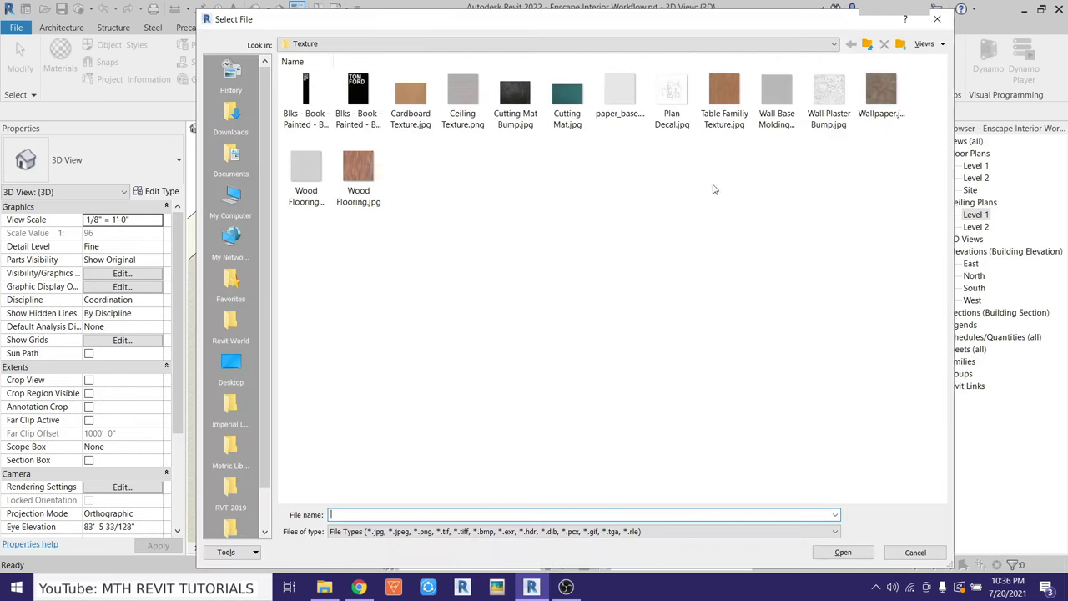
pyautogui.doubleClick(881, 90)
pyautogui.doubleClick(413, 448)
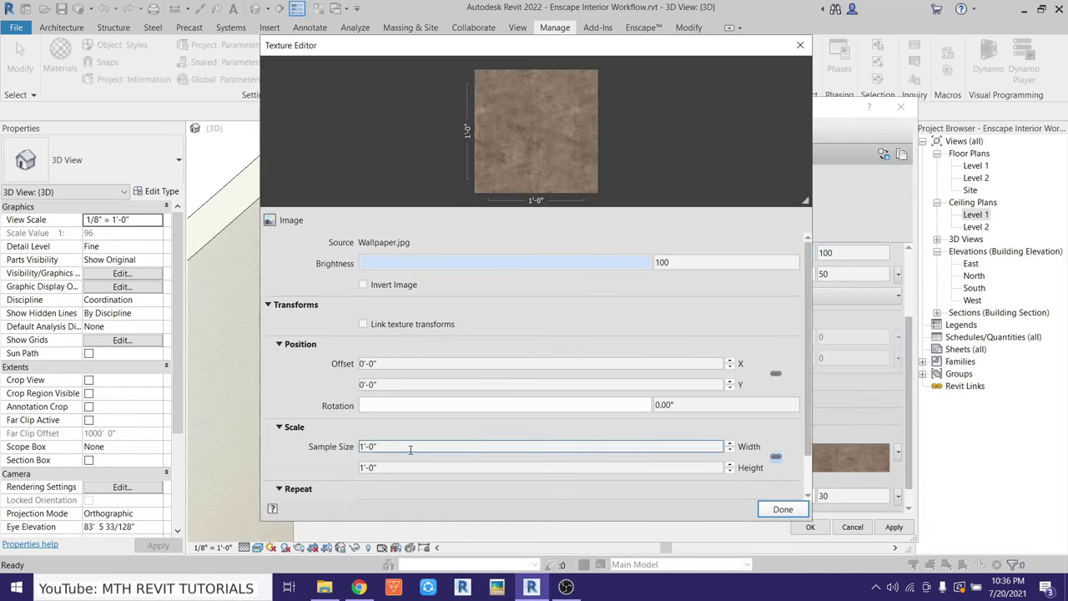
pyautogui.write('5')
pyautogui.click(780, 511)
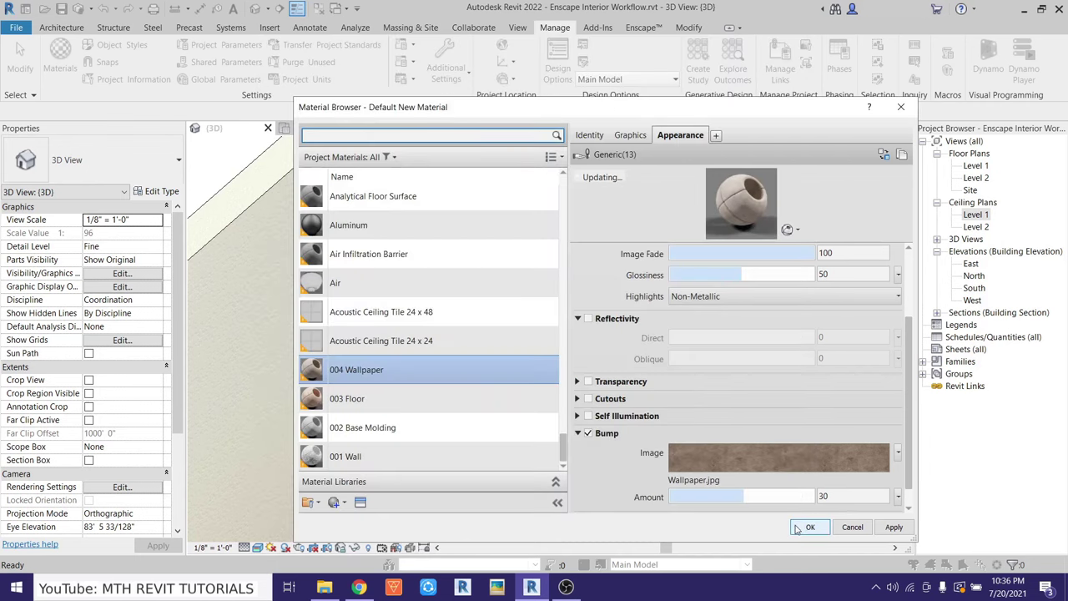
pyautogui.click(810, 527)
# Paint the wall face beside the door with 004 Wallpaper using the Paint tool
pyautogui.click(691, 28)
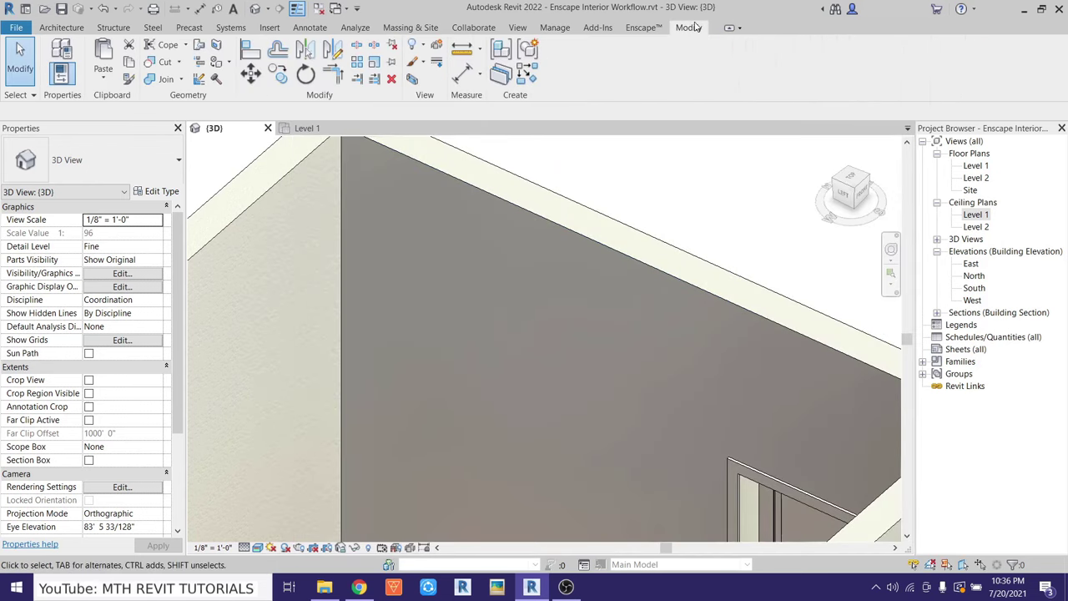
pyautogui.click(225, 67)
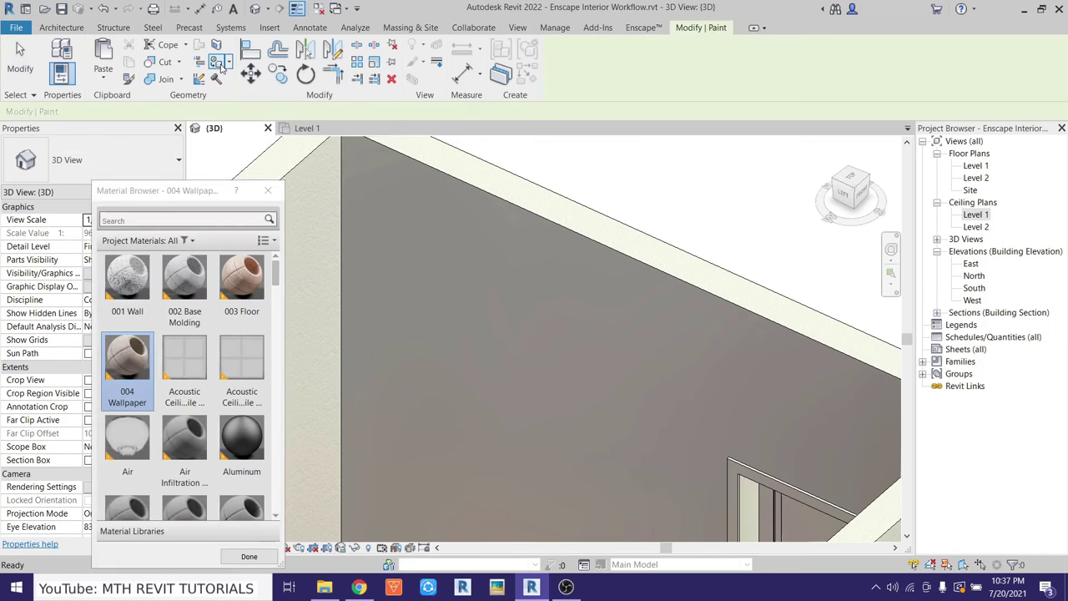
pyautogui.click(440, 340)
pyautogui.scroll(2, 448, 336)
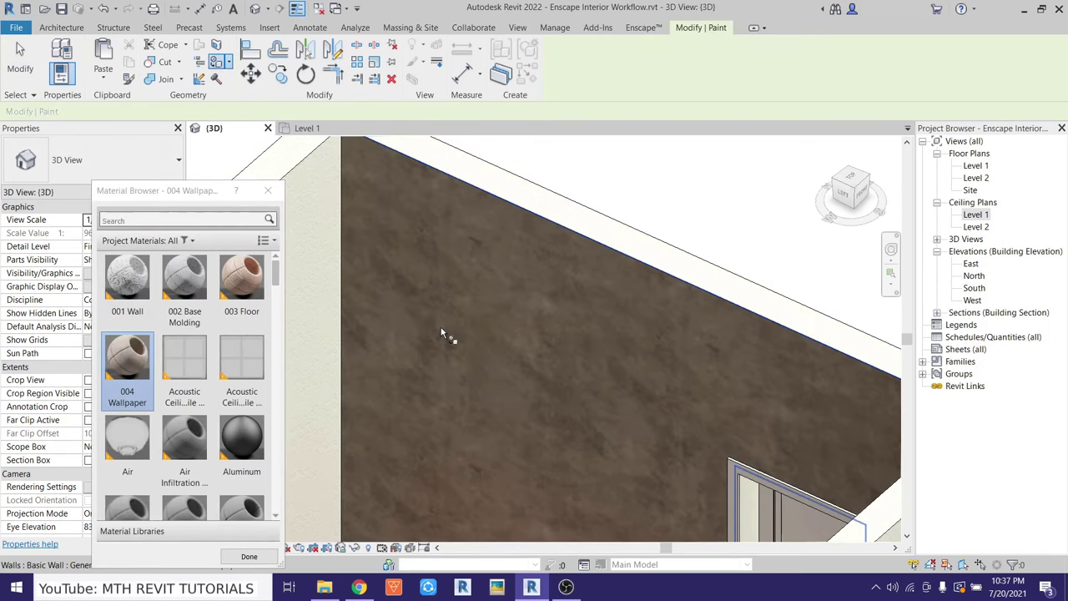
pyautogui.scroll(2, 601, 312)
pyautogui.scroll(-5, 529, 314)
pyautogui.scroll(3, 599, 366)
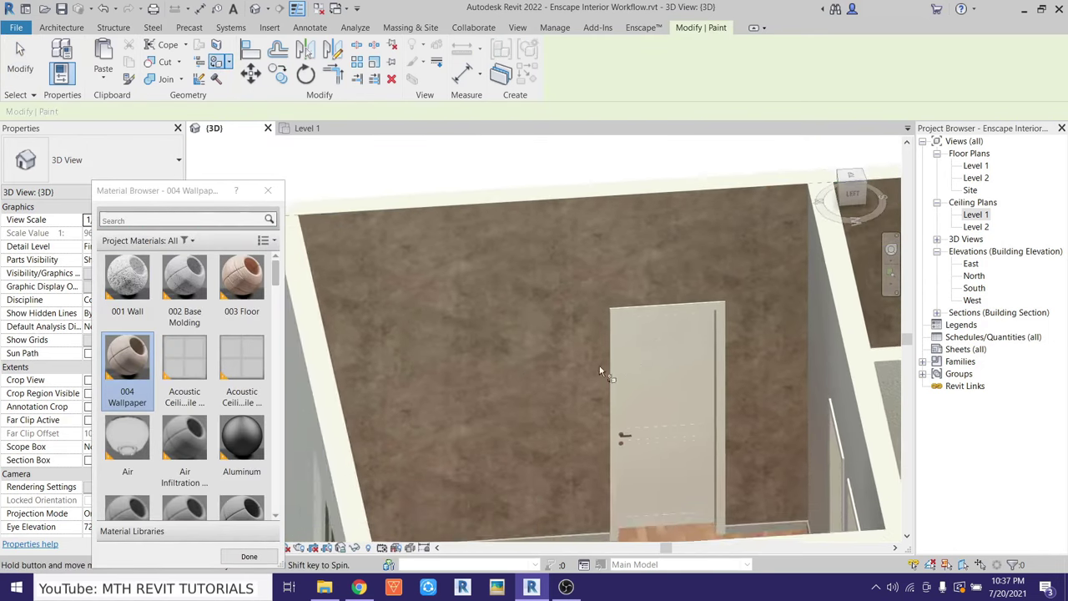
pyautogui.scroll(2, 322, 290)
pyautogui.click(276, 194)
pyautogui.keyDown('shift'); pyautogui.moveTo(495, 397); pyautogui.dragTo(520, 389, button='middle'); pyautogui.keyUp('shift')
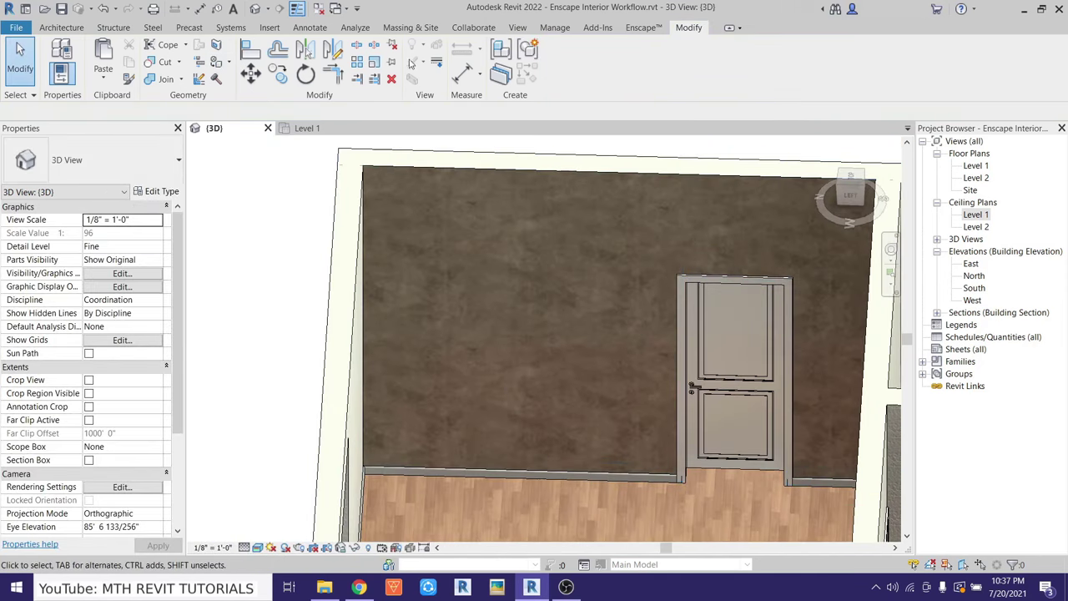
# Scale the 004 Wallpaper image texture to 7'-0"
pyautogui.click(552, 30)
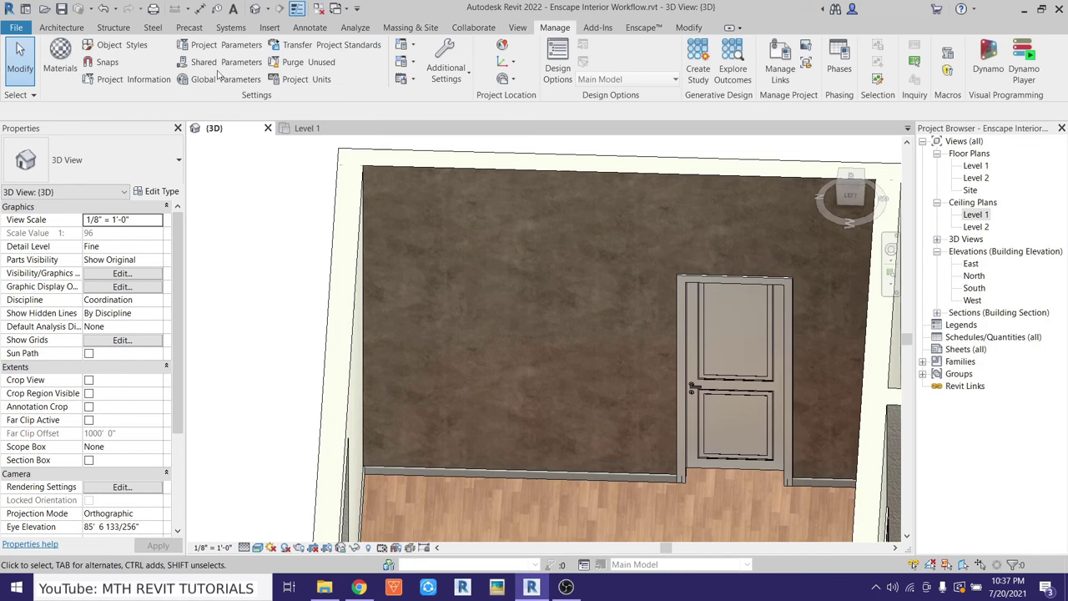
pyautogui.click(60, 59)
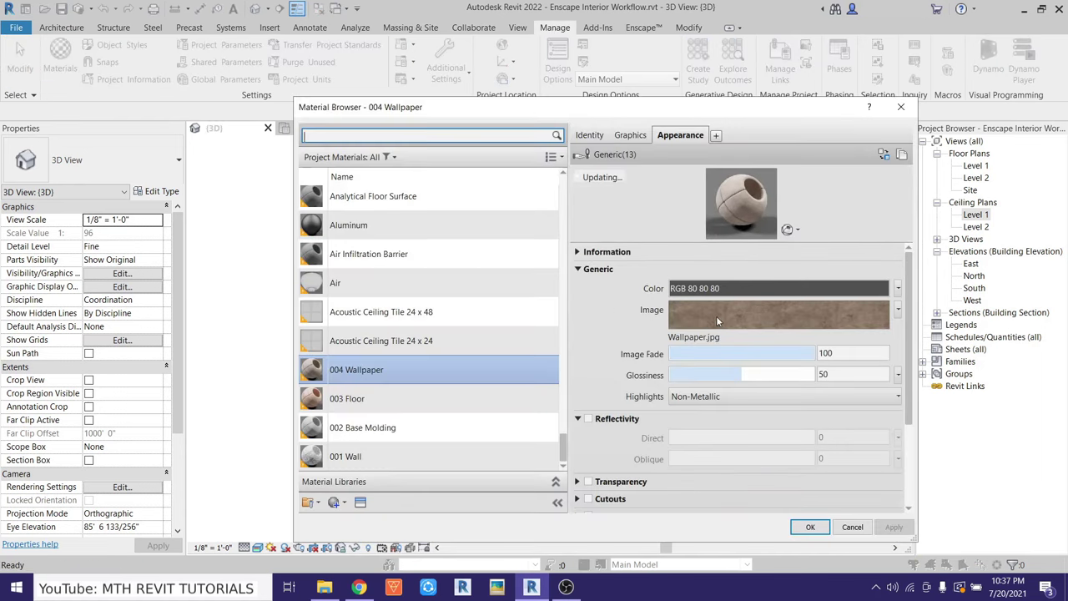
pyautogui.click(718, 316)
pyautogui.doubleClick(399, 448)
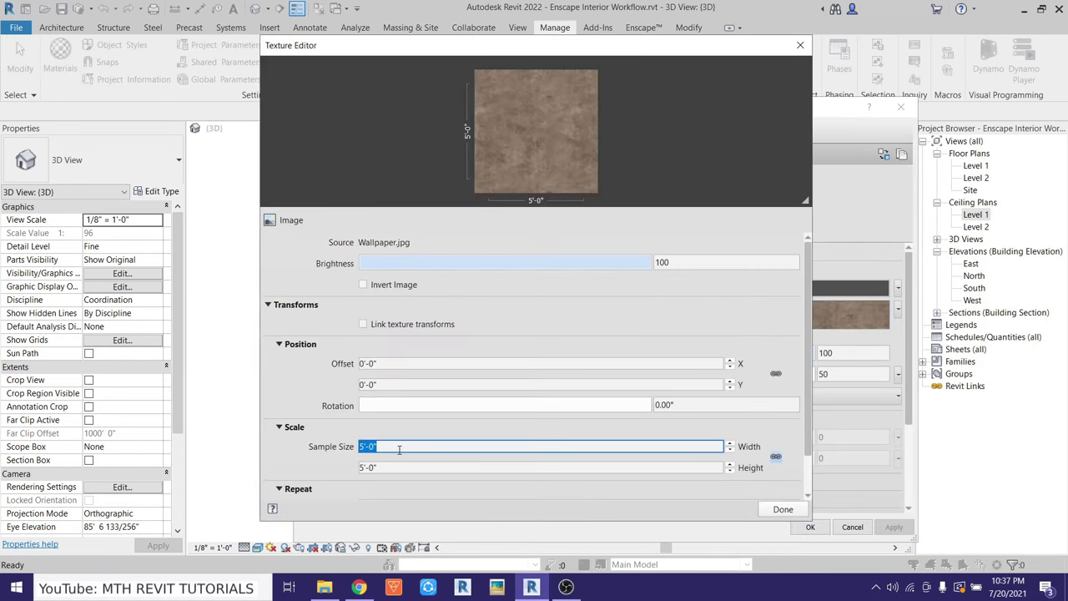
pyautogui.press('Tab')
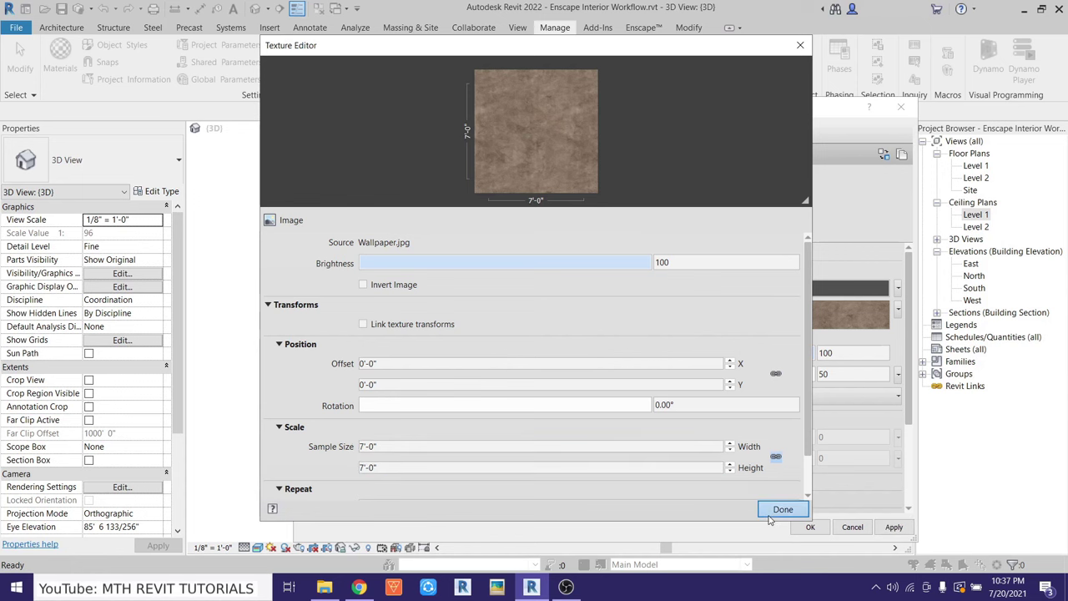
pyautogui.click(783, 508)
# Scale the wallpaper bump texture to 7'-0" and apply the material changes
pyautogui.scroll(-2, 670, 423)
pyautogui.click(695, 480)
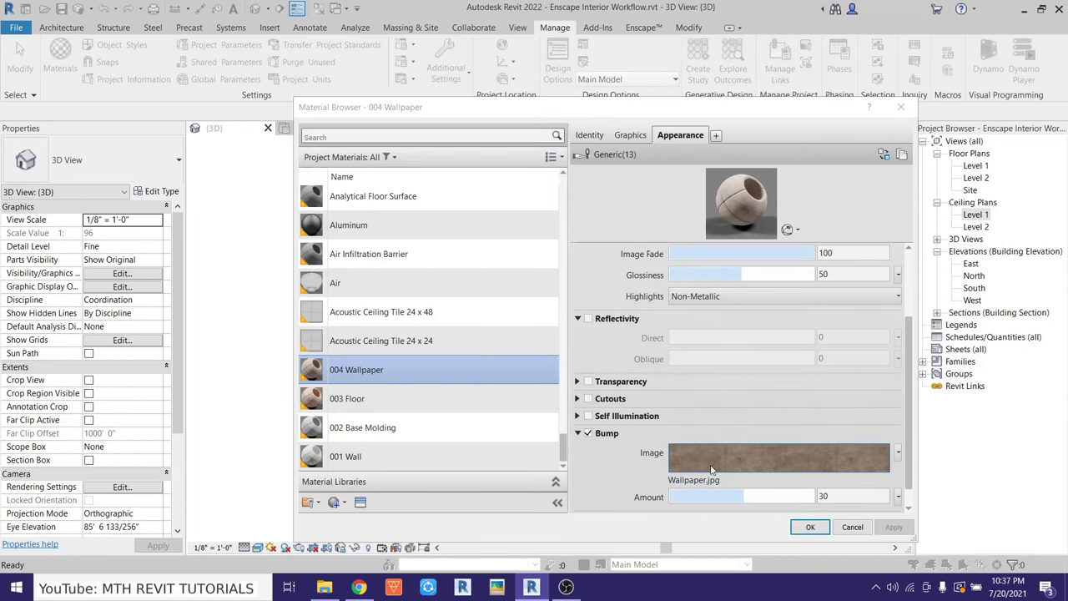
pyautogui.doubleClick(420, 446)
pyautogui.write("7'")
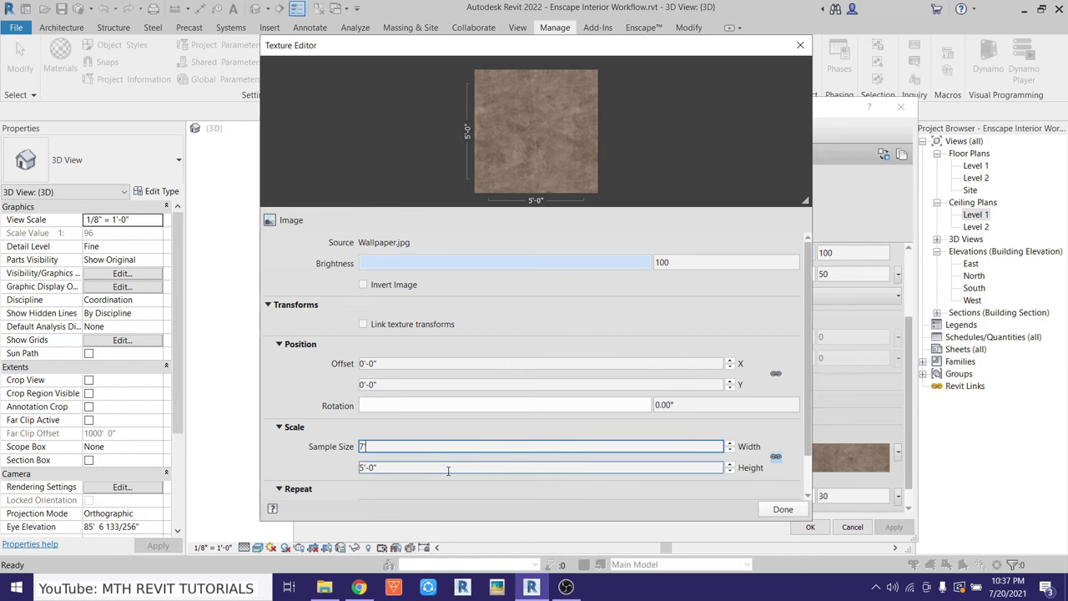
pyautogui.click(571, 481)
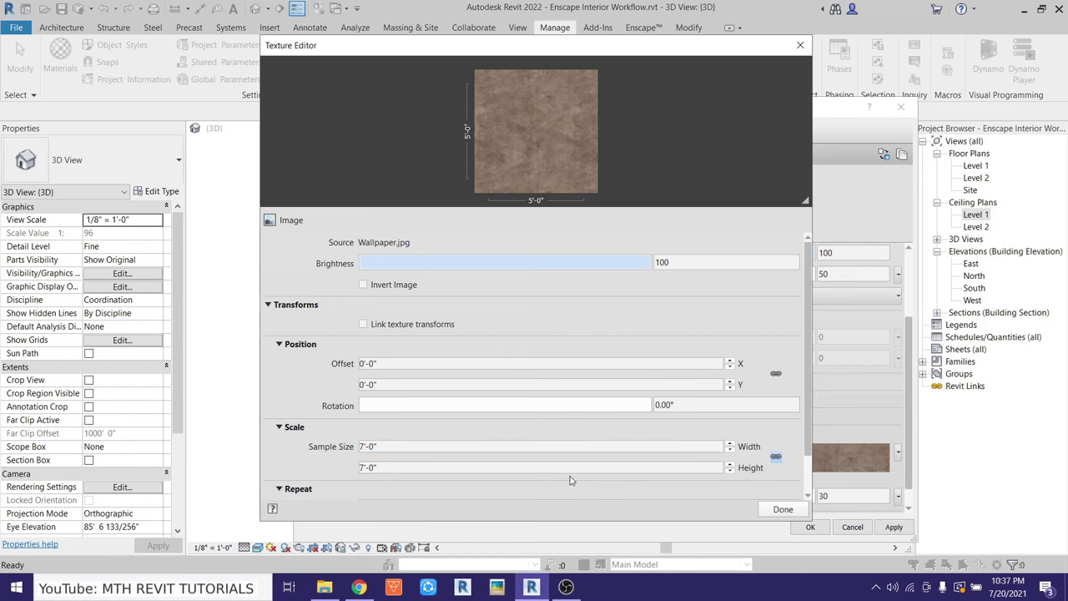
pyautogui.click(783, 509)
pyautogui.click(810, 526)
# Orbit back out to an angled overview of the room
pyautogui.scroll(5, 517, 288)
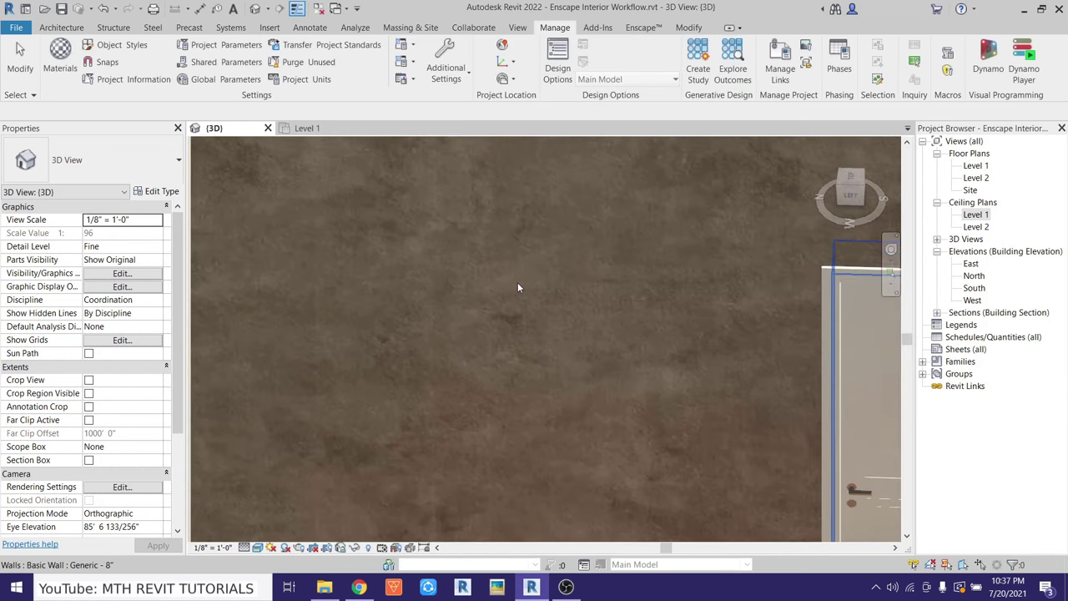
pyautogui.scroll(-5, 509, 257)
pyautogui.moveTo(509, 257)
pyautogui.keyDown('shift'); pyautogui.mouseDown(button='middle')
pyautogui.moveTo(670, 379)
pyautogui.moveTo(477, 422)
pyautogui.mouseUp(button='middle'); pyautogui.keyUp('shift')
pyautogui.scroll(-5, 670, 378)
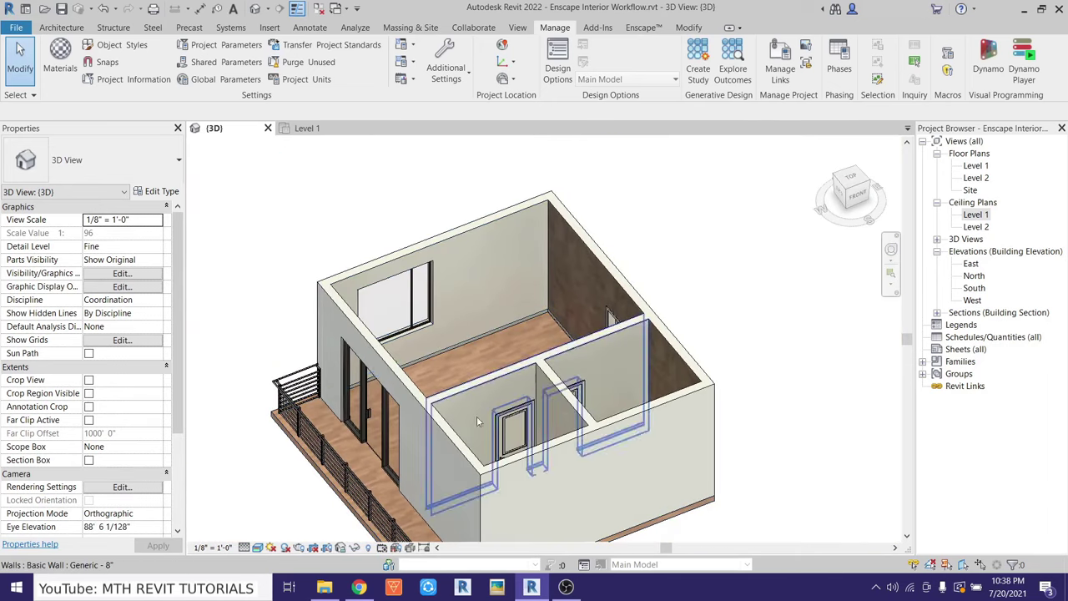
# Reveal hidden elements and orbit the view to expose the hidden Level 2 floor slab
pyautogui.click(368, 548)
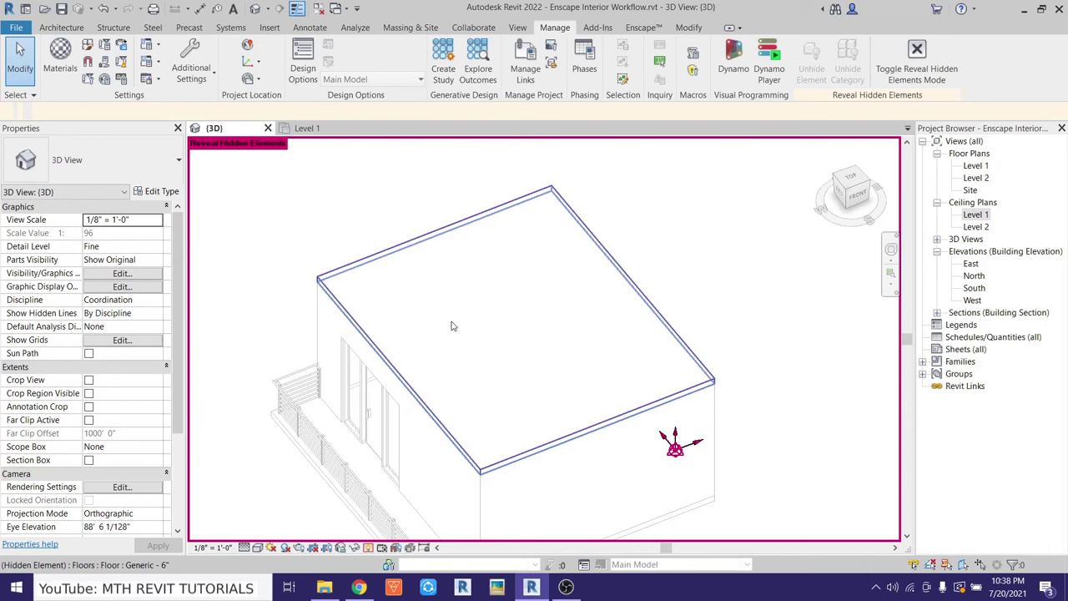
pyautogui.click(426, 332)
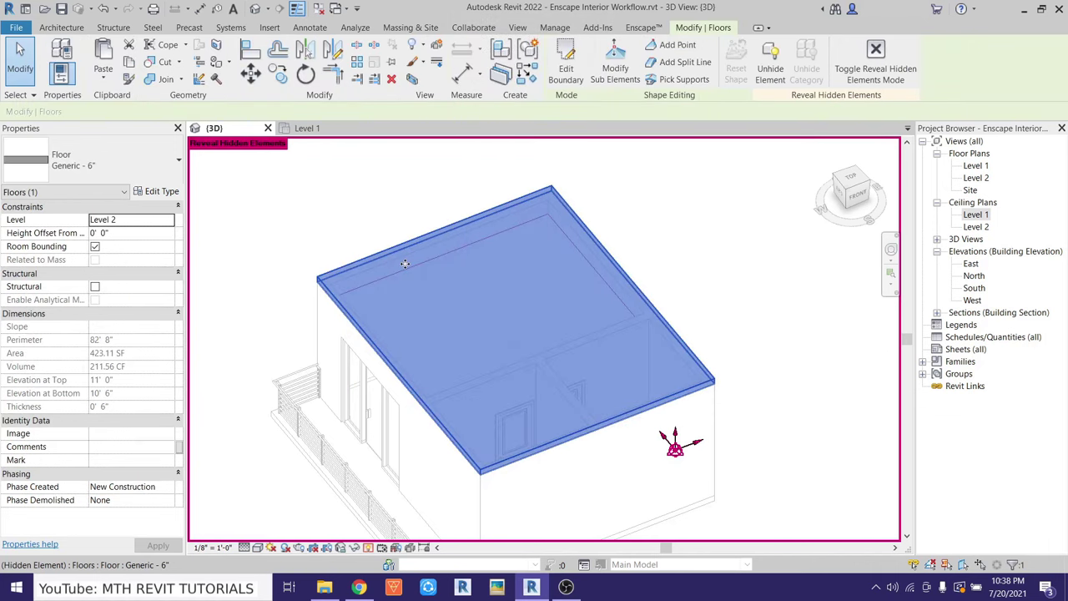
pyautogui.moveTo(300, 233)
pyautogui.keyDown('shift'); pyautogui.mouseDown(button='middle')
pyautogui.moveTo(600, 133)
pyautogui.moveTo(715, 143)
pyautogui.mouseUp(button='middle'); pyautogui.keyUp('shift')
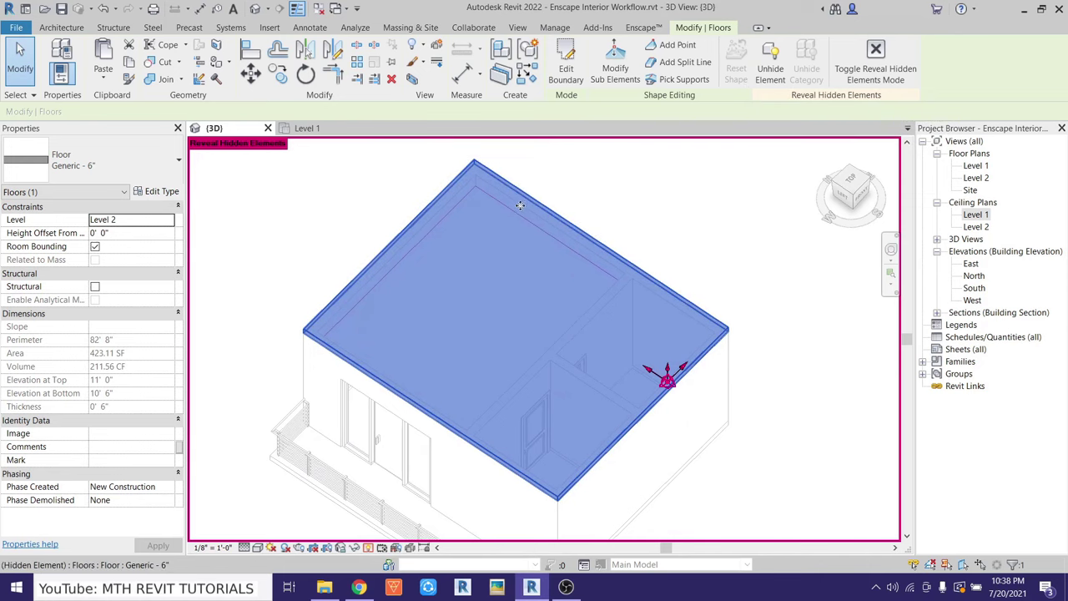
# Crossing-select the room, filter to Ceilings only, and open the 2' x 4' ACT System type properties
pyautogui.moveTo(732, 176); pyautogui.dragTo(486, 282)
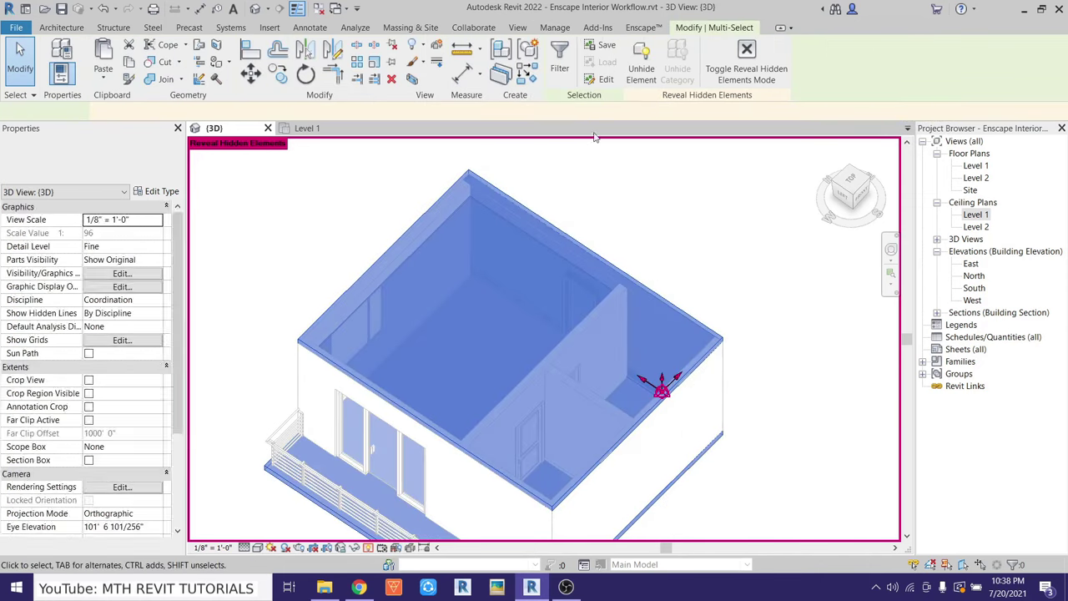
pyautogui.click(559, 65)
pyautogui.click(614, 227)
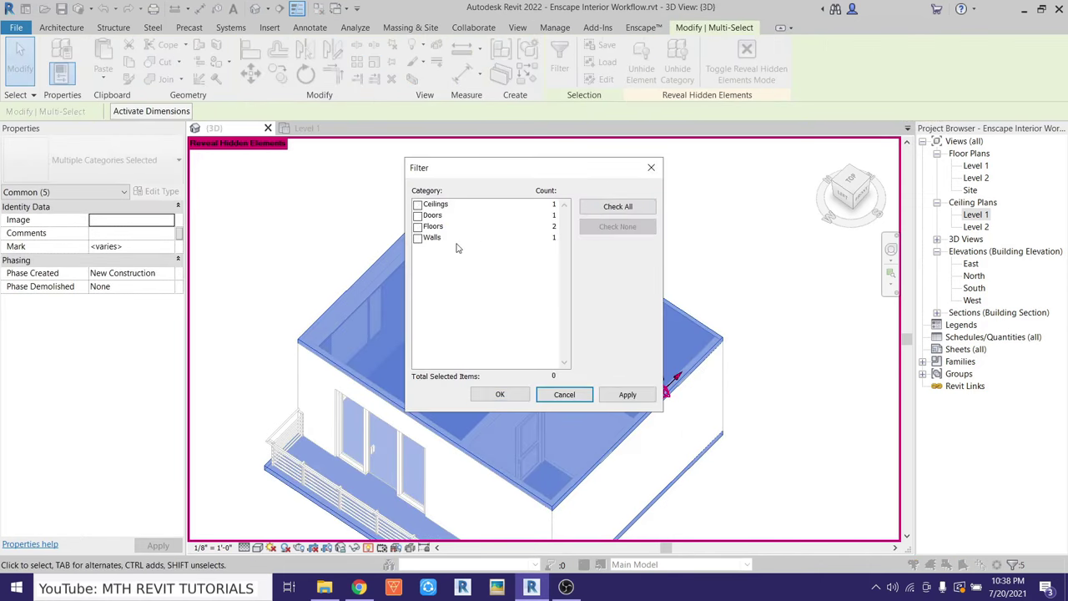
pyautogui.click(417, 205)
pyautogui.click(499, 394)
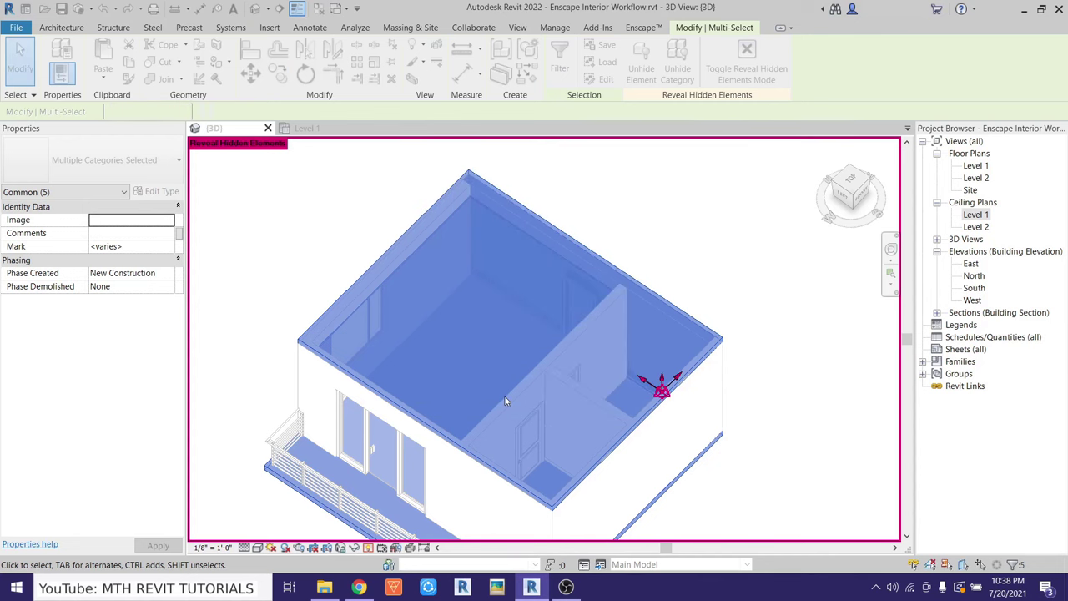
pyautogui.click(159, 195)
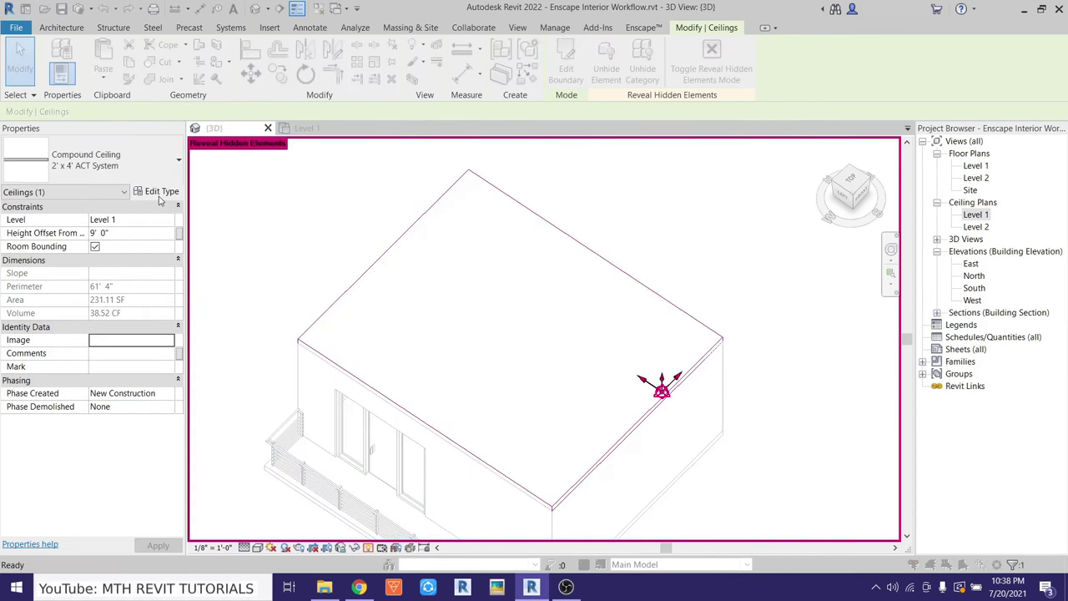
# In the ceiling's assembly, create a new material for its layer and name it 005 Ceiling
pyautogui.click(681, 224)
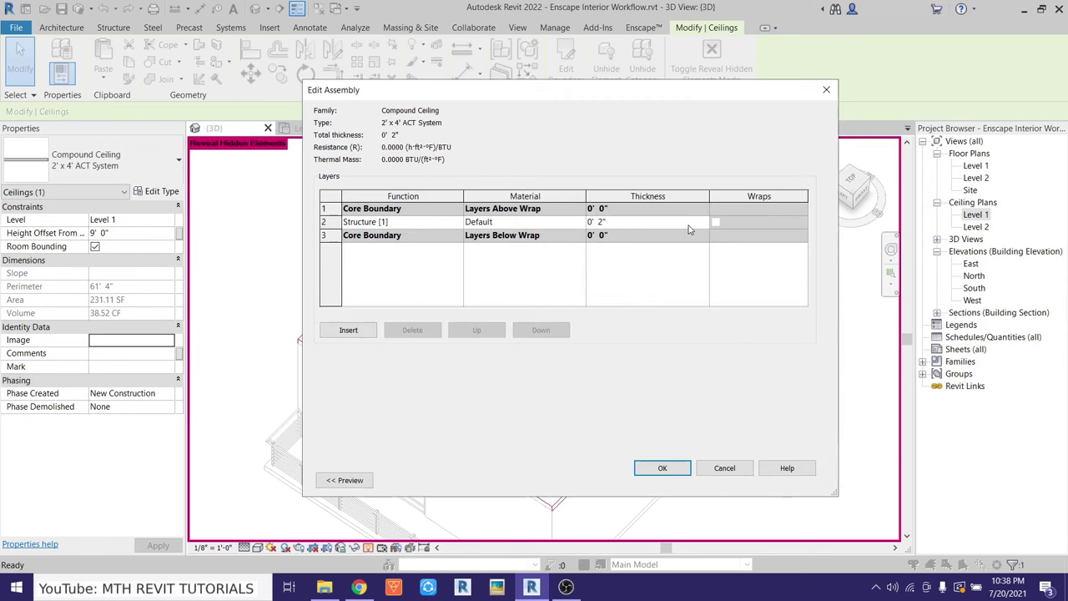
pyautogui.click(581, 221)
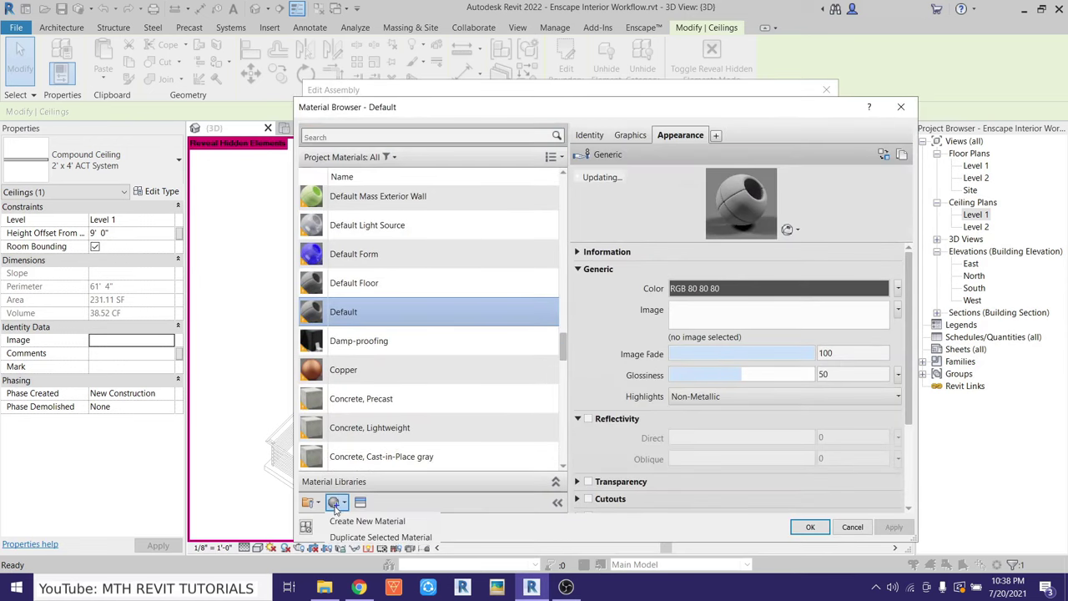
pyautogui.rightClick(375, 312)
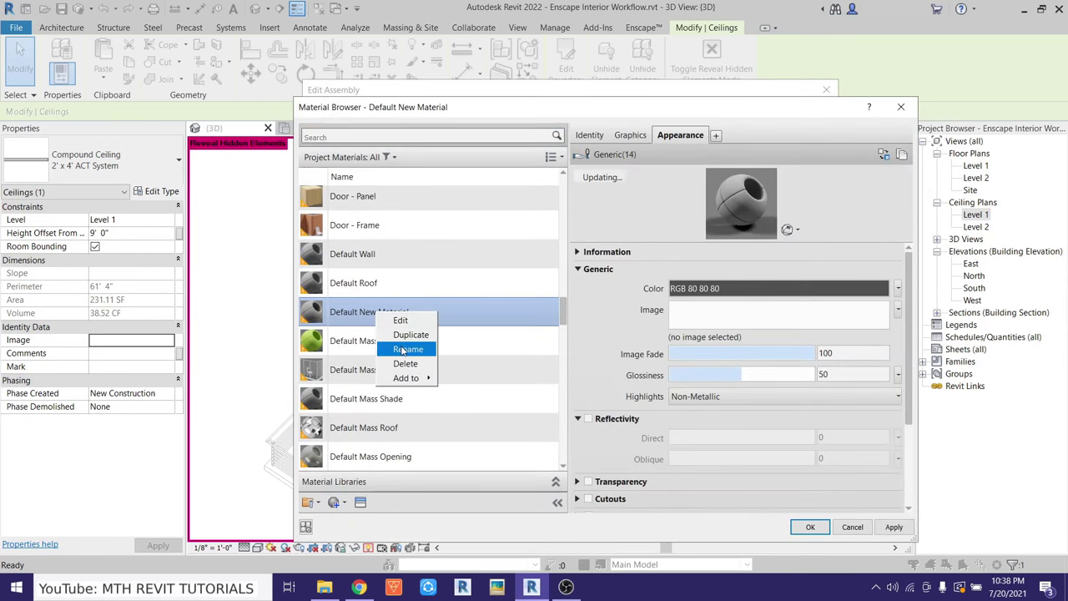
pyautogui.click(401, 349)
pyautogui.write('005 Ceiling')
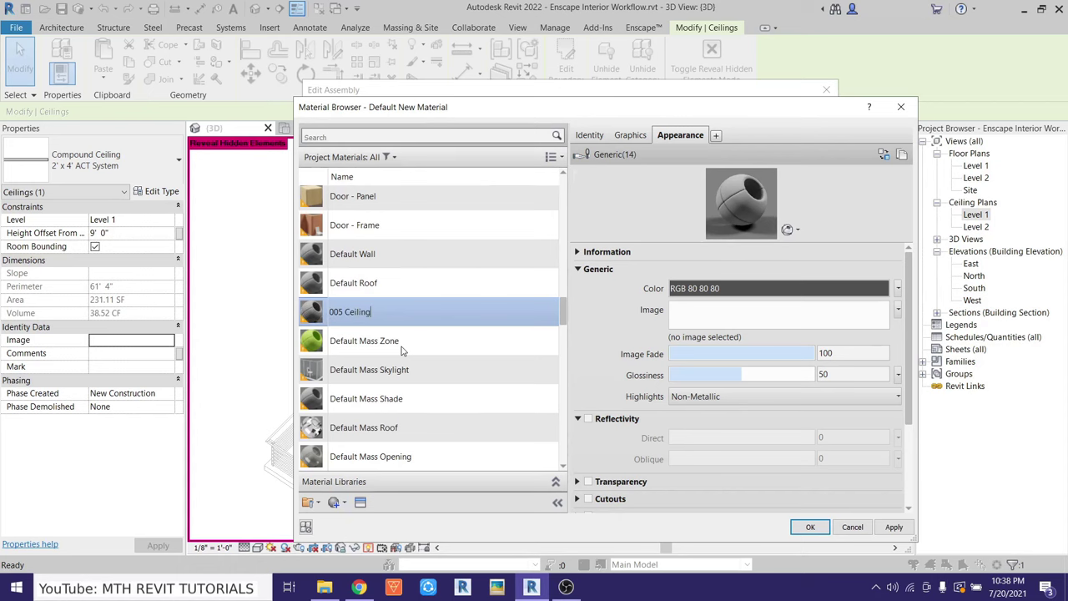
pyautogui.press('Return')
# Give 005 Ceiling the image Ceiling Texture.png at 7'-0" size, slightly darkened
pyautogui.click(762, 315)
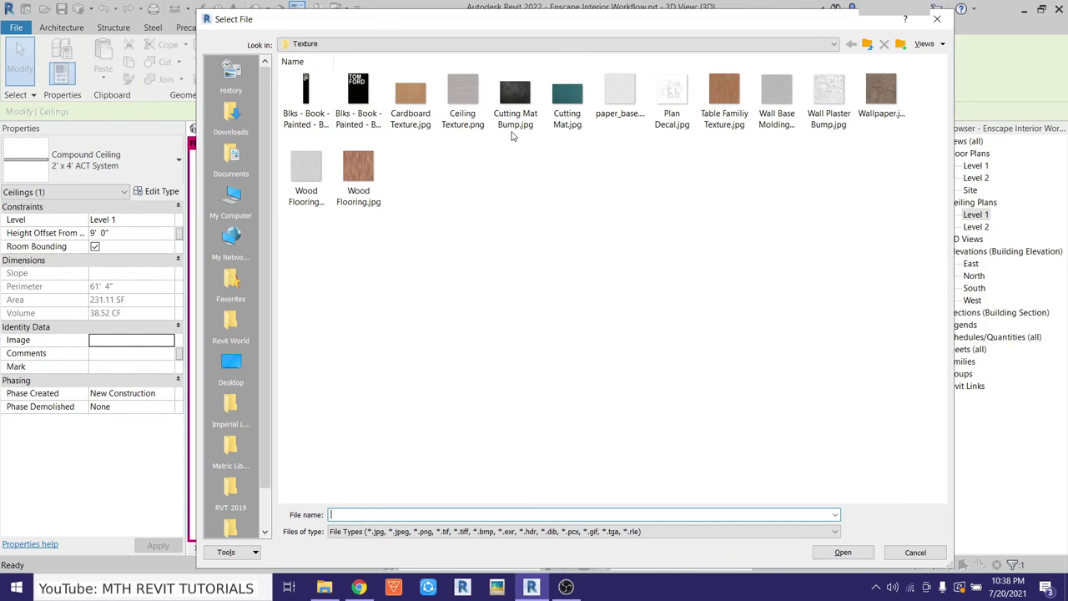
pyautogui.doubleClick(480, 133)
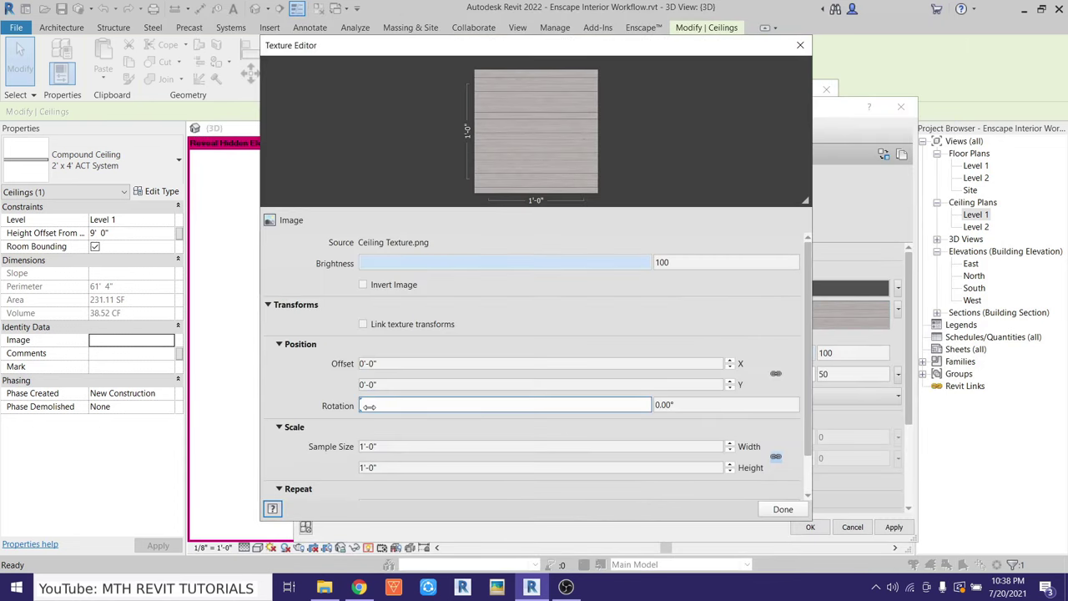
pyautogui.click(410, 446)
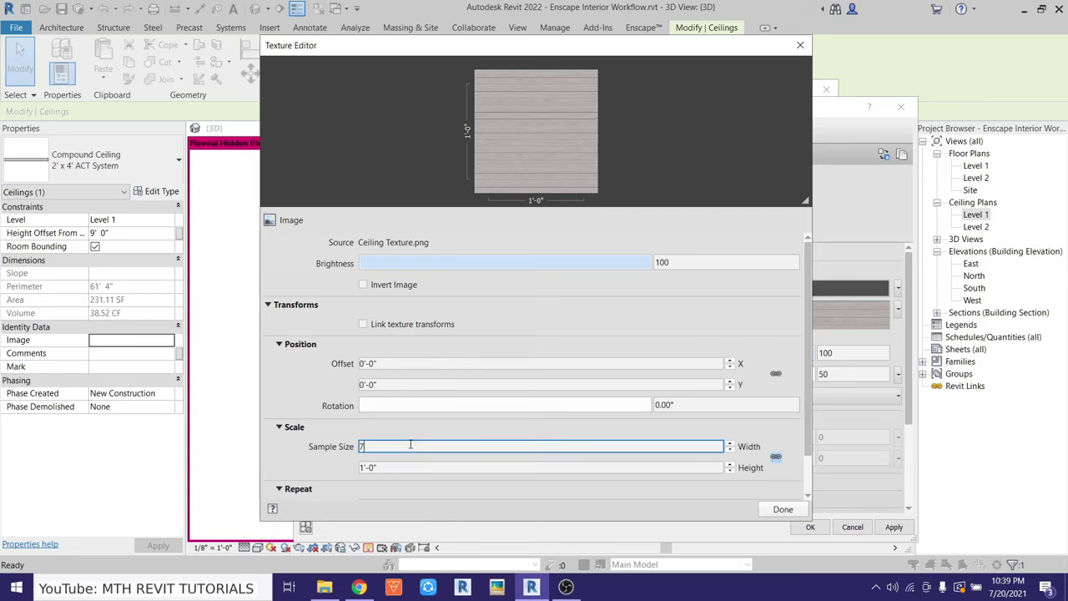
pyautogui.moveTo(410, 445)
pyautogui.write("7'")
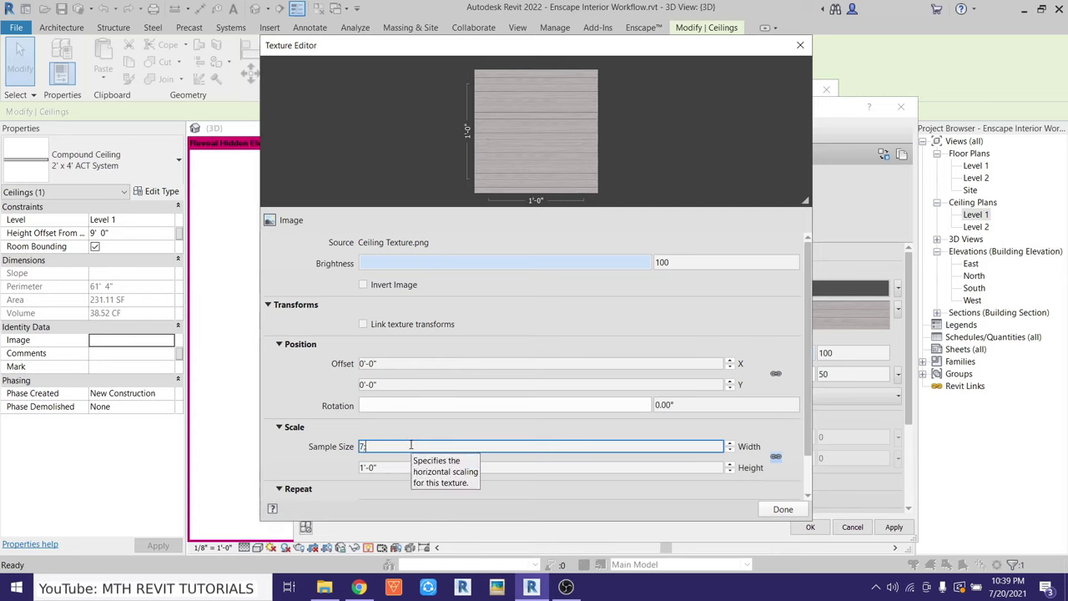
pyautogui.press('Return')
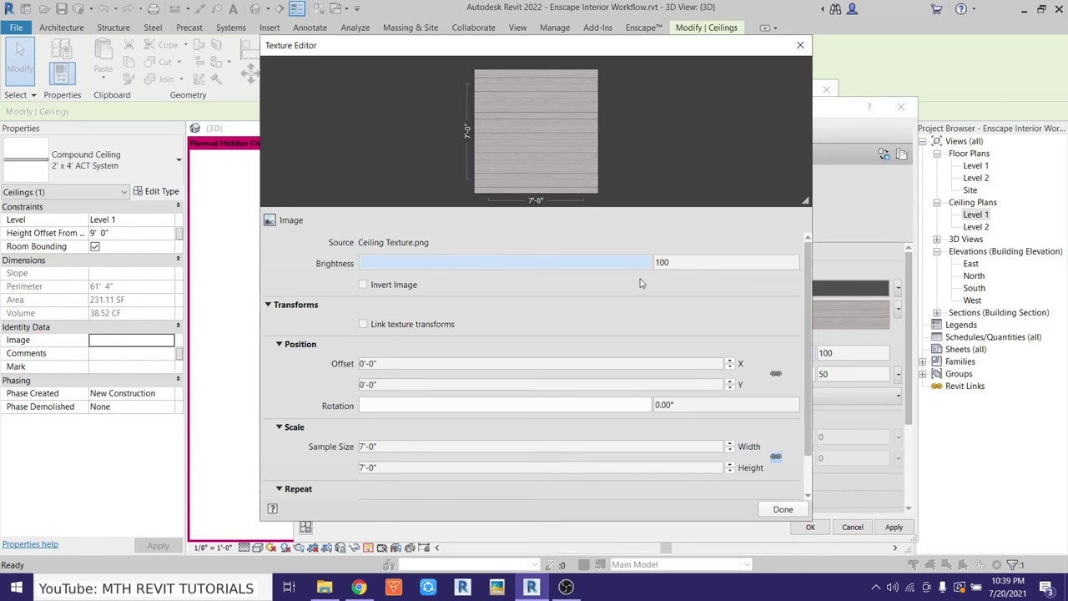
pyautogui.moveTo(648, 262); pyautogui.dragTo(622, 266)
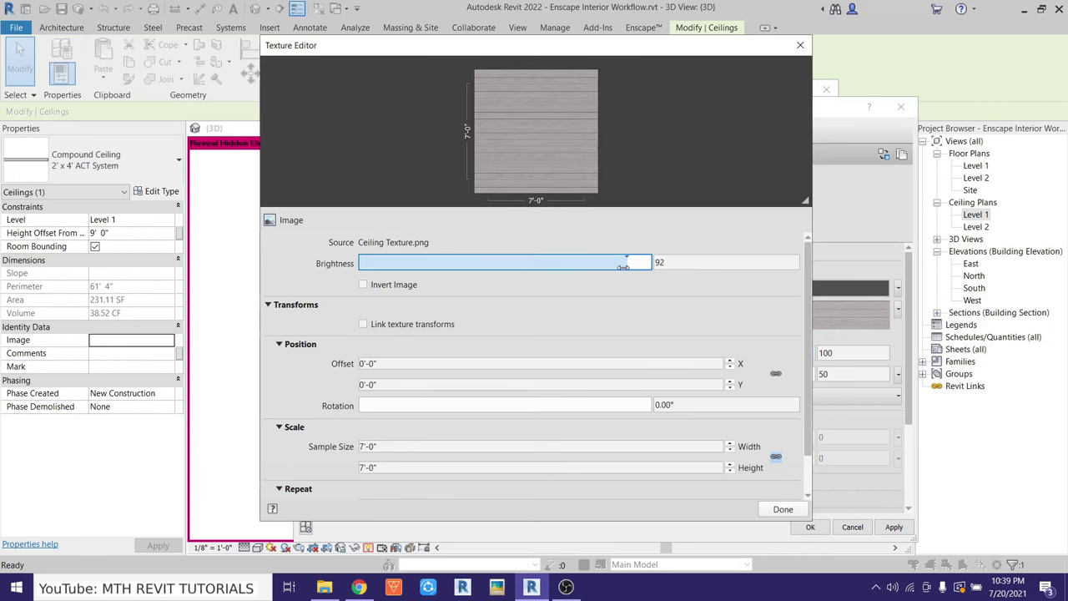
pyautogui.click(782, 510)
# Enable bump using Ceiling Texture.png at 7'-0" size
pyautogui.click(588, 410)
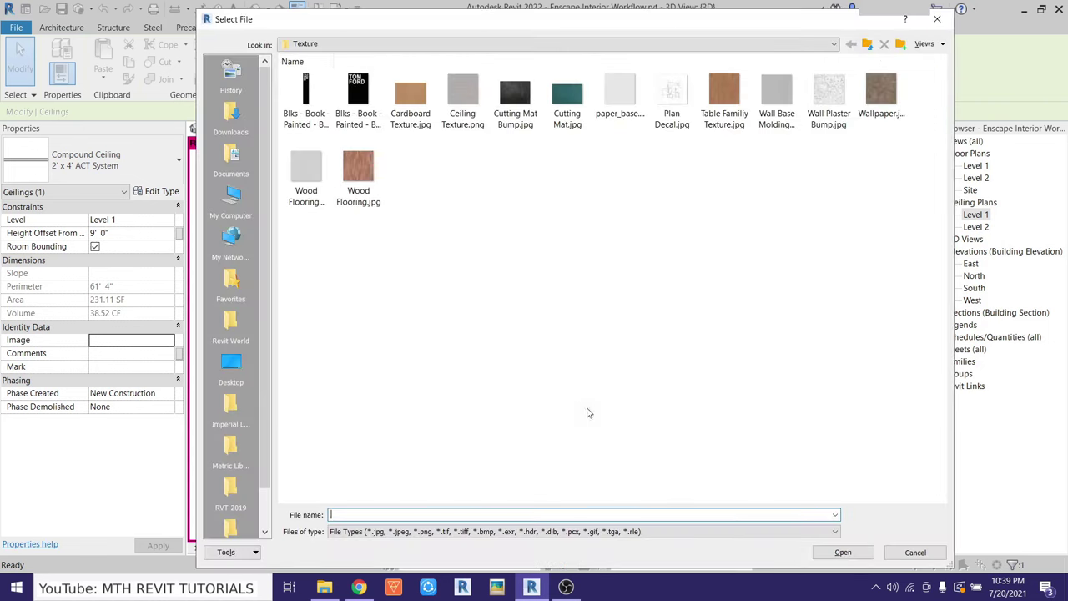
pyautogui.doubleClick(463, 117)
pyautogui.click(397, 445)
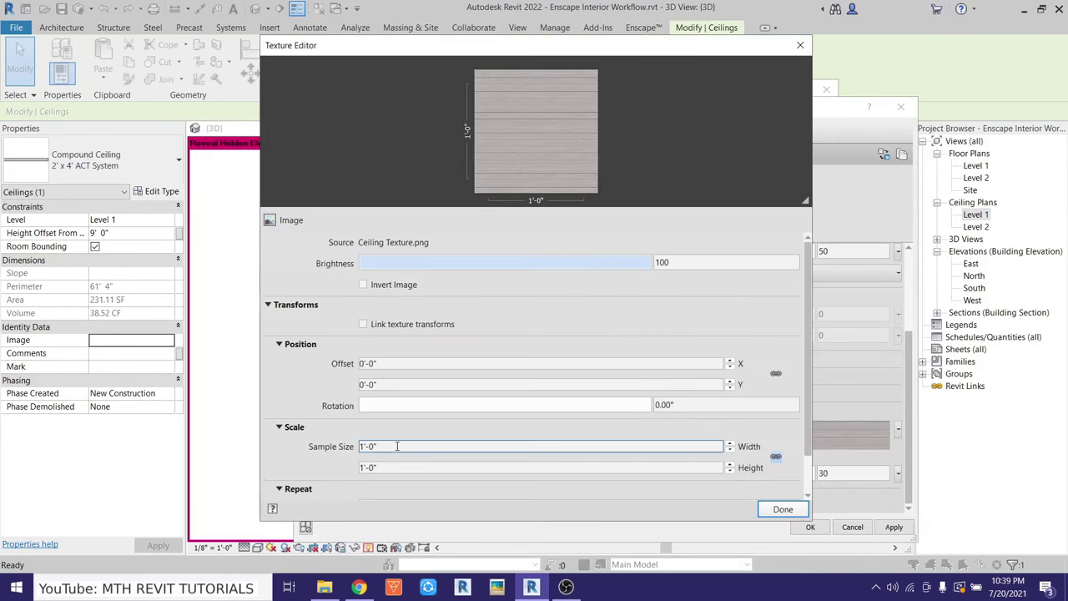
pyautogui.doubleClick(397, 445)
pyautogui.write('7')
pyautogui.press('Return')
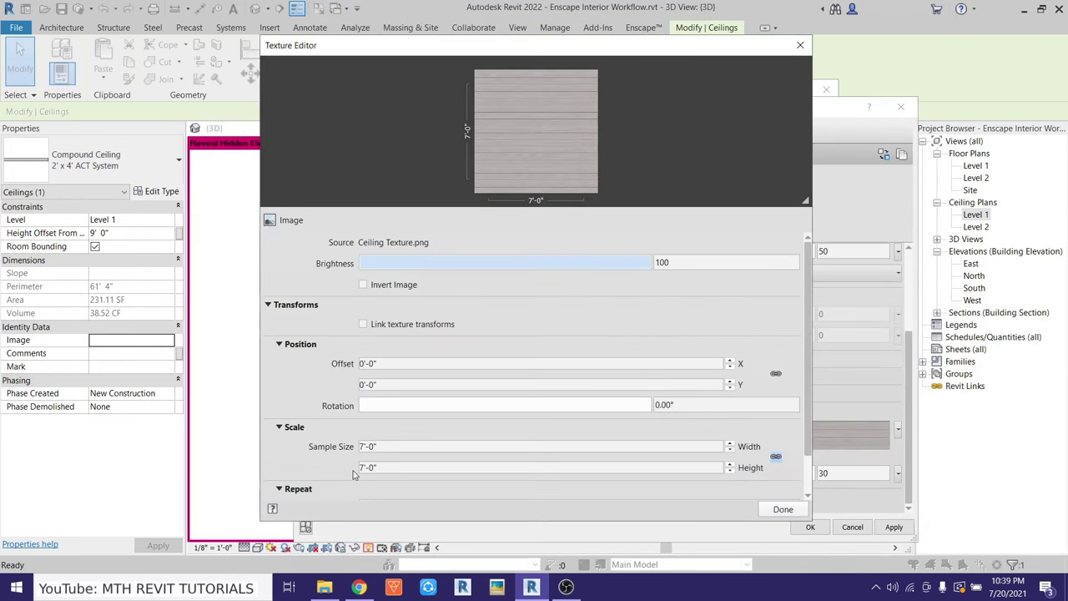
pyautogui.click(782, 508)
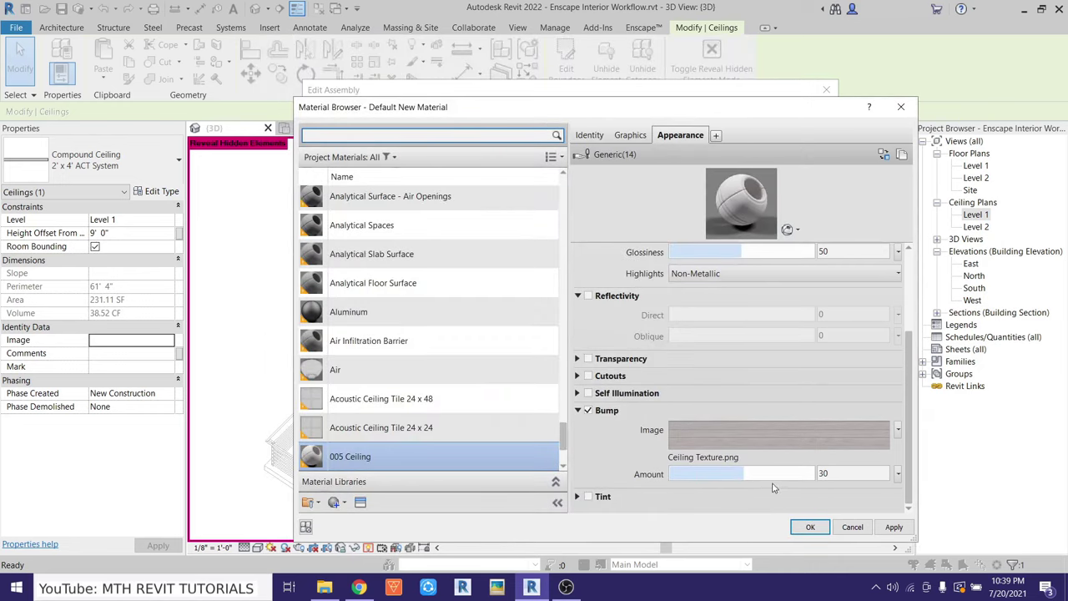
# Apply 005 Ceiling to the ceiling layer, exit reveal-hidden mode, and launch Enscape
pyautogui.click(759, 474)
pyautogui.click(797, 526)
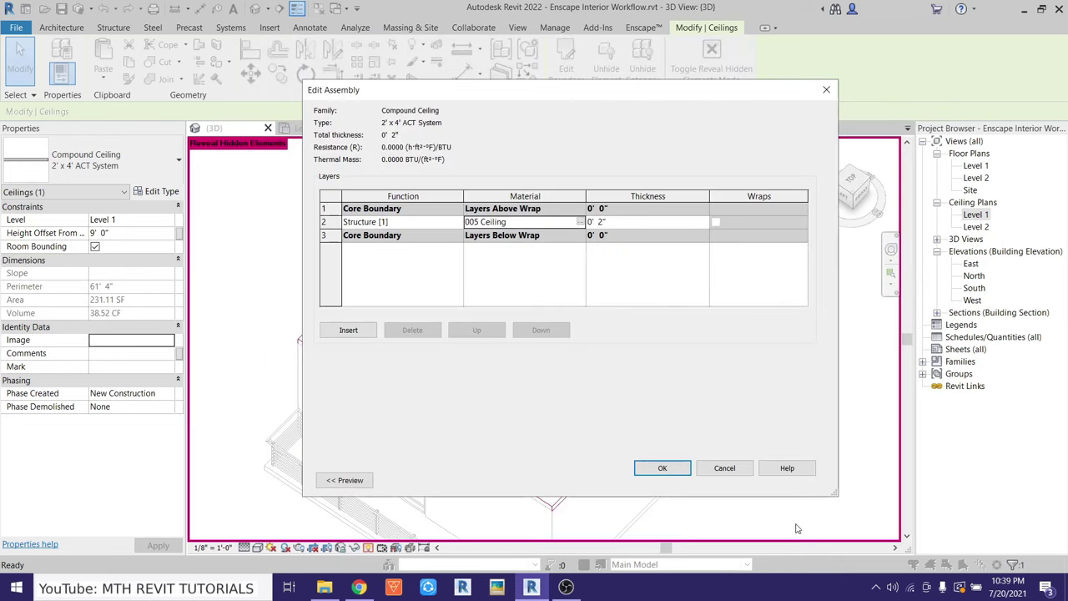
pyautogui.click(662, 471)
pyautogui.click(677, 478)
pyautogui.click(712, 63)
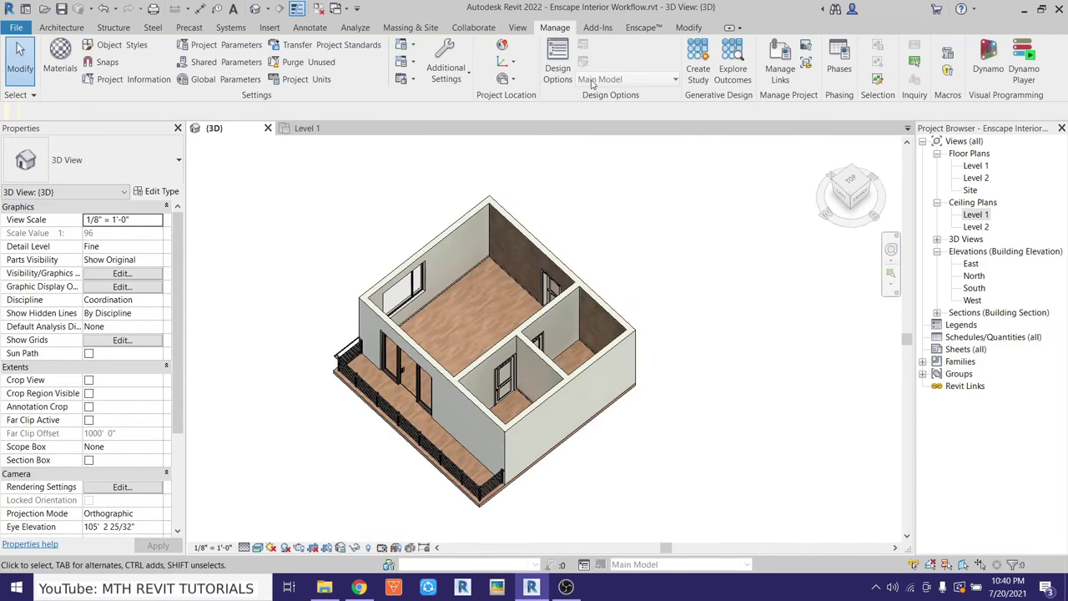
pyautogui.click(643, 28)
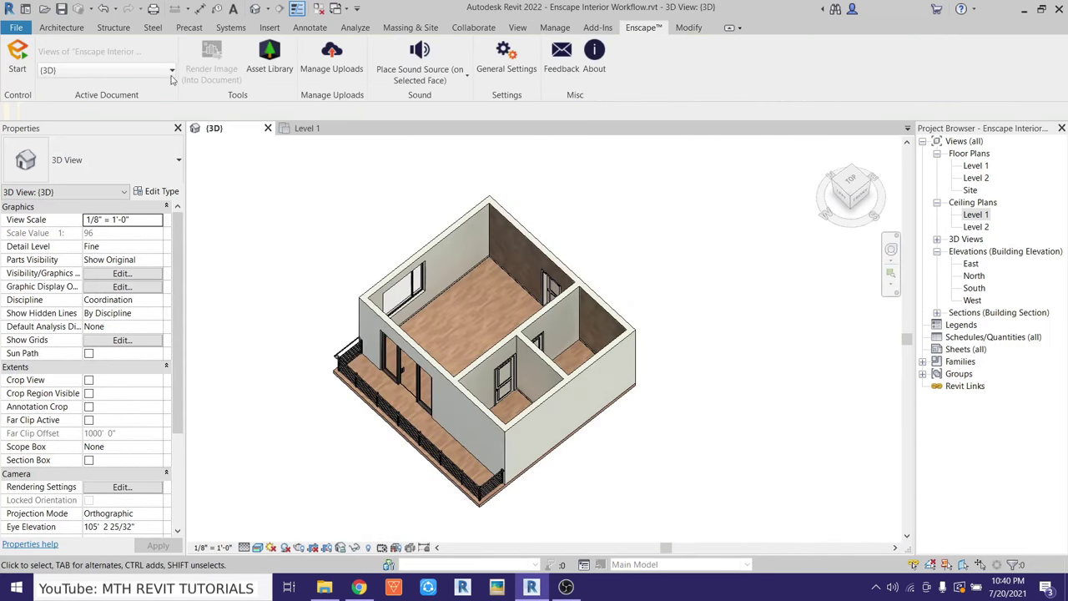
pyautogui.click(13, 65)
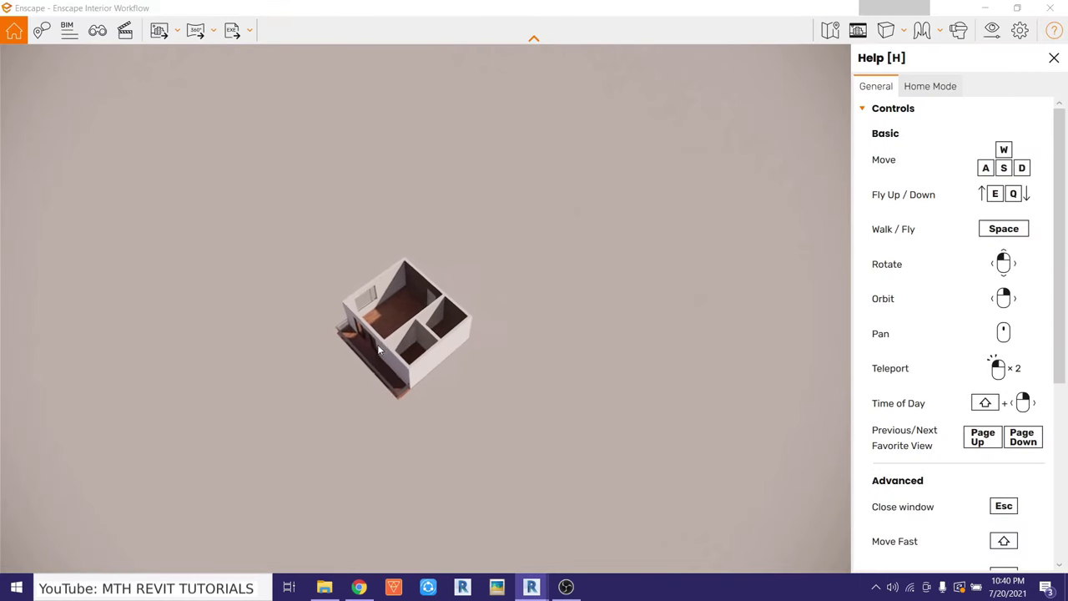
# In Enscape, drop into the room and look toward the balcony door and corner, then return to Revit
pyautogui.doubleClick(377, 344)
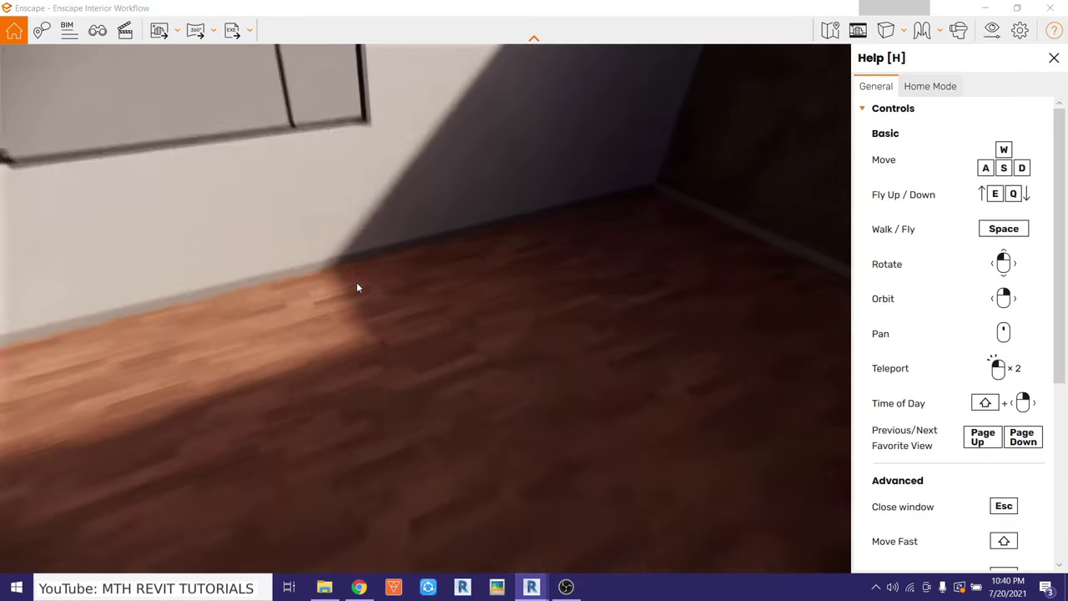
pyautogui.moveTo(356, 288); pyautogui.dragTo(208, 291)
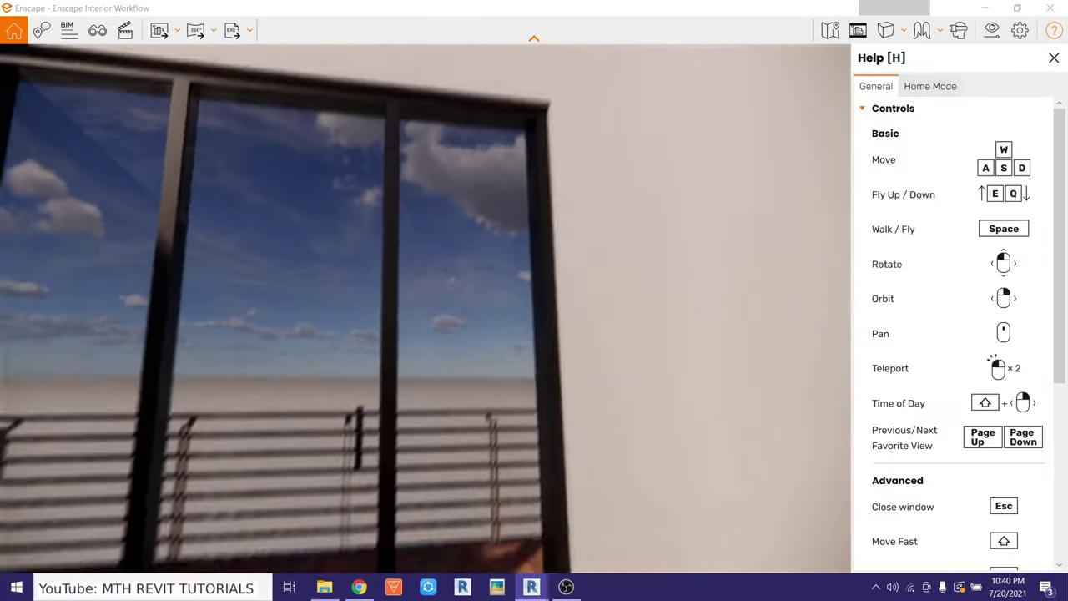
pyautogui.moveTo(410, 329); pyautogui.dragTo(584, 333)
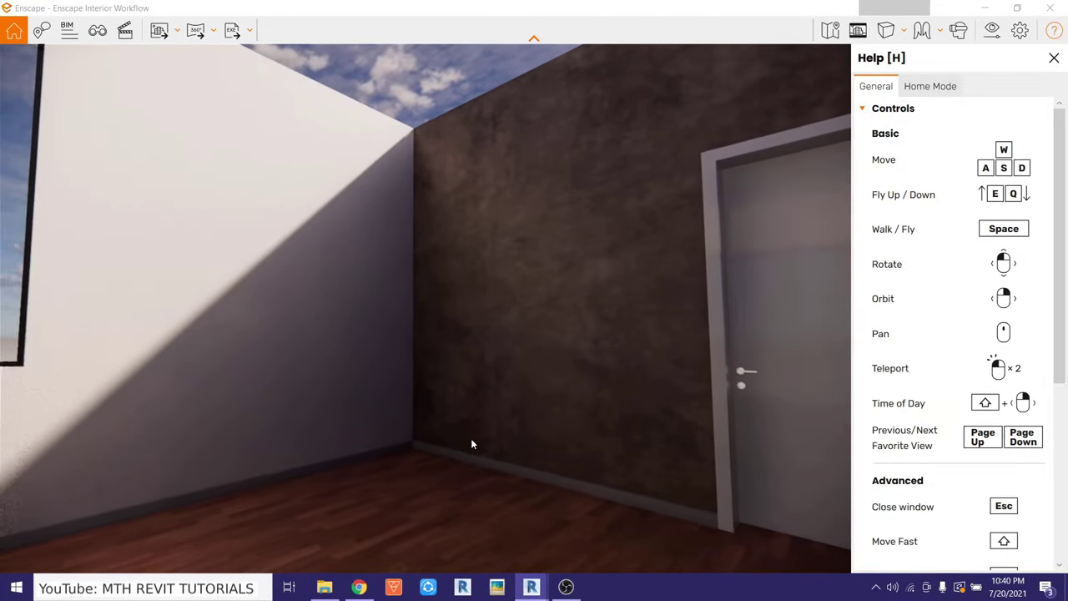
pyautogui.moveTo(531, 586)
pyautogui.click(433, 544)
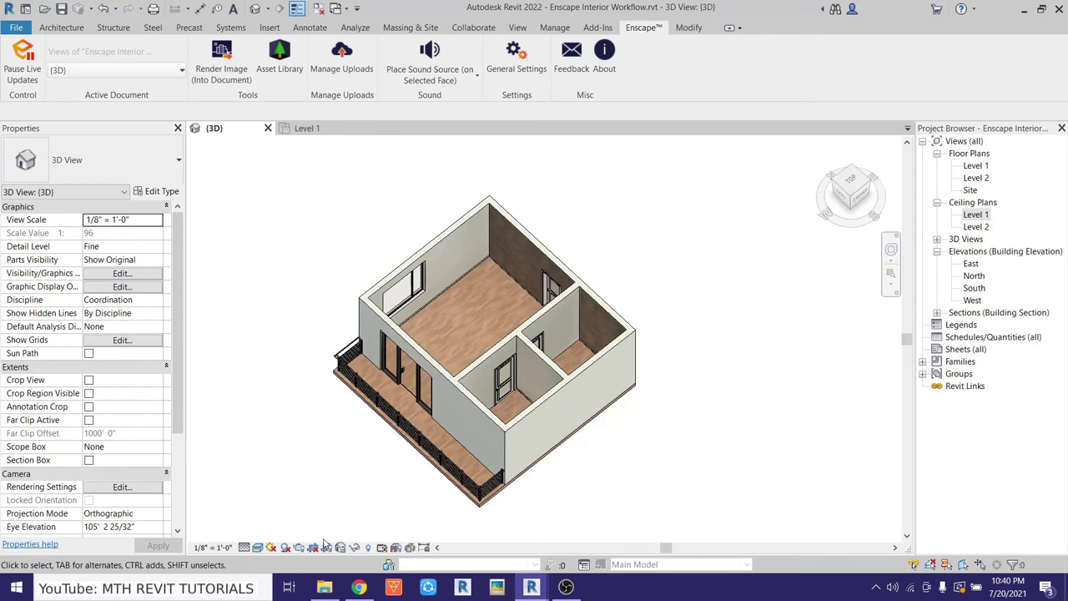
# Reveal hidden elements, select the building, and filter the selection to a single category
pyautogui.click(368, 548)
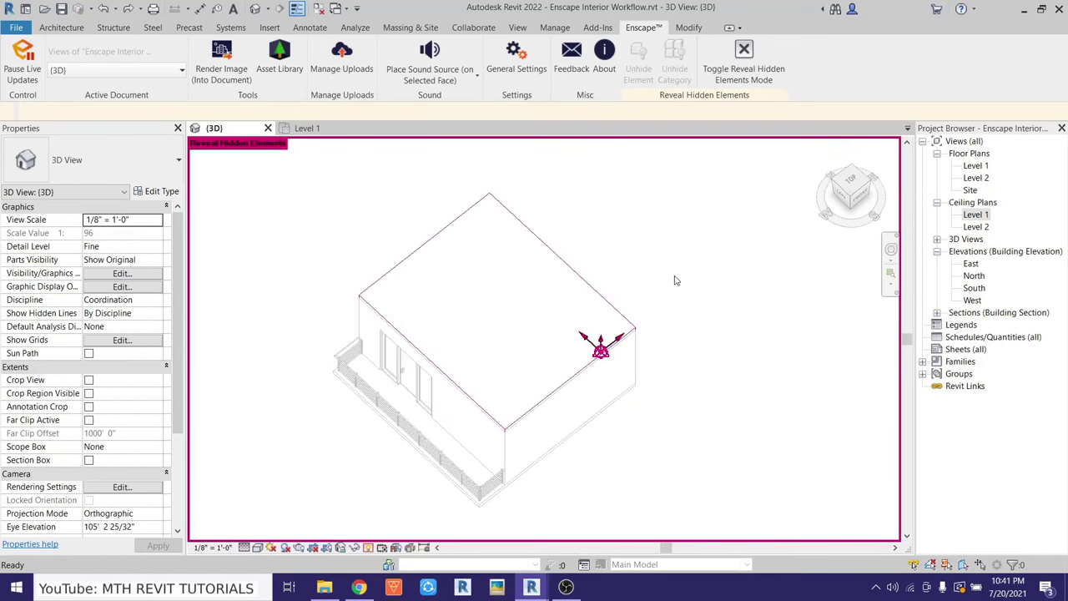
pyautogui.click(614, 282)
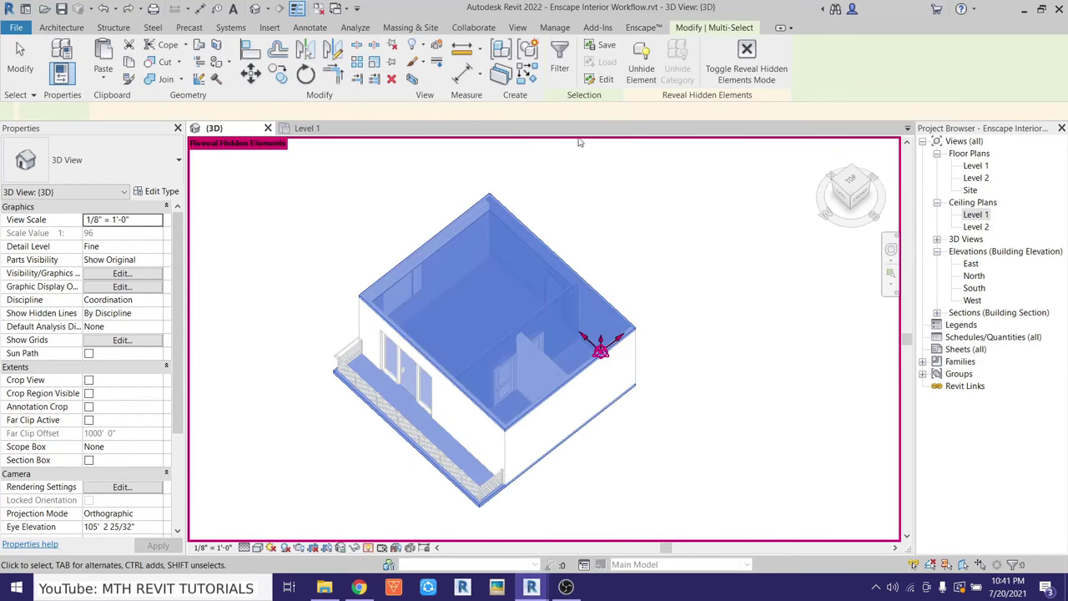
pyautogui.click(557, 69)
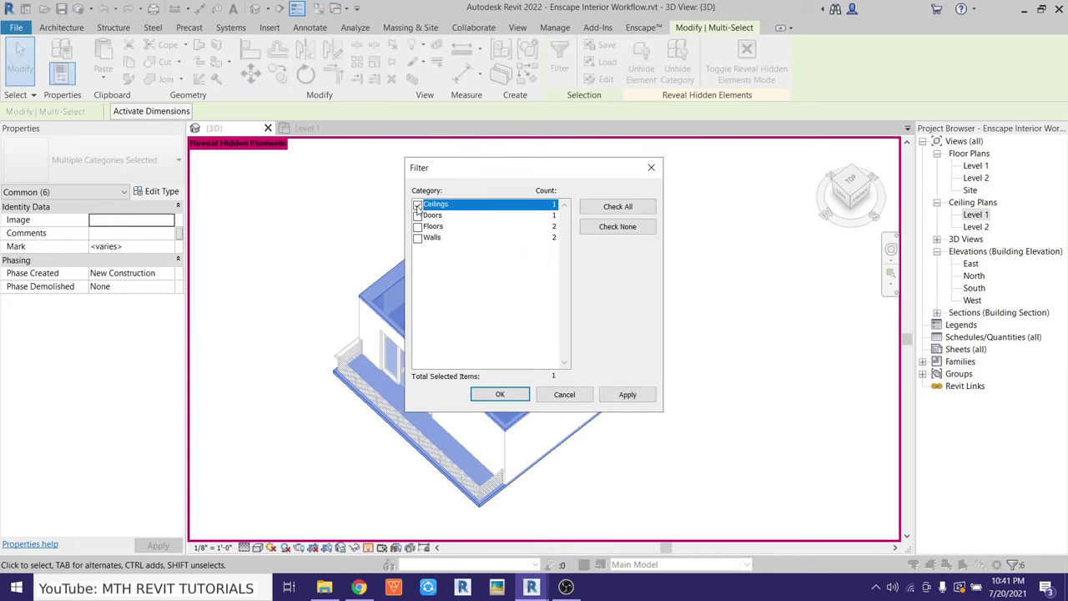
pyautogui.click(500, 394)
pyautogui.rightClick(548, 263)
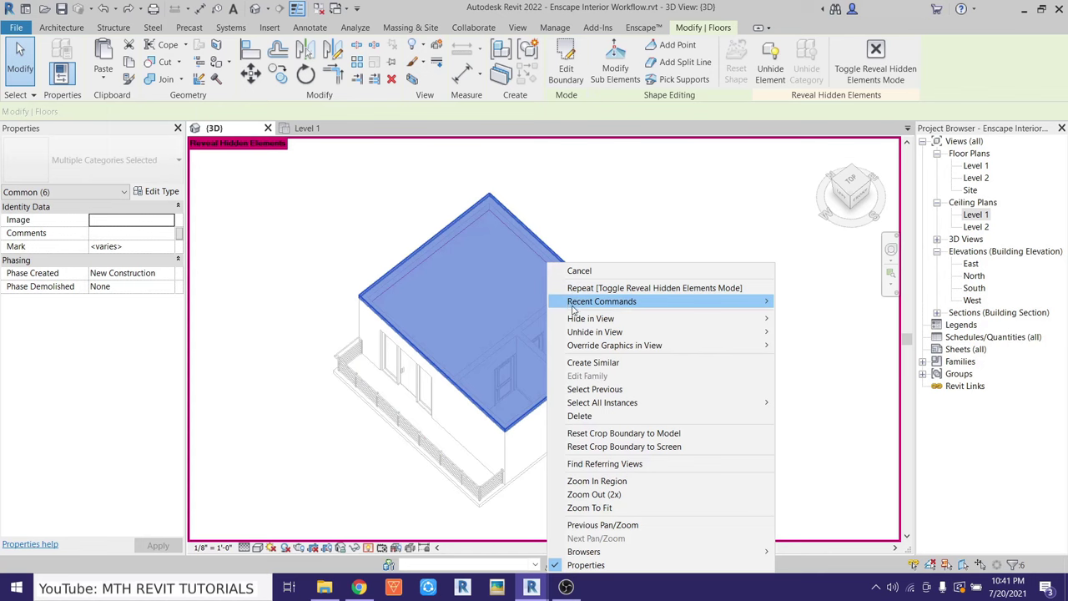
pyautogui.press('Escape')
# Reselect the building, filter to the ceiling, unhide it in view, and turn reveal-hidden off
pyautogui.moveTo(684, 167); pyautogui.dragTo(333, 500)
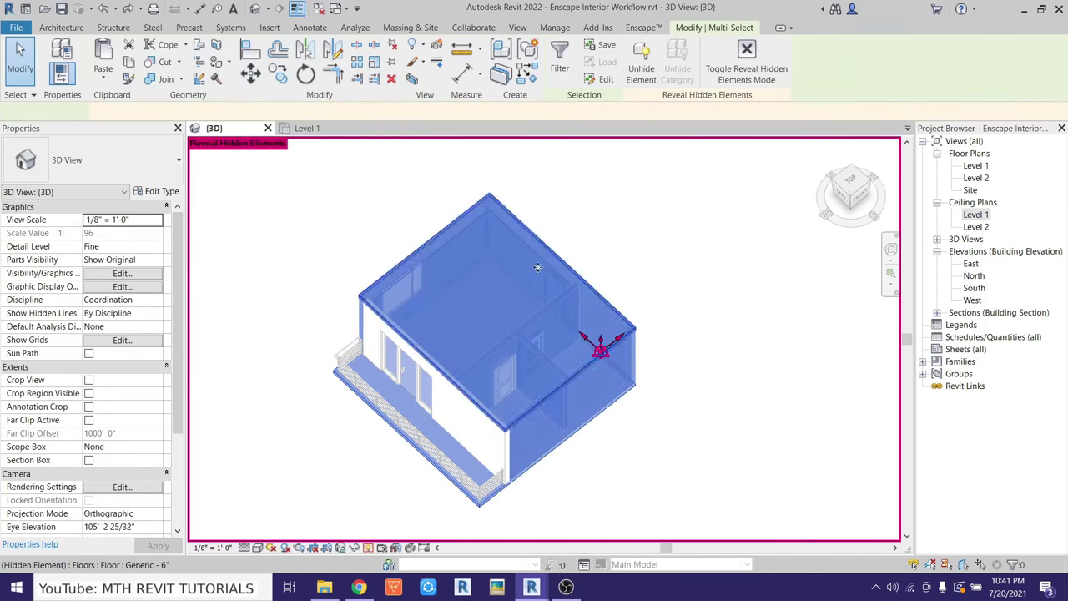
pyautogui.click(558, 69)
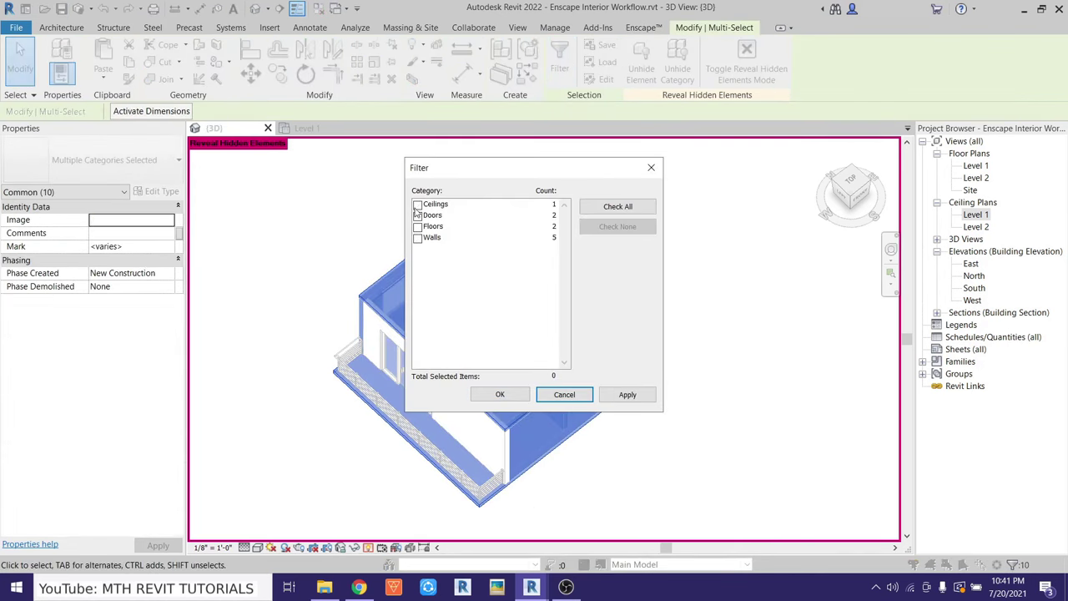
pyautogui.click(497, 394)
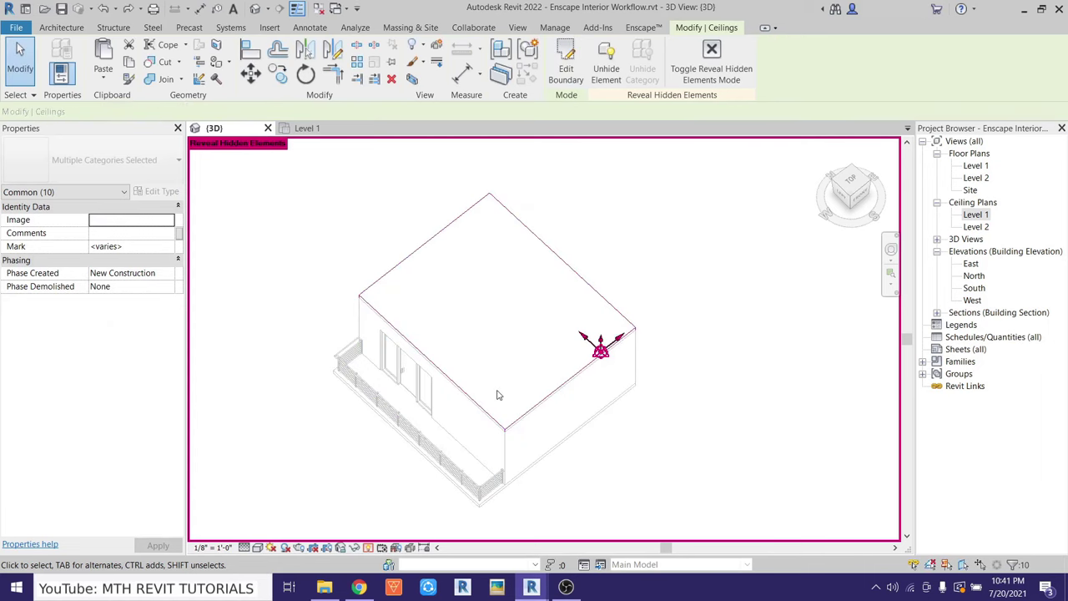
pyautogui.rightClick(632, 260)
pyautogui.click(894, 327)
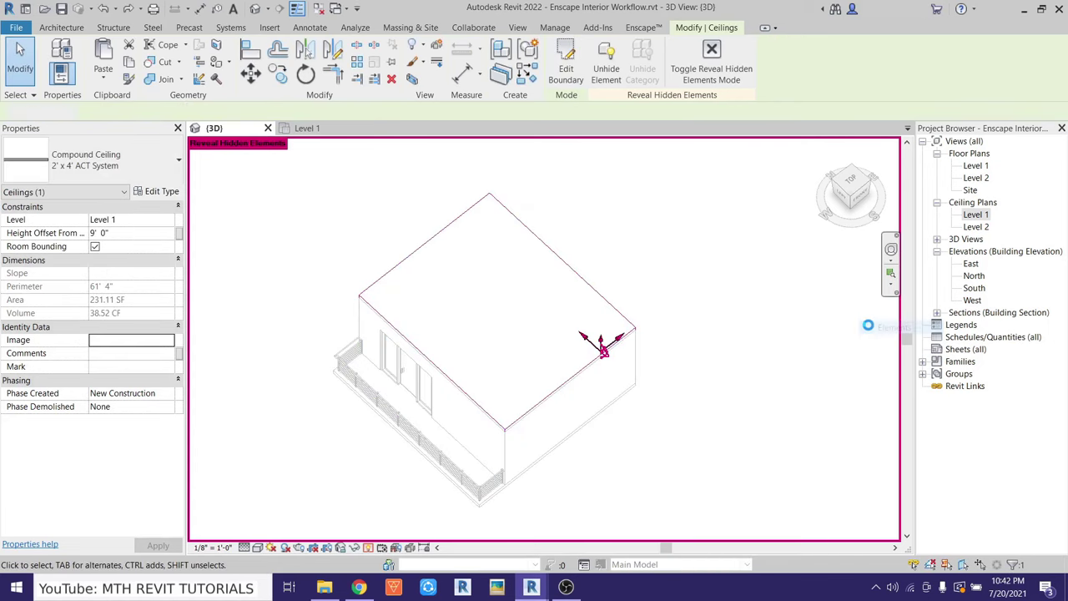
pyautogui.click(696, 69)
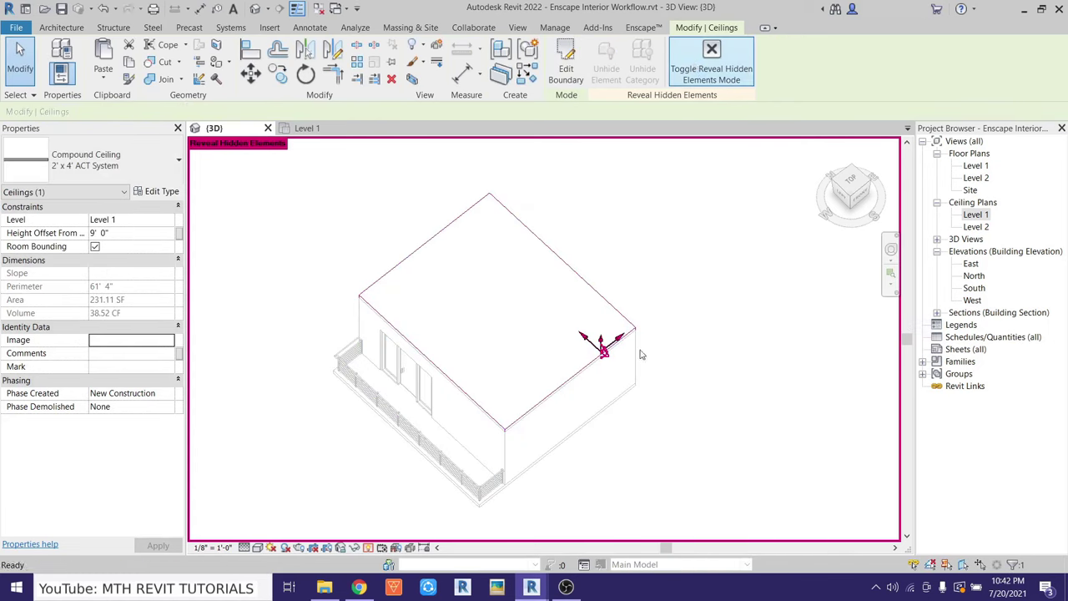
pyautogui.click(676, 374)
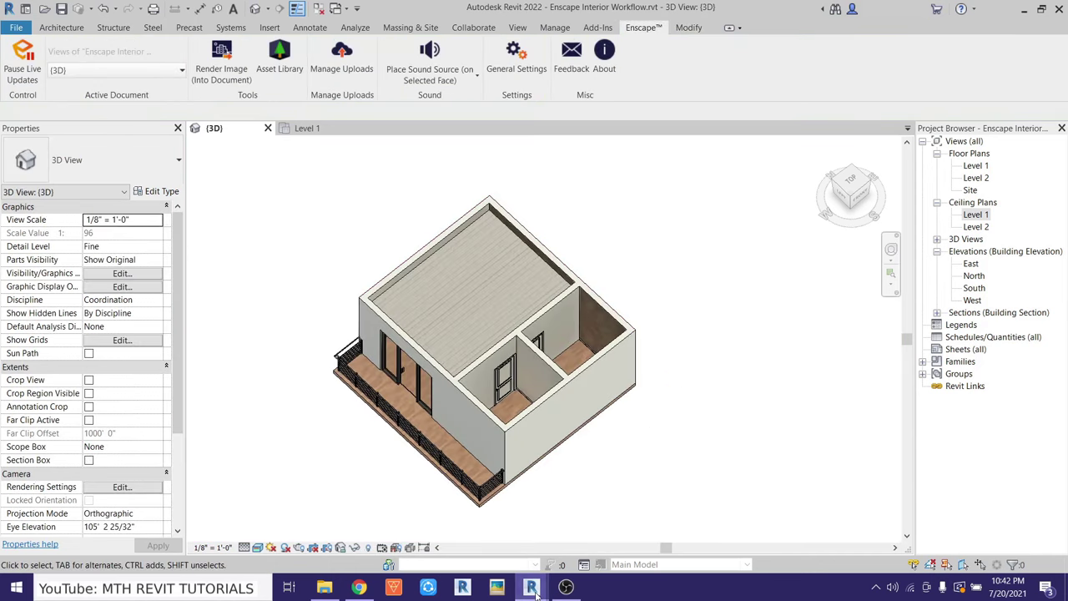
# In Enscape, look up at the wooden plank ceiling and back up to frame the balcony doors and side window
pyautogui.moveTo(566, 587)
pyautogui.click(609, 525)
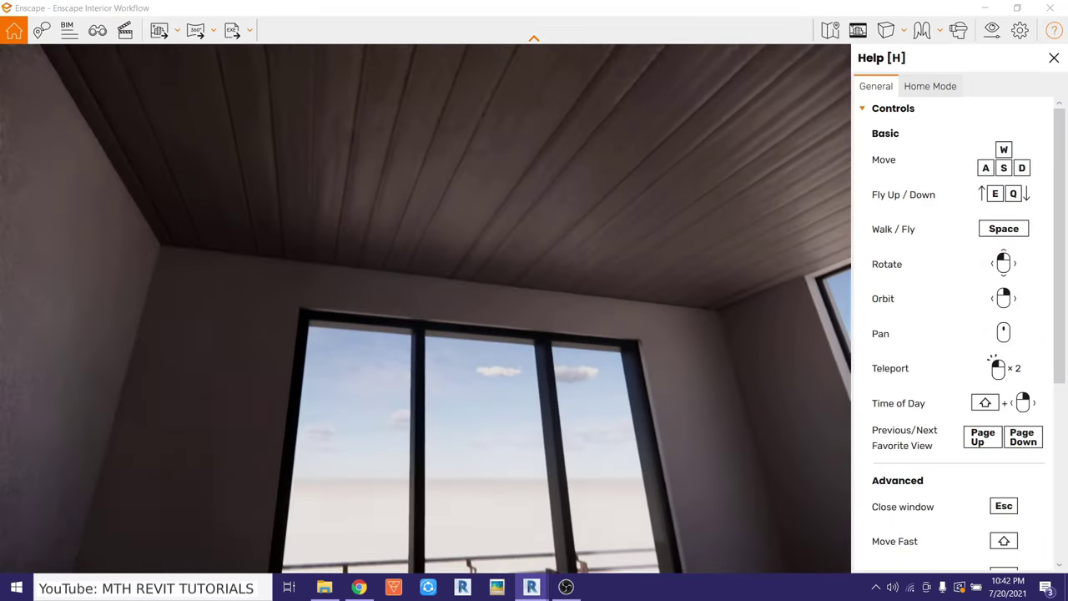
pyautogui.moveTo(587, 356); pyautogui.dragTo(556, 327)
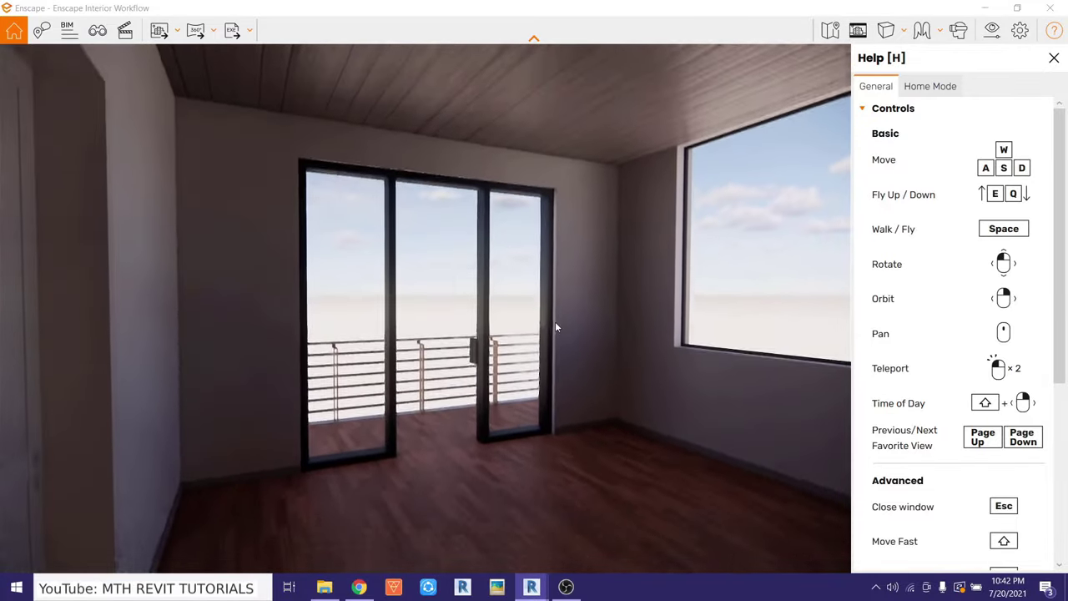
pyautogui.press('s')
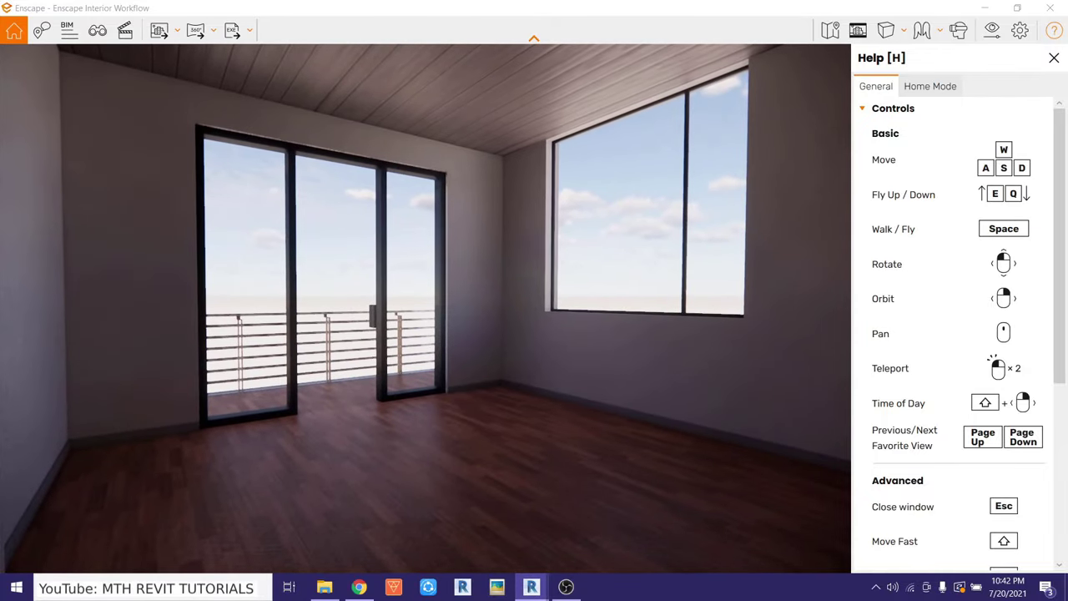
pyautogui.moveTo(467, 442)
pyautogui.mouseDown()
pyautogui.moveTo(502, 448)
pyautogui.moveTo(534, 417)
pyautogui.moveTo(508, 417)
pyautogui.mouseUp()
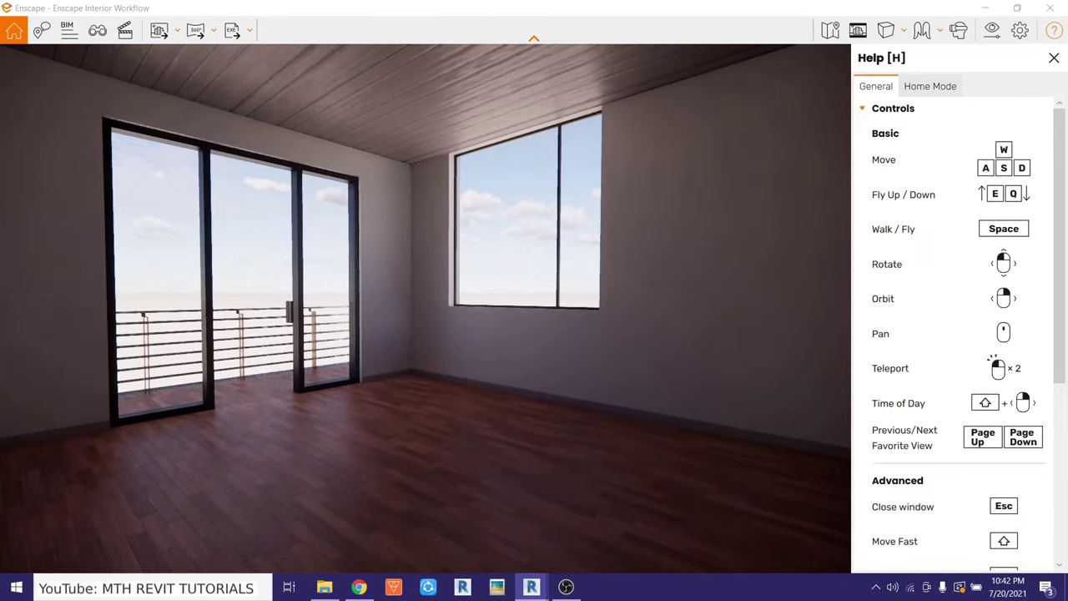
# Save the current Enscape camera as favourite view 'View 01' and go back to Revit
pyautogui.click(98, 34)
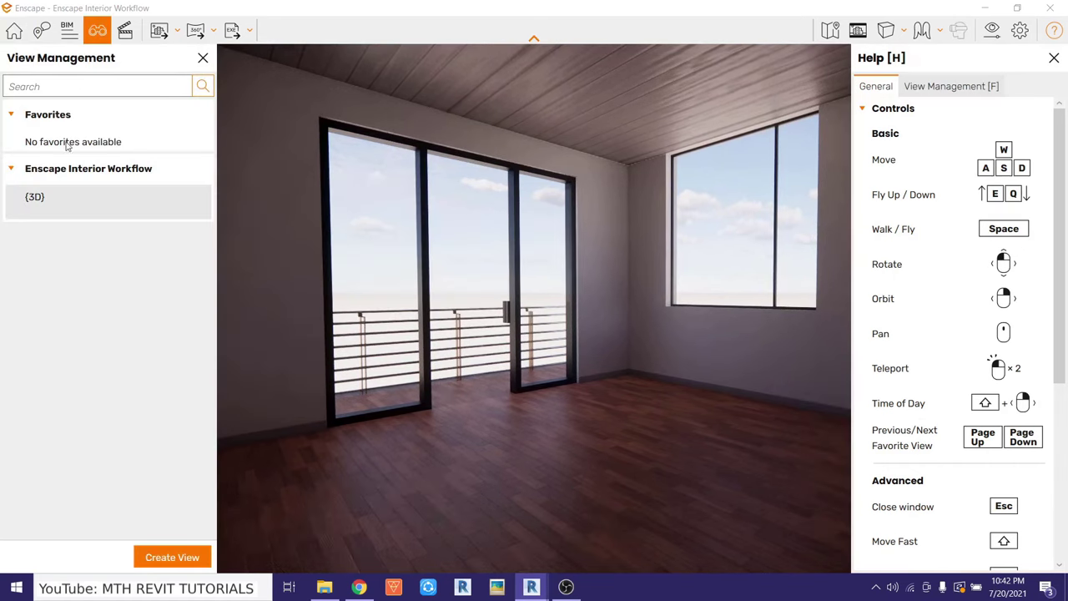
pyautogui.click(171, 557)
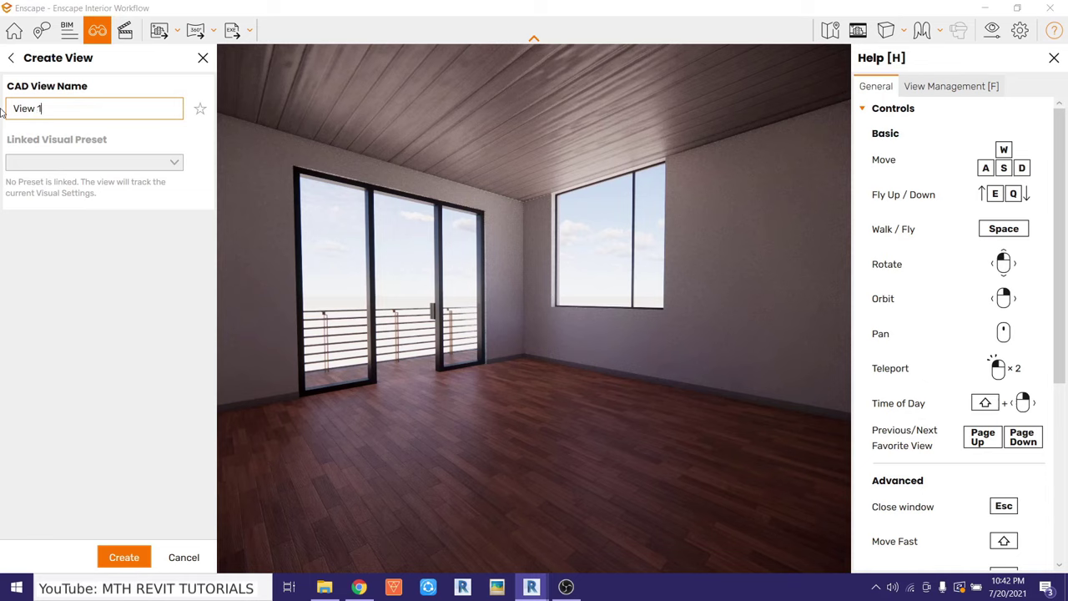
pyautogui.press('Return')
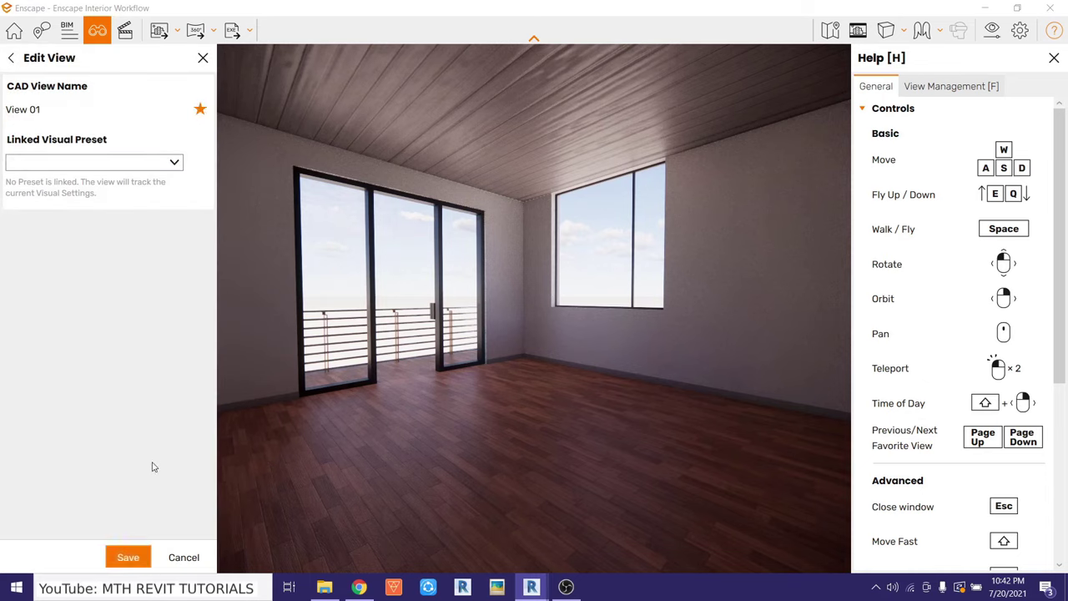
pyautogui.click(129, 557)
pyautogui.moveTo(530, 586)
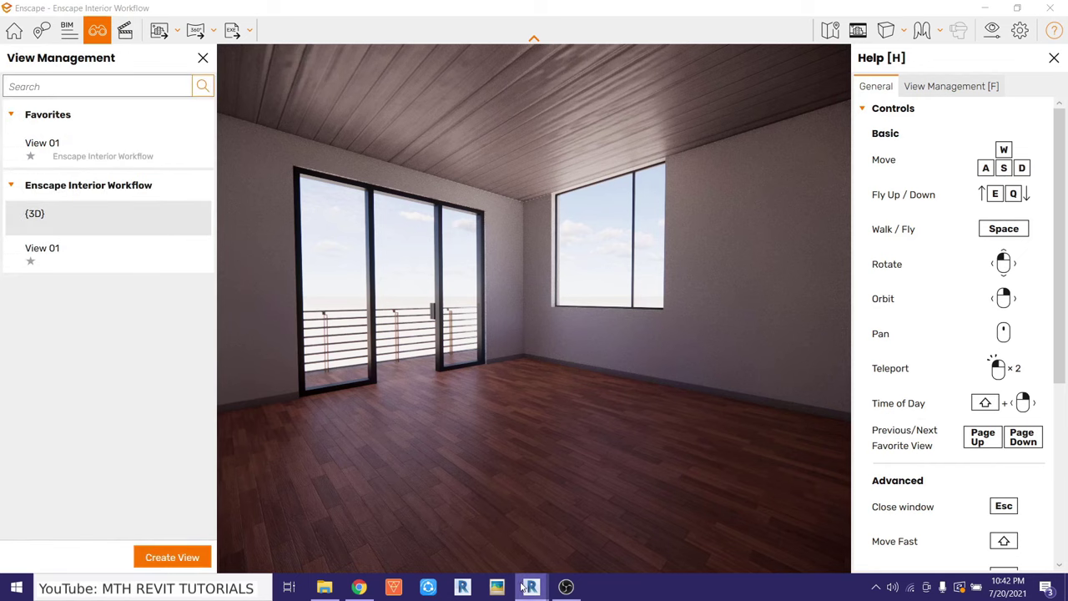
pyautogui.click(431, 551)
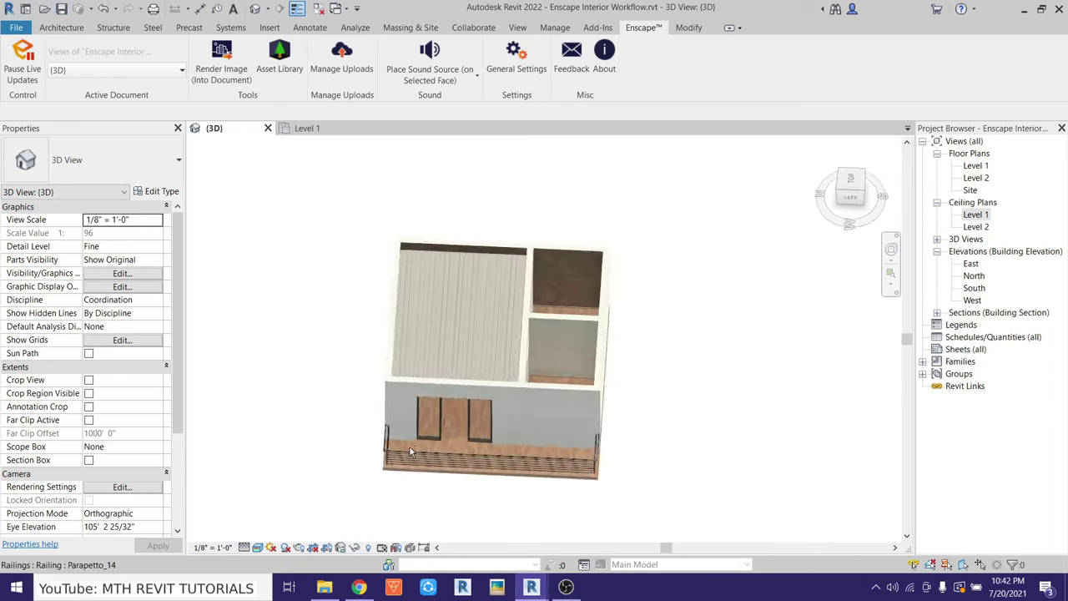
# Check the side curtain-wall window's Unconnected Height of 5'-0"
pyautogui.click(453, 361)
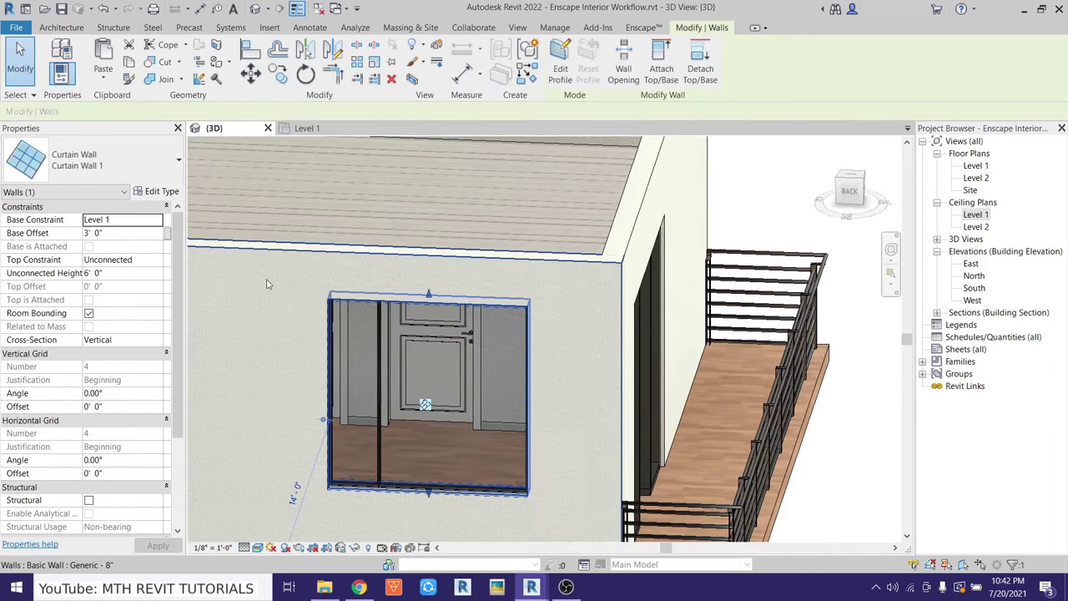
pyautogui.click(110, 275)
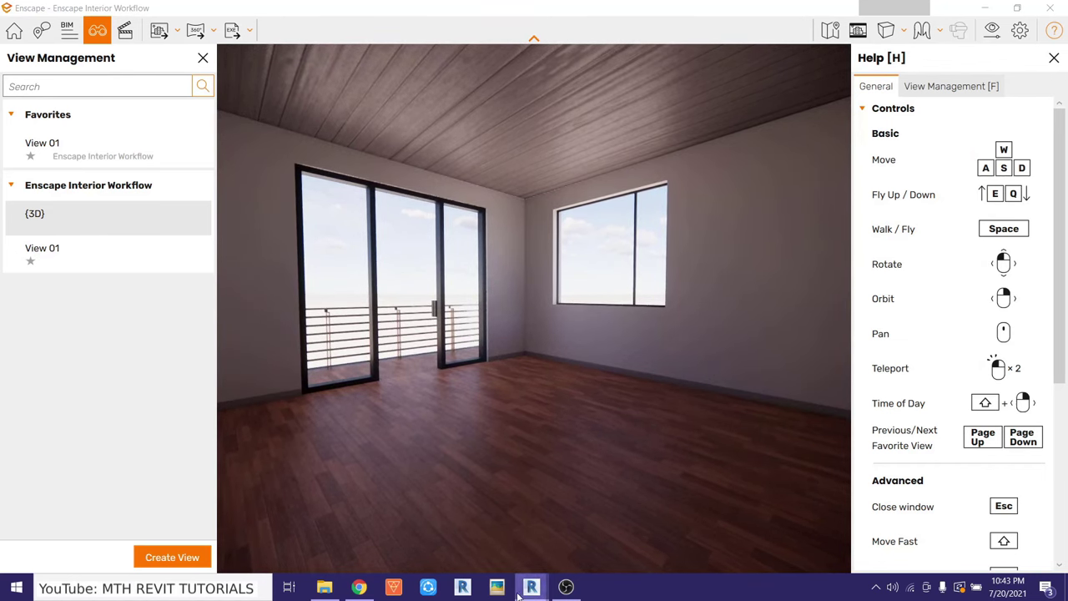
pyautogui.click(450, 534)
# Orbit to look down on the room and select the ACT System ceiling
pyautogui.scroll(-3, 441, 374)
pyautogui.keyDown('shift'); pyautogui.moveTo(441, 374); pyautogui.dragTo(395, 397, button='middle'); pyautogui.keyUp('shift')
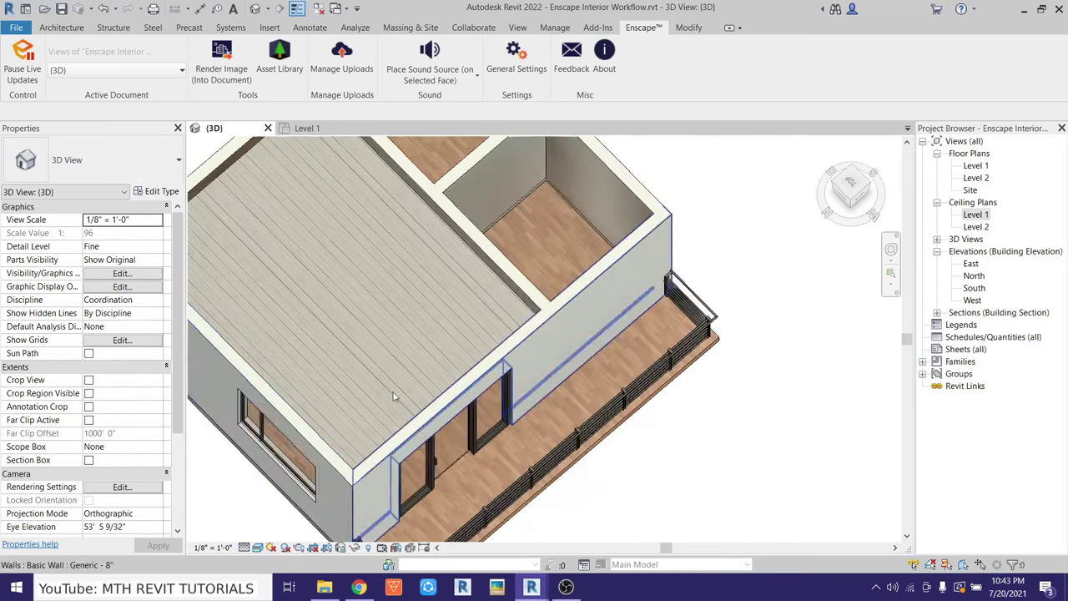
pyautogui.scroll(3, 396, 397)
pyautogui.click(222, 244)
# Reopen the 005 Ceiling material and shorten the Ceiling Texture.png image sample height
pyautogui.click(161, 193)
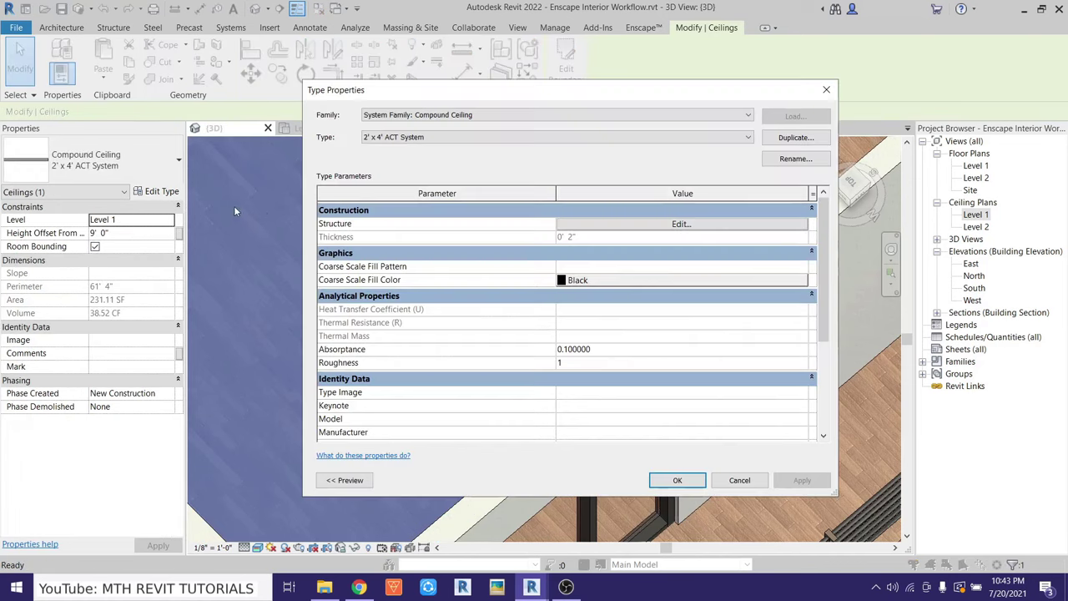
pyautogui.click(584, 224)
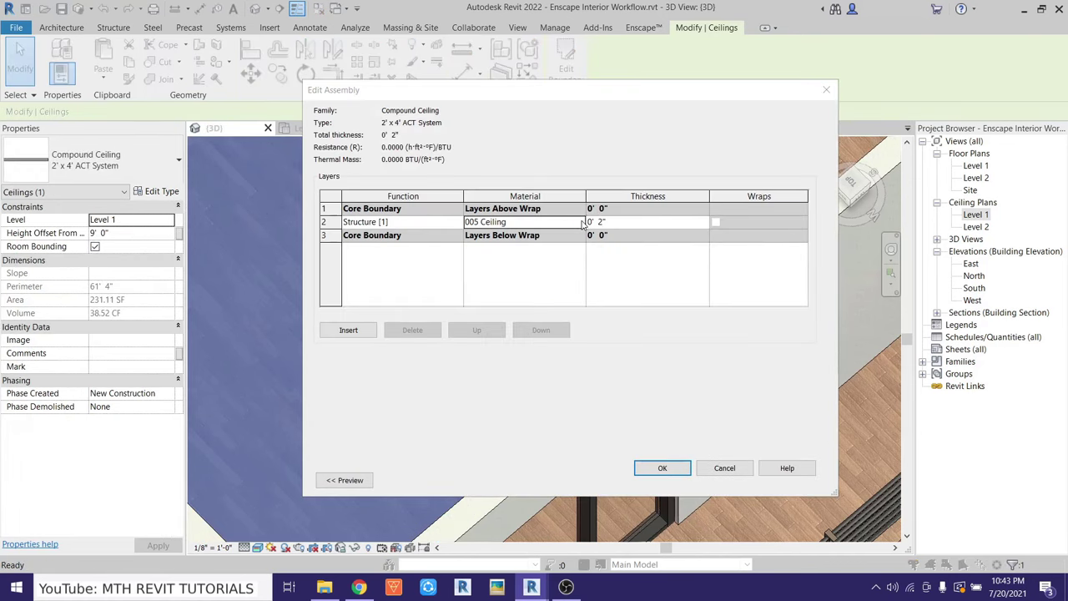
pyautogui.click(581, 223)
pyautogui.click(705, 318)
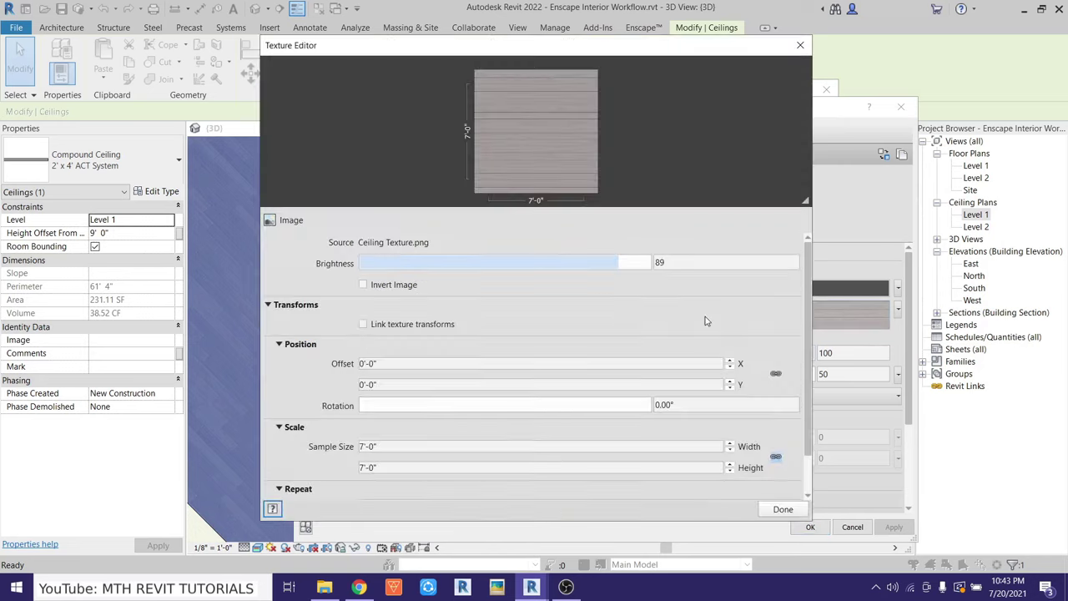
pyautogui.scroll(-1, 688, 451)
pyautogui.write("6'6")
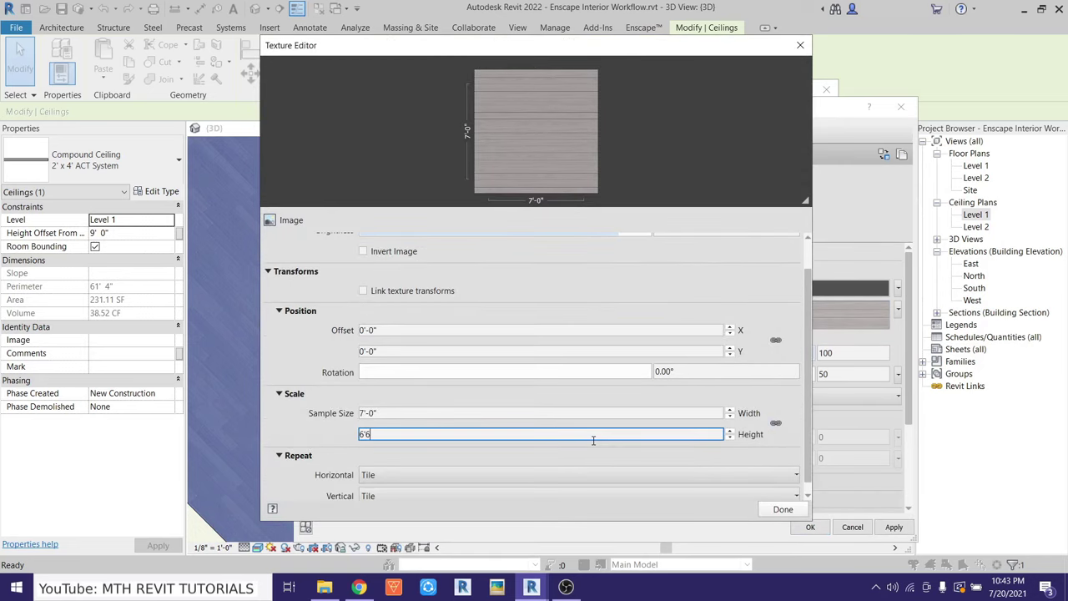
pyautogui.press('Return')
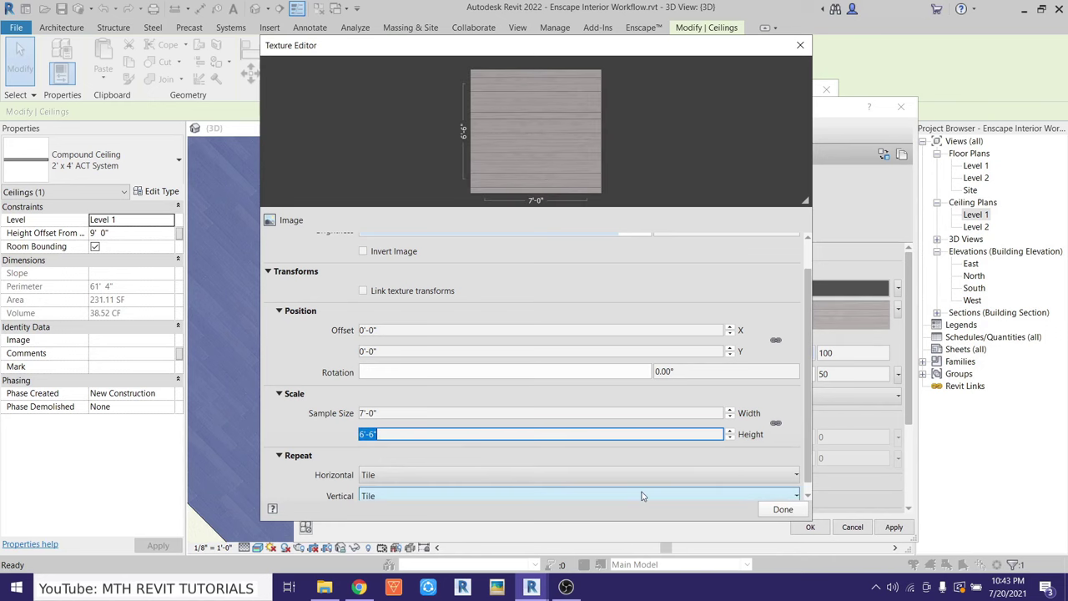
pyautogui.click(766, 510)
# Resize the bump texture sample to match and apply the updated material to the ceiling
pyautogui.scroll(-5, 699, 469)
pyautogui.click(696, 464)
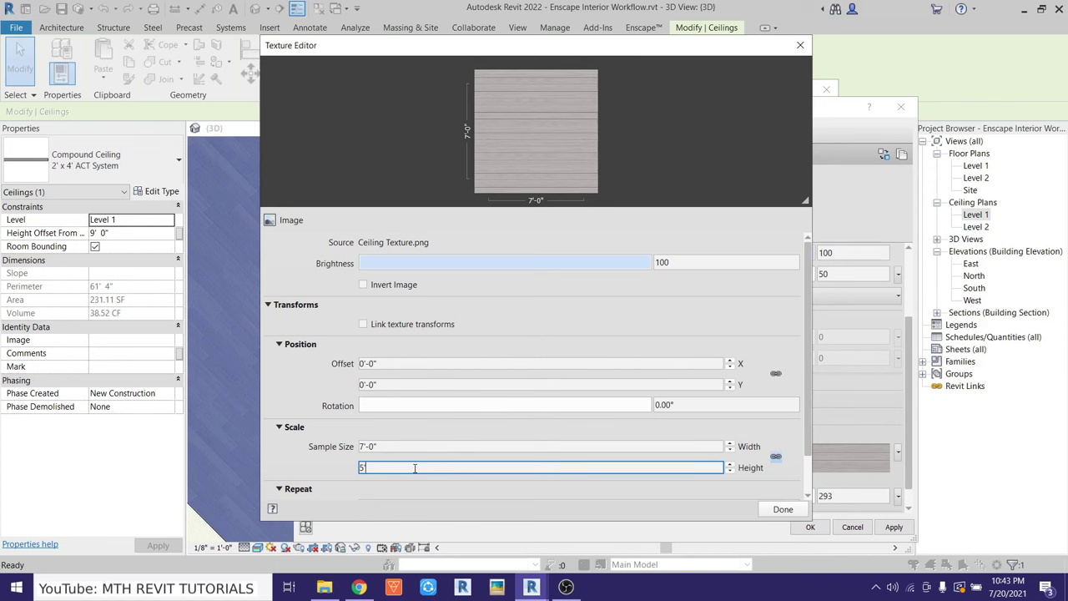
pyautogui.click(769, 510)
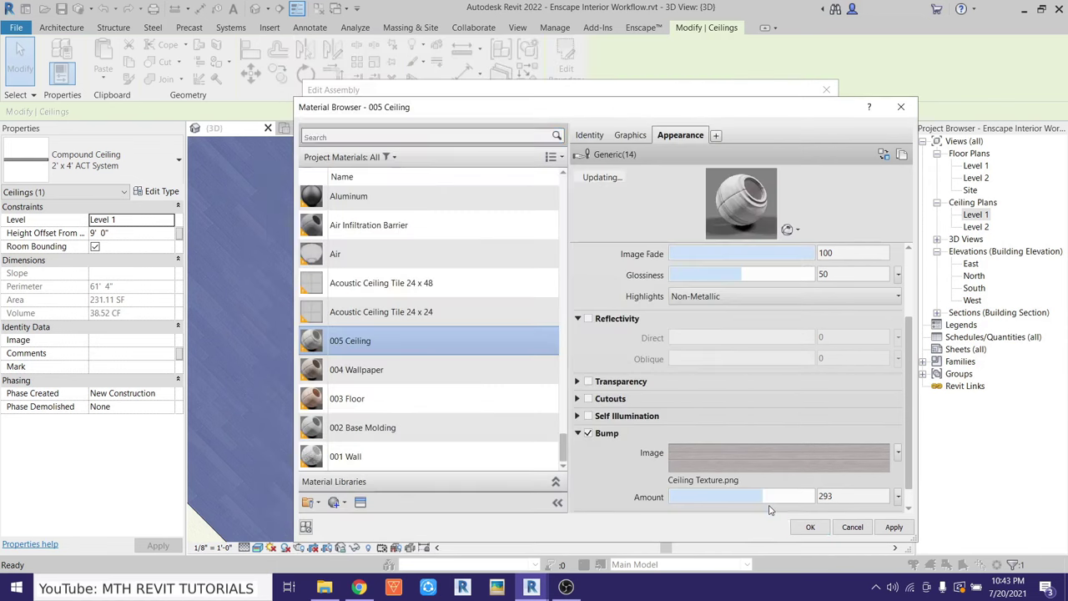
pyautogui.click(806, 526)
pyautogui.click(662, 468)
pyautogui.moveTo(565, 587)
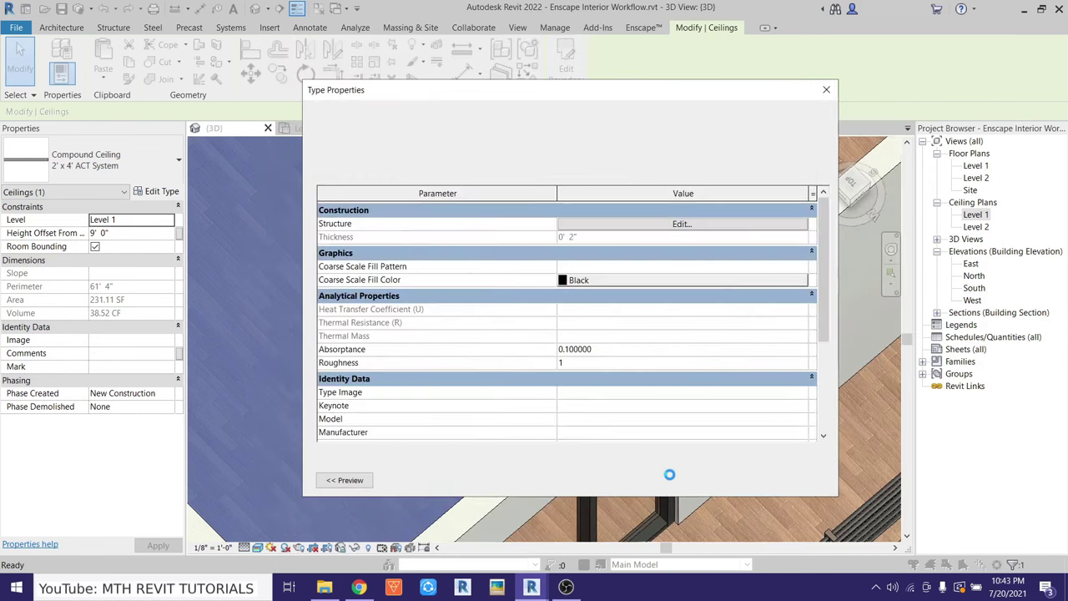
pyautogui.click(670, 473)
pyautogui.press('Escape')
# In Enscape, tilt up at the plank ceiling, then return to the saved View 01 camera
pyautogui.click(606, 530)
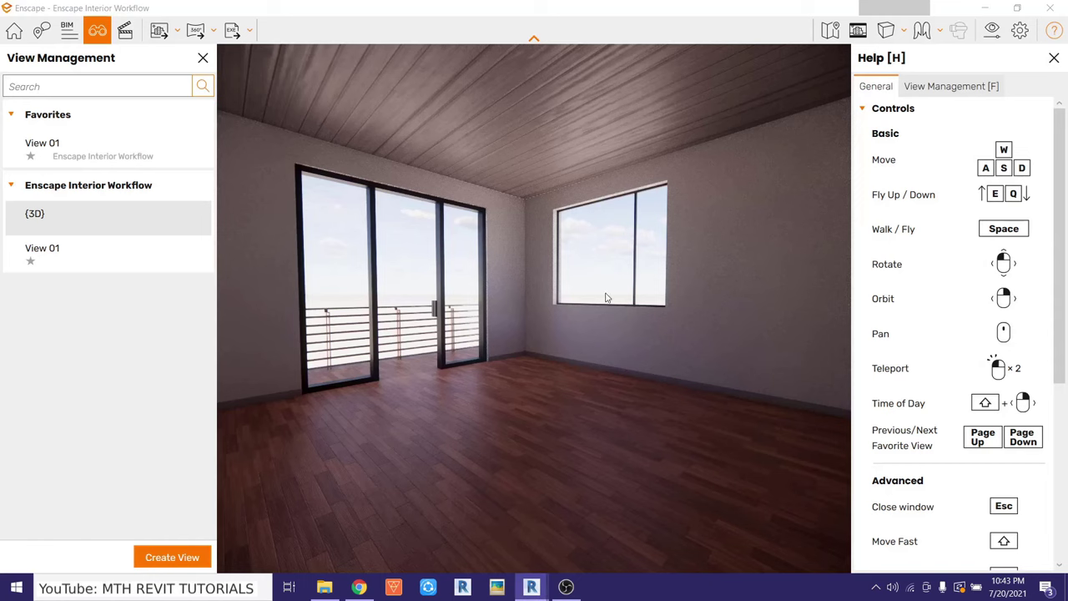
pyautogui.moveTo(608, 298)
pyautogui.mouseDown()
pyautogui.moveTo(575, 351)
pyautogui.moveTo(548, 232)
pyautogui.moveTo(641, 149)
pyautogui.mouseUp()
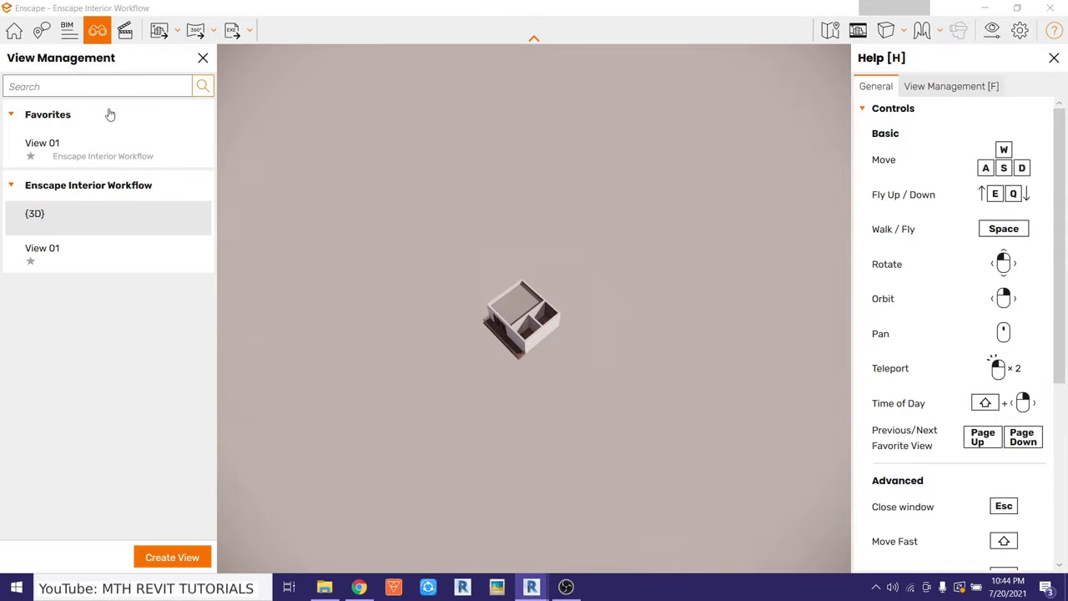
pyautogui.click(57, 156)
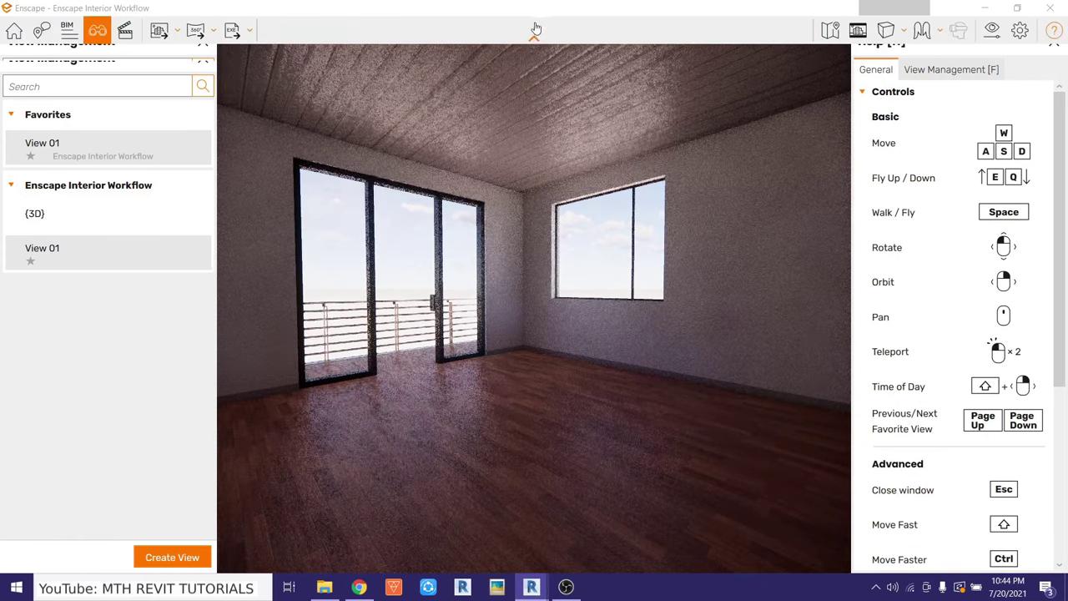
# Inspect the ceiling corner, right-wall window and sliding doors, then return to Revit
pyautogui.doubleClick(539, 199)
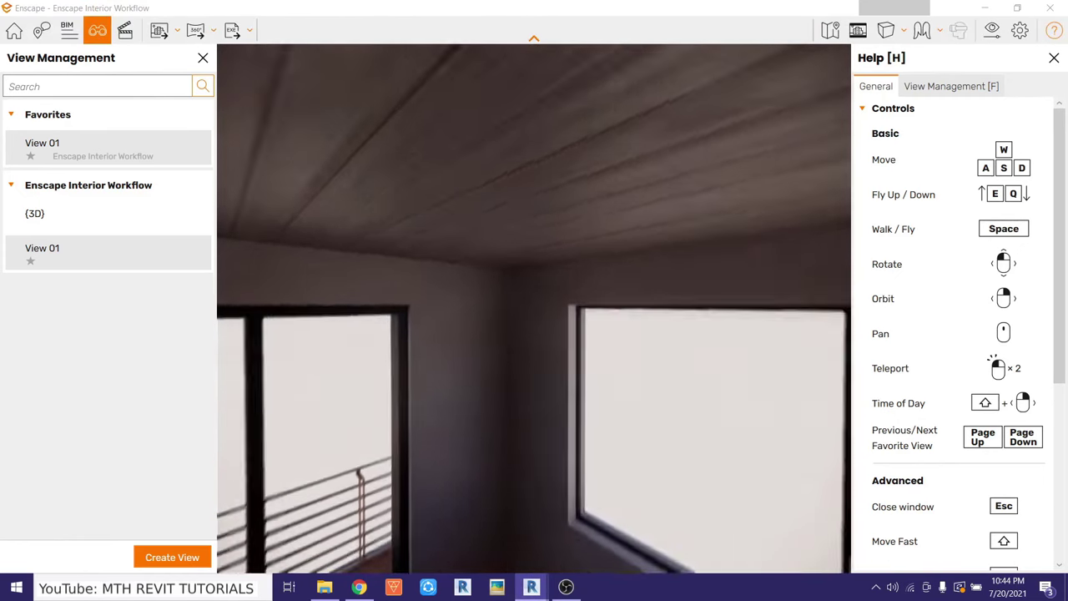
pyautogui.press('s')
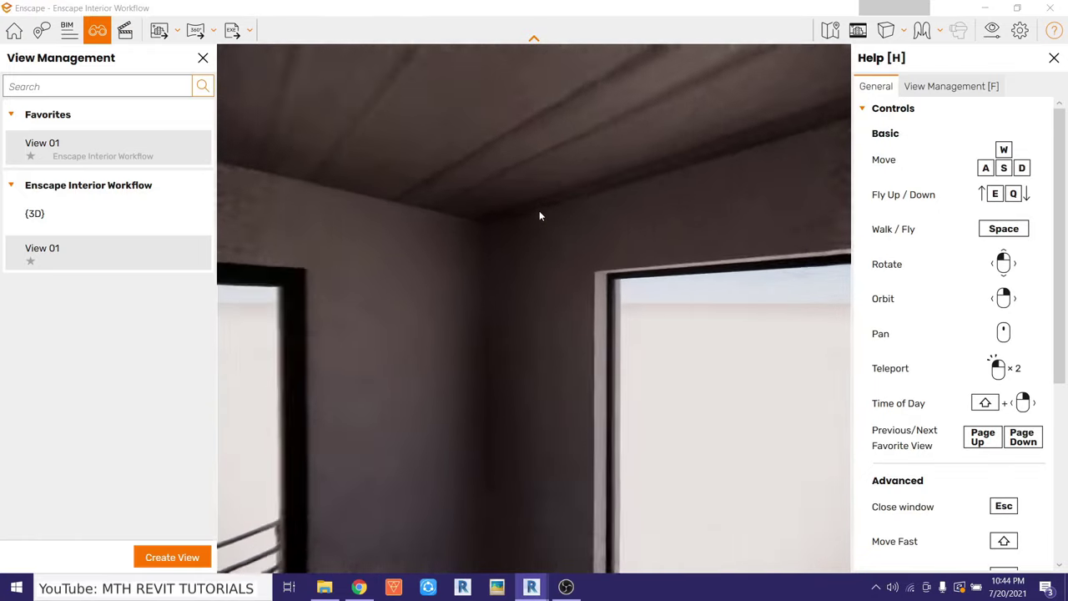
pyautogui.press('s')
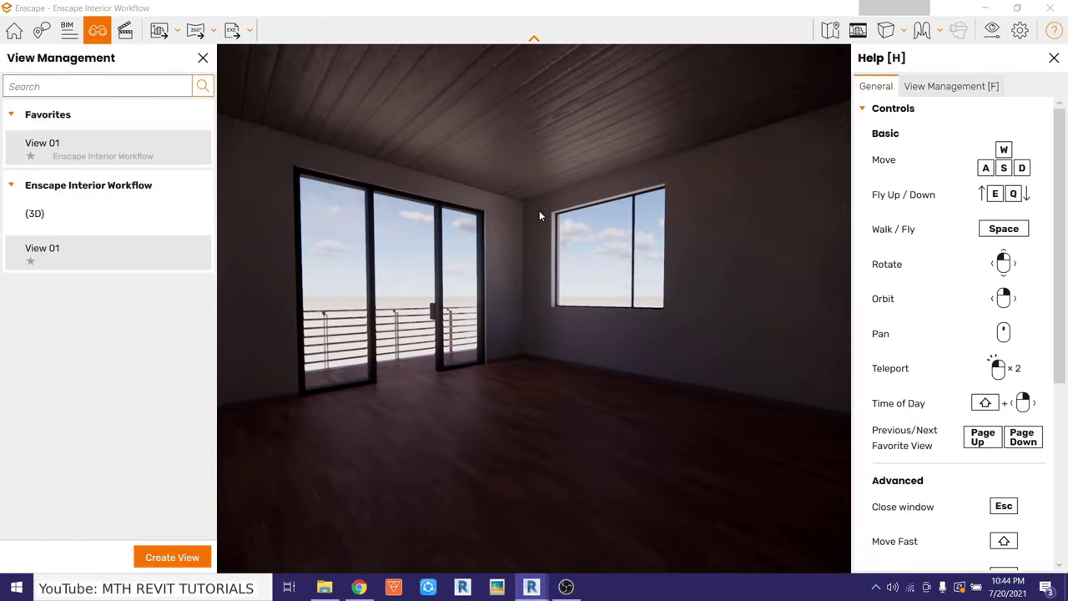
pyautogui.moveTo(464, 441); pyautogui.dragTo(351, 438)
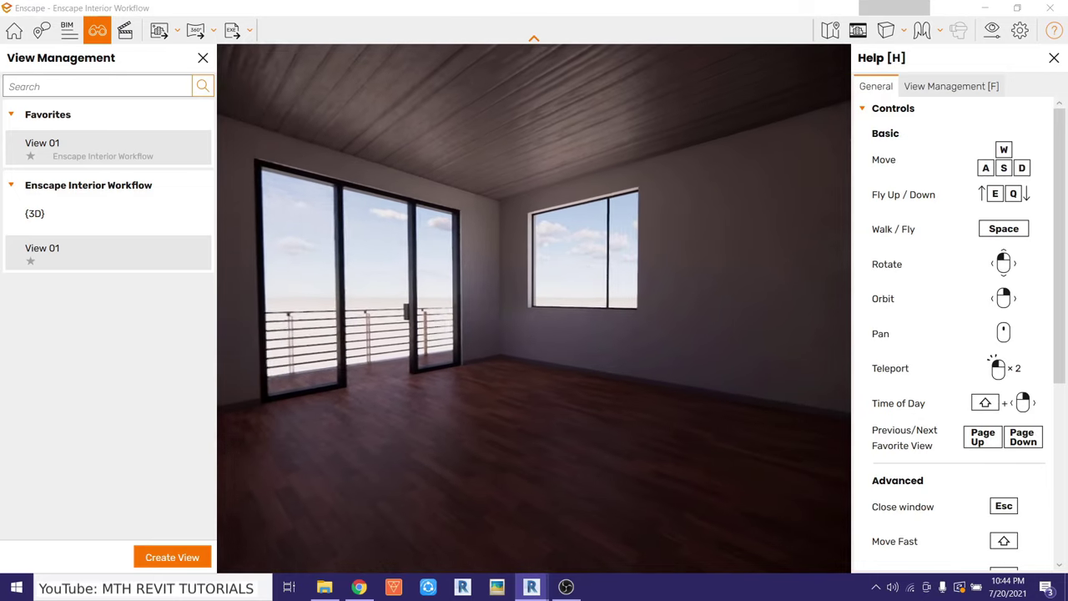
pyautogui.press('s')
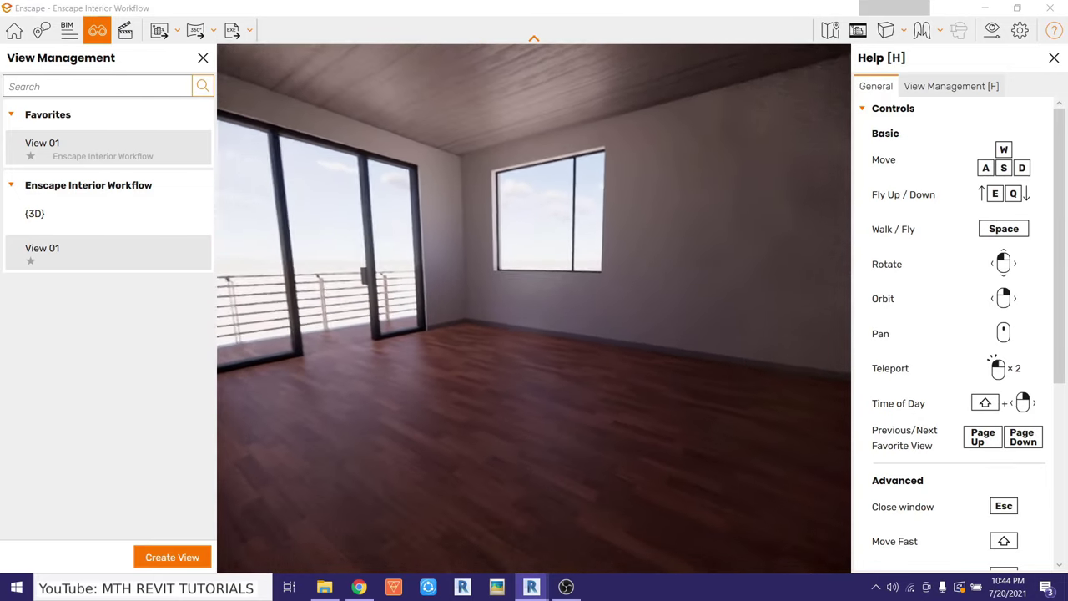
pyautogui.moveTo(551, 455); pyautogui.dragTo(690, 454)
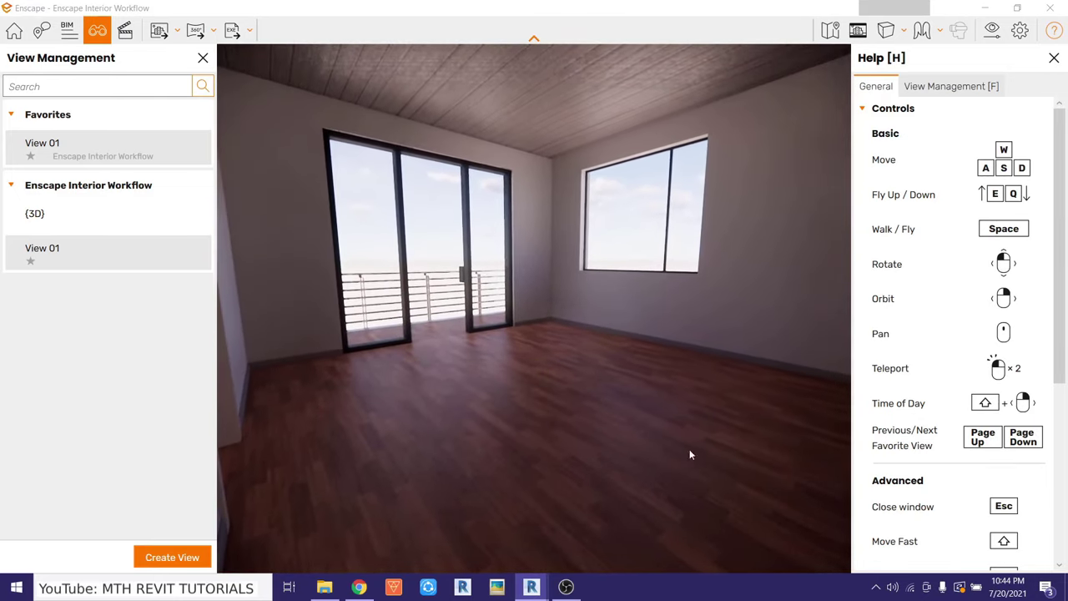
pyautogui.click(992, 5)
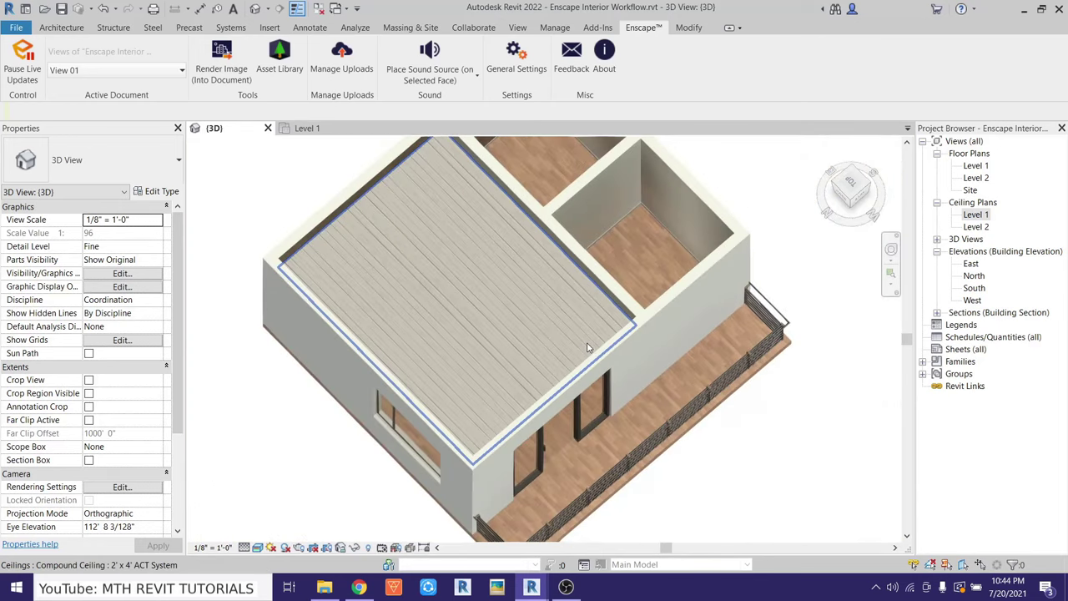
# Open the Level 1 floor plan, center the house, and pause Enscape's live updates
pyautogui.doubleClick(976, 165)
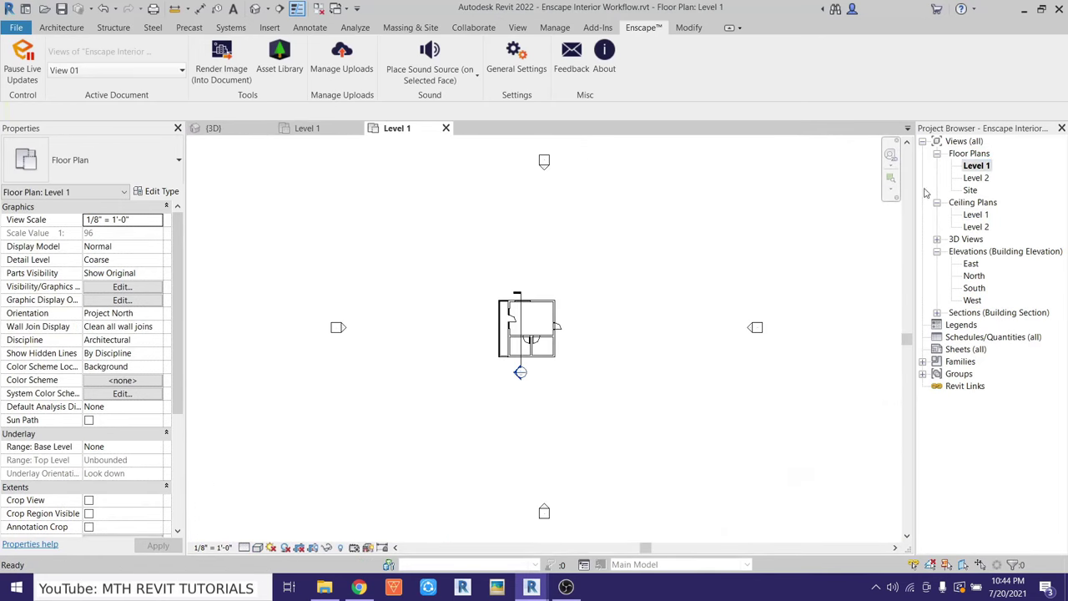
pyautogui.moveTo(561, 309); pyautogui.dragTo(535, 322, button='middle')
pyautogui.click(60, 28)
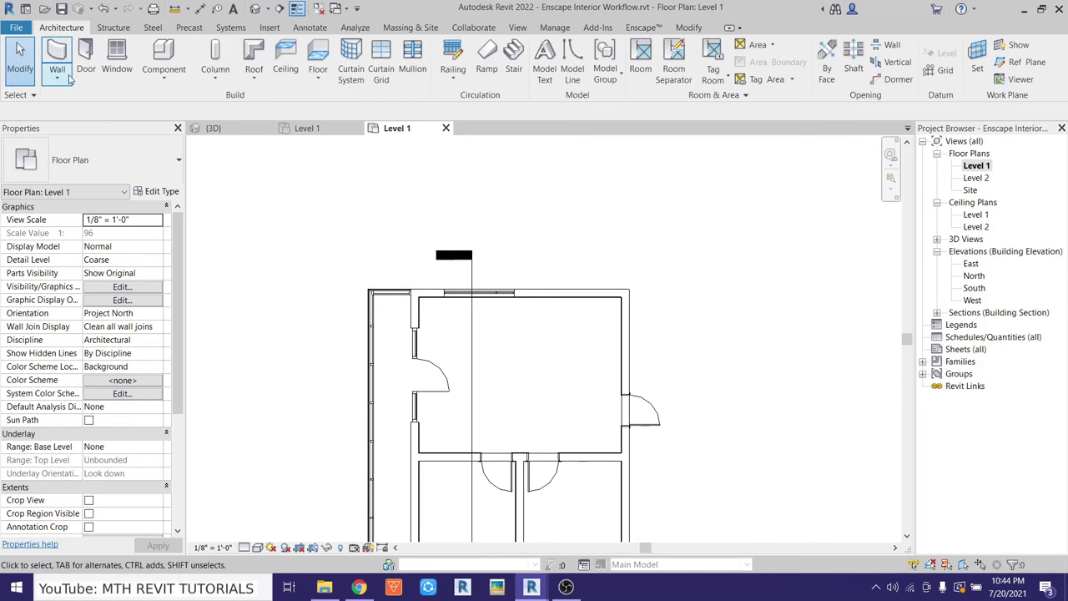
pyautogui.click(641, 27)
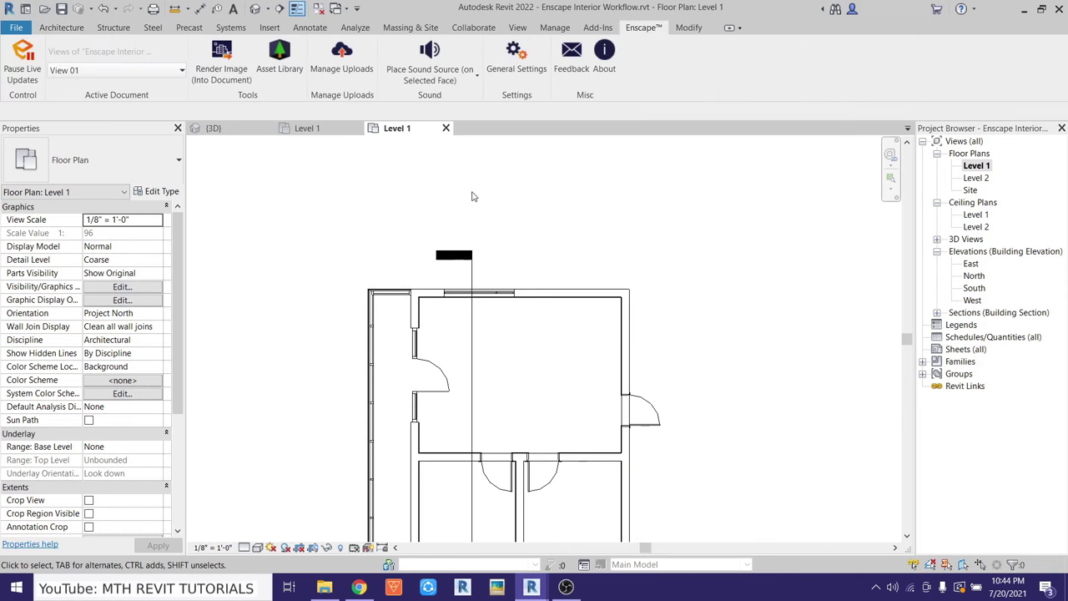
pyautogui.click(23, 67)
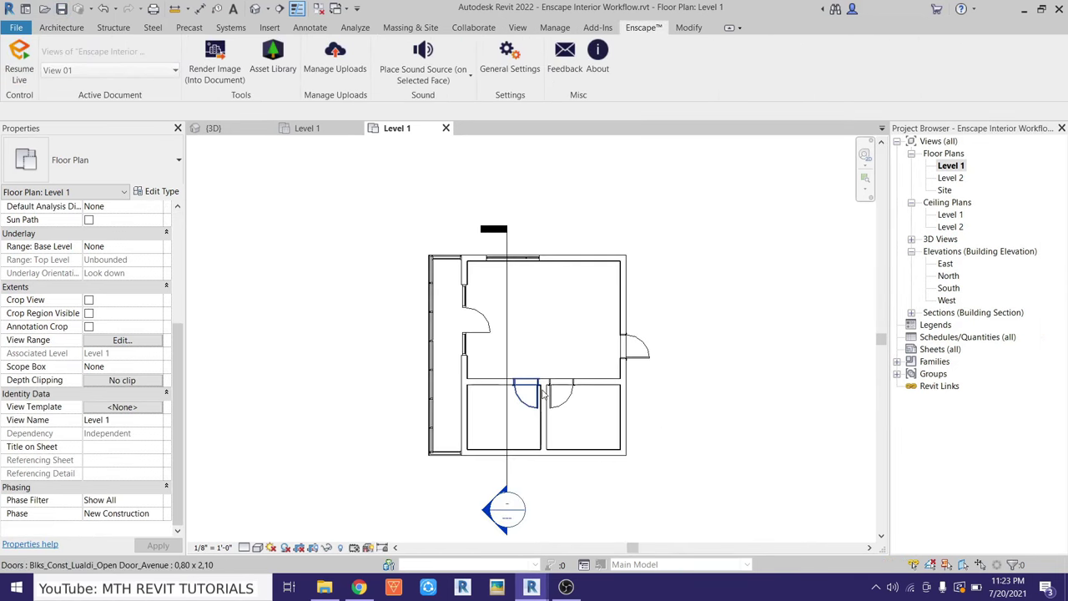
# Load every .rfa family from Tutorial Files > Enscape Interior Workflow > Families into the project
pyautogui.click(39, 29)
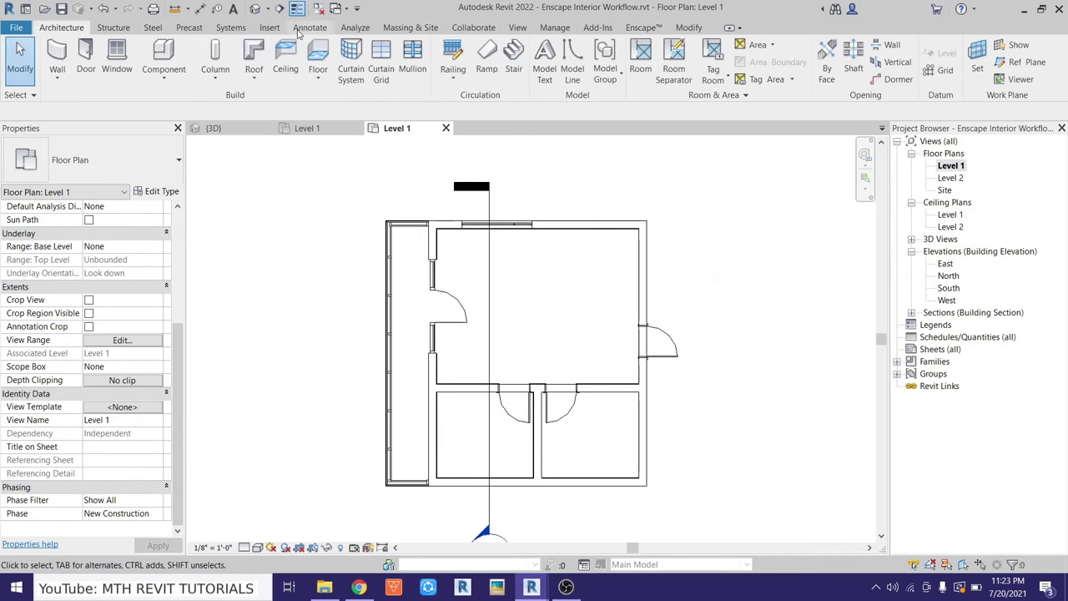
pyautogui.click(269, 28)
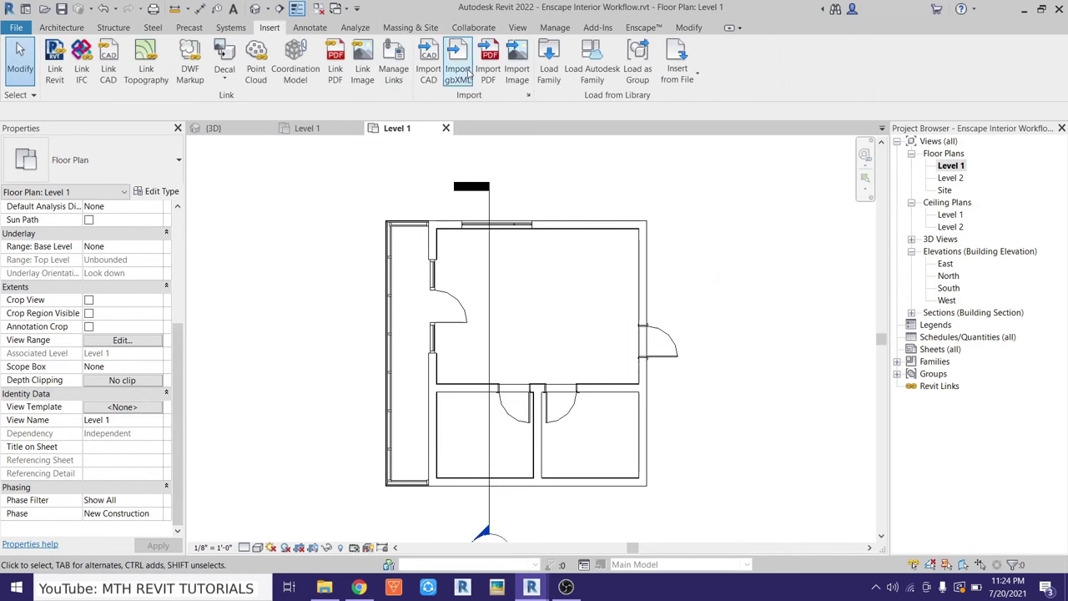
pyautogui.click(549, 75)
pyautogui.scroll(-5, 207, 334)
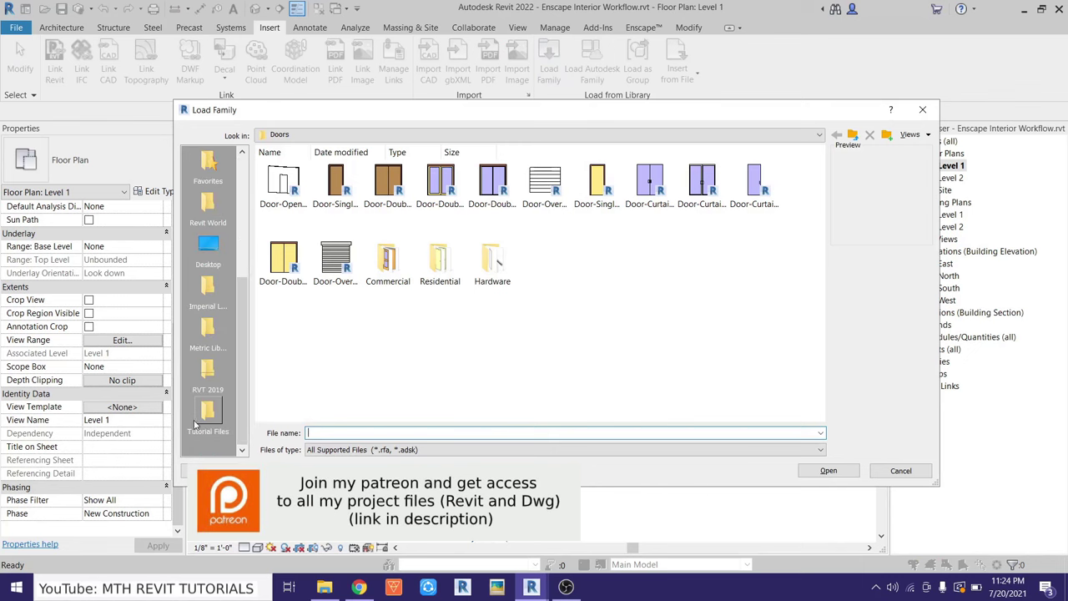
pyautogui.click(208, 413)
pyautogui.doubleClick(283, 184)
pyautogui.doubleClick(336, 183)
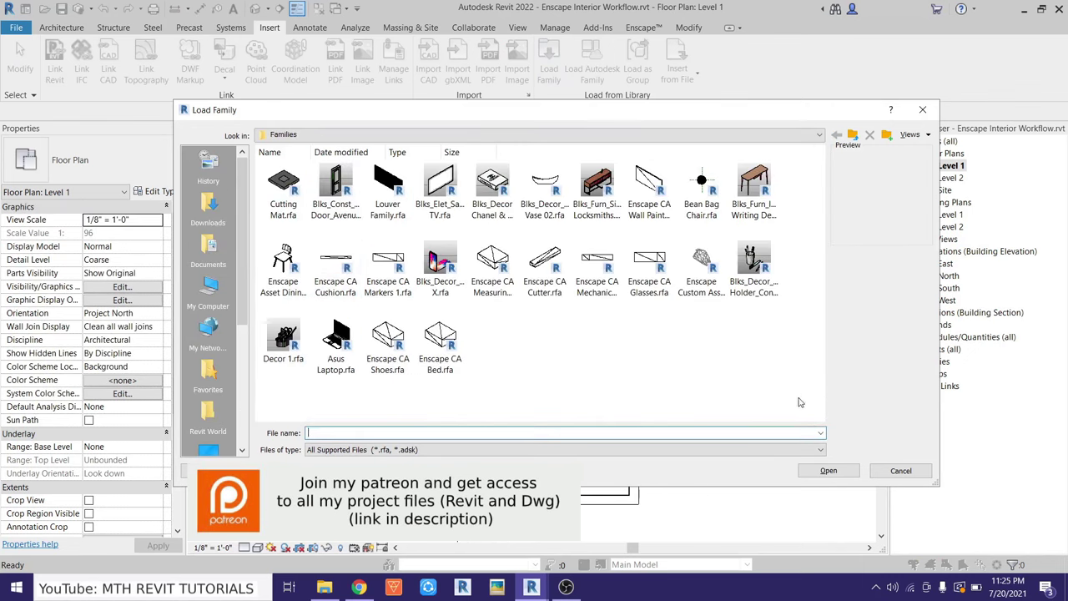
pyautogui.moveTo(797, 396); pyautogui.dragTo(267, 162)
pyautogui.click(834, 470)
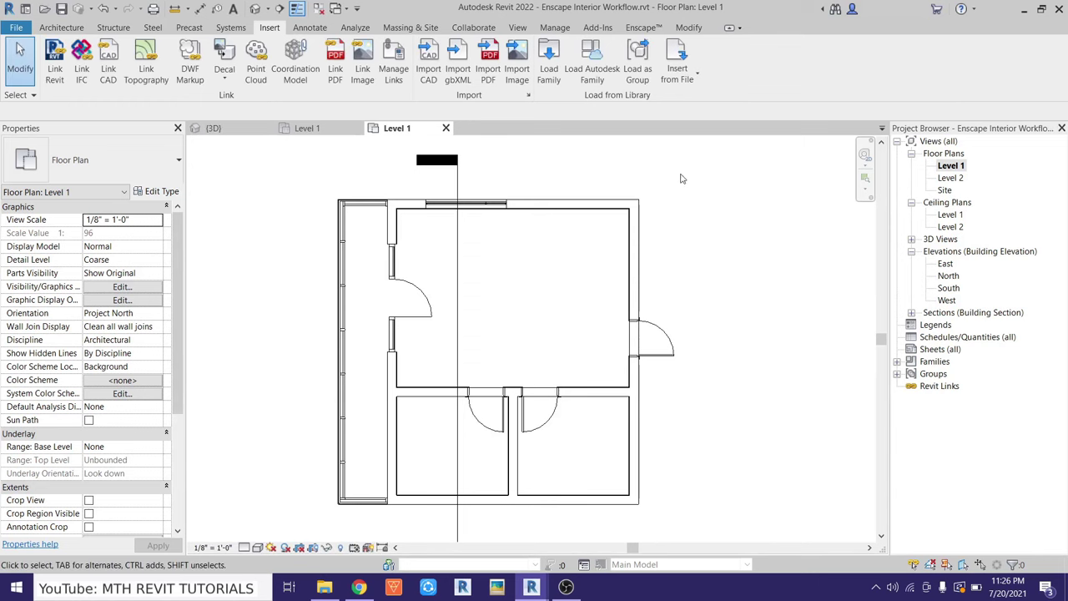
# Place the Enscape CA Bed component in the room's top-right corner
pyautogui.click(62, 27)
pyautogui.click(158, 56)
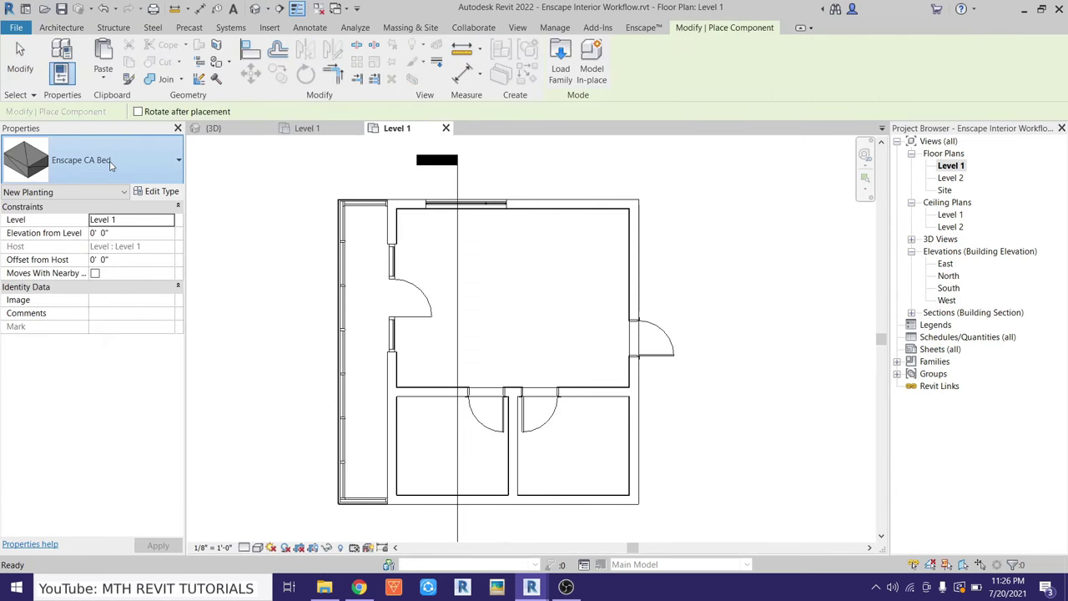
pyautogui.scroll(2, 584, 258)
pyautogui.click(583, 246)
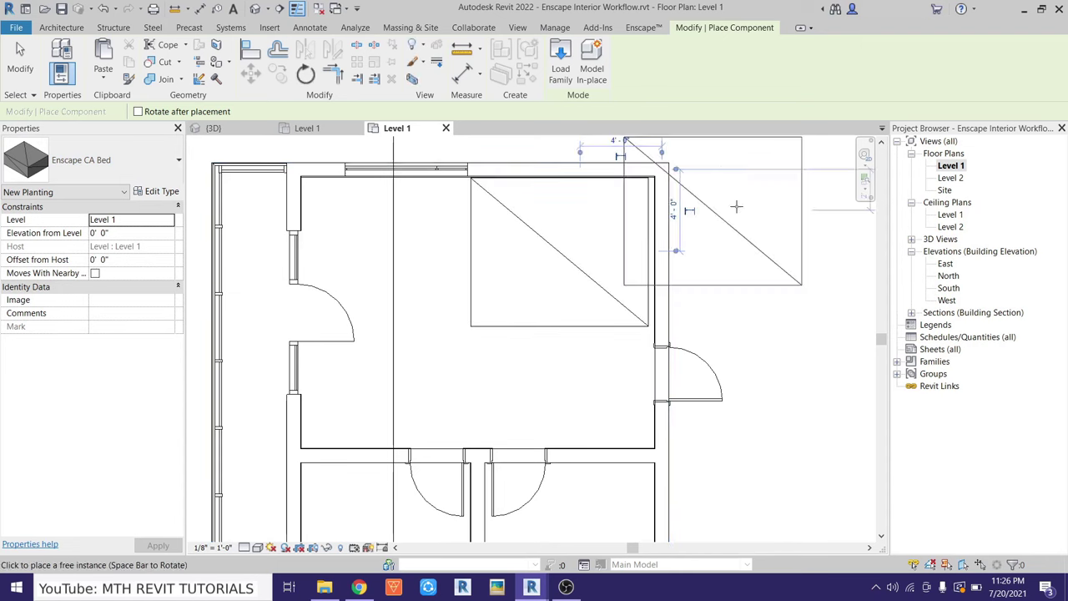
pyautogui.press('Escape')
pyautogui.press('Escape')
pyautogui.scroll(3, 559, 234)
pyautogui.click(275, 192)
pyautogui.click(278, 77)
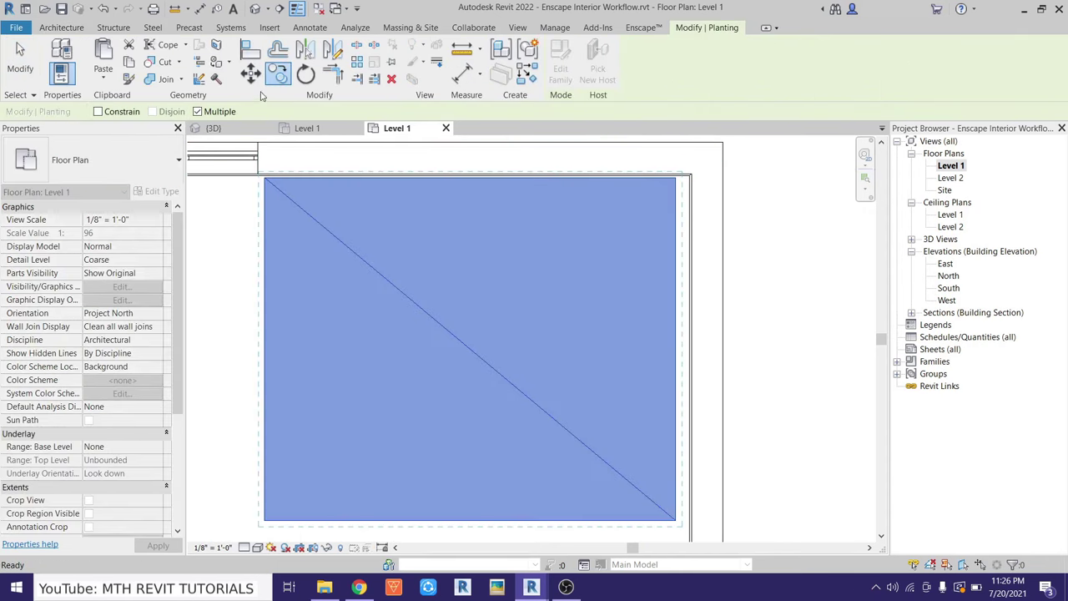
pyautogui.scroll(2, 684, 188)
pyautogui.press('Escape')
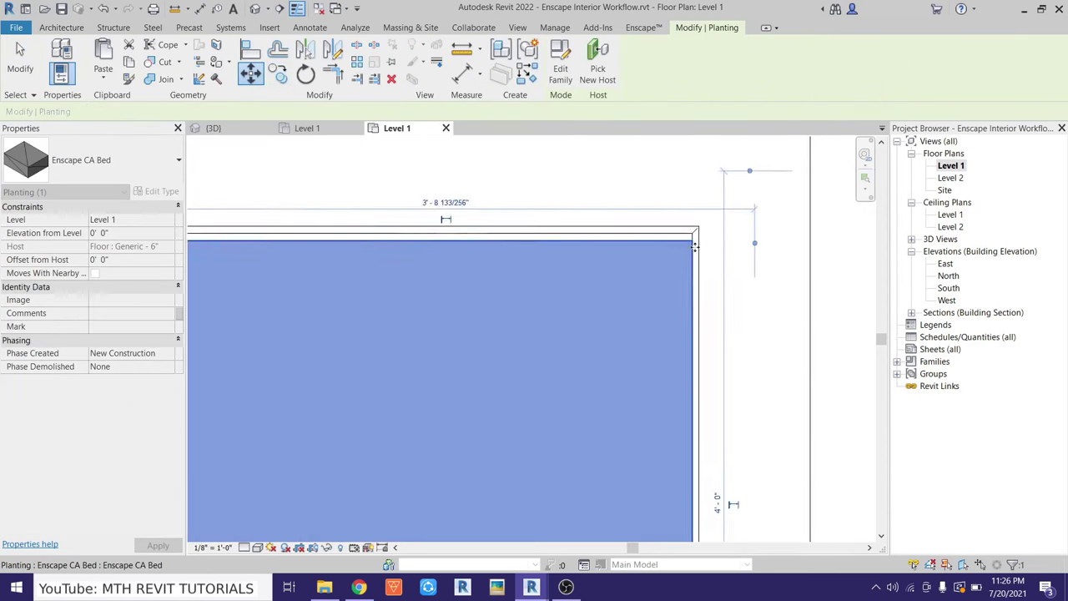
pyautogui.click(420, 150)
pyautogui.scroll(-5, 685, 219)
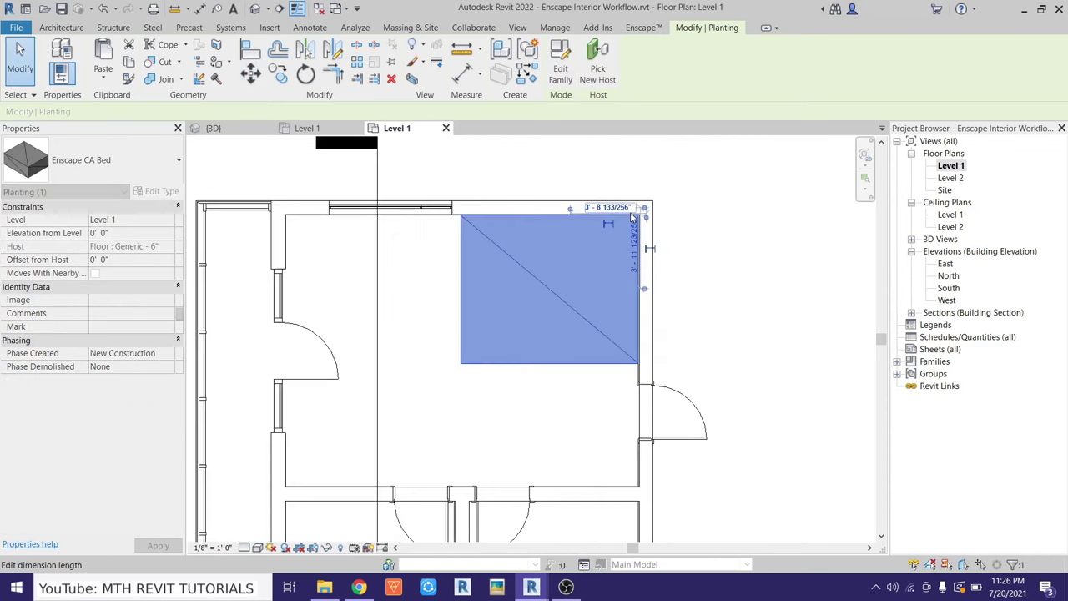
pyautogui.press('Escape')
# Choose Enscape CA Shoes from the component types and rotate them for placement
pyautogui.click(164, 58)
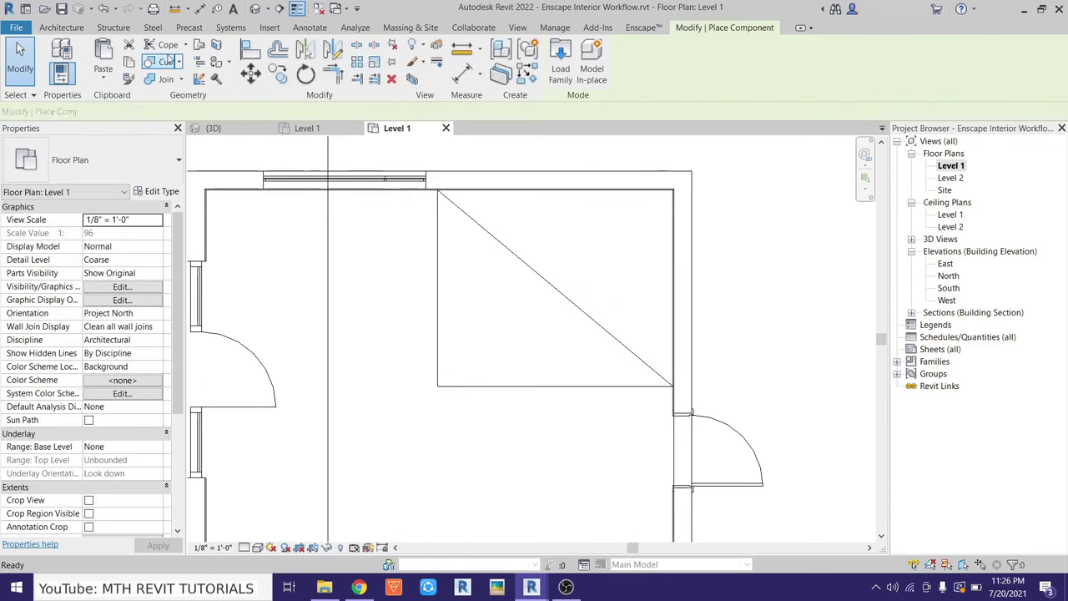
pyautogui.click(116, 160)
pyautogui.write('ho')
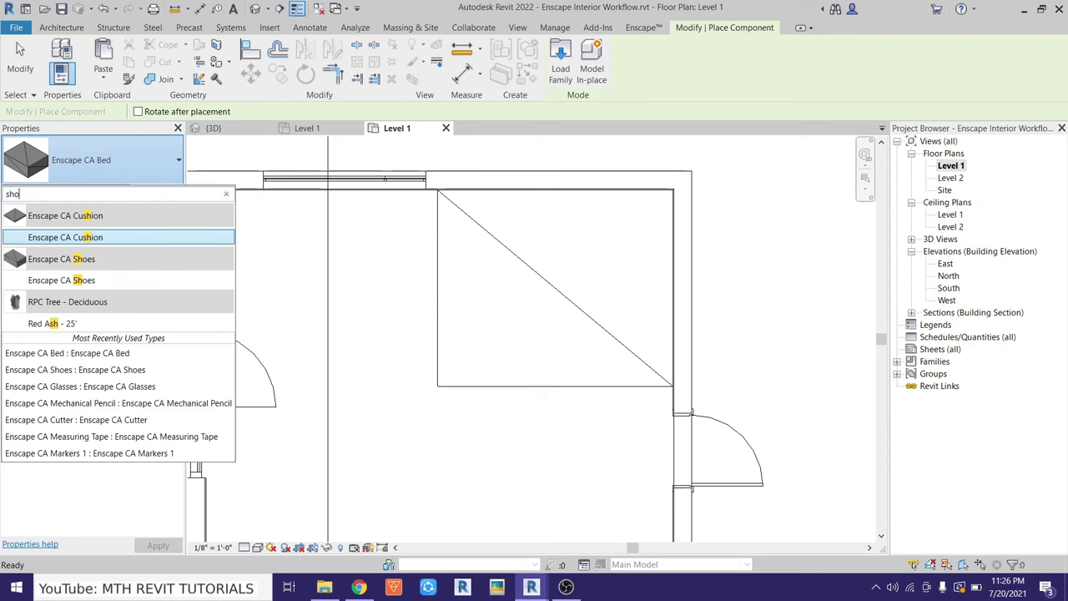
pyautogui.write('es')
pyautogui.click(68, 240)
pyautogui.press('space')
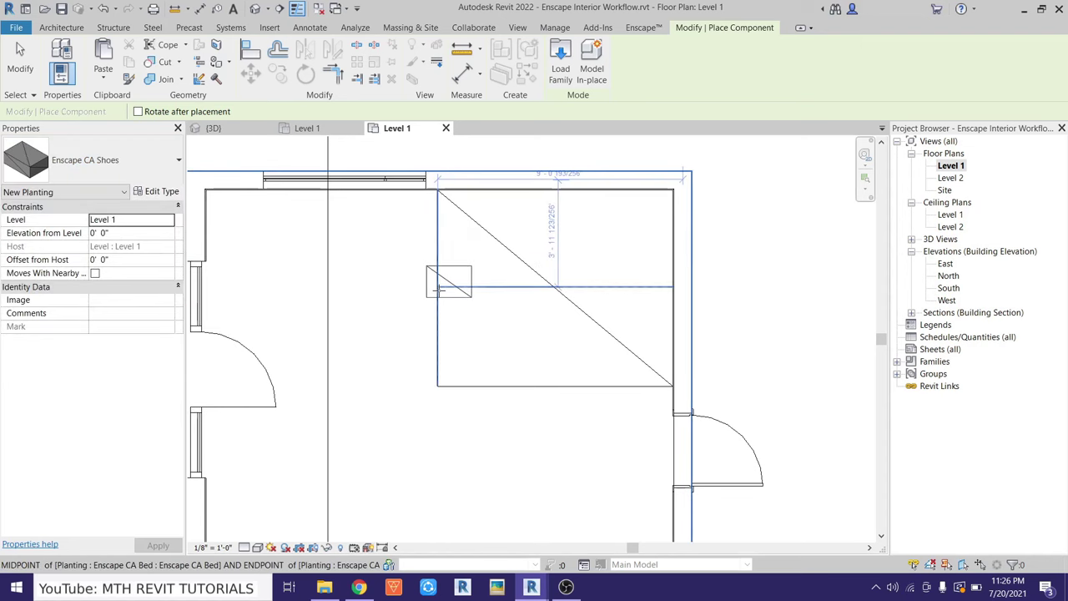
pyautogui.scroll(1, 437, 286)
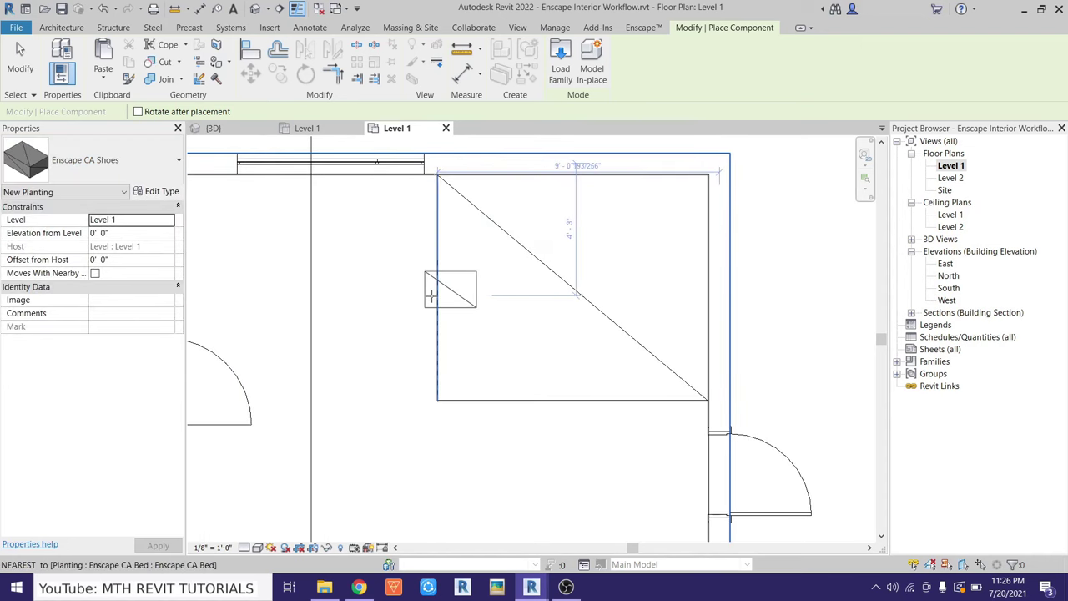
pyautogui.rightClick(755, 230)
pyautogui.click(776, 241)
pyautogui.click(163, 62)
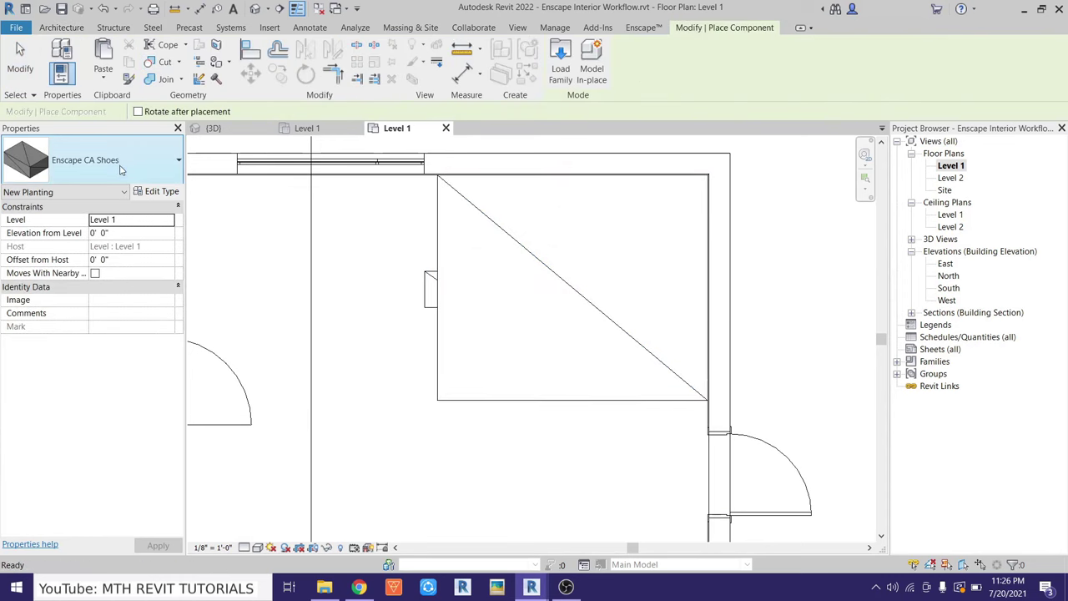
pyautogui.click(121, 170)
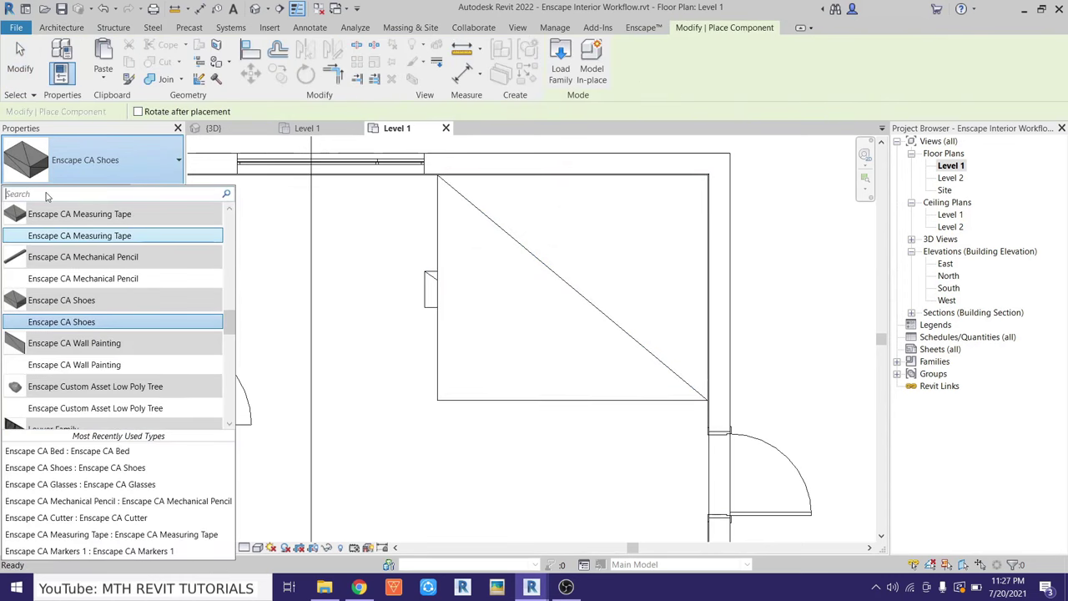
# Place a Blks_Furn_Sideboard Locksmiths Unico against the room's lower wall
pyautogui.write('side')
pyautogui.click(50, 242)
pyautogui.scroll(-3, 431, 277)
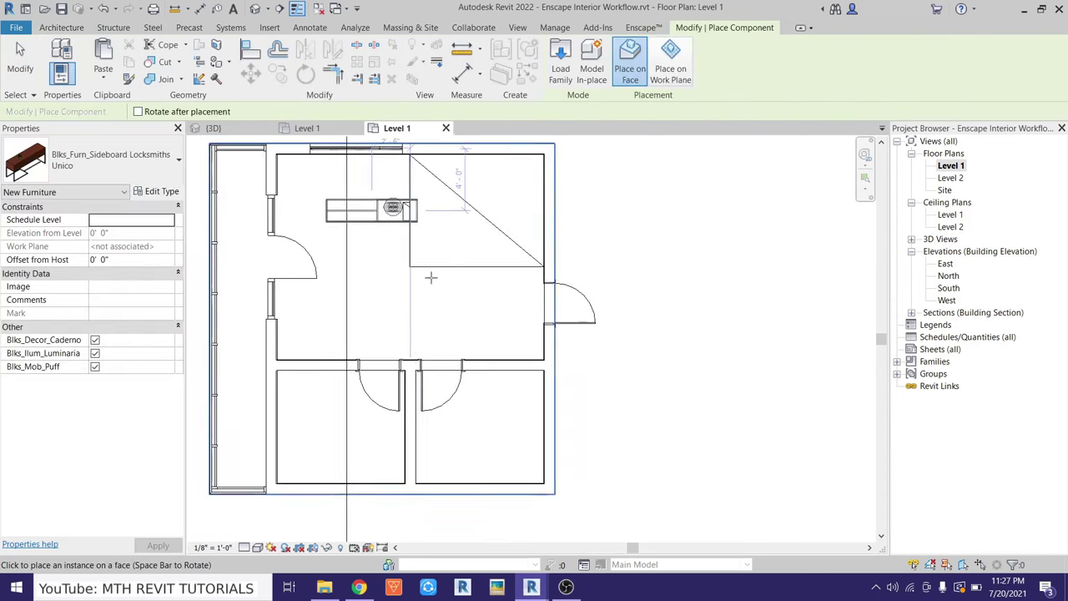
pyautogui.scroll(4, 472, 324)
pyautogui.scroll(-1, 547, 391)
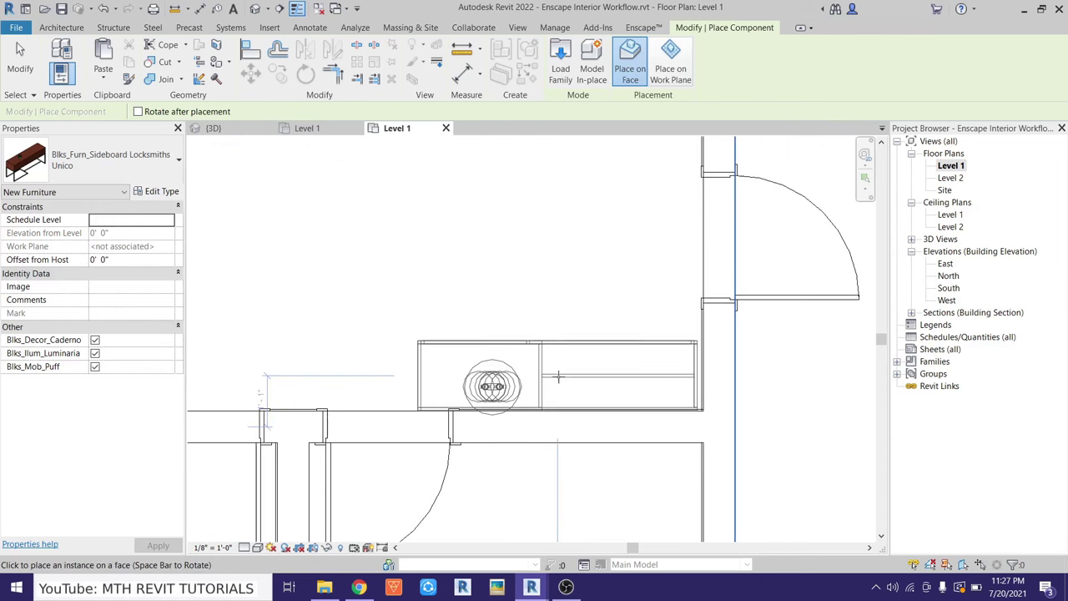
pyautogui.click(561, 377)
pyautogui.rightClick(486, 202)
pyautogui.click(505, 204)
# Move the sideboard by its corner so it sits flush in the lower-right corner
pyautogui.scroll(5, 674, 388)
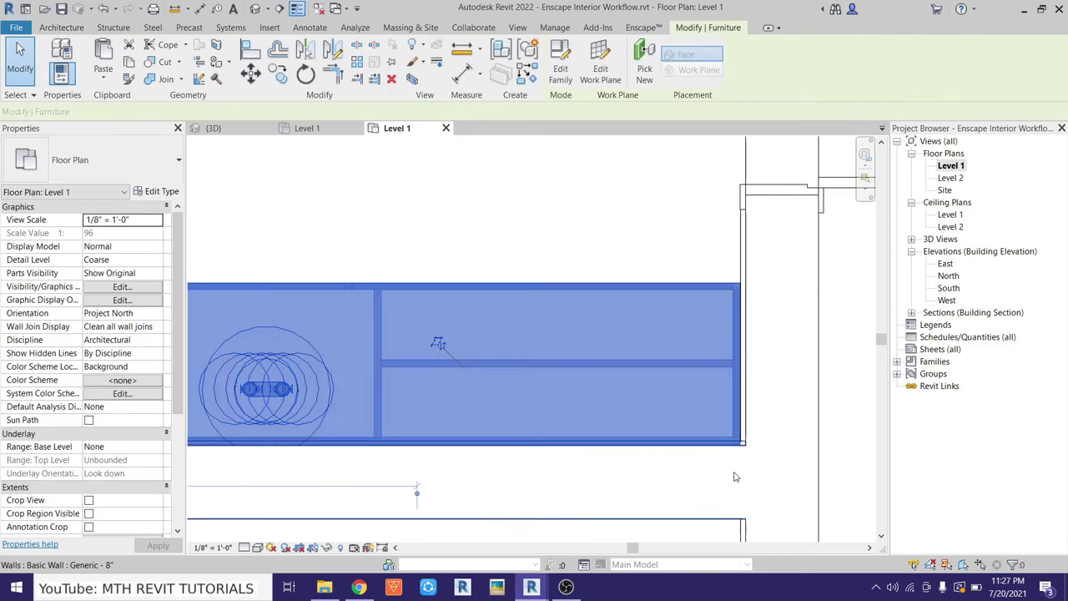
pyautogui.click(256, 75)
pyautogui.scroll(2, 775, 417)
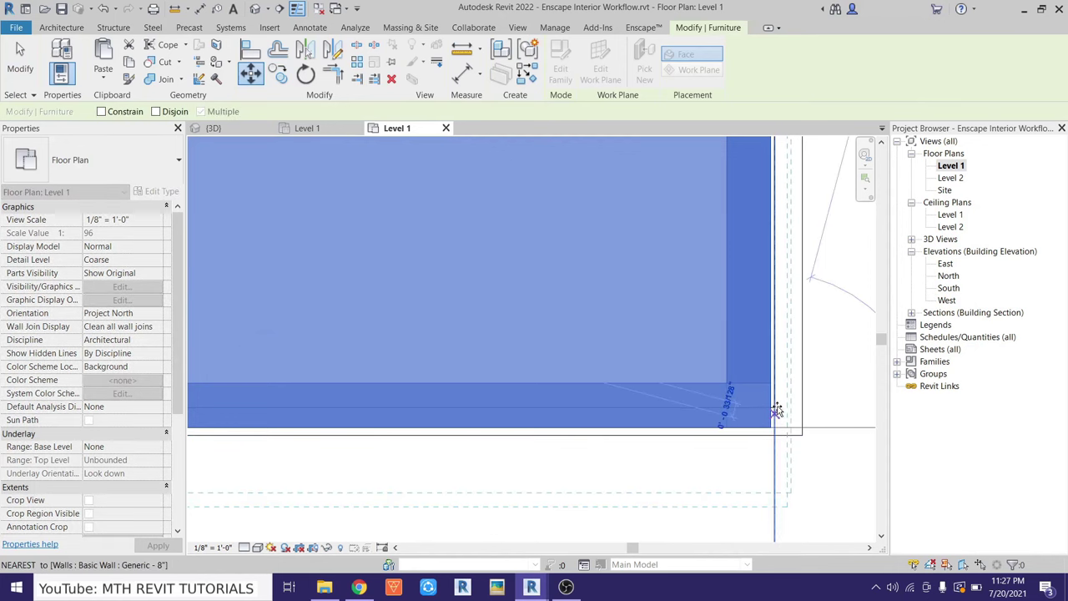
pyautogui.click(798, 423)
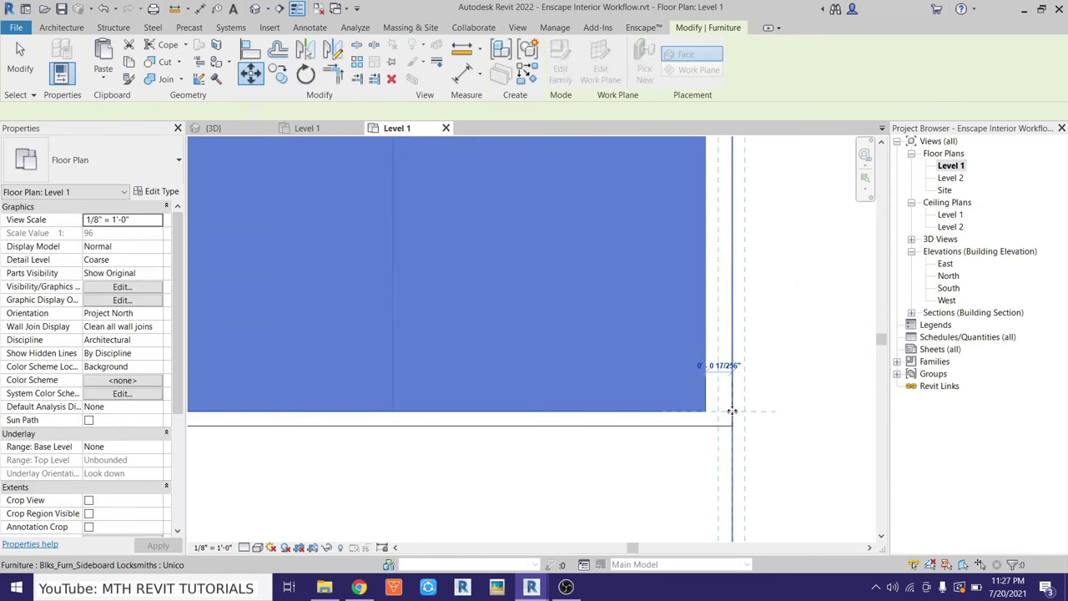
pyautogui.click(715, 370)
pyautogui.click(739, 429)
pyautogui.scroll(-4, 774, 388)
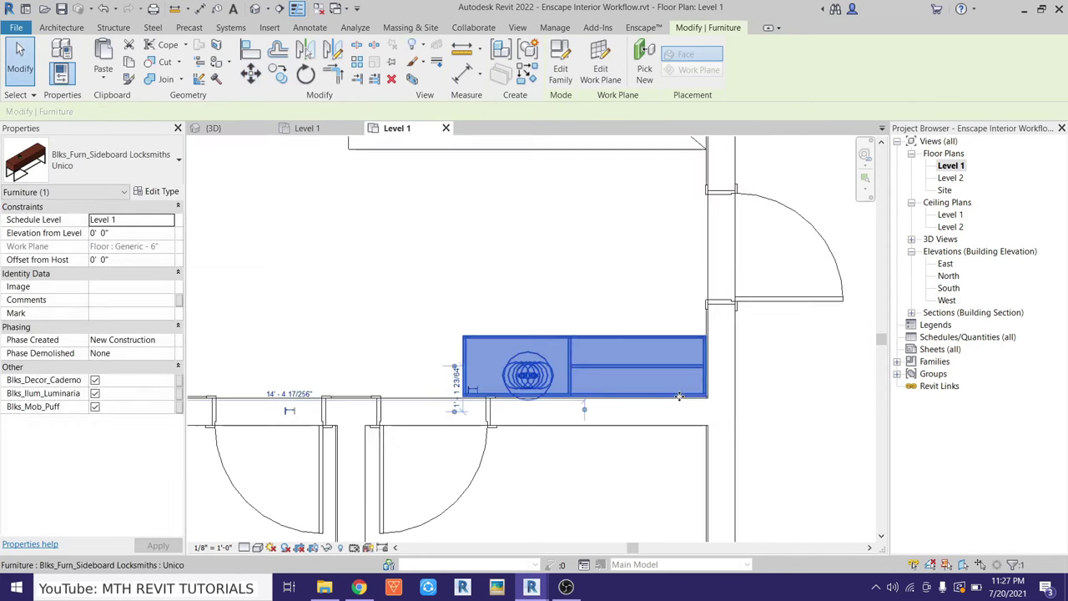
pyautogui.click(495, 311)
pyautogui.scroll(-3, 639, 429)
# Duplicate the right-wall door's type as 3'X7' with a 7' 0" height
pyautogui.doubleClick(618, 361)
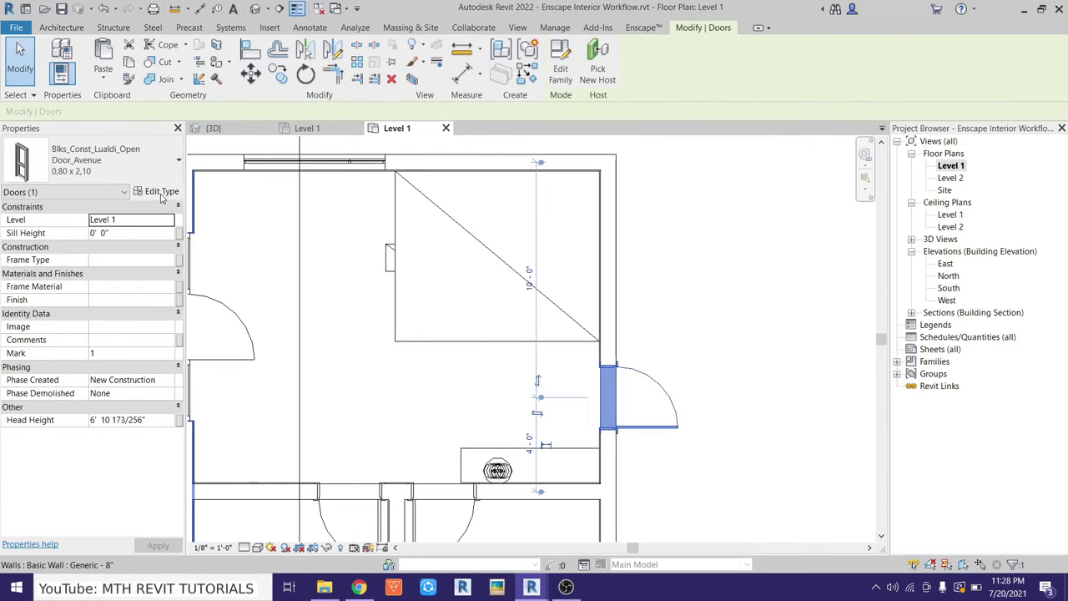
pyautogui.click(775, 156)
pyautogui.write("3'x")
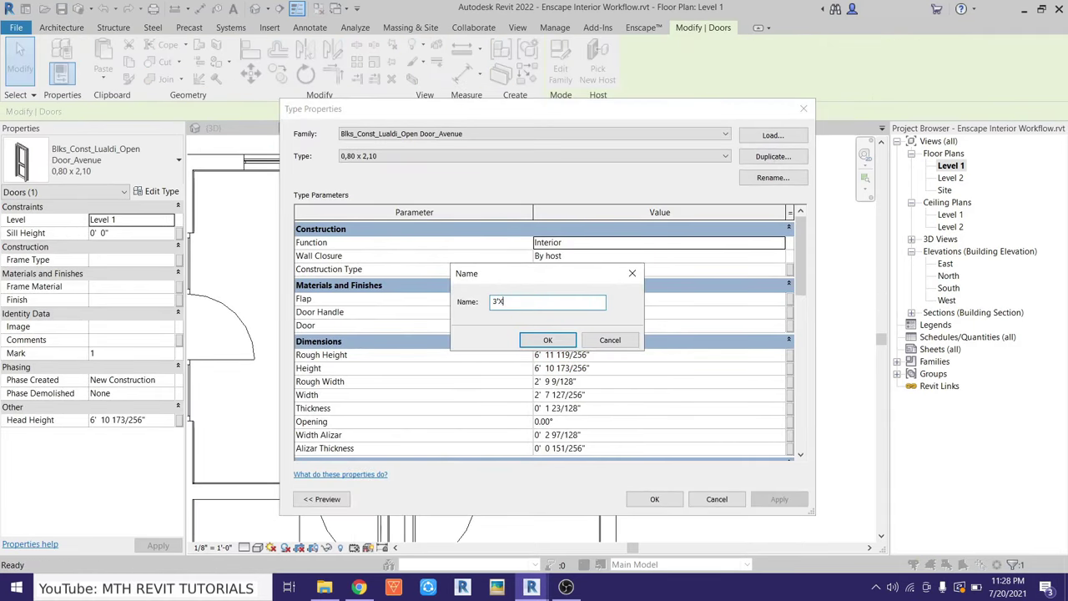
pyautogui.press('Escape')
pyautogui.press('Return')
pyautogui.press('Escape')
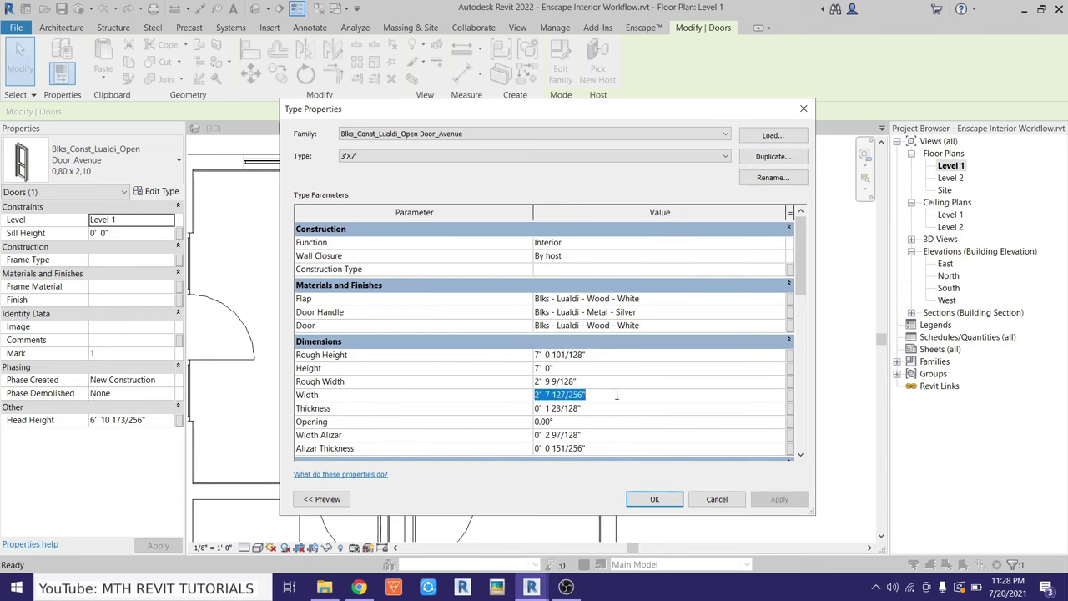
pyautogui.write("3'")
pyautogui.click(654, 498)
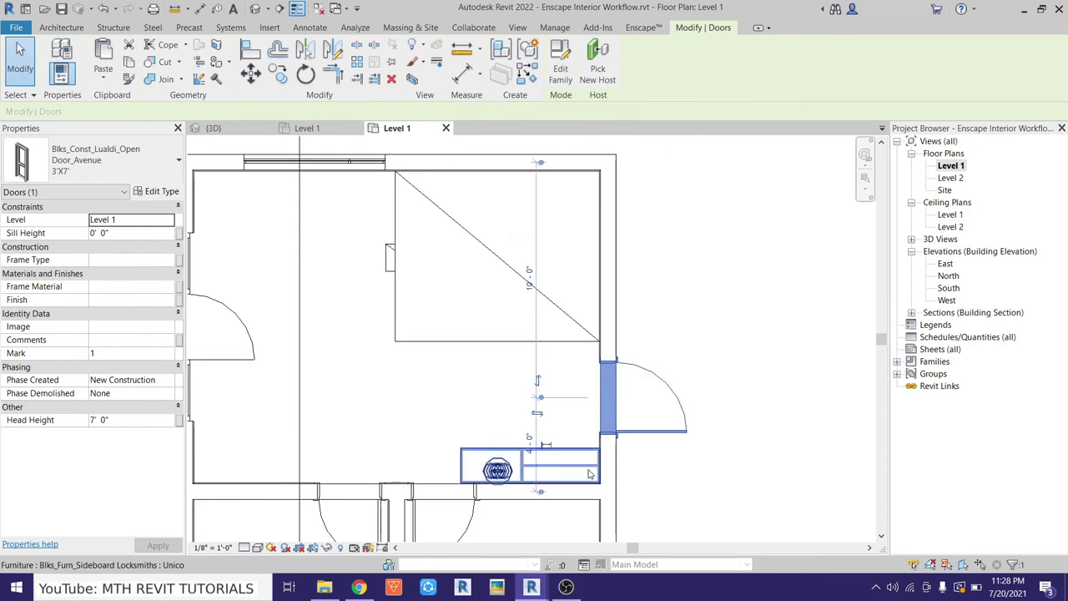
# Select the walls around the doors, the partition wall, and then the lower room's door
pyautogui.scroll(2, 536, 411)
pyautogui.keyDown('ctrl'); pyautogui.click(554, 392); pyautogui.keyUp('ctrl')
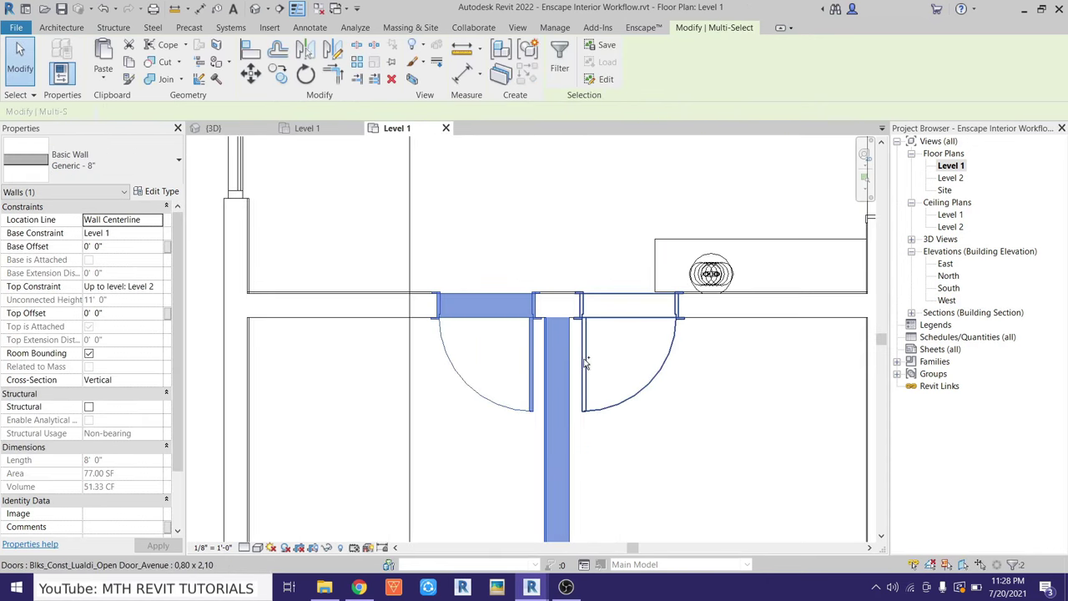
pyautogui.scroll(1, 585, 363)
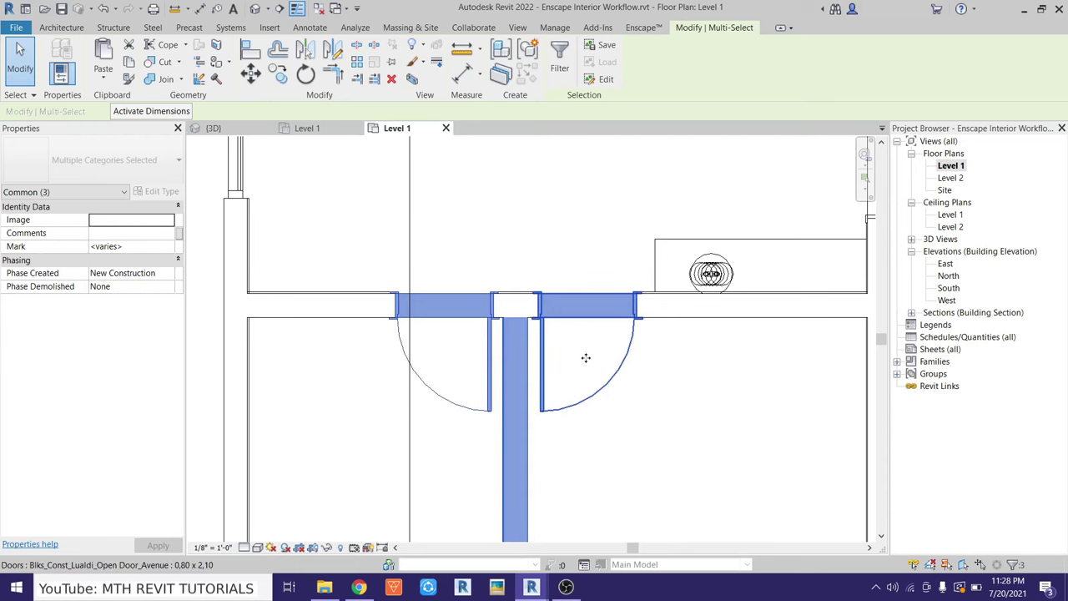
pyautogui.scroll(-2, 586, 357)
pyautogui.press('Escape')
pyautogui.click(470, 380)
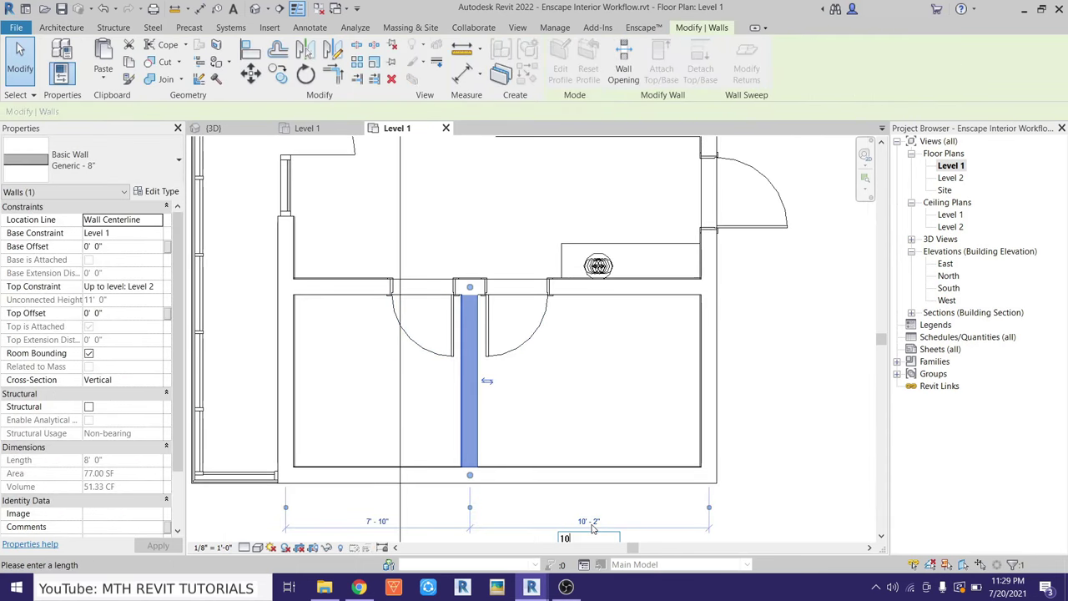
pyautogui.press('Escape')
pyautogui.scroll(2, 455, 261)
pyautogui.click(568, 317)
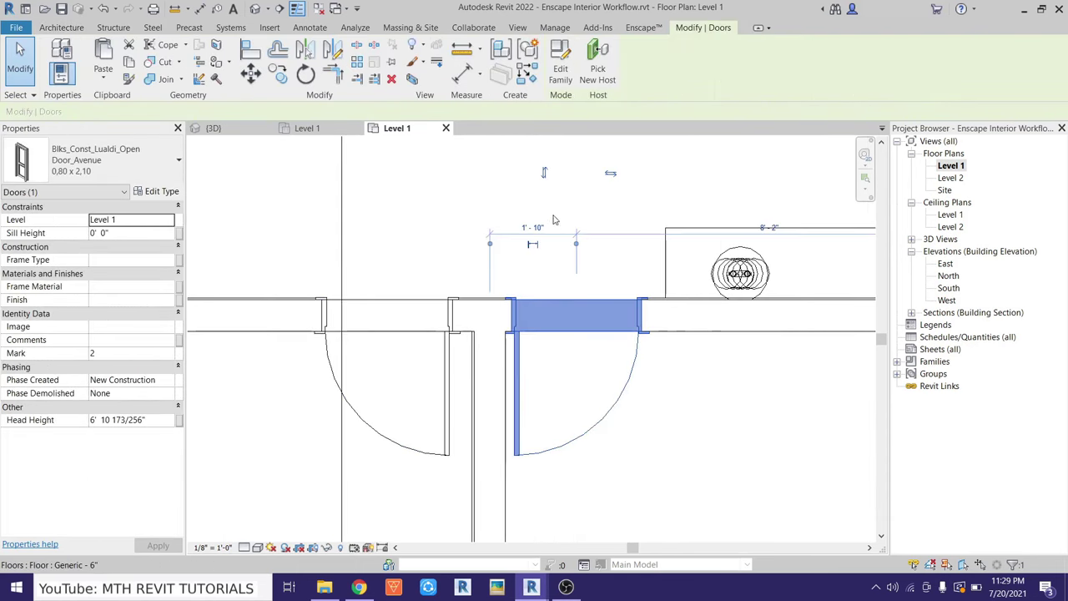
pyautogui.scroll(-2, 417, 396)
# Place a Decorative Vase 02 on the sideboard
pyautogui.press('Escape')
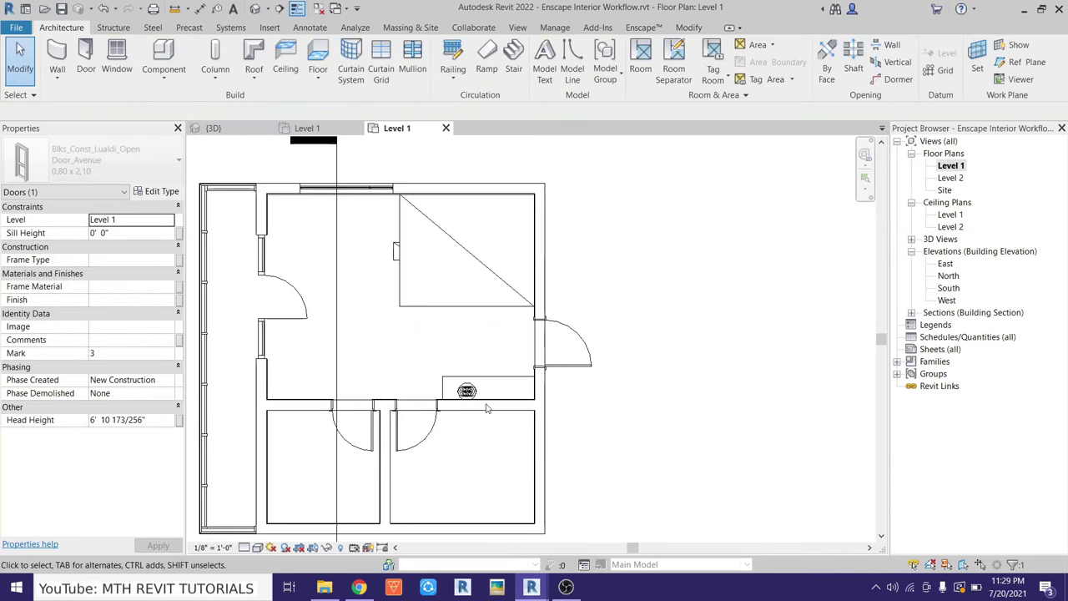
pyautogui.scroll(3, 359, 409)
pyautogui.scroll(-2, 329, 382)
pyautogui.scroll(2, 501, 428)
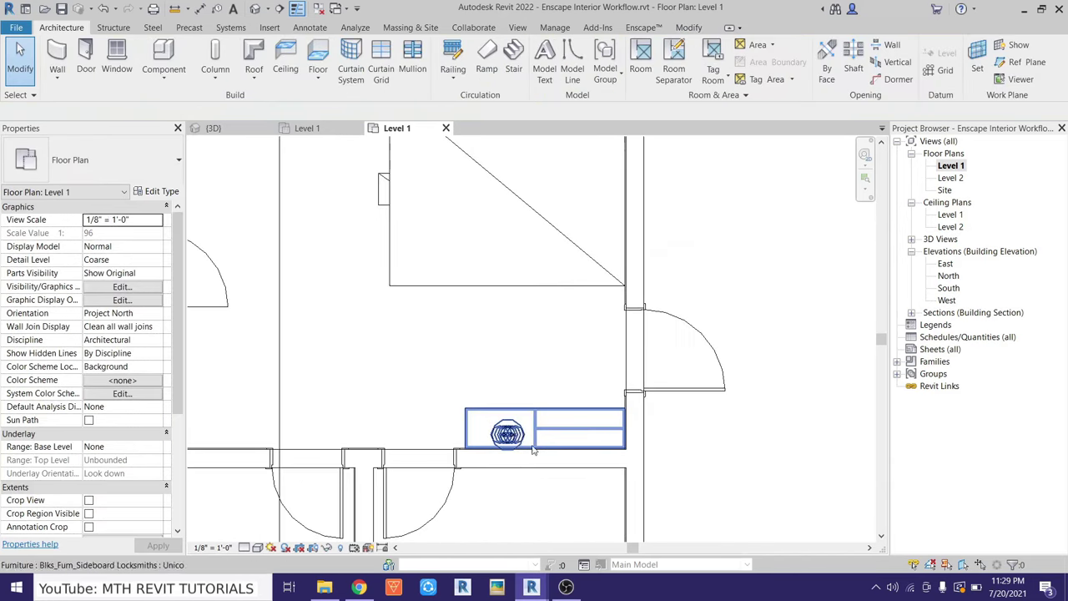
pyautogui.scroll(1, 538, 457)
pyautogui.click(174, 54)
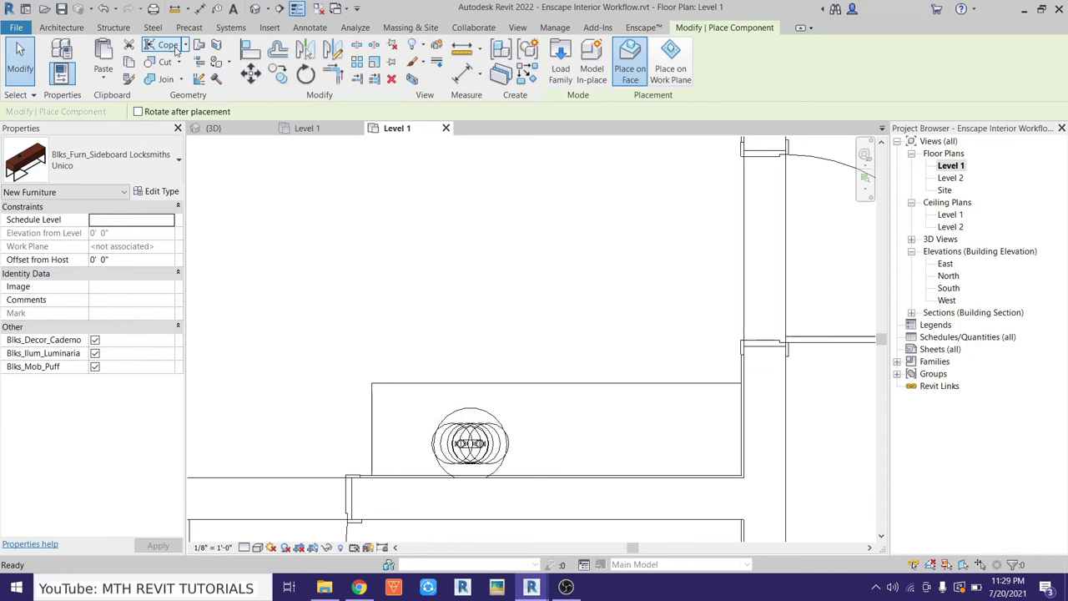
pyautogui.click(118, 160)
pyautogui.scroll(-5, 96, 331)
pyautogui.scroll(-5, 95, 331)
pyautogui.scroll(-5, 96, 331)
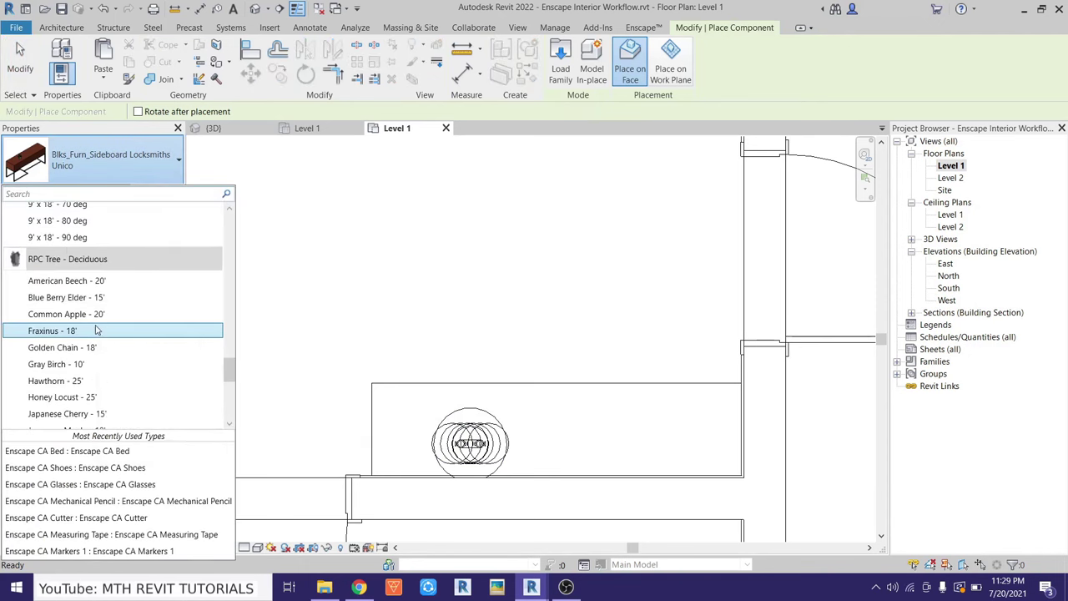
pyautogui.scroll(-5, 96, 332)
pyautogui.write('blk')
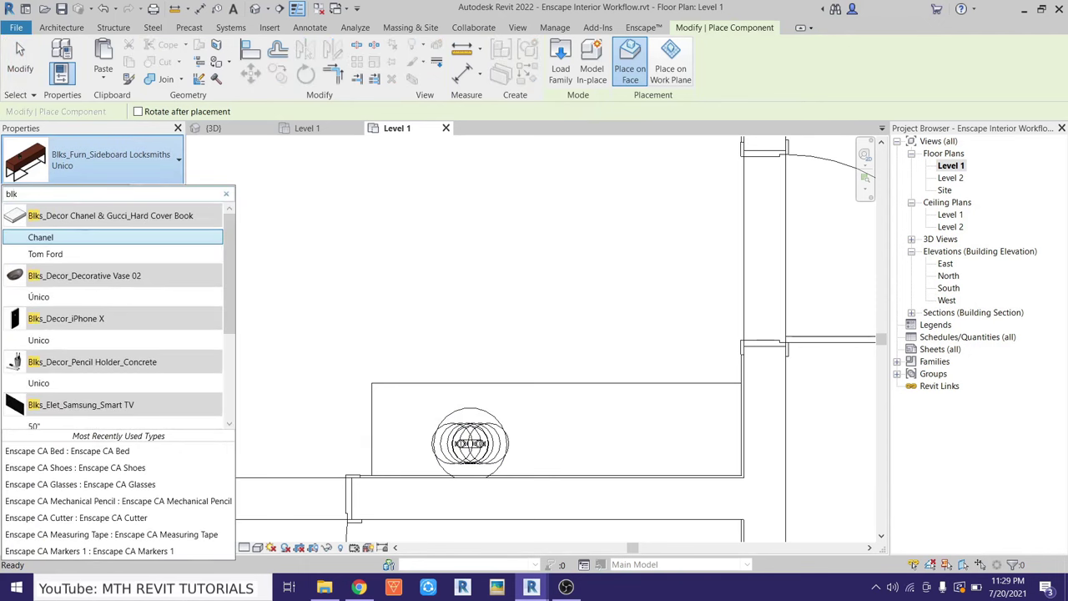
pyautogui.click(39, 297)
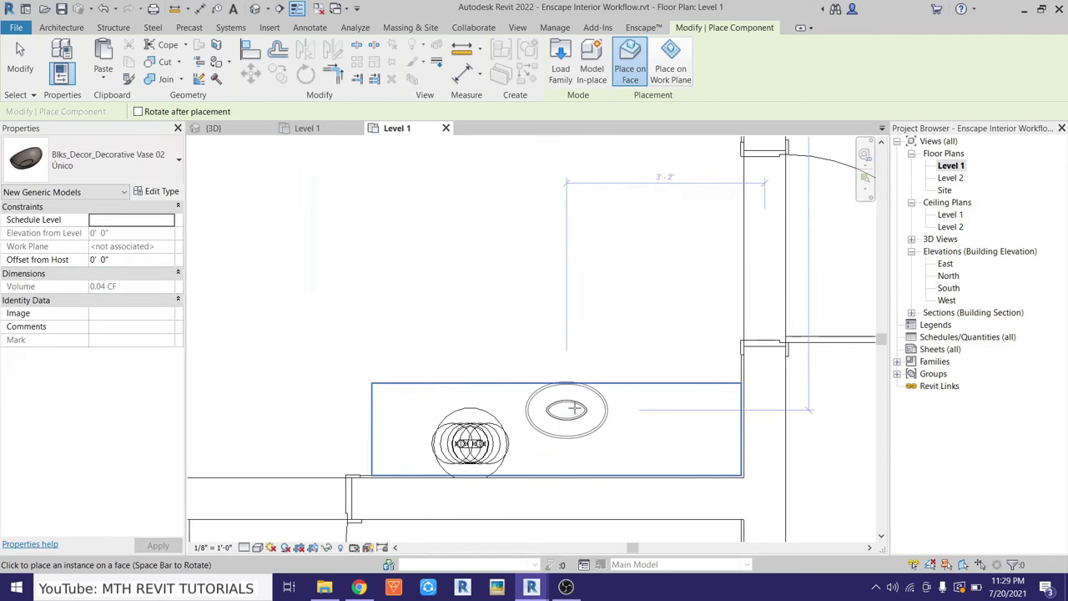
pyautogui.rightClick(543, 412)
pyautogui.click(572, 419)
# Shift the vase slightly left along the sideboard
pyautogui.scroll(3, 588, 412)
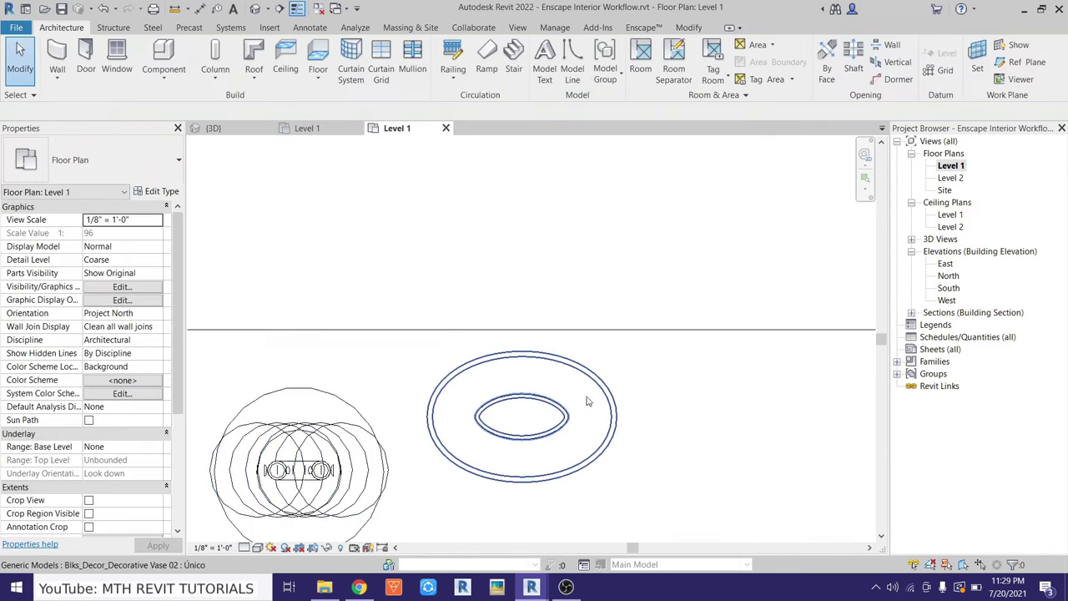
pyautogui.scroll(-1, 710, 375)
pyautogui.click(711, 375)
pyautogui.scroll(-3, 711, 375)
pyautogui.scroll(2, 651, 375)
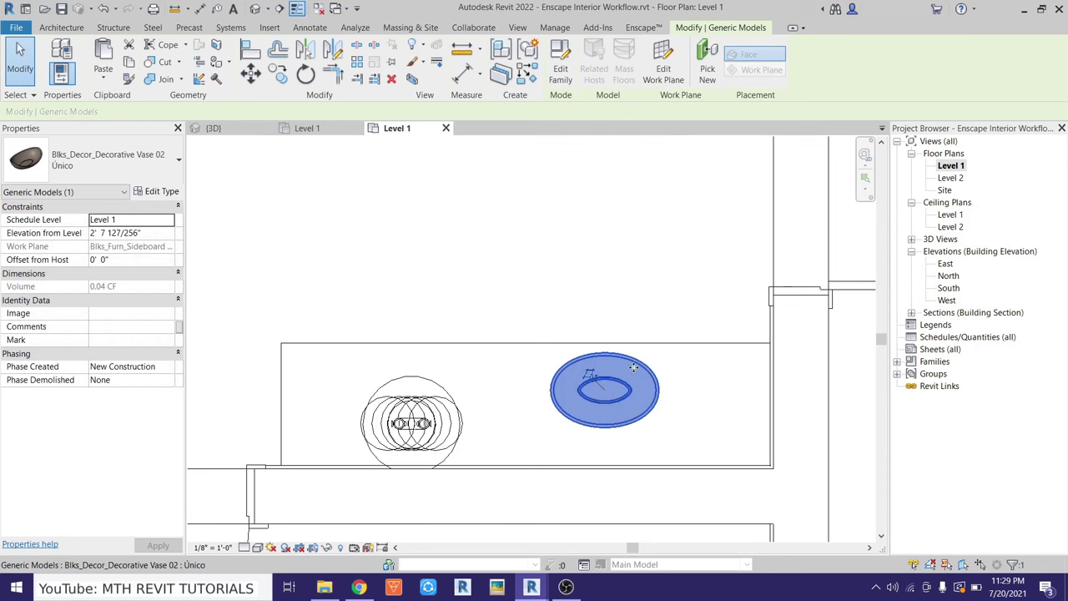
pyautogui.moveTo(634, 367); pyautogui.dragTo(607, 362)
pyautogui.click(451, 348)
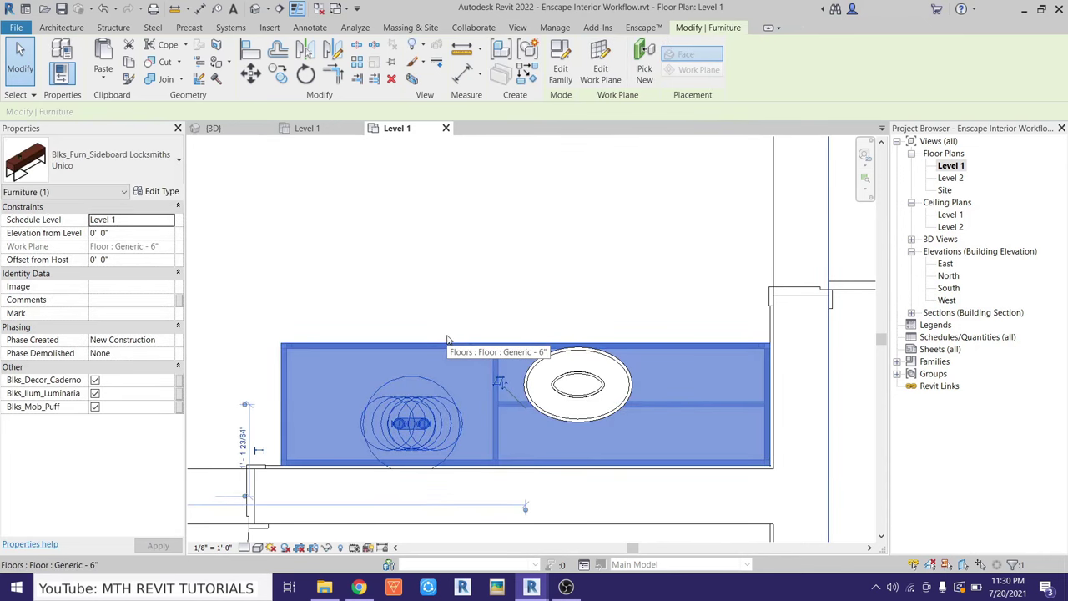
# Place the Chanel hardcover book on the sideboard
pyautogui.press('Escape')
pyautogui.click(162, 52)
pyautogui.click(93, 174)
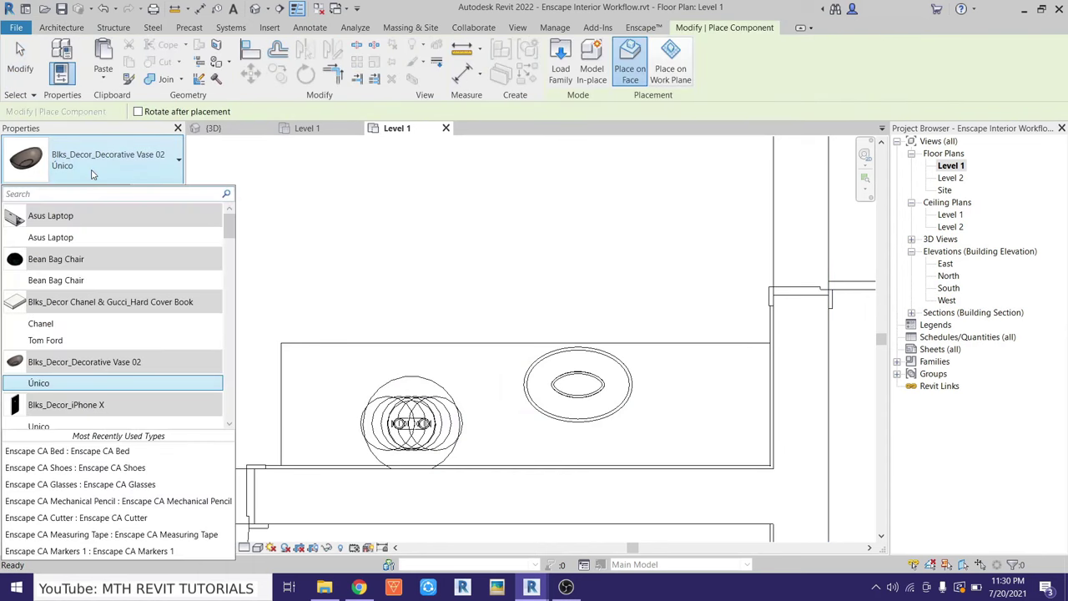
pyautogui.write('book')
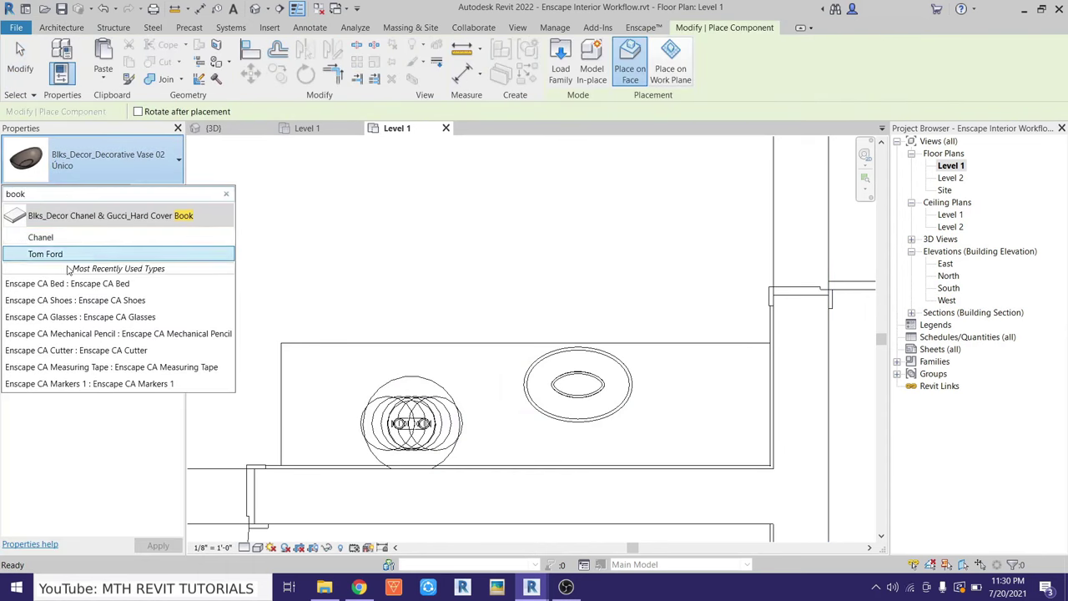
pyautogui.click(50, 237)
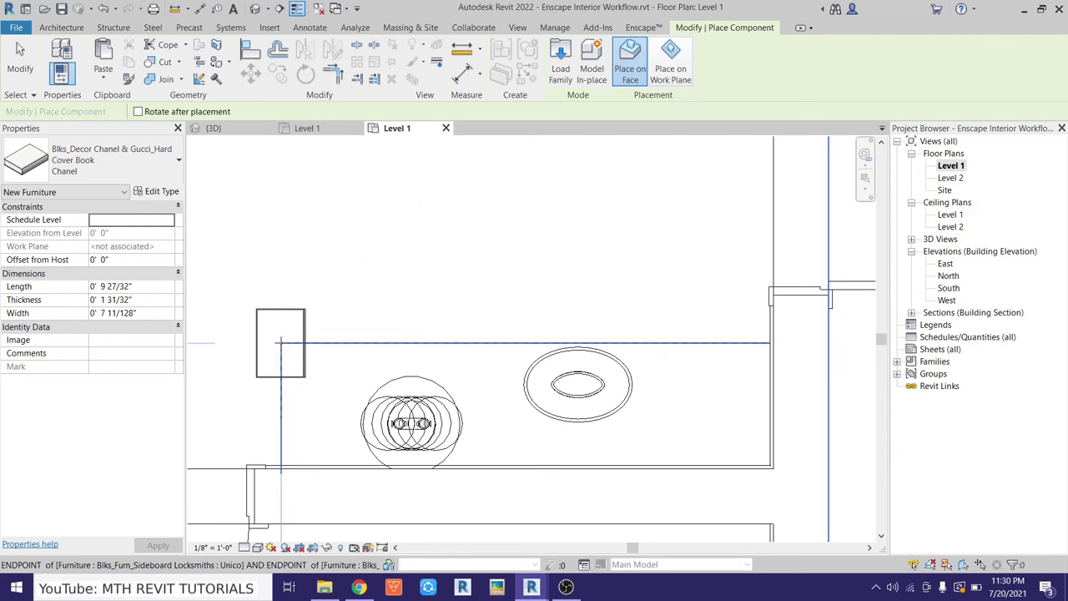
pyautogui.rightClick(499, 237)
pyautogui.click(518, 243)
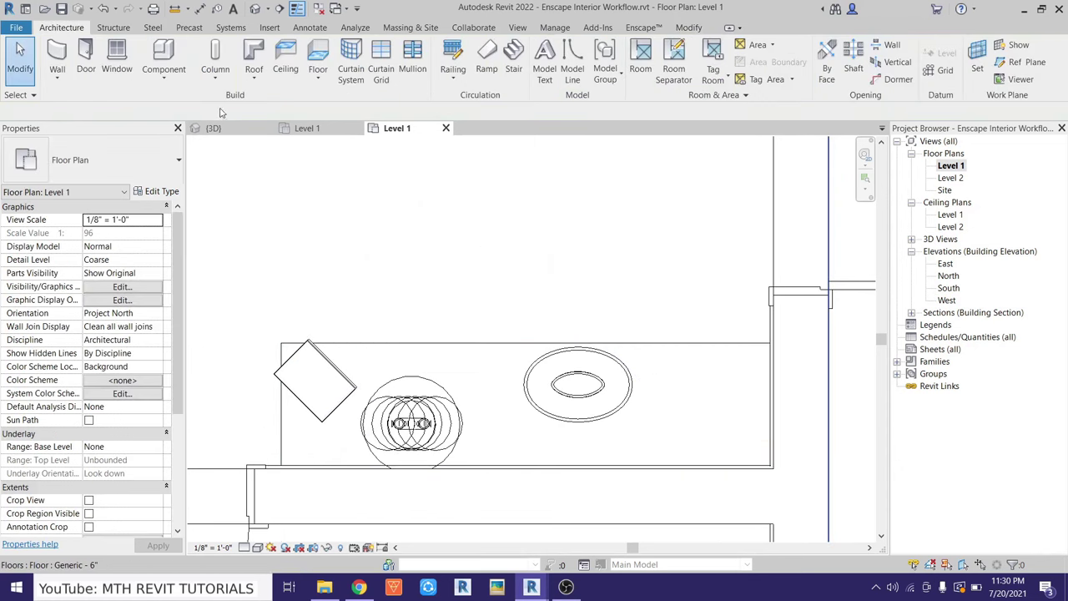
# Place the 65" Samsung Smart TV along the sideboard's edge, then zoom to fit the plan
pyautogui.click(167, 63)
pyautogui.click(109, 173)
pyautogui.write('tv')
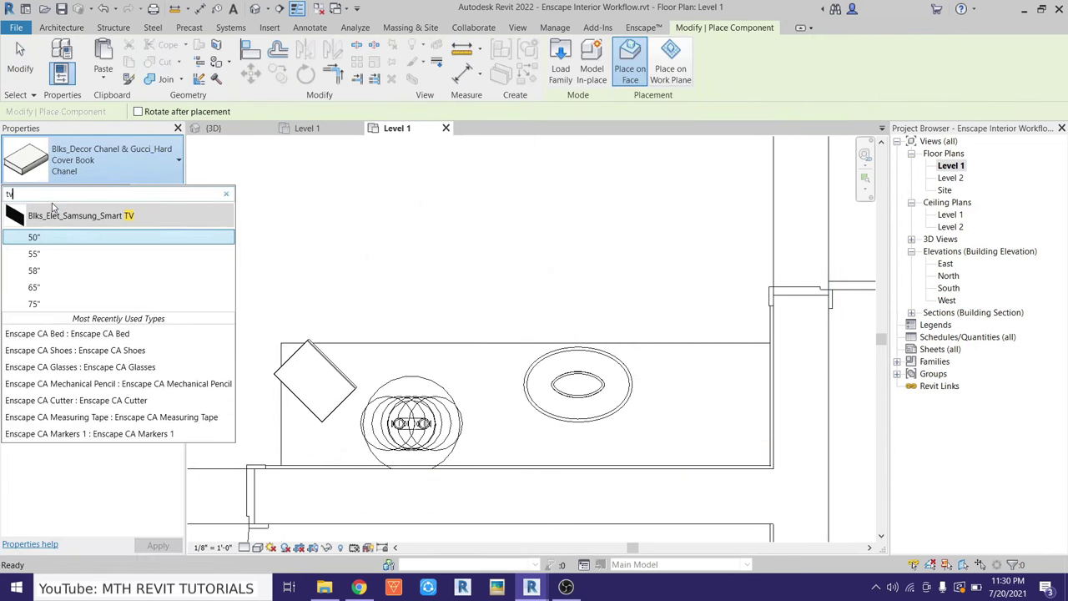
pyautogui.click(67, 287)
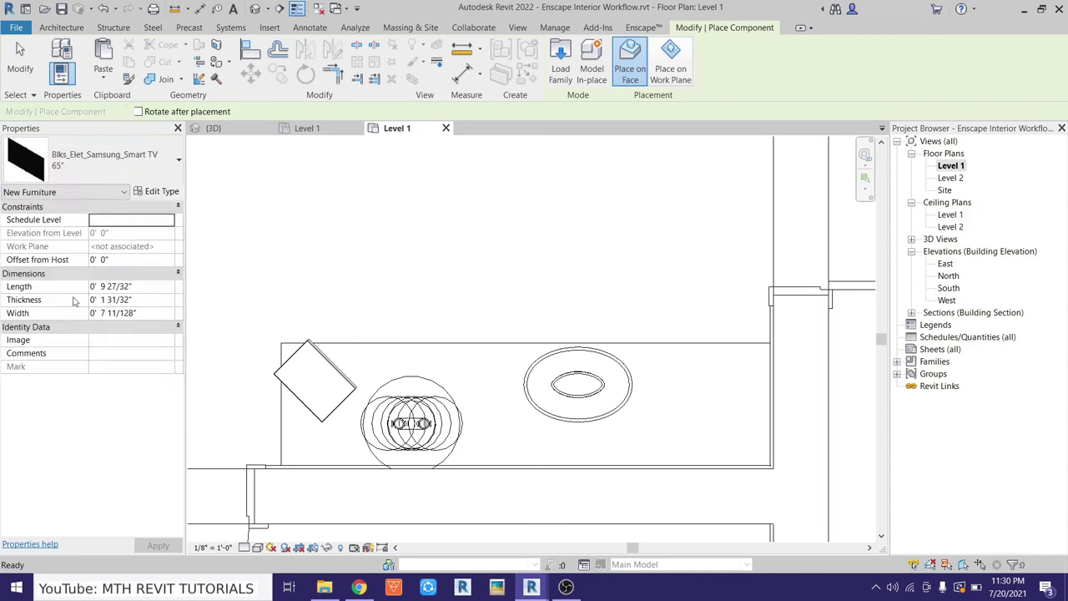
pyautogui.scroll(3, 493, 450)
pyautogui.click(493, 461)
pyautogui.scroll(-5, 679, 358)
pyautogui.press('Escape')
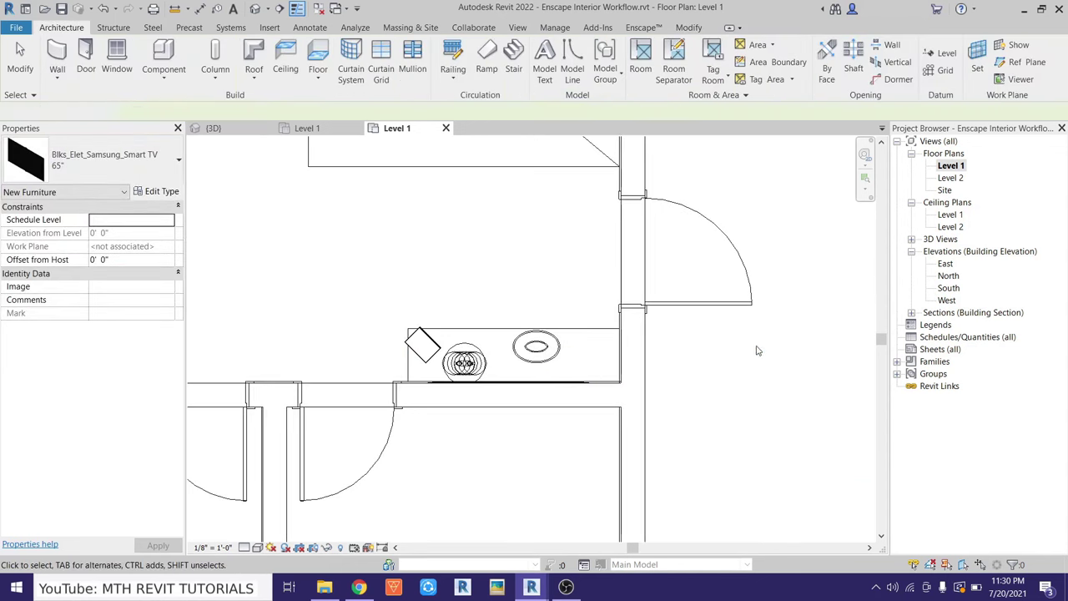
pyautogui.press('Escape')
pyautogui.press('z')
pyautogui.press('f')
# Draw a section line beside the plan, creating Section 2
pyautogui.click(276, 8)
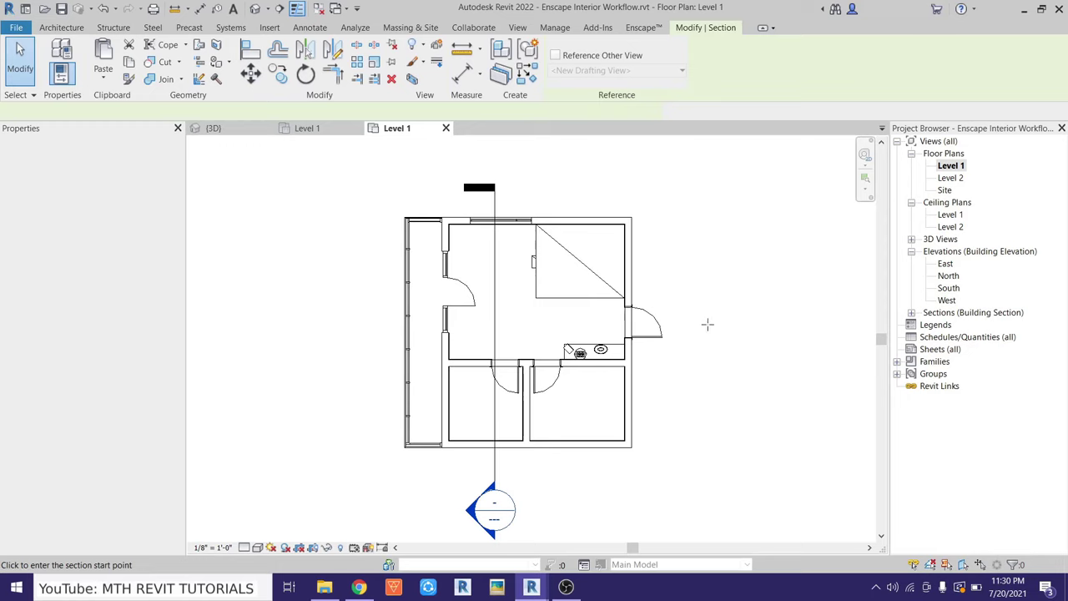
pyautogui.click(734, 325)
pyautogui.press('Escape')
# In Section 2, set the Samsung TV's Elevation from Level to 3' 0"
pyautogui.doubleClick(729, 321)
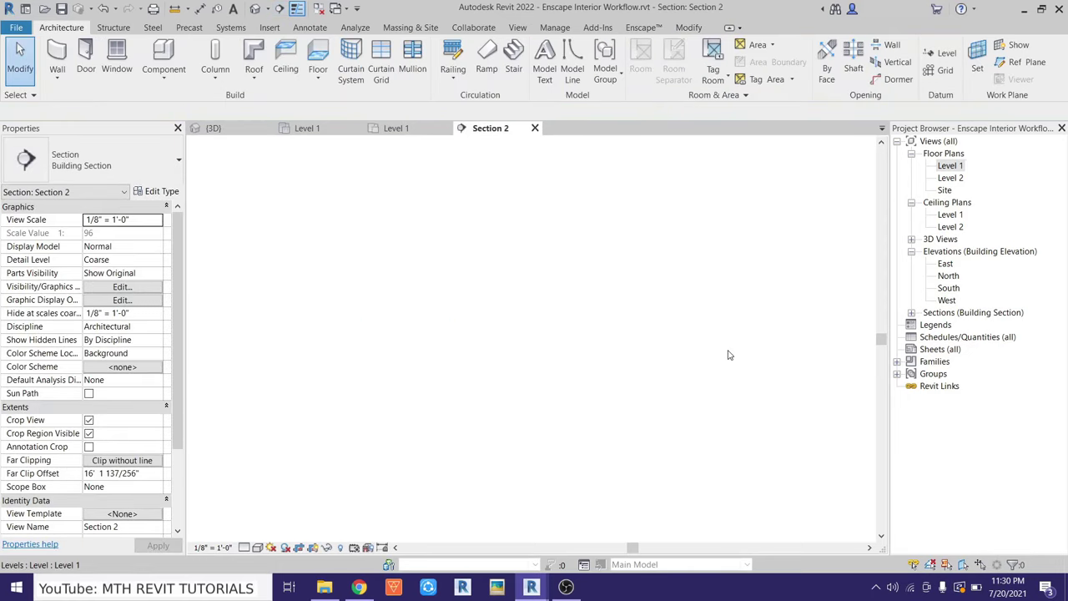
pyautogui.scroll(3, 543, 417)
pyautogui.scroll(-2, 543, 417)
pyautogui.click(481, 479)
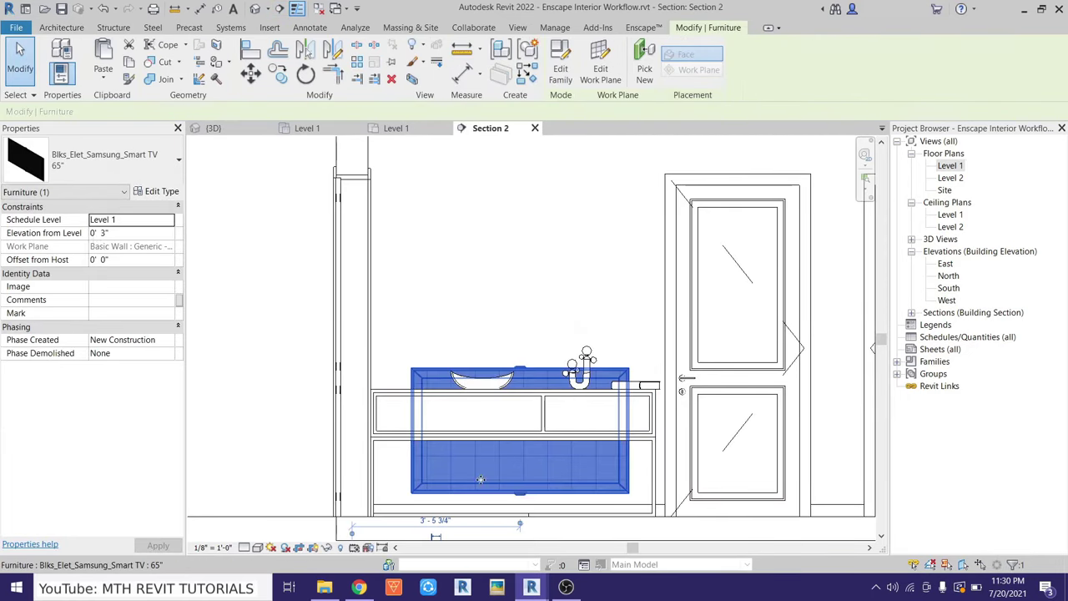
pyautogui.click(125, 234)
pyautogui.write('2')
pyautogui.write('3')
pyautogui.press('Return')
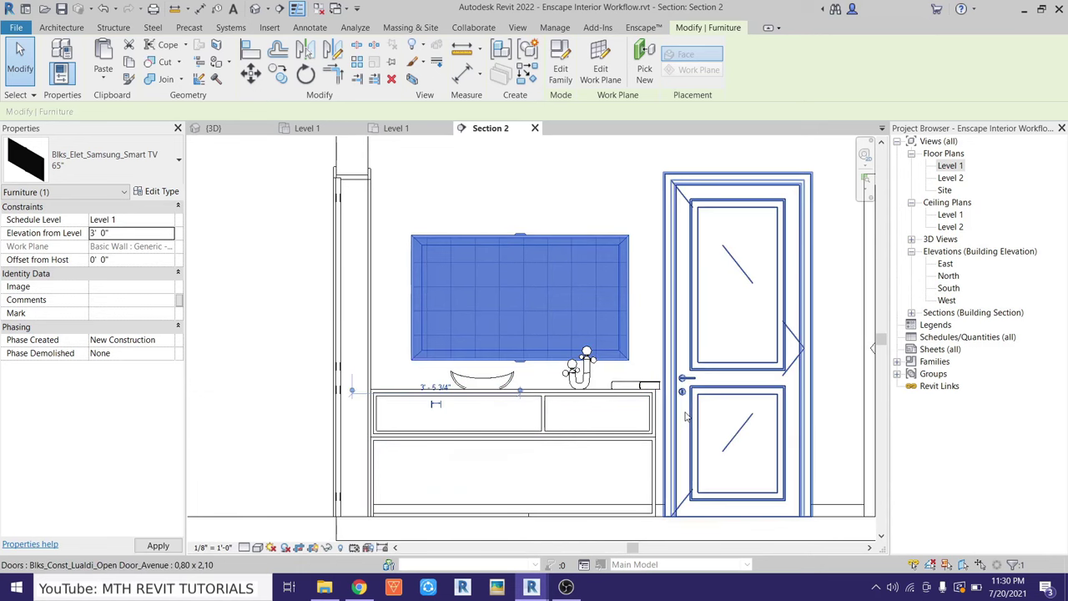
pyautogui.click(295, 359)
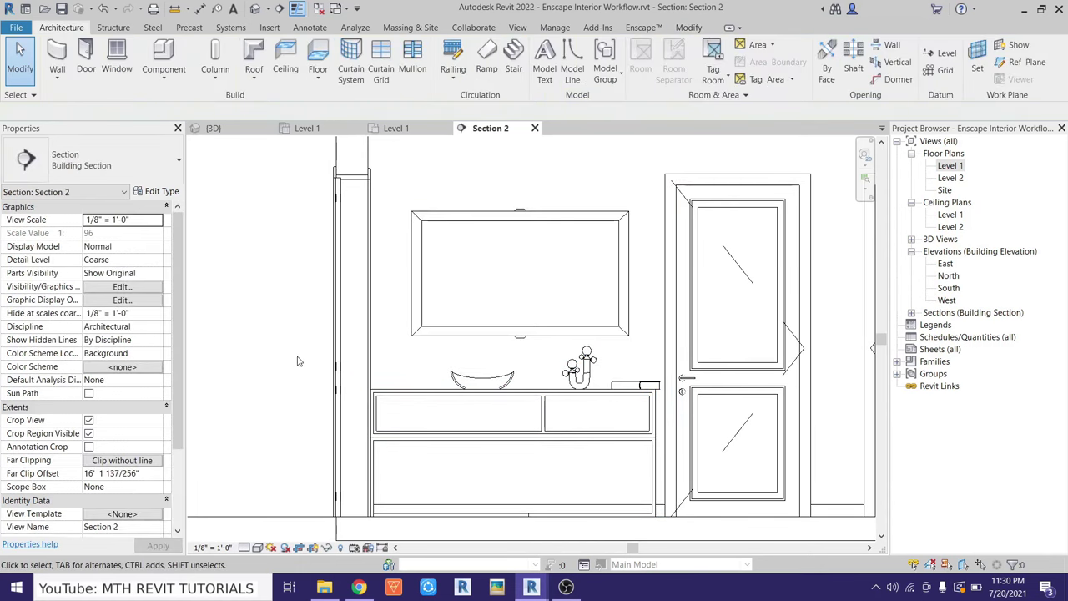
pyautogui.scroll(-1, 572, 362)
# Return to the Level 1 floor plan
pyautogui.doubleClick(950, 165)
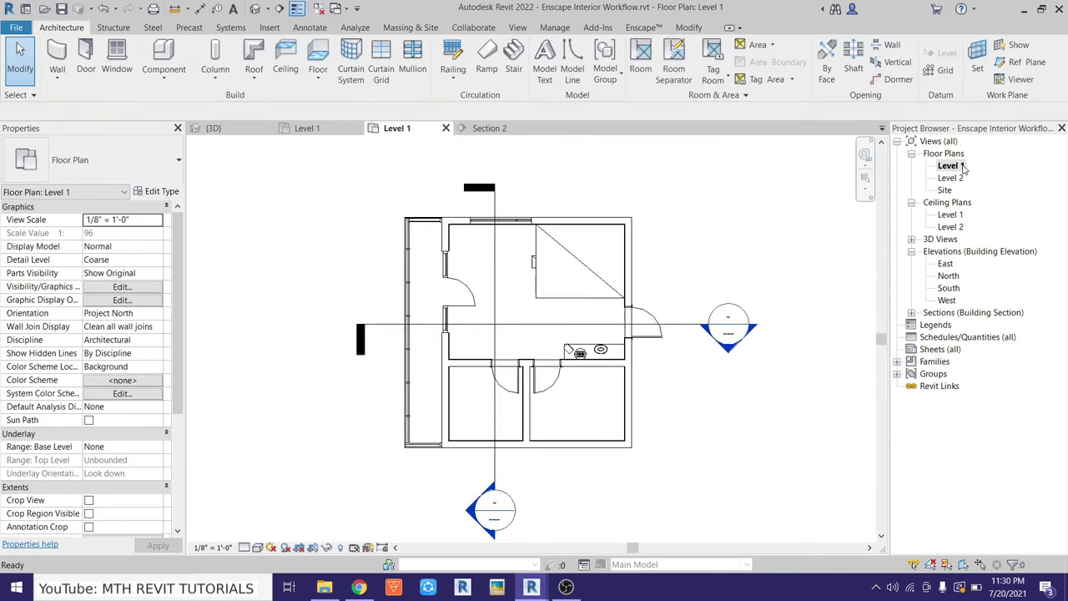
pyautogui.scroll(3, 541, 342)
pyautogui.scroll(2, 538, 354)
pyautogui.scroll(1, 538, 365)
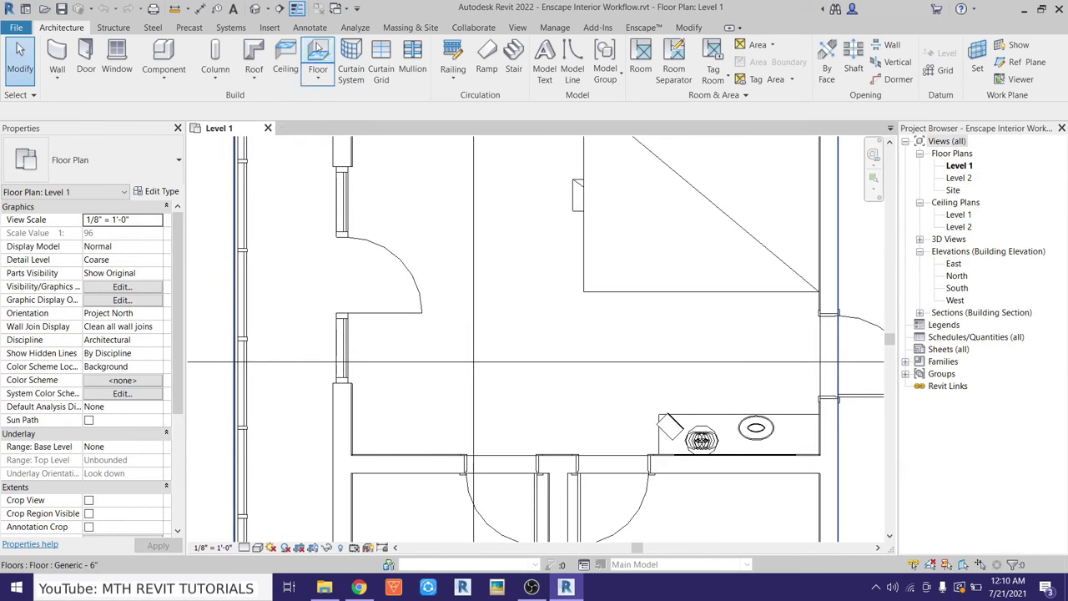
pyautogui.click(269, 27)
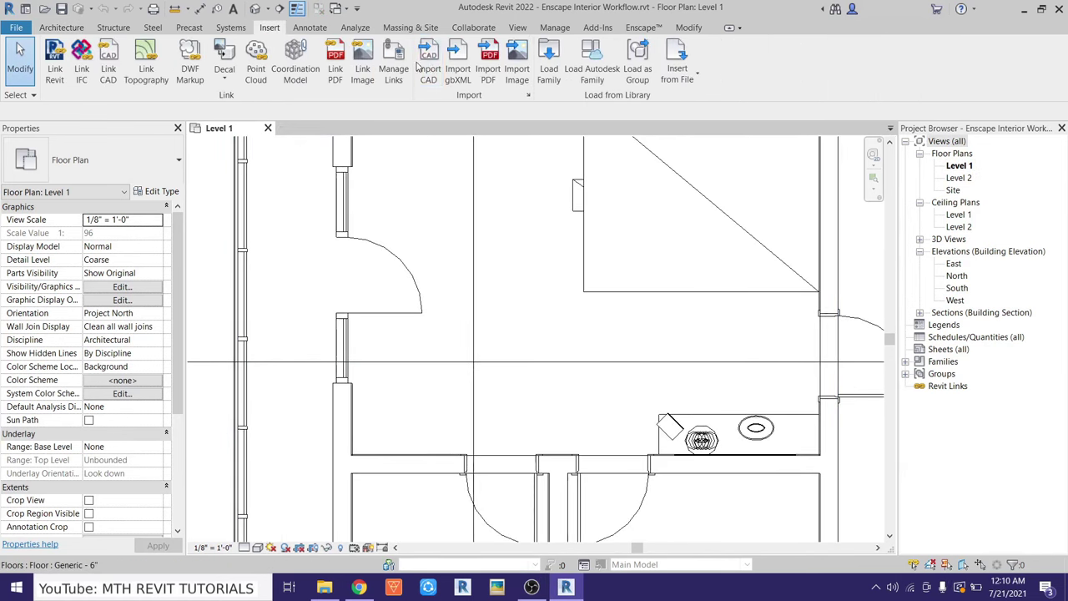
# Load the Curtains.rfa family from the project's Families folder
pyautogui.click(548, 69)
pyautogui.click(211, 422)
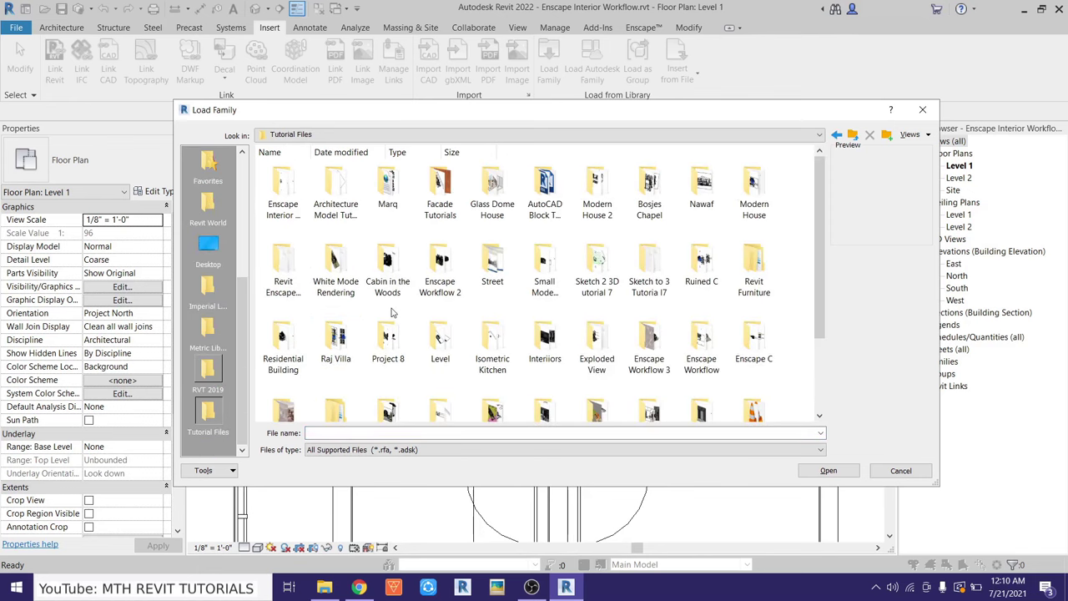
pyautogui.doubleClick(283, 184)
pyautogui.doubleClick(335, 188)
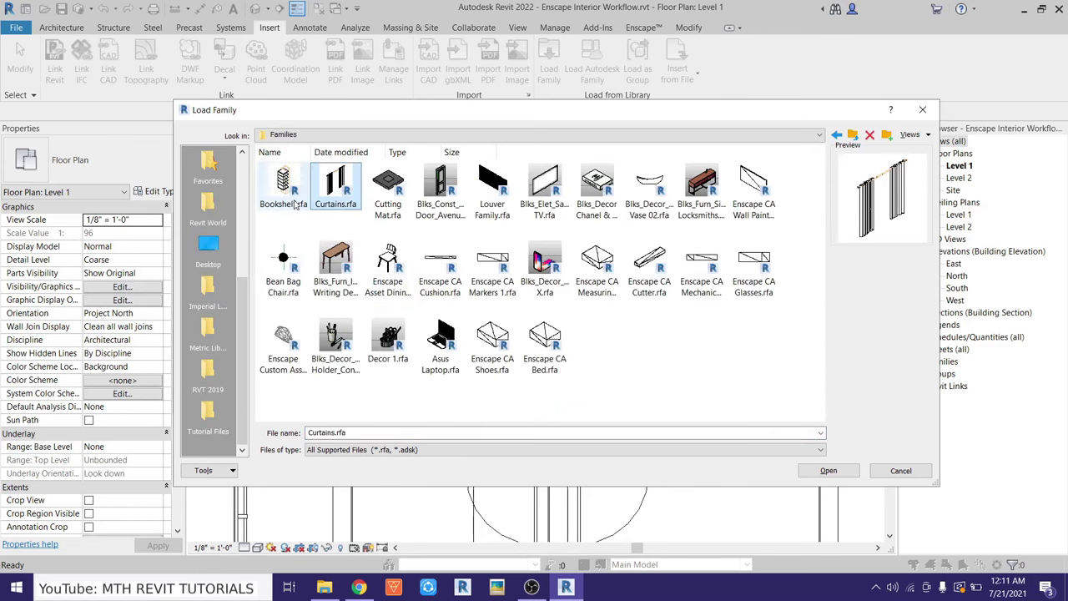
pyautogui.click(918, 472)
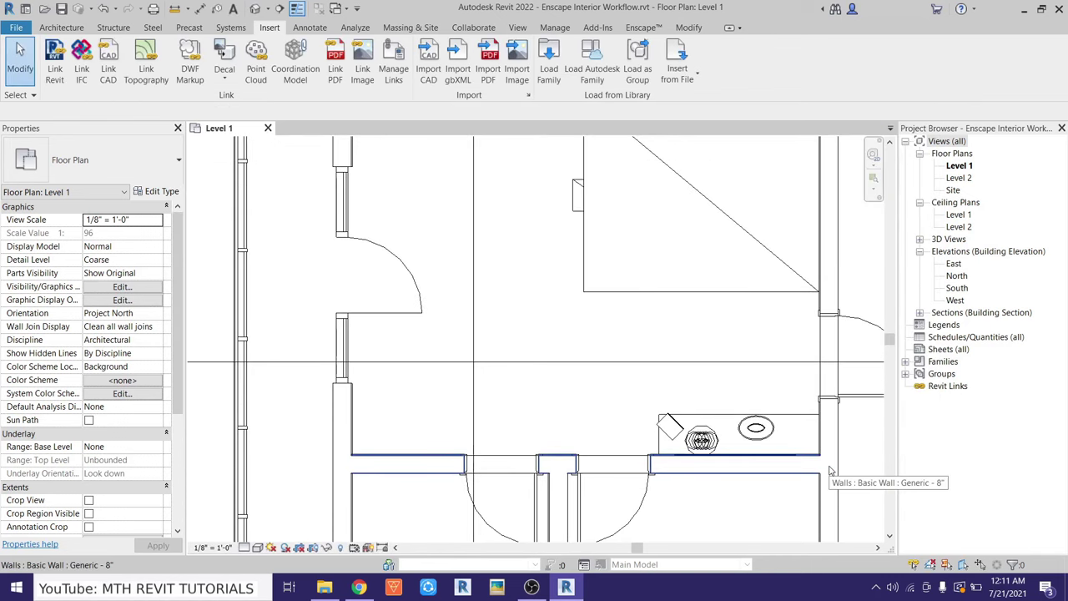
# Place the Curtains component at the glass door in the left wall
pyautogui.click(61, 28)
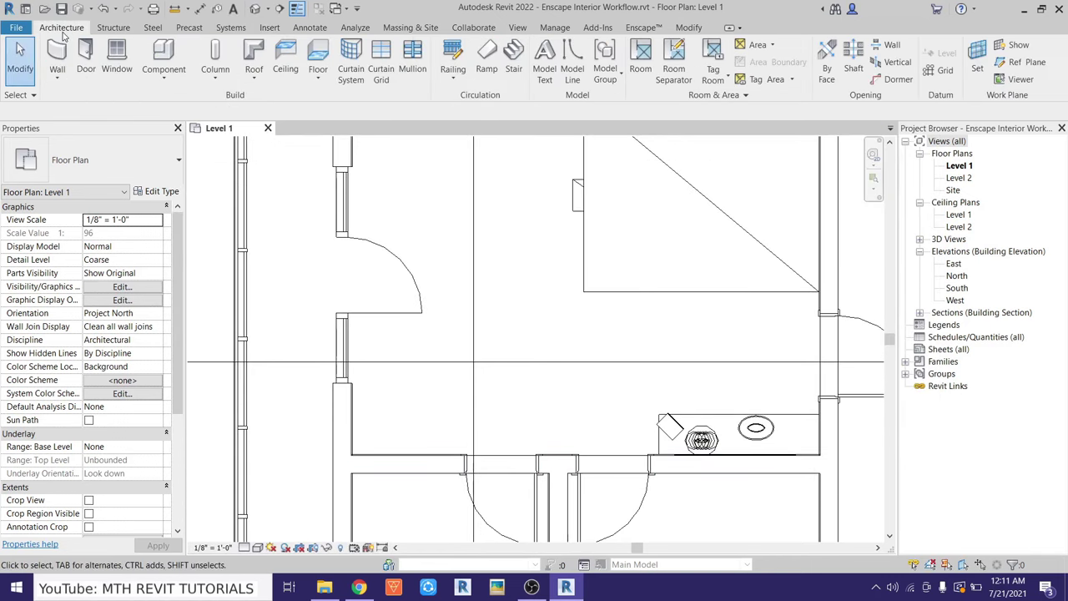
pyautogui.click(152, 64)
pyautogui.click(103, 167)
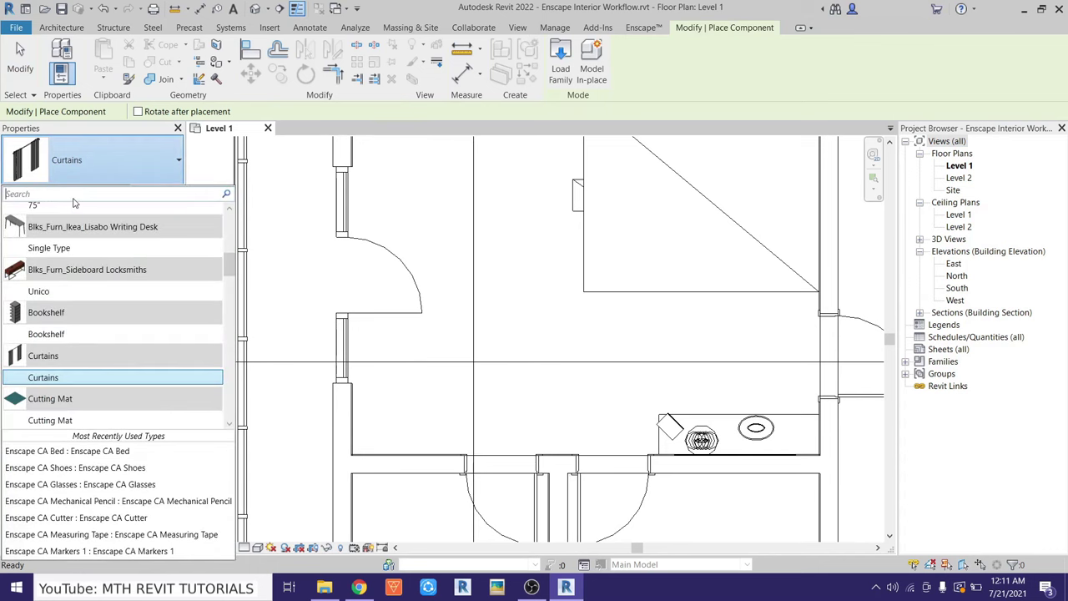
pyautogui.press('Escape')
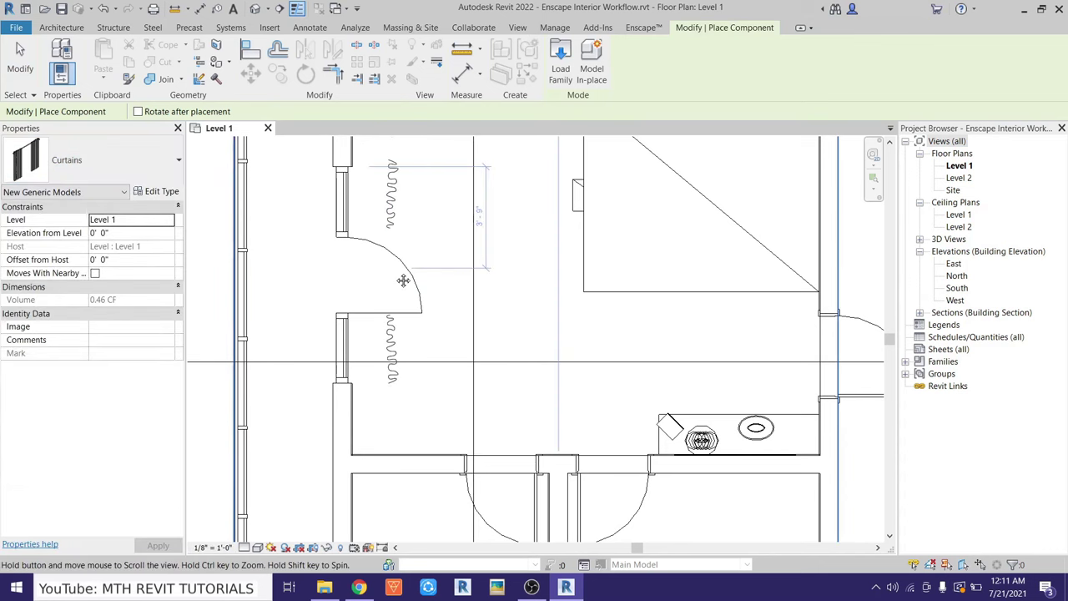
pyautogui.moveTo(403, 280); pyautogui.dragTo(379, 338, button='middle')
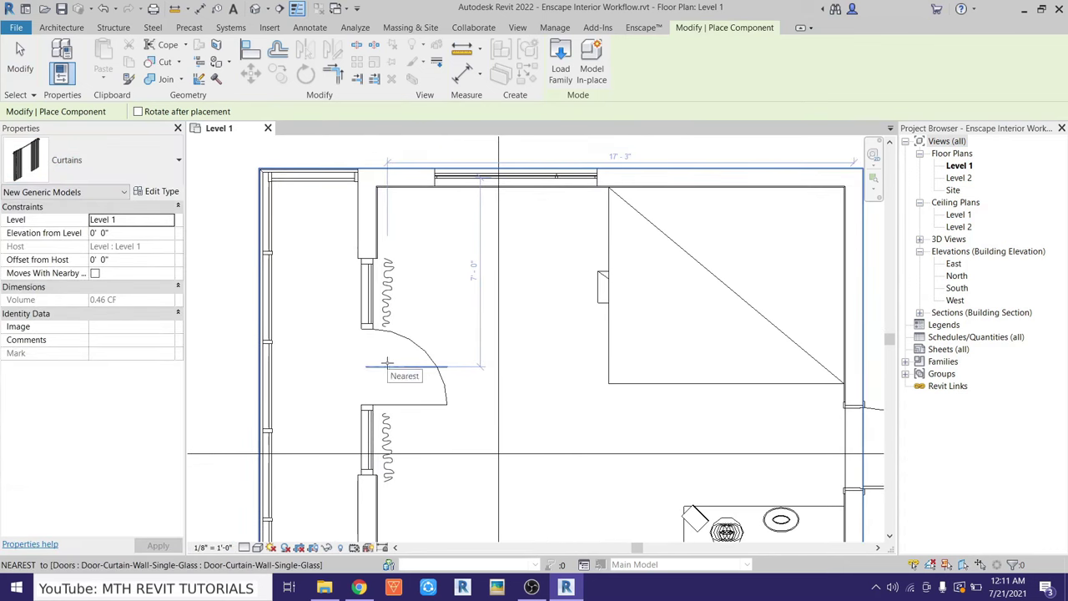
pyautogui.click(452, 299)
pyautogui.scroll(-5, 548, 323)
# Check the curtains in Section 1, then return to the Level 1 floor plan
pyautogui.doubleClick(512, 522)
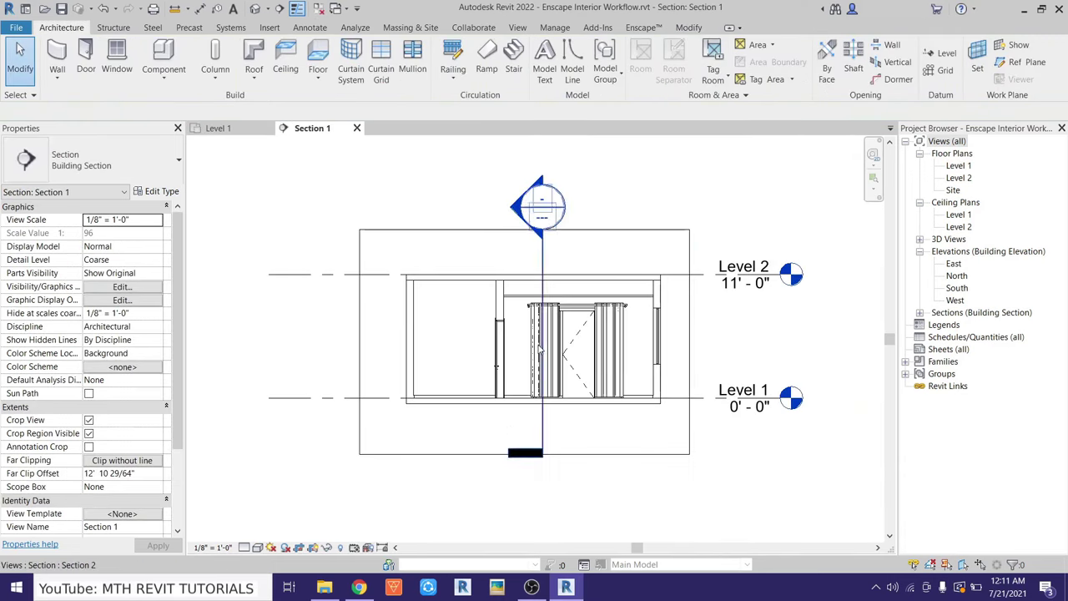
pyautogui.scroll(4, 503, 295)
pyautogui.scroll(-1, 503, 295)
pyautogui.click(689, 207)
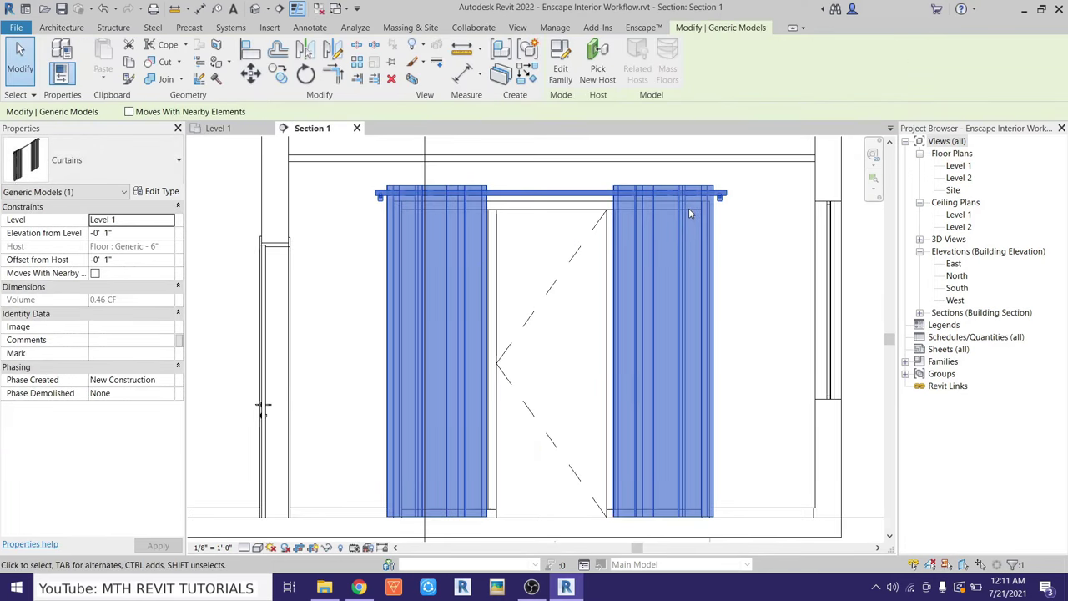
pyautogui.scroll(2, 688, 208)
pyautogui.scroll(-1, 673, 238)
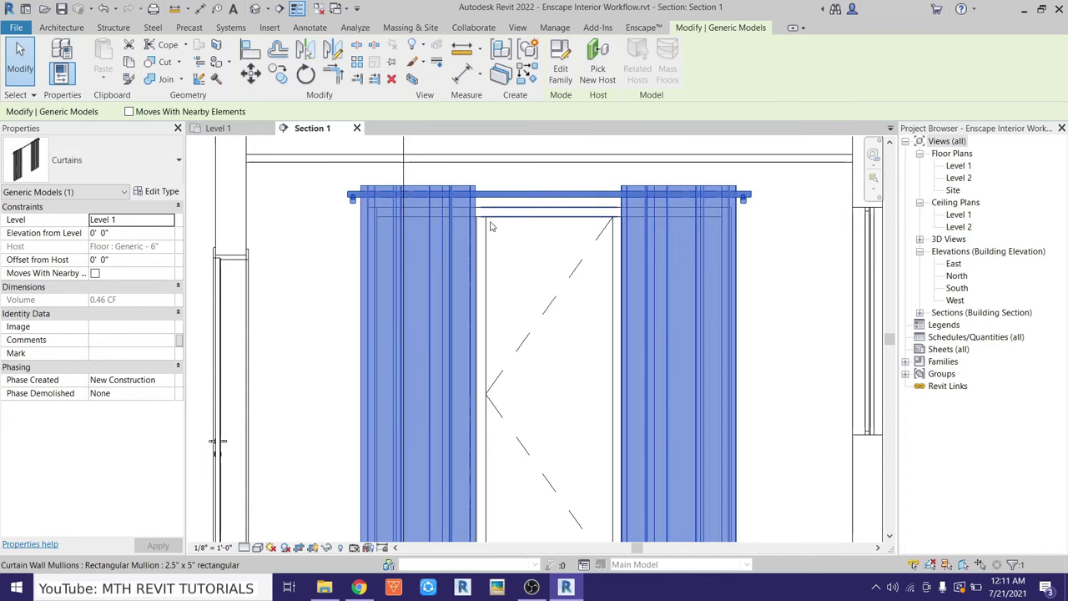
pyautogui.scroll(-1, 542, 225)
pyautogui.scroll(-1, 584, 192)
pyautogui.doubleClick(959, 166)
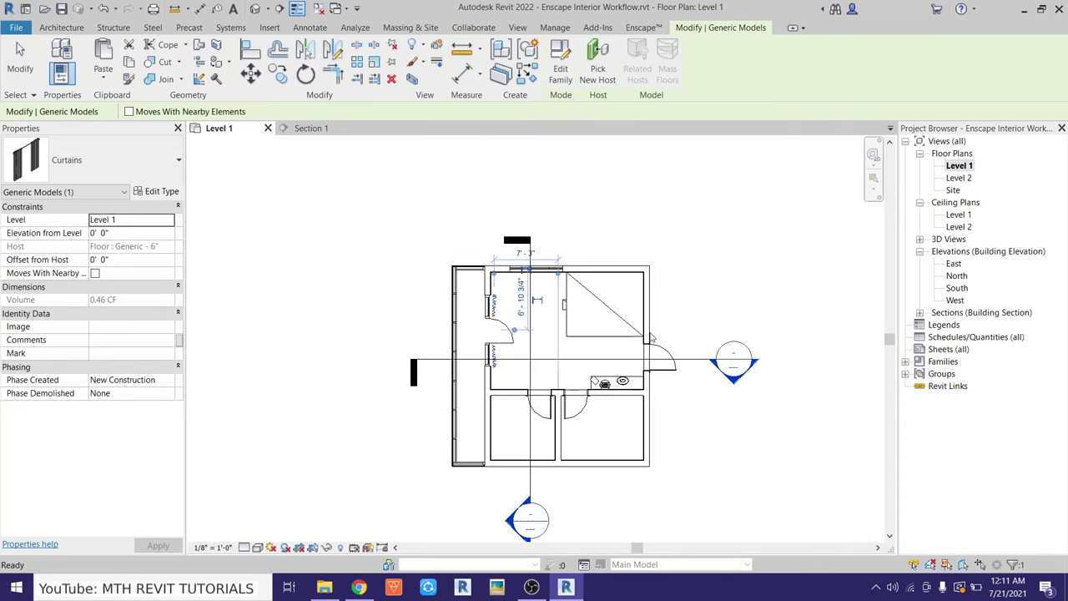
pyautogui.scroll(2, 362, 236)
pyautogui.scroll(1, 498, 366)
# Place a Bookshelf component in the Level 1 plan
pyautogui.click(166, 66)
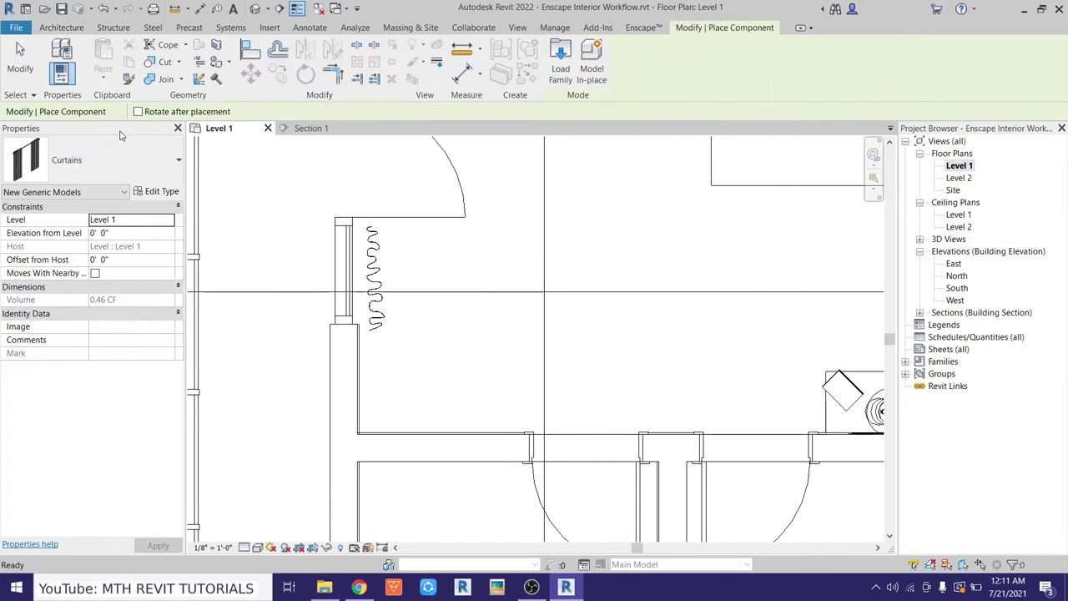
pyautogui.click(106, 158)
pyautogui.write('ook')
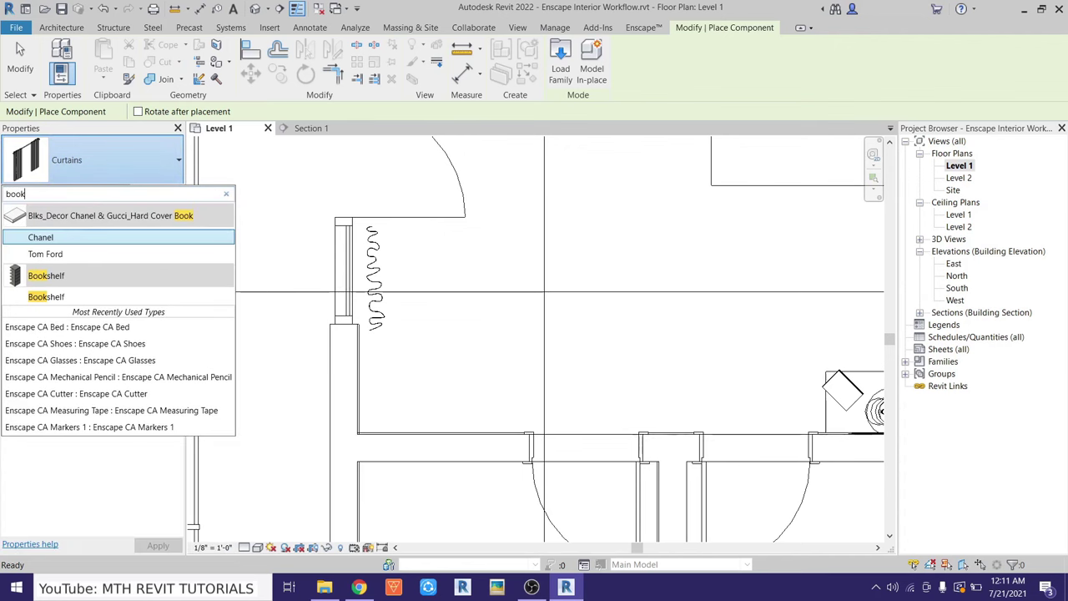
pyautogui.click(47, 299)
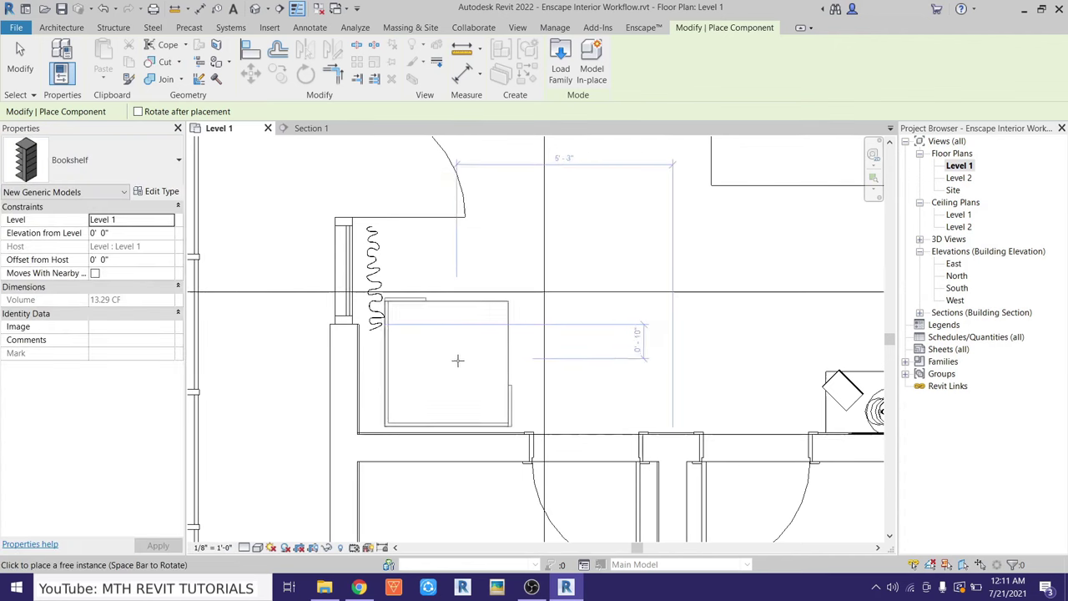
pyautogui.scroll(2, 457, 361)
pyautogui.rightClick(393, 224)
pyautogui.click(417, 226)
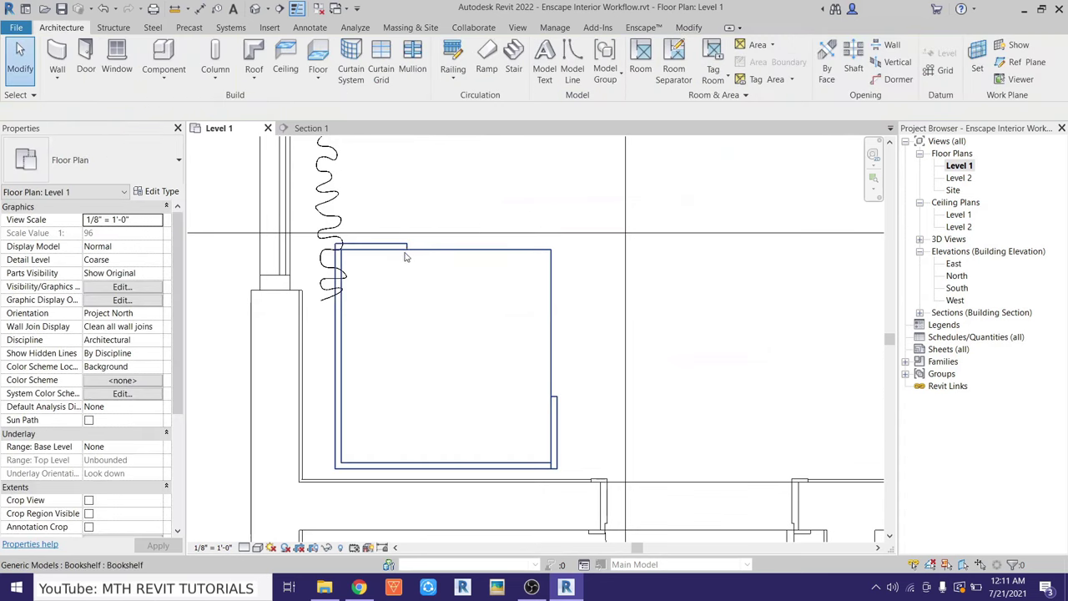
# Move the bookshelf into the wall corner with the MV command
pyautogui.click(337, 351)
pyautogui.press('m')
pyautogui.press('v')
pyautogui.scroll(3, 325, 489)
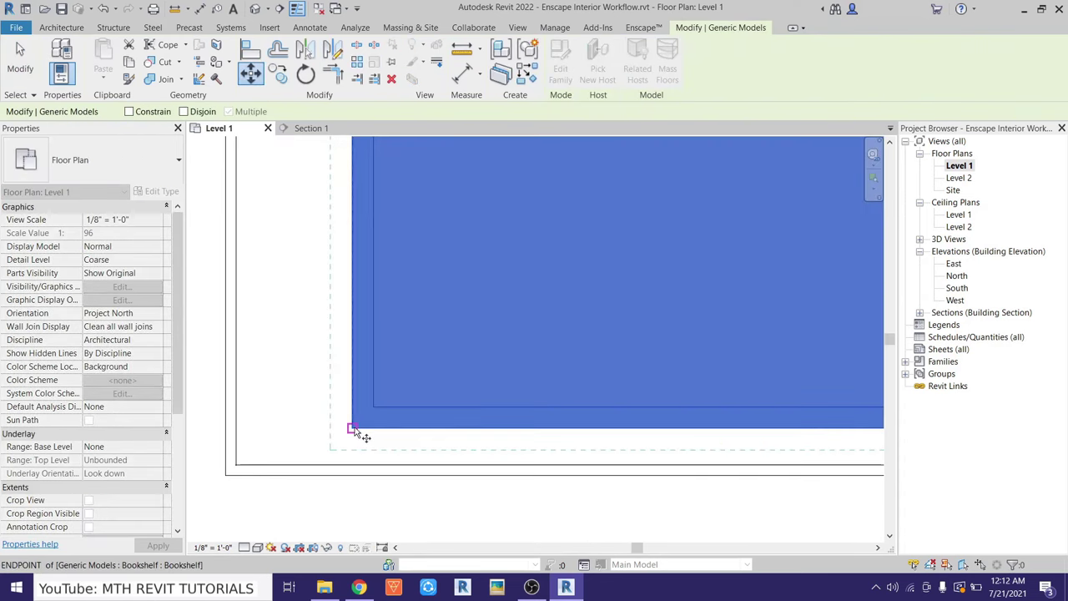
pyautogui.click(234, 463)
pyautogui.press('Escape')
pyautogui.scroll(-1, 364, 454)
pyautogui.scroll(-2, 402, 365)
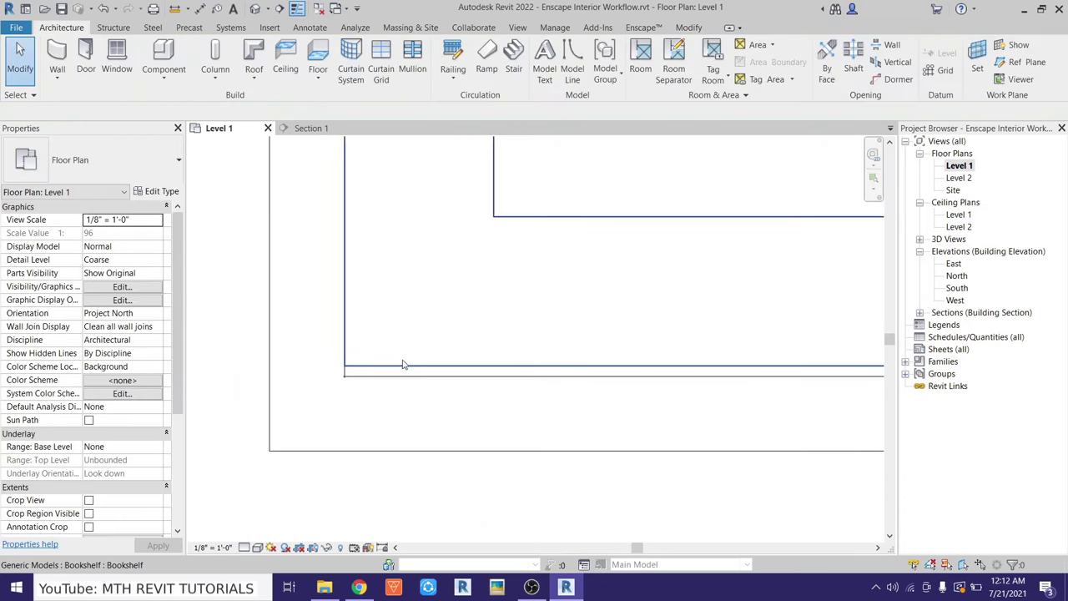
pyautogui.click(402, 365)
pyautogui.scroll(3, 304, 395)
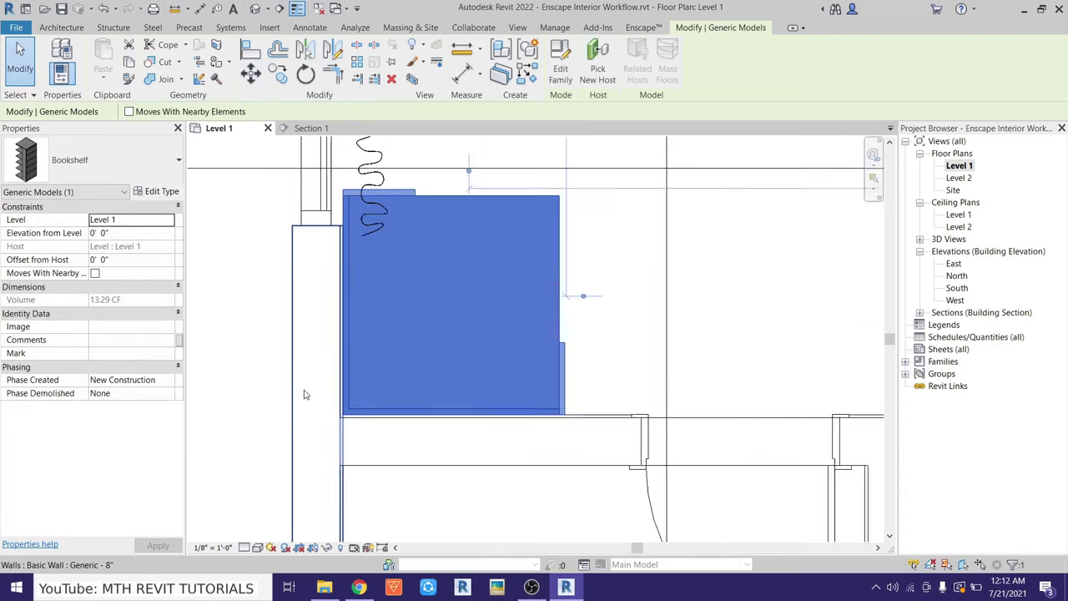
pyautogui.press('Escape')
# Set the horizontal wall below the bookshelf to a 7' distance
pyautogui.scroll(-3, 304, 394)
pyautogui.scroll(1, 414, 346)
pyautogui.scroll(1, 414, 346)
pyautogui.click(414, 344)
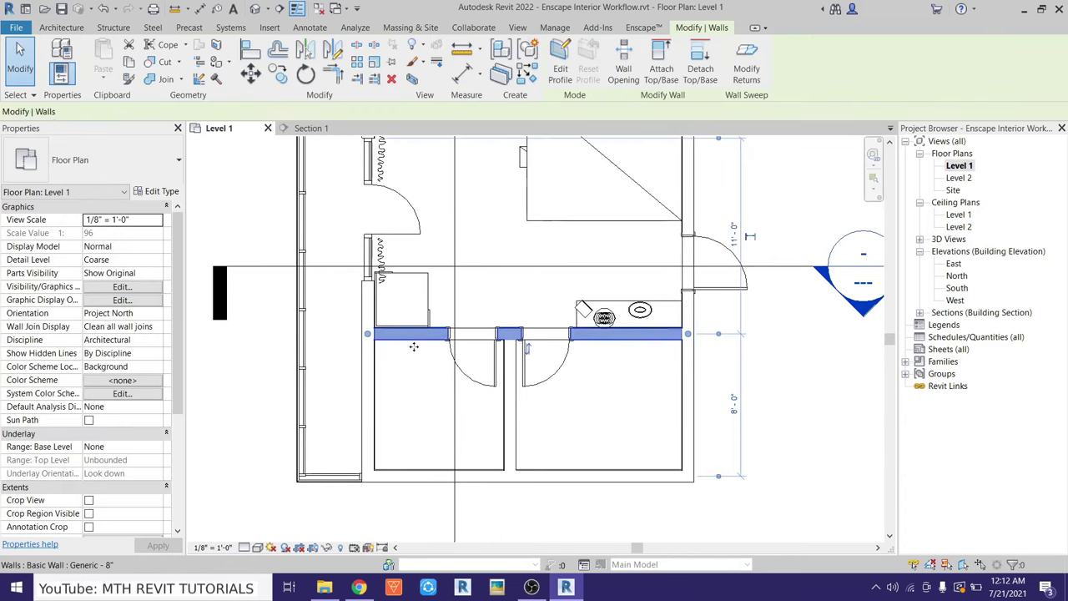
pyautogui.write('6')
pyautogui.press('Return')
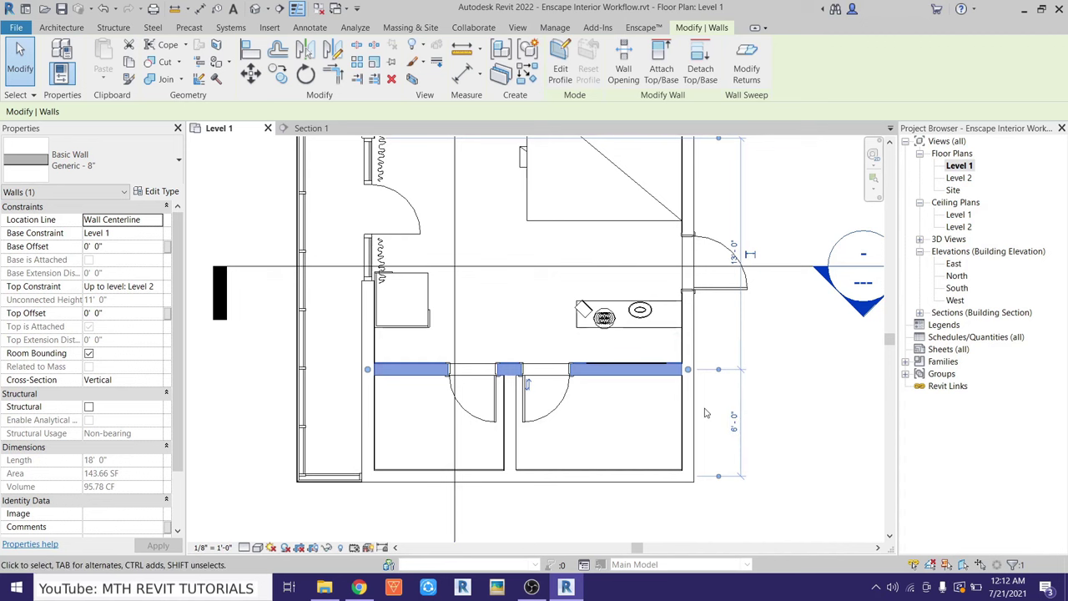
pyautogui.hotkey('ctrl', 'z')
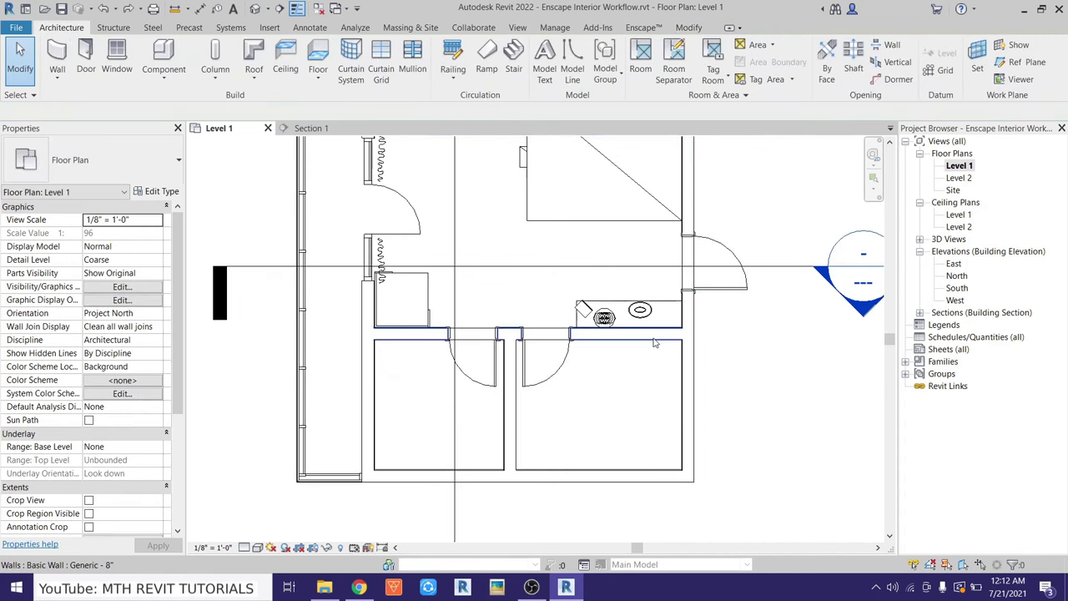
pyautogui.write('7')
pyautogui.press('Return')
pyautogui.scroll(2, 563, 324)
pyautogui.press('Escape')
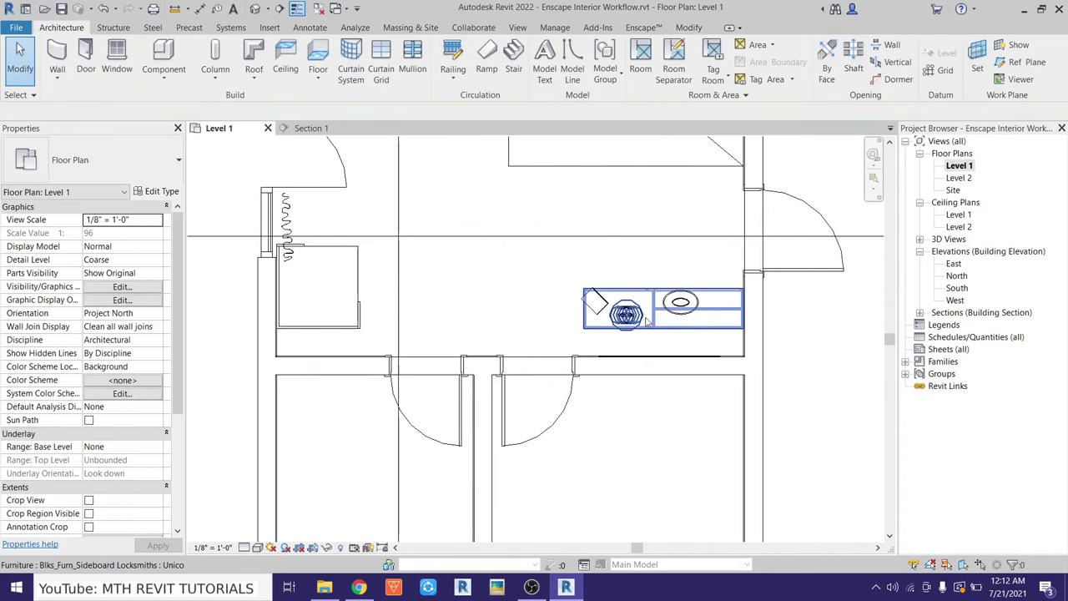
# Move the vanity against the bottom wall
pyautogui.click(603, 293)
pyautogui.press('m')
pyautogui.press('v')
pyautogui.scroll(2, 679, 313)
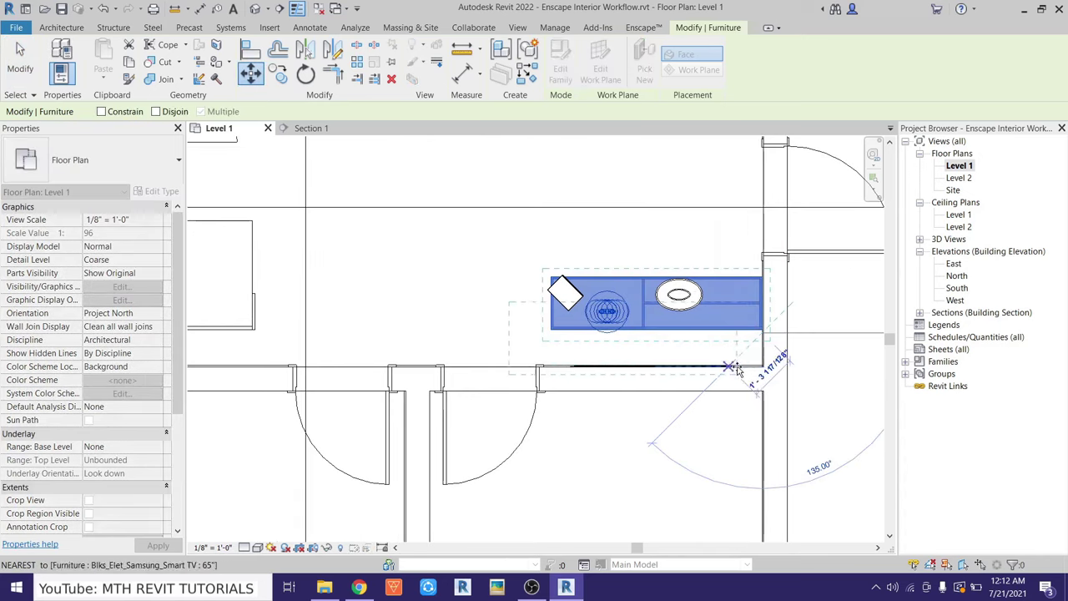
pyautogui.click(764, 367)
pyautogui.scroll(-3, 751, 375)
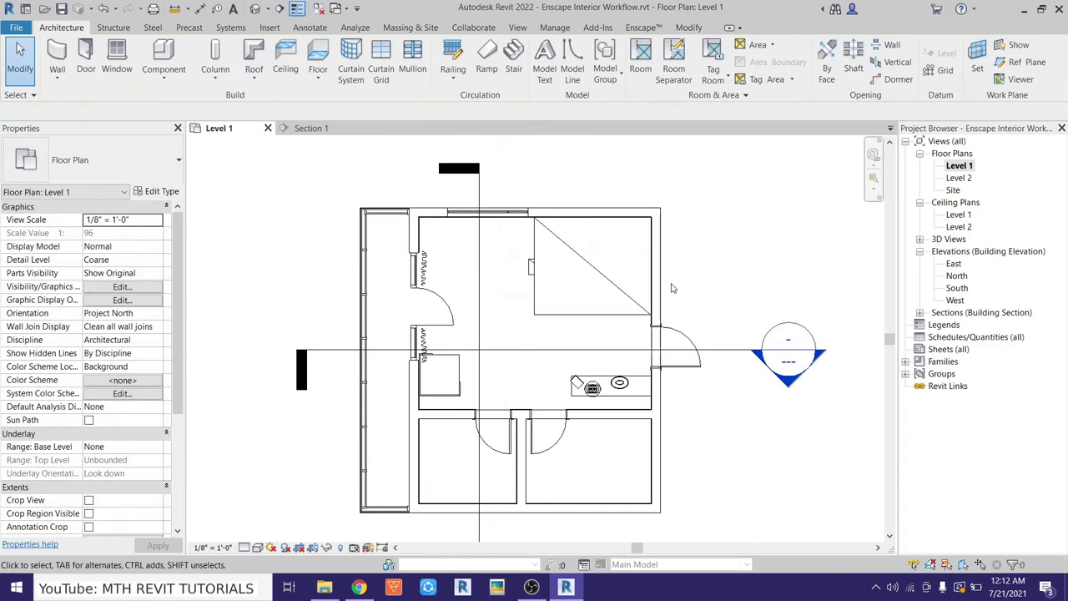
# Set the right wall to 12'-0" from the partition and dismiss the warning
pyautogui.click(655, 380)
pyautogui.moveTo(688, 380); pyautogui.dragTo(733, 292, button='middle')
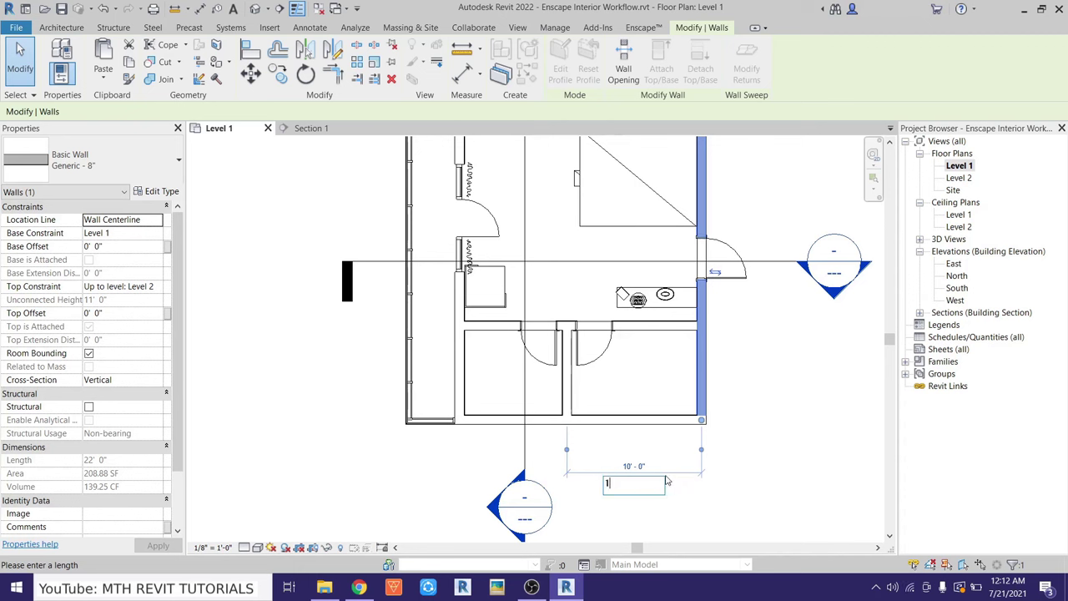
pyautogui.write('1')
pyautogui.press('Return')
pyautogui.click(703, 428)
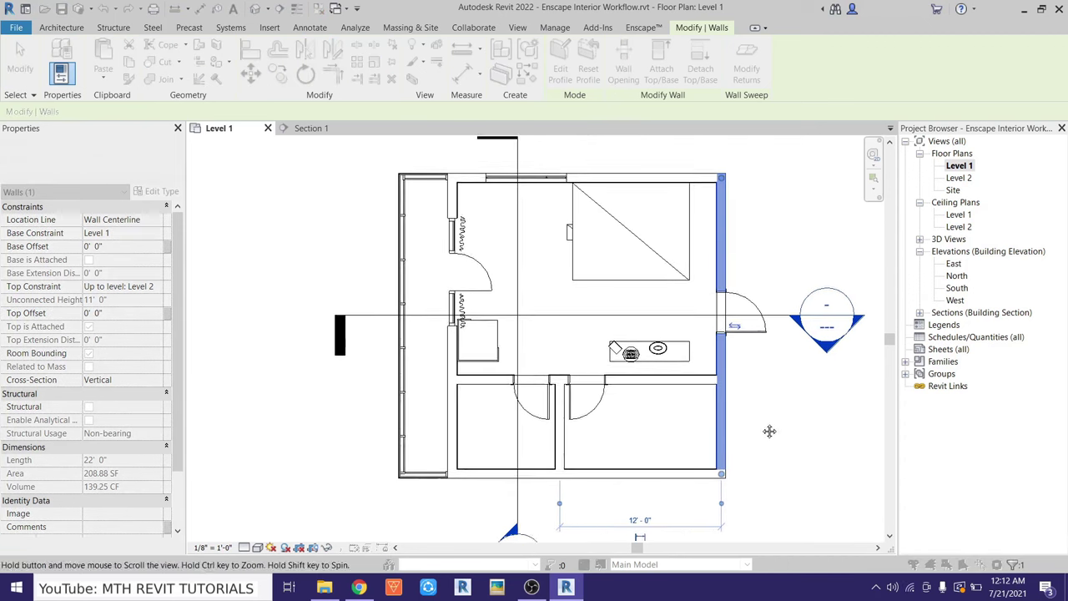
pyautogui.scroll(1, 703, 428)
# Open the default 3D view, orbit the model, and select the room's ceiling
pyautogui.click(298, 8)
pyautogui.moveTo(545, 328)
pyautogui.keyDown('shift'); pyautogui.mouseDown(button='middle')
pyautogui.moveTo(700, 444)
pyautogui.moveTo(599, 350)
pyautogui.moveTo(621, 205)
pyautogui.moveTo(689, 309)
pyautogui.moveTo(496, 474)
pyautogui.mouseUp(button='middle'); pyautogui.keyUp('shift')
pyautogui.click(620, 205)
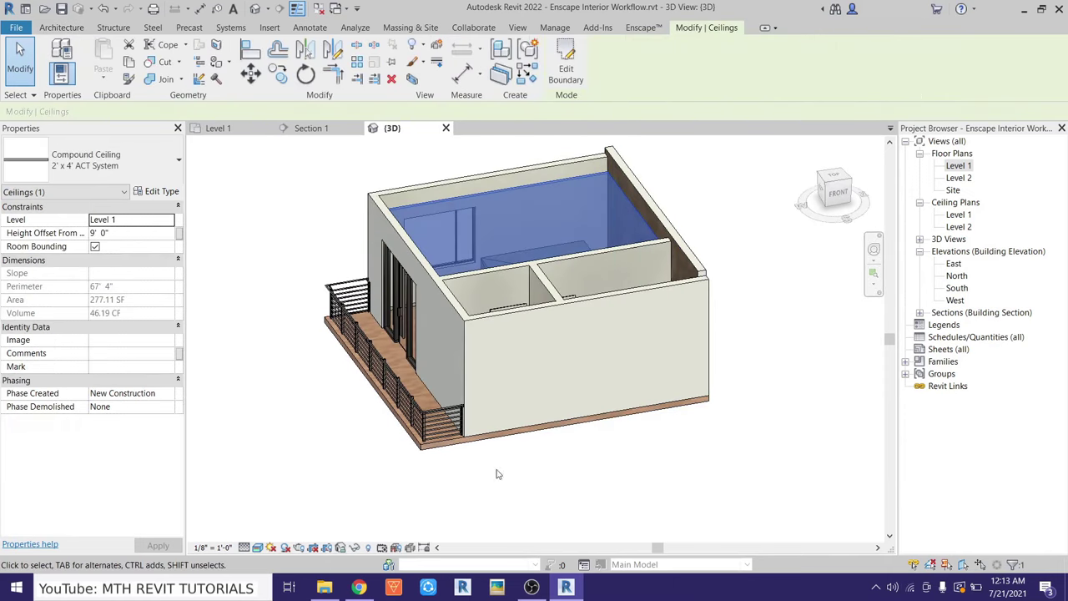
# Reveal hidden elements, edit the upper floor's right boundary line, finish, and attach the walls
pyautogui.click(367, 548)
pyautogui.click(648, 231)
pyautogui.click(566, 68)
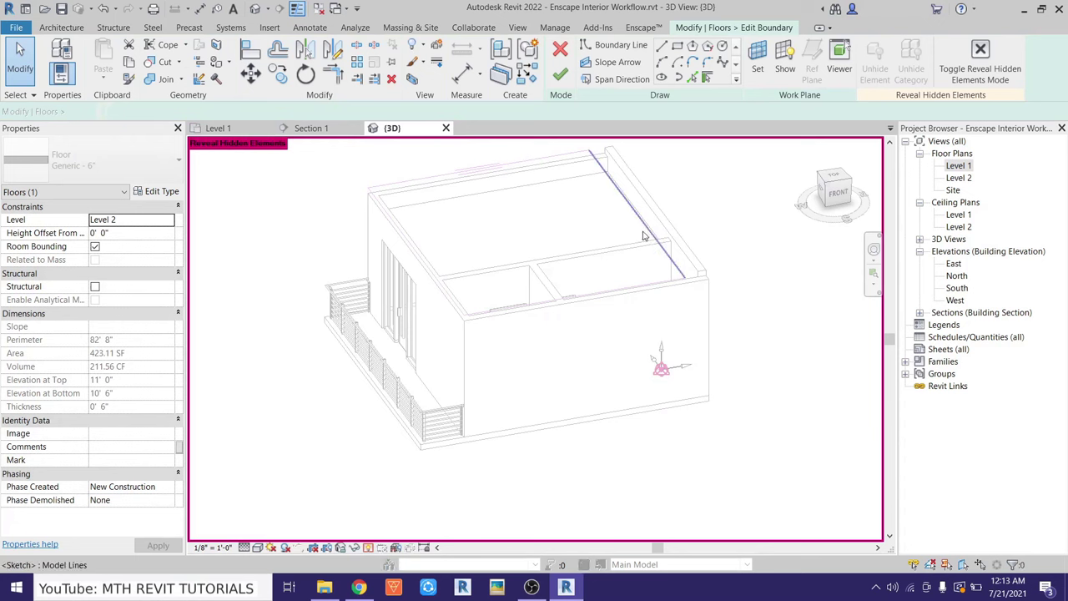
pyautogui.click(672, 229)
pyautogui.click(560, 77)
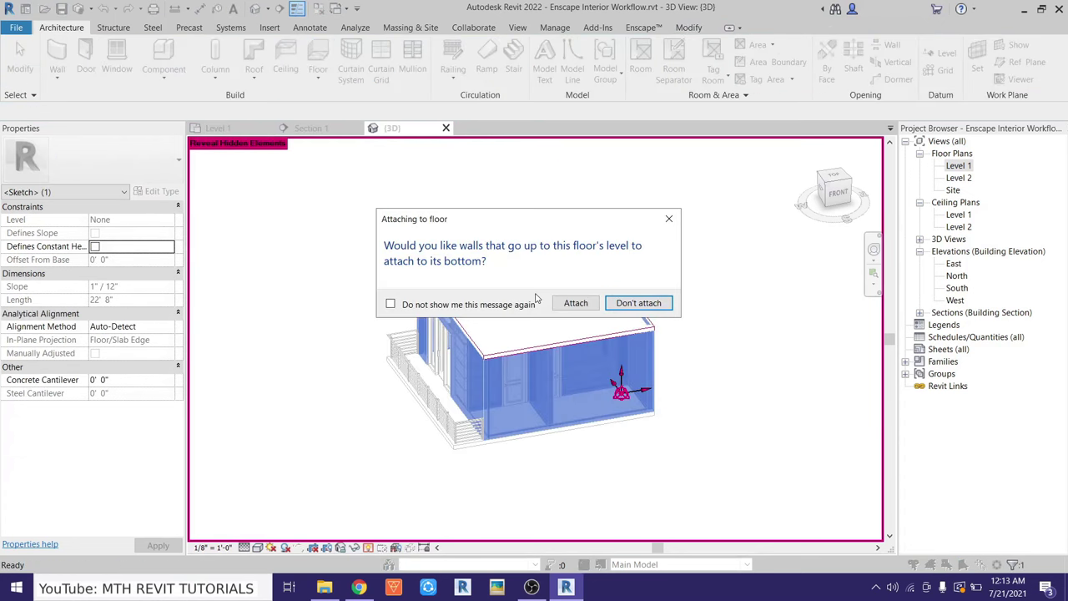
pyautogui.click(574, 303)
pyautogui.click(842, 140)
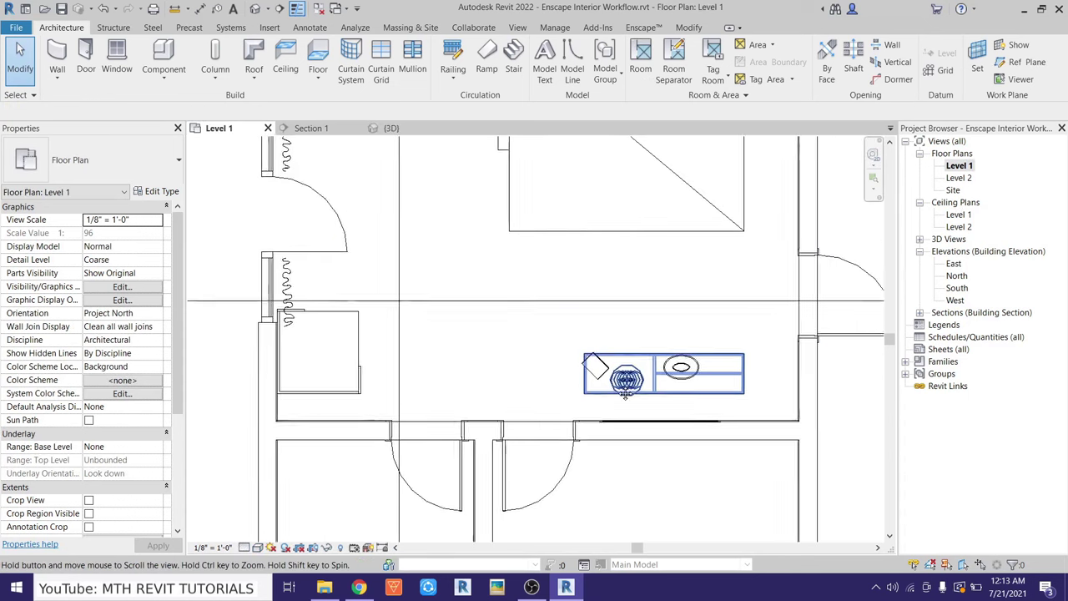
# Drag the sideboard beneath the TV down against the lower wall
pyautogui.click(625, 394)
pyautogui.scroll(2, 717, 392)
pyautogui.moveTo(758, 398); pyautogui.dragTo(758, 434)
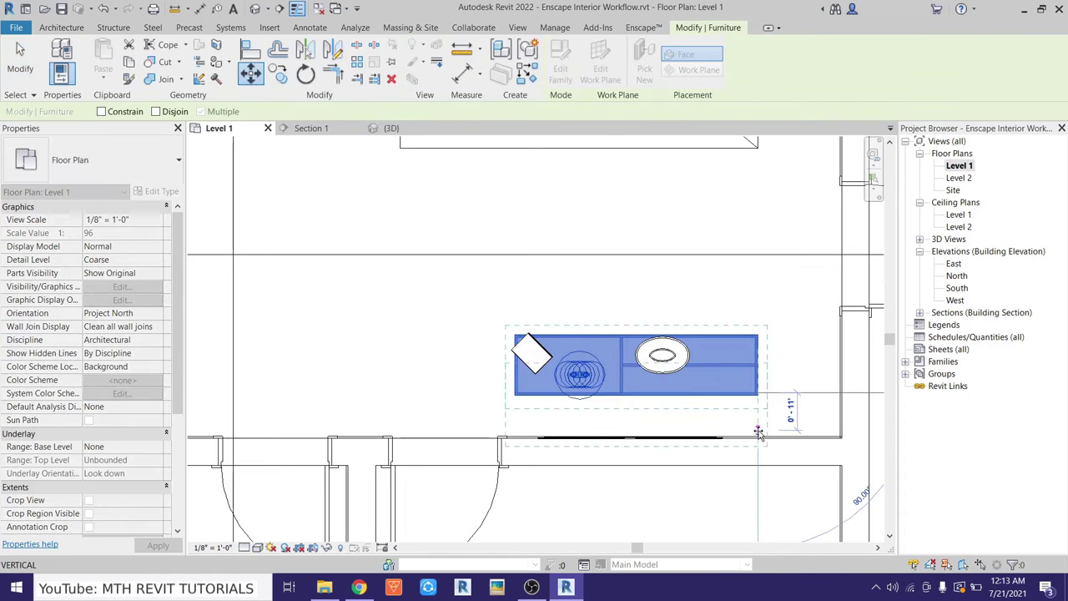
pyautogui.scroll(-3, 759, 438)
pyautogui.click(776, 448)
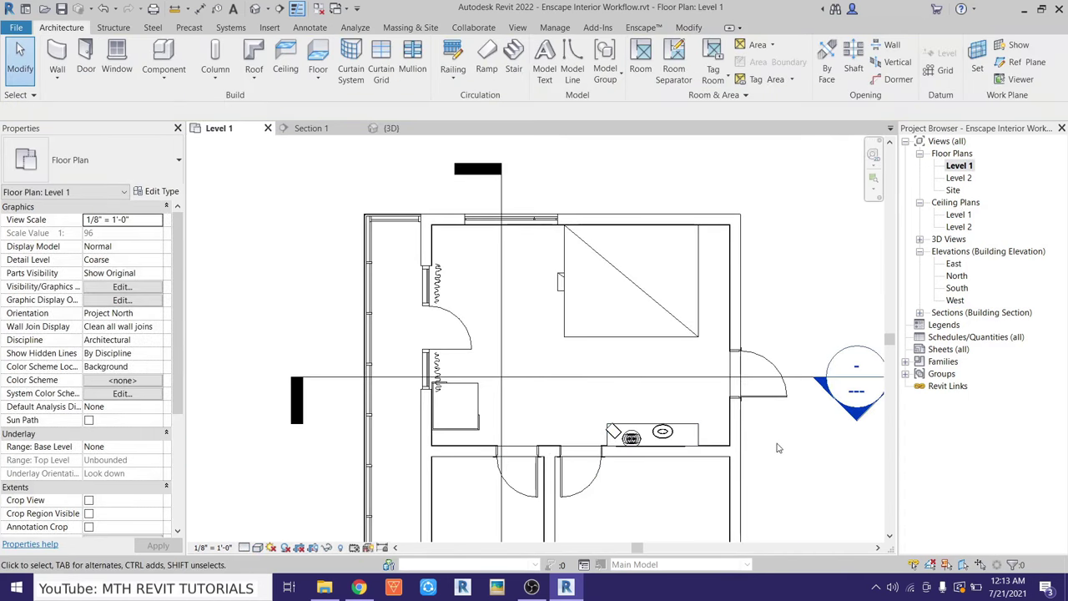
pyautogui.scroll(3, 455, 408)
# Move the two planting items from their corner to a new spot
pyautogui.click(442, 367)
pyautogui.scroll(5, 360, 402)
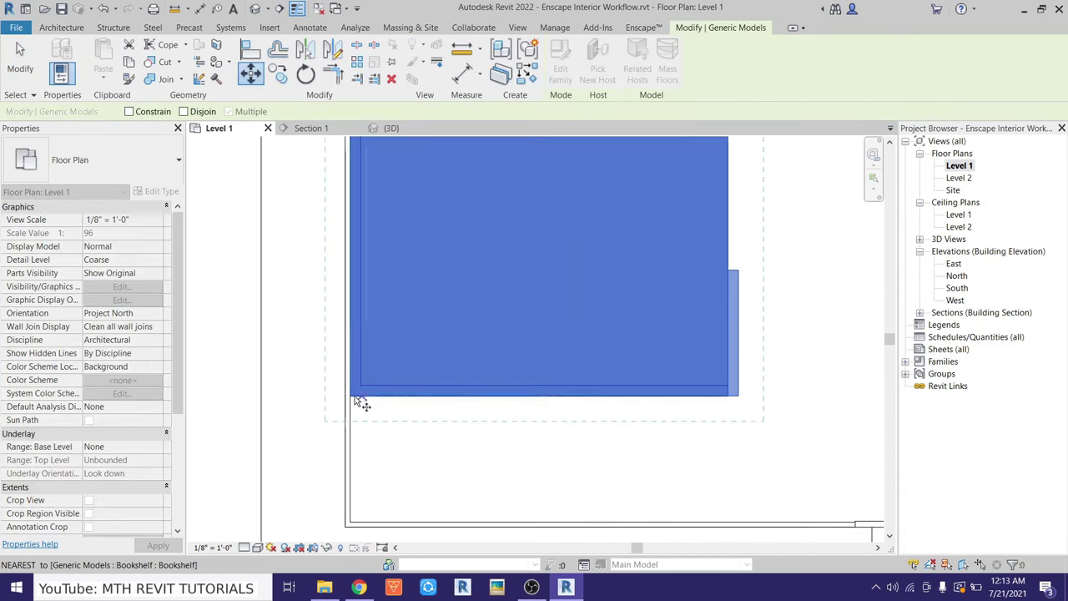
pyautogui.scroll(-5, 405, 437)
pyautogui.scroll(3, 491, 381)
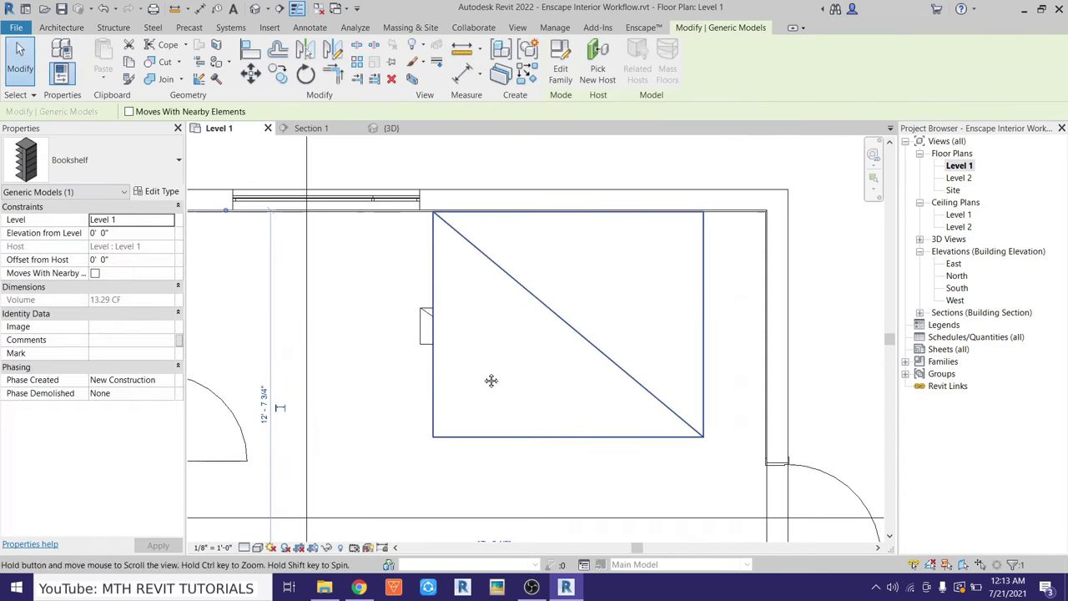
pyautogui.click(491, 382)
pyautogui.click(707, 374)
pyautogui.click(622, 276)
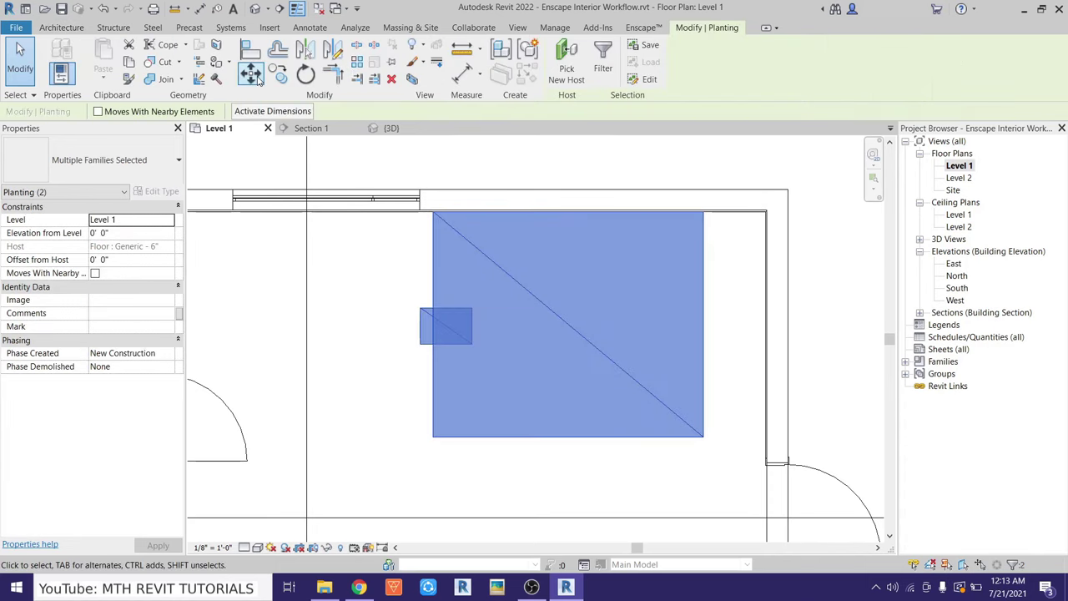
pyautogui.press('m')
pyautogui.press('v')
pyautogui.click(703, 214)
pyautogui.scroll(3, 749, 218)
pyautogui.click(787, 208)
pyautogui.scroll(-5, 786, 208)
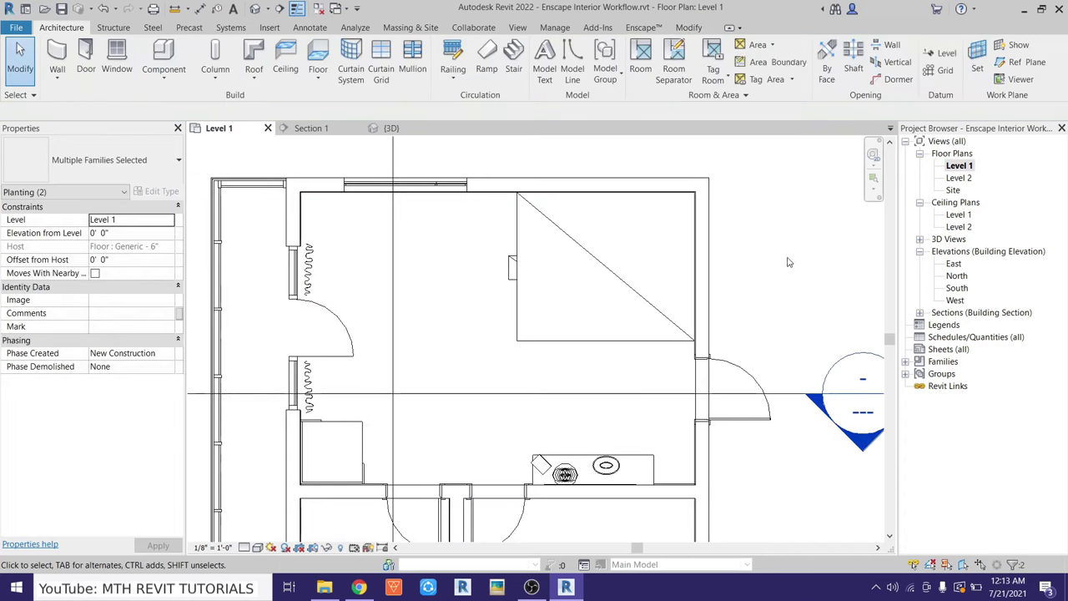
pyautogui.press('Escape')
# Open the Section 1 view from its section head
pyautogui.scroll(3, 679, 477)
pyautogui.scroll(2, 456, 442)
pyautogui.scroll(-3, 457, 442)
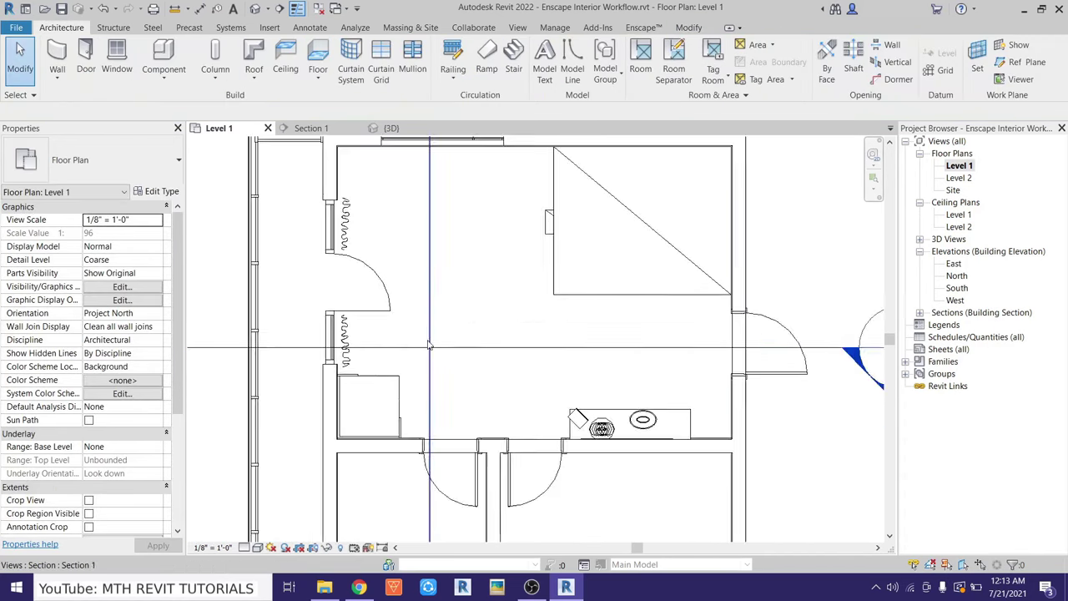
pyautogui.scroll(-2, 457, 442)
pyautogui.doubleClick(424, 463)
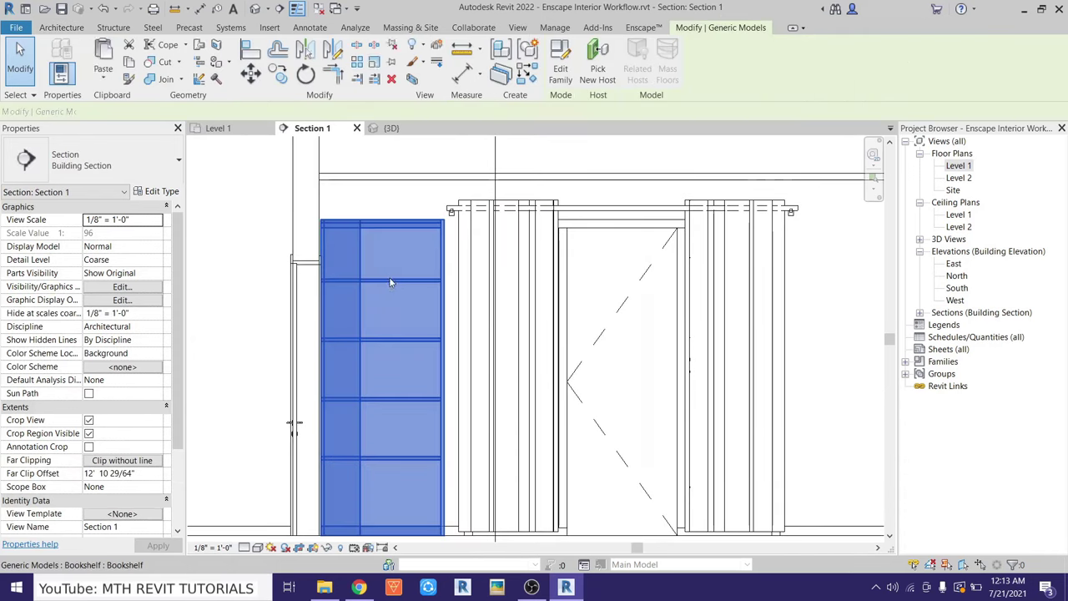
# Inspect the bookshelf and neighbouring wall in Section 1, then clear the selection
pyautogui.click(393, 286)
pyautogui.click(245, 309)
pyautogui.press('Escape')
pyautogui.scroll(-2, 457, 377)
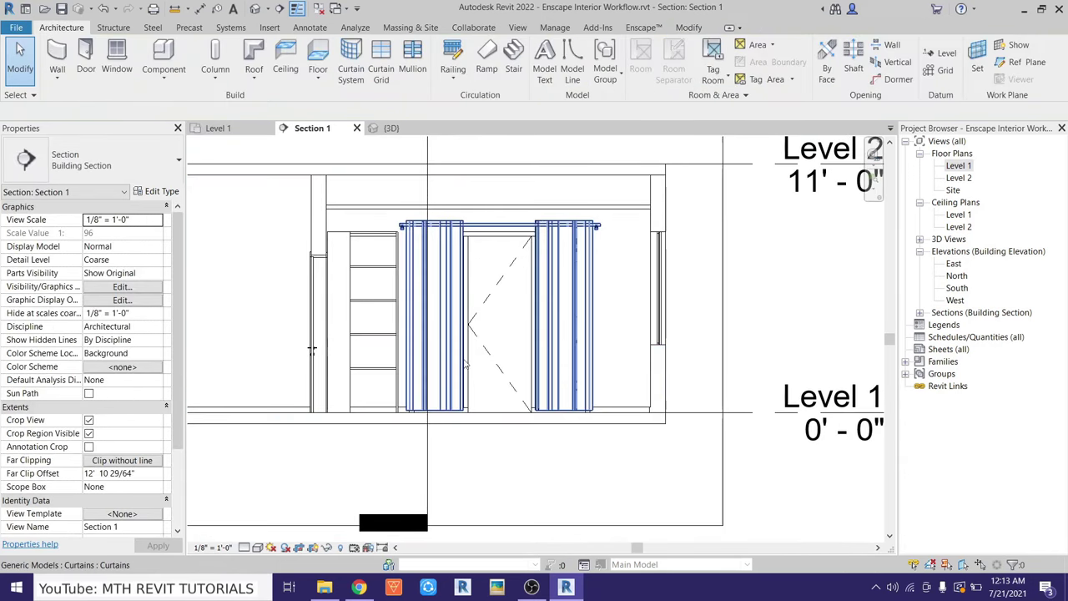
# Hide the ceiling in the 3D view and orbit to look into the bookshelf corner
pyautogui.click(391, 128)
pyautogui.rightClick(484, 229)
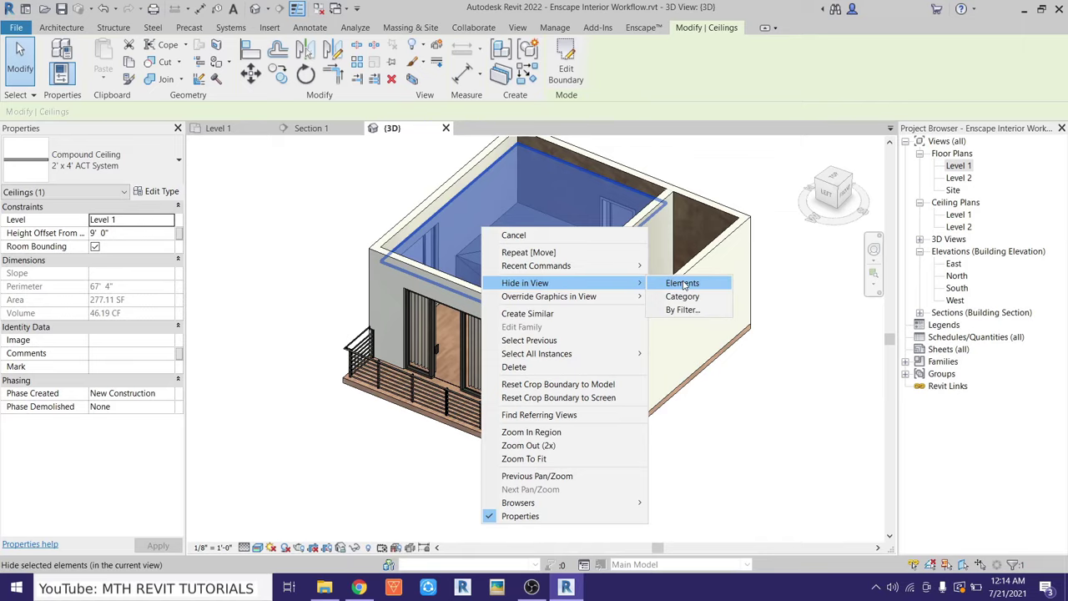
pyautogui.click(682, 283)
pyautogui.scroll(3, 421, 332)
pyautogui.scroll(3, 422, 332)
pyautogui.scroll(2, 421, 332)
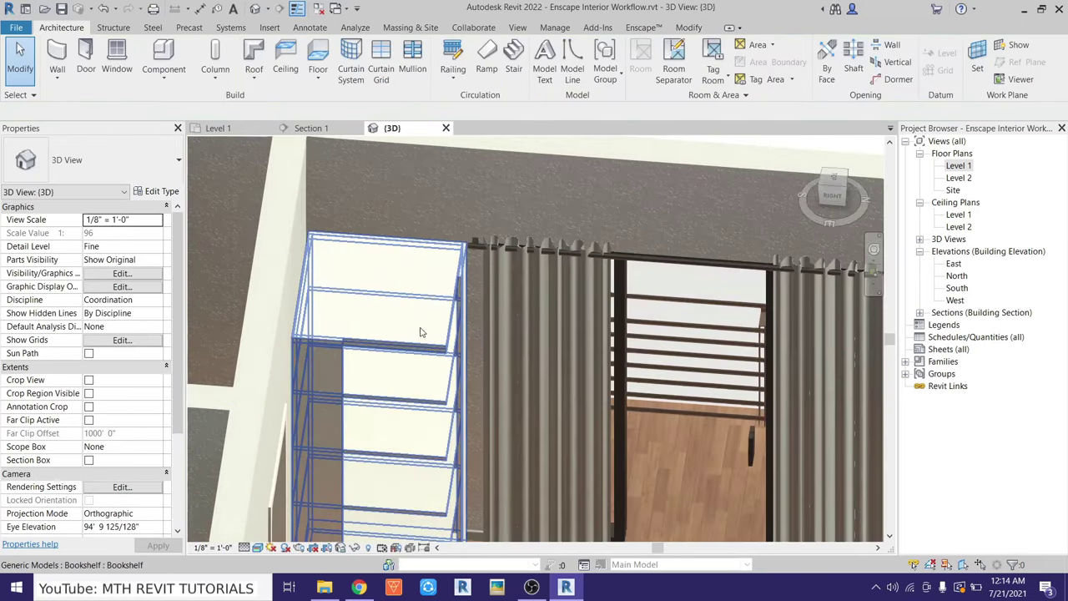
pyautogui.keyDown('shift'); pyautogui.moveTo(421, 332); pyautogui.dragTo(423, 306, button='middle'); pyautogui.keyUp('shift')
# In the Bookshelf family, cut the void from the shelf solid to form an L-shaped unit
pyautogui.click(424, 306)
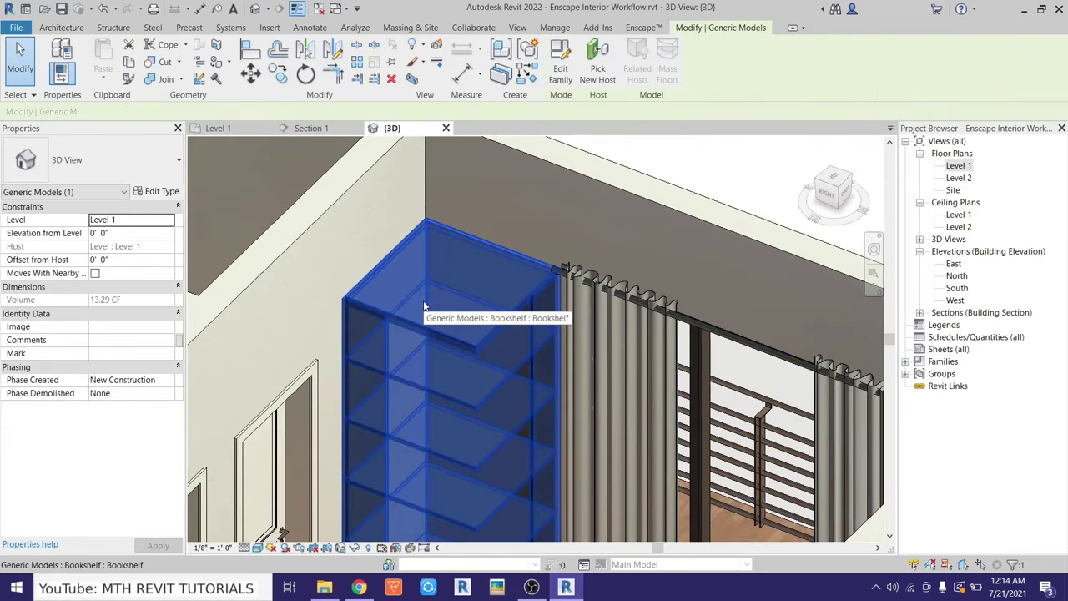
pyautogui.click(554, 73)
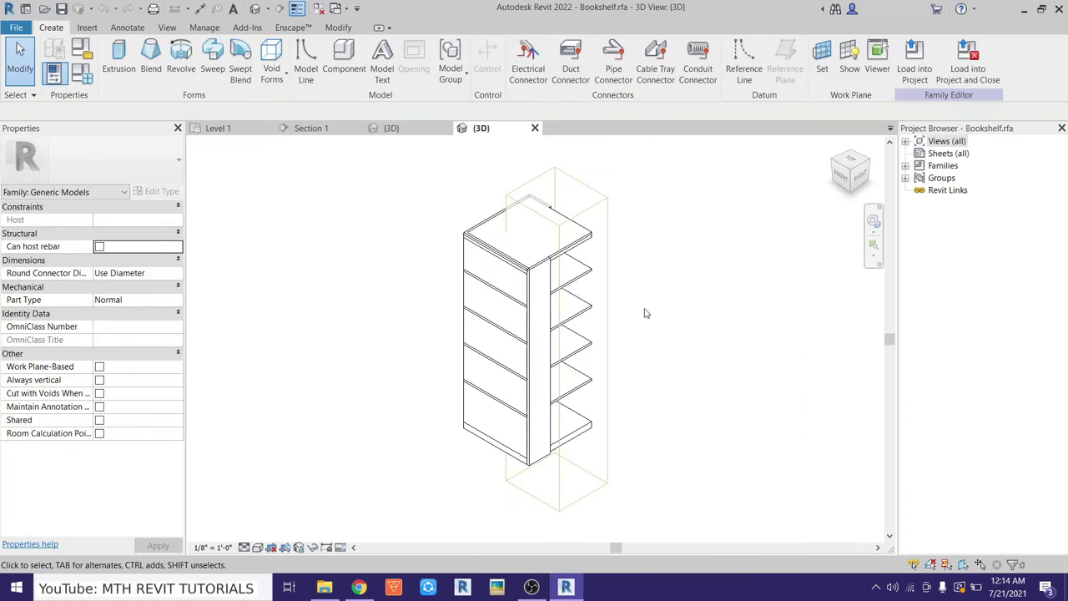
pyautogui.scroll(2, 644, 313)
pyautogui.click(338, 27)
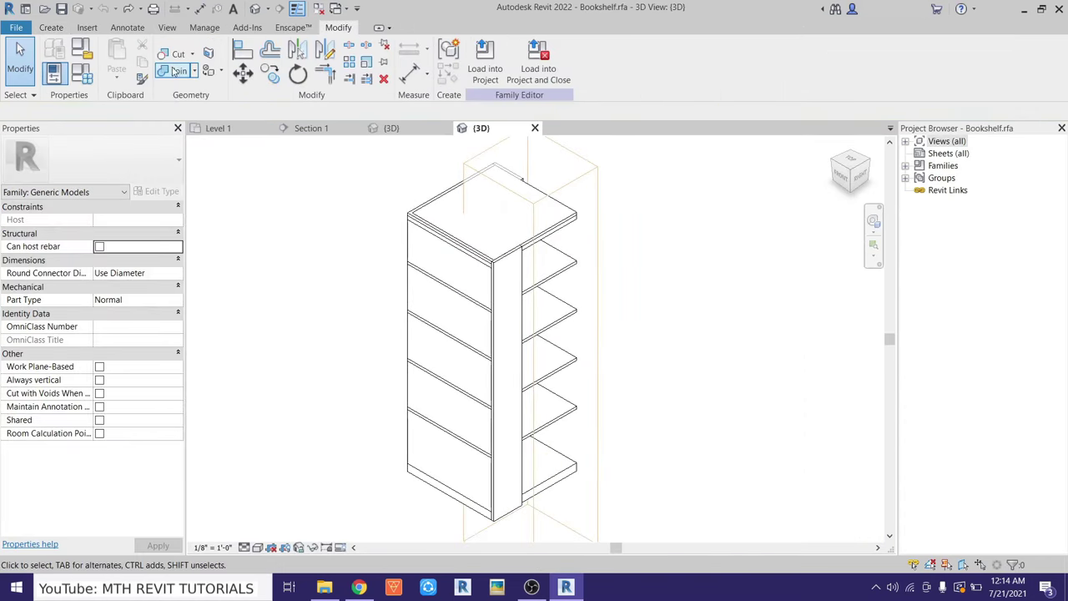
pyautogui.click(566, 171)
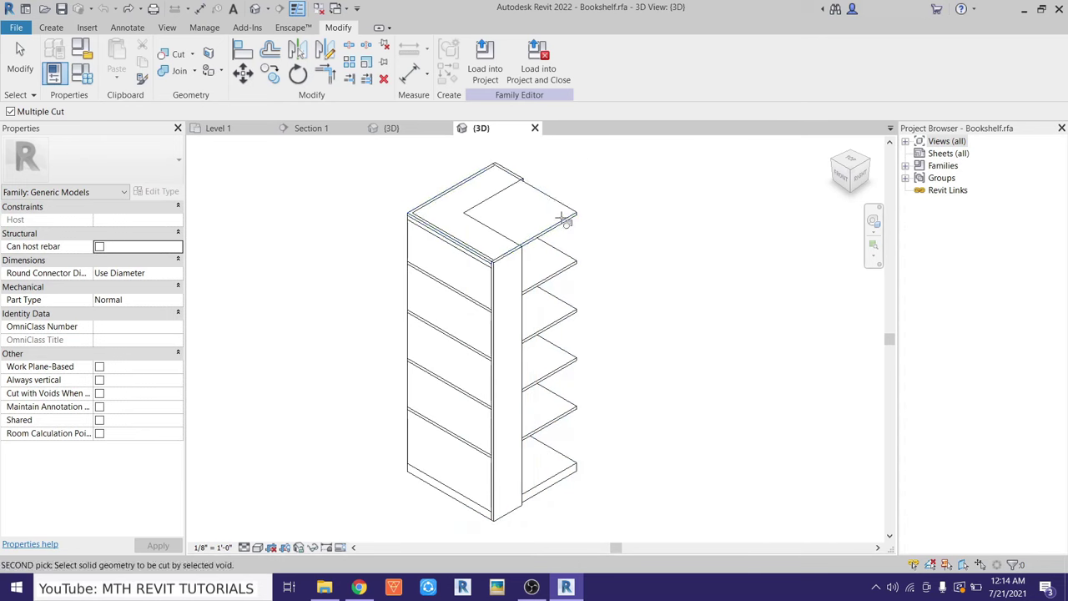
pyautogui.keyDown('shift'); pyautogui.moveTo(518, 429); pyautogui.dragTo(515, 482, button='middle'); pyautogui.keyUp('shift')
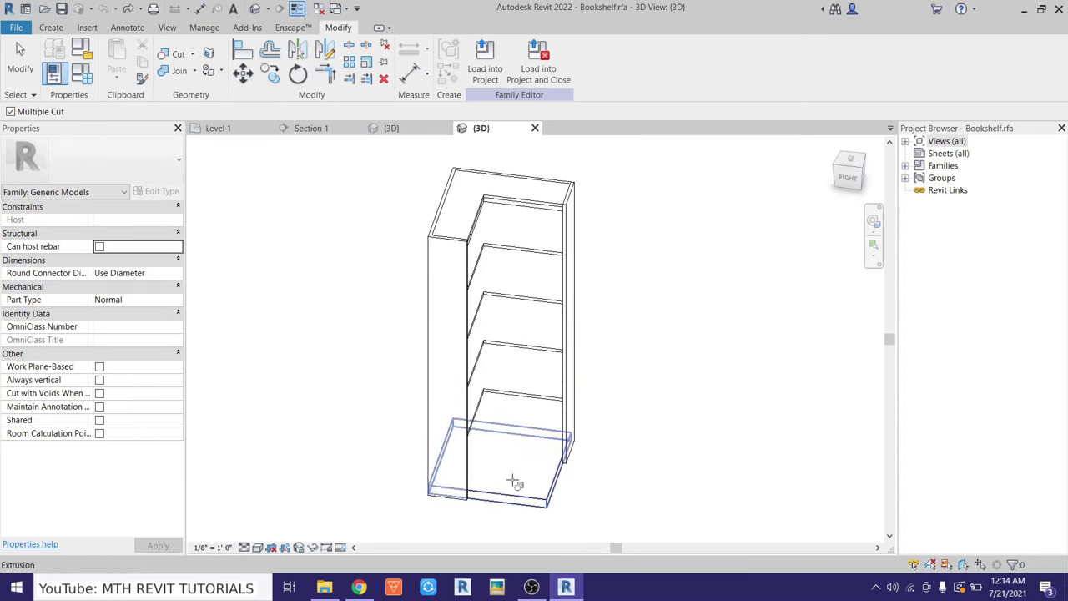
pyautogui.rightClick(677, 290)
pyautogui.click(696, 298)
pyautogui.press('s')
pyautogui.press('d')
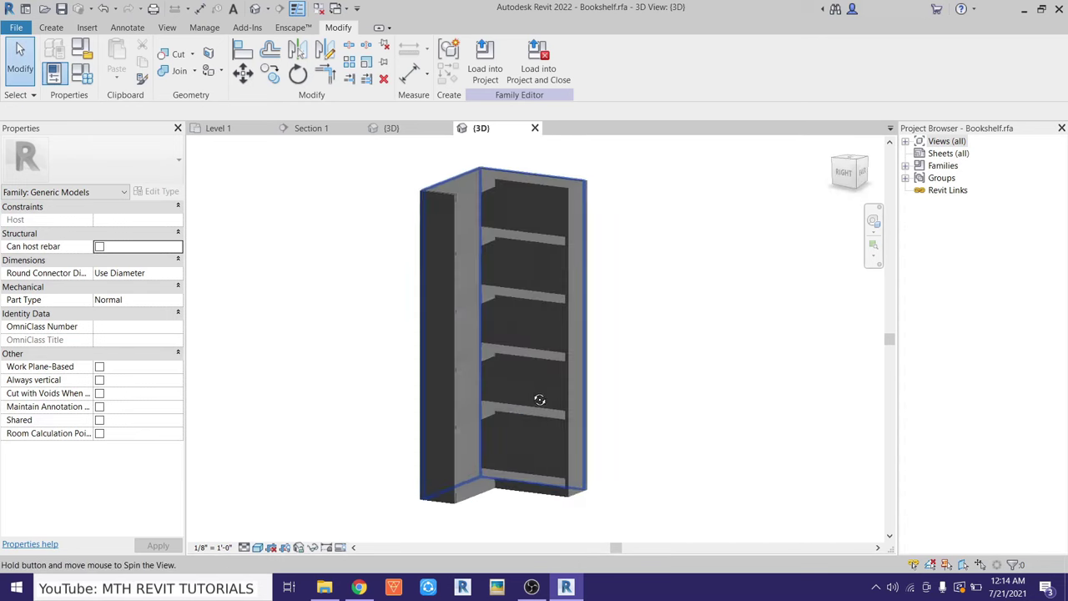
pyautogui.keyDown('shift'); pyautogui.moveTo(560, 278); pyautogui.dragTo(604, 363, button='middle'); pyautogui.keyUp('shift')
# Load the edited Bookshelf family into the project, overwriting the existing version
pyautogui.click(481, 52)
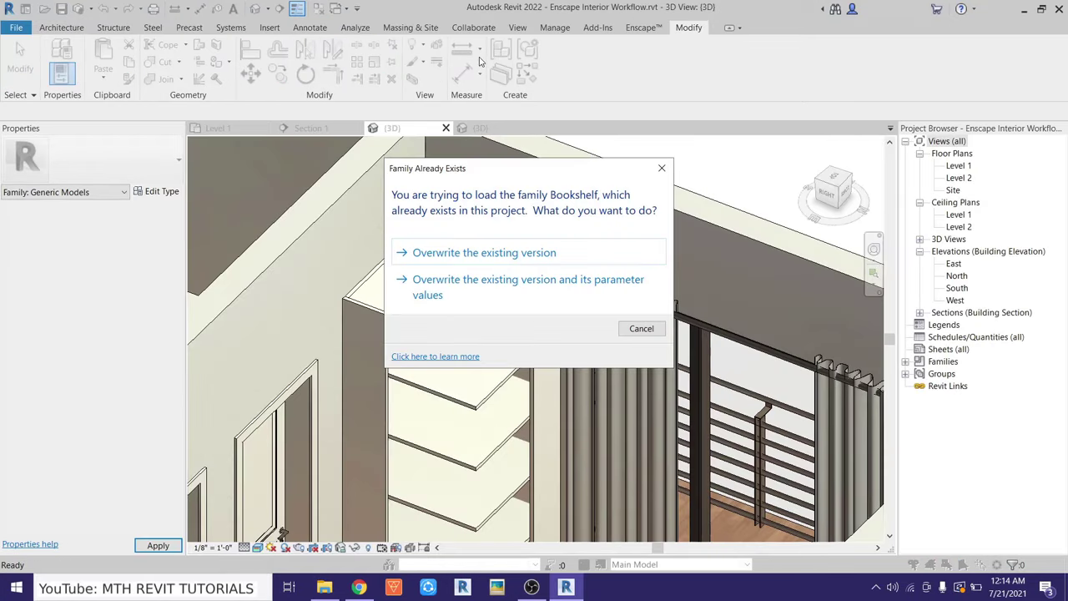
pyautogui.click(470, 310)
pyautogui.scroll(-5, 470, 289)
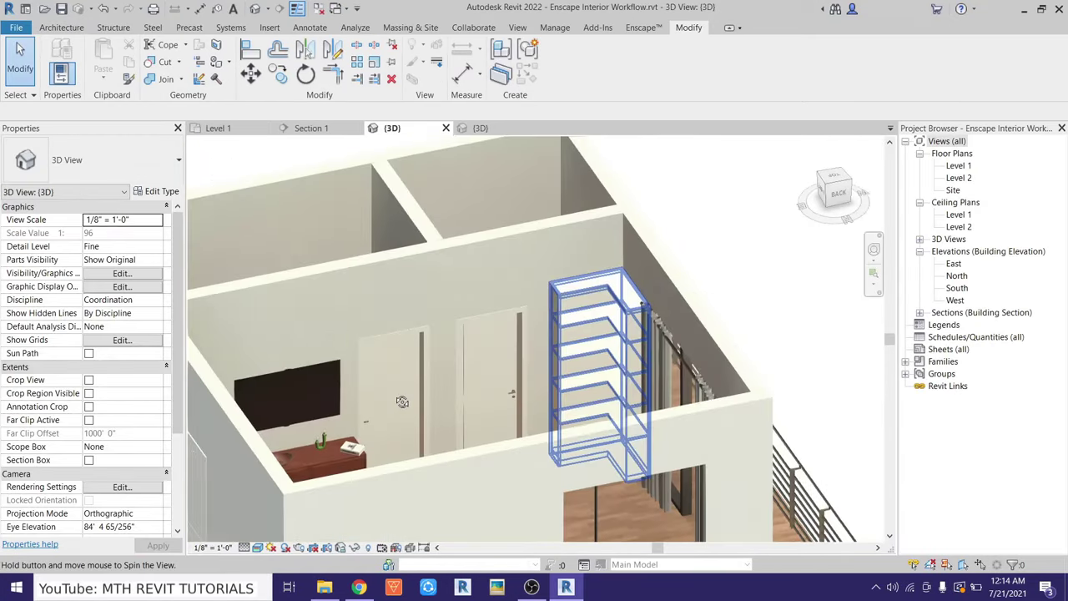
# Orbit out to a room overview, then switch to the Level 1 floor plan
pyautogui.moveTo(471, 289)
pyautogui.keyDown('shift'); pyautogui.mouseDown(button='middle')
pyautogui.moveTo(330, 431)
pyautogui.moveTo(486, 403)
pyautogui.moveTo(502, 347)
pyautogui.moveTo(377, 367)
pyautogui.moveTo(392, 275)
pyautogui.mouseUp(button='middle'); pyautogui.keyUp('shift')
pyautogui.scroll(5, 486, 403)
pyautogui.scroll(-5, 502, 347)
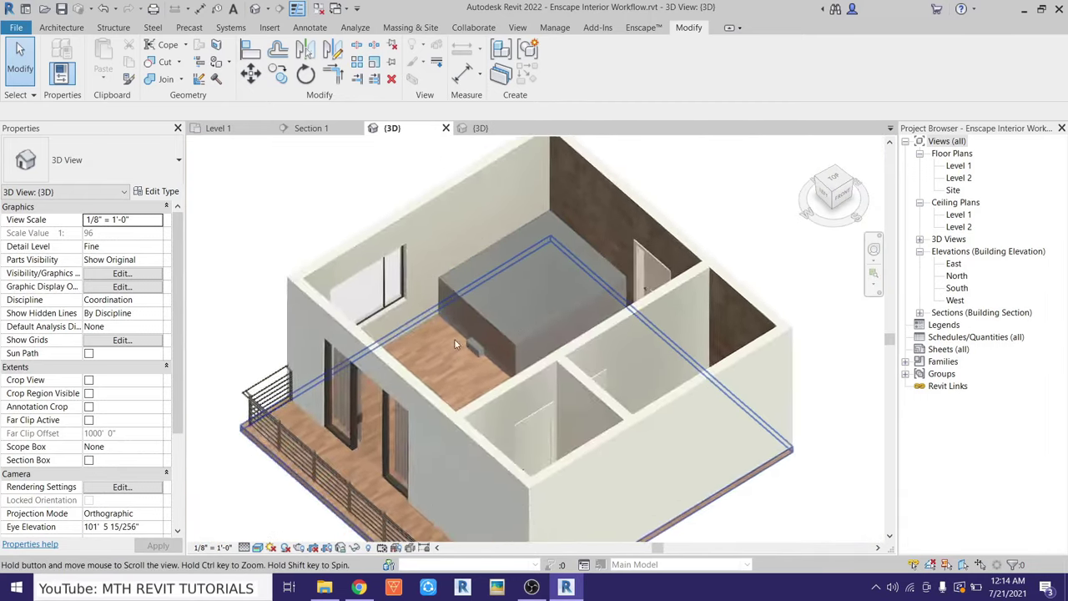
pyautogui.doubleClick(958, 165)
pyautogui.scroll(3, 471, 259)
pyautogui.scroll(2, 436, 431)
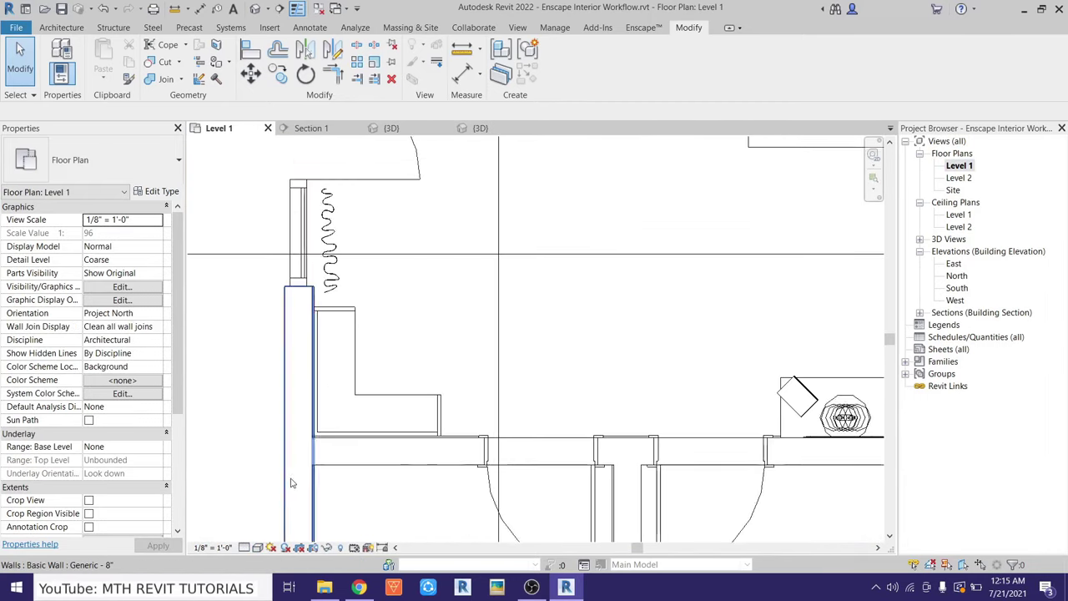
pyautogui.scroll(-3, 374, 239)
pyautogui.scroll(3, 553, 440)
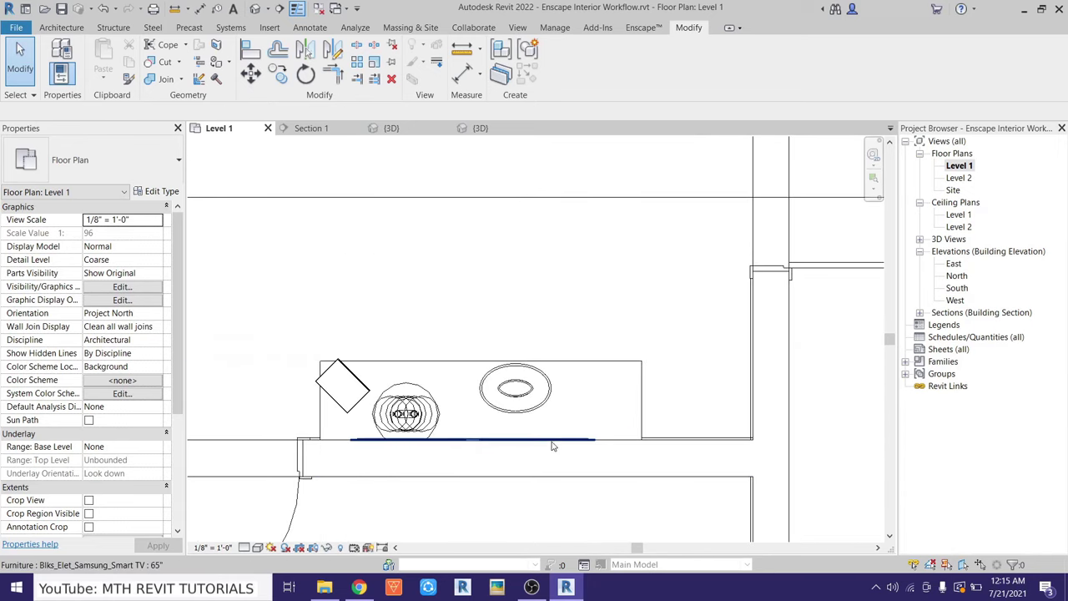
# Select and inspect the wall-mounted TV and the sideboard in plan
pyautogui.click(550, 440)
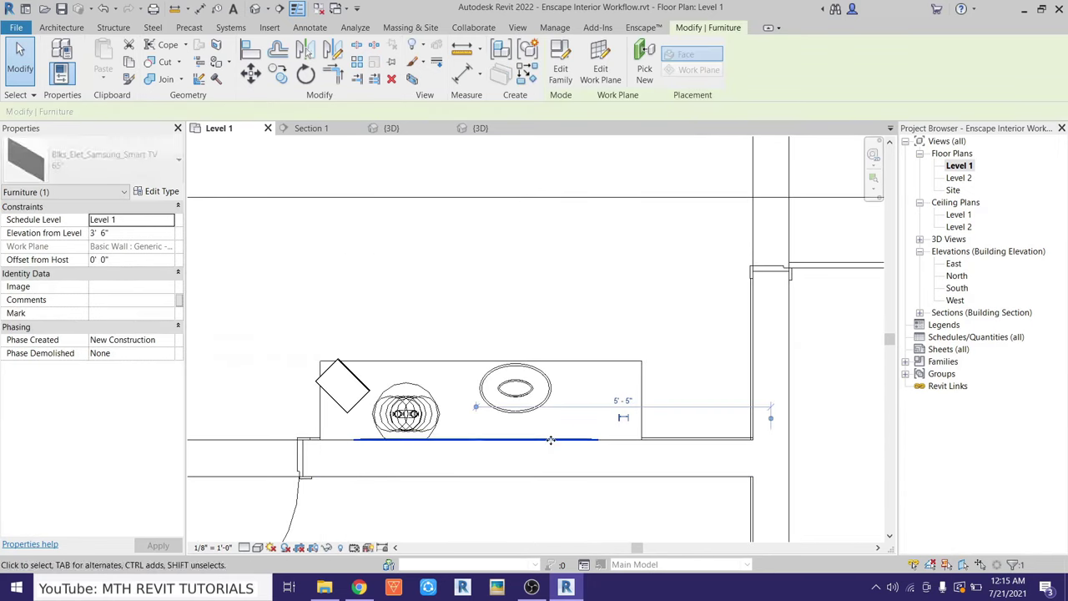
pyautogui.click(569, 380)
pyautogui.scroll(3, 569, 380)
pyautogui.scroll(2, 632, 486)
pyautogui.scroll(2, 676, 279)
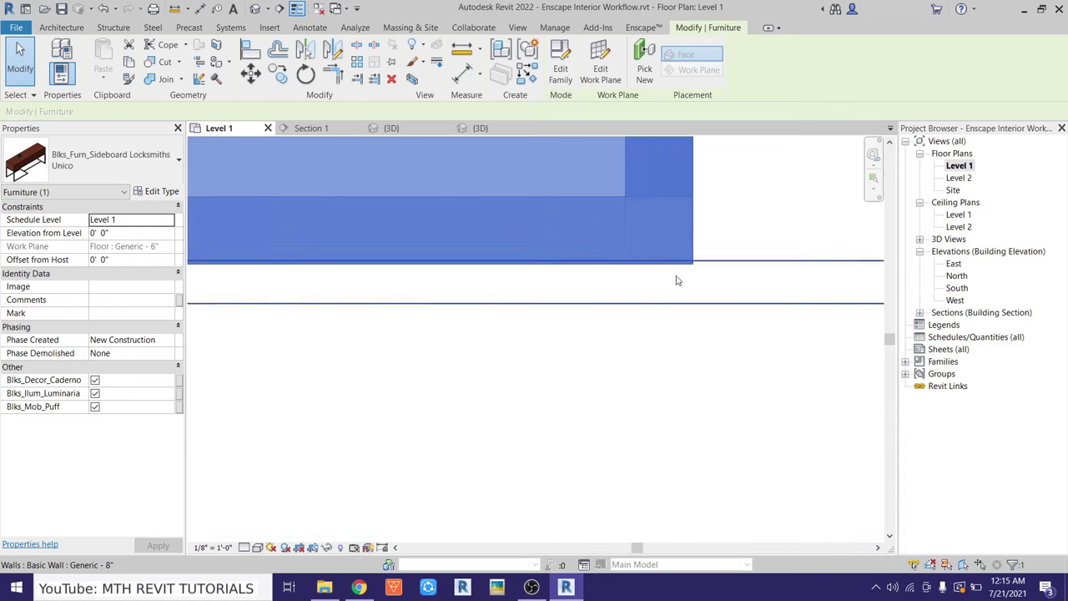
pyautogui.scroll(1, 432, 302)
pyautogui.scroll(2, 591, 303)
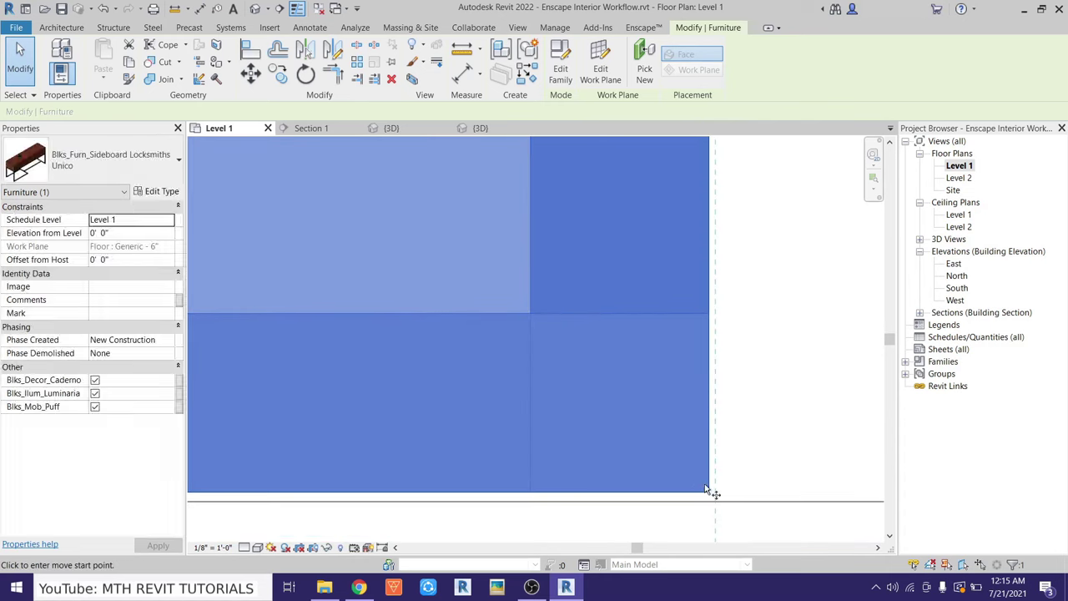
pyautogui.scroll(-3, 710, 501)
pyautogui.scroll(-3, 562, 436)
# Recheck the sideboard, clear the selection, pan to the whole room and show the Enscape commands
pyautogui.press('Escape')
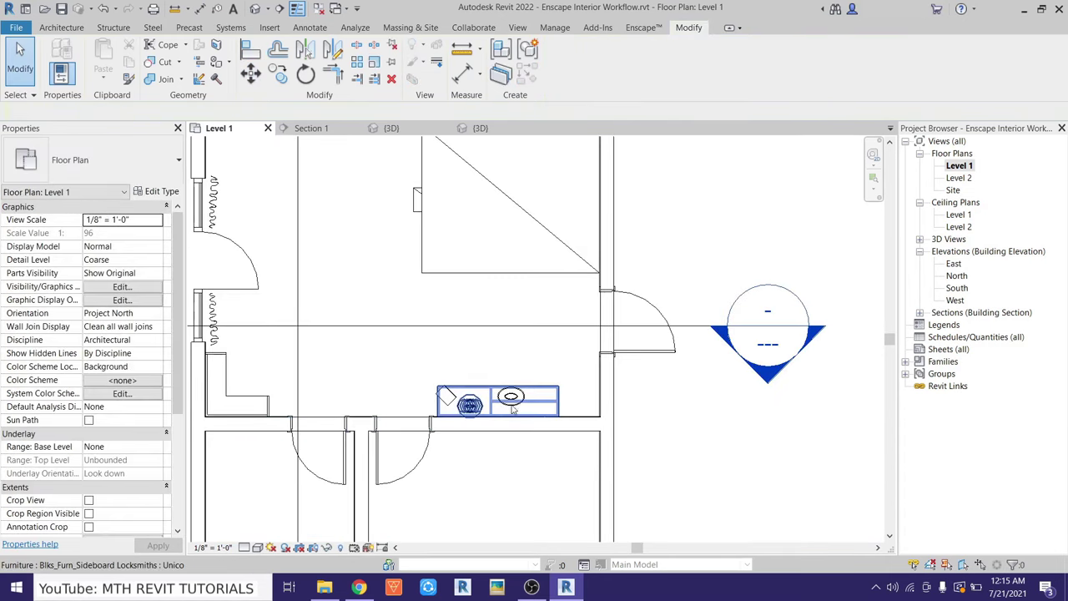
pyautogui.scroll(3, 512, 407)
pyautogui.click(498, 410)
pyautogui.scroll(-4, 501, 392)
pyautogui.press('Escape')
pyautogui.moveTo(467, 367)
pyautogui.mouseDown(button='middle')
pyautogui.moveTo(518, 333)
pyautogui.moveTo(452, 330)
pyautogui.mouseUp(button='middle')
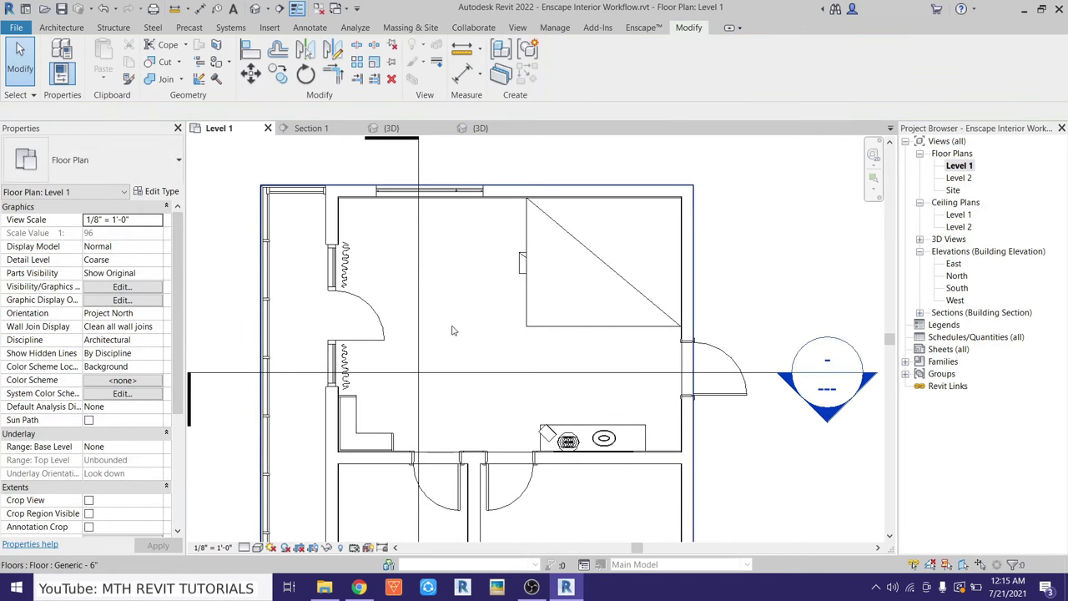
pyautogui.click(643, 27)
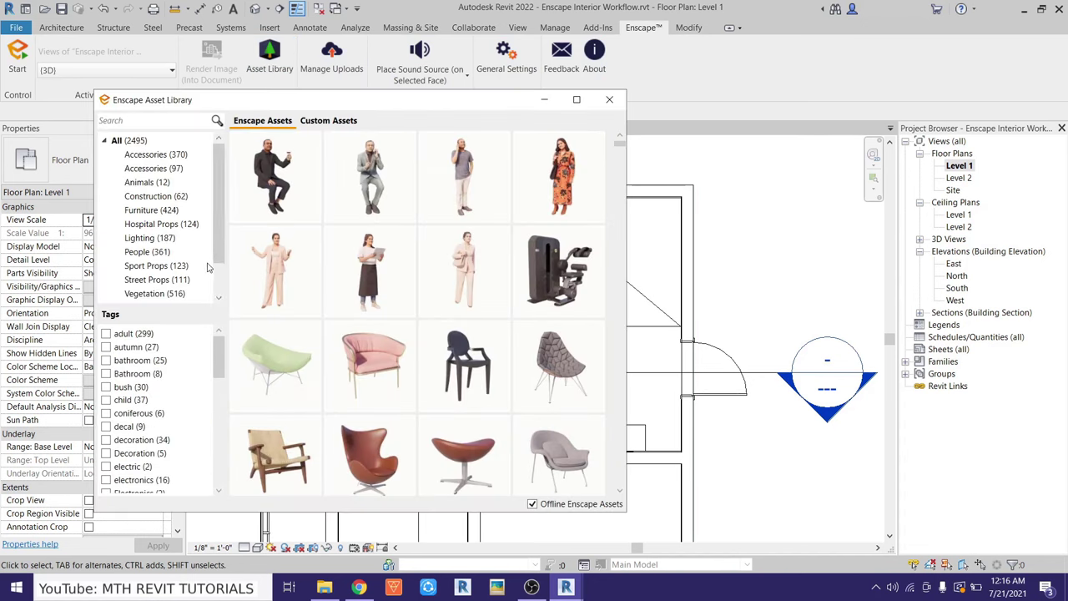
# Search the Enscape asset library for 'book', pick Books 03, then cancel its placement
pyautogui.click(141, 125)
pyautogui.write('book')
pyautogui.click(290, 233)
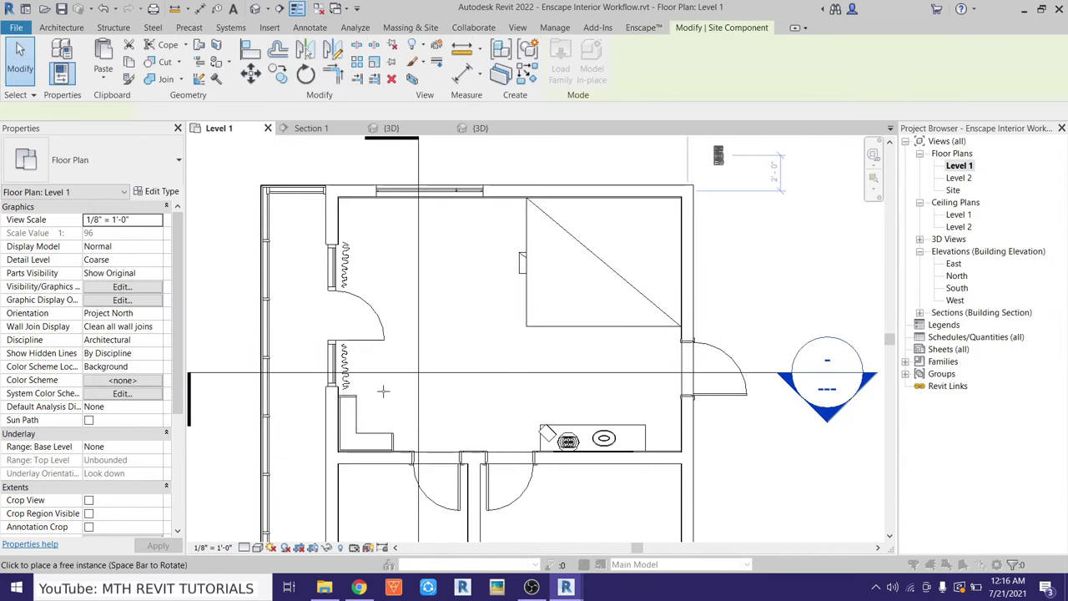
pyautogui.scroll(3, 344, 371)
pyautogui.scroll(2, 344, 370)
pyautogui.rightClick(498, 339)
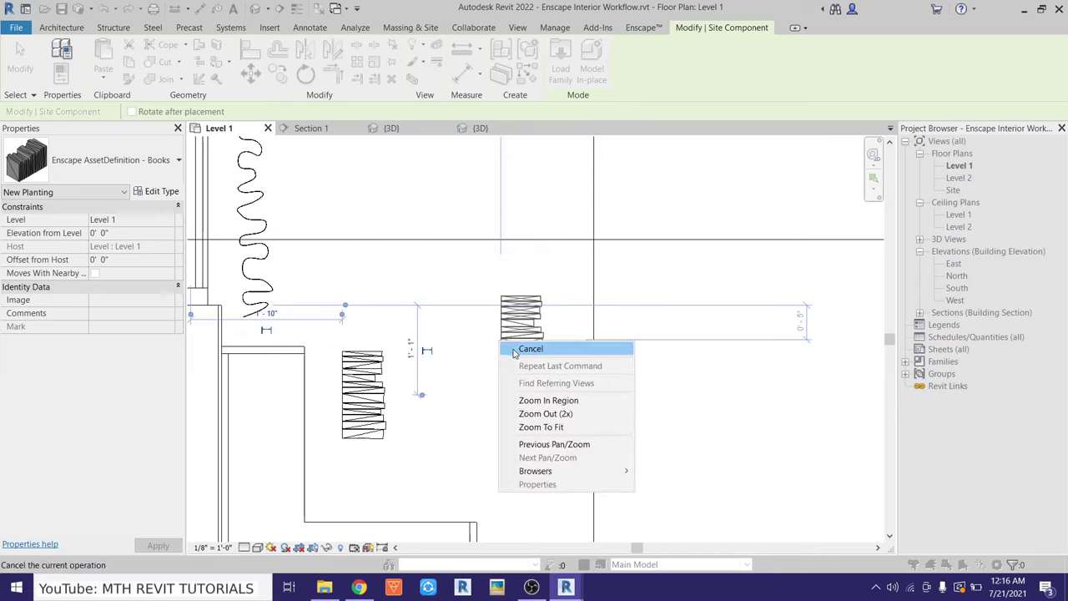
pyautogui.click(513, 347)
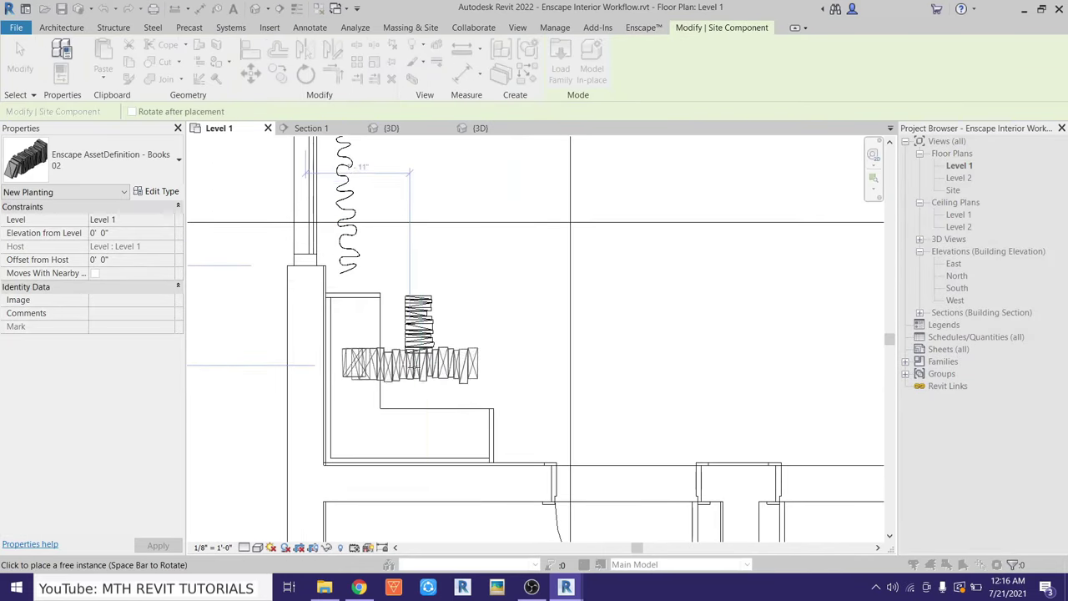
# Move a book from the bookshelf's middle shelf to a new shelf position
pyautogui.moveTo(549, 461); pyautogui.dragTo(468, 458, button='middle')
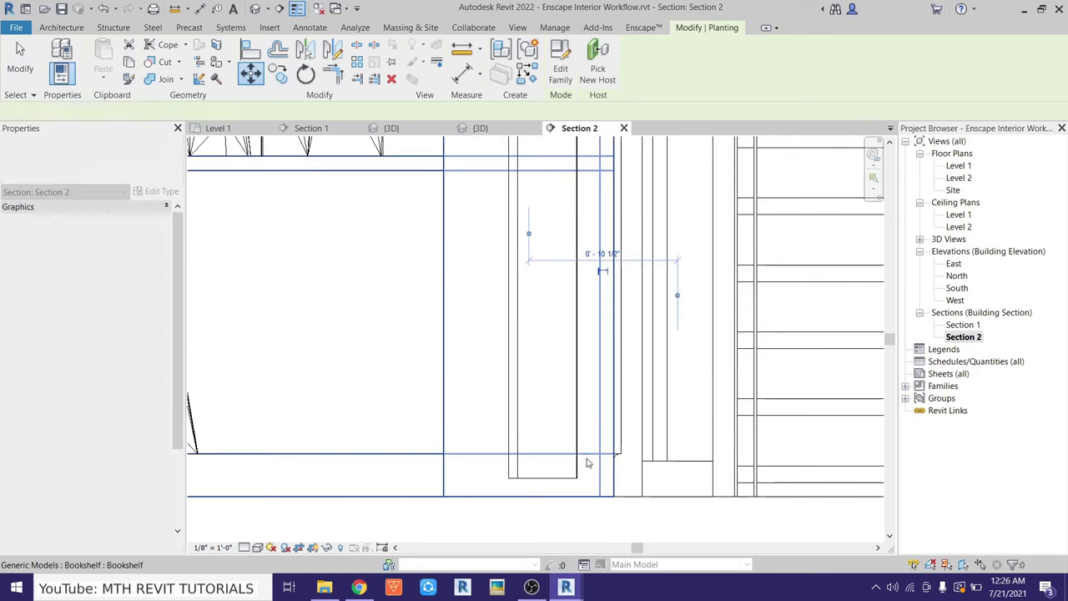
pyautogui.scroll(-3, 498, 424)
pyautogui.scroll(-2, 498, 423)
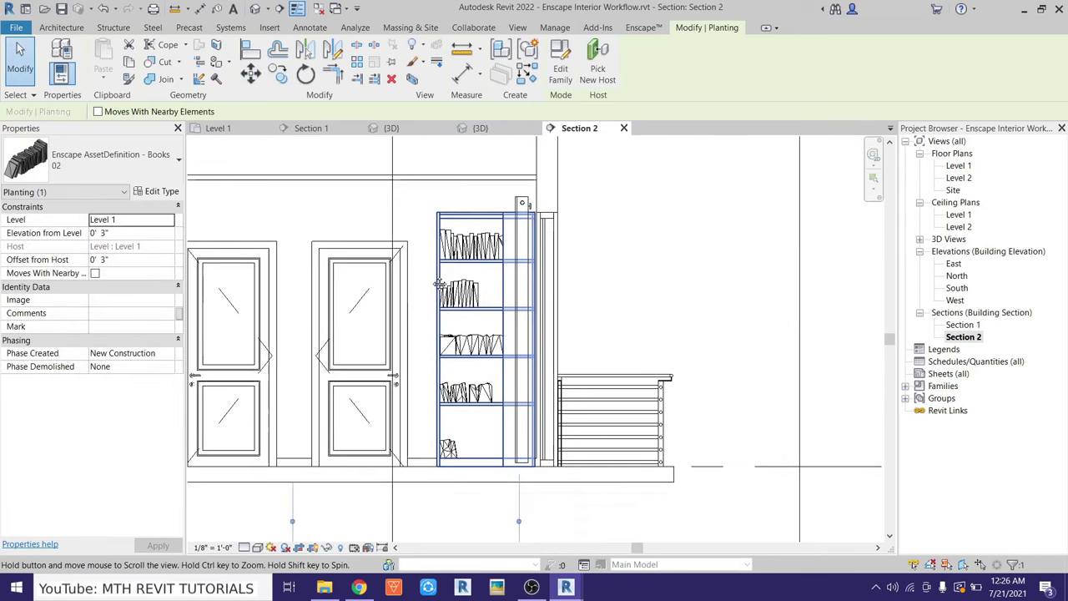
pyautogui.scroll(5, 422, 317)
pyautogui.click(419, 314)
pyautogui.click(251, 75)
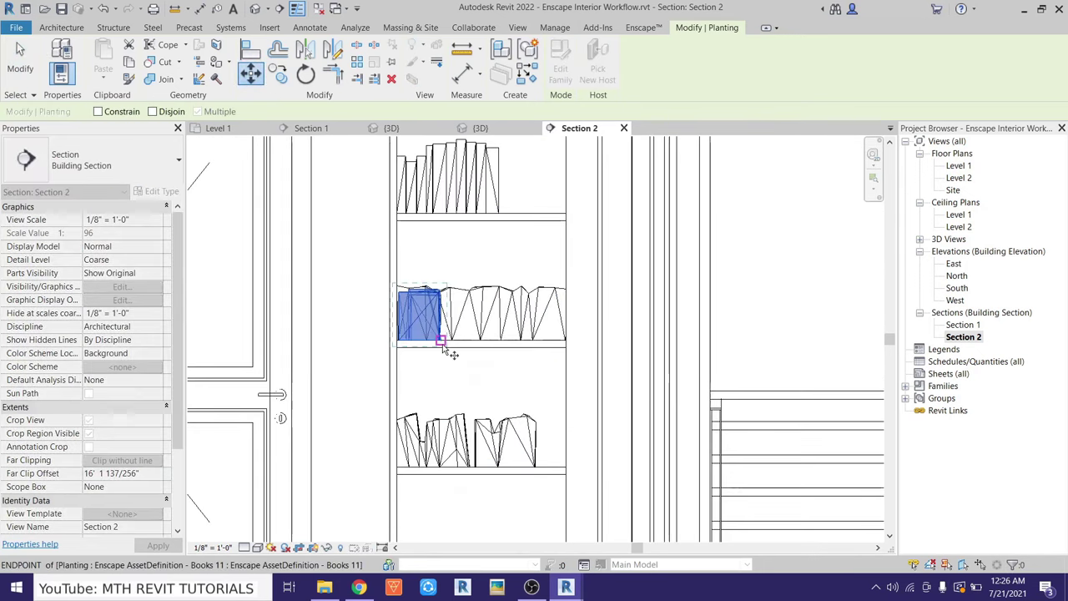
pyautogui.click(598, 342)
# Preview the bookshelf in Enscape using a two-point perspective camera, then return to Revit
pyautogui.press('Escape')
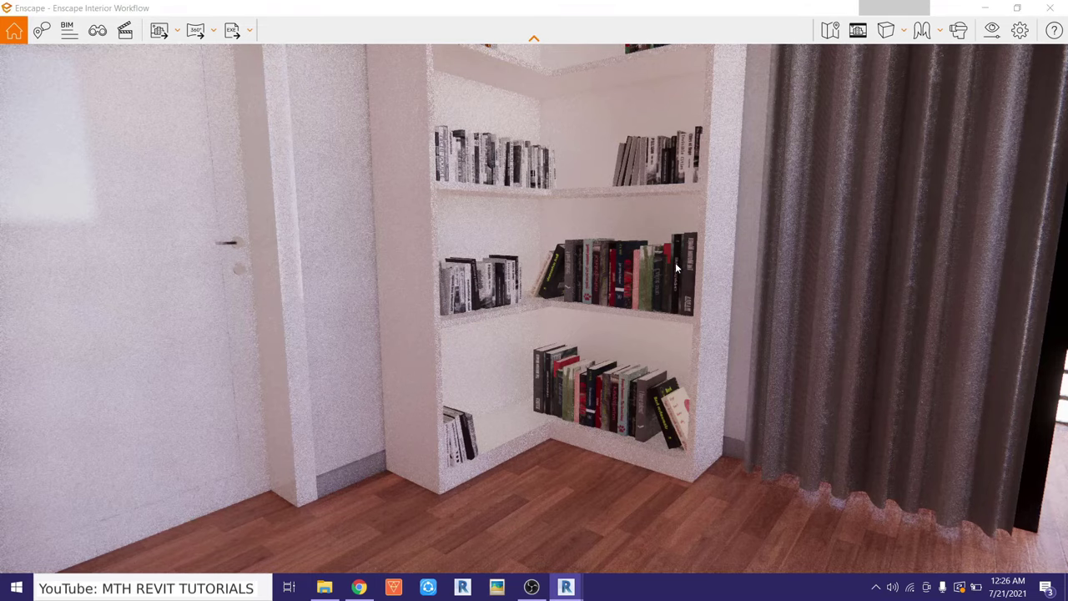
pyautogui.moveTo(676, 266); pyautogui.dragTo(944, 97)
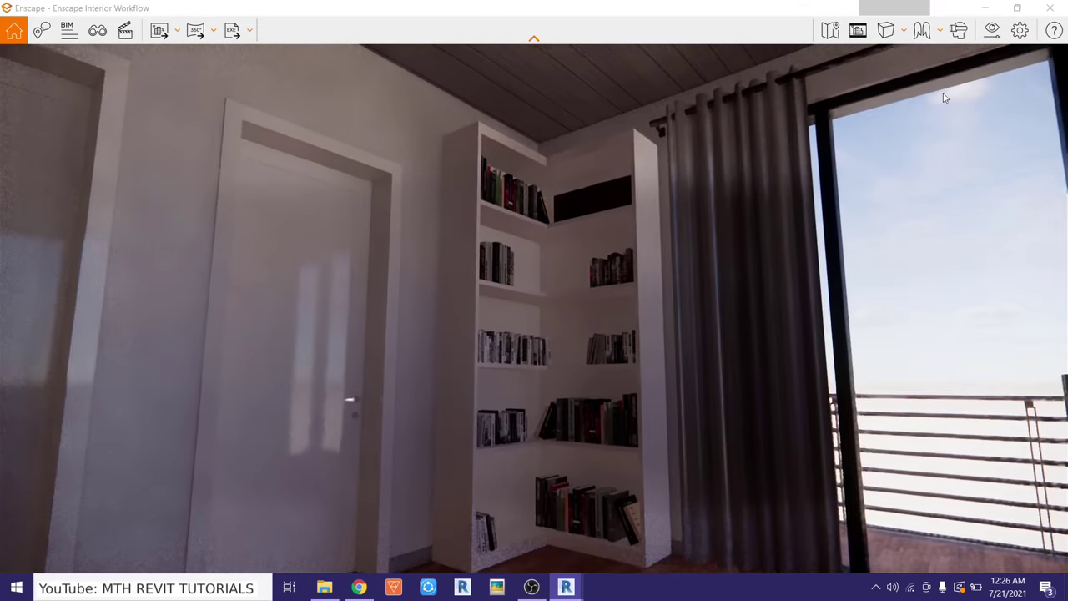
pyautogui.click(903, 30)
pyautogui.click(942, 84)
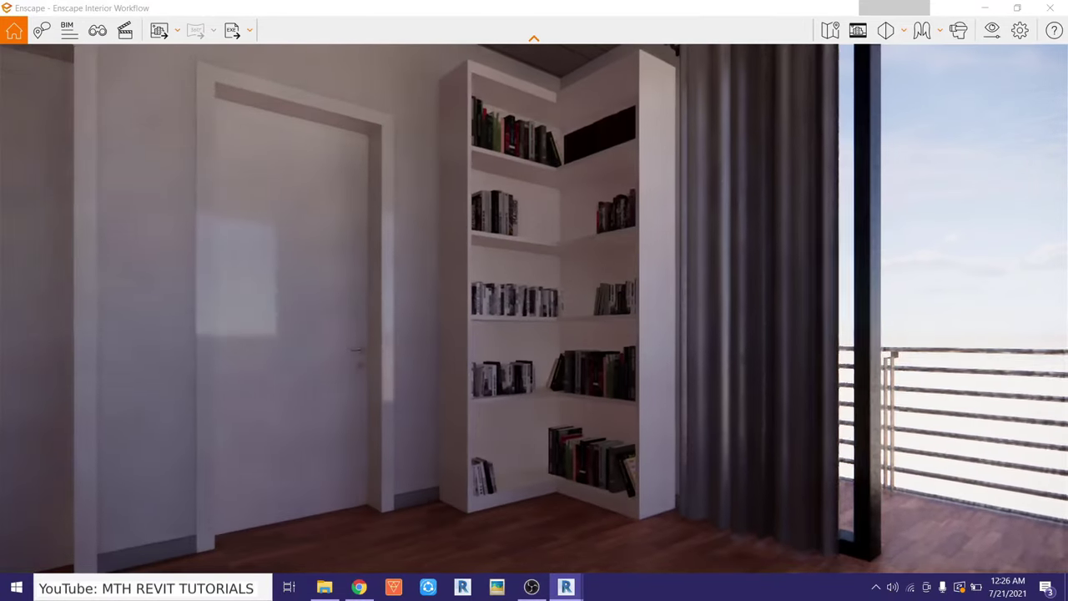
pyautogui.click(976, 10)
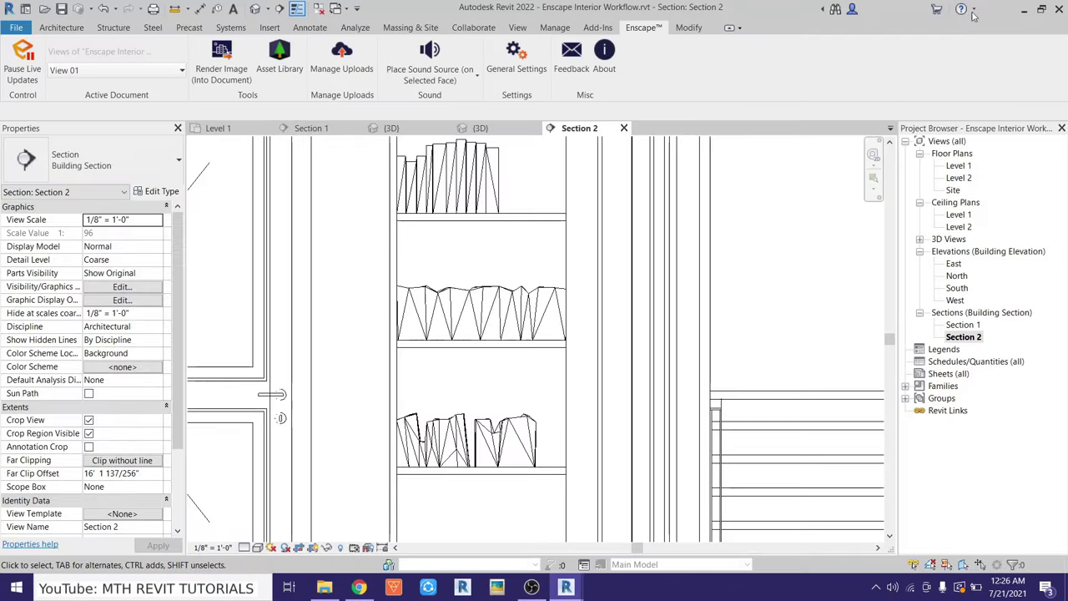
# Pause Enscape live updates and open the Level 1 floor plan
pyautogui.click(9, 52)
pyautogui.doubleClick(957, 165)
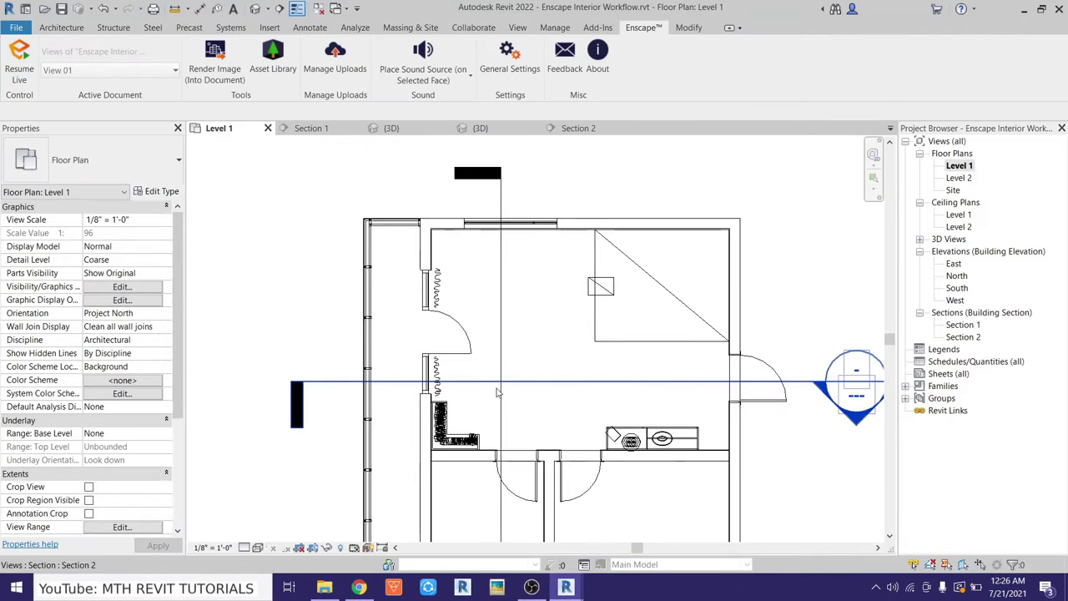
pyautogui.scroll(3, 504, 410)
# Place a Bean Bag Chair component in the Level 1 plan
pyautogui.click(67, 28)
pyautogui.click(163, 62)
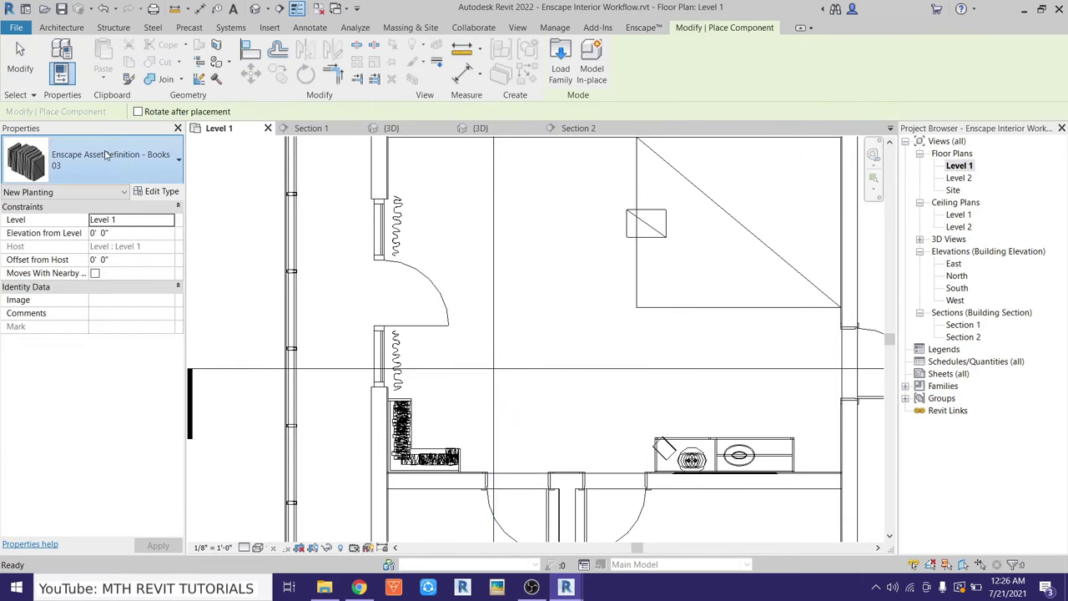
pyautogui.click(106, 156)
pyautogui.write('p')
pyautogui.press('BackSpace')
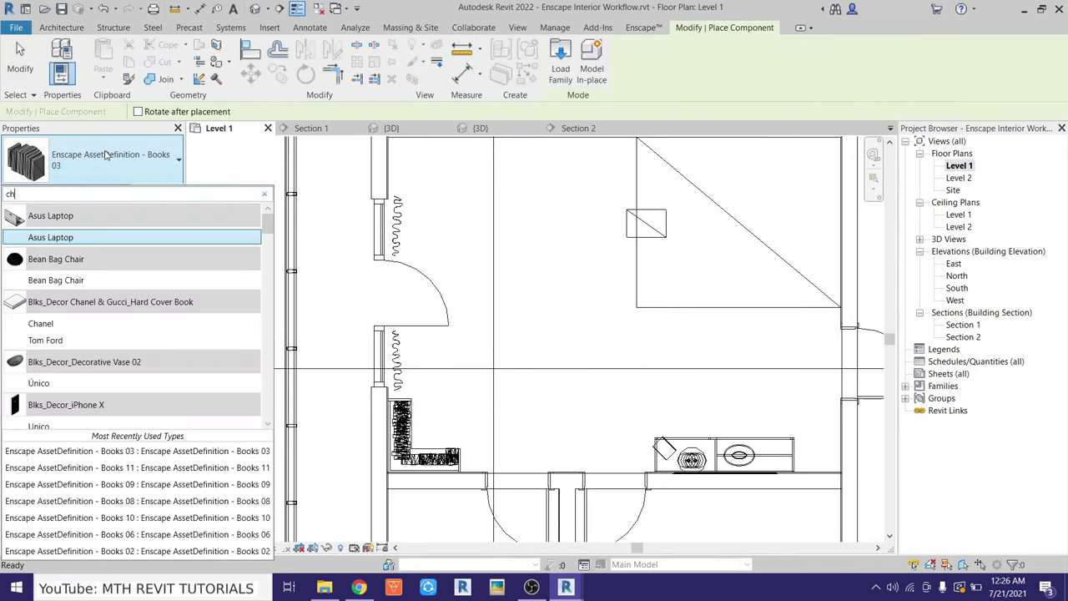
pyautogui.write('air')
pyautogui.click(65, 236)
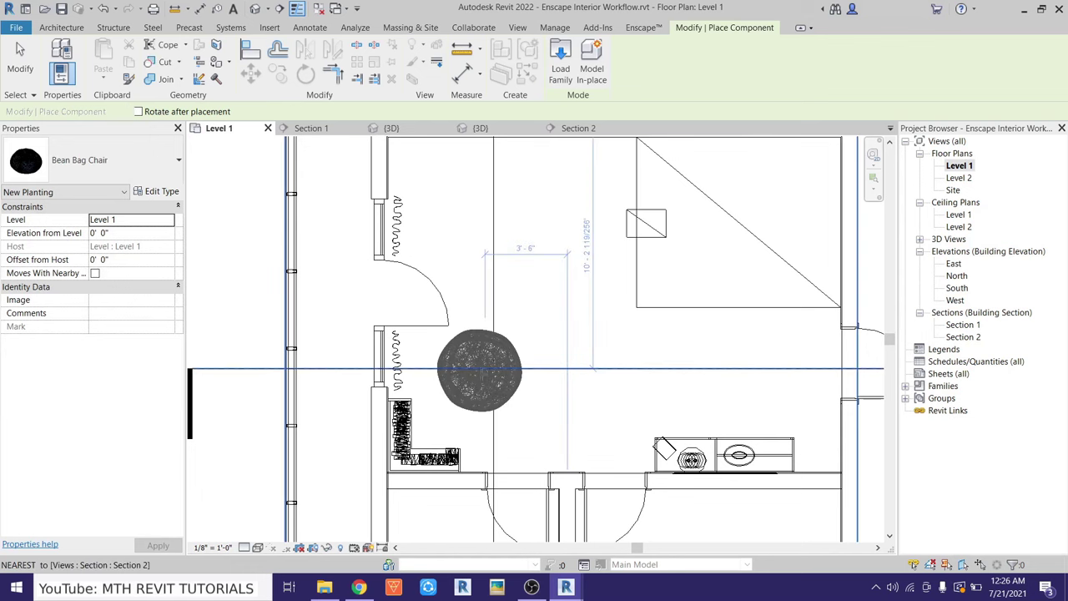
pyautogui.scroll(3, 625, 424)
pyautogui.scroll(-3, 625, 424)
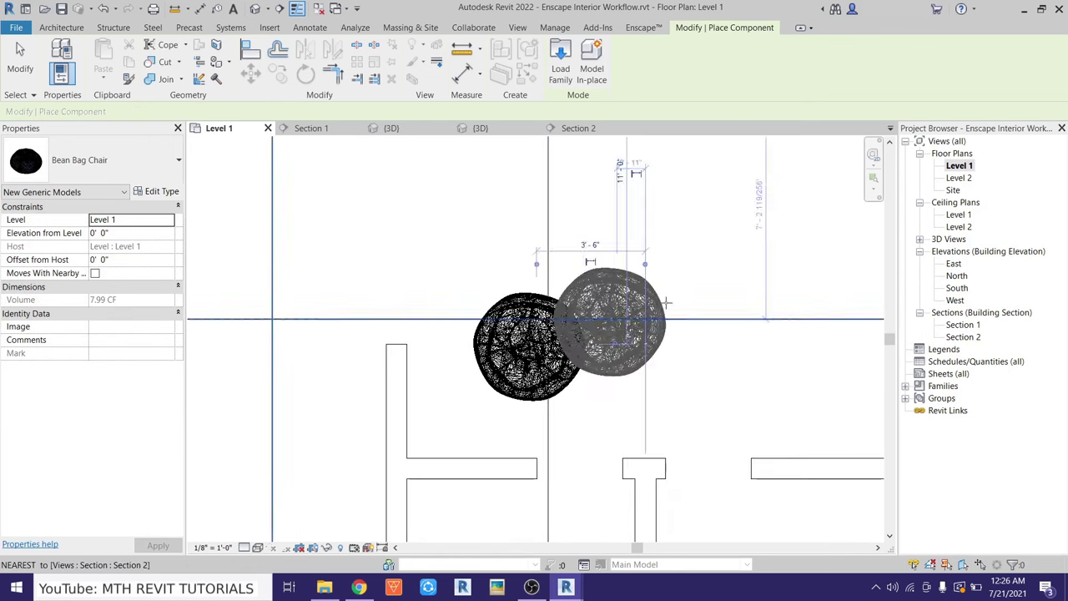
pyautogui.rightClick(679, 279)
pyautogui.press('Escape')
pyautogui.press('Escape')
pyautogui.press('Escape')
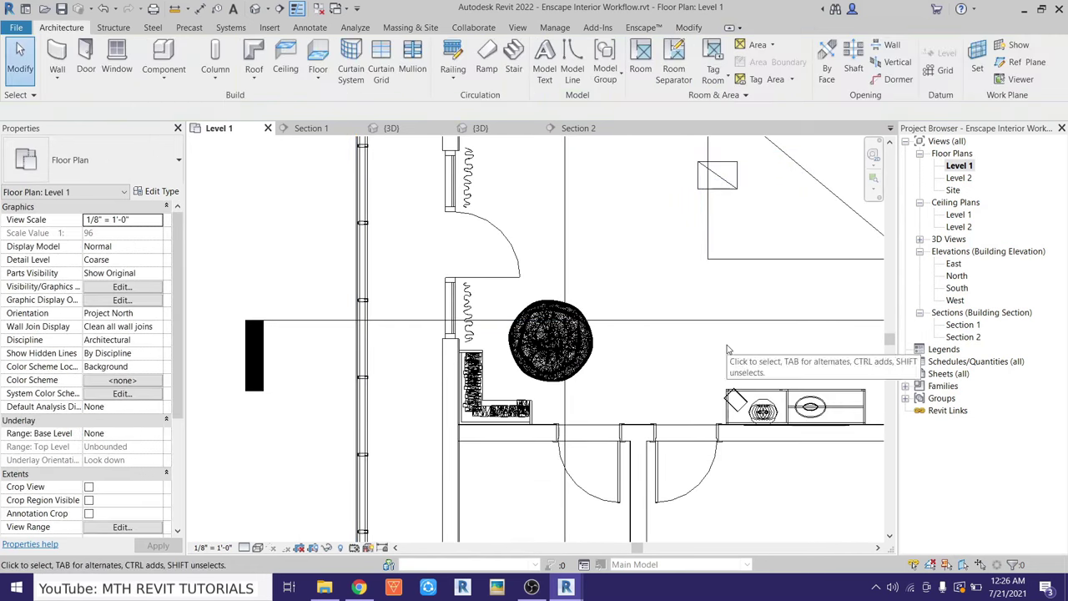
# Drag the bean bag chair beside the corner bookshelf and deselect it
pyautogui.moveTo(614, 289); pyautogui.dragTo(606, 400, button='middle')
pyautogui.scroll(2, 607, 399)
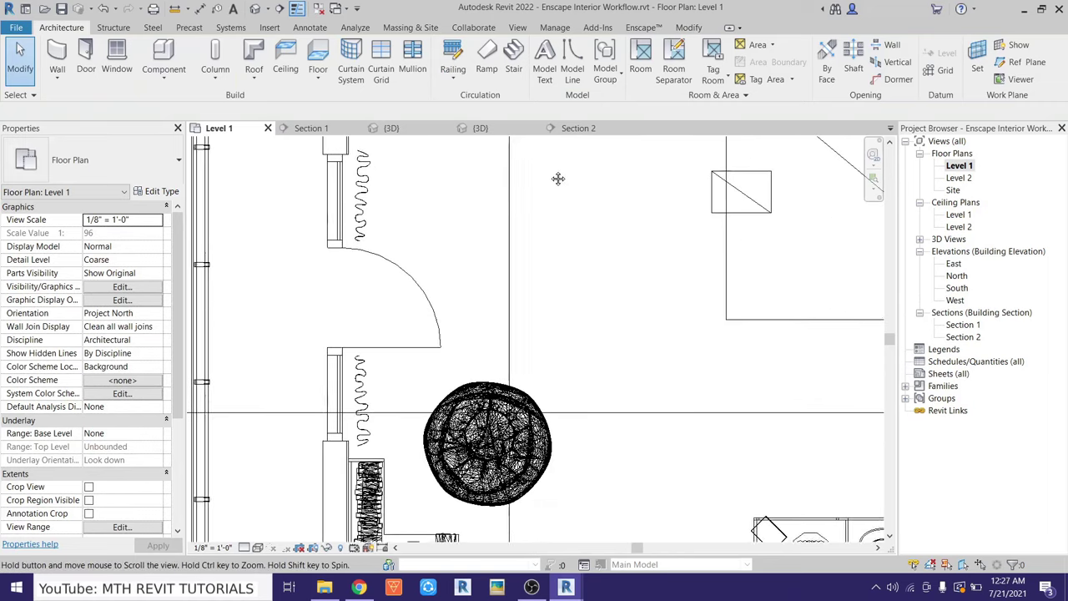
pyautogui.moveTo(652, 488); pyautogui.dragTo(587, 436, button='middle')
pyautogui.scroll(2, 588, 436)
pyautogui.moveTo(386, 374); pyautogui.dragTo(431, 396)
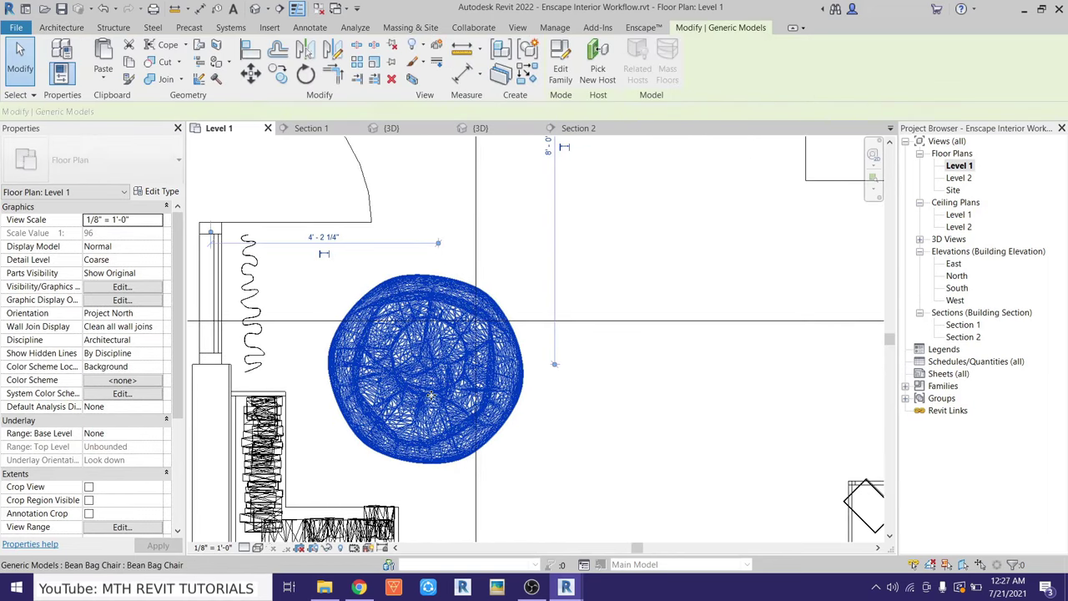
pyautogui.click(612, 432)
pyautogui.scroll(-2, 506, 397)
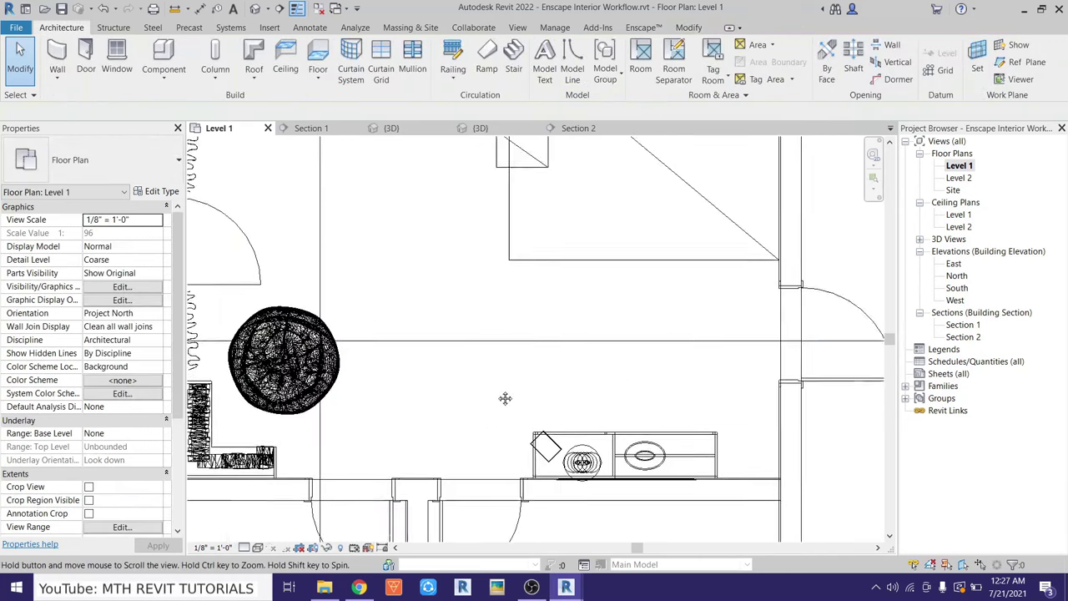
pyautogui.moveTo(506, 398); pyautogui.dragTo(584, 534, button='middle')
# Place a Blks_Furn_Ikea_Lisabo Writing Desk against the upper wall and select it
pyautogui.click(169, 59)
pyautogui.click(94, 171)
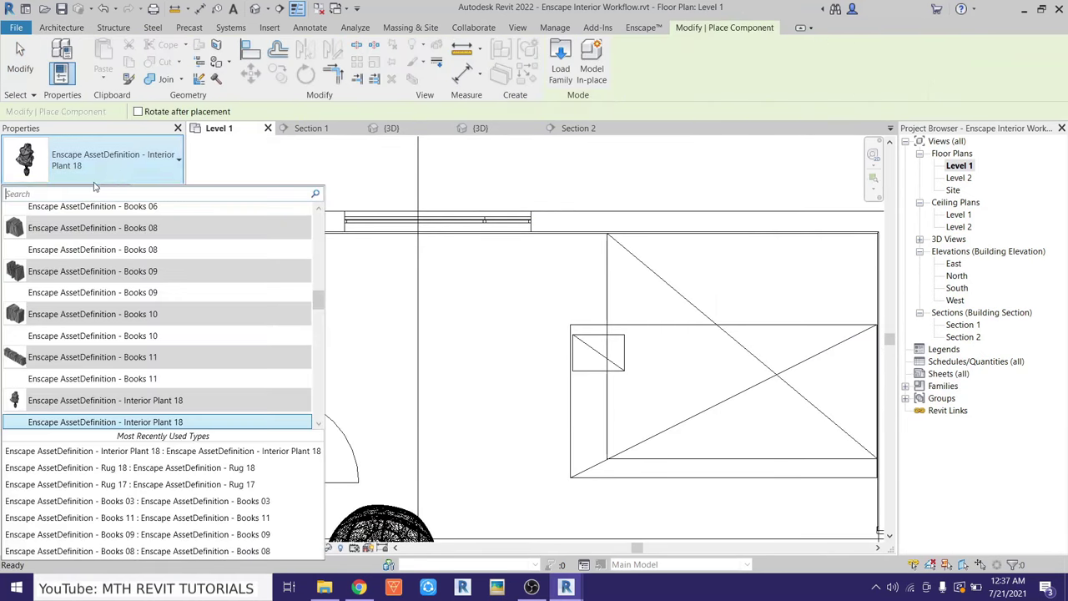
pyautogui.write('table')
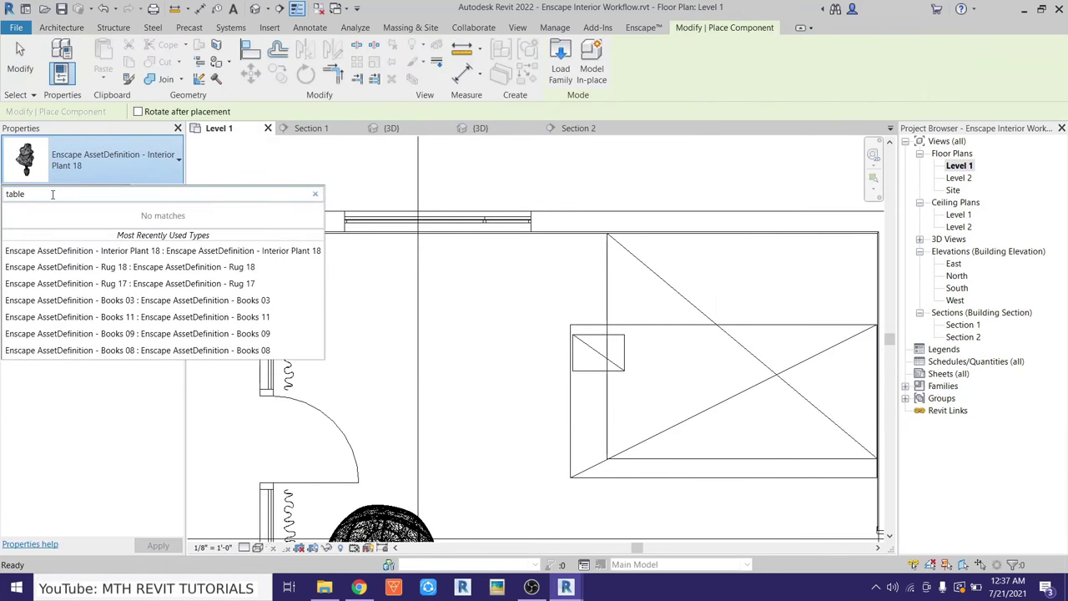
pyautogui.write('blk')
pyautogui.scroll(-2, 95, 357)
pyautogui.scroll(-3, 94, 357)
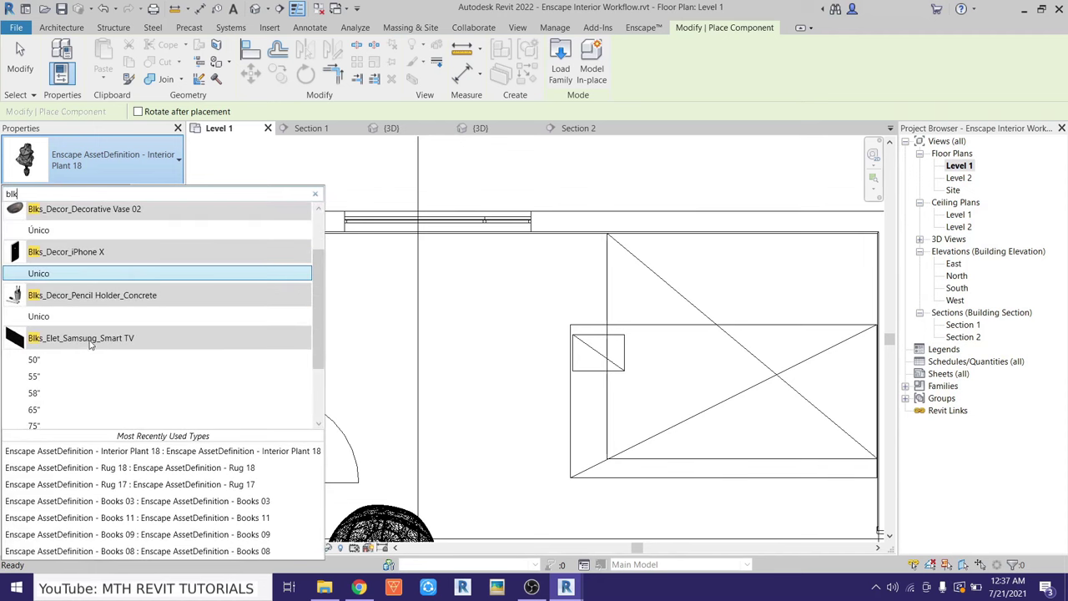
pyautogui.click(60, 387)
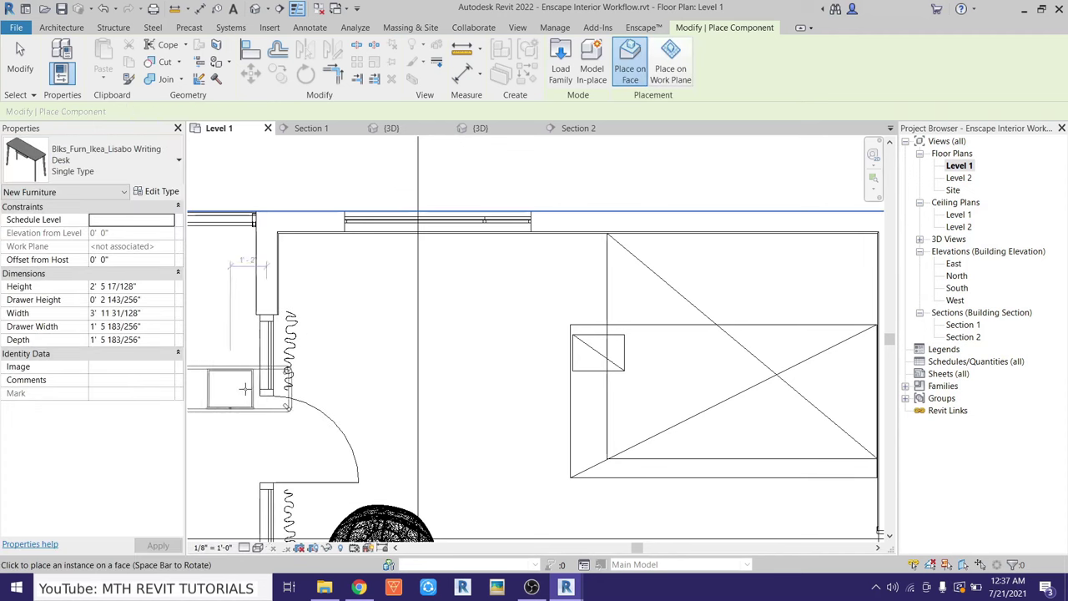
pyautogui.click(432, 259)
pyautogui.rightClick(423, 343)
pyautogui.click(443, 350)
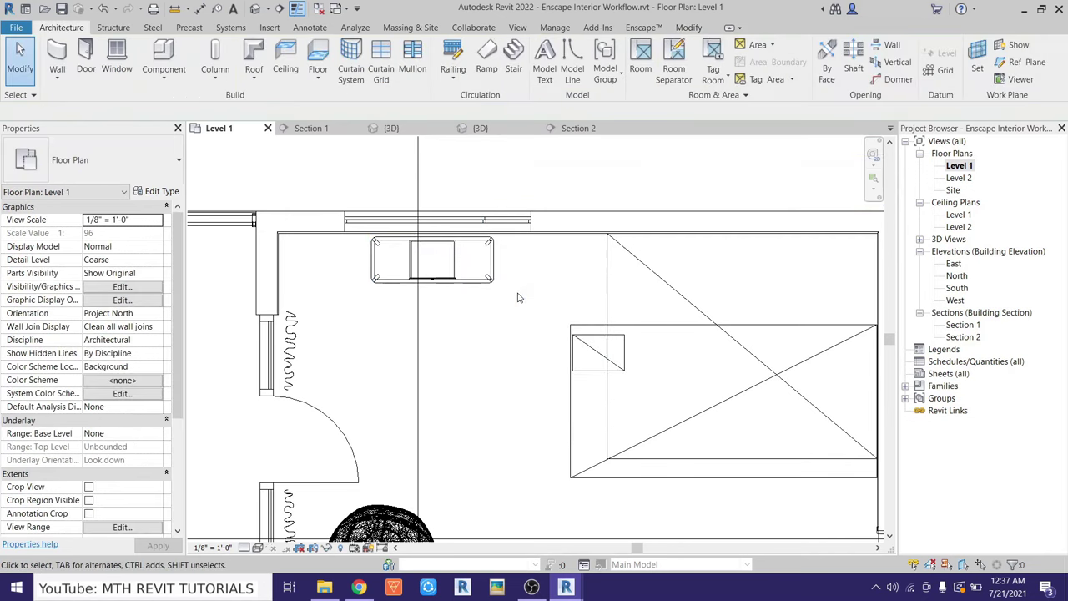
pyautogui.scroll(2, 415, 263)
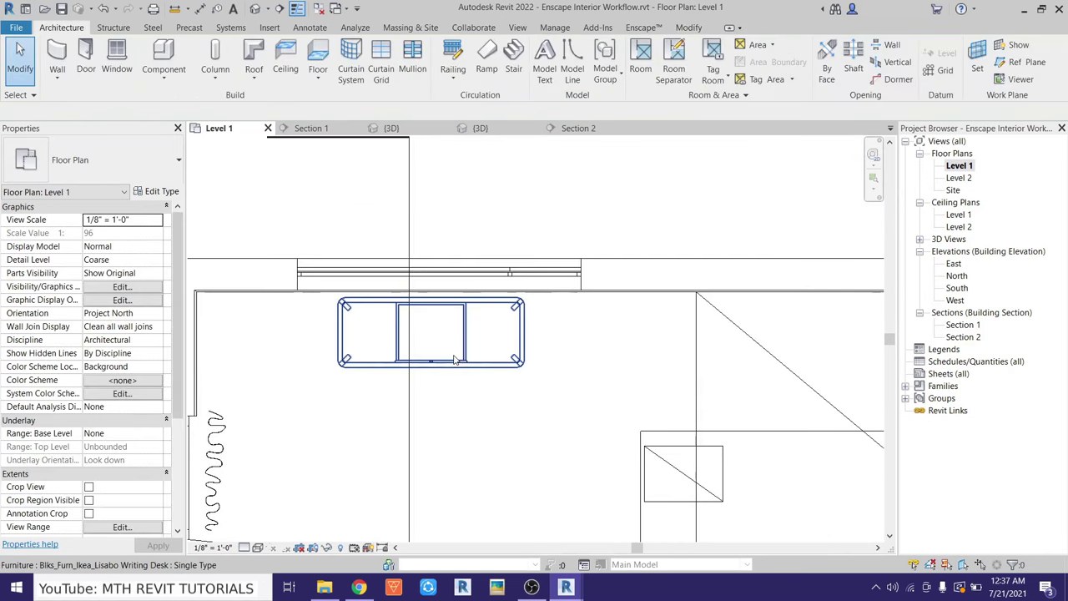
pyautogui.click(431, 333)
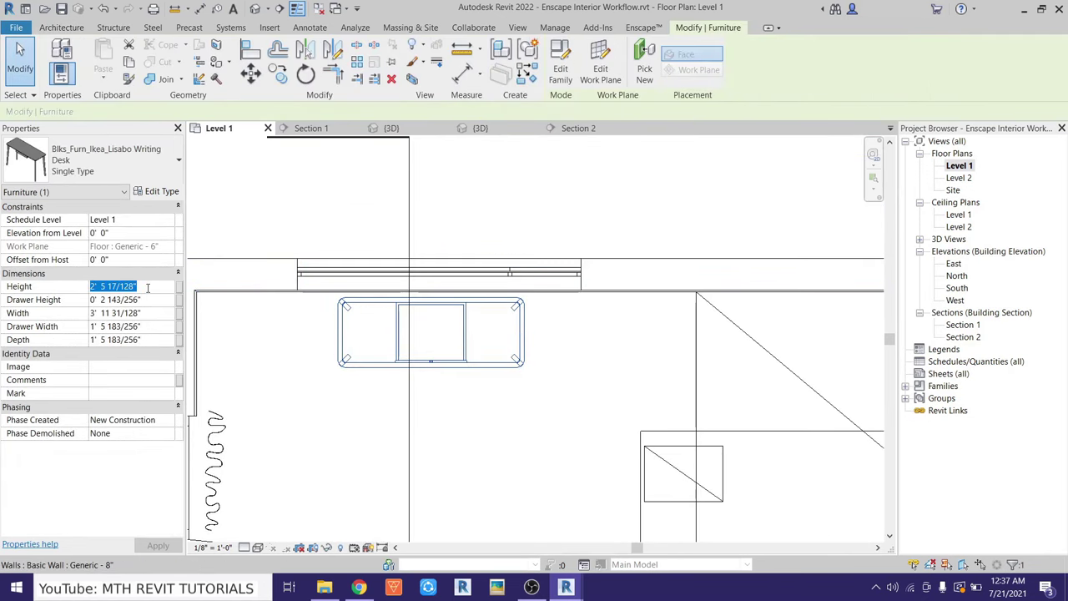
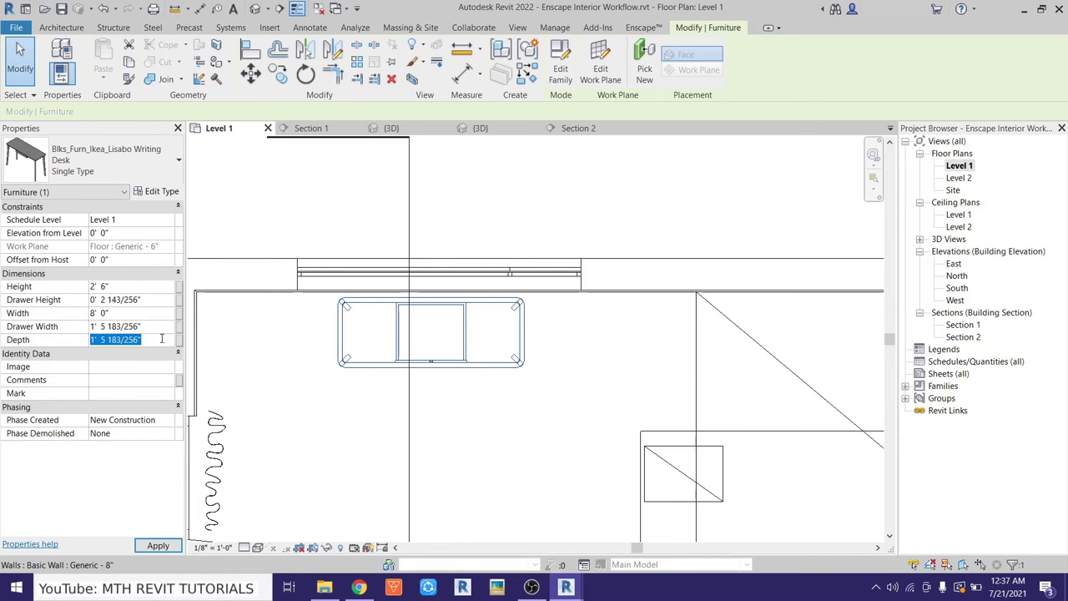
# Set the desk depth to 3' 0" and move the desk flush against the wall
pyautogui.press('Return')
pyautogui.moveTo(458, 309); pyautogui.dragTo(466, 339)
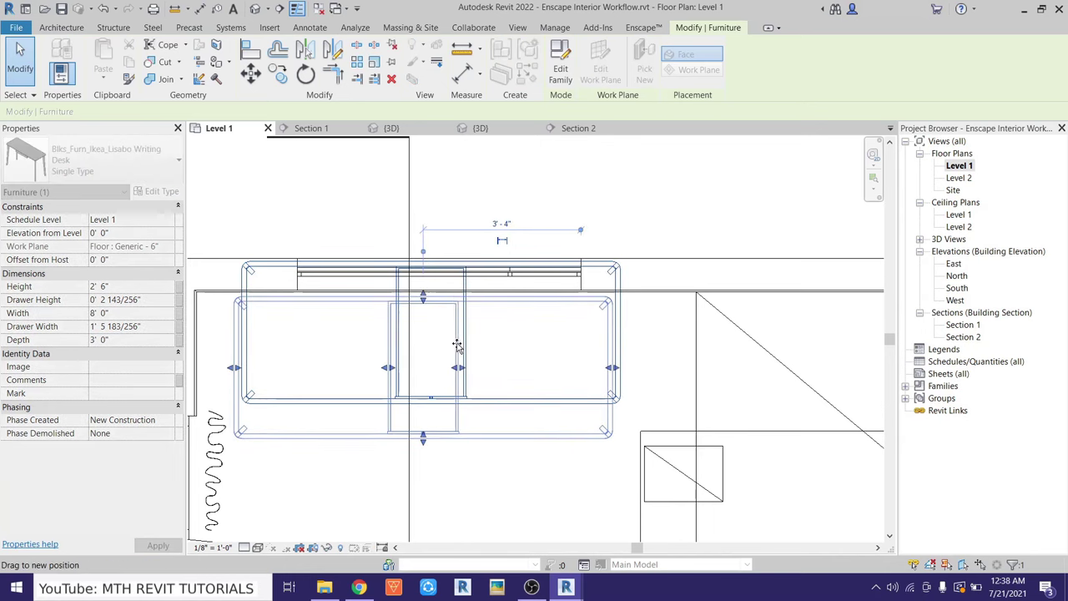
pyautogui.press('m')
pyautogui.press('v')
pyautogui.scroll(3, 288, 317)
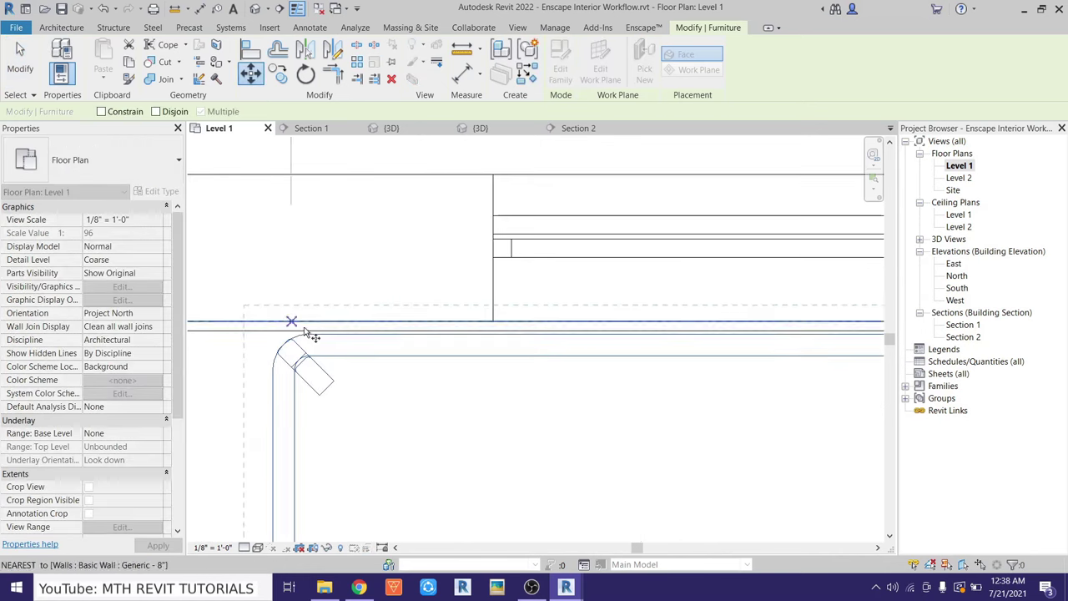
pyautogui.click(288, 317)
pyautogui.scroll(-2, 374, 338)
pyautogui.click(312, 265)
pyautogui.scroll(-2, 312, 265)
pyautogui.click(587, 218)
# Centre the plan on the desk and shift the desk slightly to the right
pyautogui.moveTo(564, 350); pyautogui.dragTo(633, 362, button='middle')
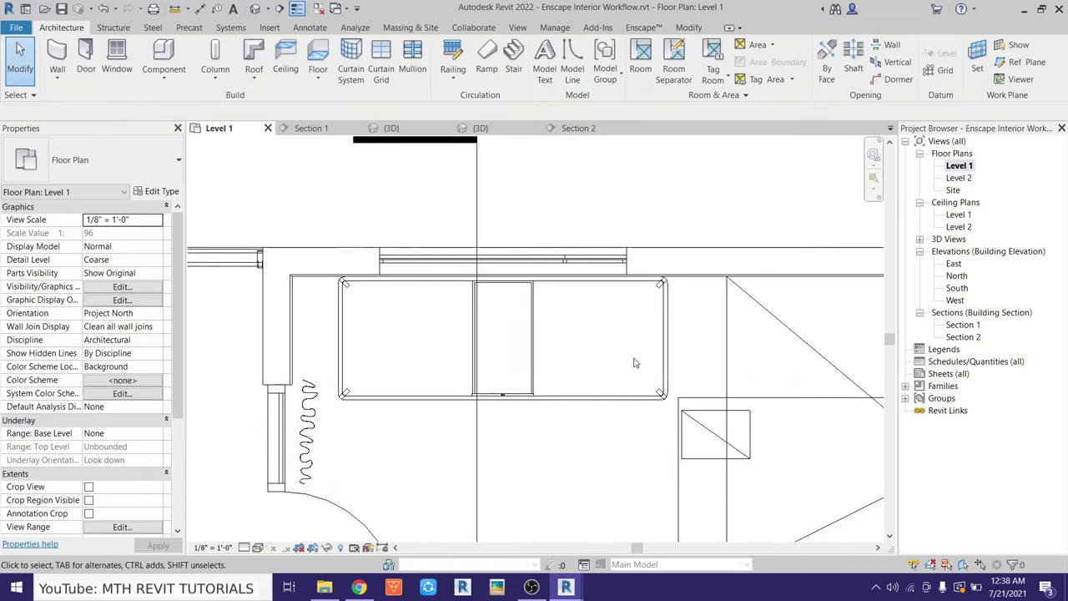
pyautogui.click(651, 330)
pyautogui.press('Escape')
pyautogui.scroll(-1, 477, 362)
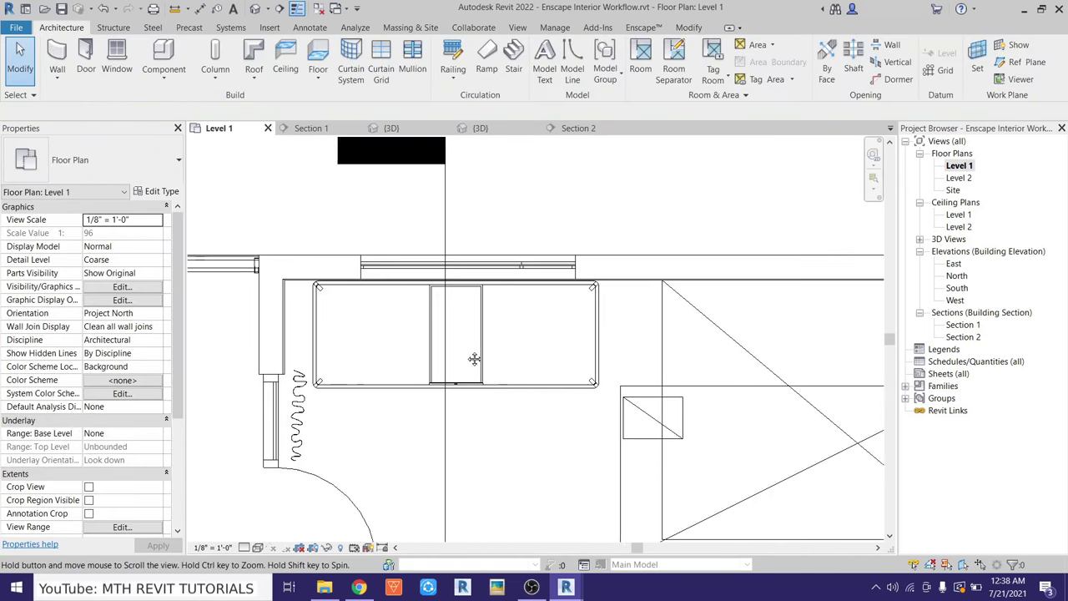
pyautogui.moveTo(599, 325); pyautogui.dragTo(605, 325)
pyautogui.press('Escape')
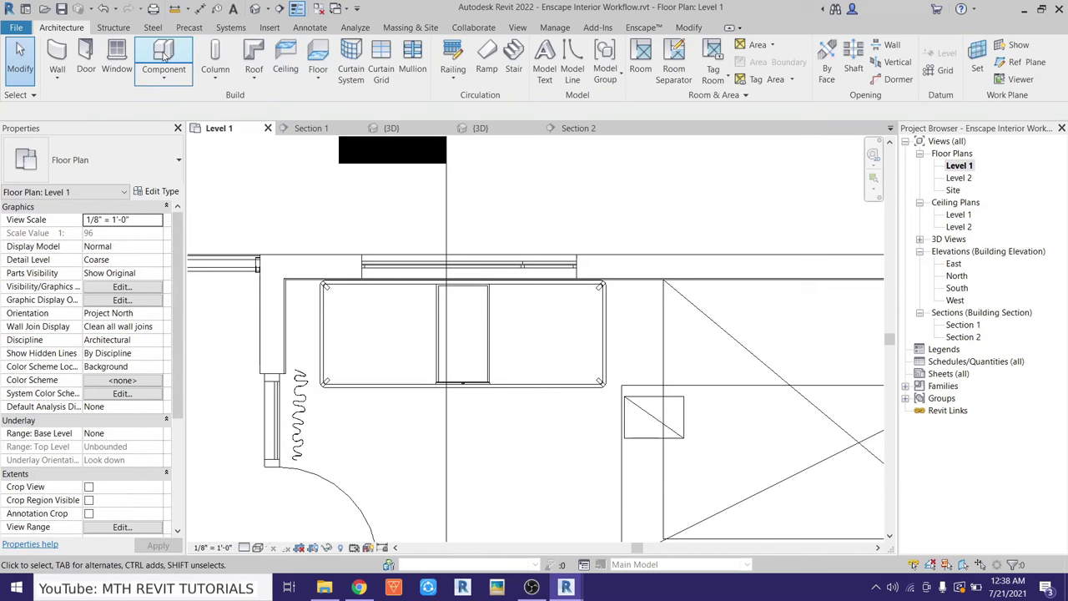
# Place an Asus Laptop component on the desk
pyautogui.click(164, 57)
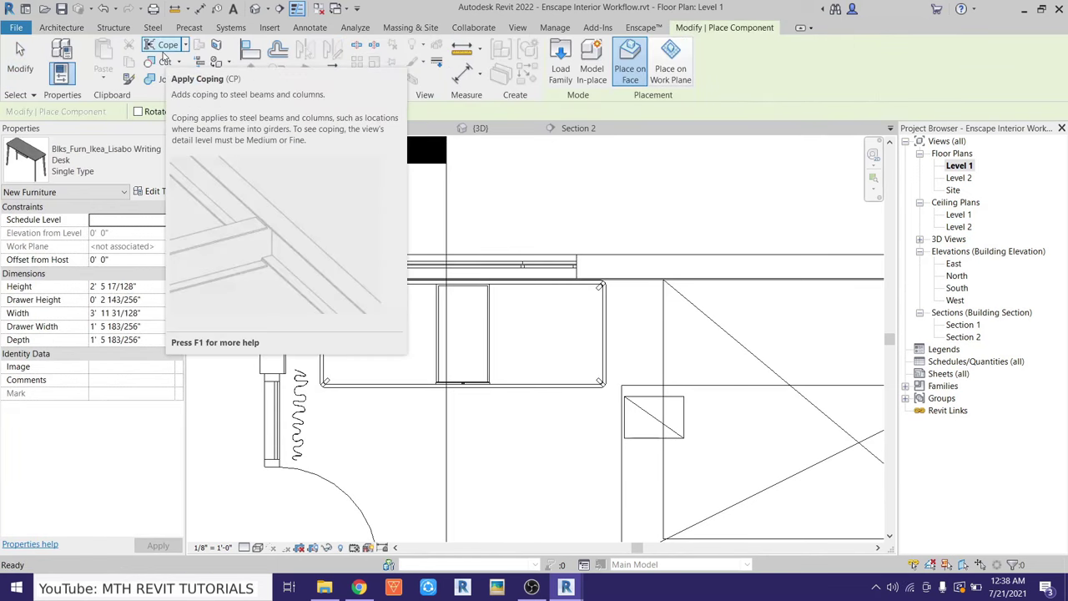
pyautogui.scroll(3, 500, 333)
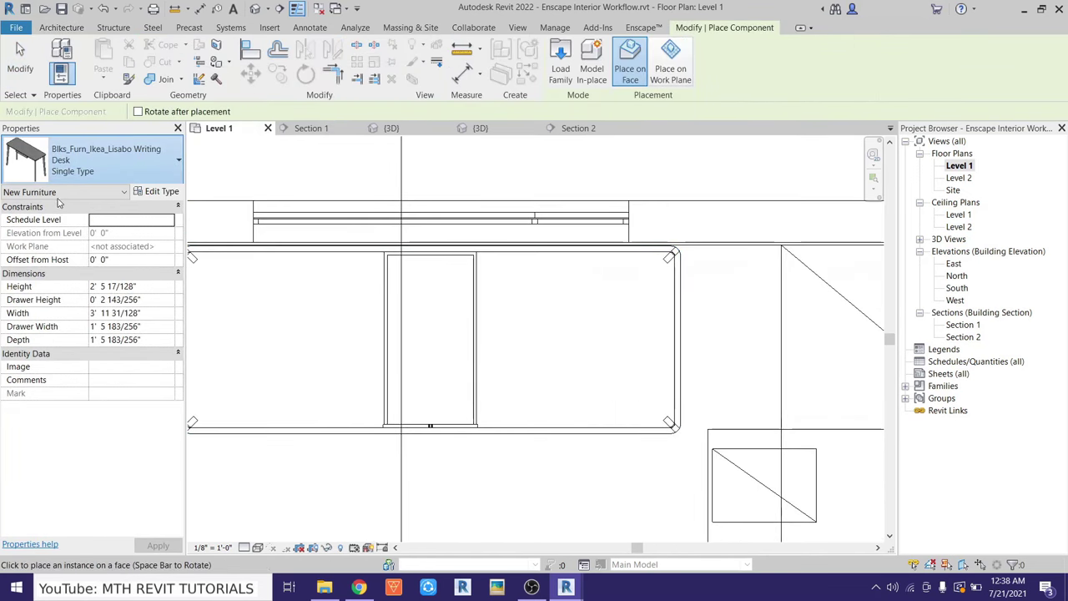
pyautogui.click(100, 160)
pyautogui.write('lapt')
pyautogui.click(50, 236)
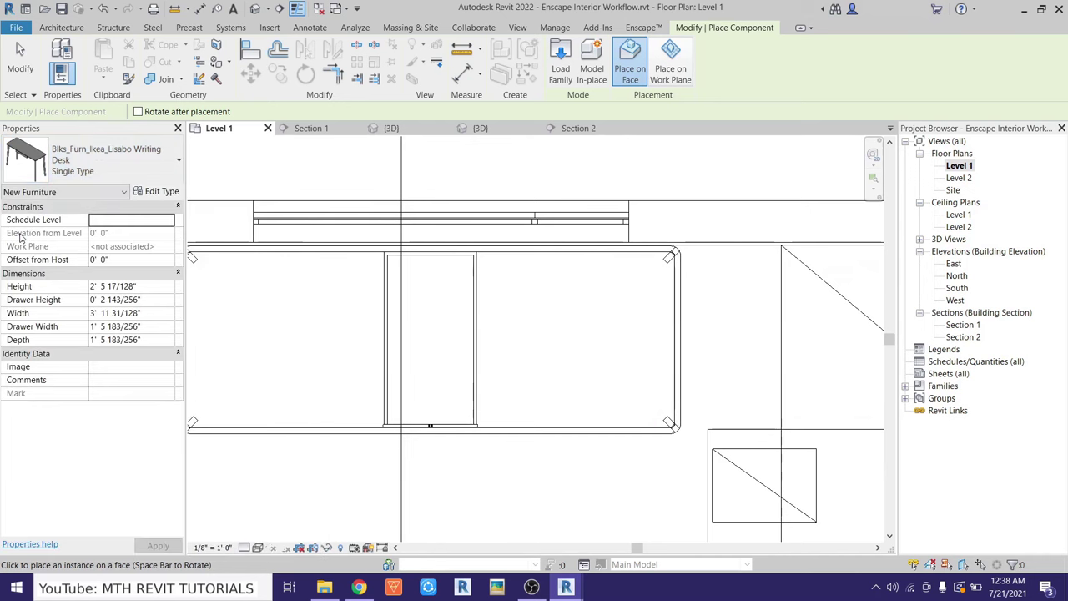
pyautogui.click(613, 315)
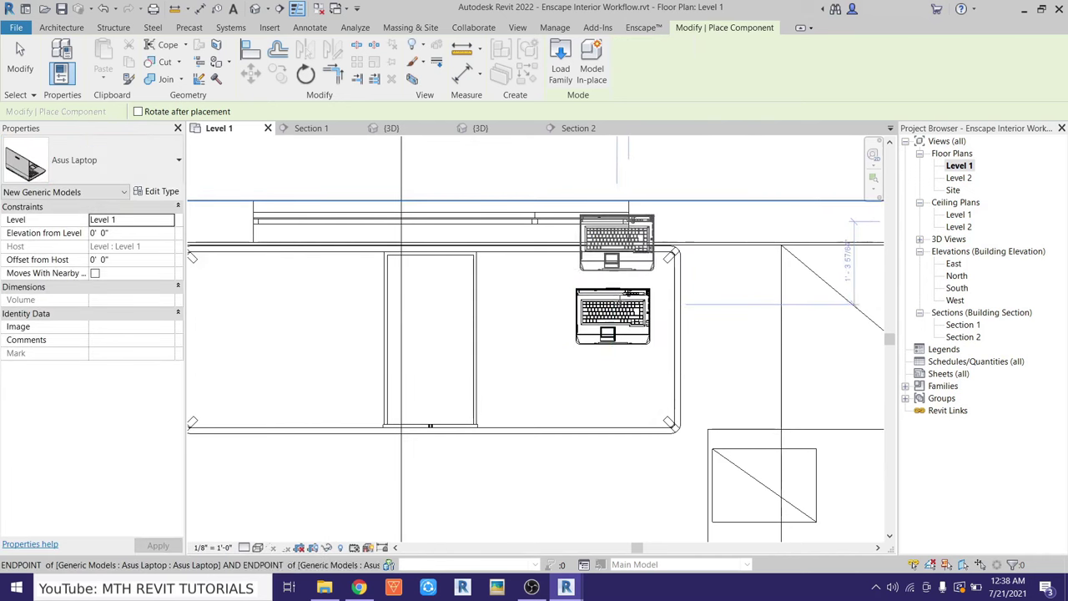
pyautogui.press('Escape')
pyautogui.press('Escape')
# Edit the Asus Laptop family and load it back into the project, overwriting the existing version
pyautogui.click(614, 316)
pyautogui.click(569, 75)
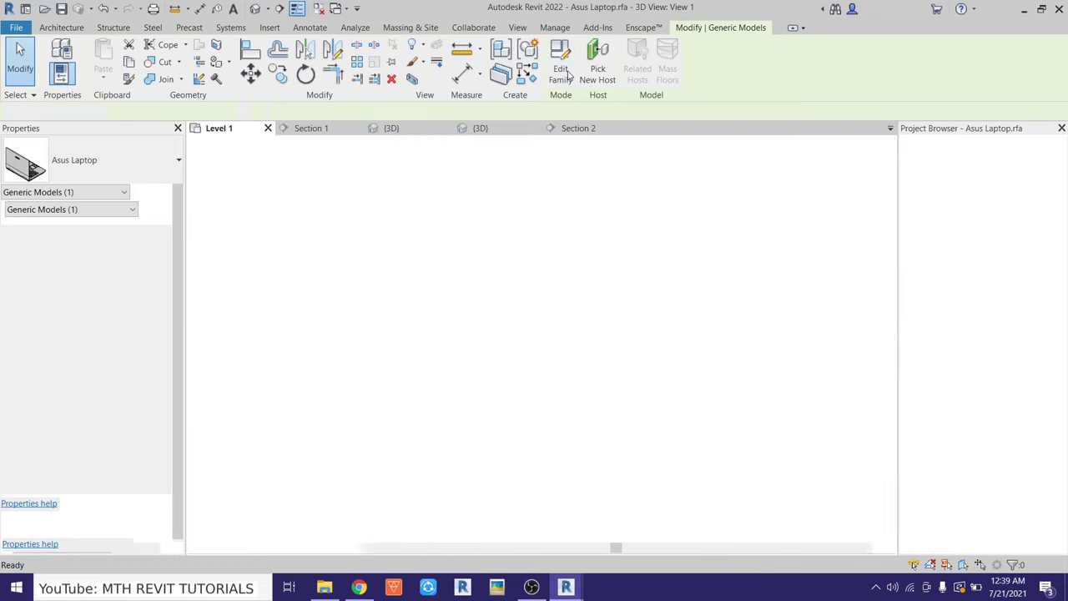
pyautogui.click(507, 312)
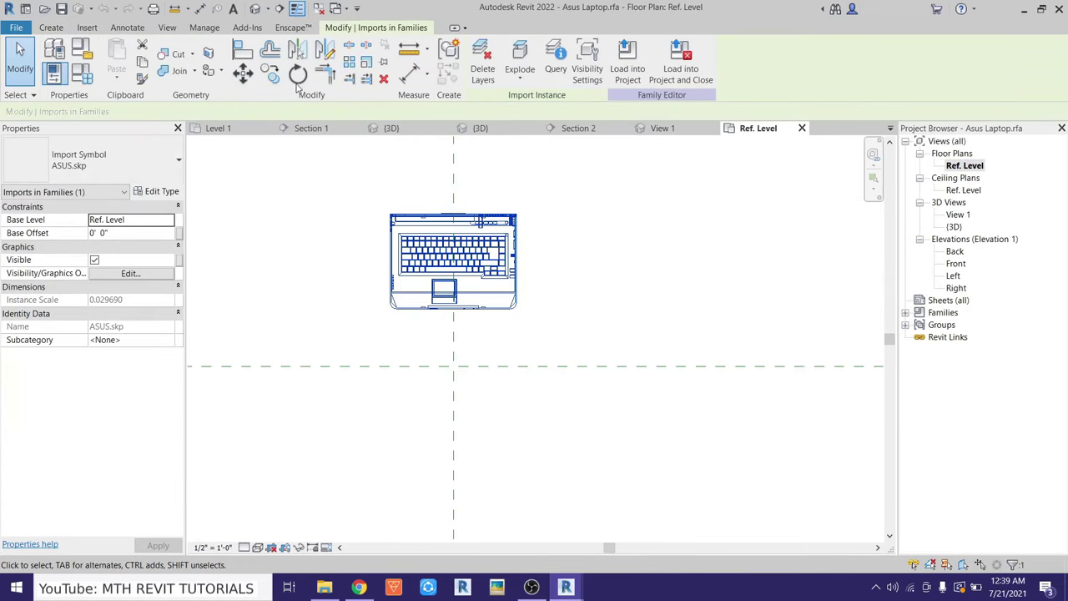
pyautogui.press('Escape')
pyautogui.press('Escape')
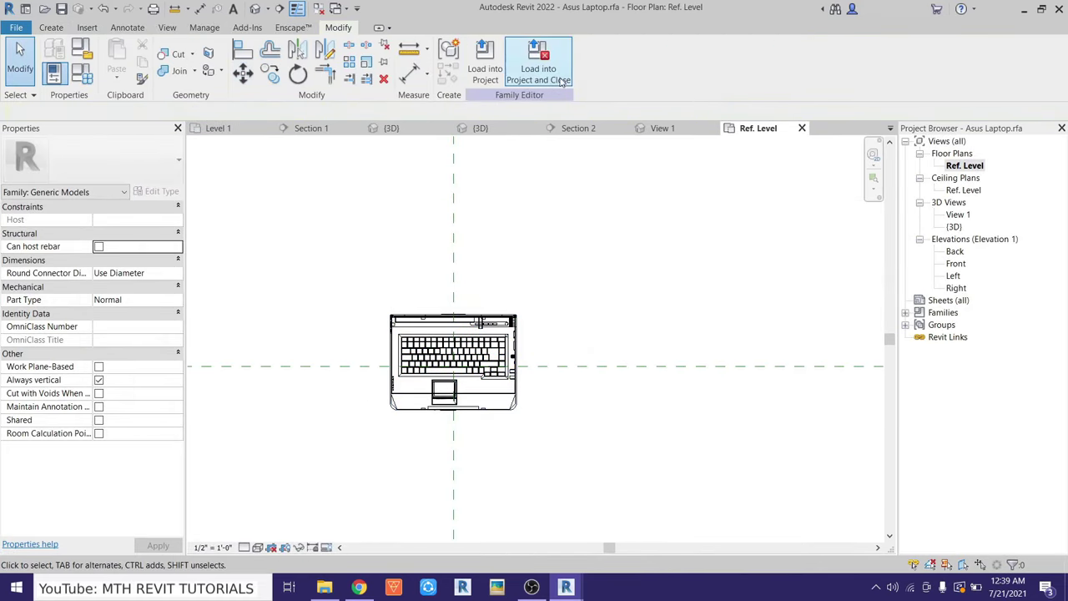
pyautogui.click(499, 72)
pyautogui.click(498, 396)
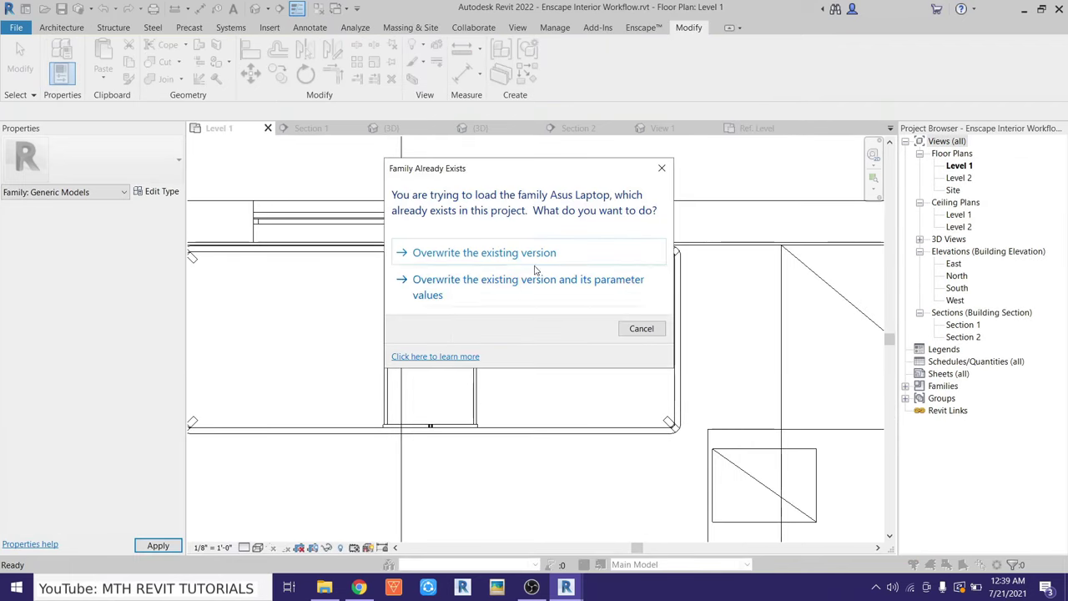
pyautogui.click(501, 216)
pyautogui.press('Escape')
# Rotate the laptop with RO so it sits at an angle on the desk
pyautogui.scroll(2, 608, 365)
pyautogui.click(619, 267)
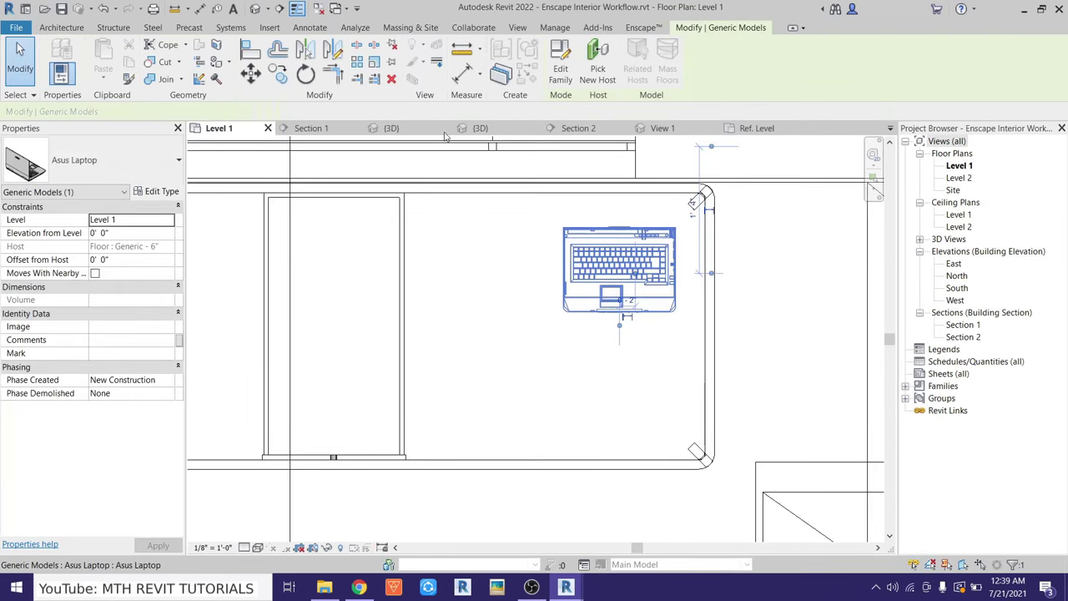
pyautogui.press('r')
pyautogui.press('o')
pyautogui.click(703, 214)
pyautogui.press('r')
pyautogui.press('o')
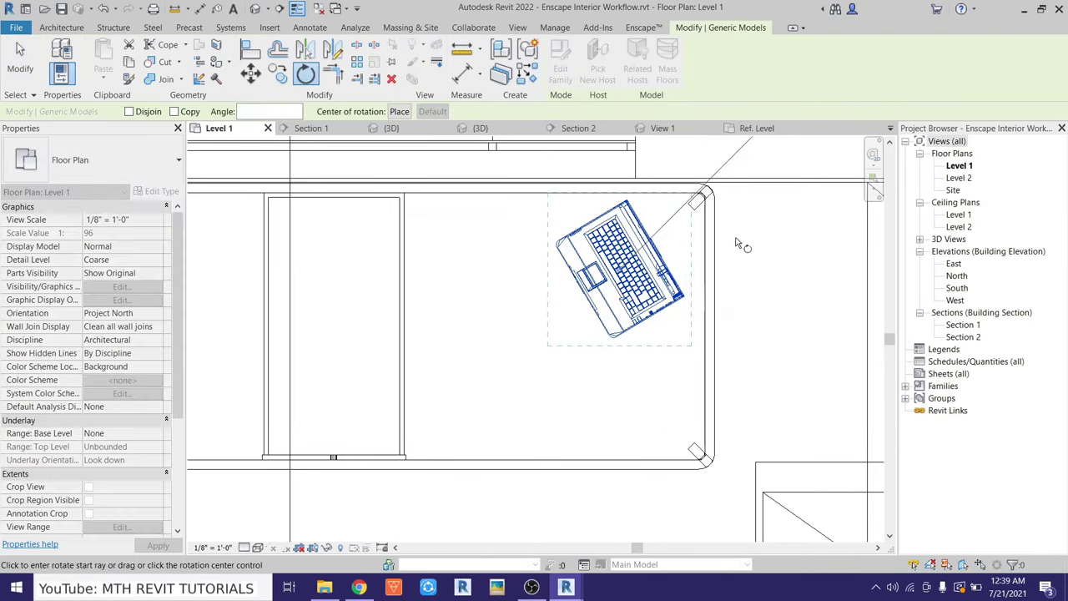
pyautogui.click(664, 200)
pyautogui.click(651, 253)
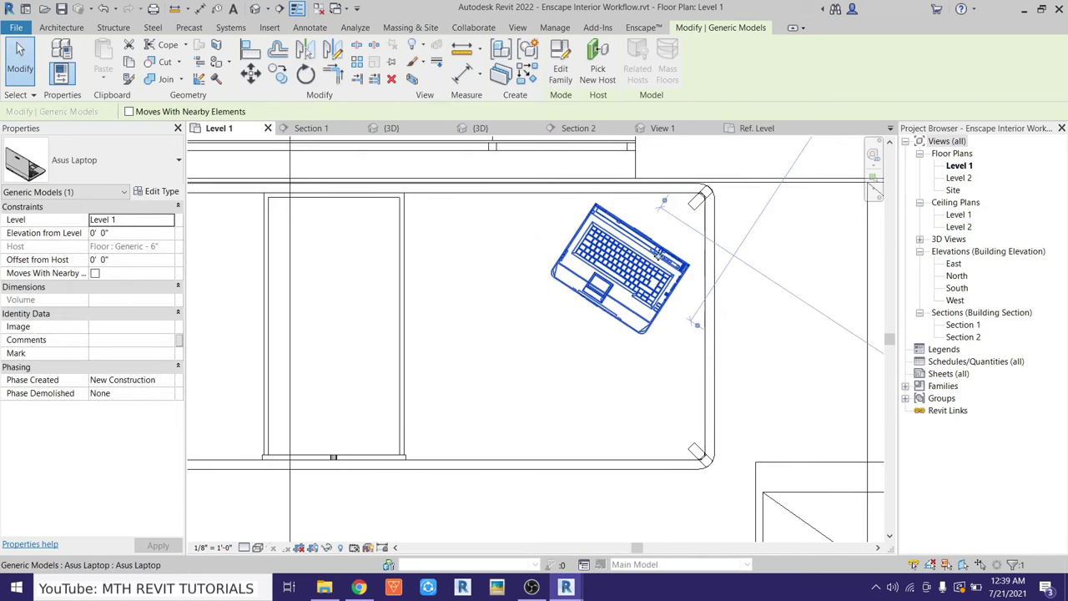
pyautogui.press('Escape')
pyautogui.scroll(-2, 332, 188)
pyautogui.scroll(2, 332, 187)
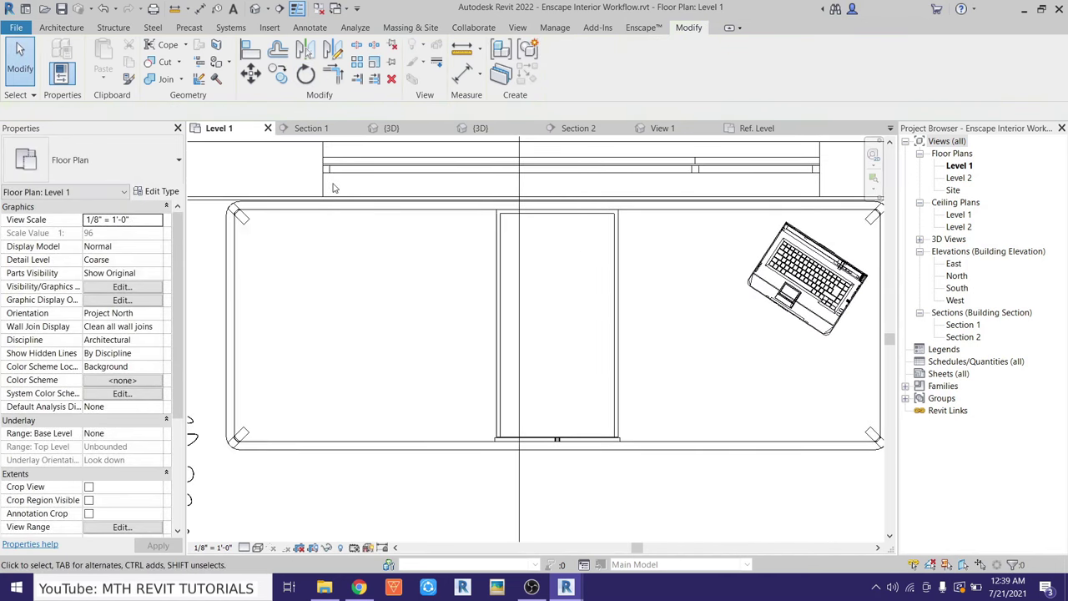
# Place a Cutting Mat component, found by searching 'mat', on the left end of the desk
pyautogui.press('c')
pyautogui.press('m')
pyautogui.click(116, 165)
pyautogui.write('mat')
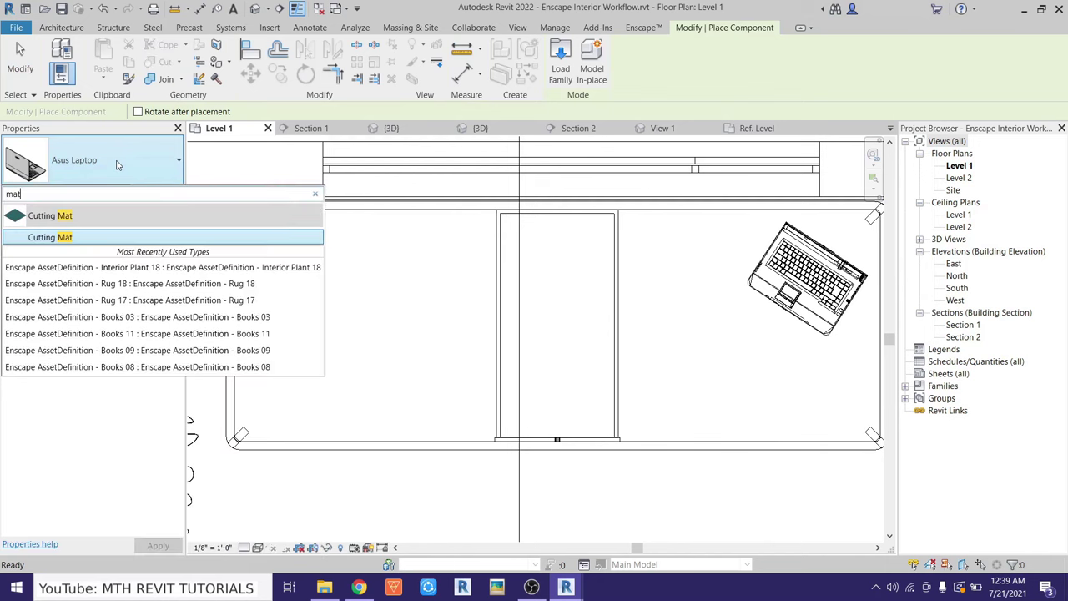
pyautogui.click(73, 238)
pyautogui.scroll(-1, 405, 317)
pyautogui.scroll(-1, 405, 317)
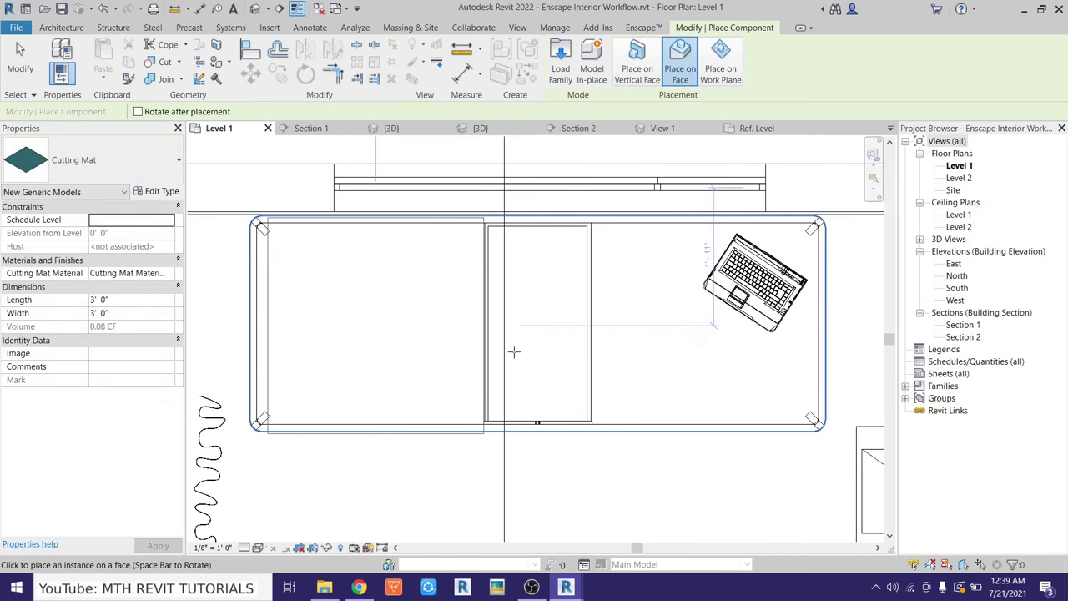
pyautogui.scroll(1, 514, 351)
pyautogui.rightClick(458, 286)
pyautogui.click(471, 293)
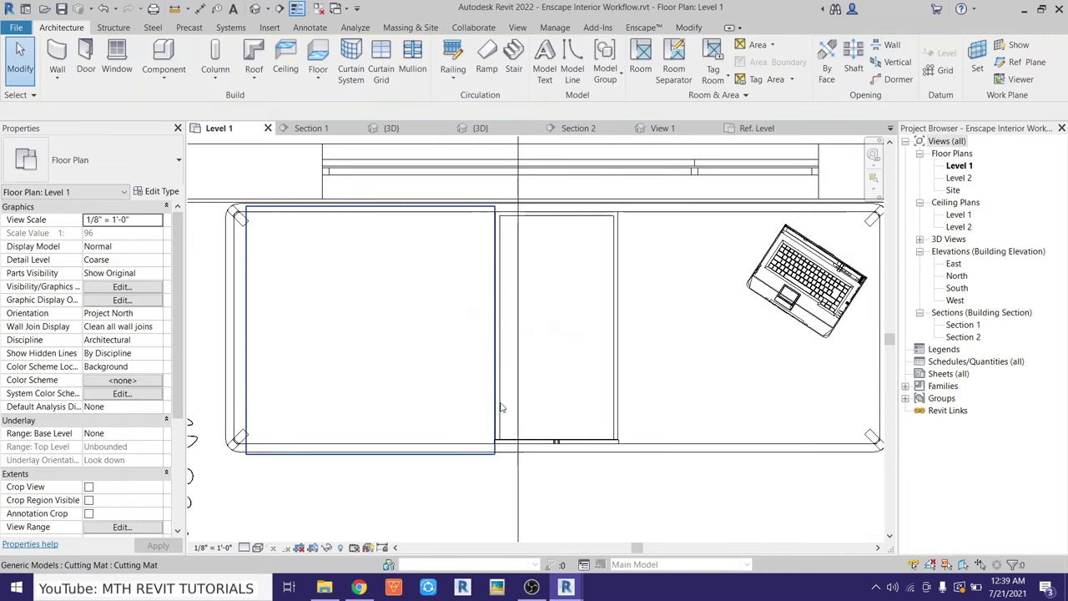
pyautogui.scroll(1, 500, 407)
pyautogui.scroll(2, 433, 386)
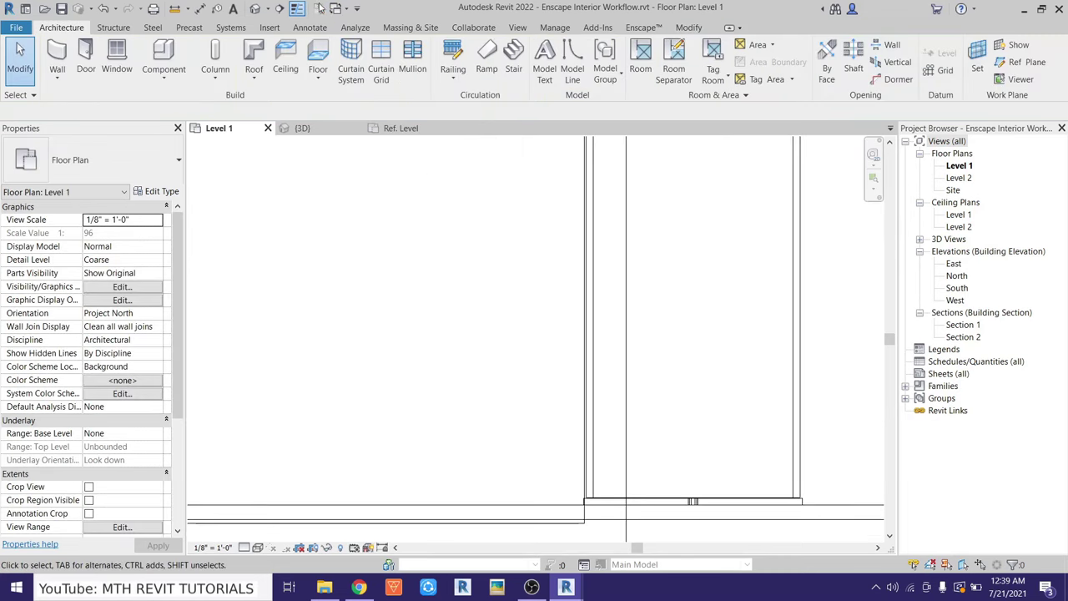
pyautogui.scroll(-2, 479, 314)
# Cancel the Open window and select the imported site model
pyautogui.scroll(-1, 479, 314)
pyautogui.hotkey('ctrl', 'o')
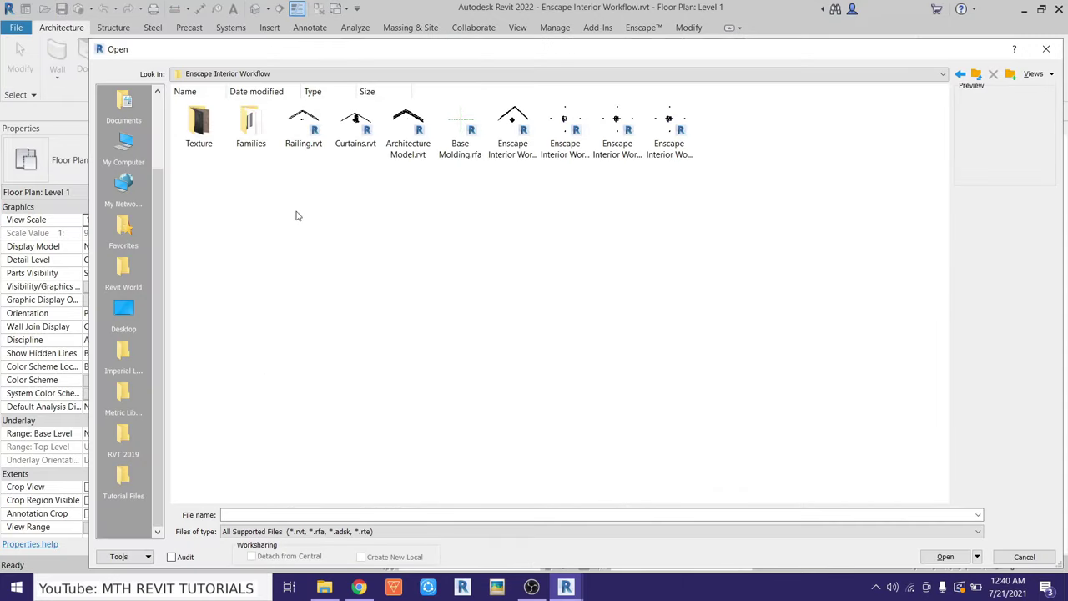
pyautogui.press('Escape')
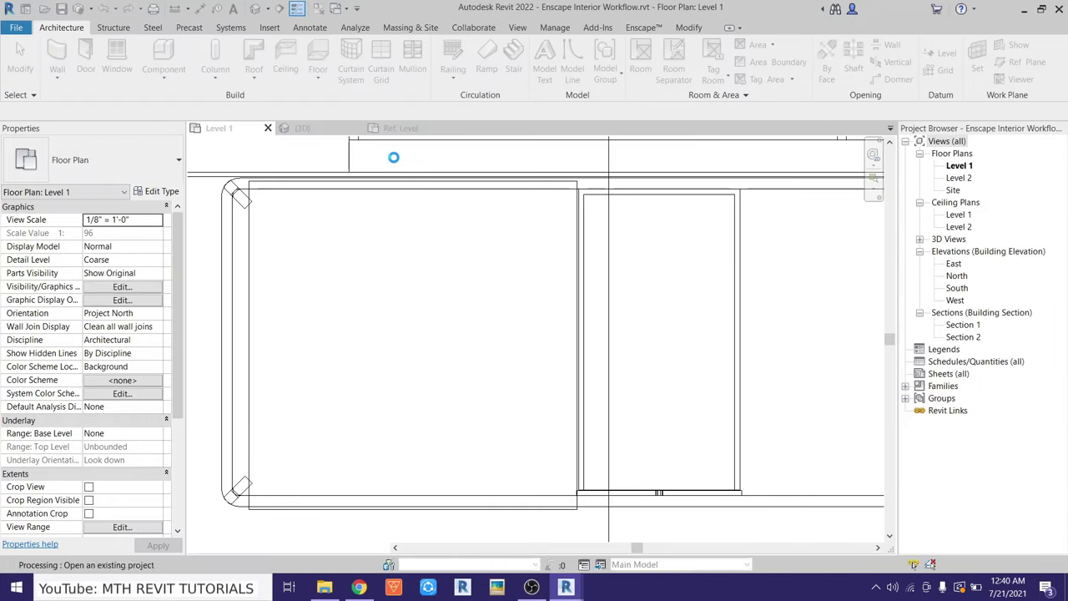
pyautogui.scroll(3, 605, 399)
pyautogui.scroll(4, 605, 399)
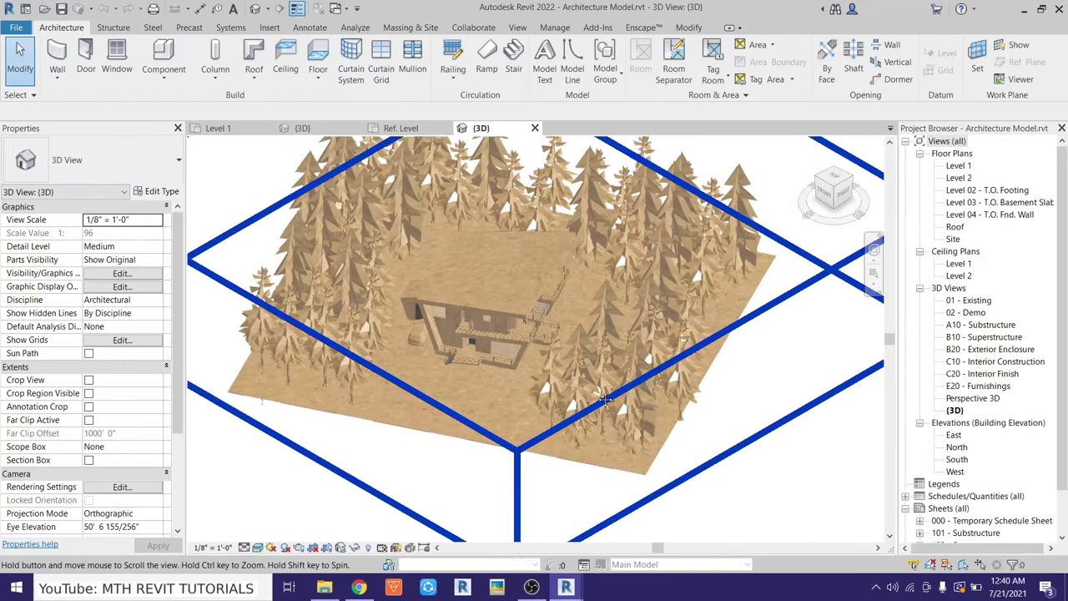
pyautogui.click(605, 399)
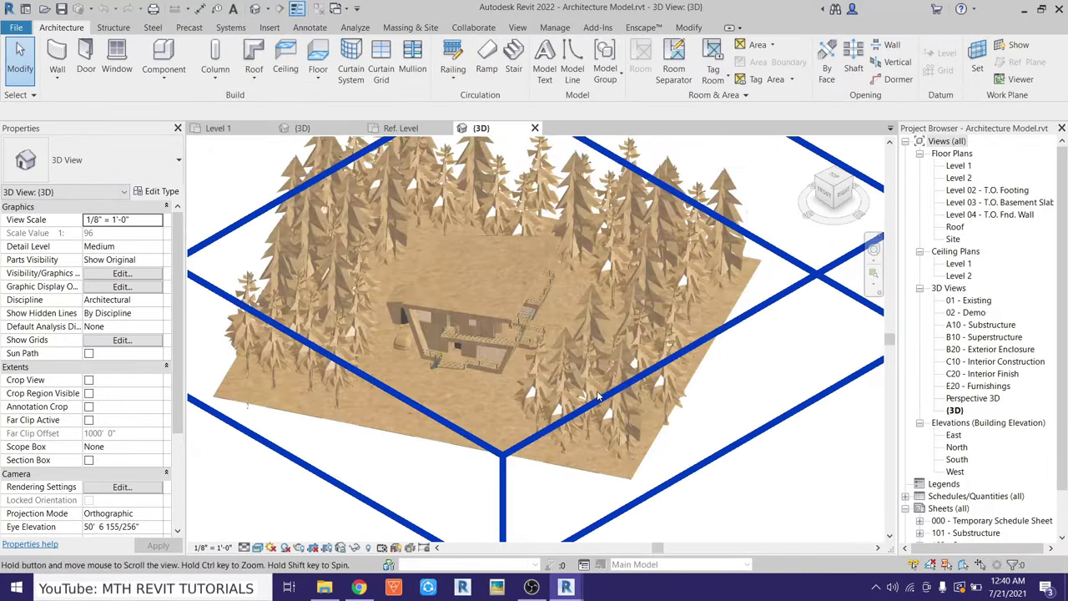
# Paste the copied site model into the Level 1 plan on the desk, accepting duplicate glass types
pyautogui.click(218, 129)
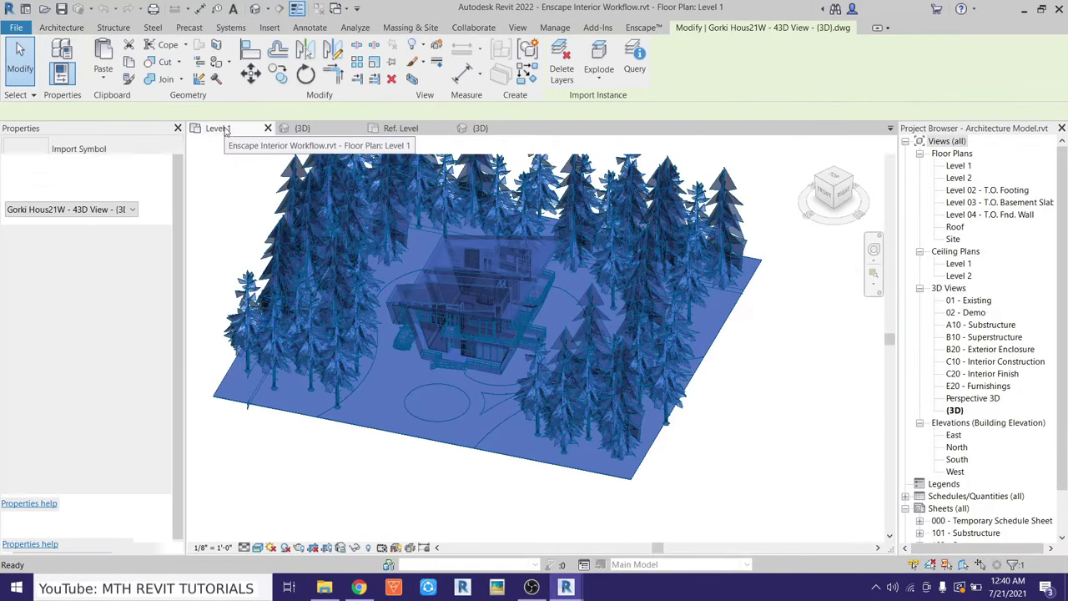
pyautogui.click(689, 30)
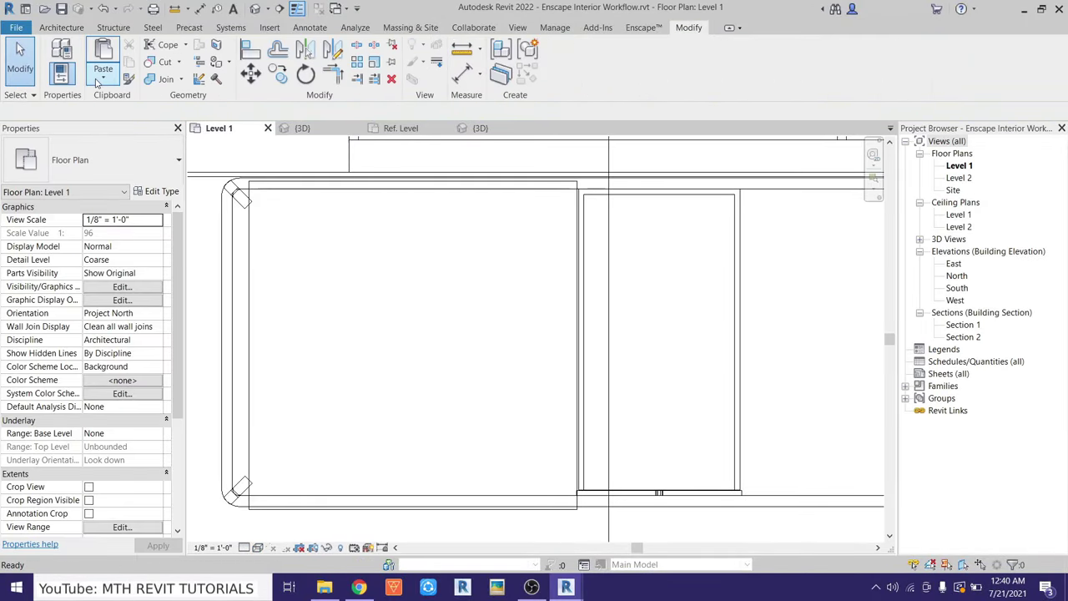
pyautogui.click(96, 83)
pyautogui.click(163, 100)
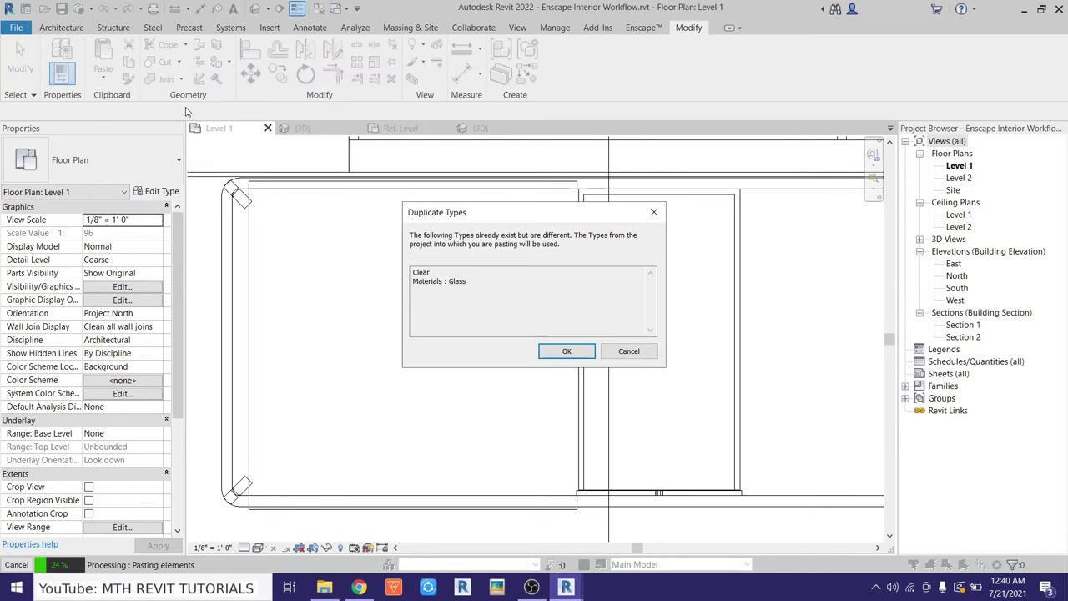
pyautogui.press('Return')
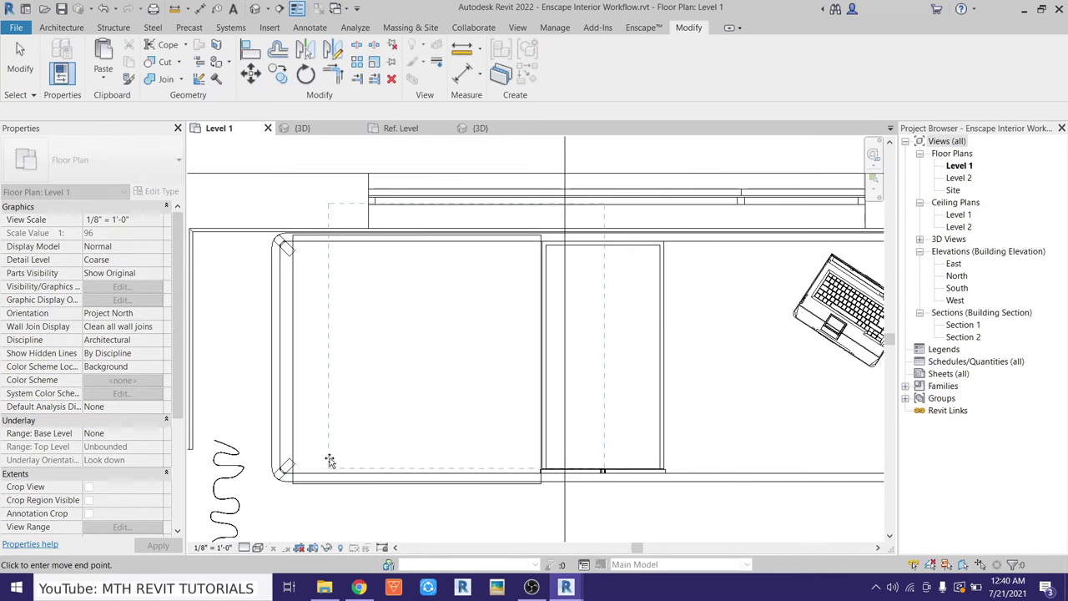
pyautogui.click(292, 482)
pyautogui.click(470, 326)
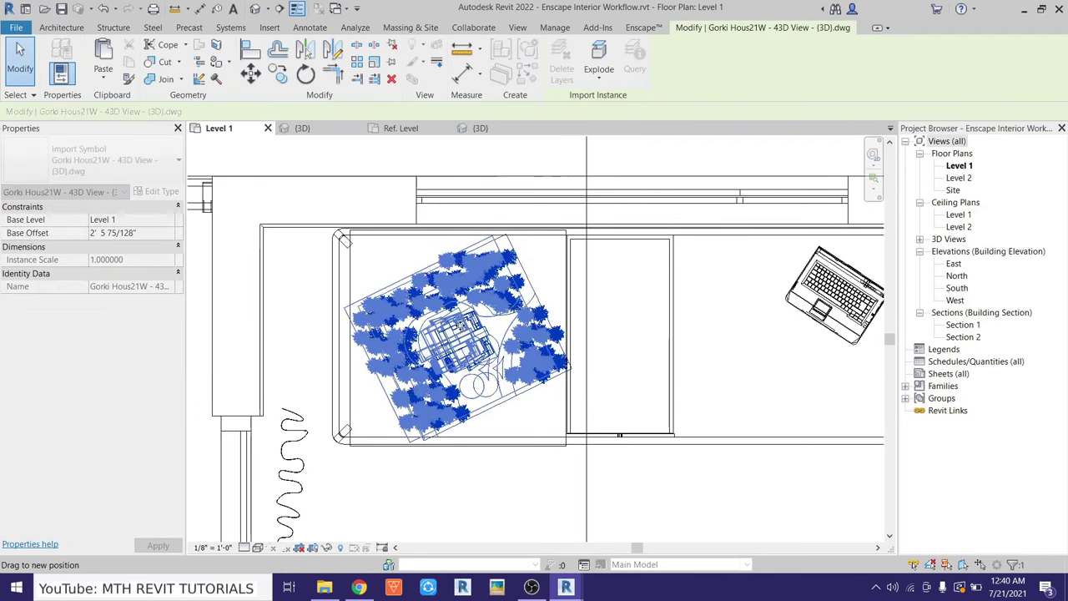
pyautogui.scroll(-2, 517, 382)
pyautogui.scroll(-2, 517, 382)
pyautogui.scroll(-2, 517, 383)
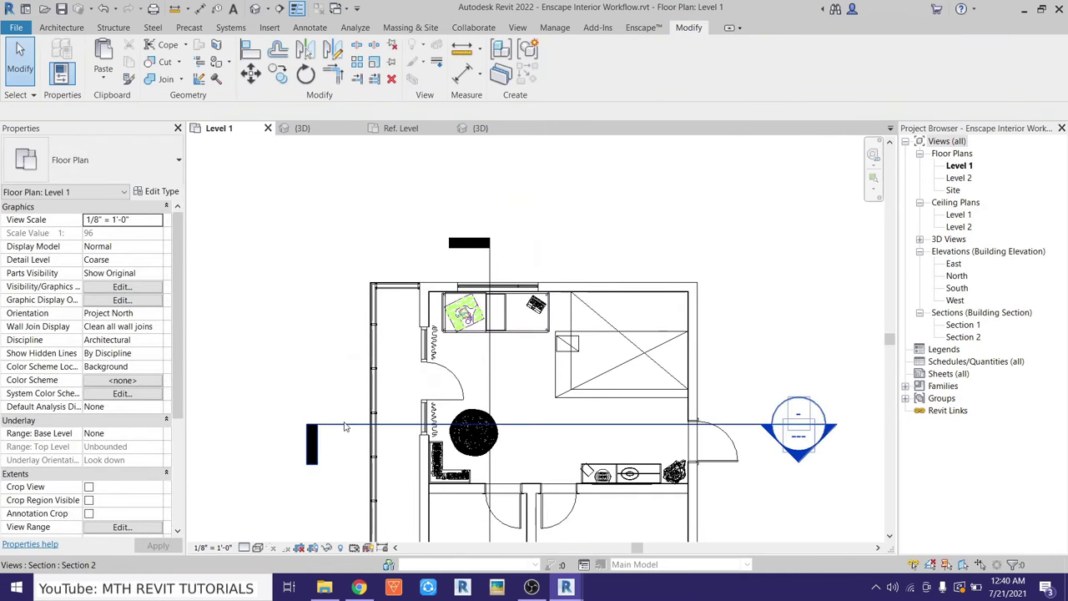
# In Section 2, drag the laptop up onto the tabletop, then reopen the Level 1 plan
pyautogui.click(745, 448)
pyautogui.doubleClick(775, 368)
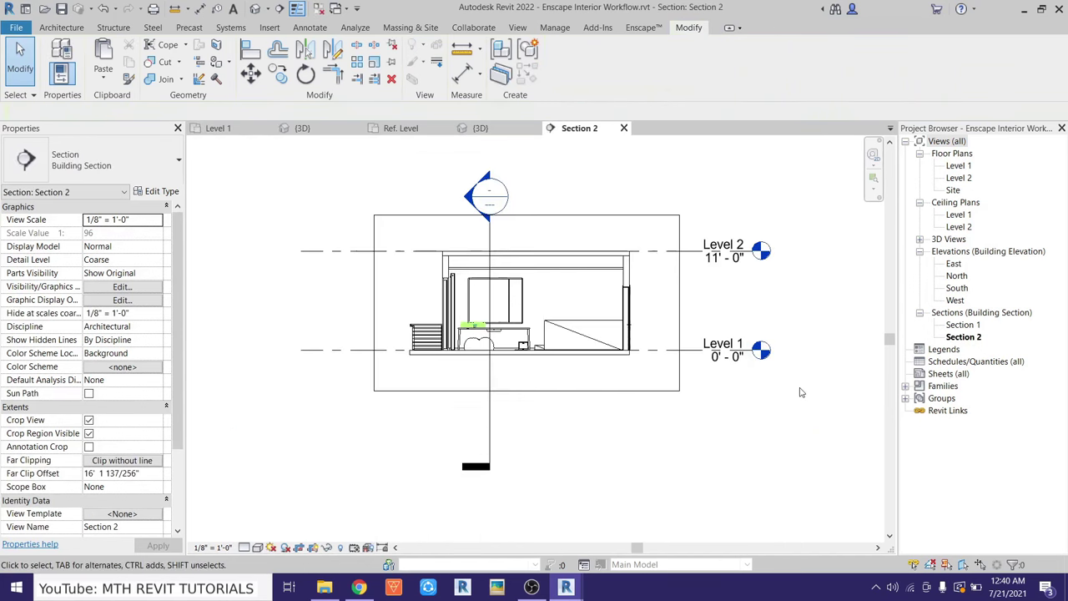
pyautogui.scroll(3, 491, 293)
pyautogui.scroll(-1, 553, 424)
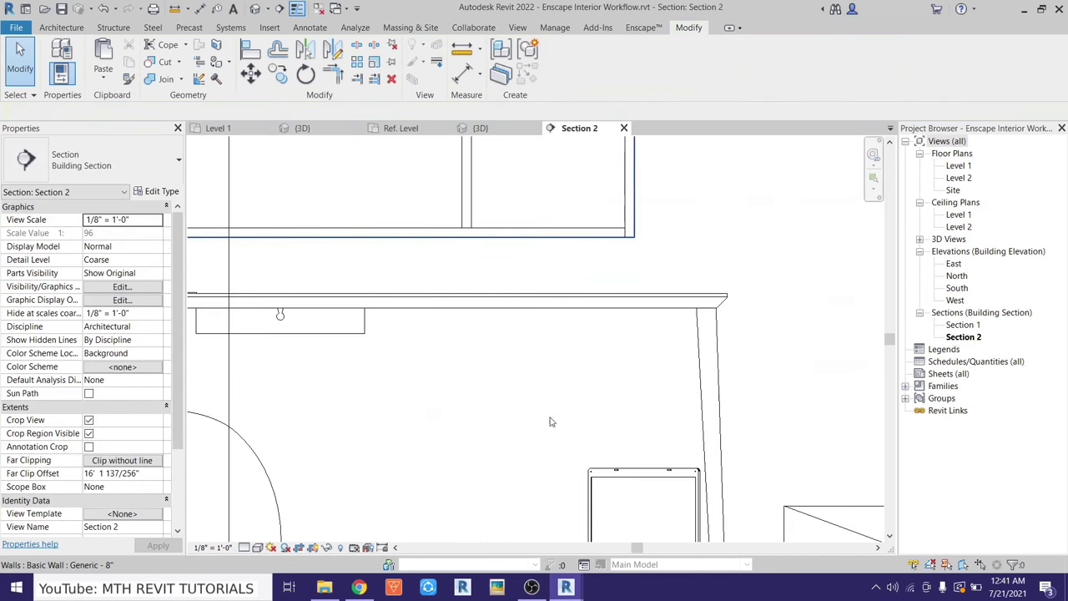
pyautogui.press('Escape')
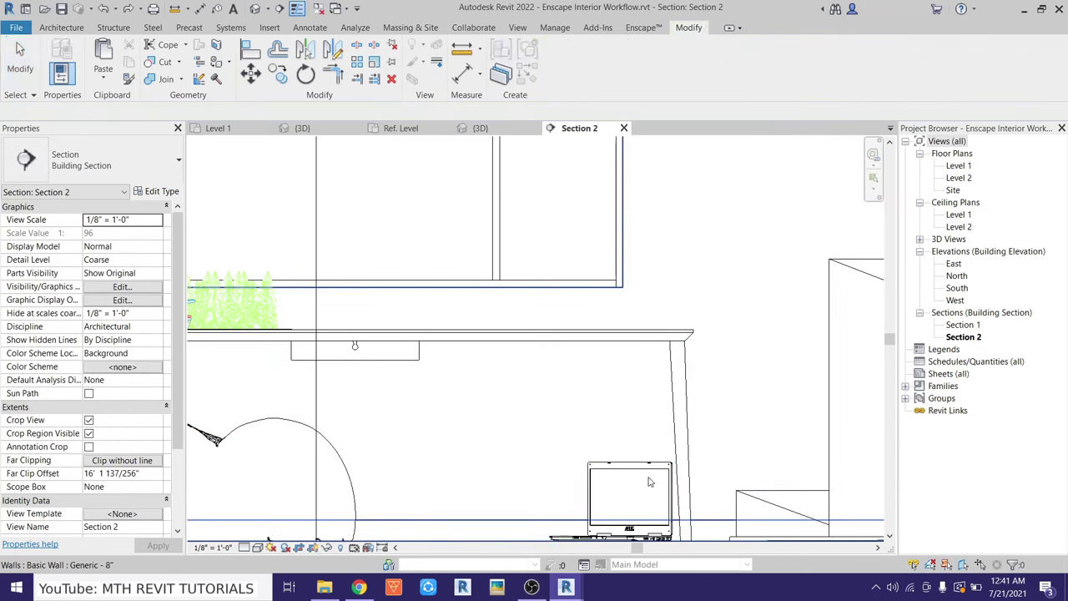
pyautogui.moveTo(654, 471); pyautogui.dragTo(651, 255)
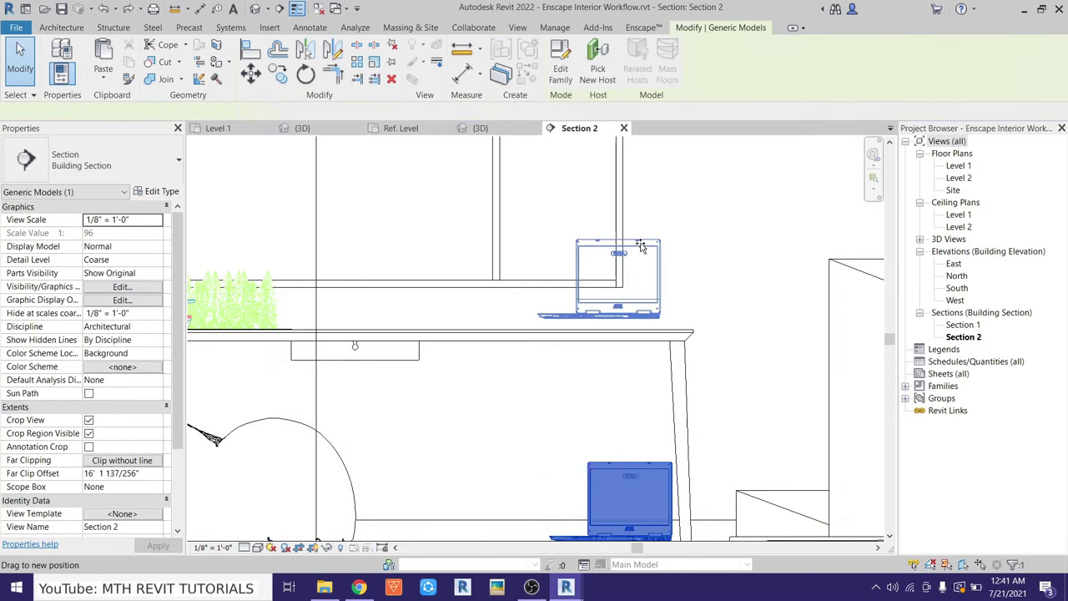
pyautogui.scroll(-2, 617, 350)
pyautogui.moveTo(396, 512); pyautogui.dragTo(657, 386)
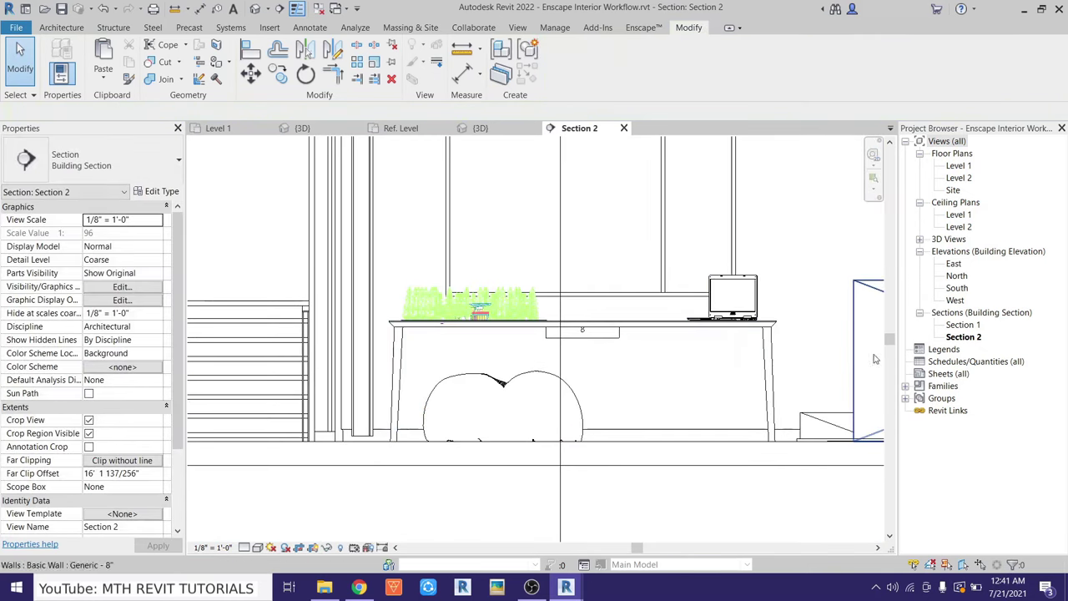
pyautogui.doubleClick(958, 166)
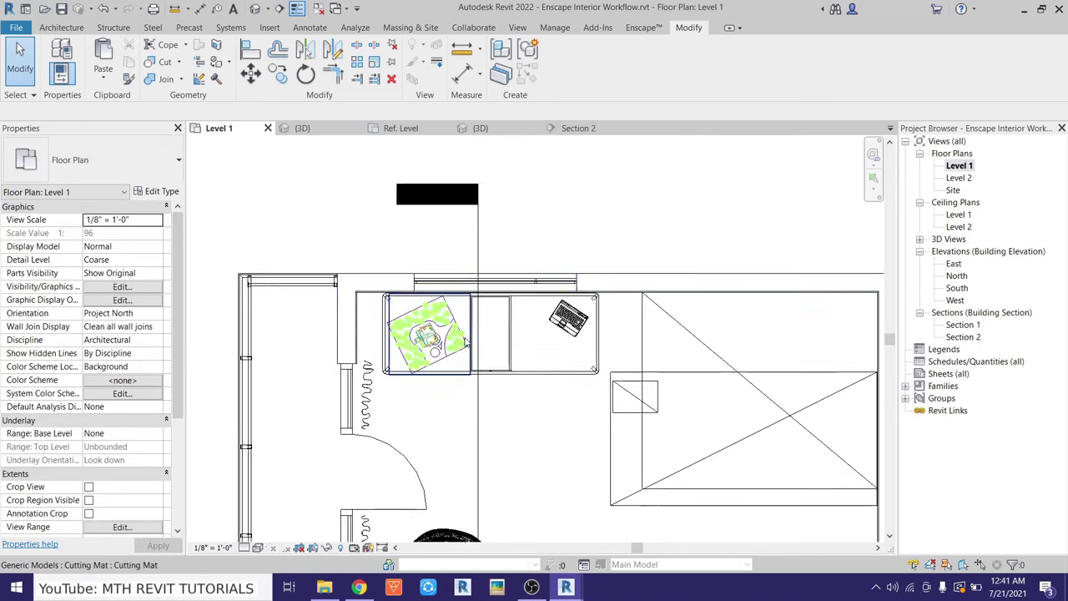
pyautogui.scroll(3, 334, 334)
# Create an in-place Generic Models family named Plan and sketch a rectangular extrusion on the desk
pyautogui.click(61, 28)
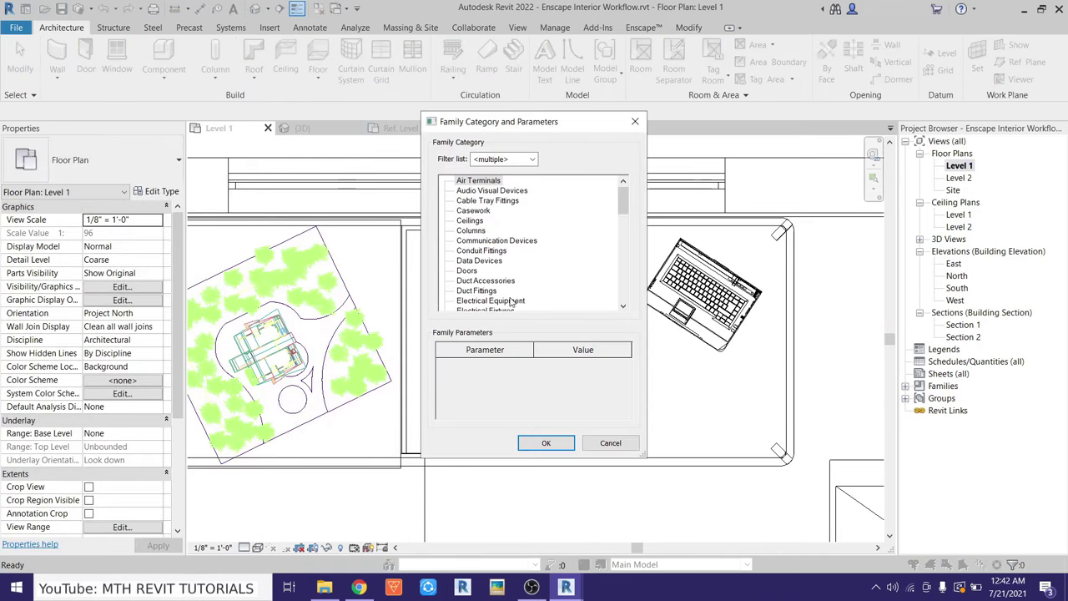
pyautogui.click(546, 441)
pyautogui.write('Plan')
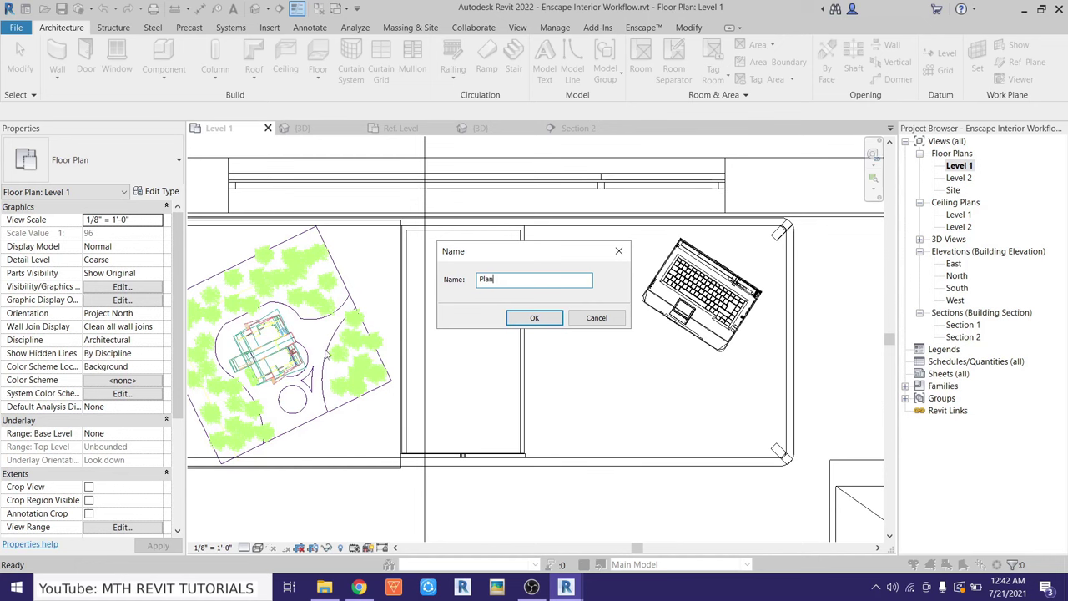
pyautogui.press('Return')
pyautogui.click(117, 59)
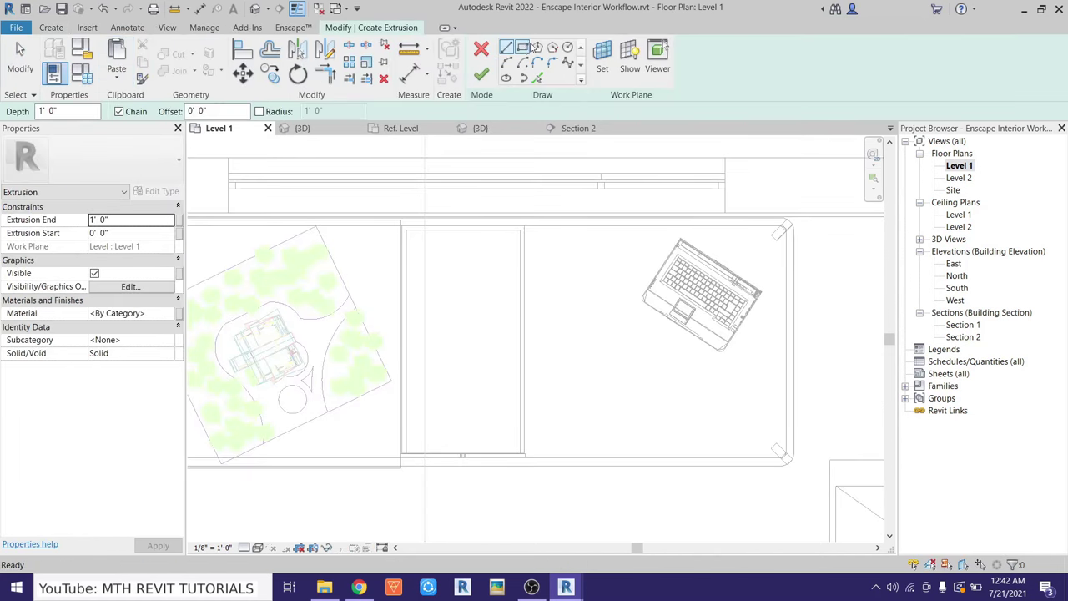
pyautogui.click(522, 47)
pyautogui.click(473, 297)
pyautogui.click(584, 387)
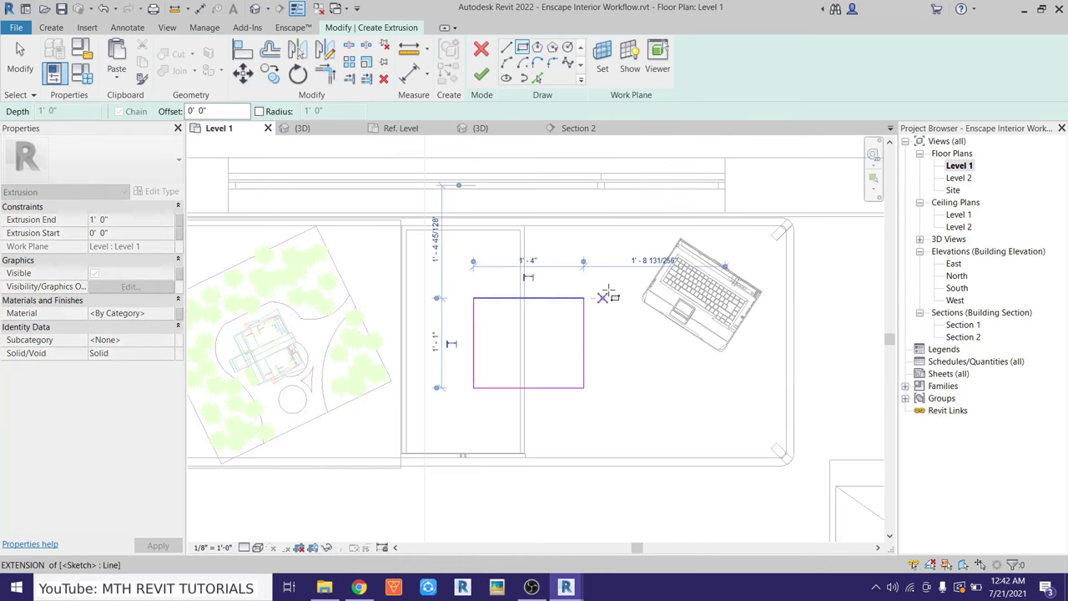
pyautogui.rightClick(609, 292)
pyautogui.click(634, 304)
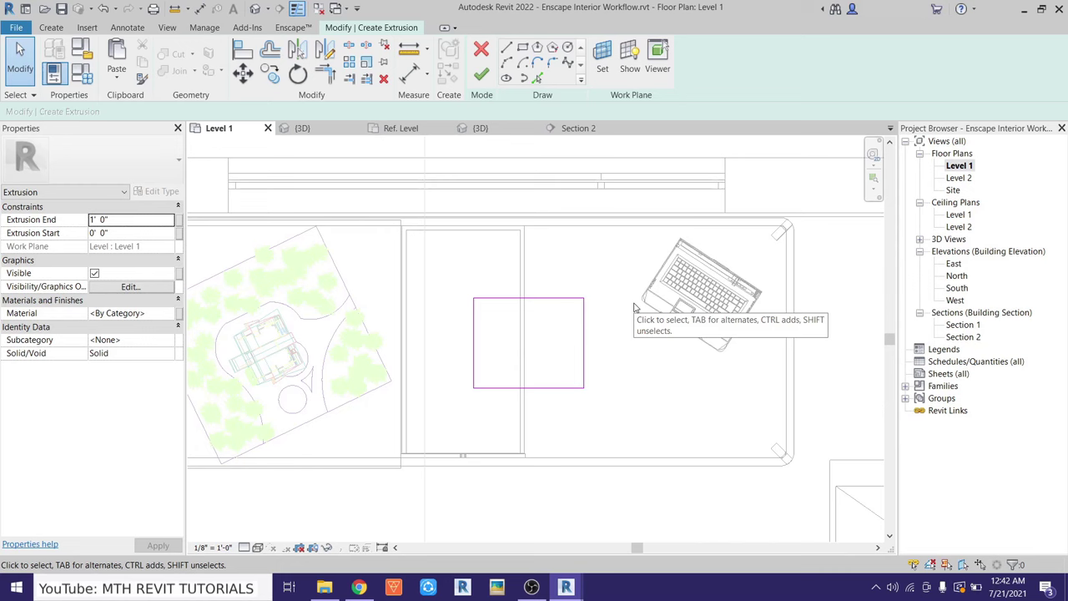
# Set the rectangle's width to 1' 6" and finish the extrusion sketch
pyautogui.scroll(2, 555, 316)
pyautogui.click(599, 350)
pyautogui.click(515, 247)
pyautogui.write("1' 6")
pyautogui.press('Return')
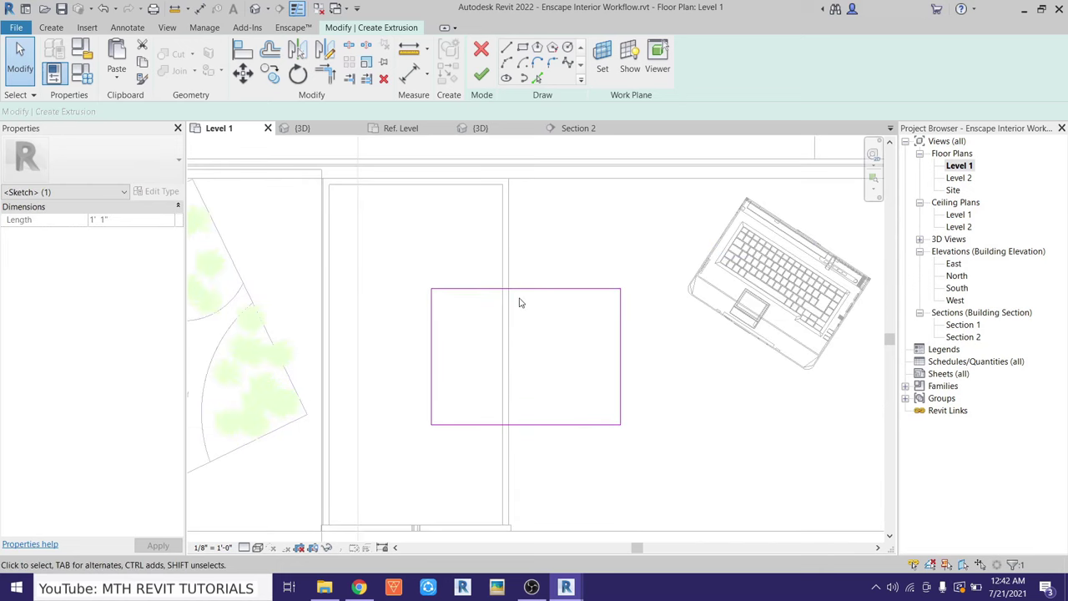
pyautogui.click(519, 290)
pyautogui.press('Return')
pyautogui.click(495, 353)
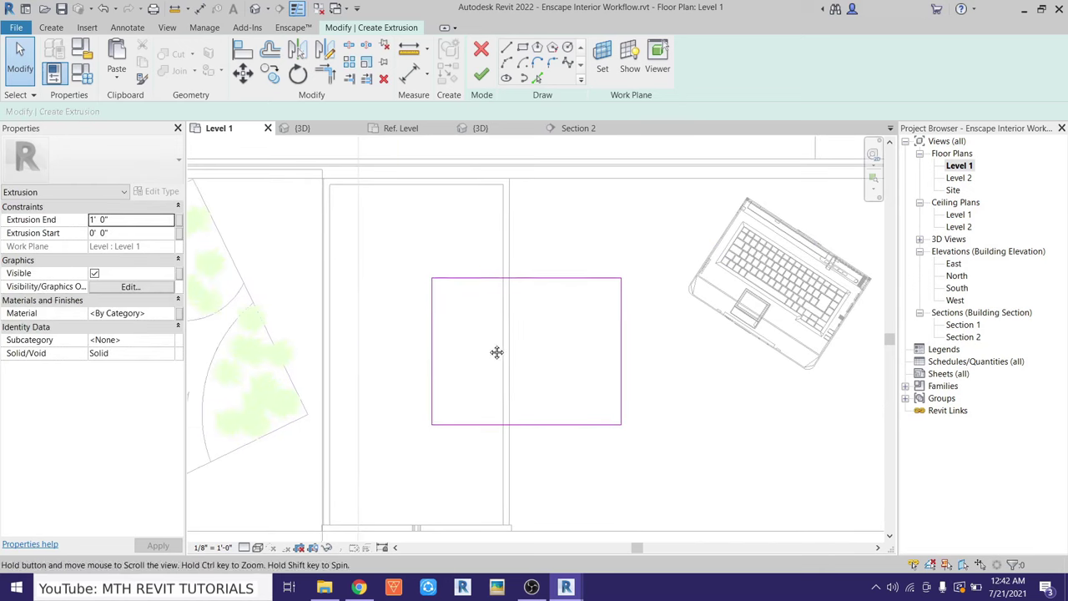
pyautogui.scroll(2, 498, 354)
pyautogui.click(481, 74)
pyautogui.click(254, 9)
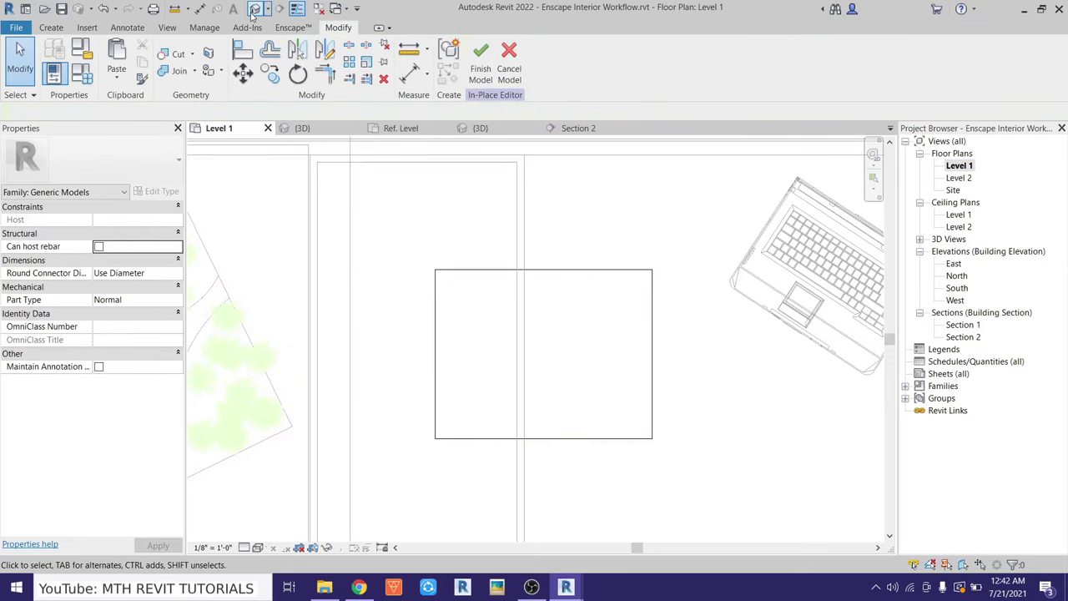
# Finish the Plan in-place model and temporarily hide the desk in 3D
pyautogui.scroll(2, 517, 346)
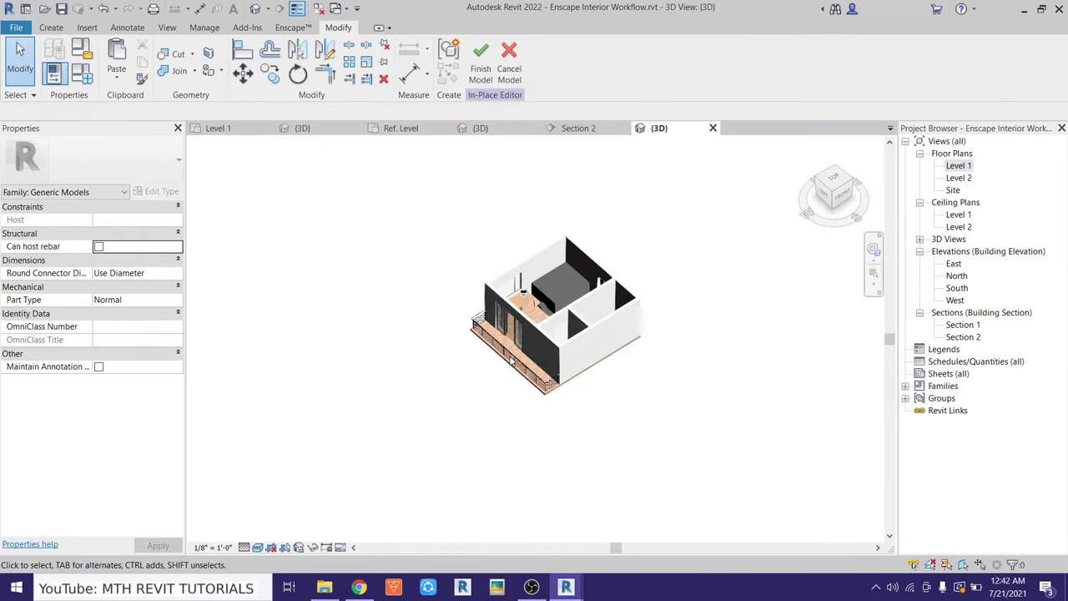
pyautogui.scroll(3, 469, 370)
pyautogui.scroll(2, 467, 333)
pyautogui.scroll(4, 461, 264)
pyautogui.scroll(-3, 461, 265)
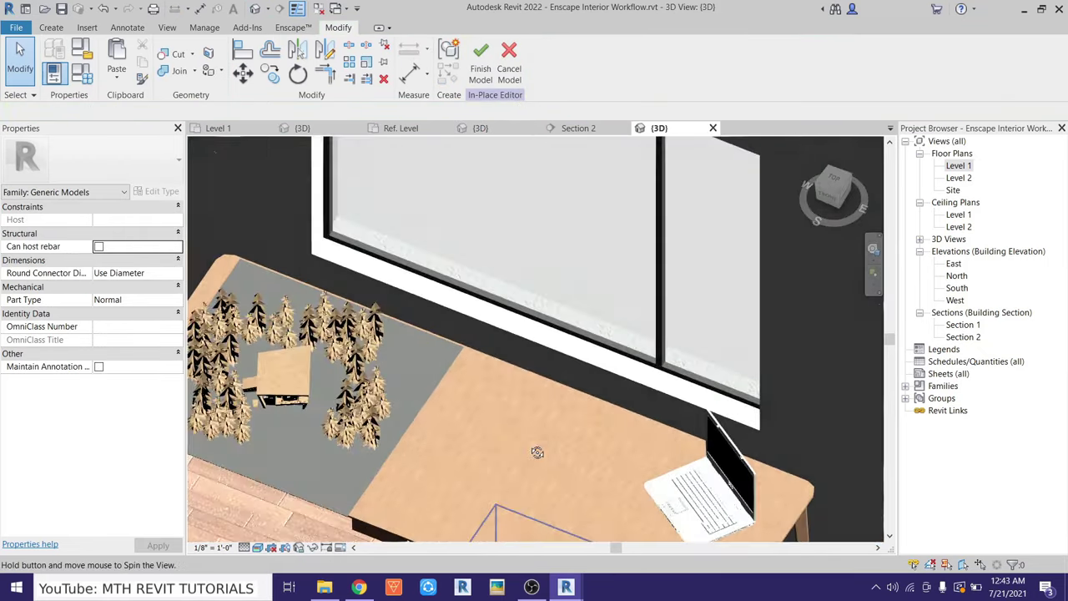
pyautogui.scroll(3, 461, 264)
pyautogui.click(480, 74)
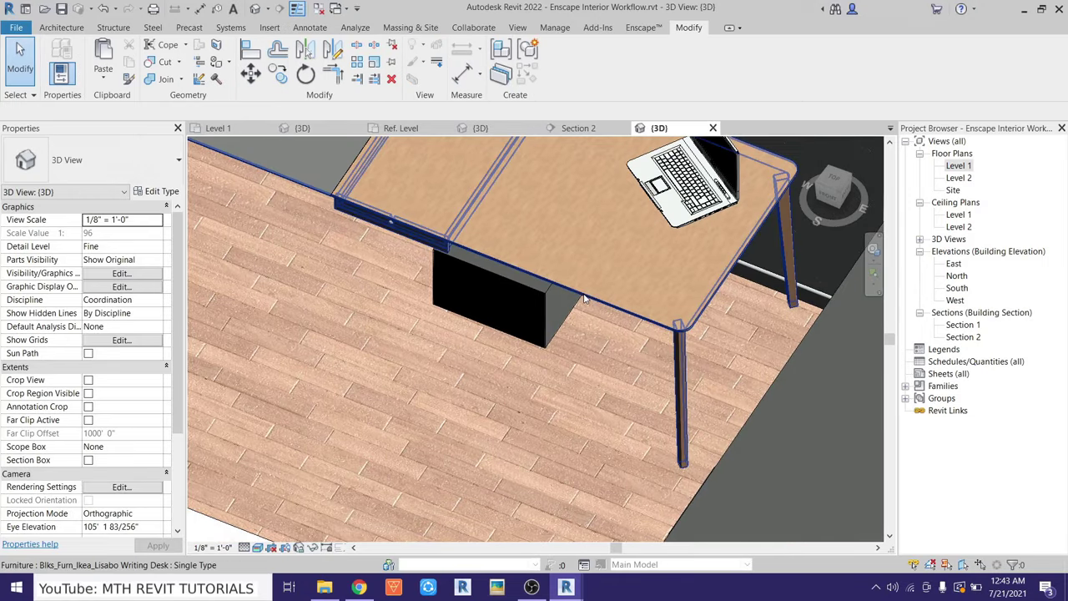
pyautogui.click(583, 293)
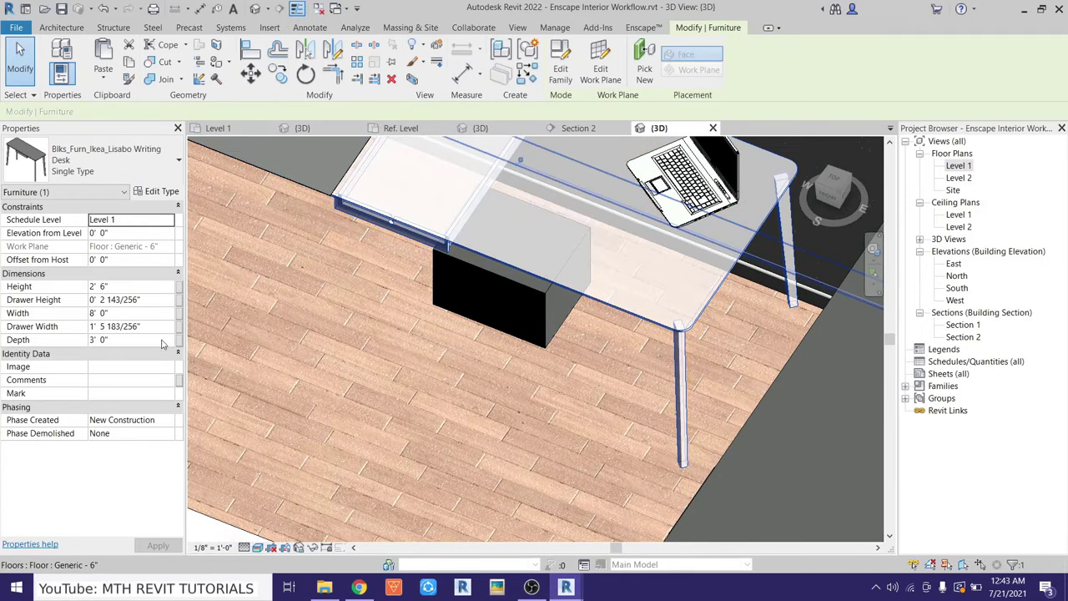
pyautogui.click(298, 547)
pyautogui.click(355, 443)
# Orbit the model and switch to a straight front view
pyautogui.scroll(-3, 506, 308)
pyautogui.scroll(-3, 507, 308)
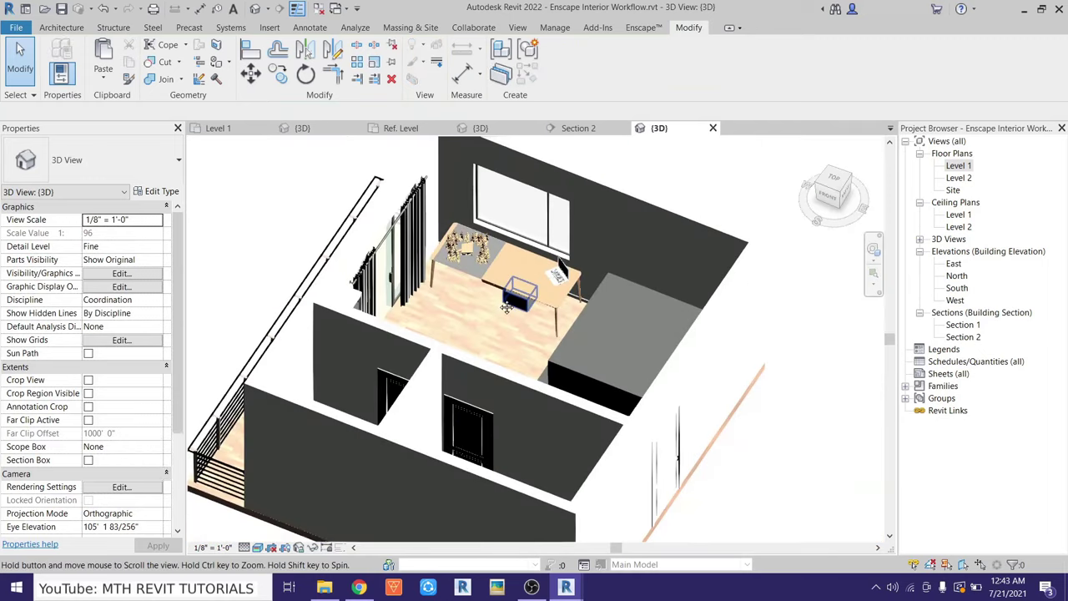
pyautogui.scroll(5, 507, 308)
pyautogui.click(467, 326)
pyautogui.scroll(-3, 467, 327)
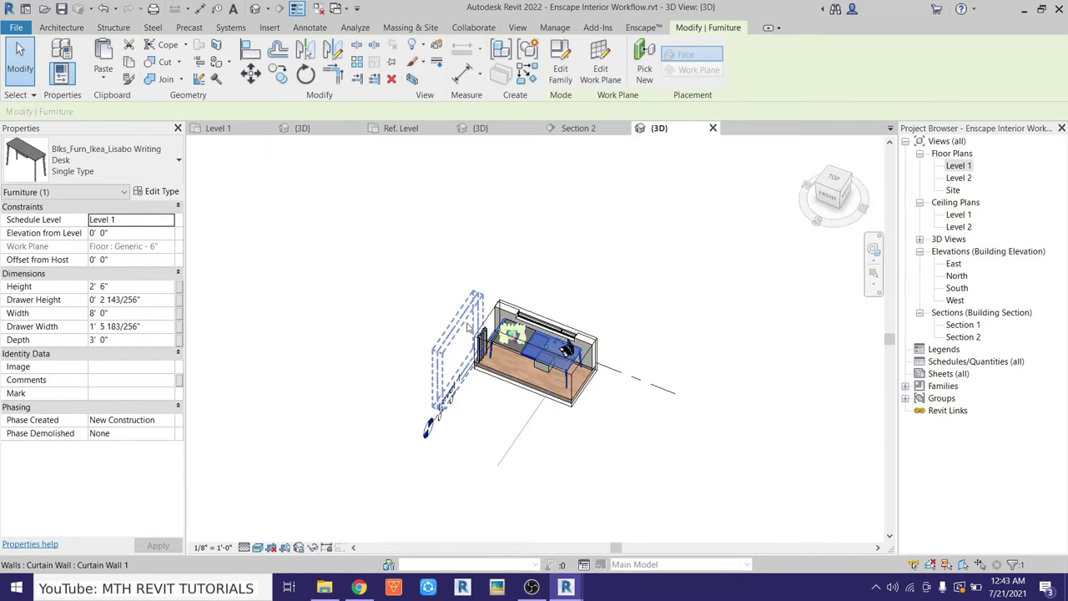
pyautogui.press('Escape')
pyautogui.keyDown('shift'); pyautogui.moveTo(467, 327); pyautogui.dragTo(859, 191, button='middle'); pyautogui.keyUp('shift')
pyautogui.click(827, 192)
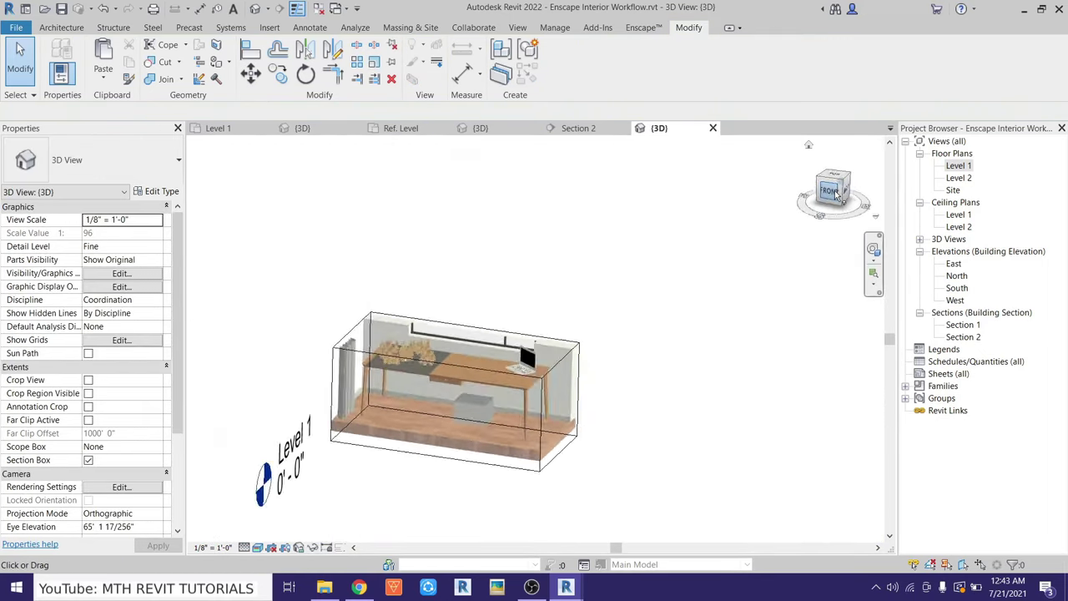
# Squash the grey generic-model box down to a thin strip on the desk top
pyautogui.click(542, 288)
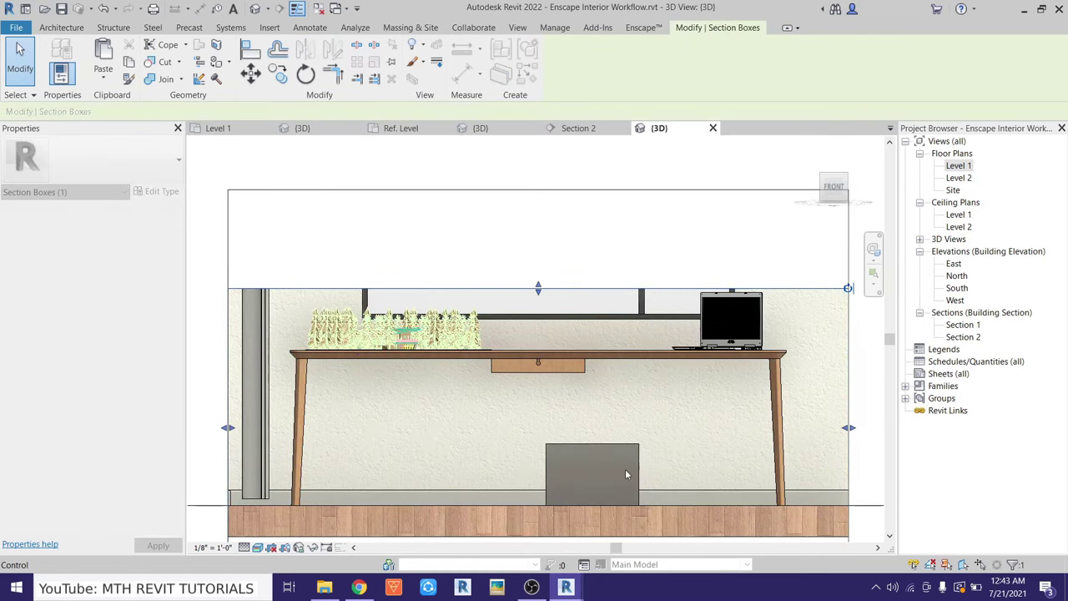
pyautogui.scroll(2, 625, 469)
pyautogui.click(561, 454)
pyautogui.moveTo(531, 519); pyautogui.dragTo(516, 299)
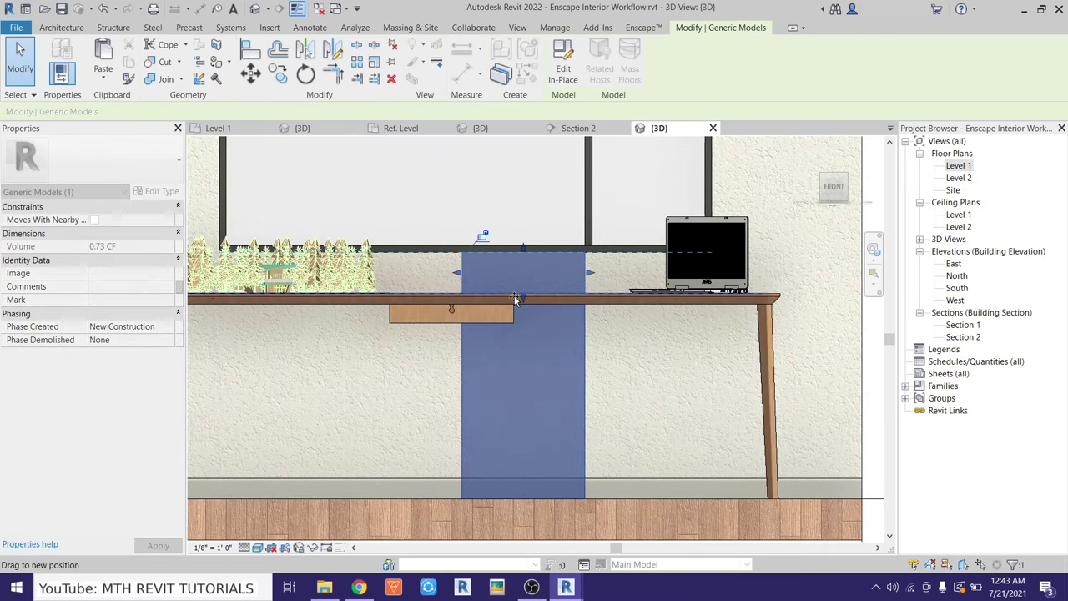
pyautogui.scroll(3, 523, 283)
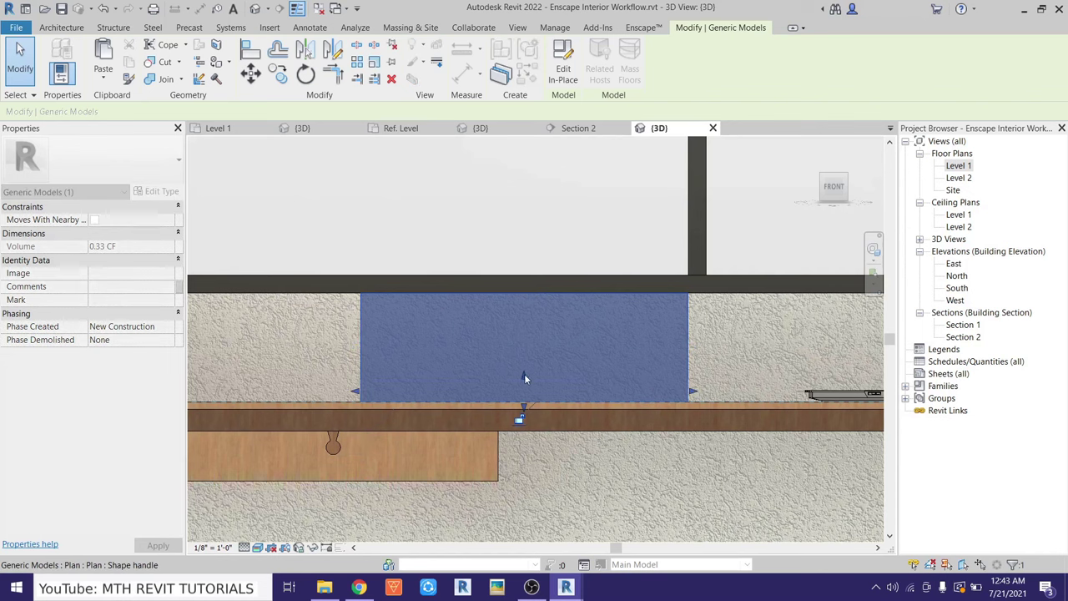
pyautogui.scroll(3, 524, 378)
pyautogui.moveTo(524, 378); pyautogui.dragTo(516, 491)
pyautogui.scroll(3, 539, 364)
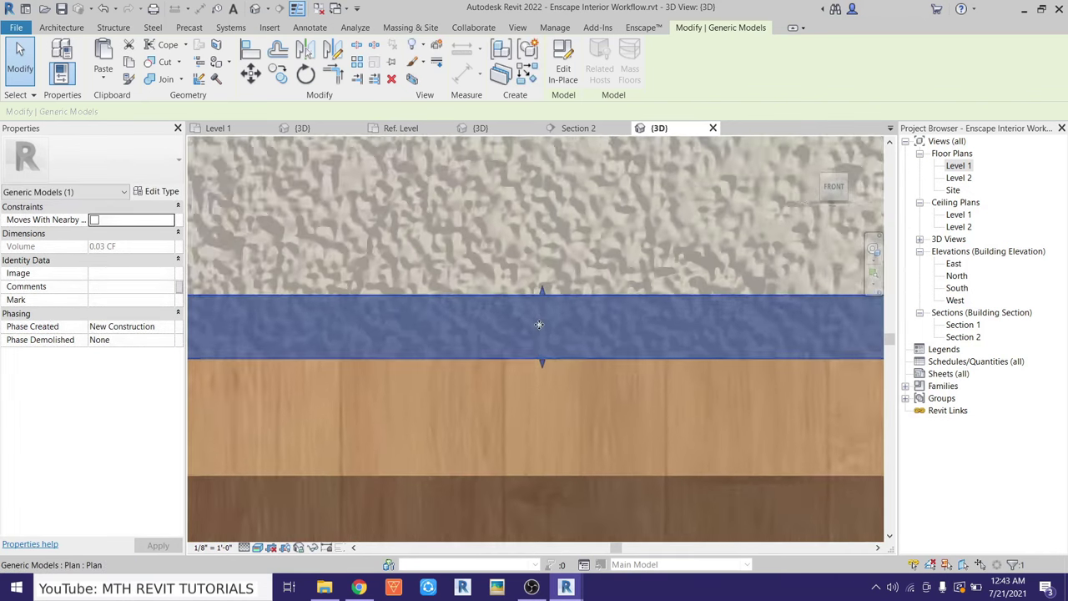
pyautogui.moveTo(540, 384); pyautogui.dragTo(541, 384)
pyautogui.scroll(-2, 541, 386)
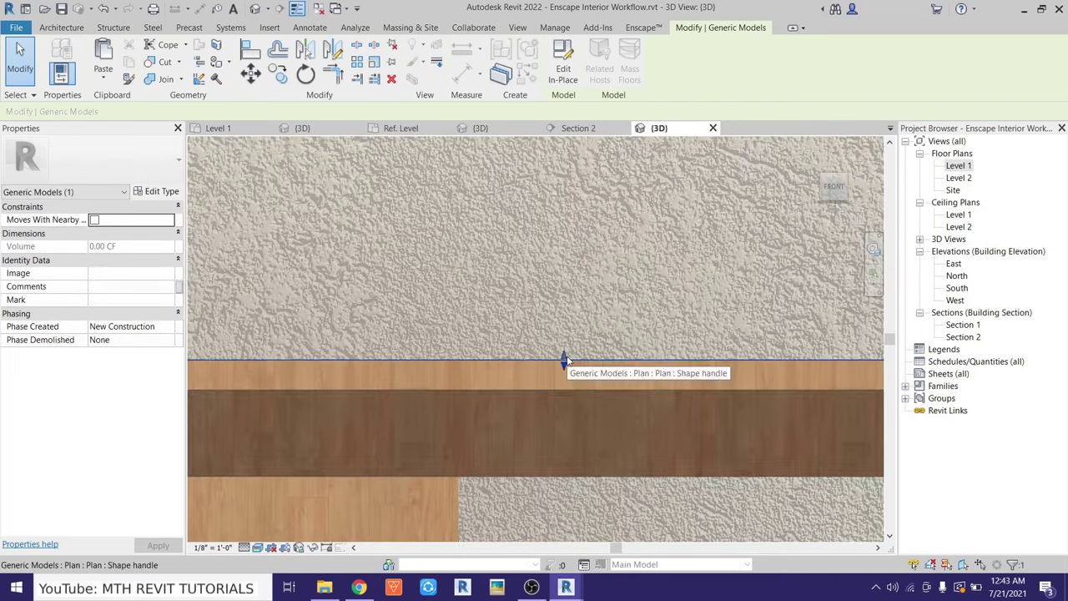
pyautogui.press('Escape')
pyautogui.scroll(2, 479, 408)
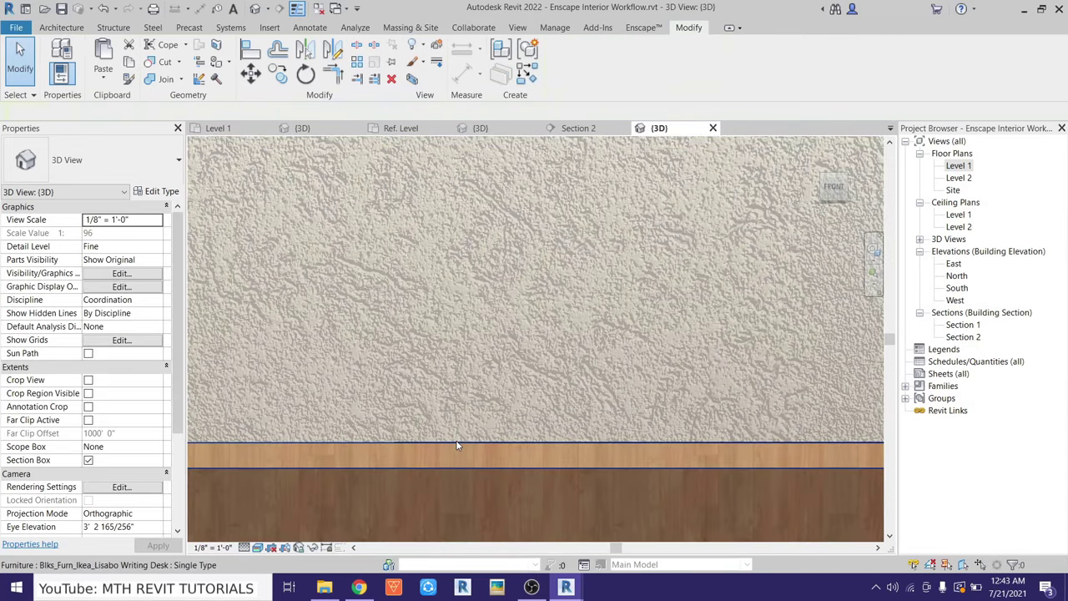
# Edit the Plan model in place, dismissing the 'Extrusion is too thin' warning
pyautogui.click(459, 443)
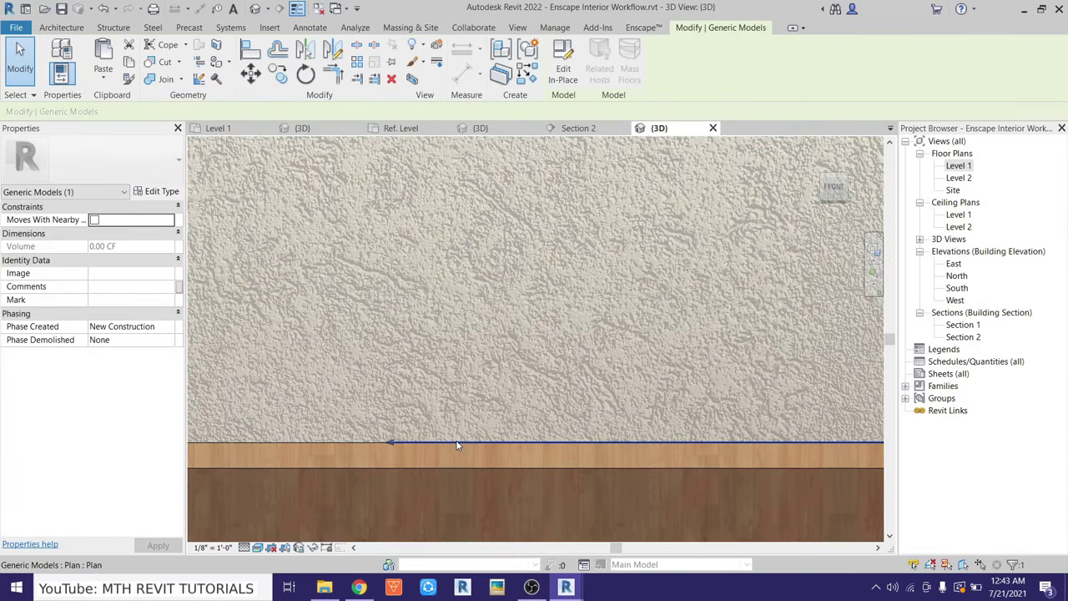
pyautogui.click(569, 81)
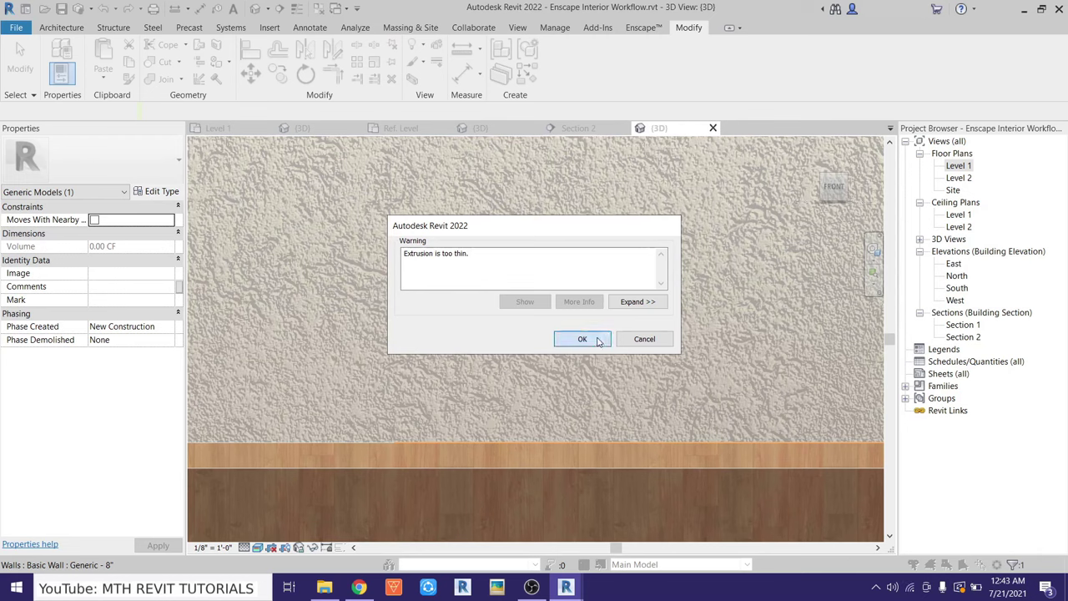
pyautogui.click(597, 339)
# Start a new in-place extrusion with the wall face as its work plane
pyautogui.click(51, 29)
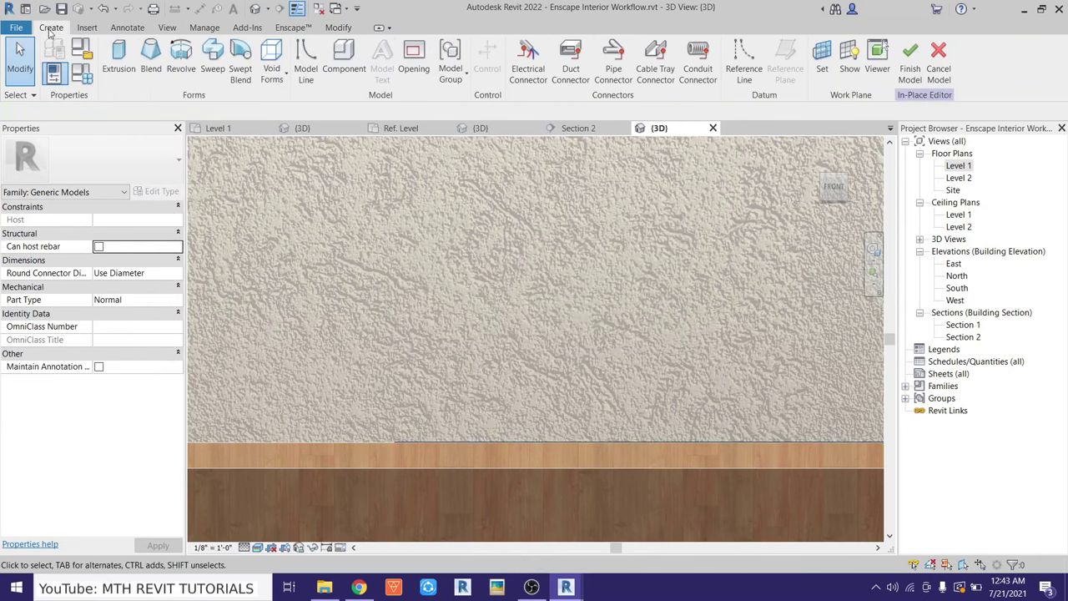
pyautogui.click(120, 67)
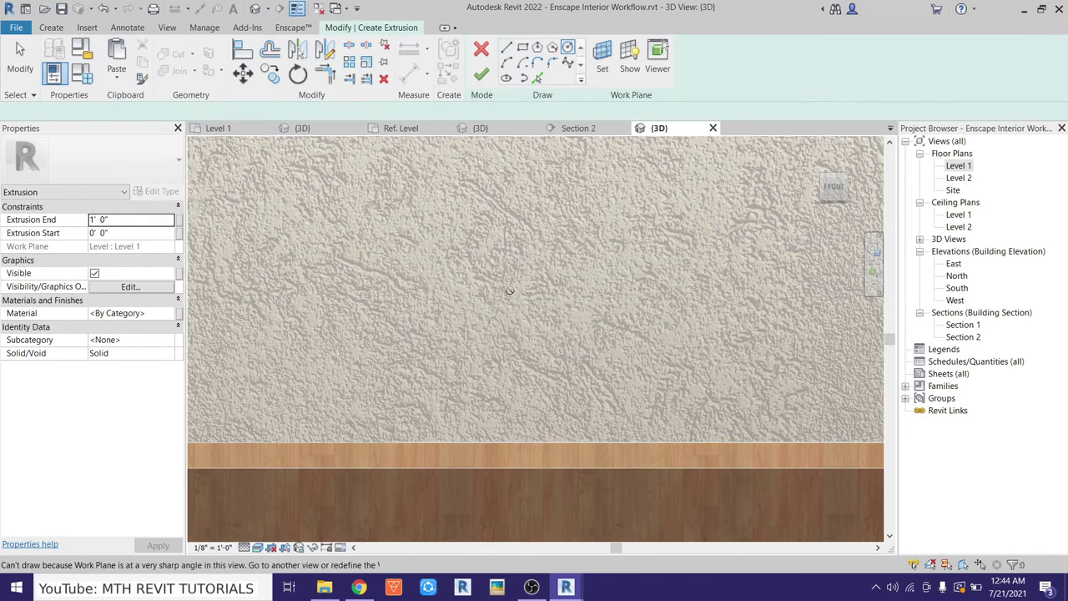
pyautogui.click(615, 310)
pyautogui.click(602, 69)
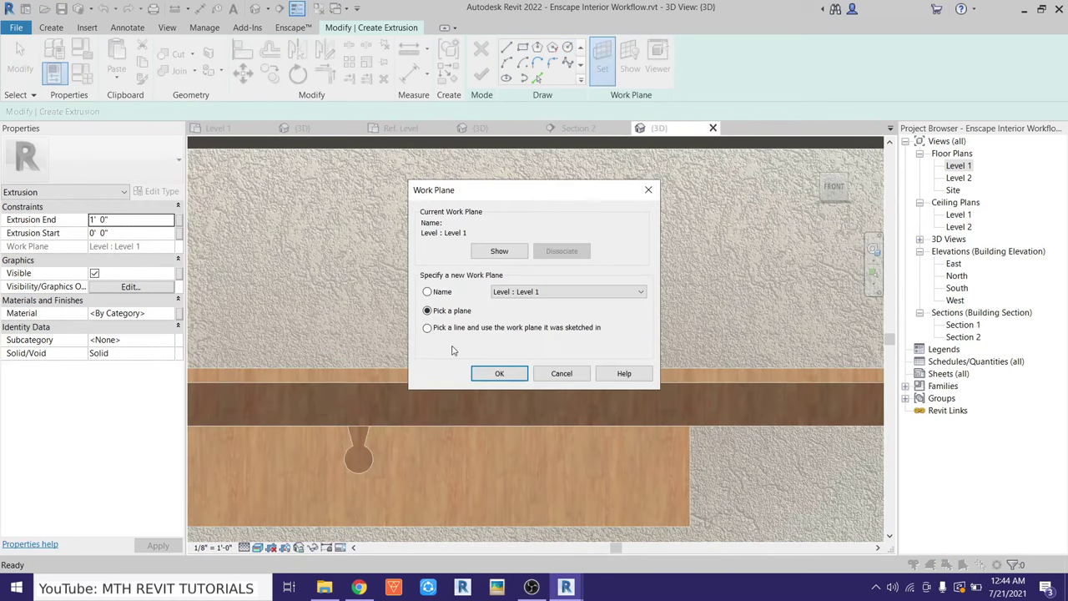
pyautogui.click(495, 372)
pyautogui.click(467, 367)
# Sketch a circle of 1.5" radius on the wall face
pyautogui.click(567, 47)
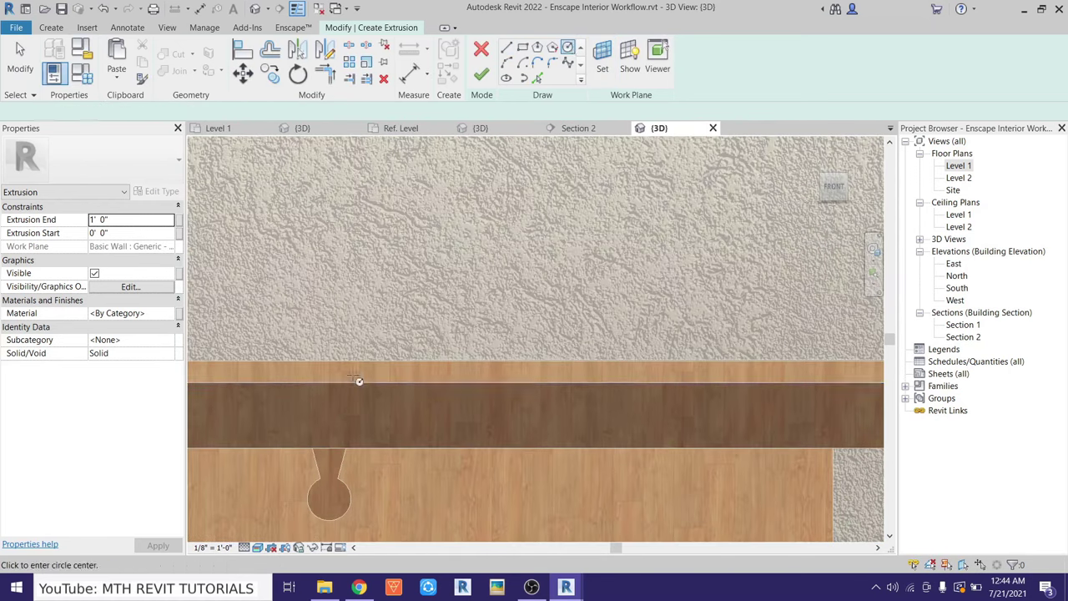
pyautogui.write('hl')
pyautogui.write('1.5')
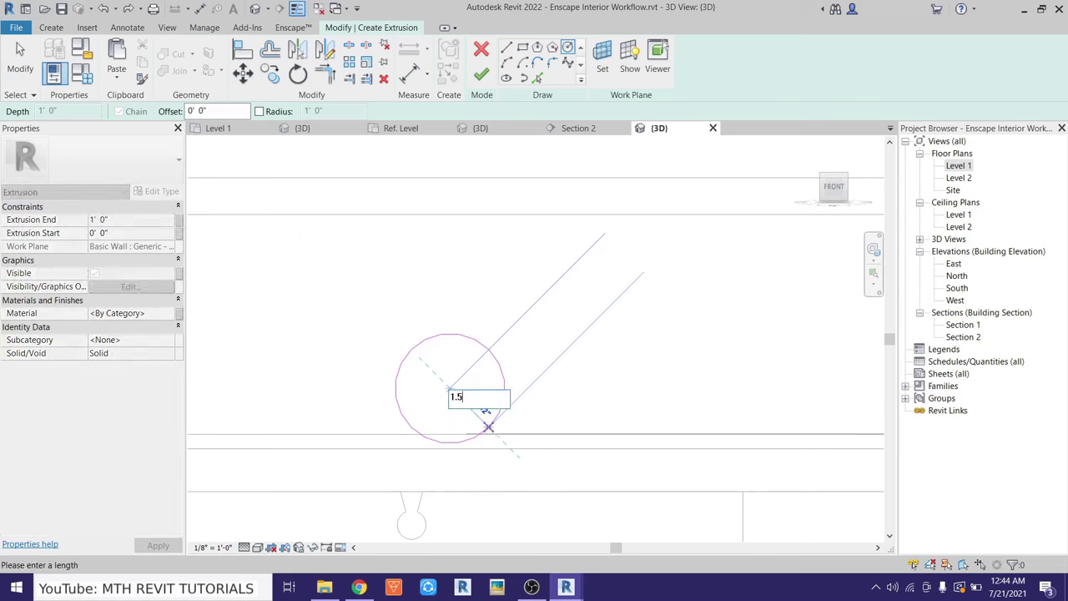
pyautogui.press('Return')
pyautogui.press('Escape')
pyautogui.click(476, 439)
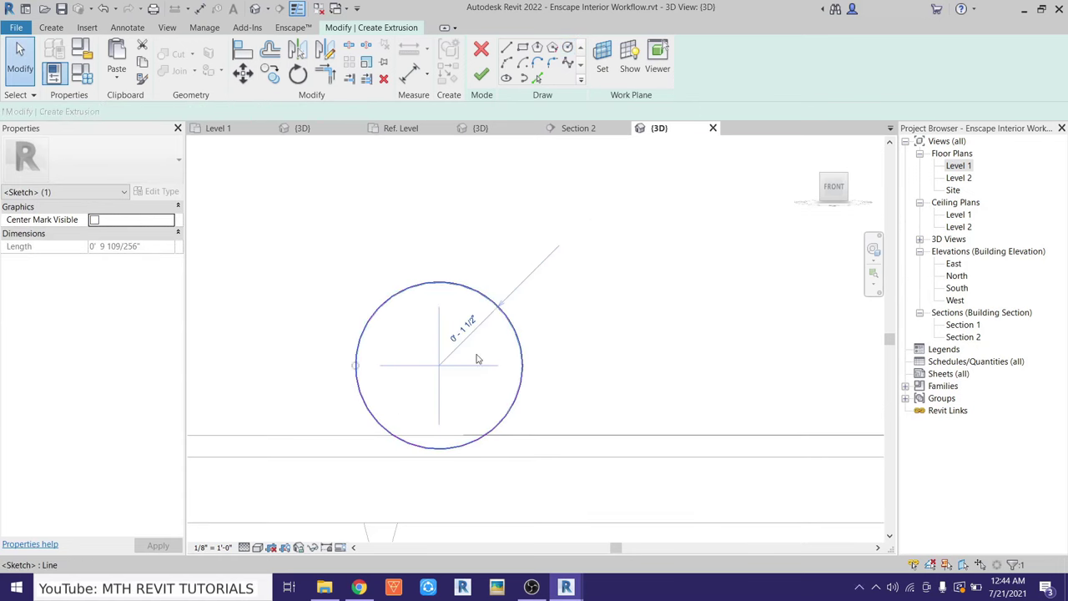
# Add a small inner offset copy of the circle with Pick Lines to form a ring
pyautogui.click(484, 428)
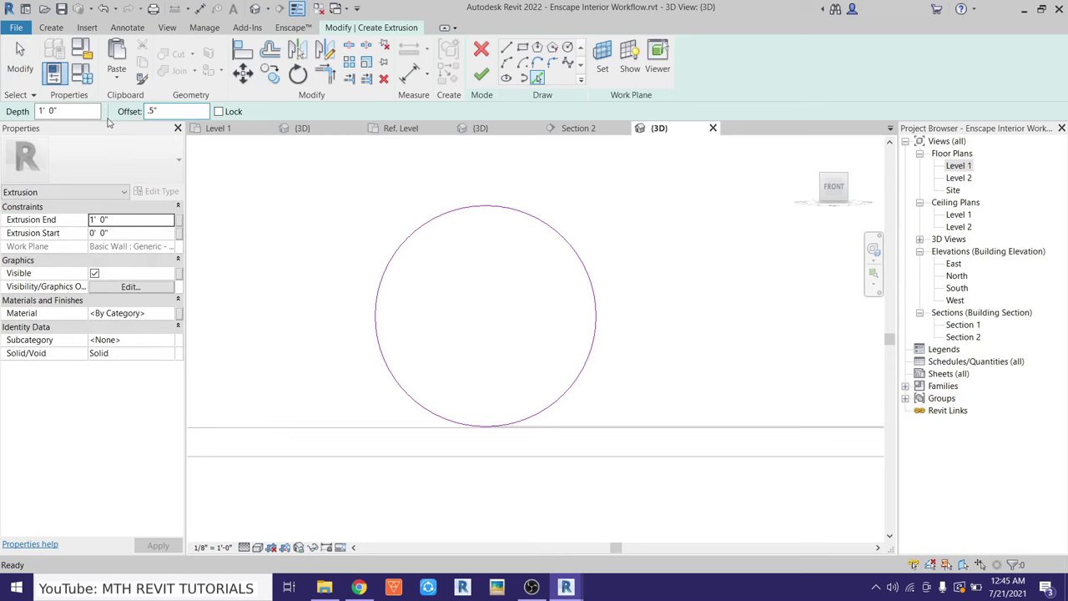
pyautogui.press('Return')
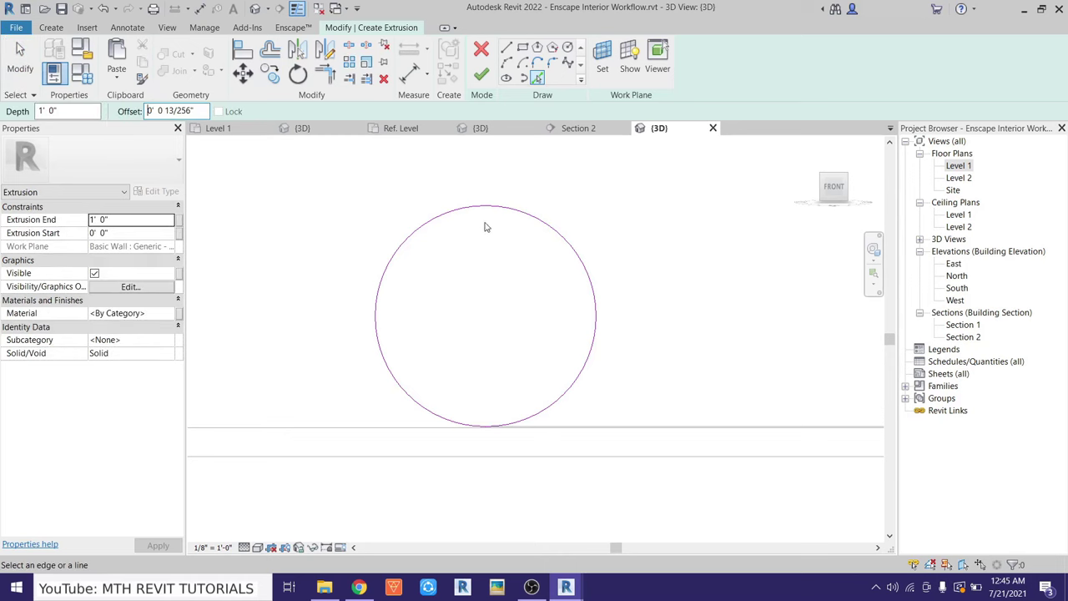
pyautogui.click(543, 231)
pyautogui.rightClick(659, 277)
pyautogui.click(687, 286)
# Finish the extrusion and stretch the cylinder along the grey mat's edge
pyautogui.click(480, 74)
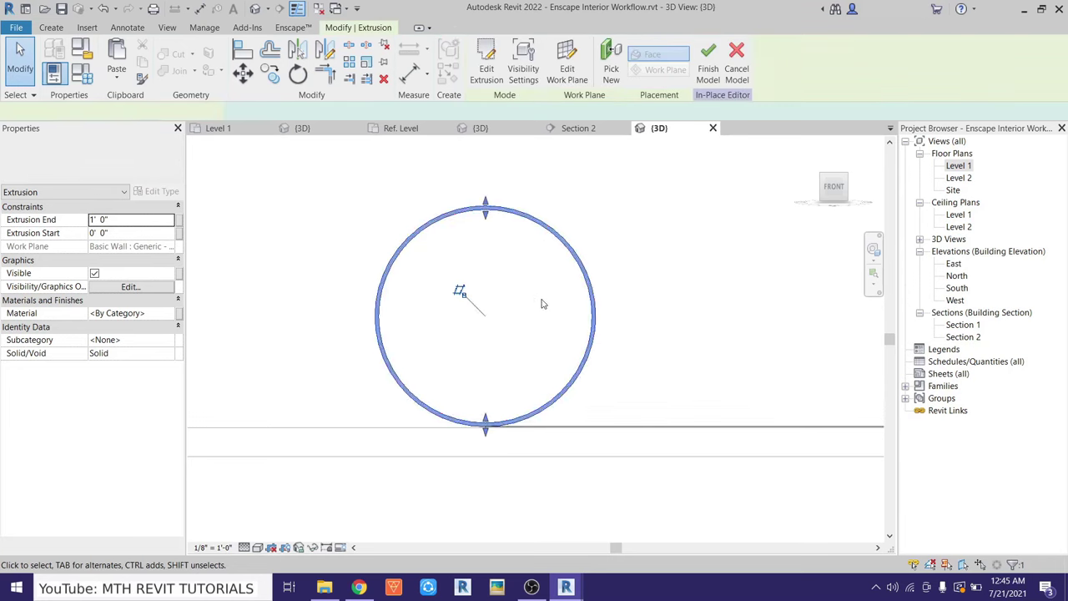
pyautogui.keyDown('shift'); pyautogui.moveTo(460, 291); pyautogui.dragTo(423, 335, button='middle'); pyautogui.keyUp('shift')
pyautogui.click(423, 335)
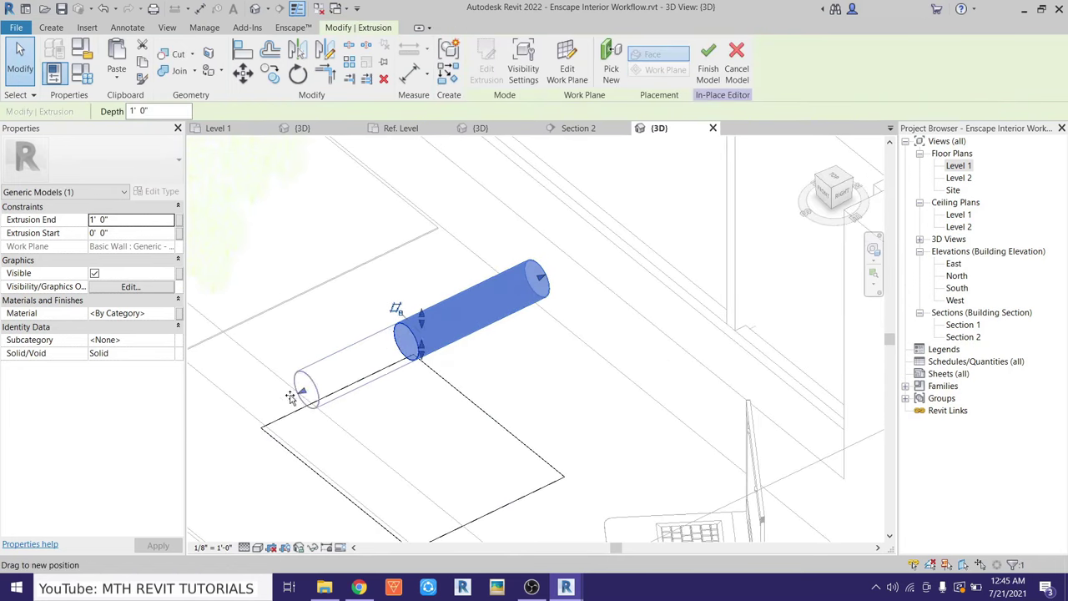
pyautogui.moveTo(407, 342); pyautogui.dragTo(259, 409)
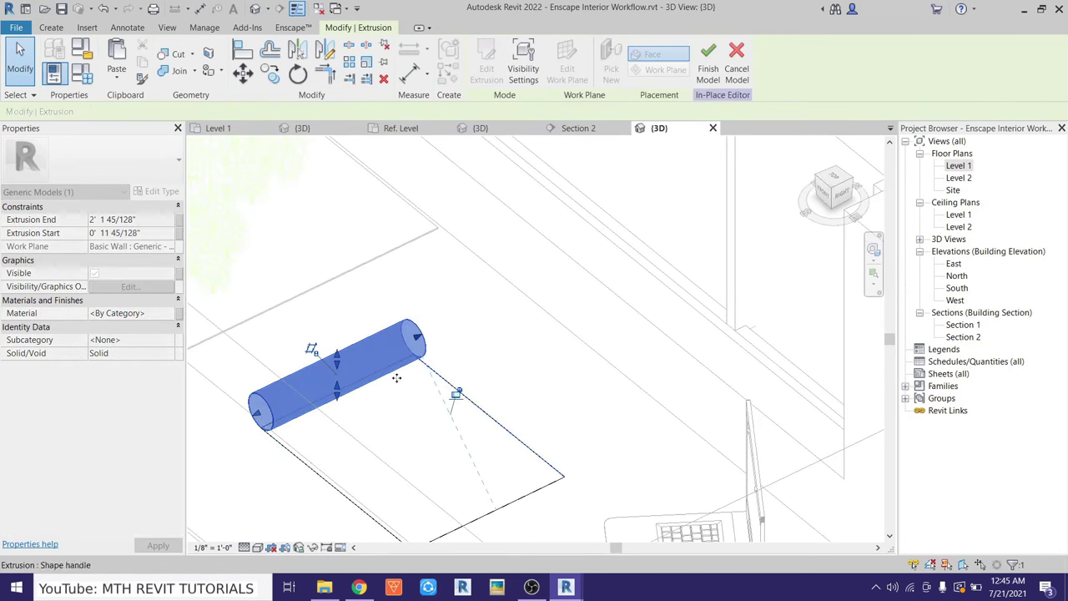
pyautogui.press('Escape')
# Switch the visual style to Realistic and select the rolled cylinder
pyautogui.click(257, 546)
pyautogui.click(298, 534)
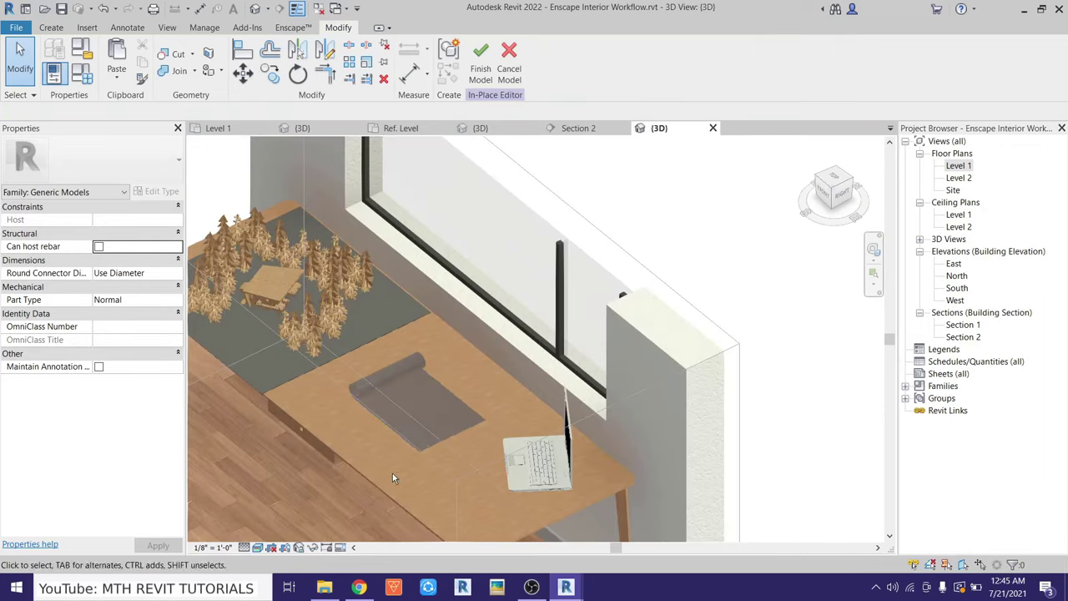
pyautogui.moveTo(392, 477)
pyautogui.keyDown('shift'); pyautogui.mouseDown(button='middle')
pyautogui.moveTo(382, 470)
pyautogui.moveTo(454, 368)
pyautogui.moveTo(490, 419)
pyautogui.mouseUp(button='middle'); pyautogui.keyUp('shift')
pyautogui.scroll(3, 382, 471)
pyautogui.scroll(2, 412, 432)
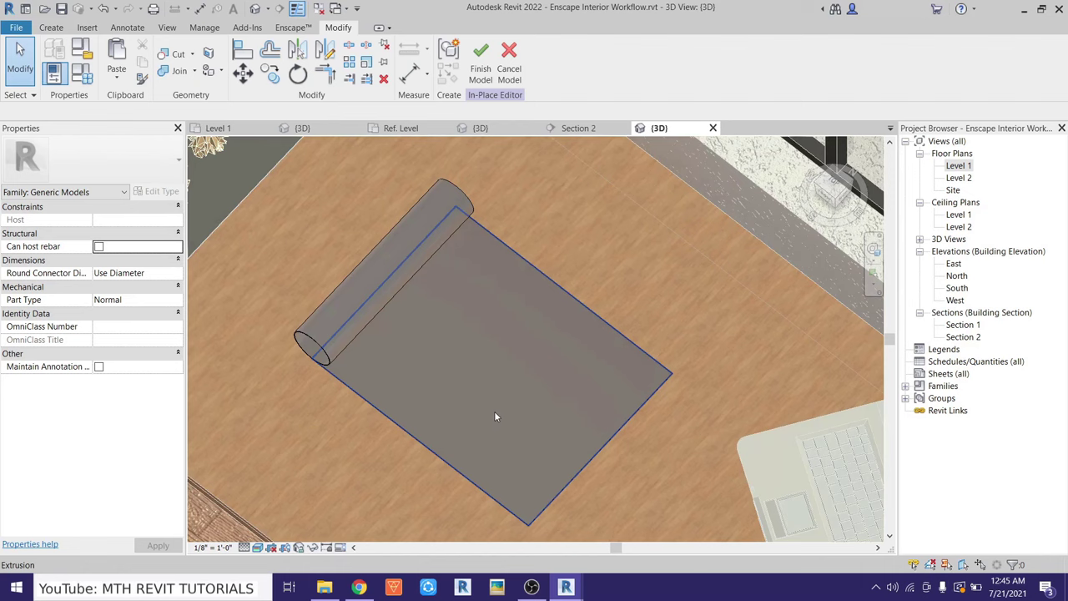
pyautogui.click(338, 304)
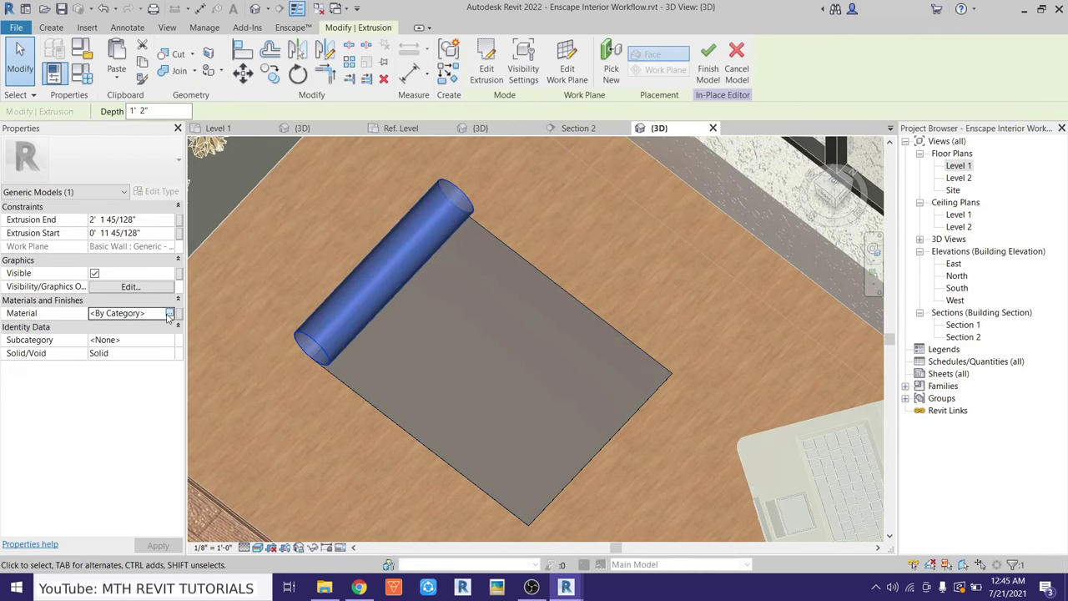
# Create a material named 006 Plan with Plan Decal.jpg as its image
pyautogui.click(167, 312)
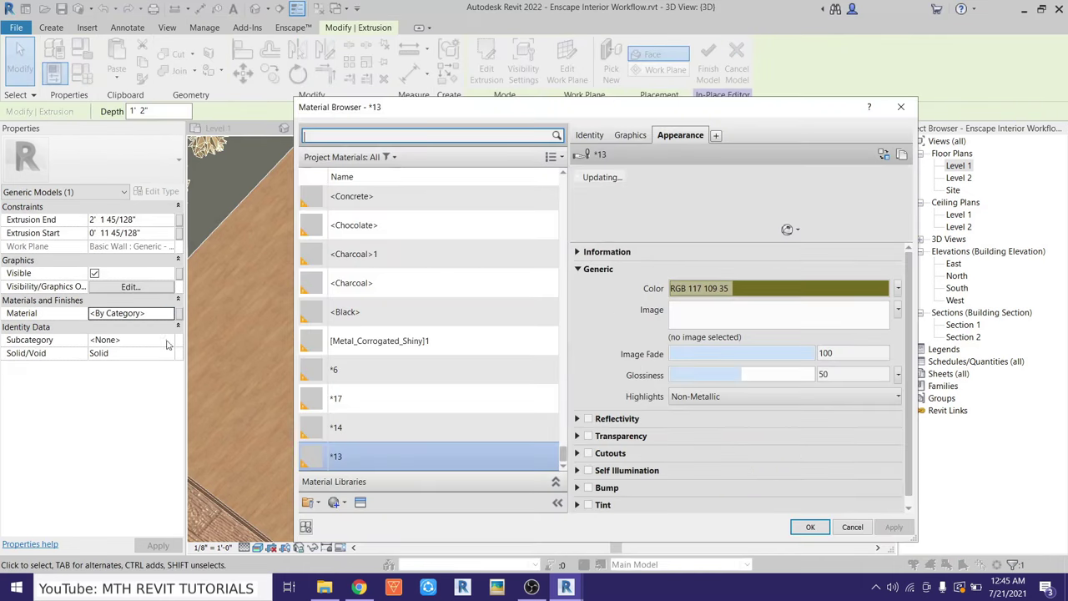
pyautogui.scroll(10, 395, 433)
pyautogui.rightClick(407, 326)
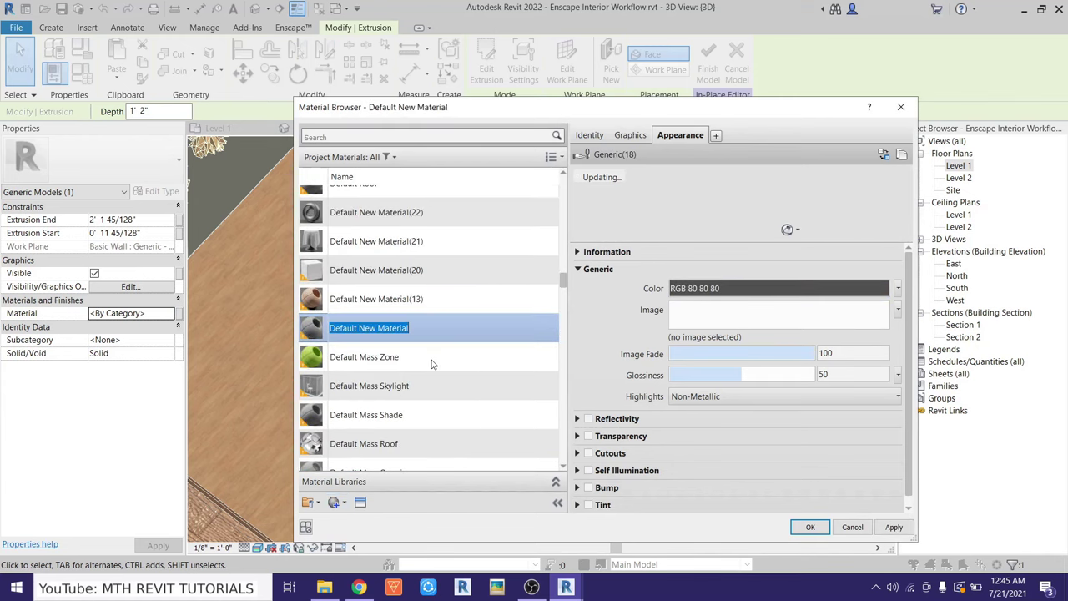
pyautogui.write('006 Plan')
pyautogui.press('Return')
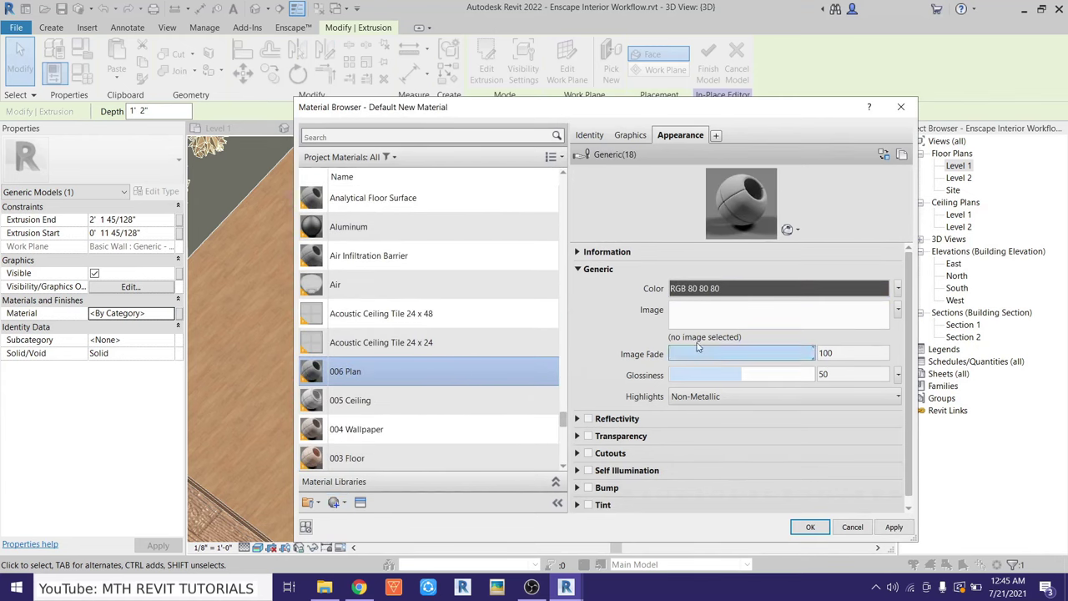
pyautogui.click(775, 313)
pyautogui.doubleClick(366, 115)
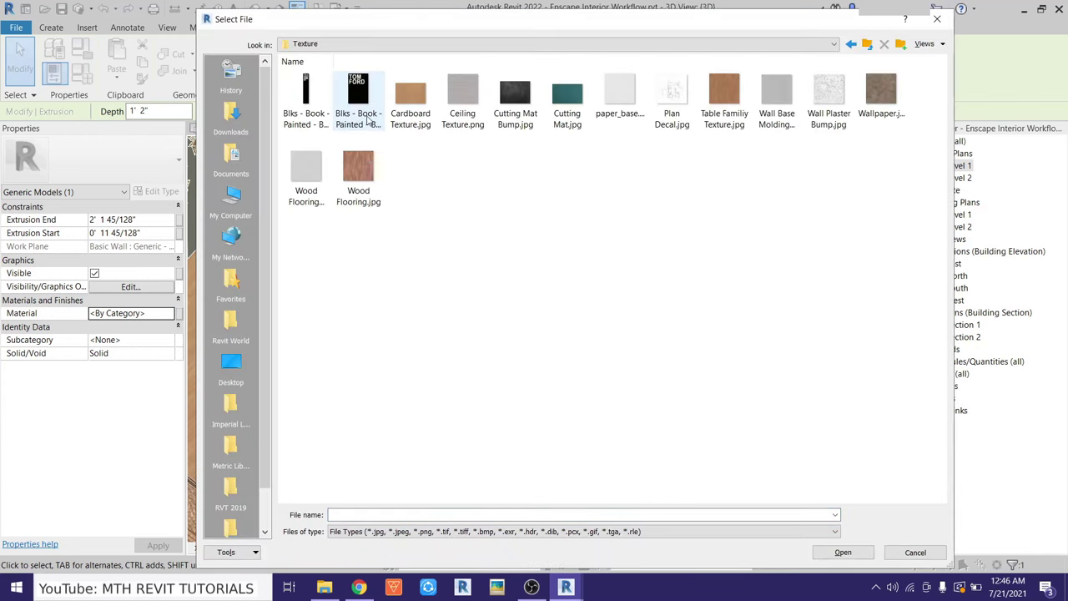
pyautogui.doubleClick(684, 123)
# Lower the plan image brightness to 92 and apply the material to the cylinder
pyautogui.click(725, 317)
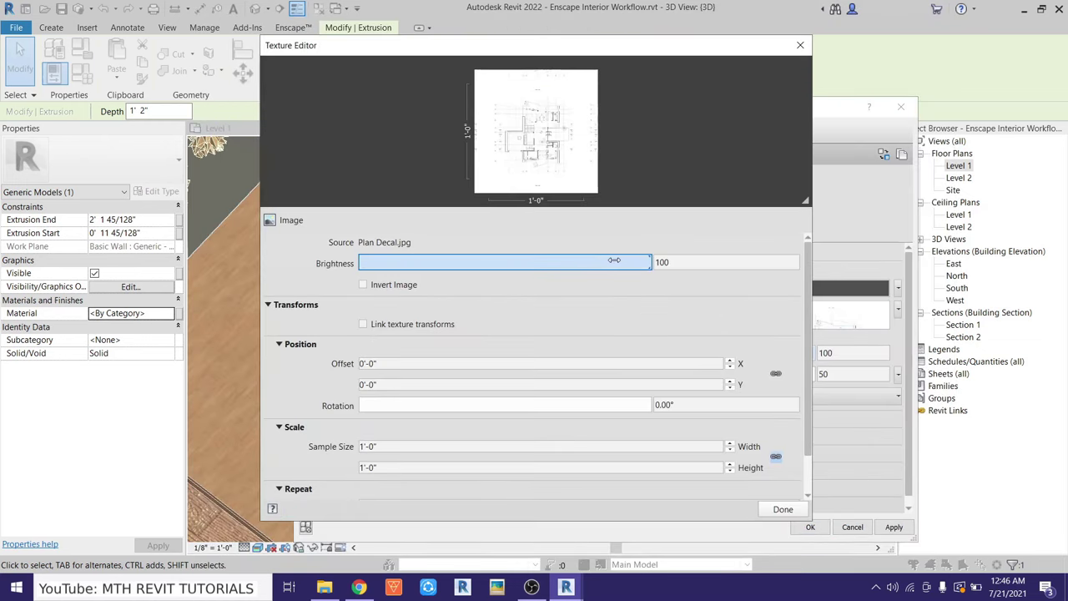
pyautogui.moveTo(614, 260); pyautogui.dragTo(569, 261)
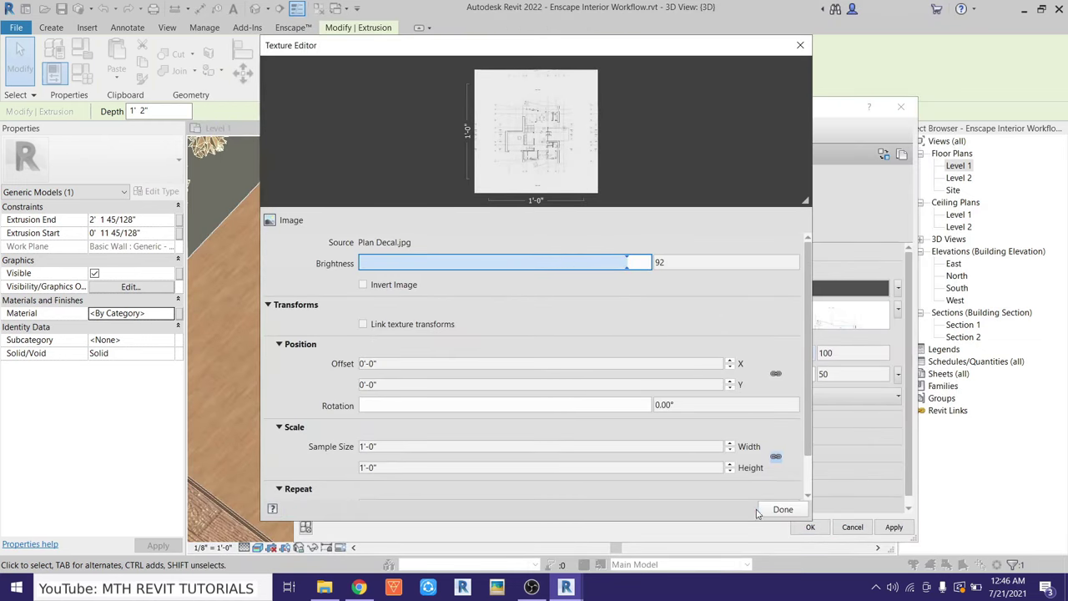
pyautogui.click(758, 510)
pyautogui.click(810, 526)
# Finish the in-place rolled plan model
pyautogui.scroll(3, 515, 265)
pyautogui.scroll(2, 492, 373)
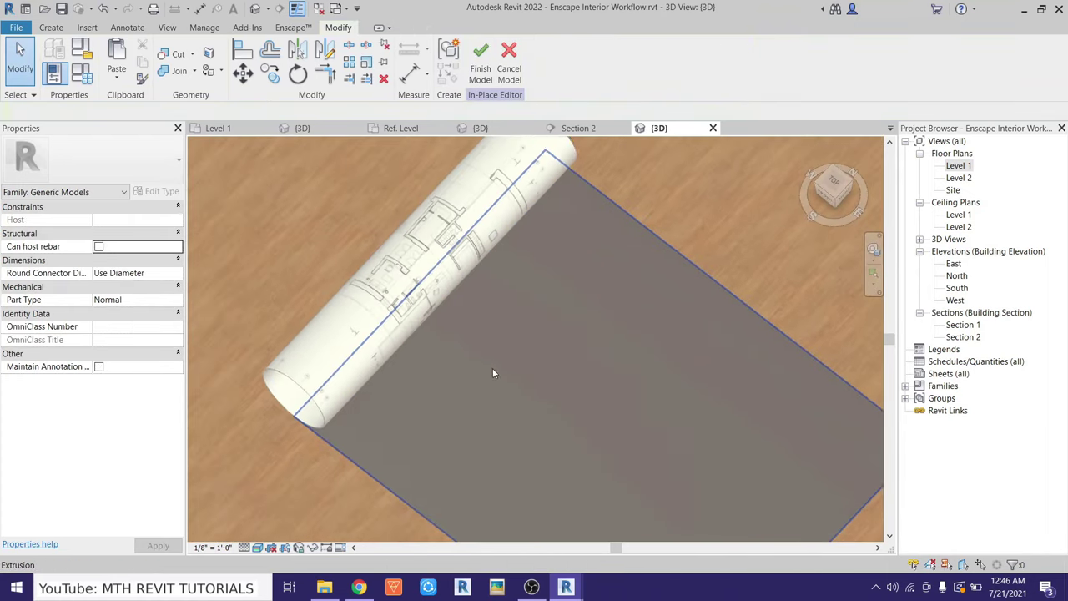
pyautogui.scroll(-2, 492, 373)
pyautogui.click(480, 314)
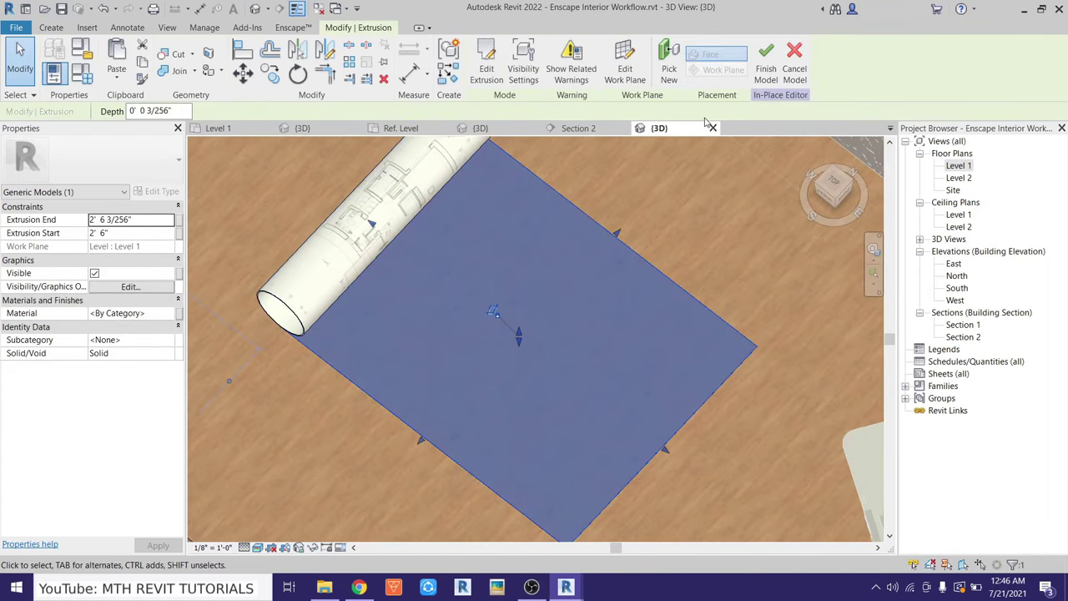
pyautogui.click(772, 84)
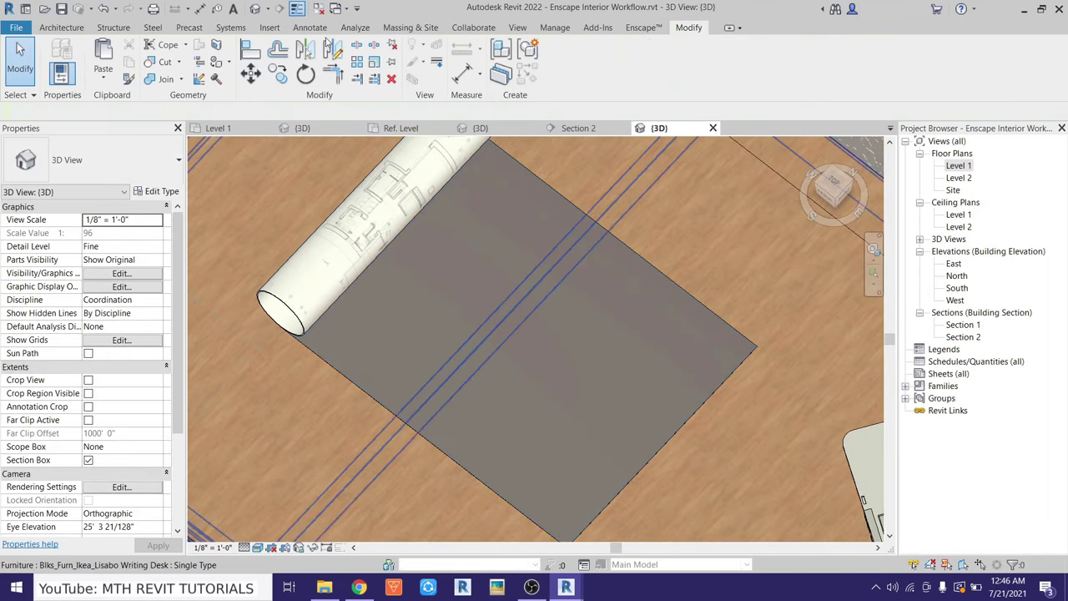
pyautogui.click(272, 29)
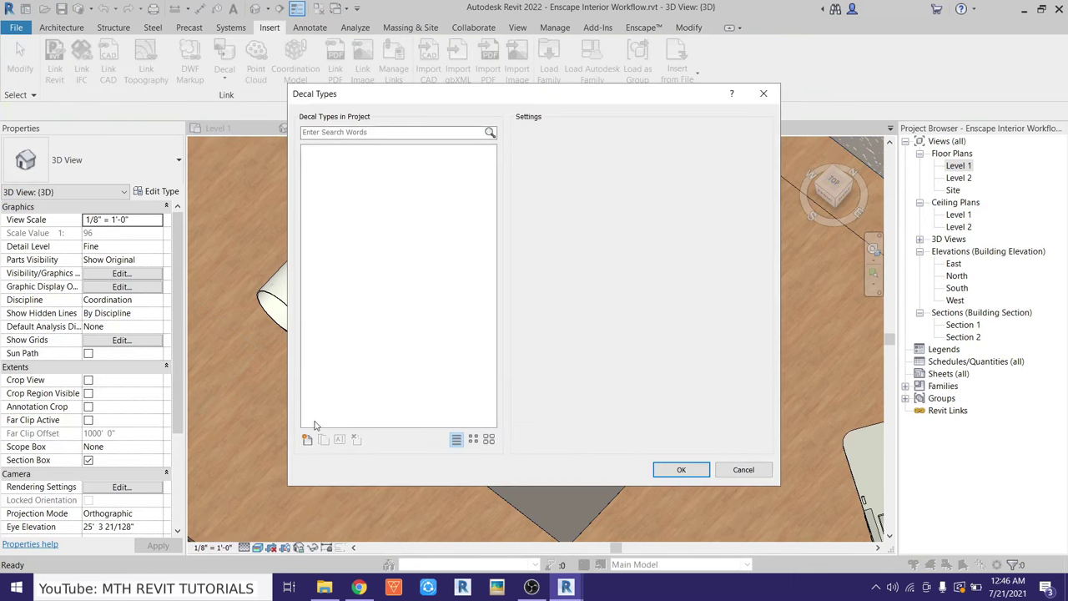
# Create a decal type named Plan using Plan Decal.jpg as its image
pyautogui.click(307, 439)
pyautogui.press('Return')
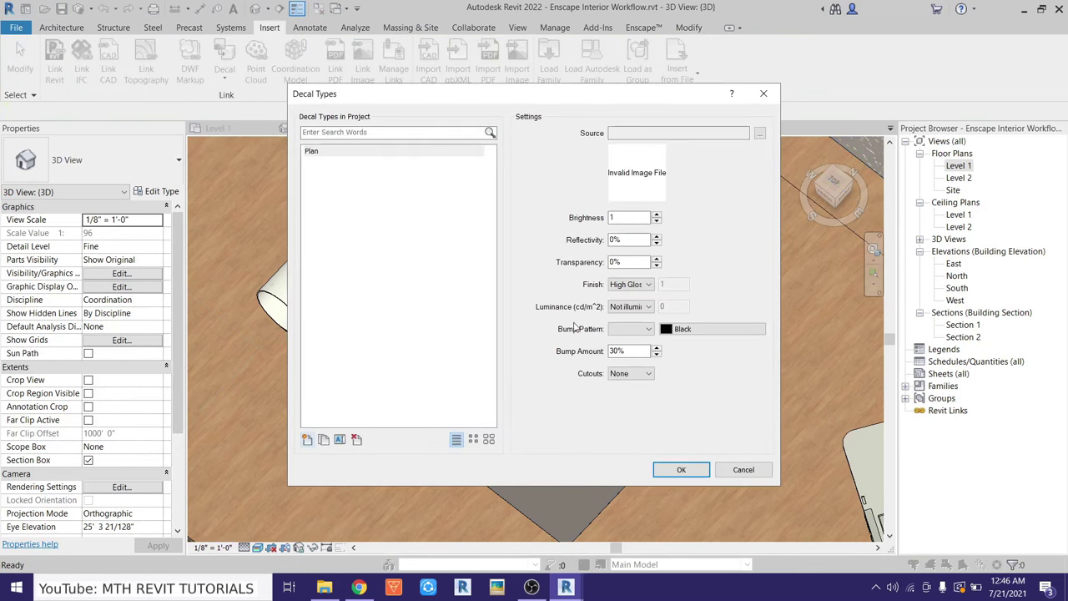
pyautogui.click(758, 133)
pyautogui.doubleClick(684, 126)
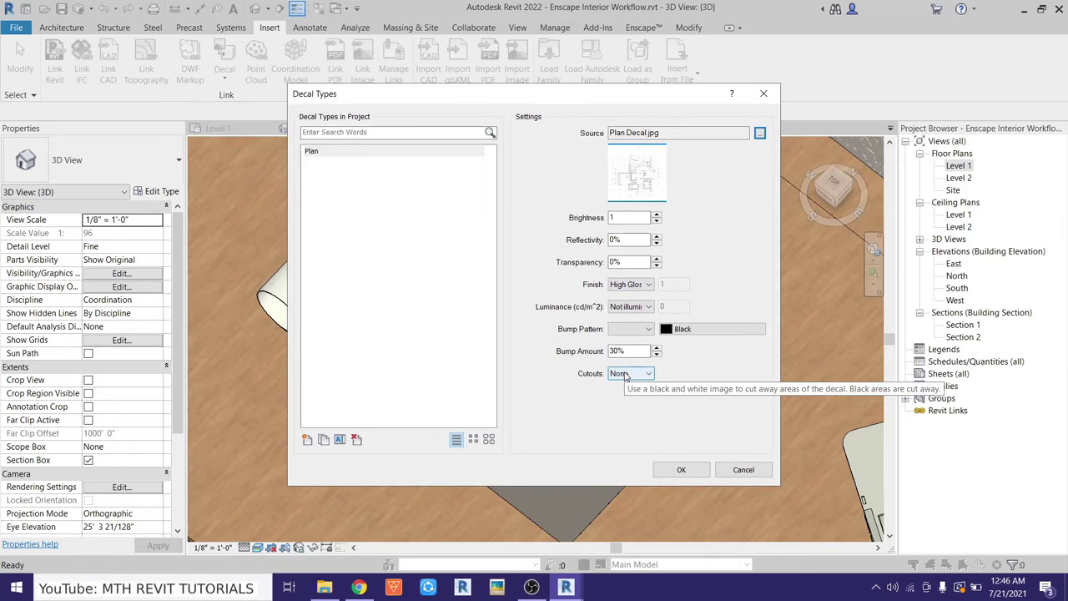
pyautogui.click(681, 467)
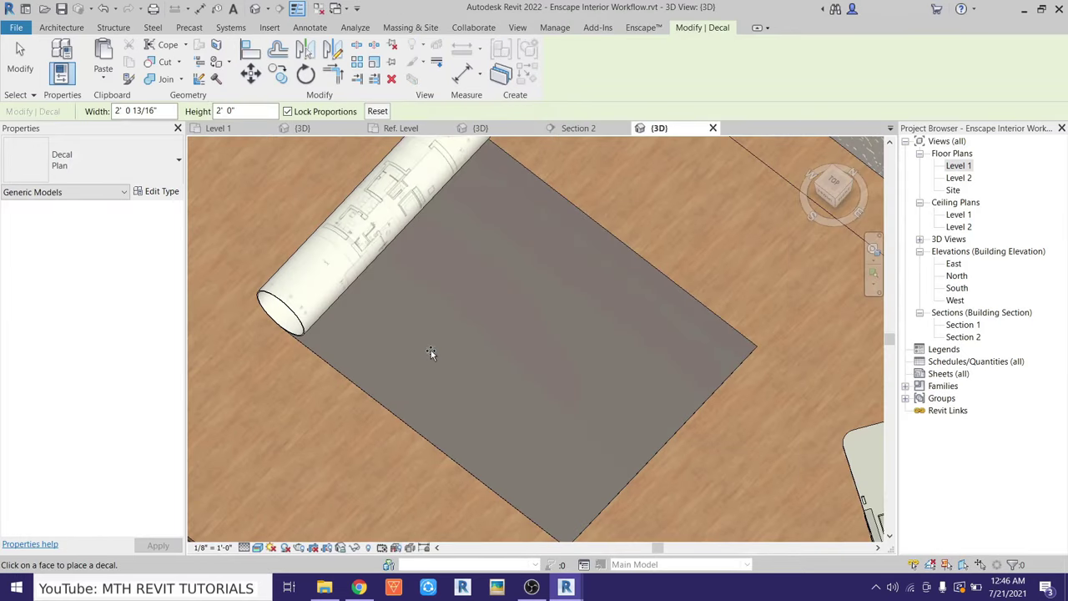
# Place the Plan decal on the grey mat and select it
pyautogui.click(593, 347)
pyautogui.scroll(-3, 635, 373)
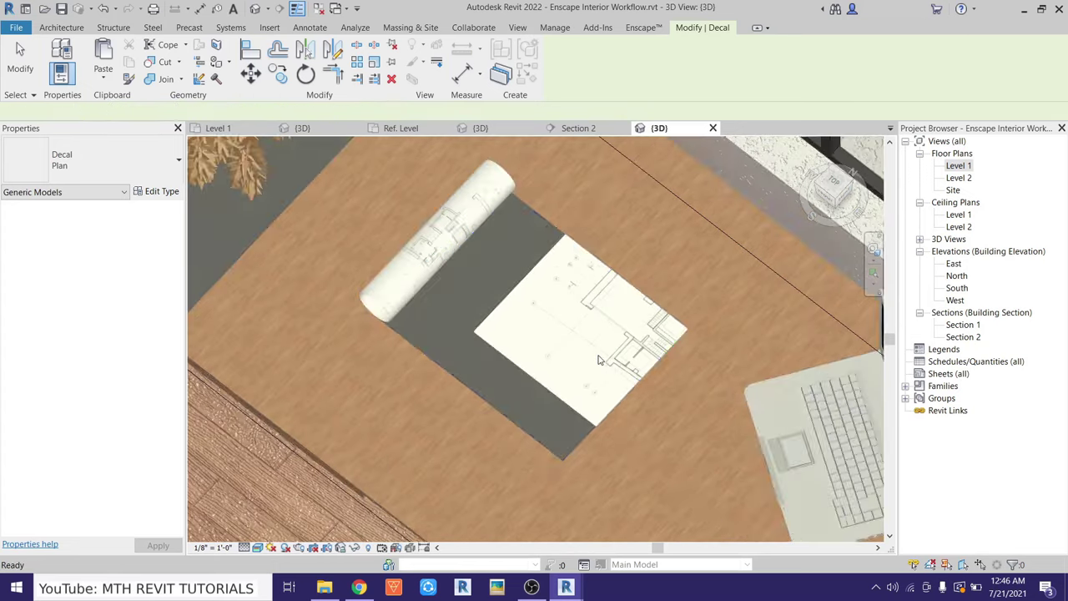
pyautogui.press('Escape')
pyautogui.click(557, 358)
pyautogui.scroll(3, 632, 426)
pyautogui.press('Escape')
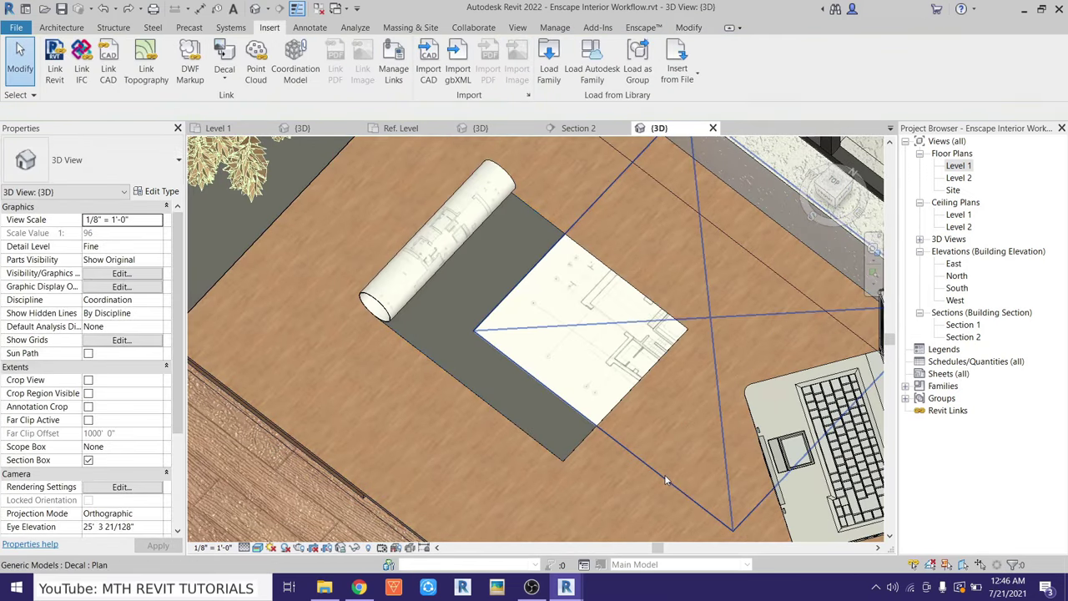
pyautogui.click(584, 350)
# Resize the decal to 1' 6" by 1' 2" so it covers the paper sheet
pyautogui.moveTo(686, 327)
pyautogui.mouseDown()
pyautogui.moveTo(838, 311)
pyautogui.moveTo(691, 323)
pyautogui.moveTo(682, 311)
pyautogui.mouseUp()
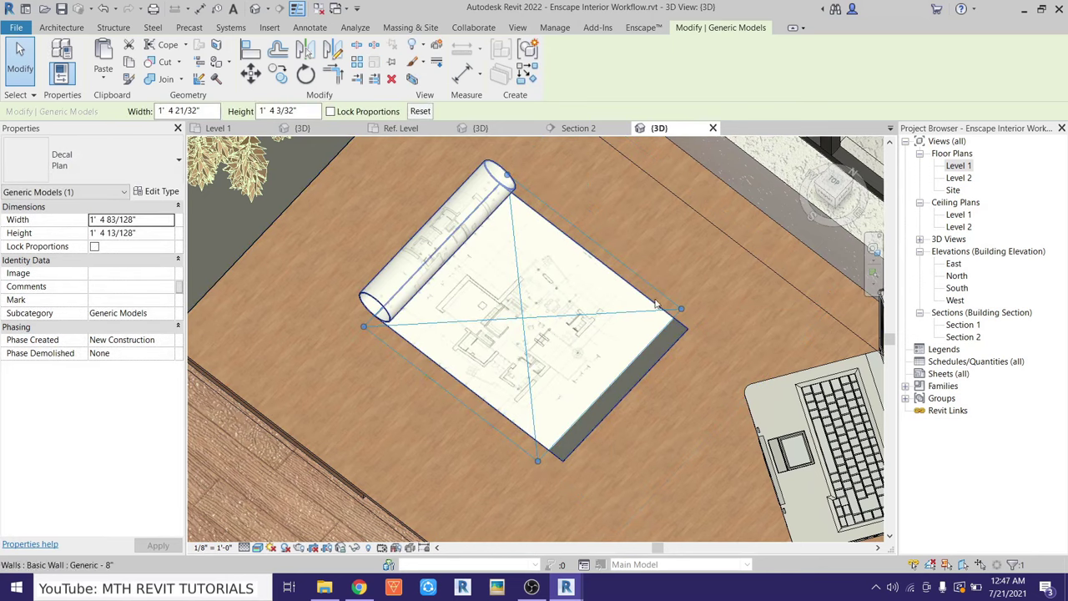
pyautogui.moveTo(681, 309)
pyautogui.mouseDown()
pyautogui.moveTo(724, 309)
pyautogui.moveTo(711, 298)
pyautogui.moveTo(729, 317)
pyautogui.mouseUp()
pyautogui.scroll(2, 711, 298)
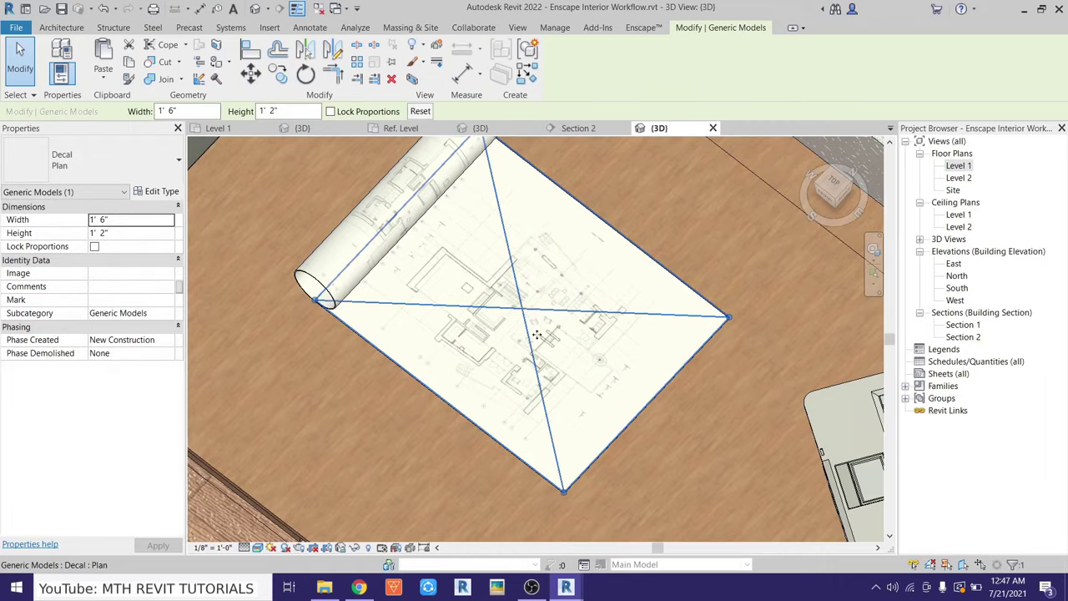
pyautogui.press('Escape')
pyautogui.scroll(-2, 432, 380)
pyautogui.scroll(3, 432, 379)
pyautogui.scroll(3, 433, 380)
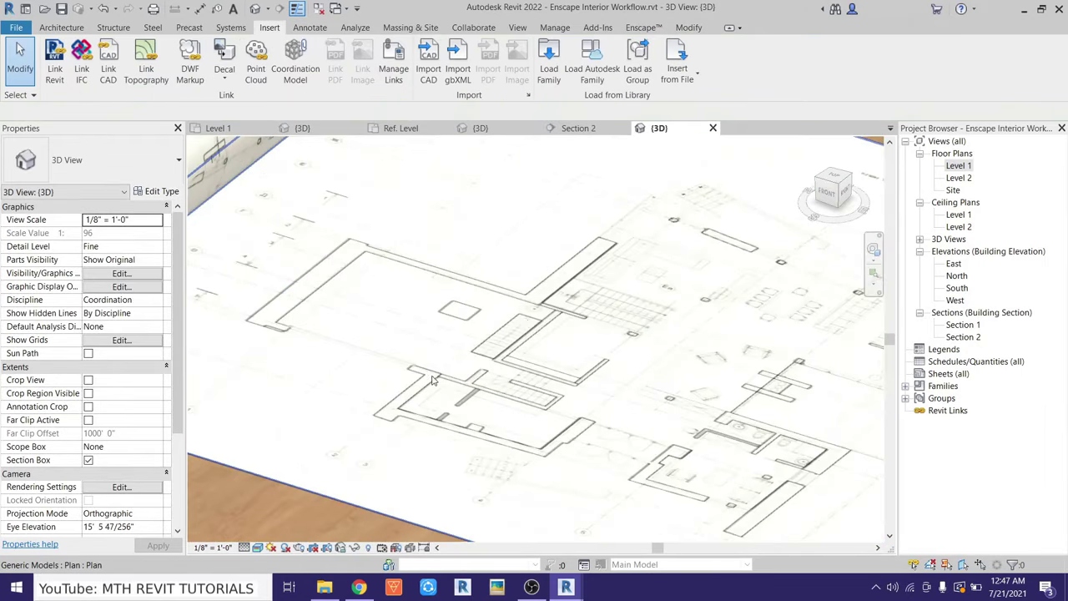
pyautogui.scroll(-4, 432, 380)
pyautogui.moveTo(432, 379)
pyautogui.keyDown('shift'); pyautogui.mouseDown(button='middle')
pyautogui.moveTo(500, 451)
pyautogui.moveTo(557, 378)
pyautogui.mouseUp(button='middle'); pyautogui.keyUp('shift')
pyautogui.scroll(-3, 500, 450)
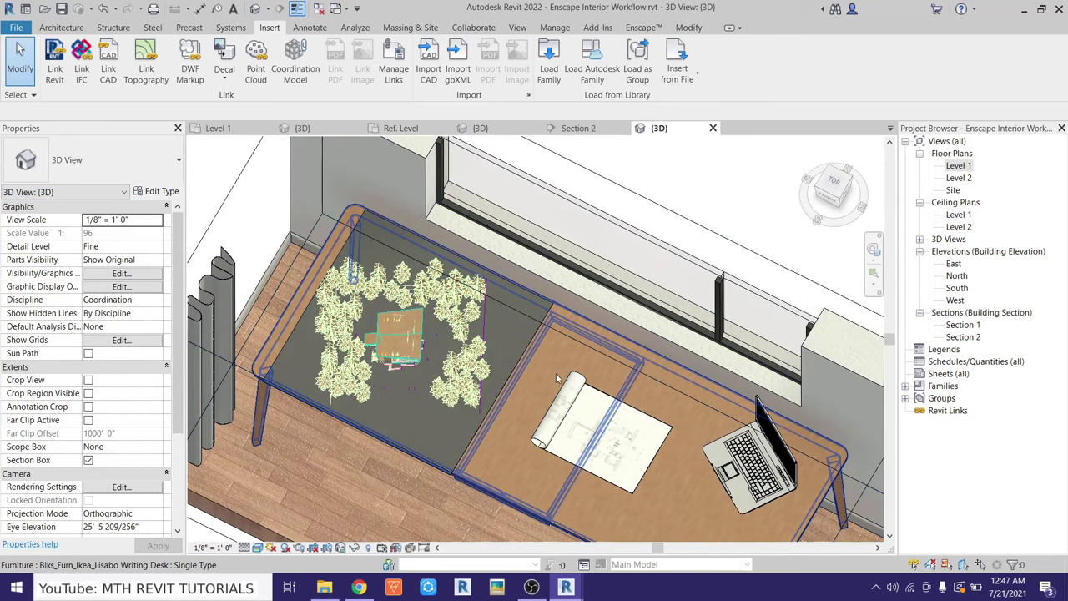
# Edit the rolled plan in place and dissociate the cylinder extrusion from its work plane
pyautogui.scroll(2, 556, 378)
pyautogui.doubleClick(548, 421)
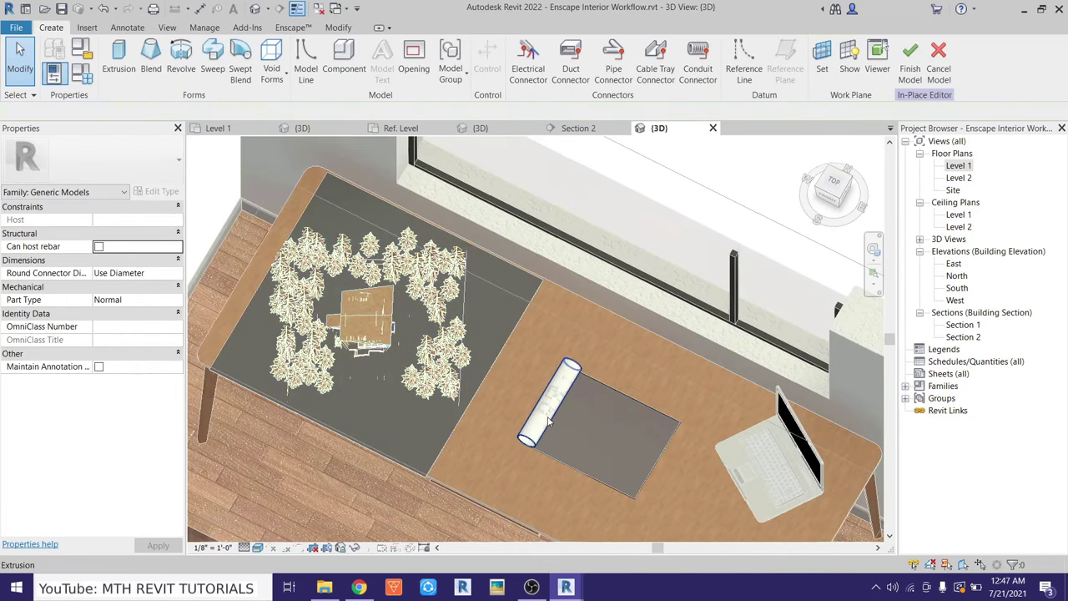
pyautogui.click(548, 421)
pyautogui.scroll(2, 577, 380)
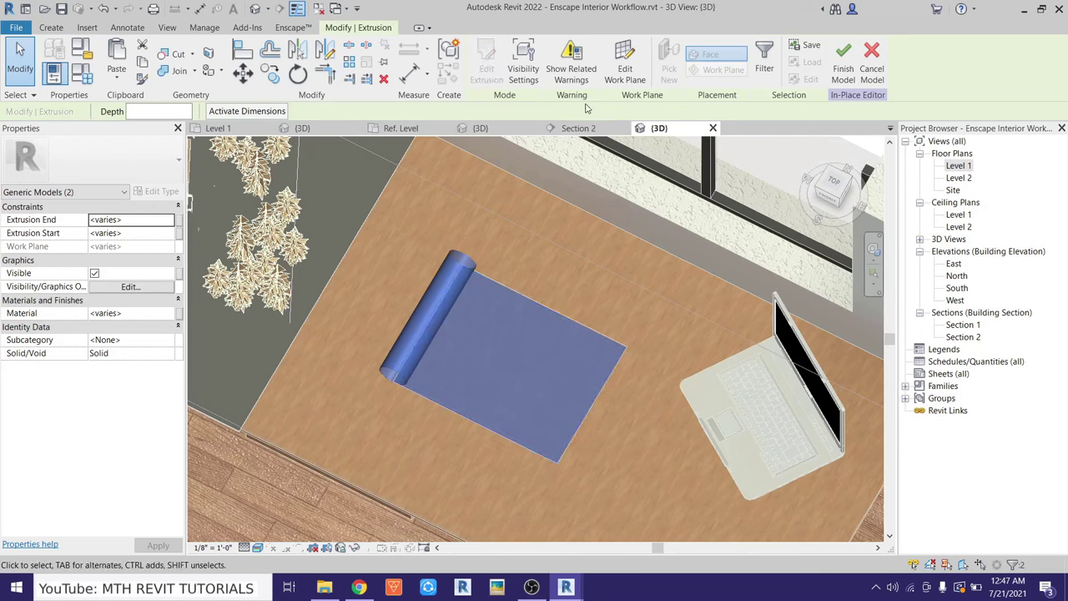
pyautogui.click(631, 73)
pyautogui.click(491, 374)
pyautogui.click(423, 342)
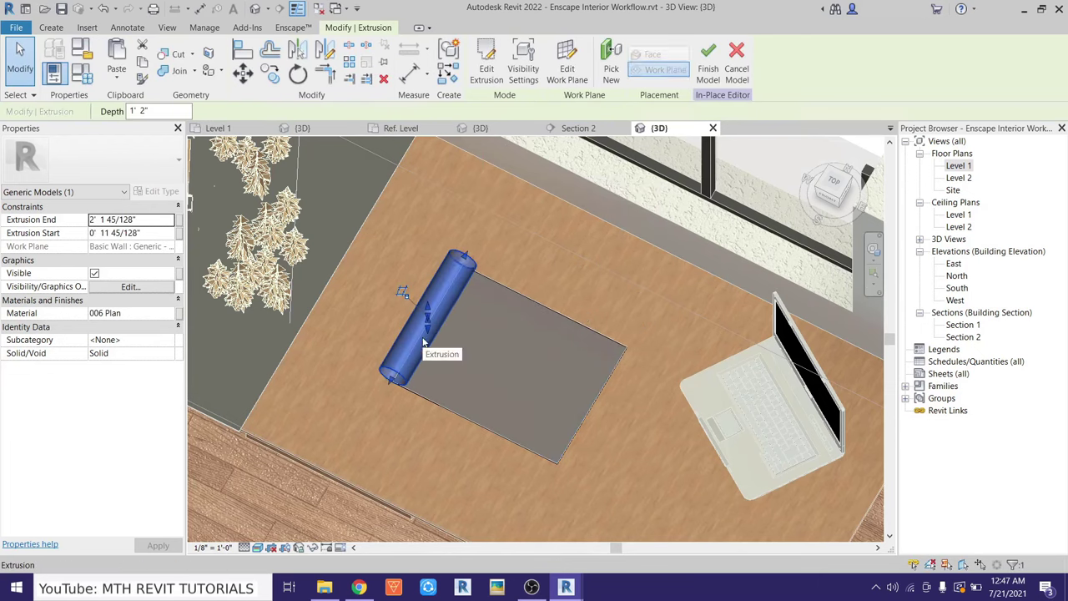
pyautogui.click(591, 81)
pyautogui.click(491, 374)
# Dissociate the flat sheet extrusion as well and finish the in-place model
pyautogui.click(523, 340)
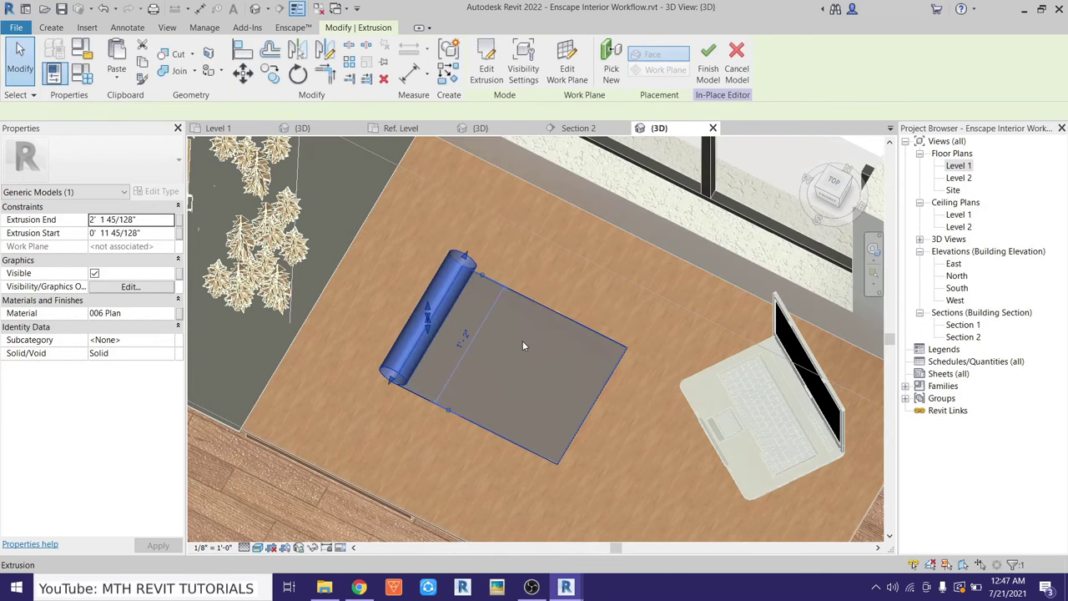
pyautogui.click(626, 67)
pyautogui.click(562, 251)
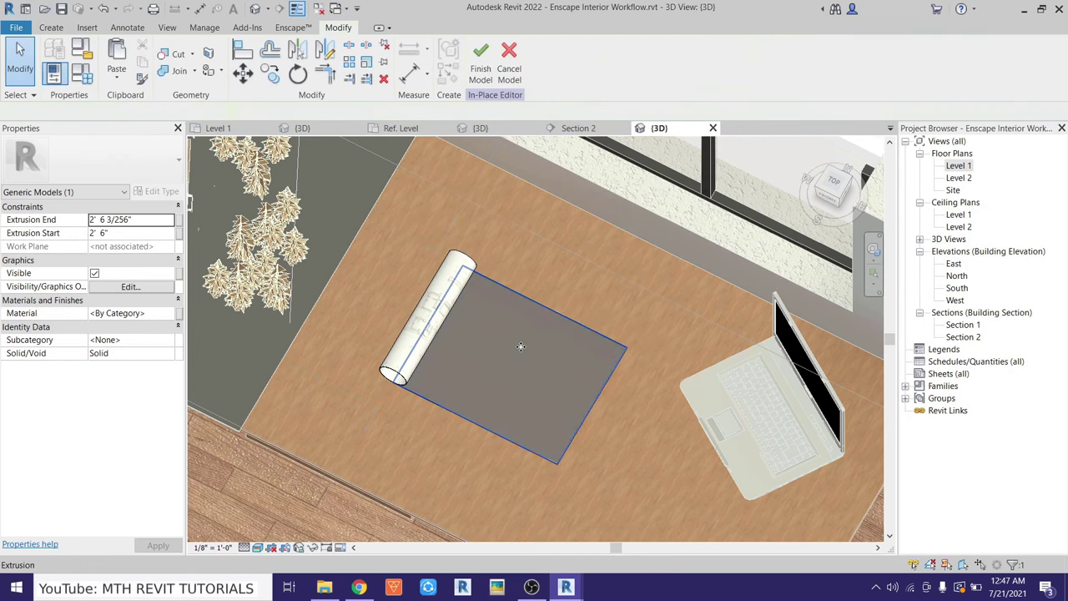
pyautogui.click(475, 65)
pyautogui.click(832, 180)
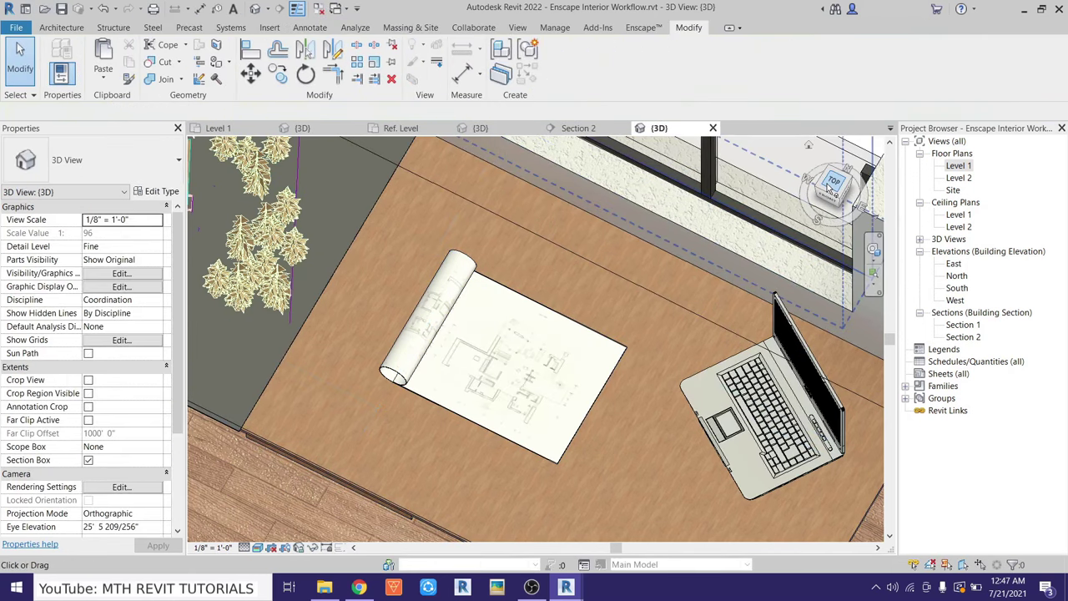
pyautogui.scroll(5, 537, 394)
pyautogui.scroll(3, 482, 309)
# Rotate the rolled plan and its decal about 32° counterclockwise with RO
pyautogui.click(482, 308)
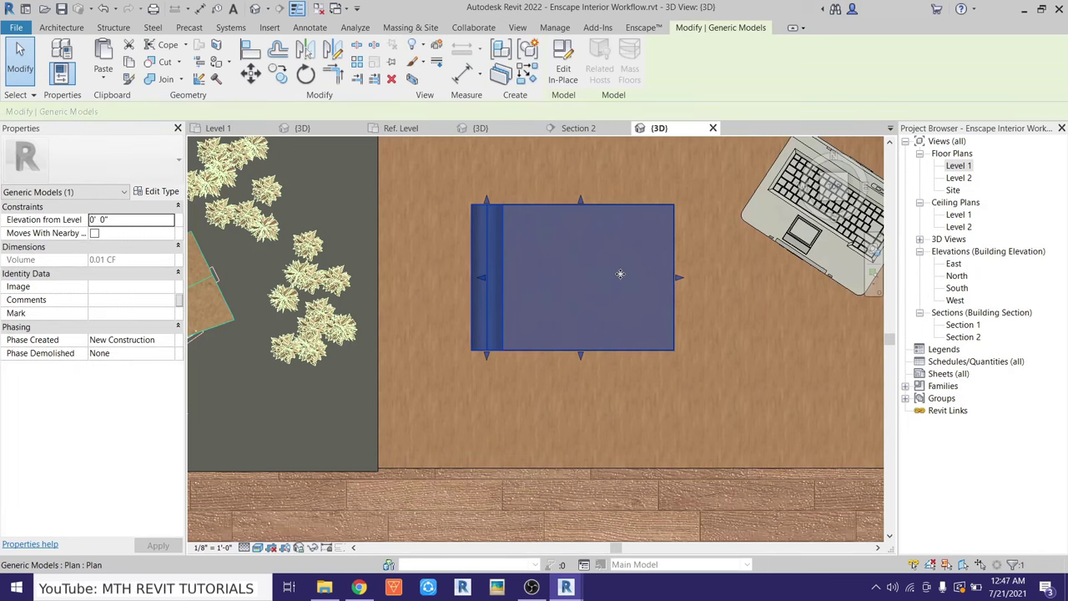
pyautogui.press('Escape')
pyautogui.scroll(-3, 500, 417)
pyautogui.scroll(3, 640, 213)
pyautogui.click(584, 334)
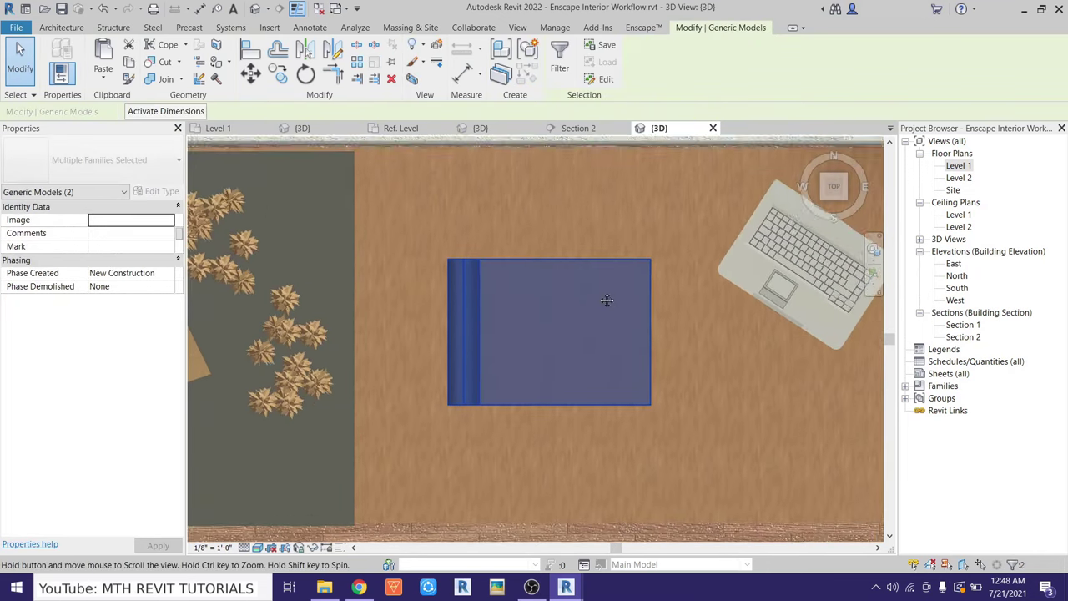
pyautogui.press('r')
pyautogui.press('o')
pyautogui.click(508, 188)
pyautogui.click(442, 241)
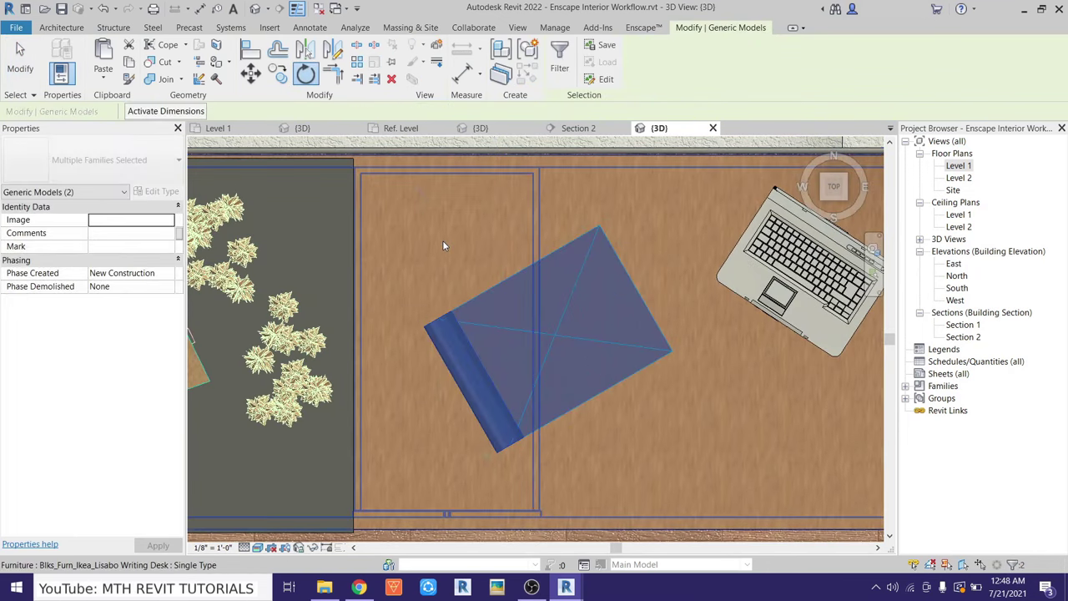
pyautogui.scroll(-2, 543, 371)
pyautogui.scroll(1, 543, 371)
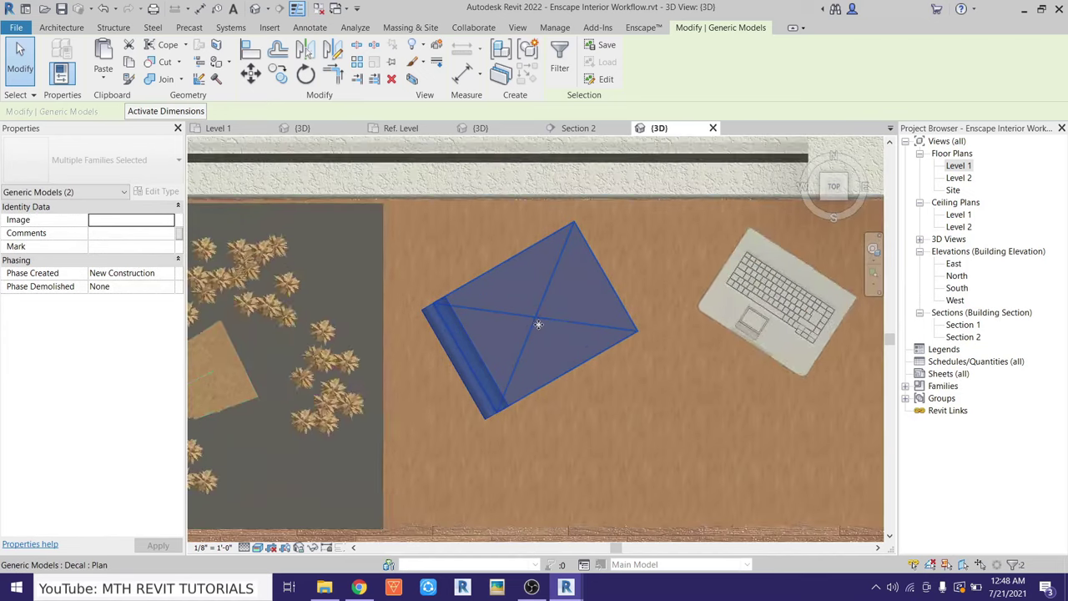
pyautogui.press('Escape')
# Orbit to view the angled sheet and select the rolled plan model
pyautogui.scroll(3, 526, 370)
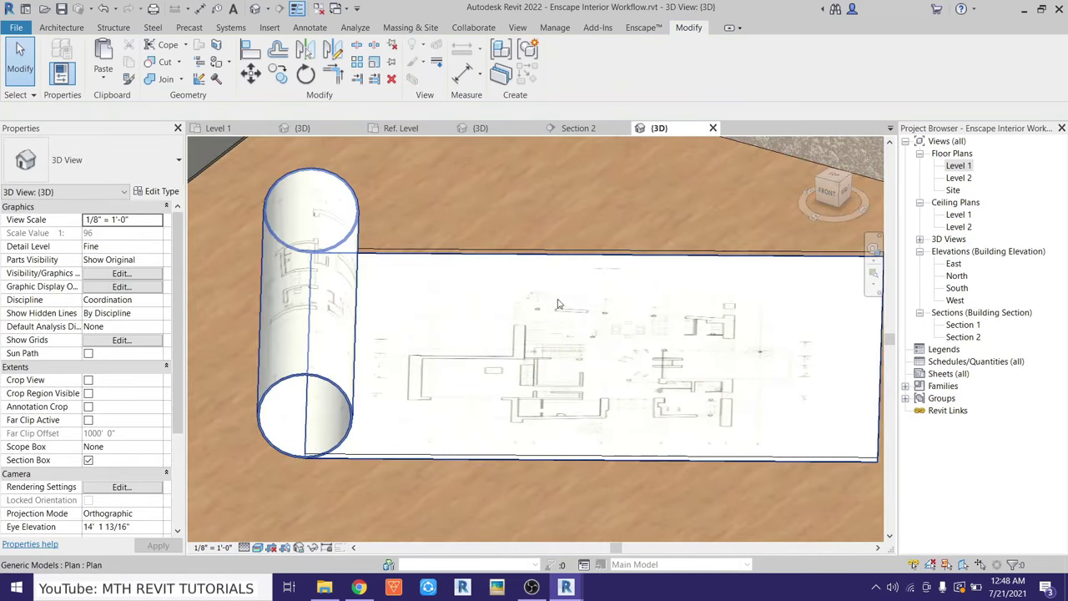
pyautogui.moveTo(559, 305)
pyautogui.keyDown('shift'); pyautogui.mouseDown(button='middle')
pyautogui.moveTo(488, 464)
pyautogui.moveTo(417, 350)
pyautogui.mouseUp(button='middle'); pyautogui.keyUp('shift')
pyautogui.scroll(-3, 480, 469)
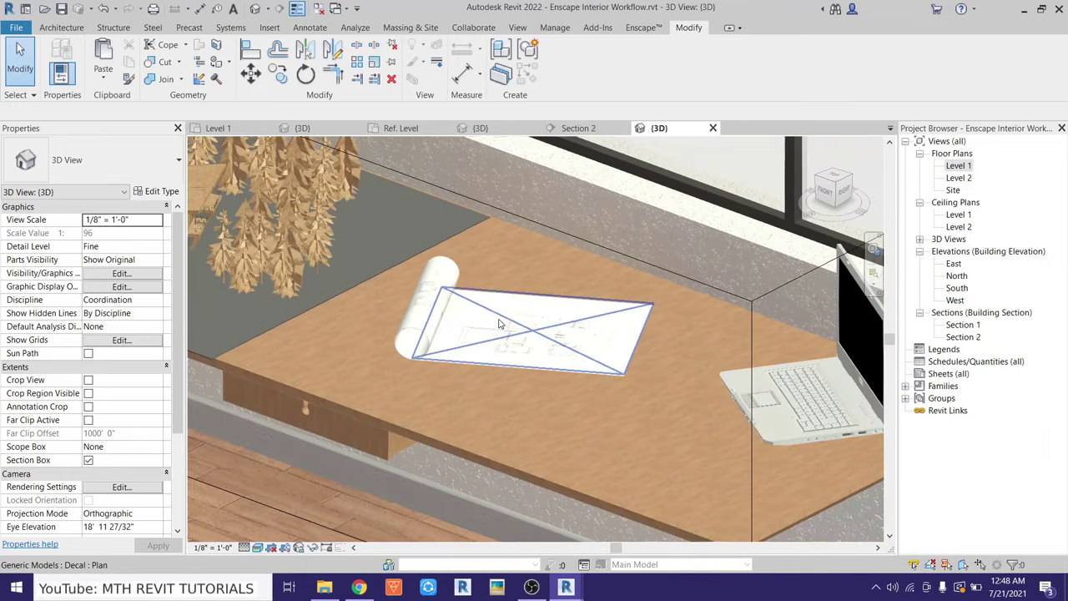
pyautogui.scroll(2, 417, 351)
pyautogui.click(362, 312)
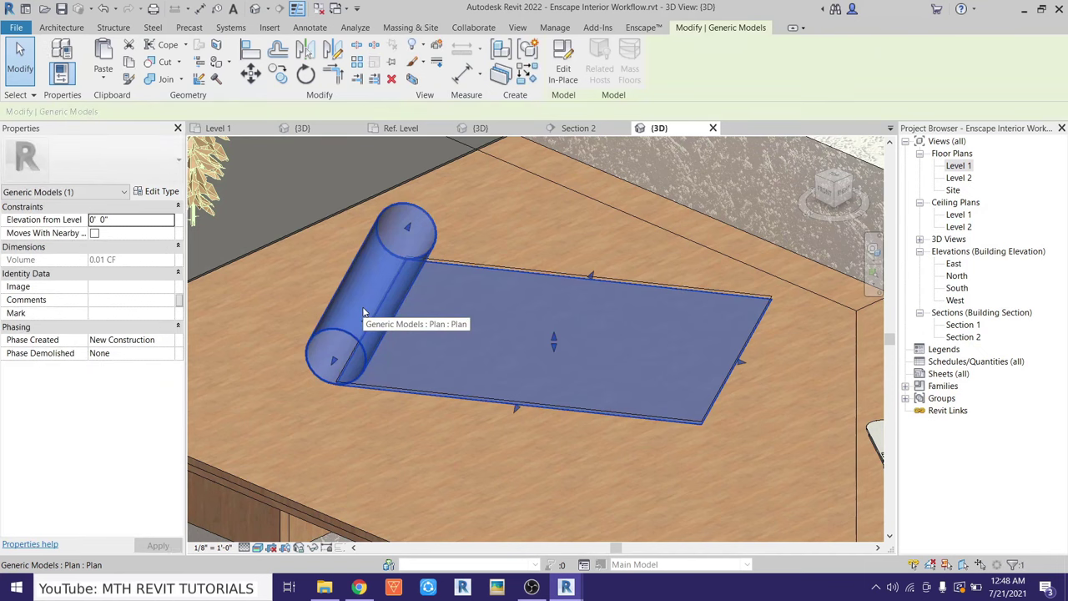
pyautogui.click(722, 417)
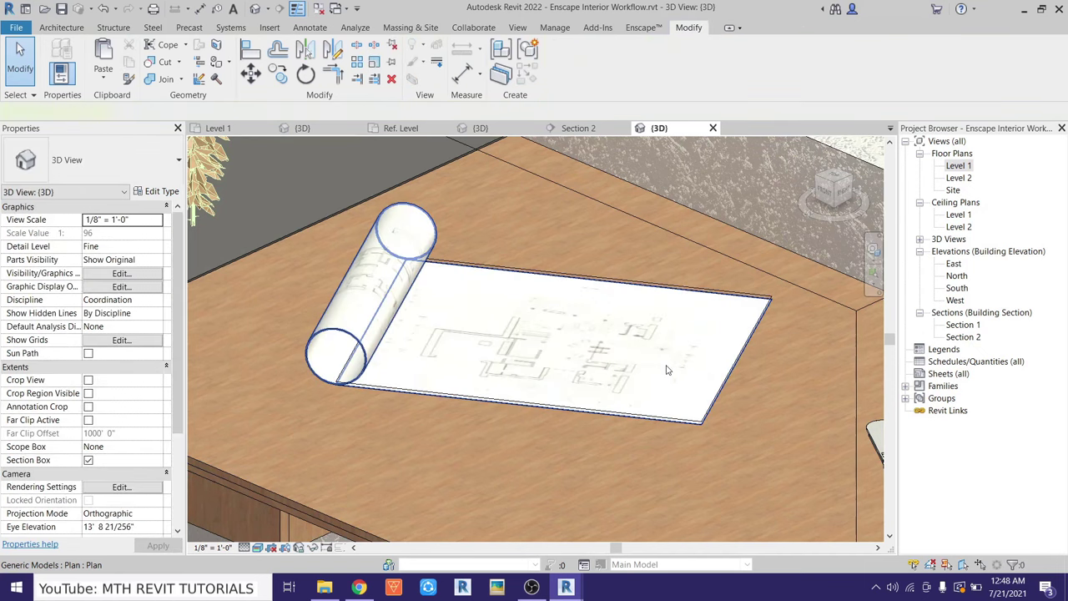
pyautogui.click(624, 288)
pyautogui.press('Escape')
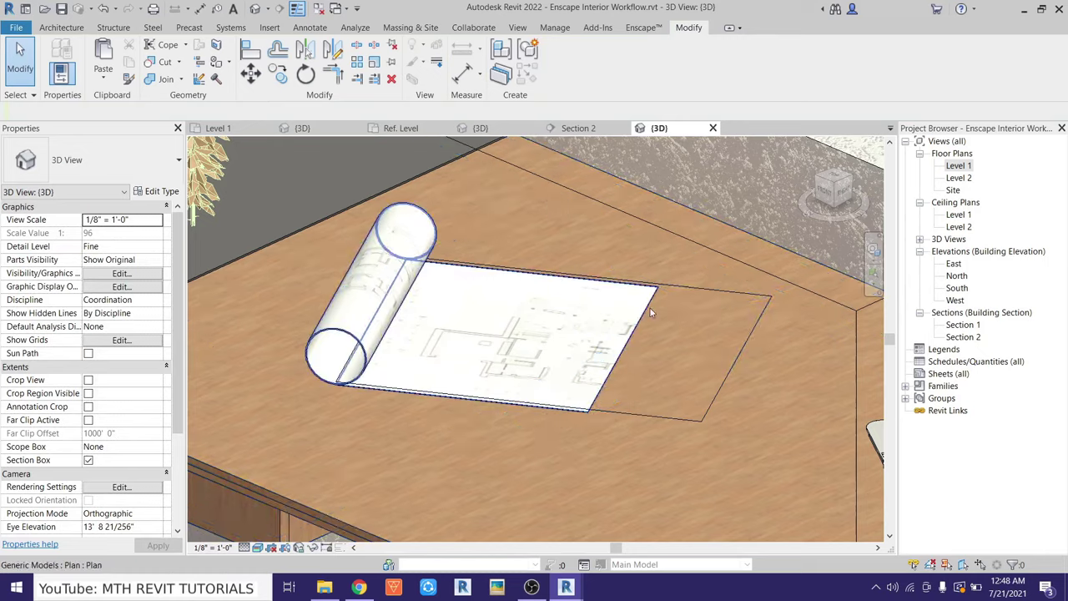
pyautogui.keyDown('shift'); pyautogui.moveTo(650, 308); pyautogui.dragTo(600, 374, button='middle'); pyautogui.keyUp('shift')
pyautogui.click(504, 361)
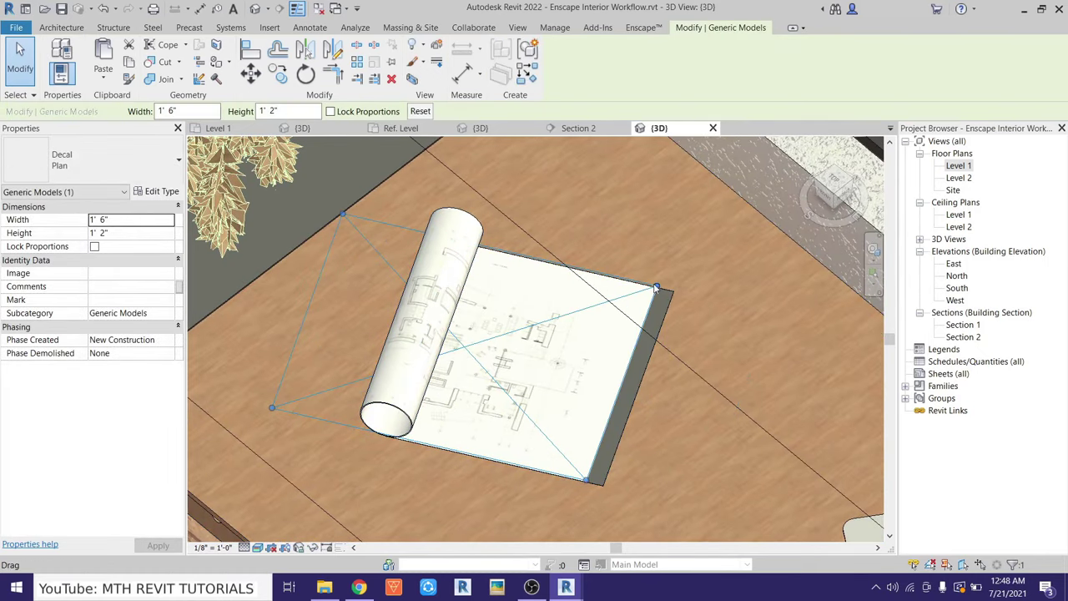
pyautogui.moveTo(678, 292)
pyautogui.mouseDown()
pyautogui.moveTo(581, 216)
pyautogui.moveTo(658, 287)
pyautogui.moveTo(676, 289)
pyautogui.mouseUp()
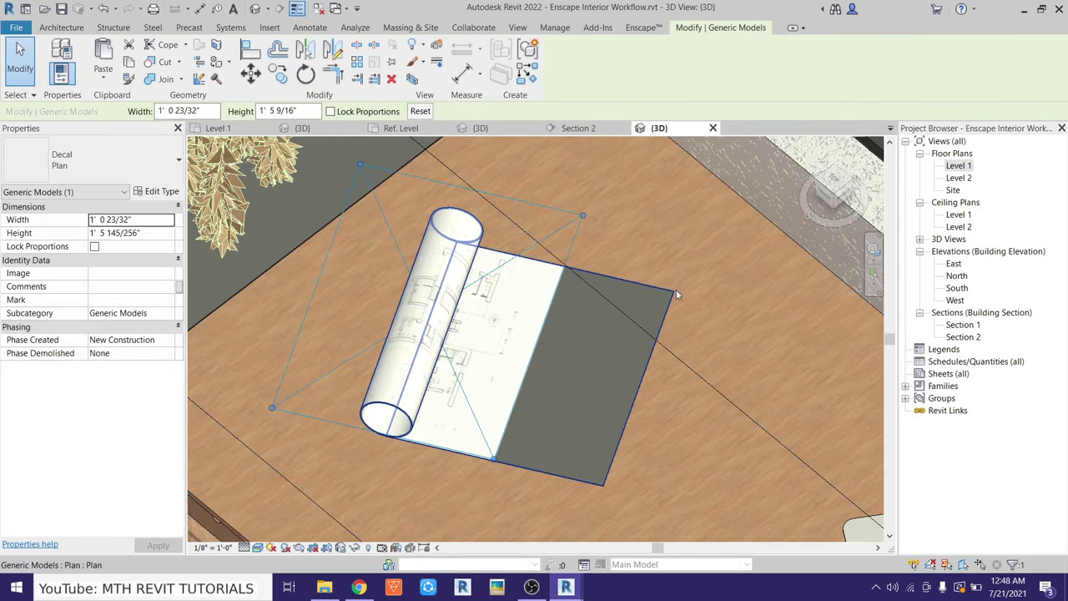
pyautogui.press('Escape')
pyautogui.click(506, 342)
pyautogui.moveTo(506, 342)
pyautogui.keyDown('shift'); pyautogui.mouseDown(button='middle')
pyautogui.moveTo(543, 492)
pyautogui.moveTo(531, 349)
pyautogui.mouseUp(button='middle'); pyautogui.keyUp('shift')
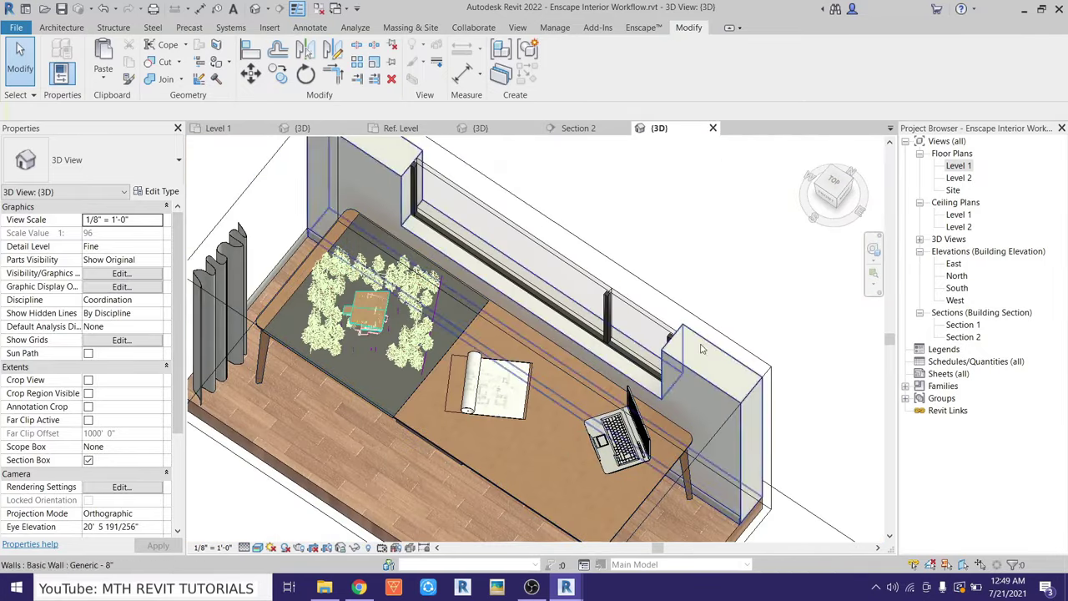
pyautogui.scroll(-5, 532, 349)
pyautogui.scroll(3, 532, 349)
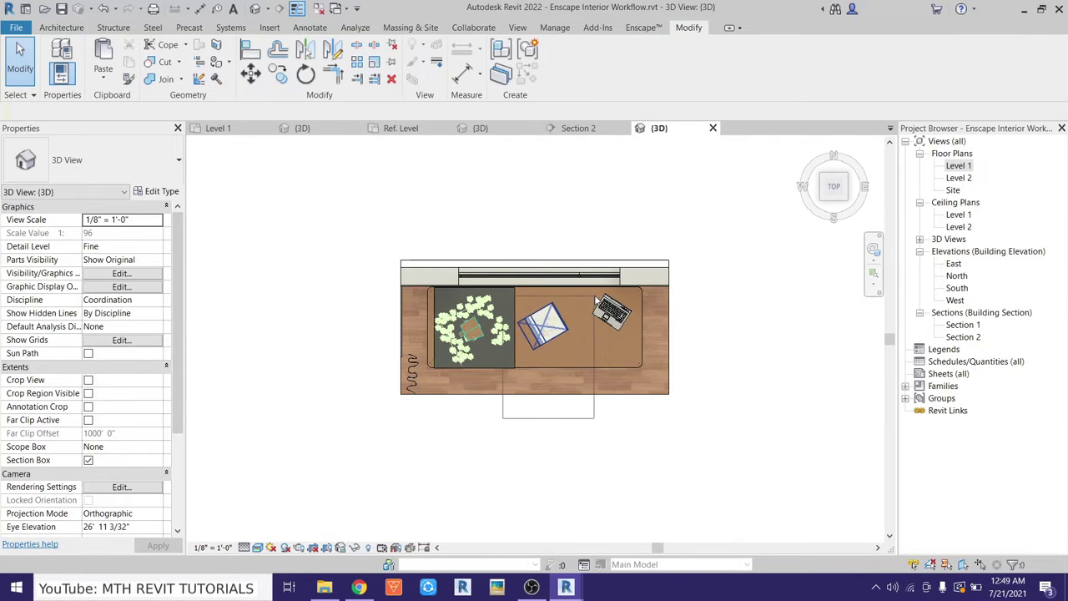
pyautogui.scroll(3, 595, 298)
pyautogui.click(562, 333)
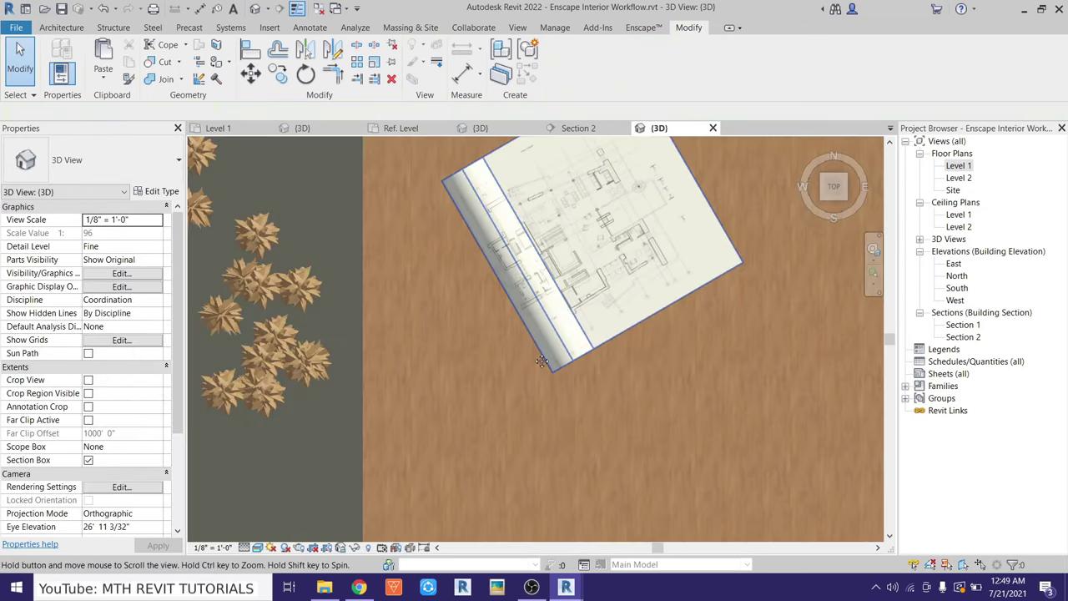
# Open the Level 1 plan and pick the Enscape CA Measuring Tape component
pyautogui.doubleClick(957, 165)
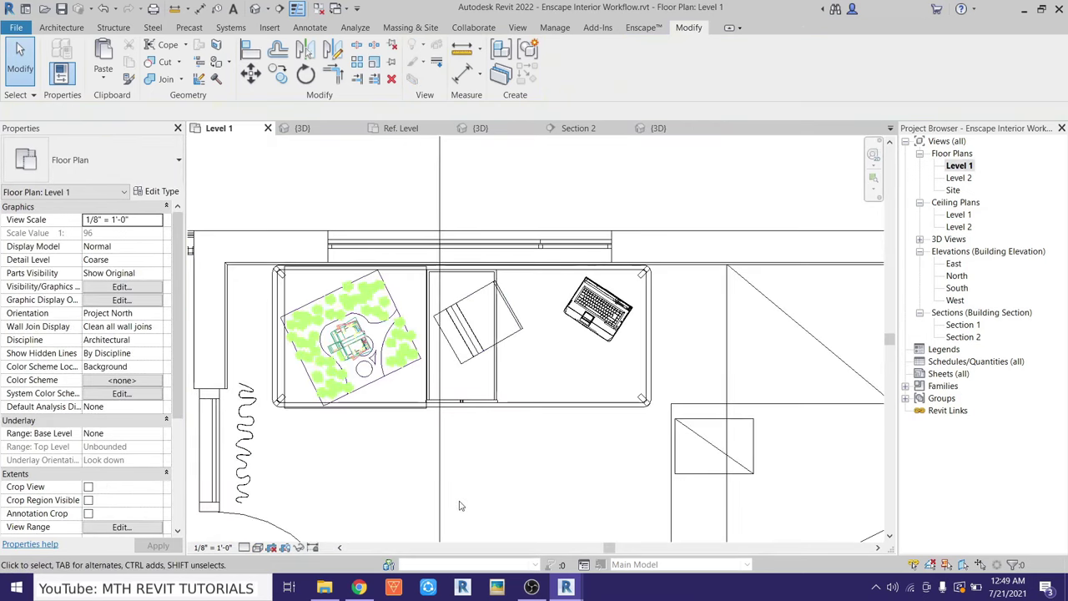
pyautogui.scroll(2, 463, 370)
pyautogui.scroll(2, 457, 367)
pyautogui.scroll(1, 457, 367)
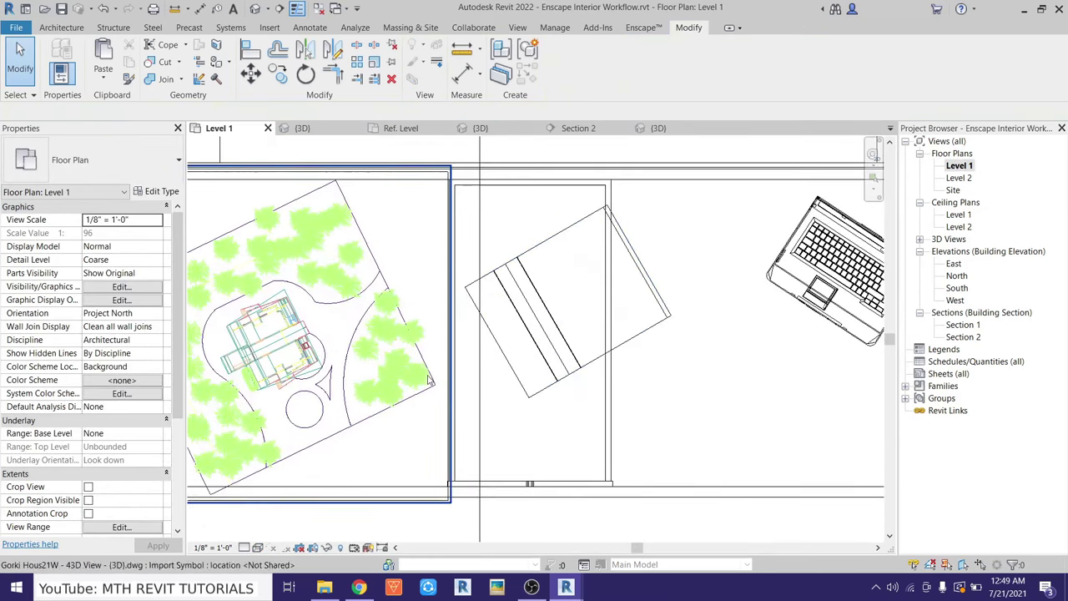
pyautogui.scroll(1, 457, 367)
pyautogui.click(61, 27)
pyautogui.click(171, 58)
pyautogui.click(109, 160)
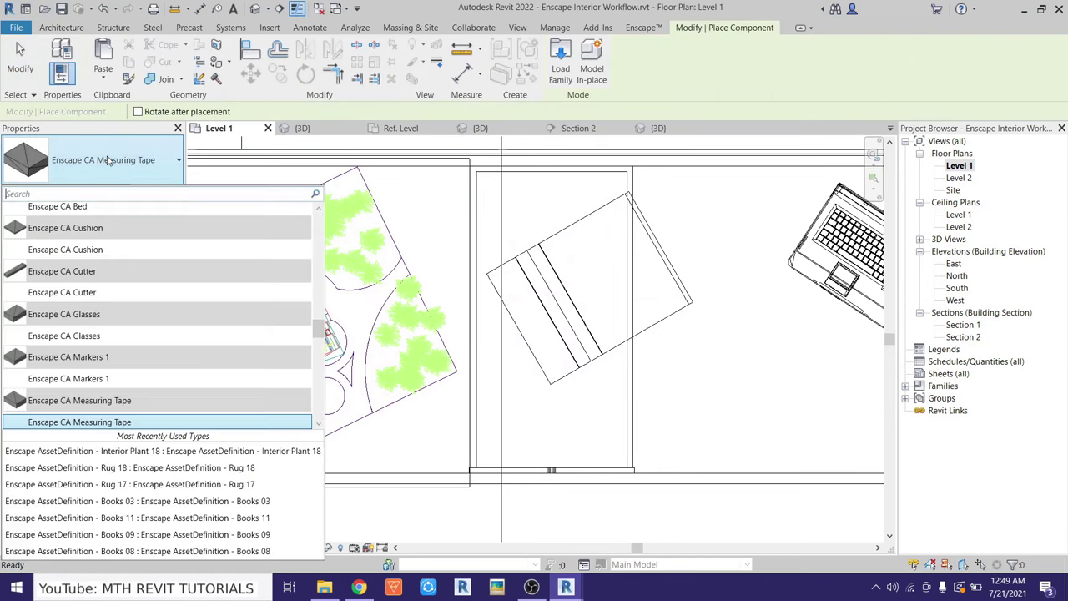
pyautogui.write('measur')
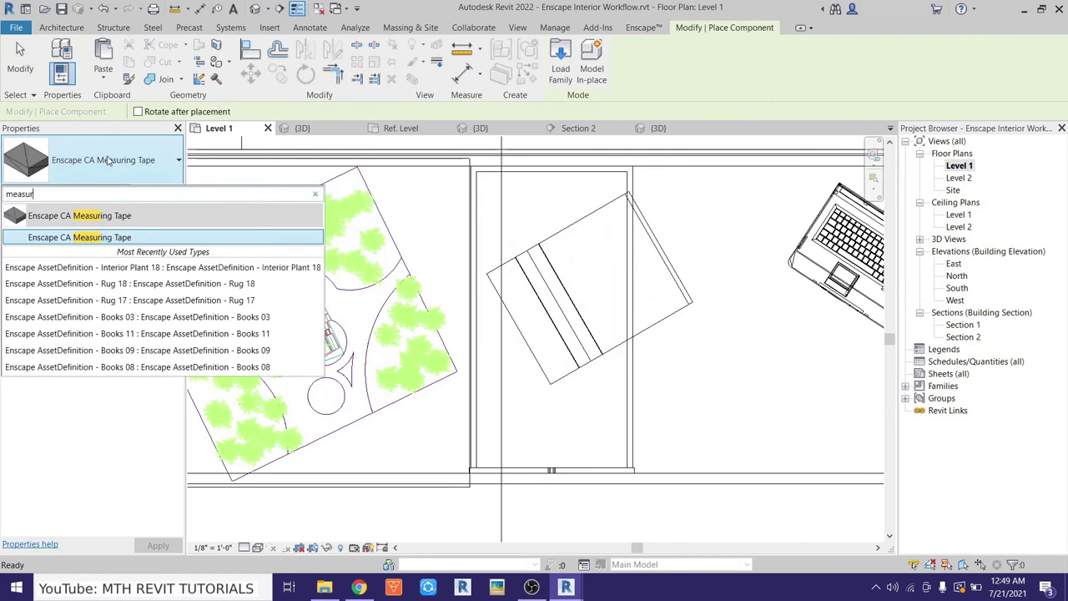
pyautogui.click(87, 239)
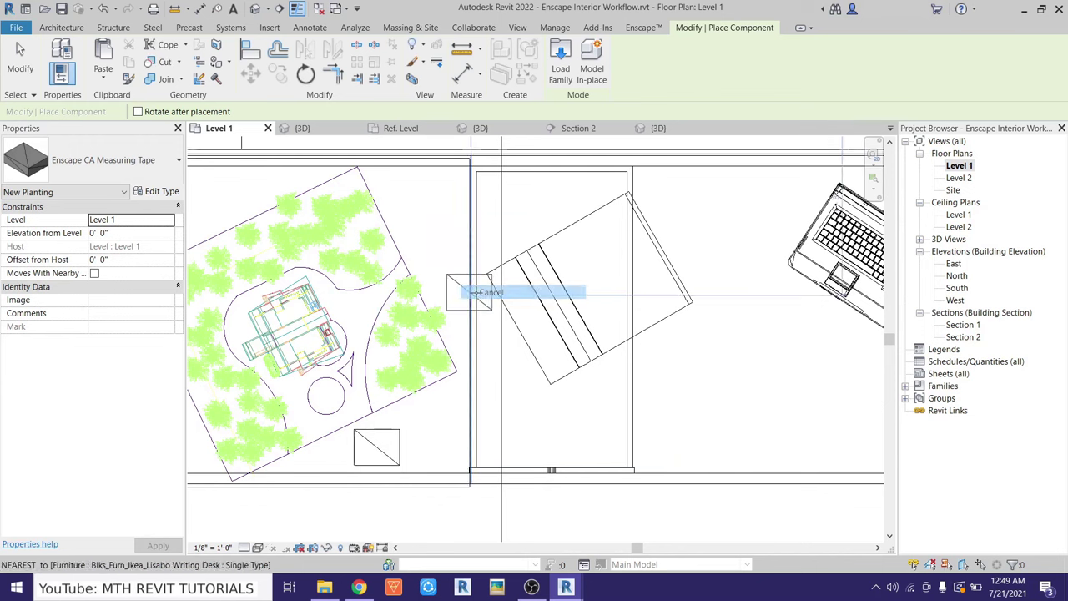
# Place the asset found by searching 'coffee' on the desk
pyautogui.click(114, 172)
pyautogui.write('coffee')
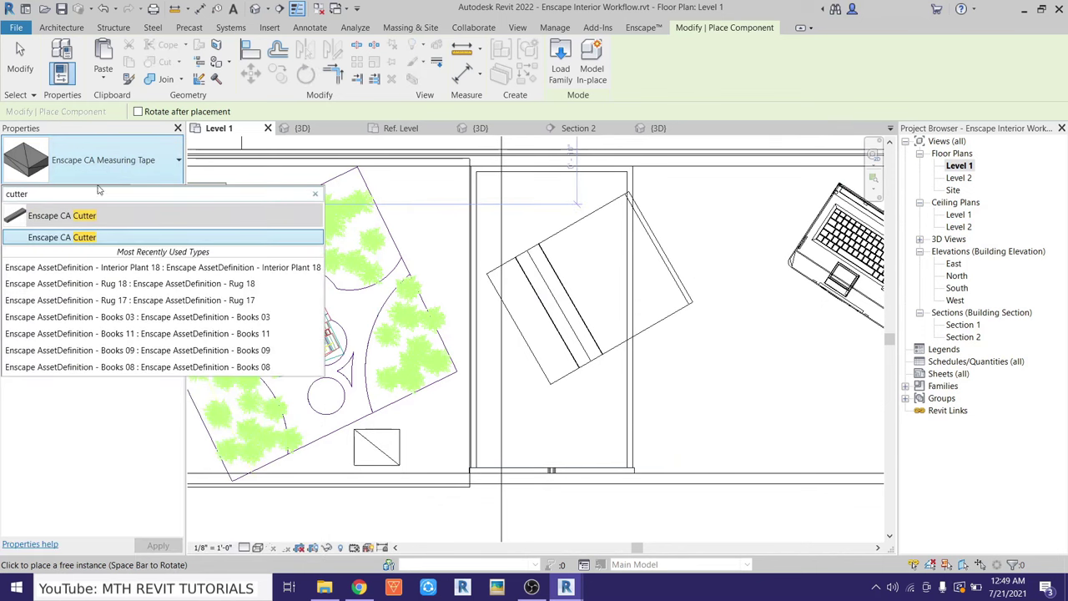
pyautogui.click(80, 239)
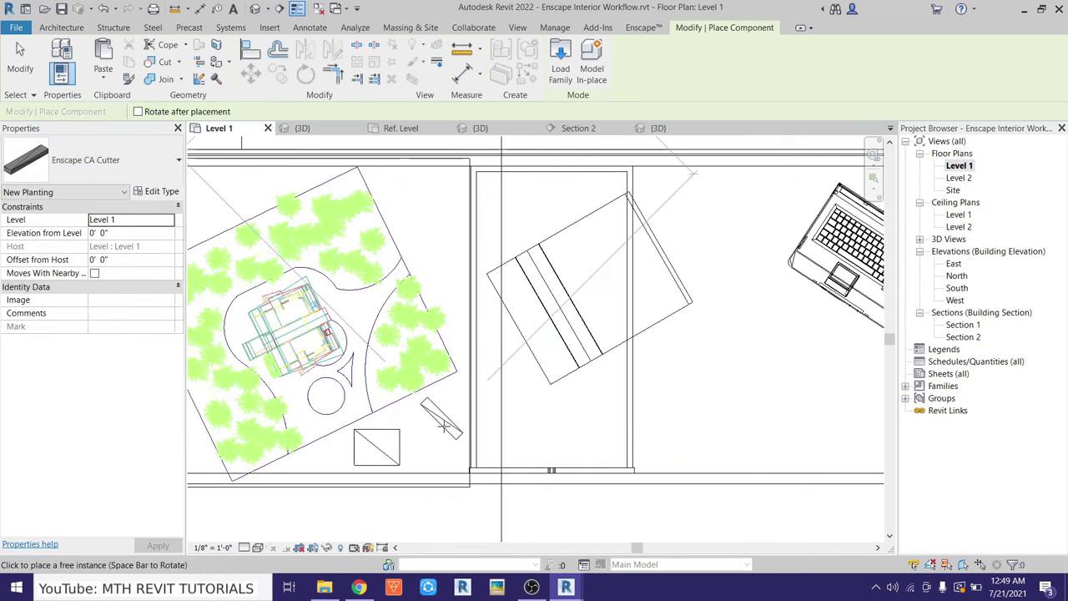
pyautogui.press('Escape')
pyautogui.press('Escape')
pyautogui.click(403, 443)
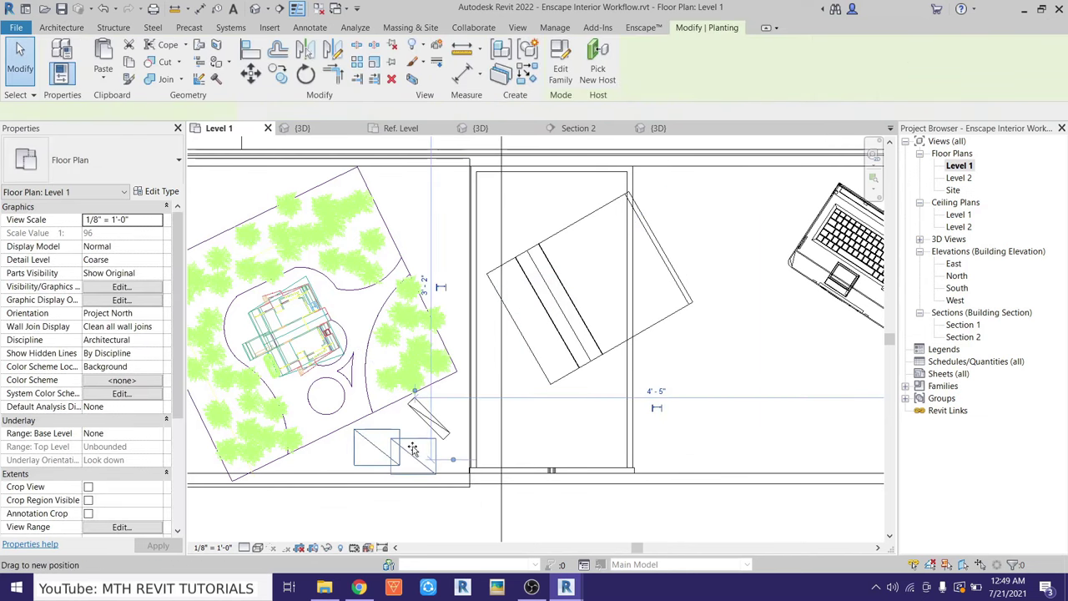
pyautogui.press('Escape')
pyautogui.moveTo(404, 443); pyautogui.dragTo(308, 459, button='middle')
# Place a Low Poly Tree plant on the desk with CM
pyautogui.press('c')
pyautogui.press('m')
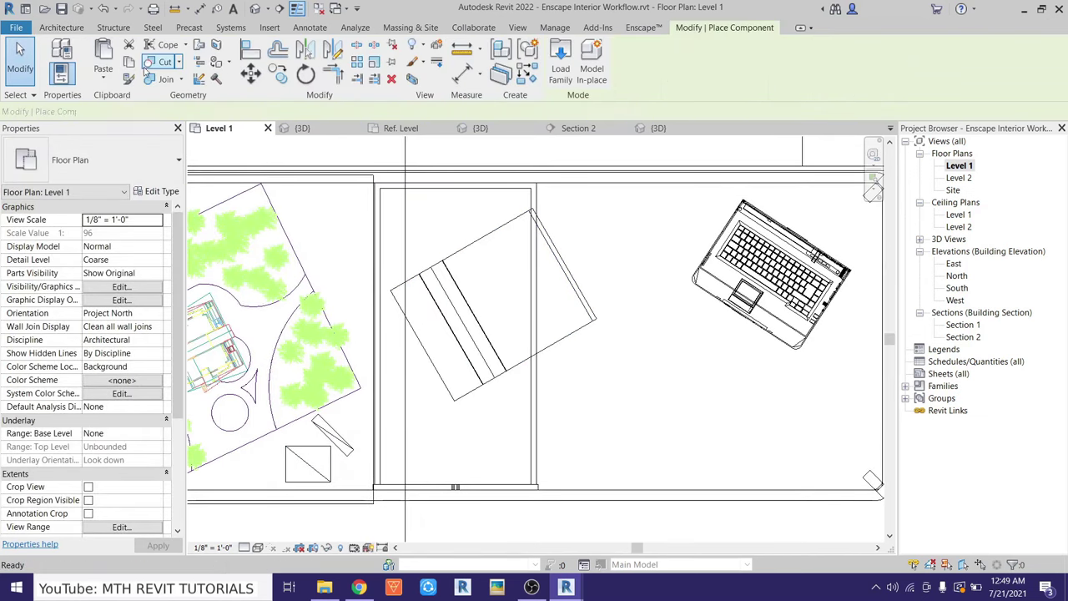
pyautogui.click(96, 167)
pyautogui.write('low po')
pyautogui.click(117, 237)
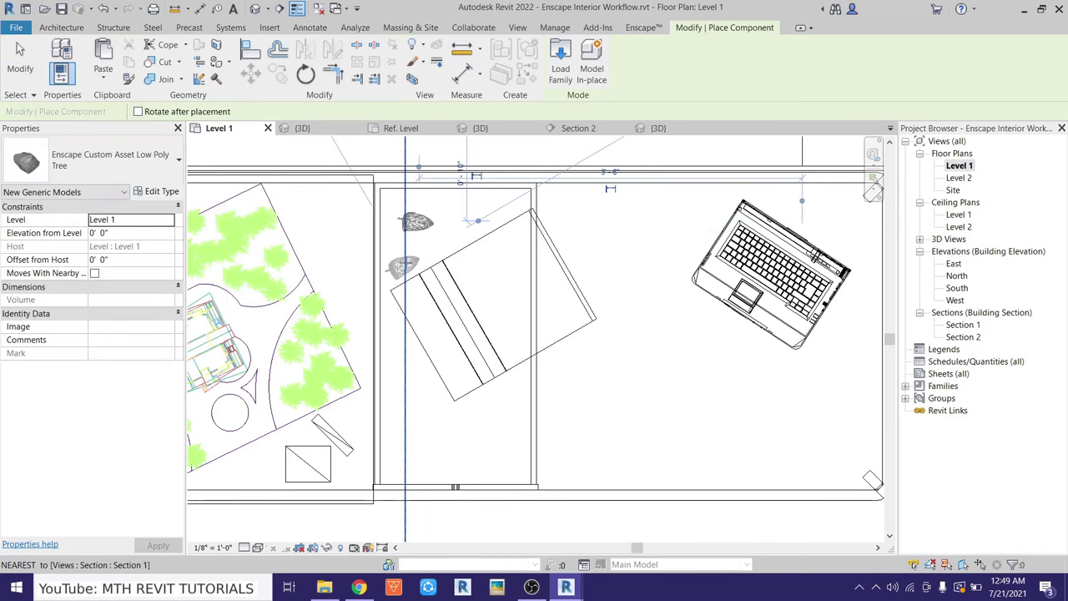
pyautogui.rightClick(540, 273)
pyautogui.click(557, 278)
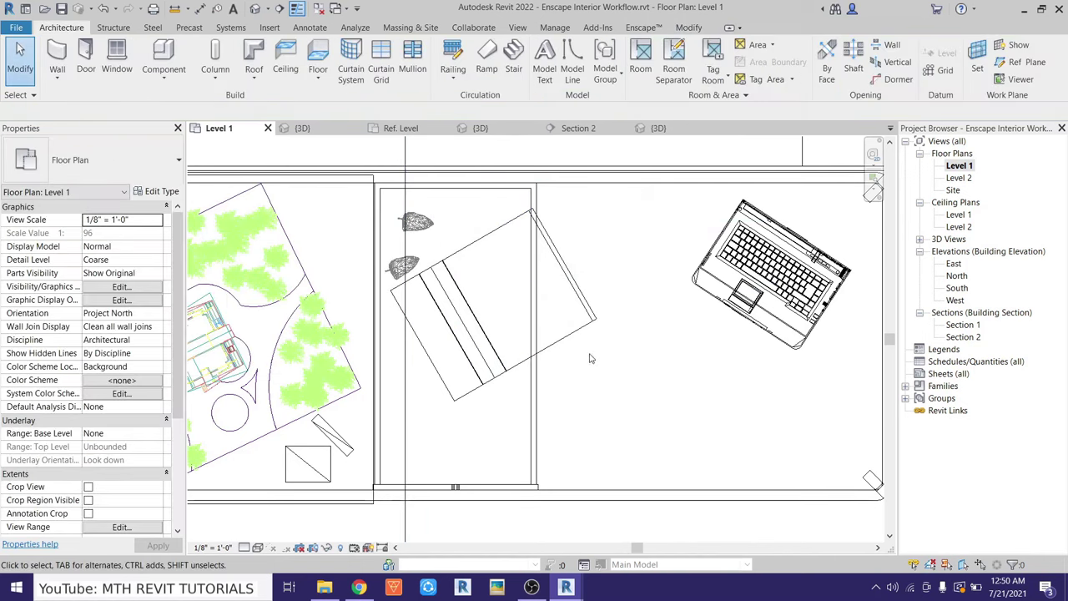
pyautogui.moveTo(584, 334); pyautogui.dragTo(496, 329, button='middle')
# Place an iPhone X on the desk and set it to Standing
pyautogui.press('c')
pyautogui.press('m')
pyautogui.click(109, 155)
pyautogui.write('phon')
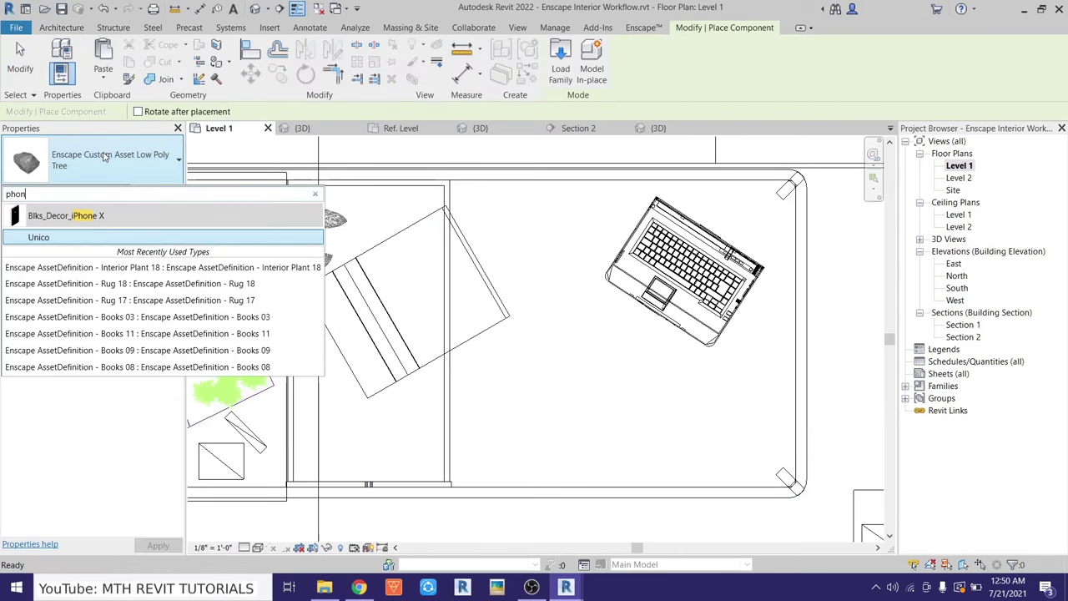
pyautogui.click(46, 237)
pyautogui.scroll(3, 453, 333)
pyautogui.press('Escape')
pyautogui.press('Escape')
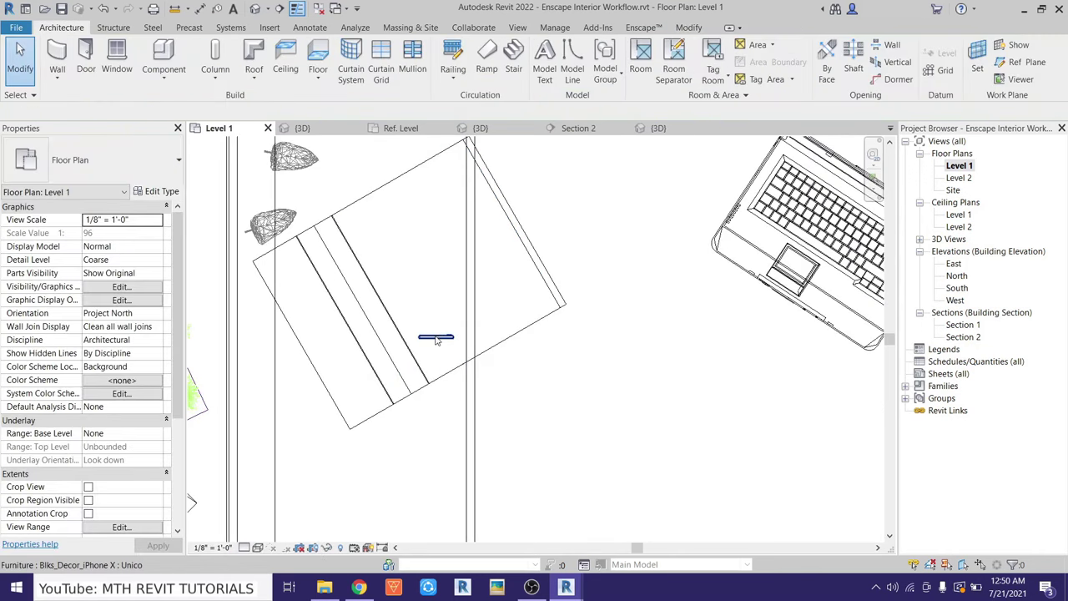
pyautogui.click(435, 336)
pyautogui.click(94, 393)
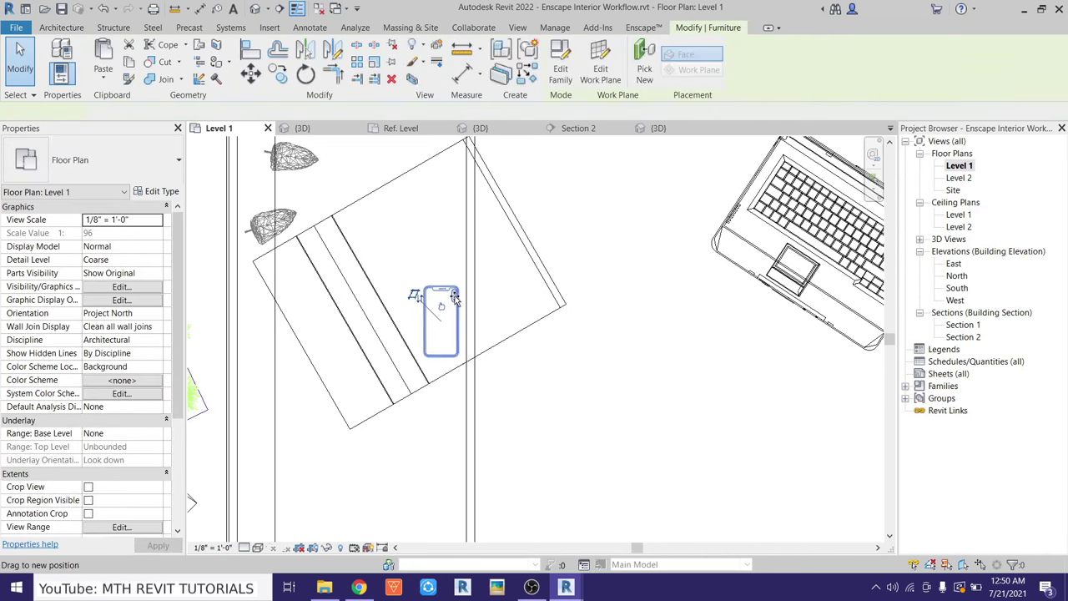
pyautogui.scroll(-2, 560, 374)
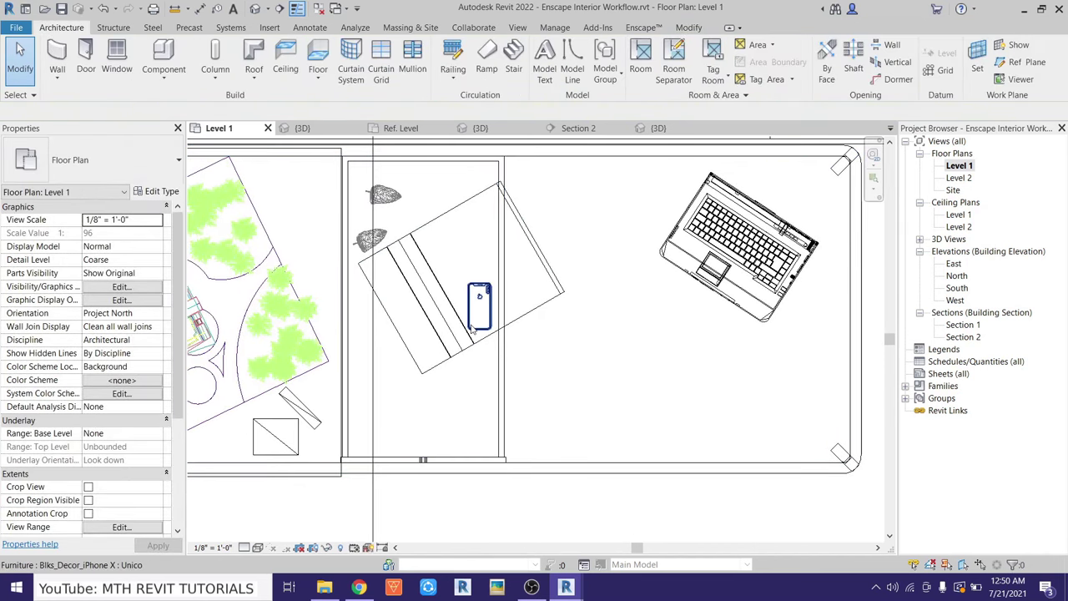
# Place the Enscape CA Glasses on the desk
pyautogui.press('c')
pyautogui.press('m')
pyautogui.click(84, 160)
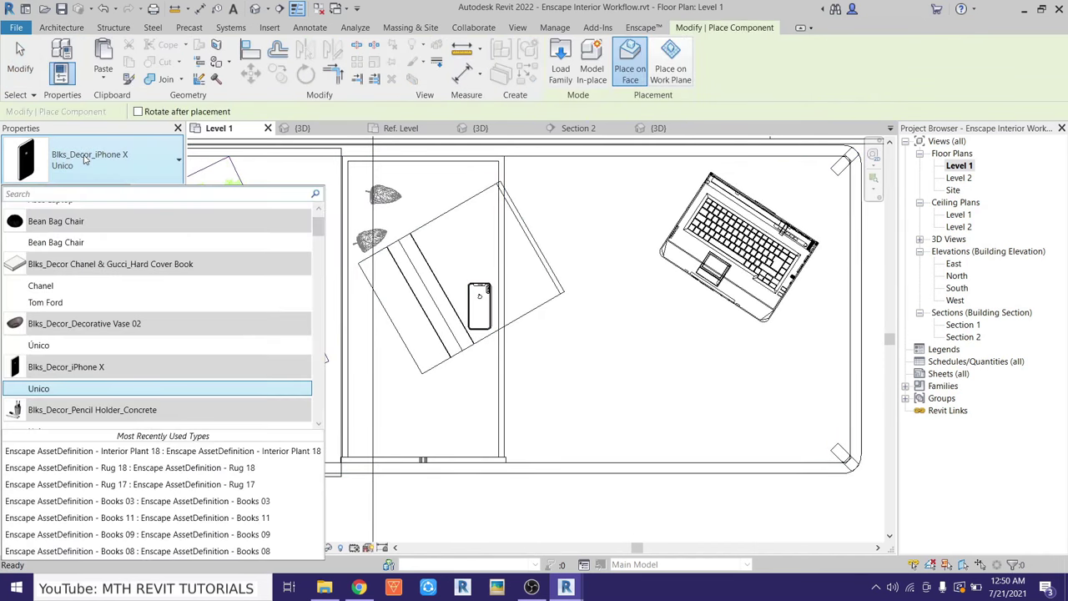
pyautogui.click(50, 238)
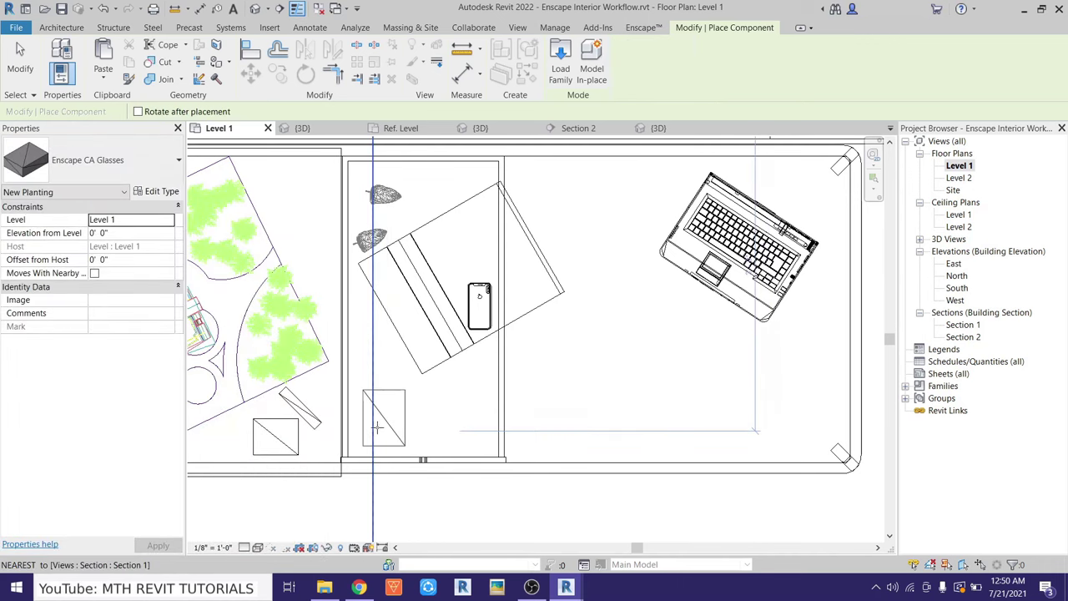
pyautogui.press('Escape')
pyautogui.scroll(3, 543, 417)
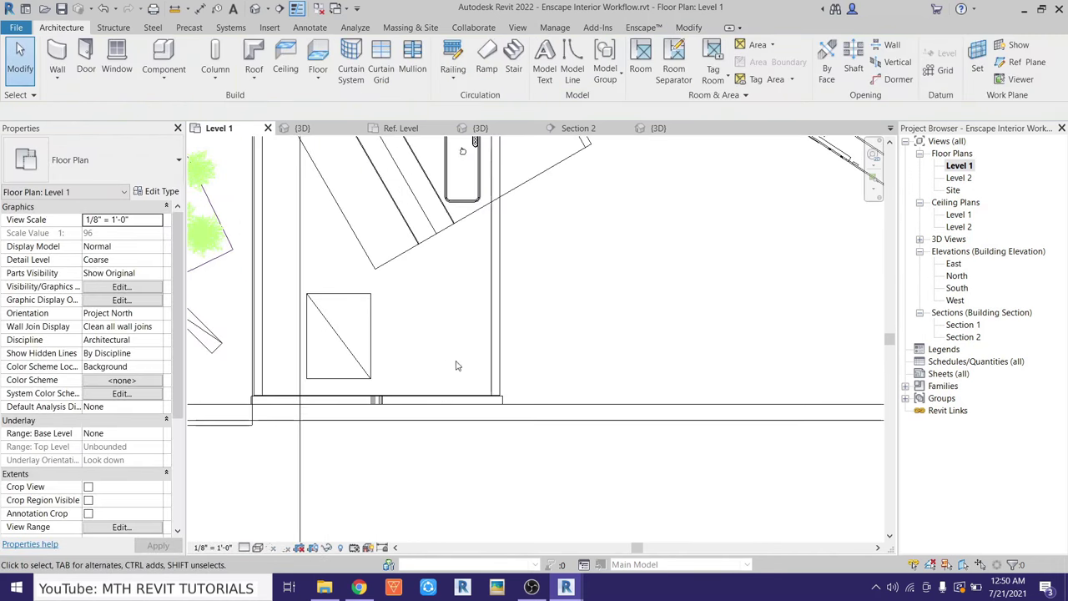
# Place a Mechanical Pencil on the desk
pyautogui.click(164, 57)
pyautogui.click(72, 163)
pyautogui.write('mecha')
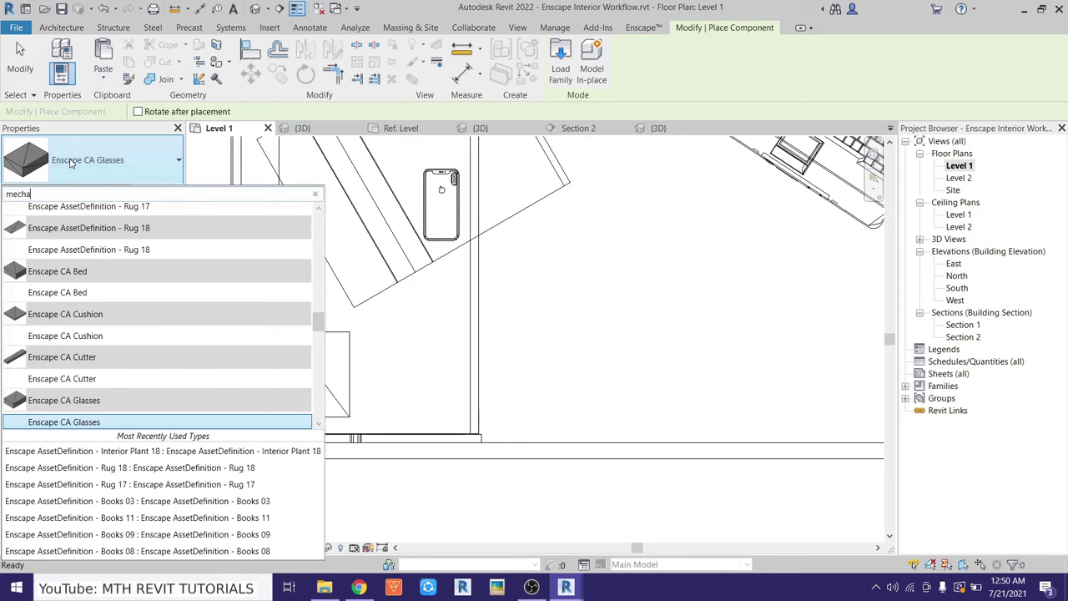
pyautogui.click(74, 162)
pyautogui.click(75, 163)
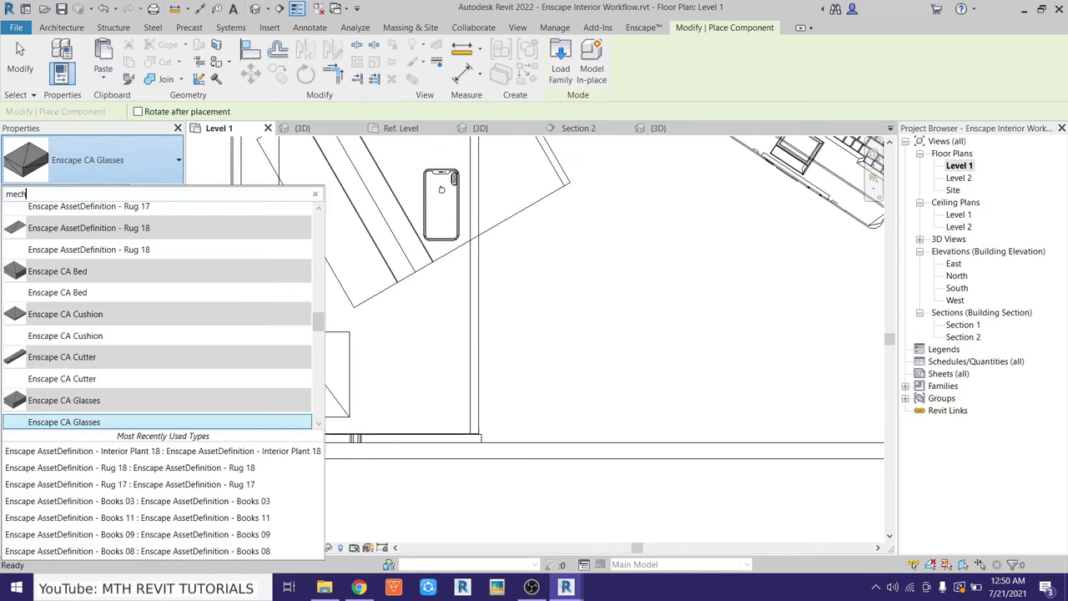
pyautogui.write('a')
pyautogui.press('Return')
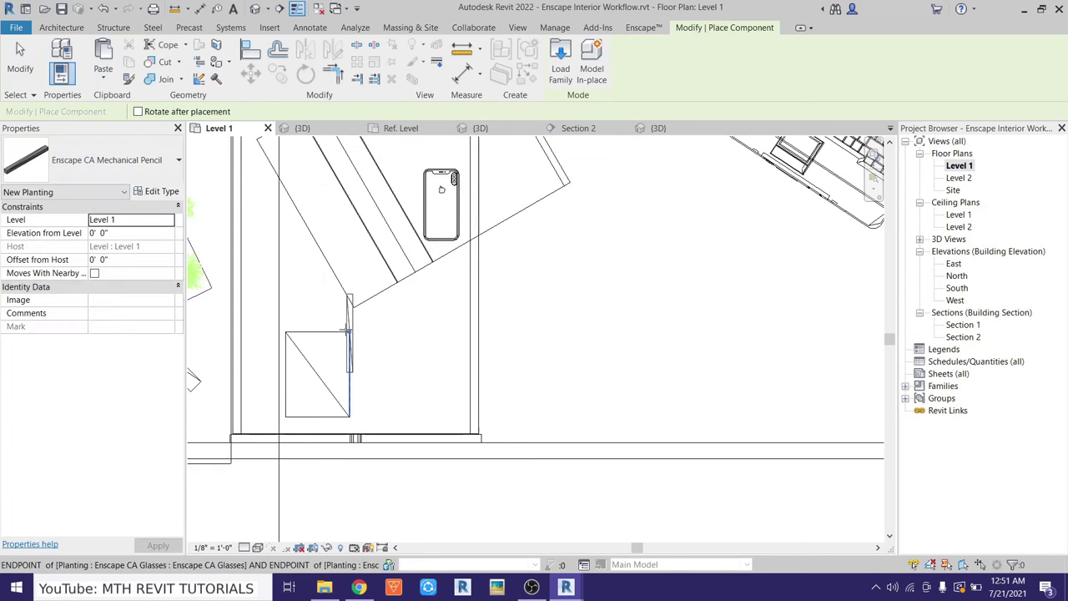
pyautogui.click(425, 339)
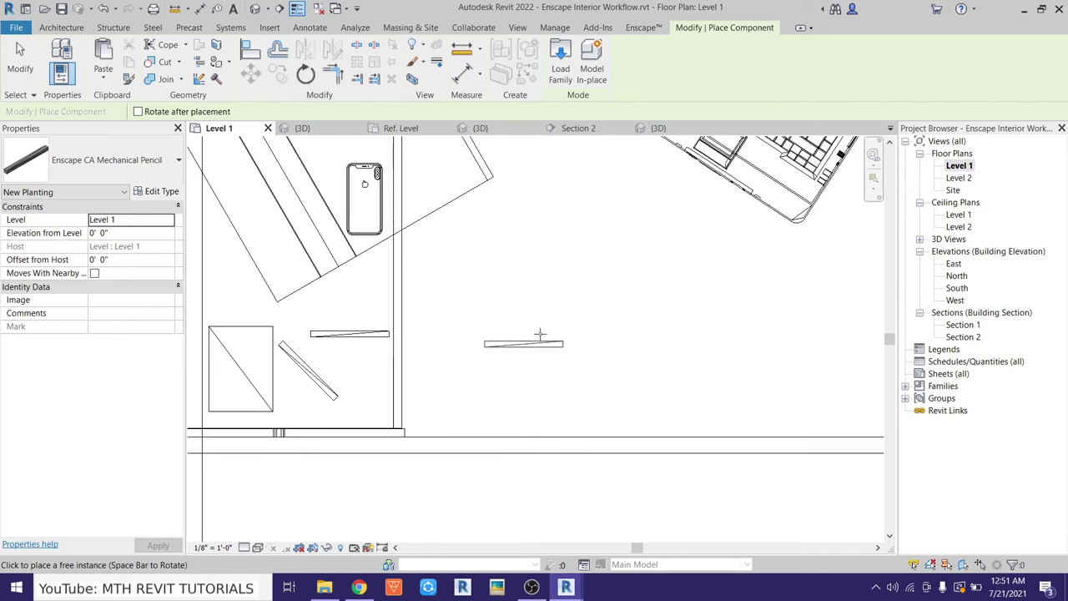
pyautogui.rightClick(536, 292)
pyautogui.click(551, 298)
# Place the Markers 1 set on the desk
pyautogui.click(107, 161)
pyautogui.write('marker')
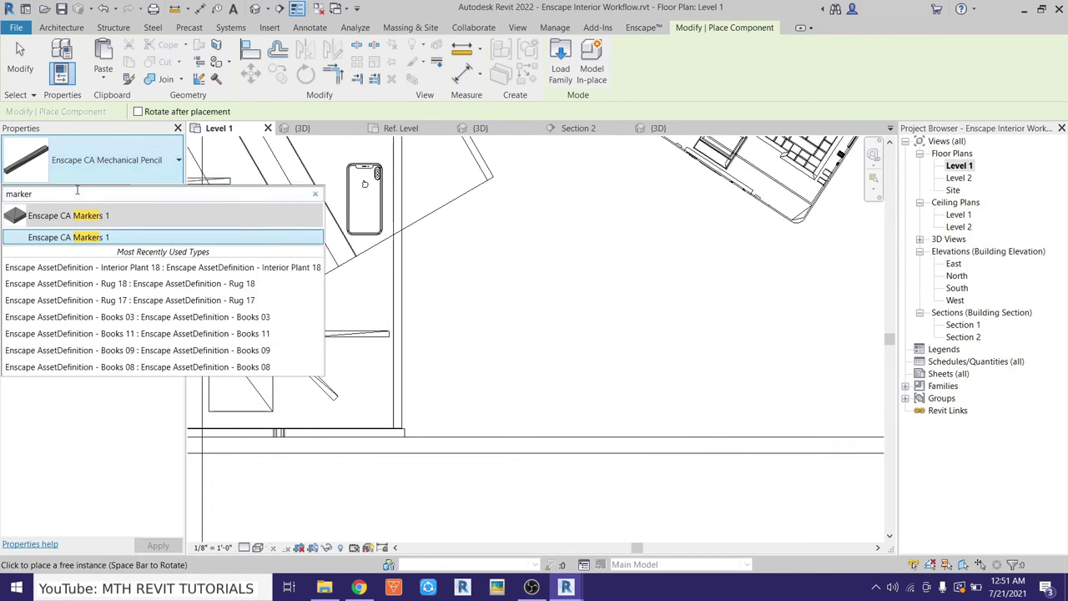
pyautogui.press('Return')
pyautogui.click(544, 382)
pyautogui.keyDown('shift'); pyautogui.hscroll(2, 500, 359); pyautogui.keyUp('shift')
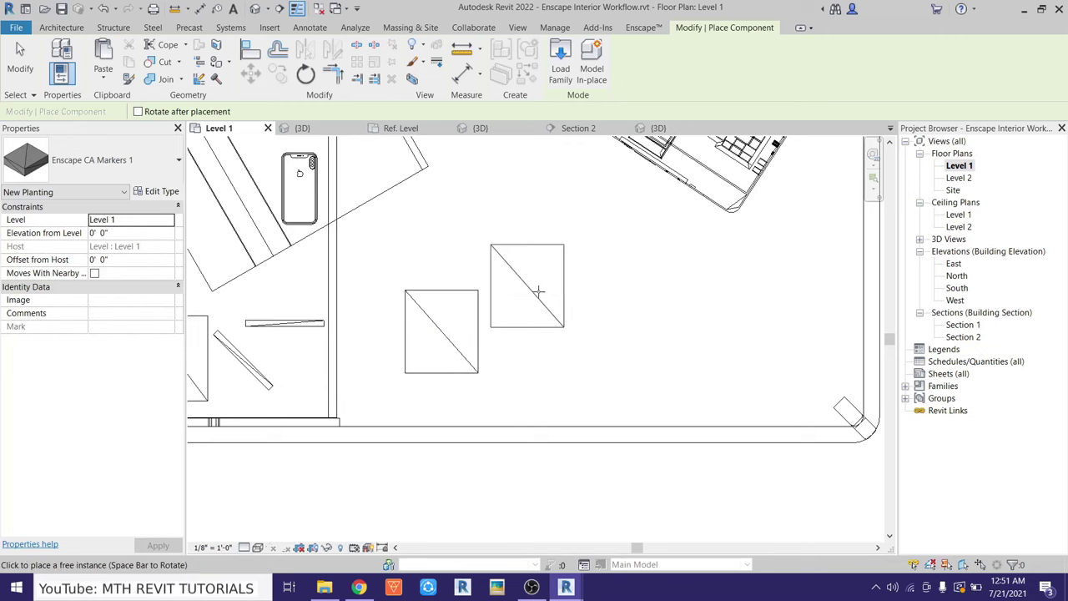
pyautogui.keyDown('ctrl'); pyautogui.scroll(3, 534, 334); pyautogui.keyUp('ctrl')
pyautogui.keyDown('ctrl'); pyautogui.scroll(2, 442, 317); pyautogui.keyUp('ctrl')
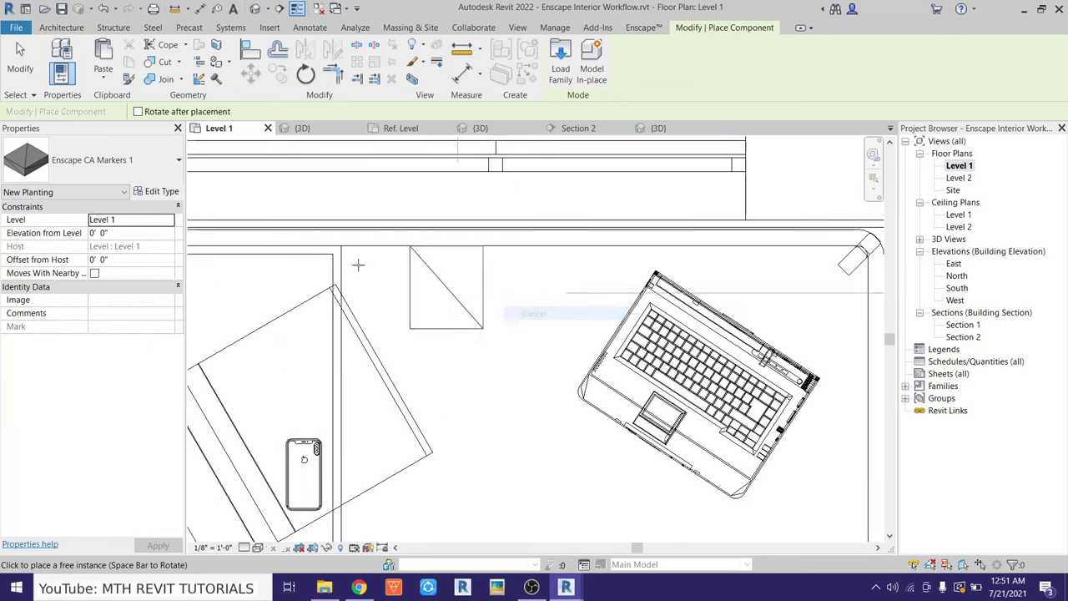
# Place a Decor 1 piece beside the pencil holder on the desk
pyautogui.click(68, 163)
pyautogui.write('pen')
pyautogui.click(25, 239)
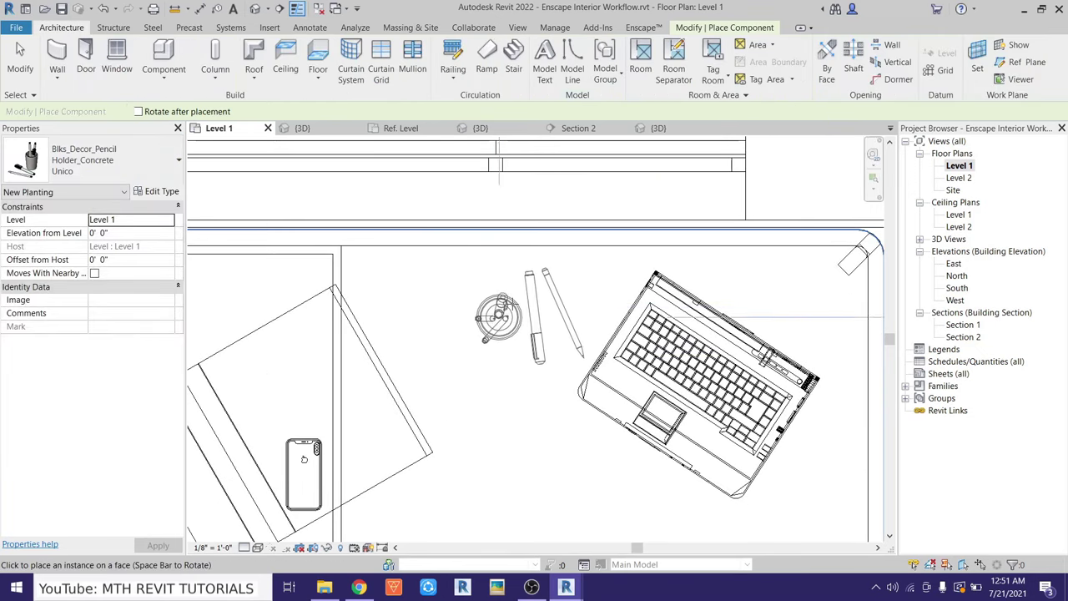
pyautogui.scroll(-2, 496, 275)
pyautogui.click(118, 171)
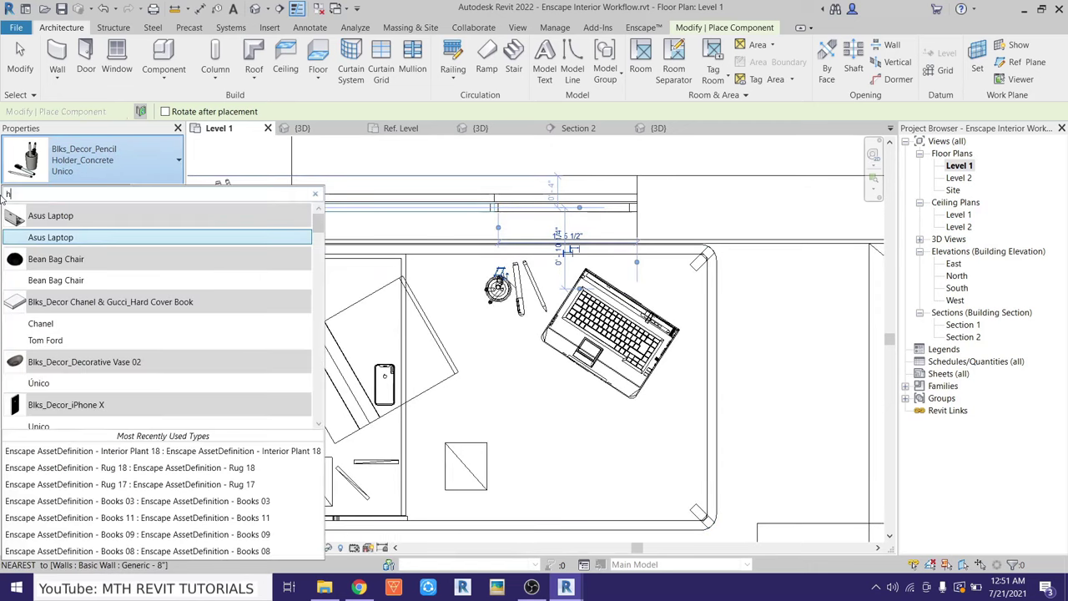
pyautogui.write('holder')
pyautogui.moveTo(38, 237)
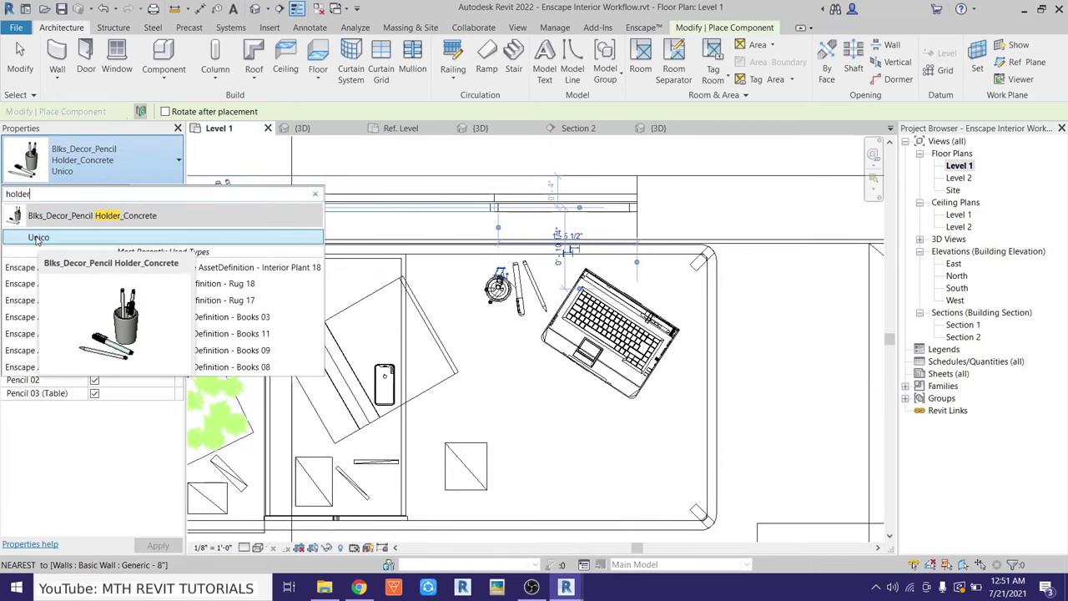
pyautogui.scroll(3, 482, 287)
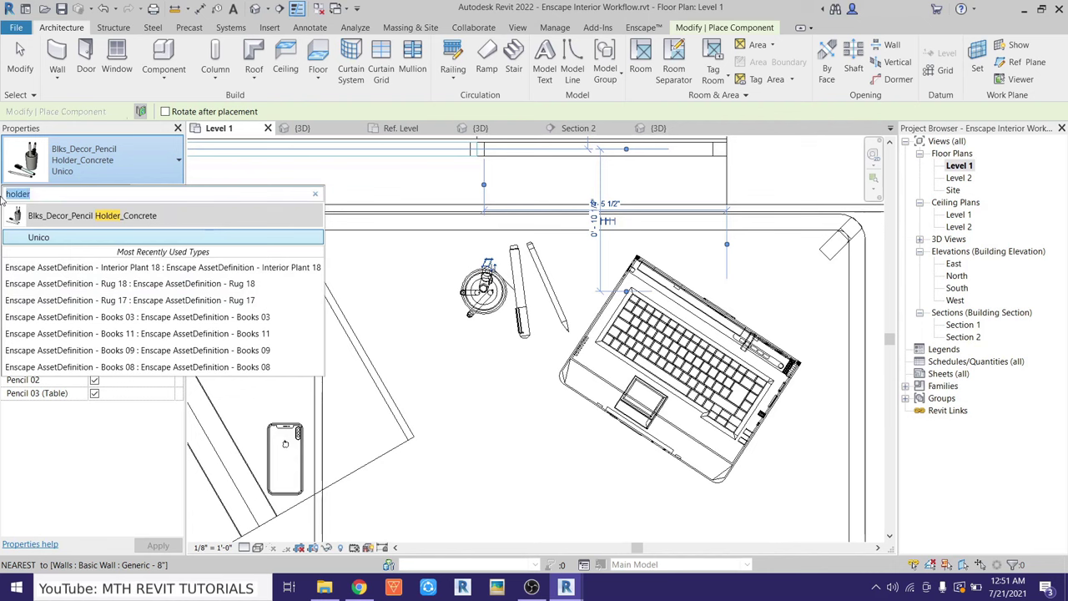
pyautogui.scroll(-3, 104, 317)
pyautogui.scroll(-3, 104, 317)
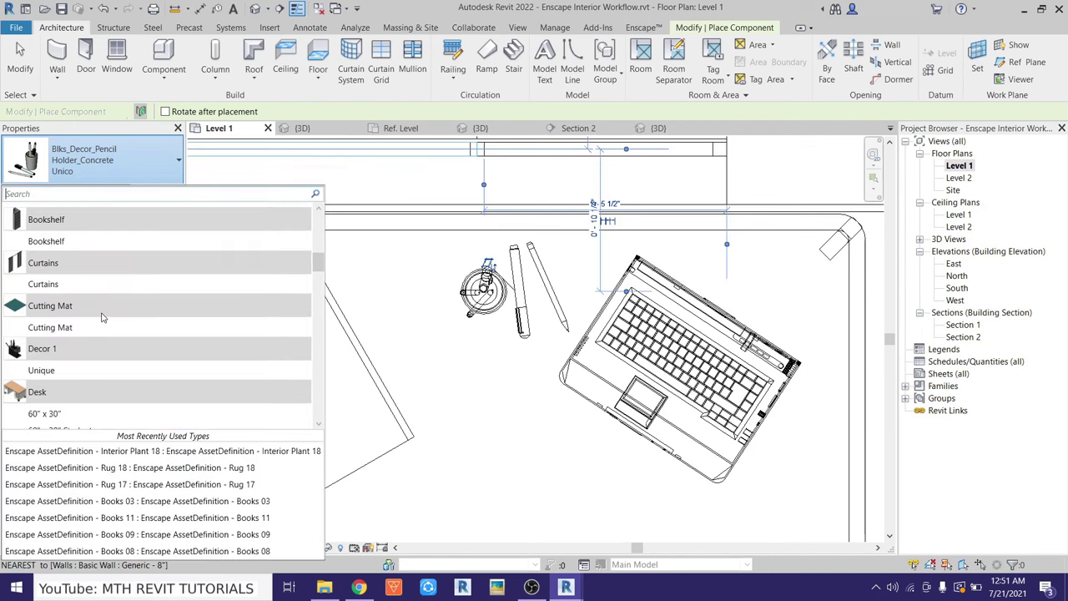
pyautogui.click(41, 370)
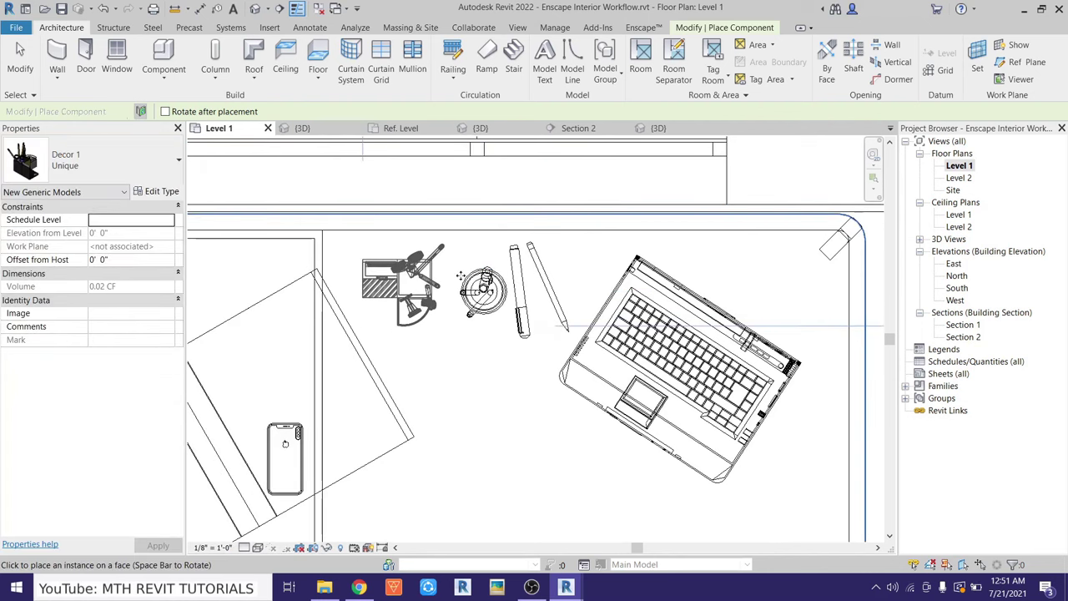
pyautogui.click(461, 276)
pyautogui.press('Escape')
# Move the decor piece toward the laptop and shift the laptop up the desk
pyautogui.moveTo(399, 279); pyautogui.dragTo(513, 284)
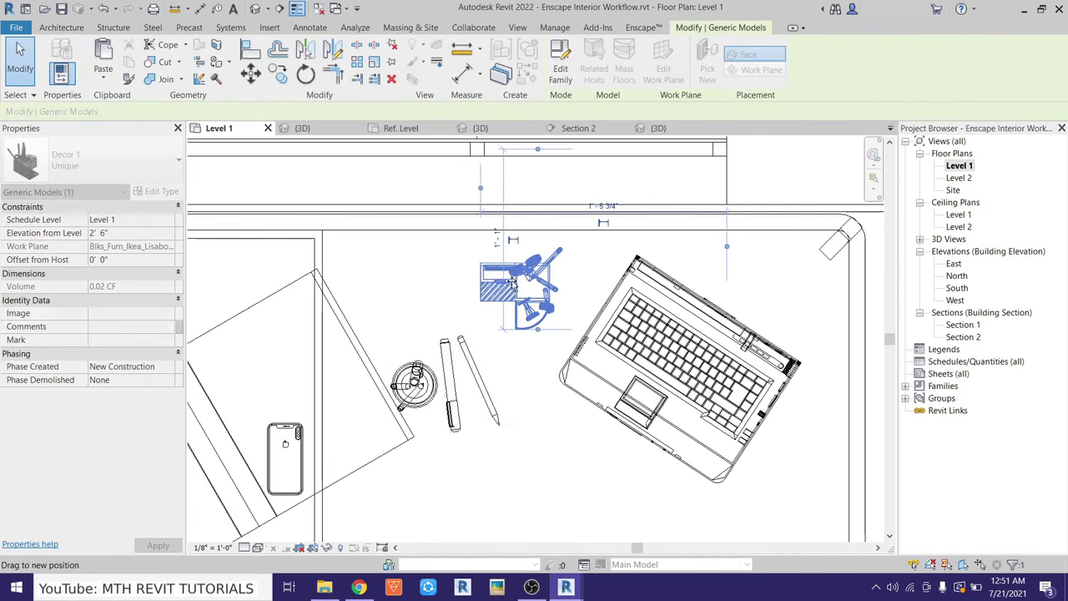
pyautogui.scroll(-2, 667, 334)
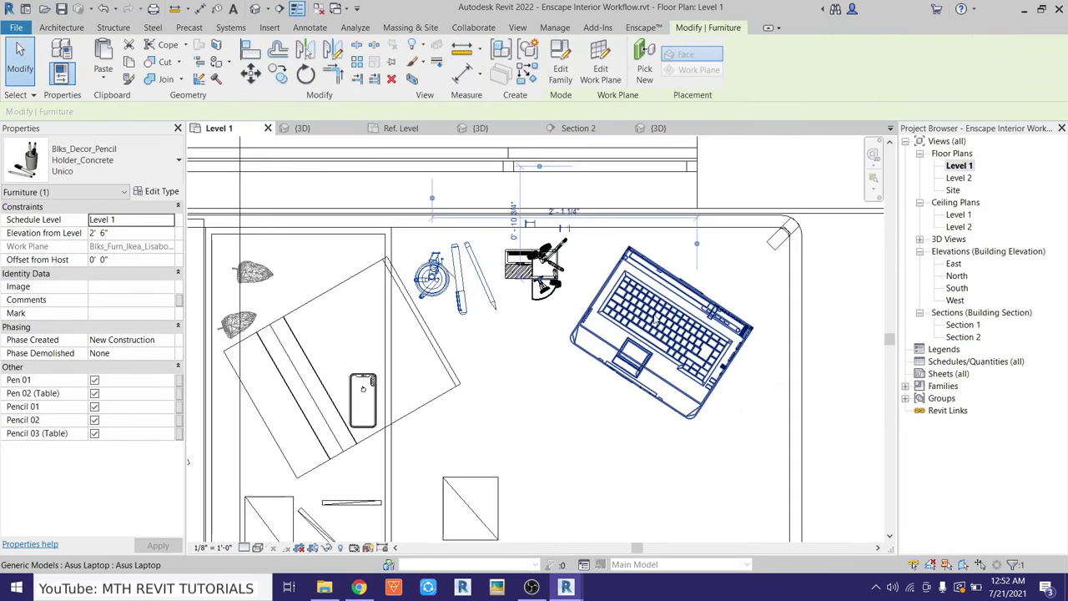
pyautogui.click(703, 317)
pyautogui.moveTo(703, 317); pyautogui.dragTo(700, 295)
pyautogui.moveTo(584, 375); pyautogui.dragTo(616, 353, button='middle')
pyautogui.click(477, 267)
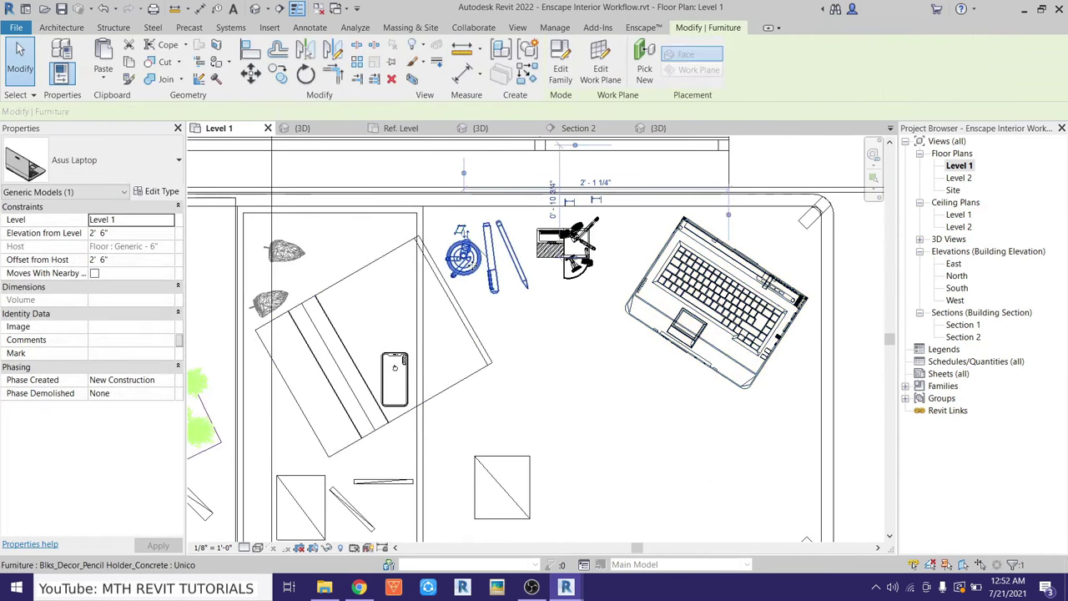
pyautogui.moveTo(678, 407); pyautogui.dragTo(633, 391, button='middle')
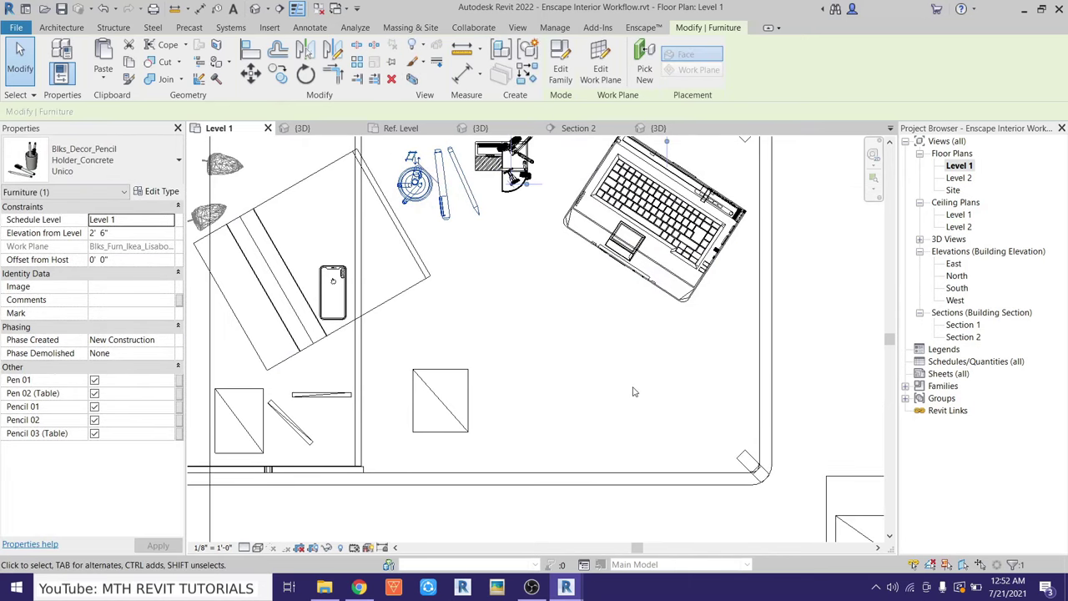
pyautogui.scroll(-2, 634, 392)
pyautogui.scroll(-2, 633, 391)
pyautogui.press('Escape')
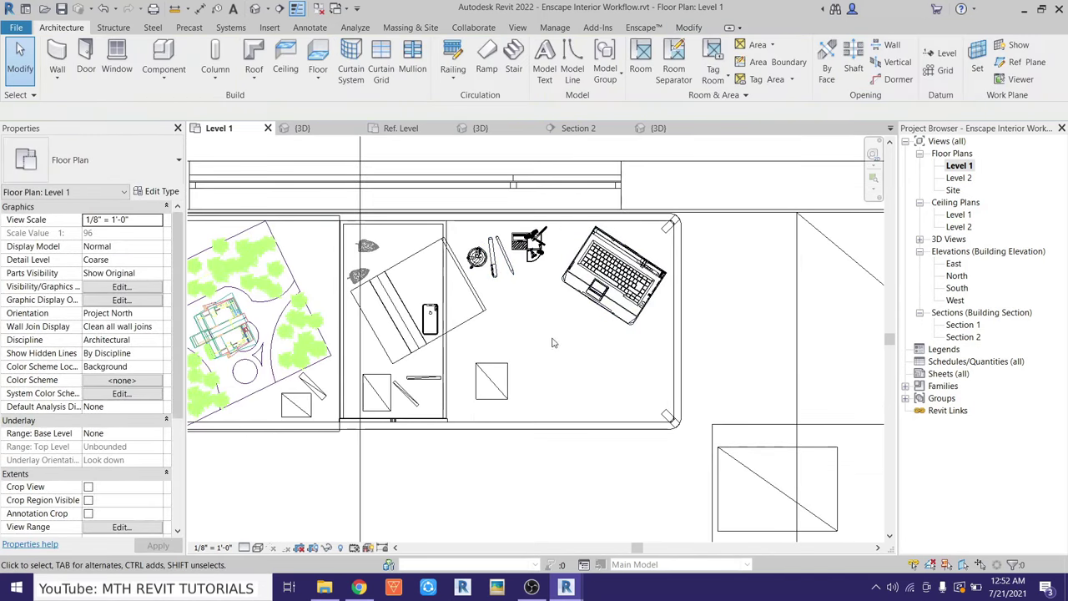
pyautogui.click(643, 27)
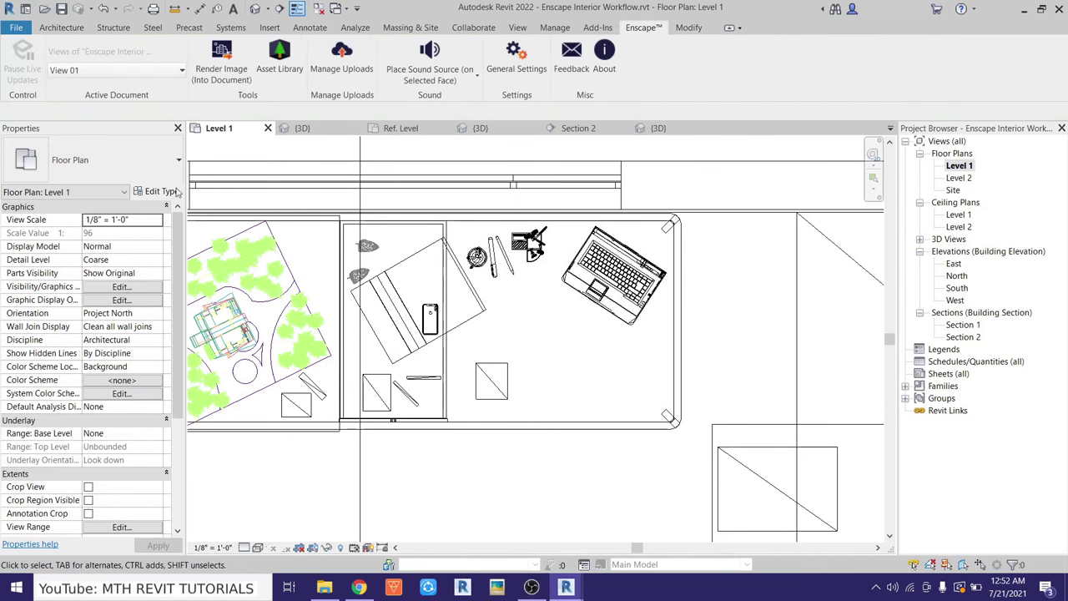
# Review the live Enscape render of the desk, then return to the Revit model
pyautogui.moveTo(393, 587)
pyautogui.click(541, 544)
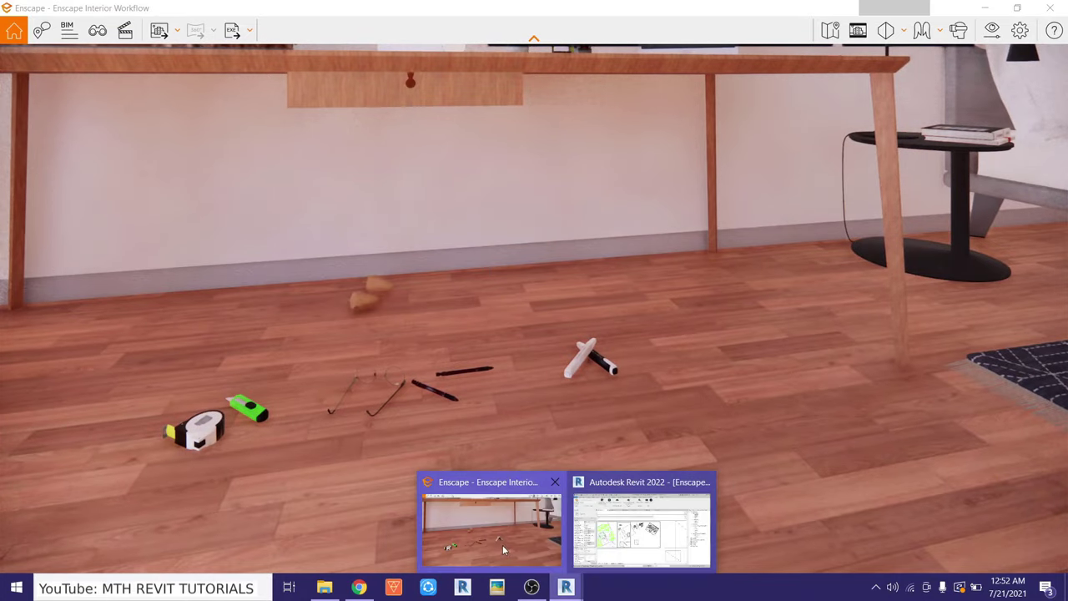
pyautogui.click(641, 526)
# Open Section 2 and drag the floor-level props up onto the desk top
pyautogui.doubleClick(799, 362)
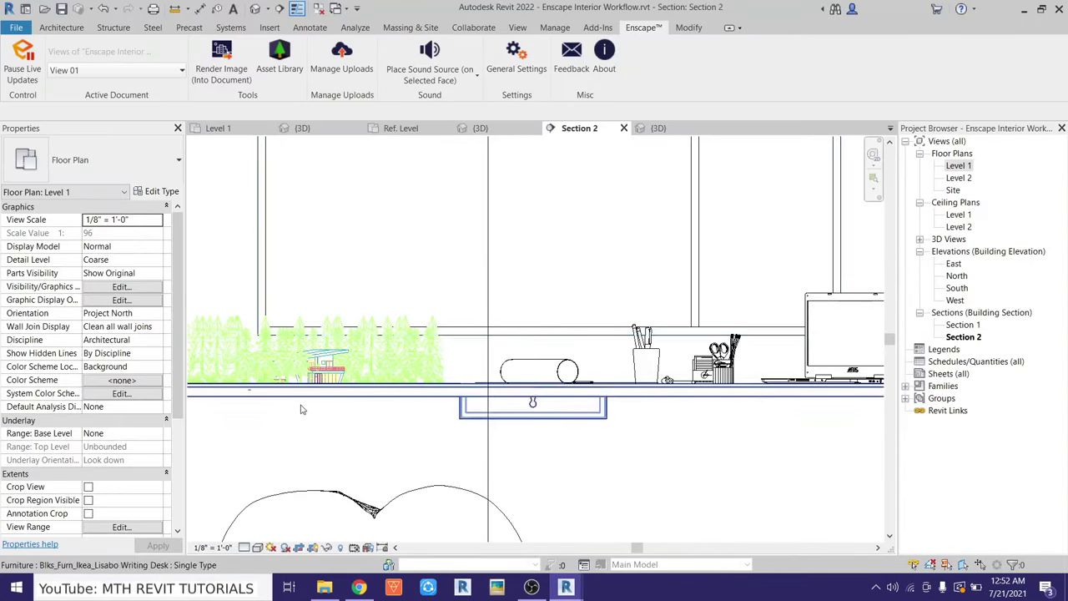
pyautogui.moveTo(551, 392); pyautogui.dragTo(551, 390)
pyautogui.scroll(5, 499, 409)
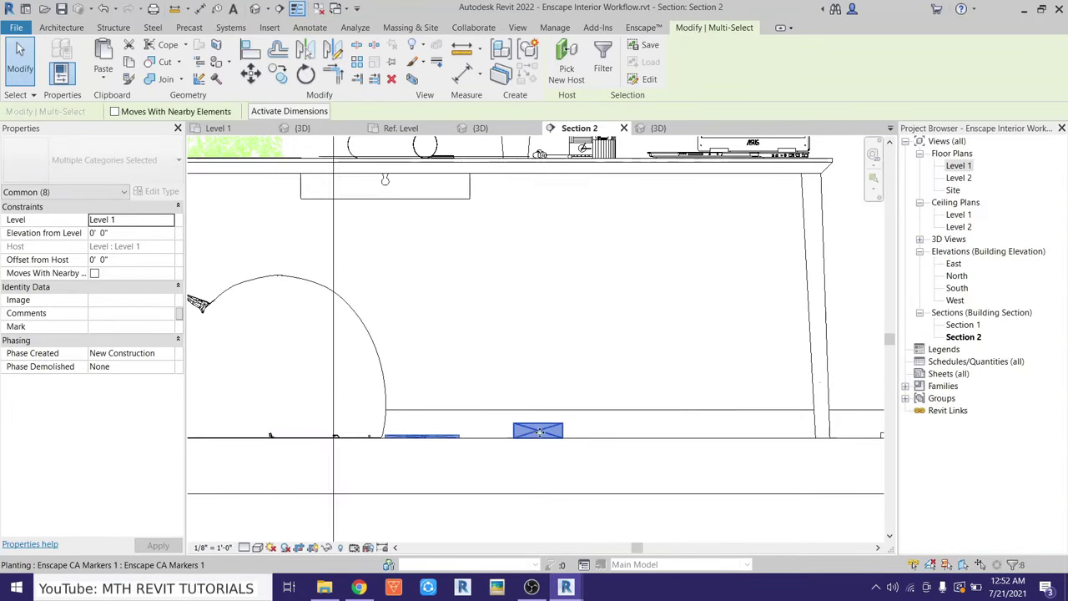
pyautogui.moveTo(532, 165); pyautogui.dragTo(389, 270, button='middle')
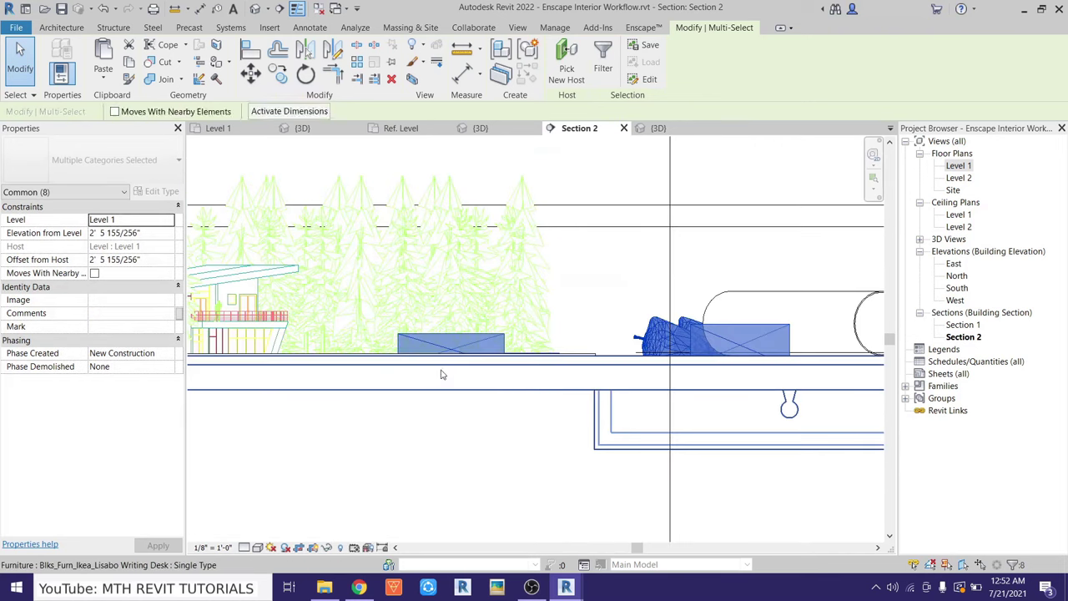
pyautogui.scroll(5, 475, 375)
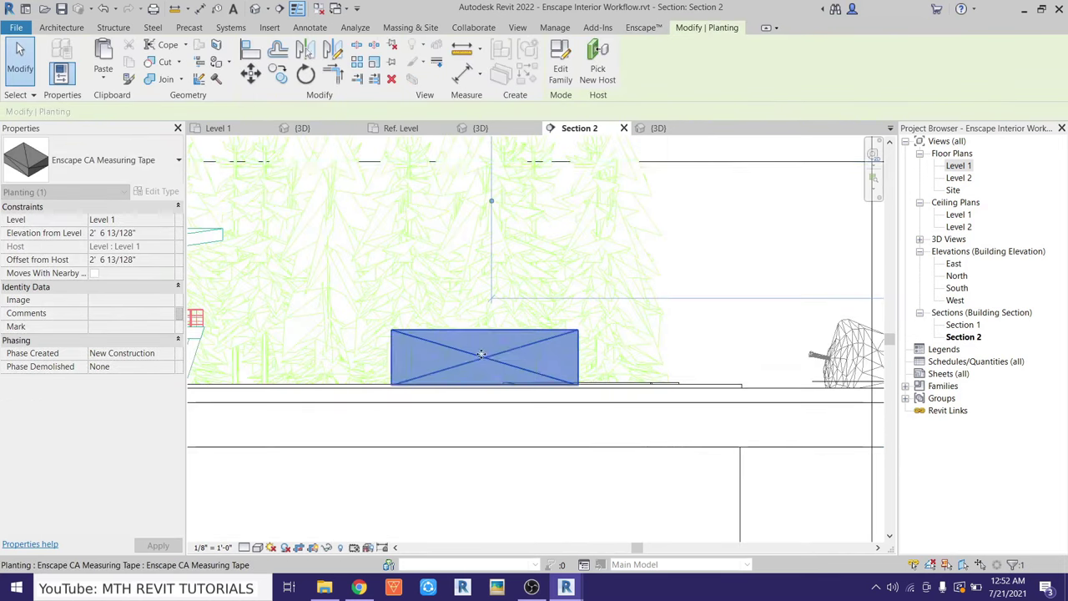
pyautogui.scroll(-3, 481, 353)
pyautogui.moveTo(484, 319); pyautogui.dragTo(467, 287, button='middle')
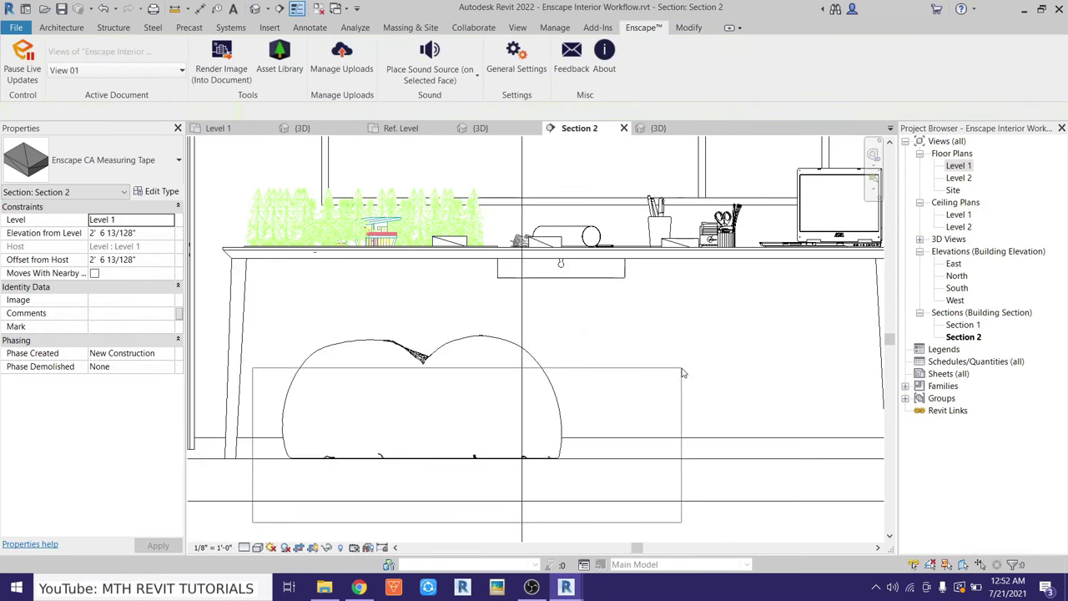
pyautogui.click(491, 527)
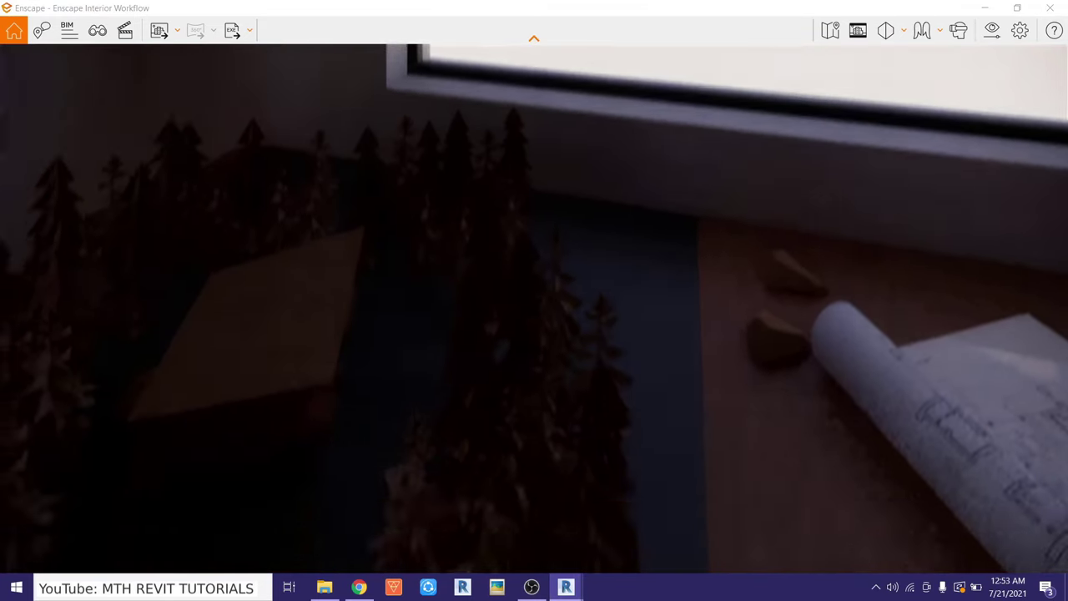
pyautogui.moveTo(490, 501); pyautogui.dragTo(499, 362)
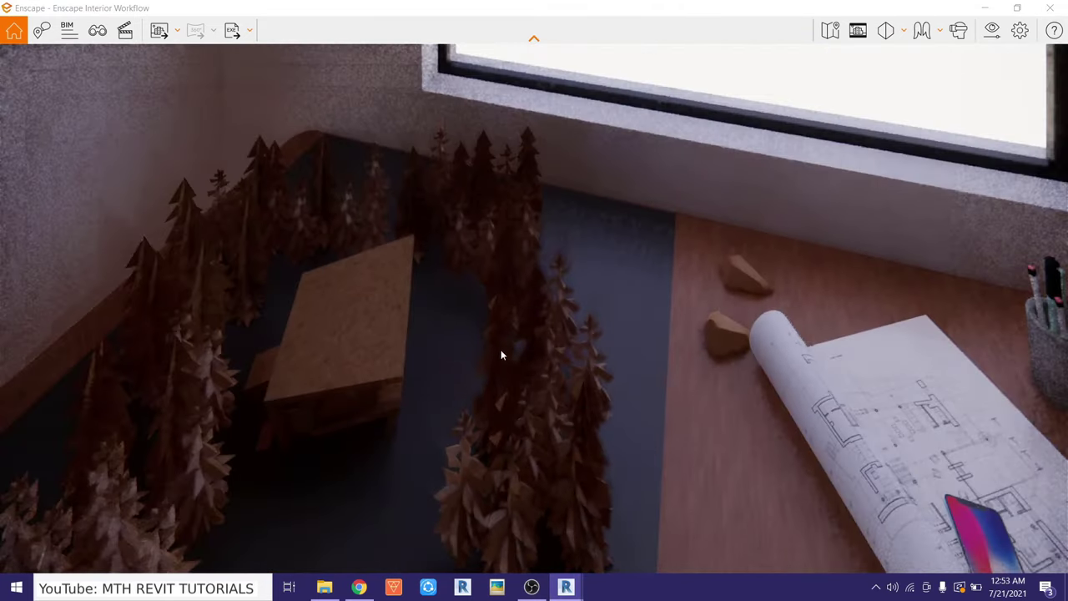
pyautogui.click(894, 55)
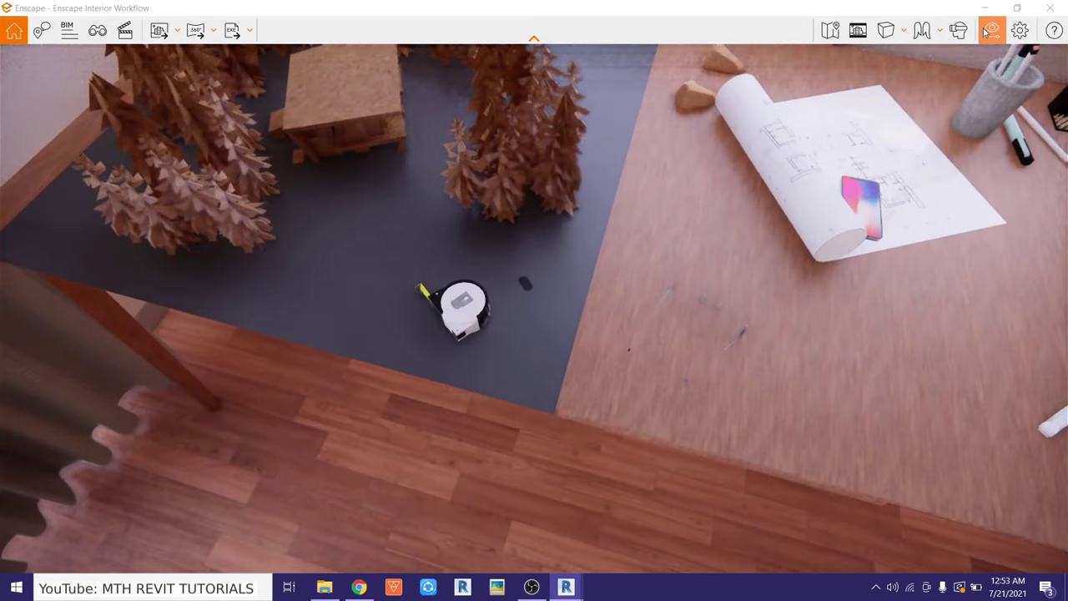
pyautogui.click(987, 31)
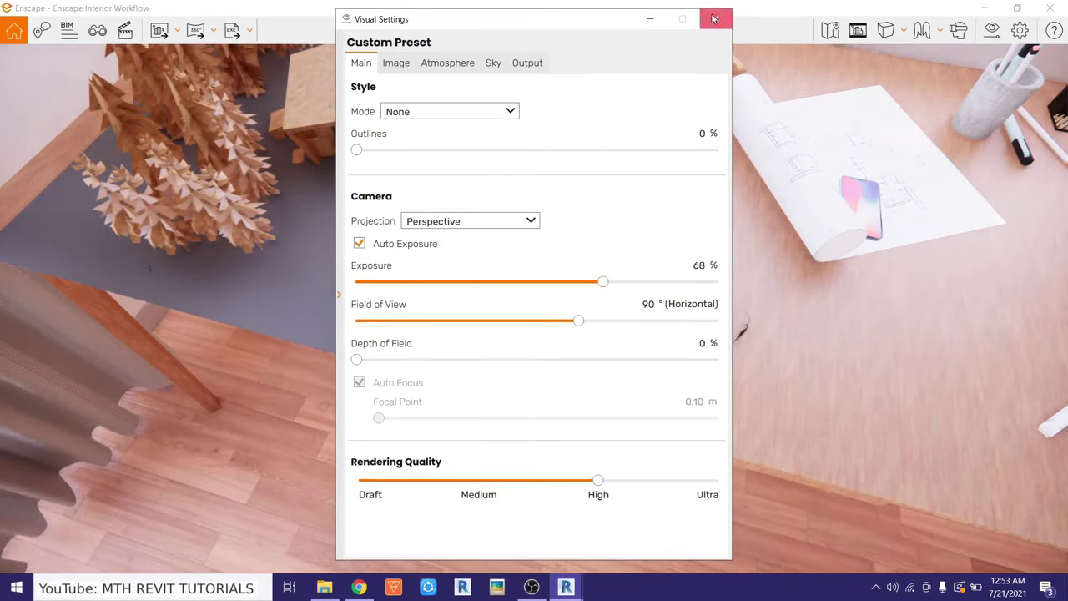
pyautogui.click(714, 18)
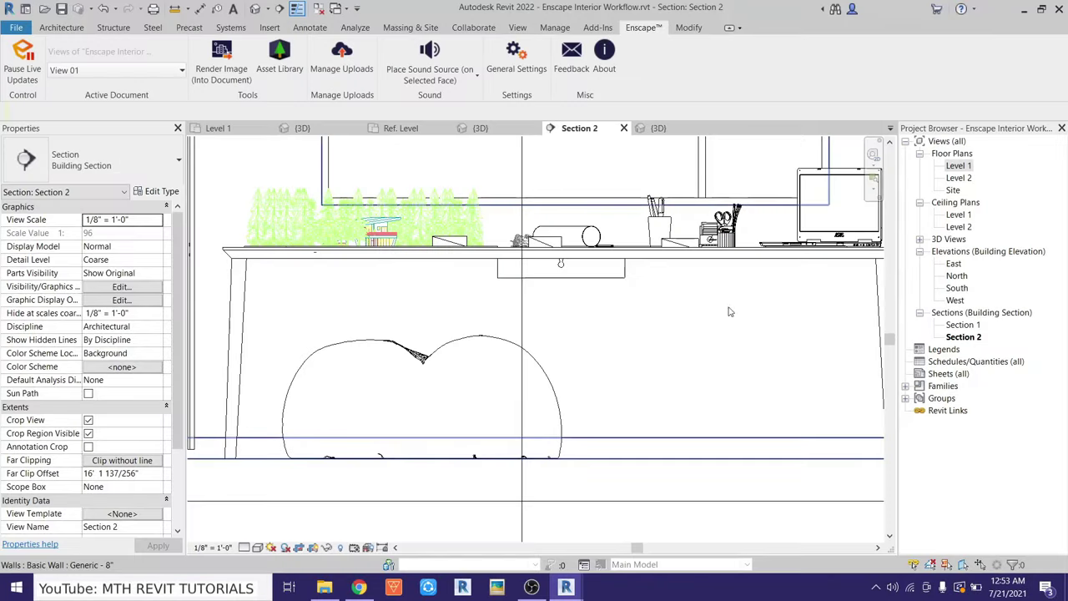
# Select and inspect the glasses prop on the desk in Section 2
pyautogui.scroll(2, 428, 233)
pyautogui.click(739, 237)
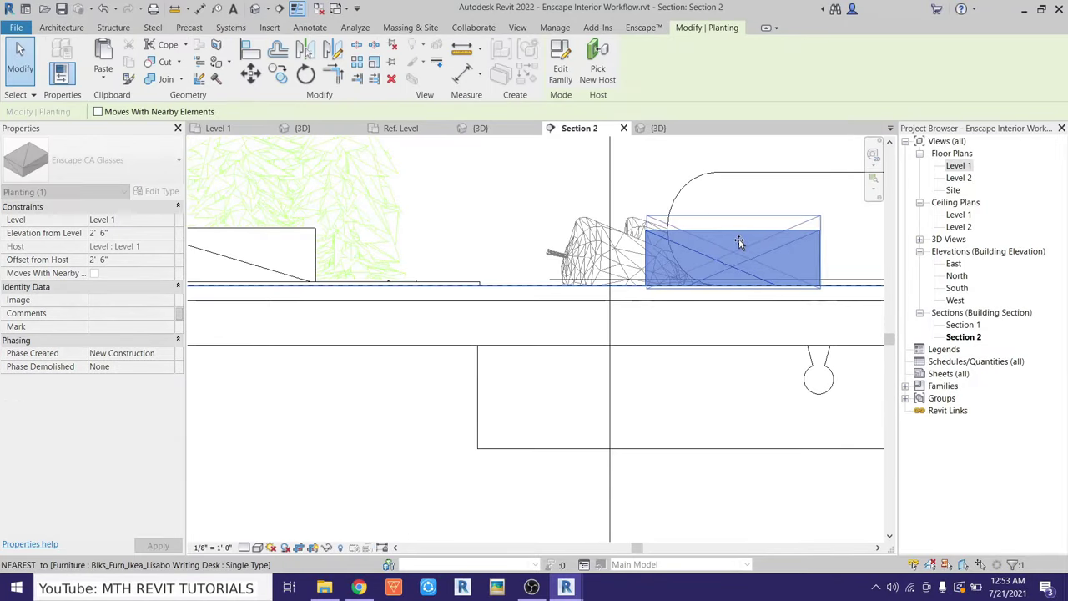
pyautogui.scroll(2, 738, 237)
pyautogui.scroll(2, 682, 286)
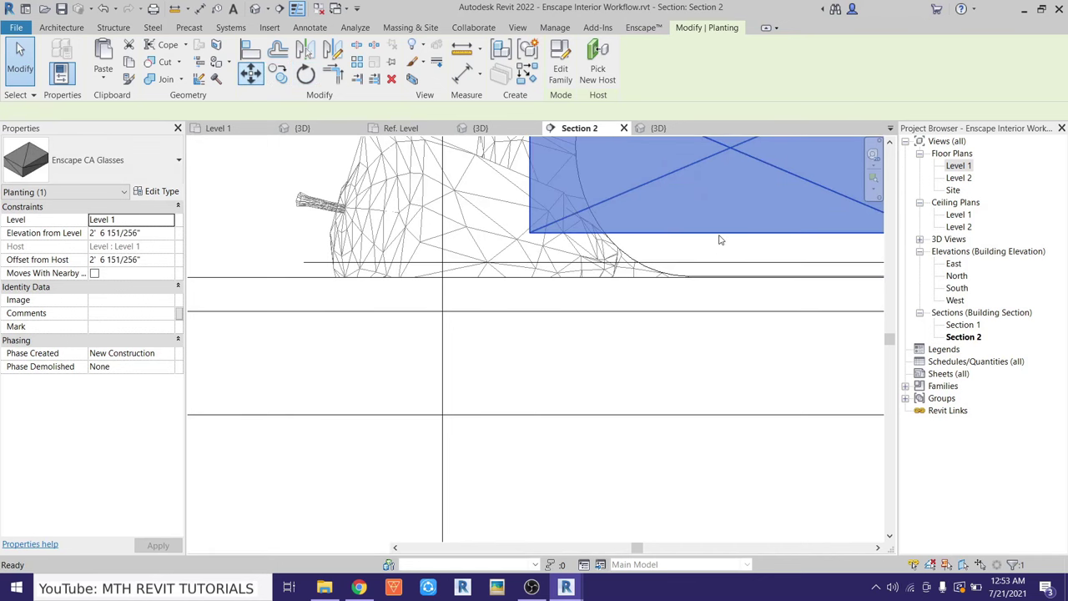
pyautogui.scroll(-2, 710, 295)
pyautogui.scroll(-2, 714, 329)
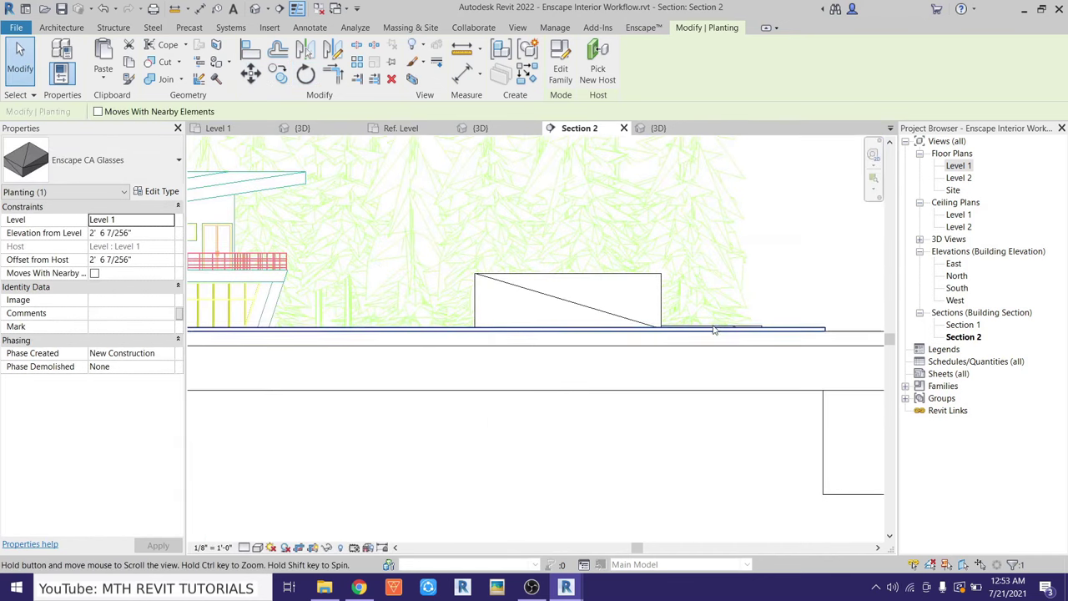
pyautogui.scroll(2, 714, 329)
pyautogui.scroll(-3, 516, 340)
pyautogui.scroll(2, 465, 463)
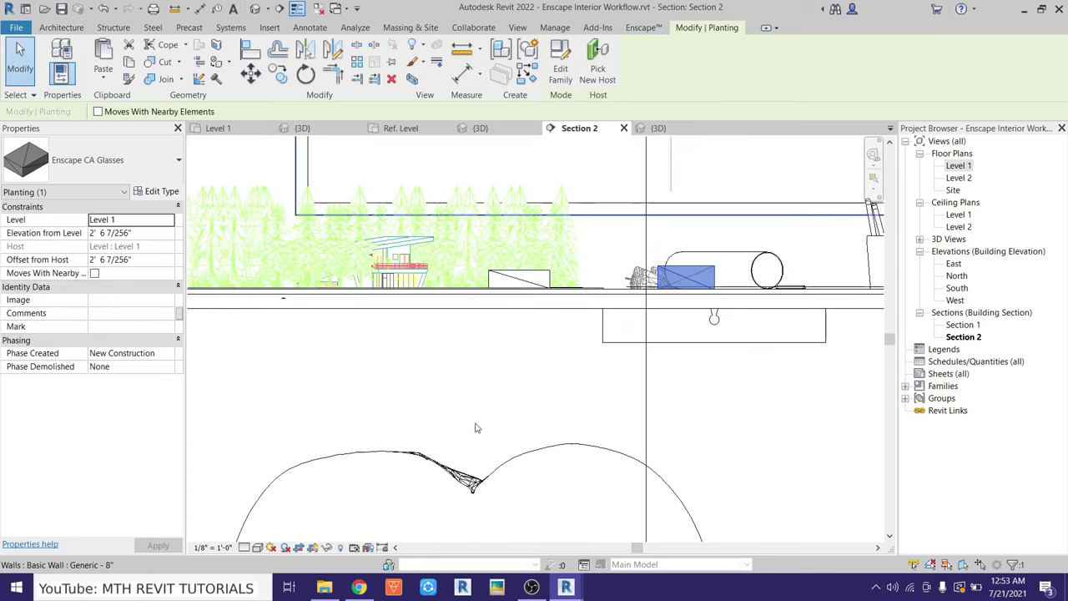
pyautogui.click(490, 456)
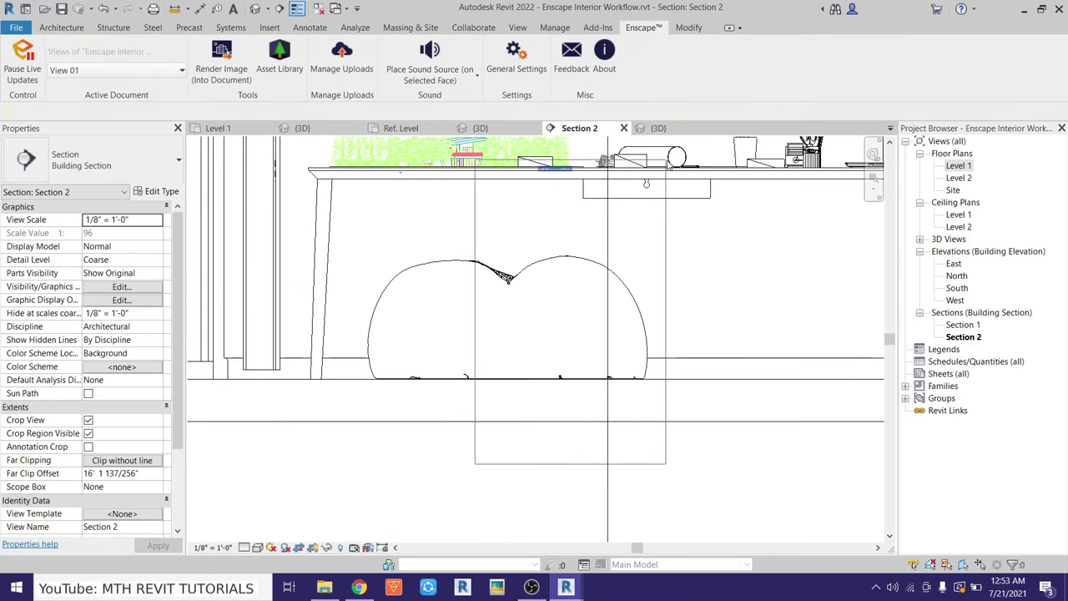
# Move the cutter prop up to a raised position
pyautogui.click(555, 168)
pyautogui.scroll(5, 562, 150)
pyautogui.click(664, 434)
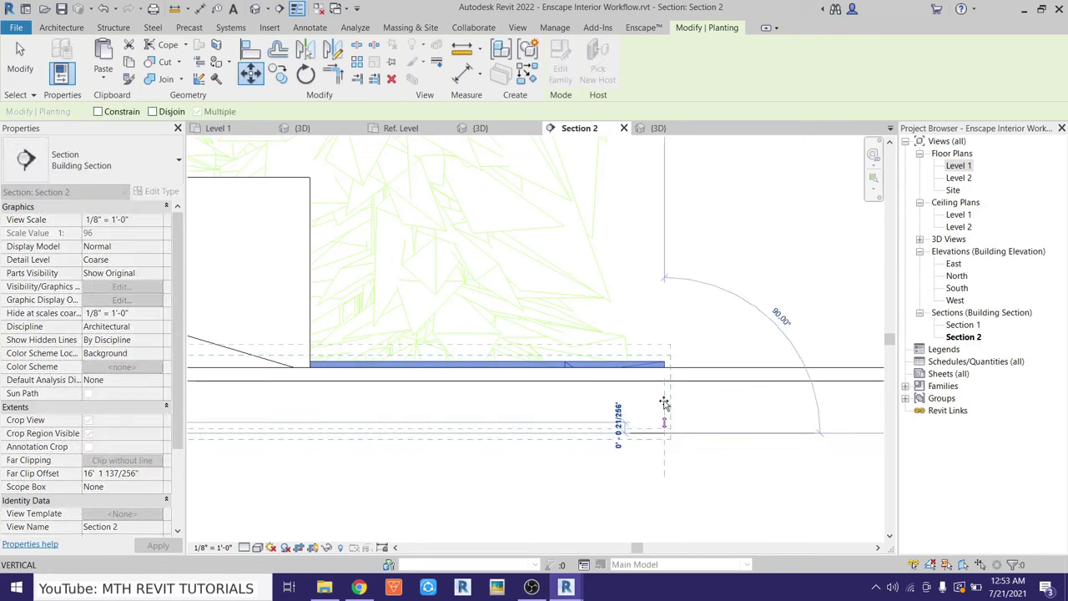
pyautogui.click(663, 362)
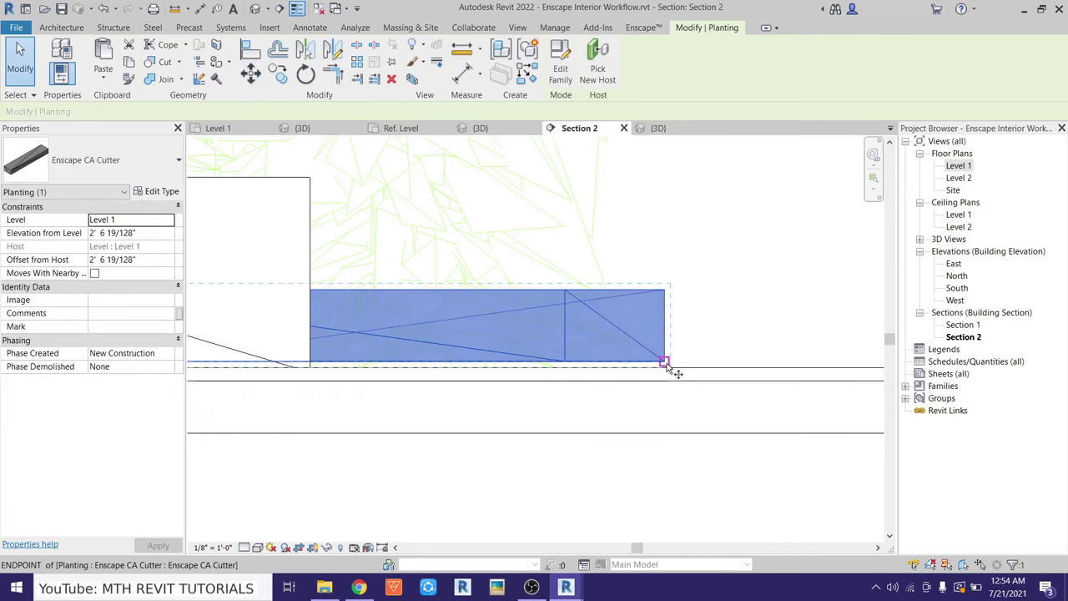
pyautogui.press('Escape')
# Check the glasses prop and switch Section 2 to wireframe display
pyautogui.scroll(2, 640, 347)
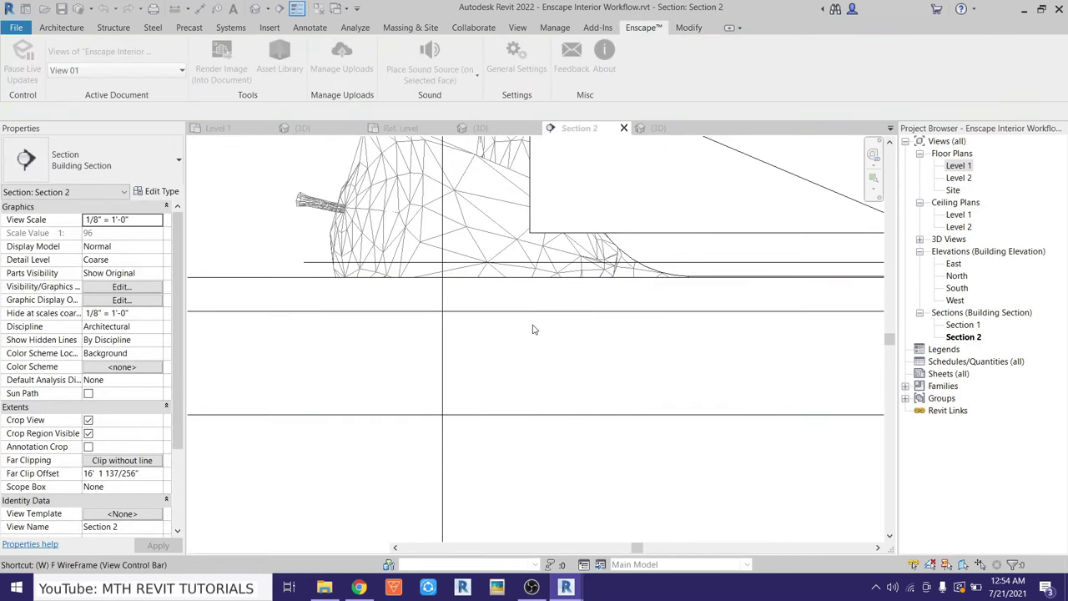
pyautogui.scroll(-2, 534, 329)
pyautogui.click(634, 321)
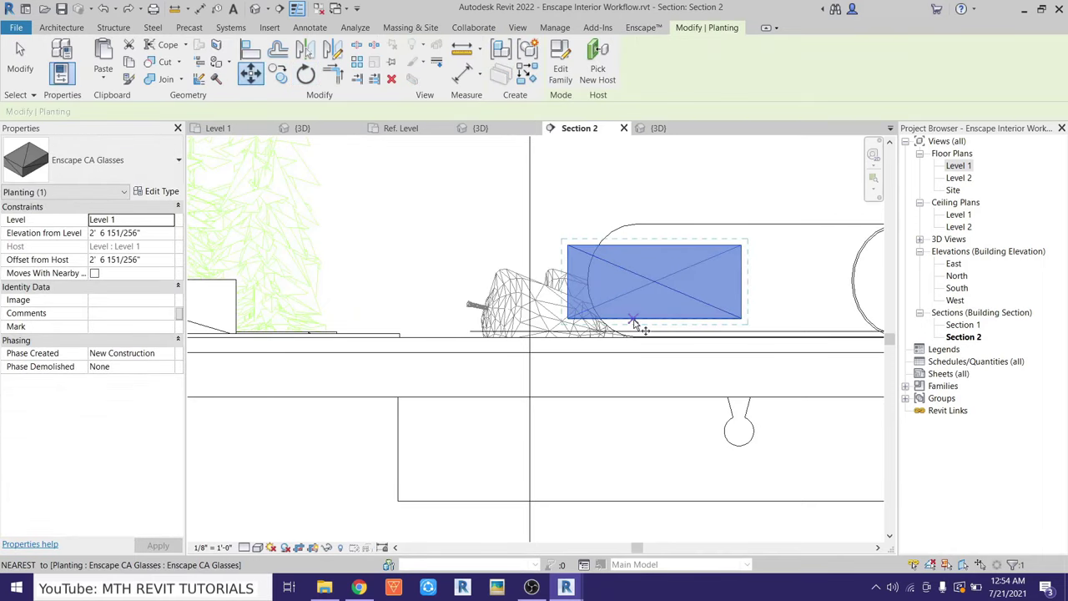
pyautogui.press('Escape')
pyautogui.scroll(-3, 667, 333)
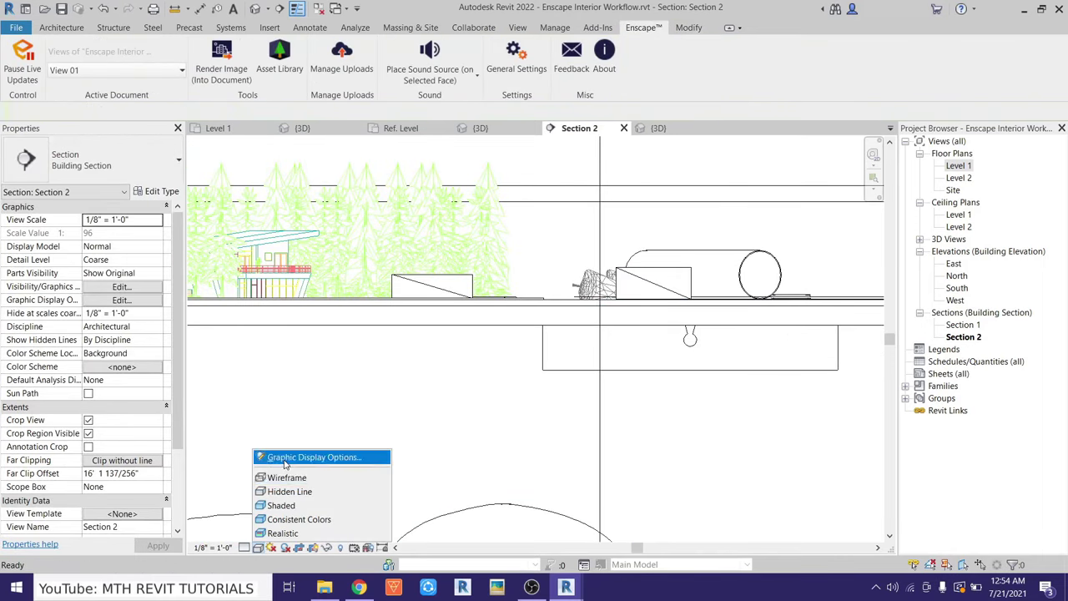
pyautogui.click(286, 478)
# Raise the cutter again so it sits on the desk top
pyautogui.scroll(3, 476, 393)
pyautogui.click(467, 338)
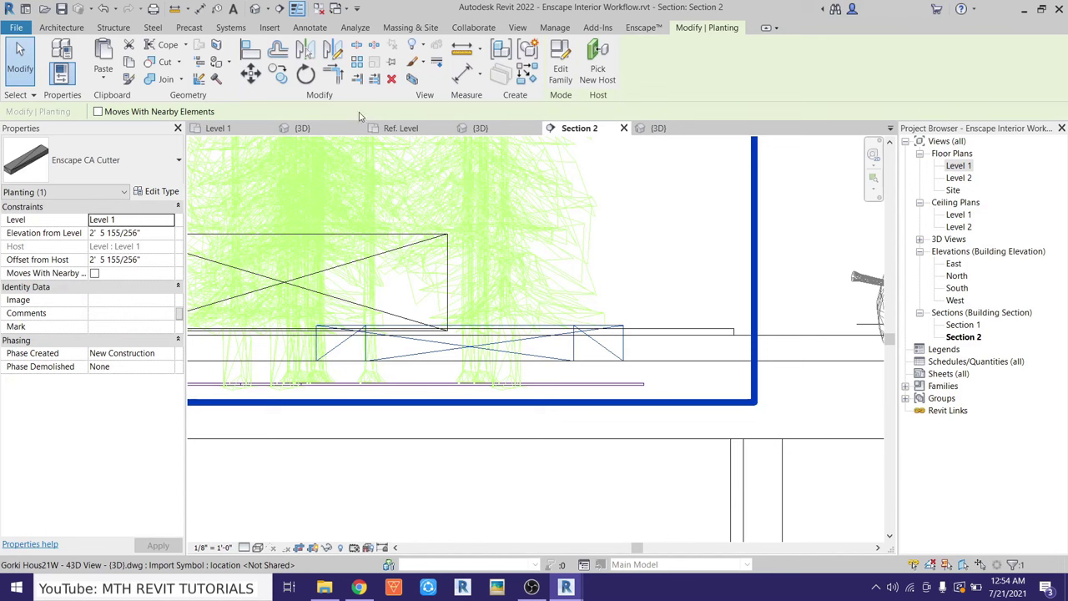
pyautogui.click(653, 354)
pyautogui.click(653, 352)
pyautogui.scroll(3, 467, 334)
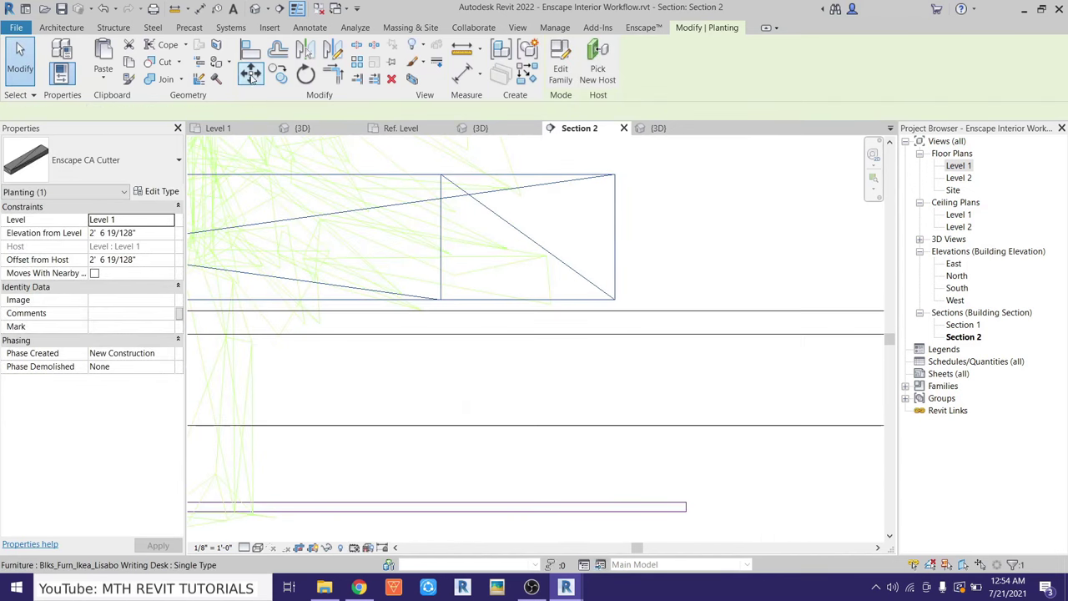
pyautogui.press('Escape')
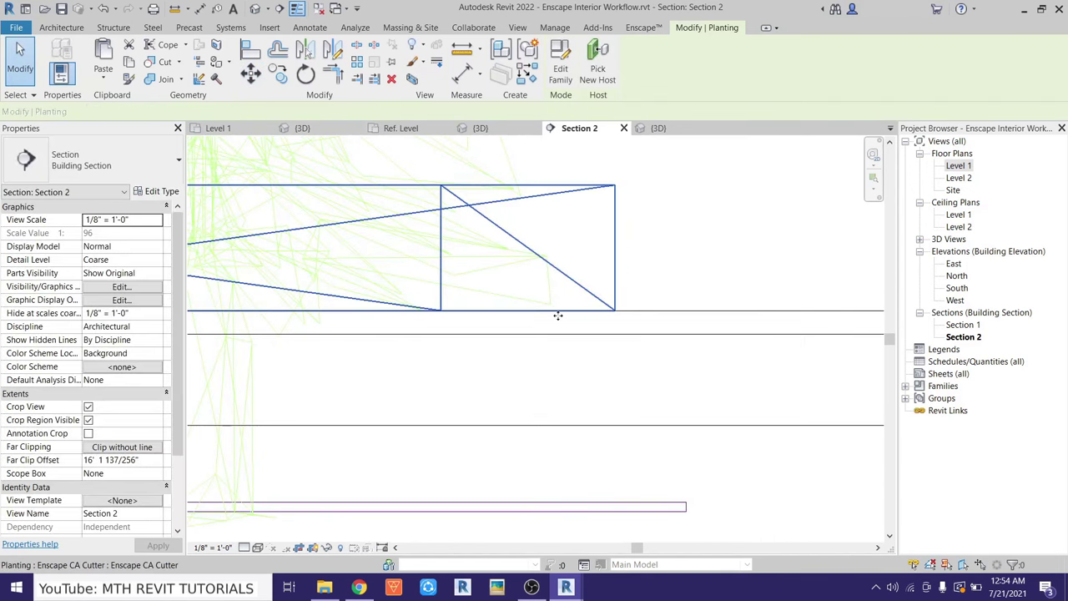
pyautogui.scroll(-3, 558, 312)
pyautogui.scroll(2, 706, 295)
# Select the imported house model, then the markers, and cancel the MV move
pyautogui.click(726, 389)
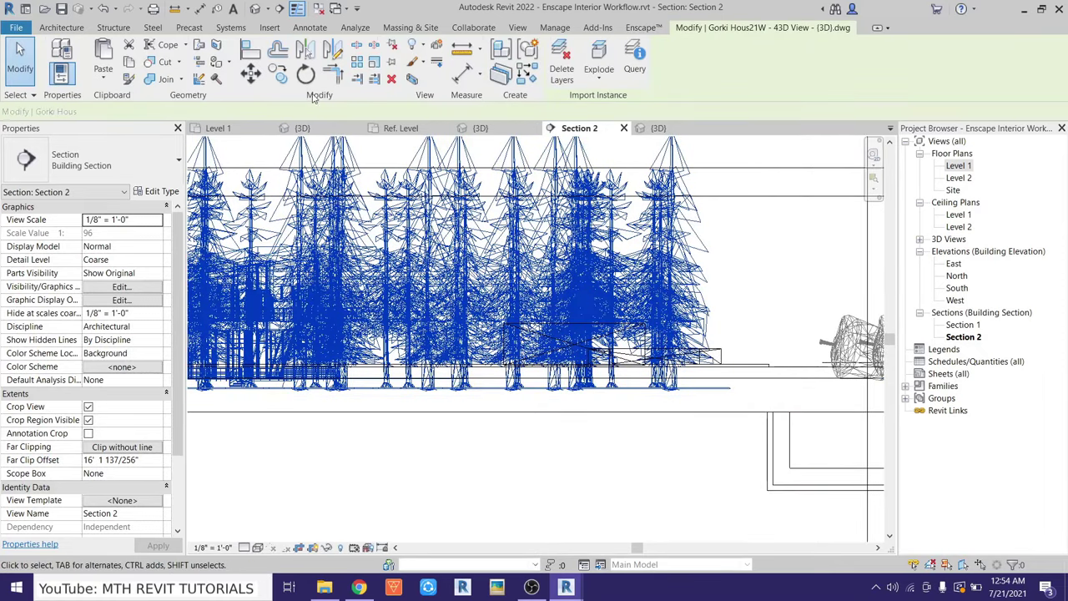
pyautogui.scroll(2, 735, 406)
pyautogui.scroll(1, 730, 385)
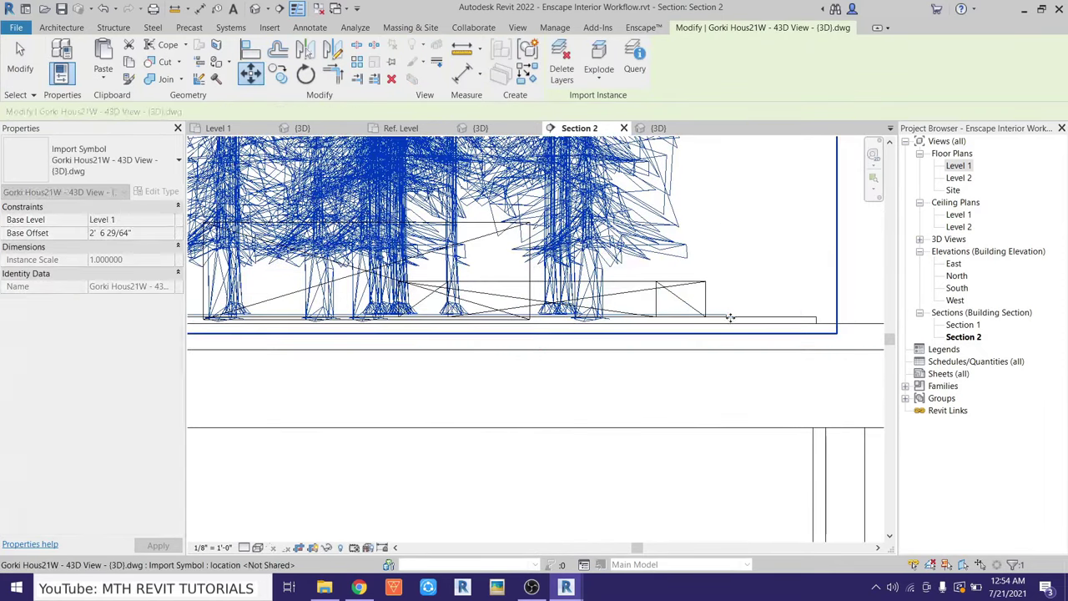
pyautogui.scroll(3, 598, 358)
pyautogui.scroll(2, 453, 370)
pyautogui.press('Escape')
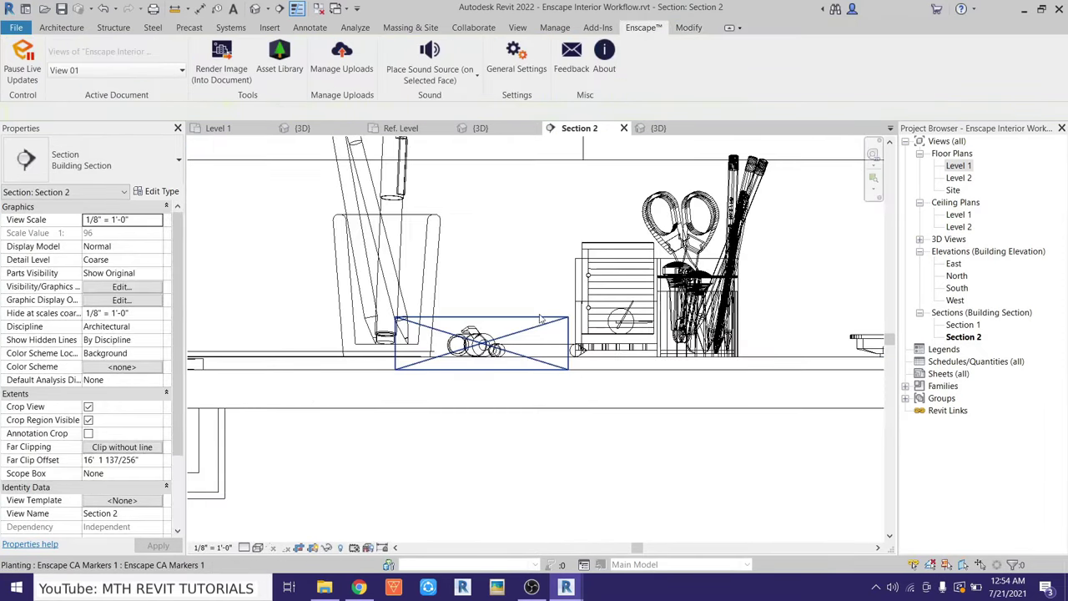
pyautogui.scroll(2, 538, 317)
pyautogui.click(606, 363)
pyautogui.press('m')
pyautogui.press('v')
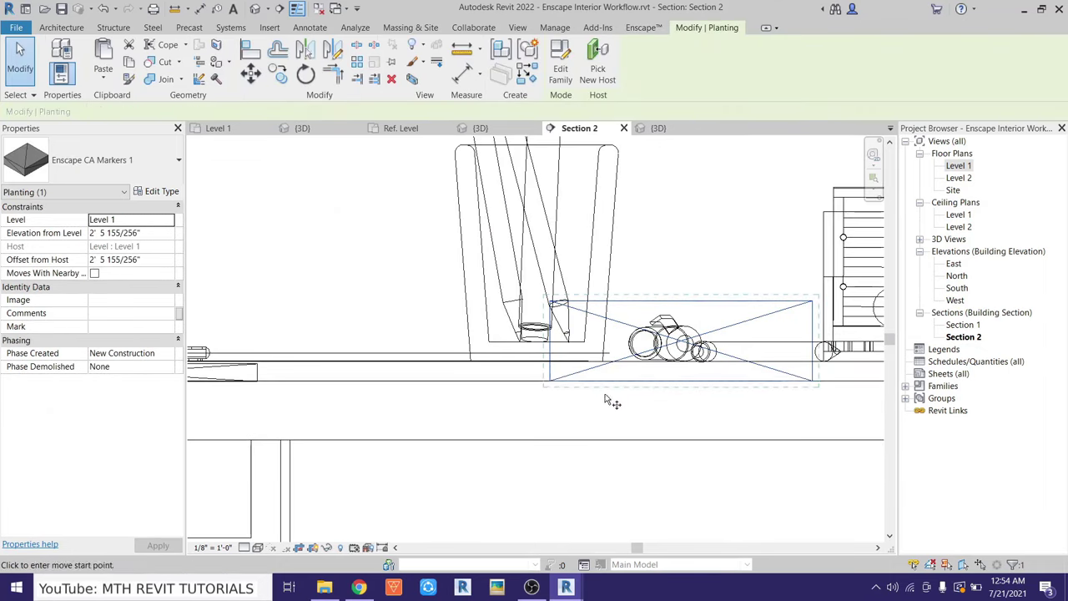
pyautogui.press('Escape')
pyautogui.scroll(5, 696, 361)
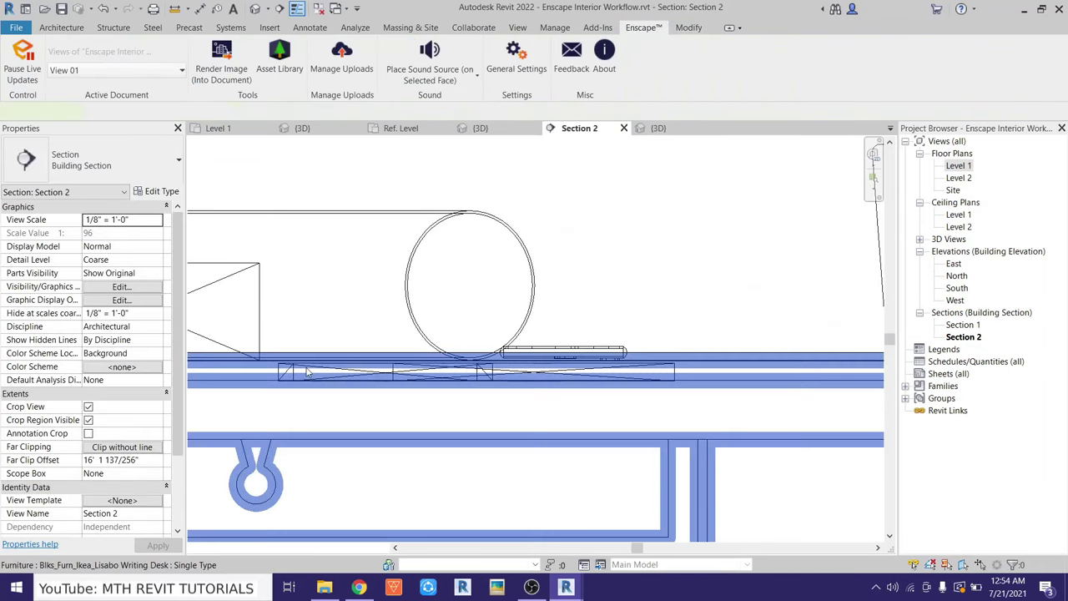
# Move the selected desk items and iPhone with MV onto the desk top
pyautogui.click(295, 374)
pyautogui.keyDown('ctrl'); pyautogui.click(575, 344); pyautogui.keyUp('ctrl')
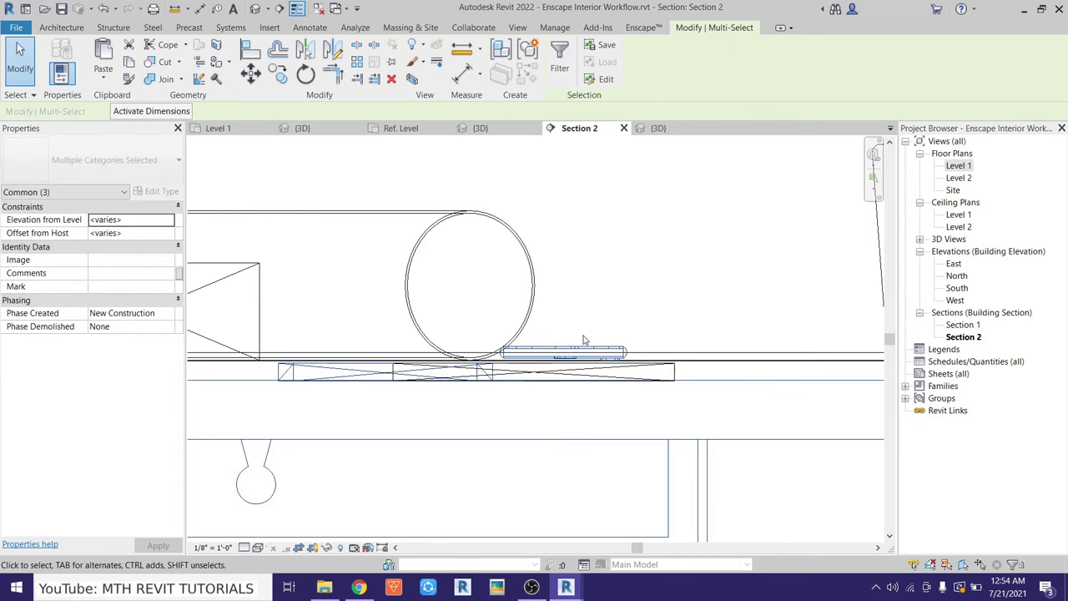
pyautogui.moveTo(707, 354); pyautogui.dragTo(803, 486)
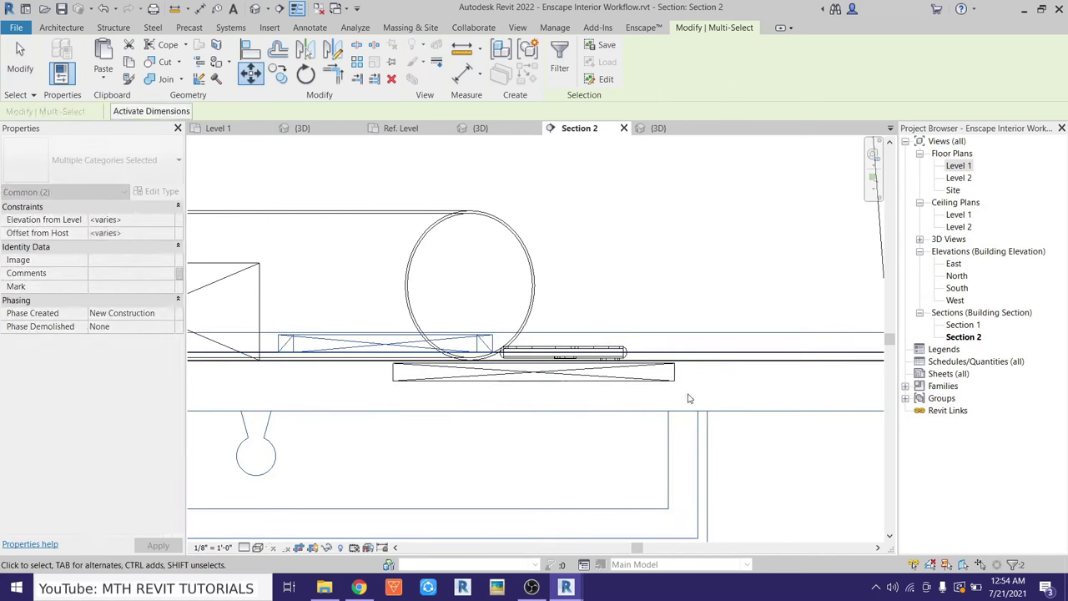
pyautogui.scroll(5, 517, 472)
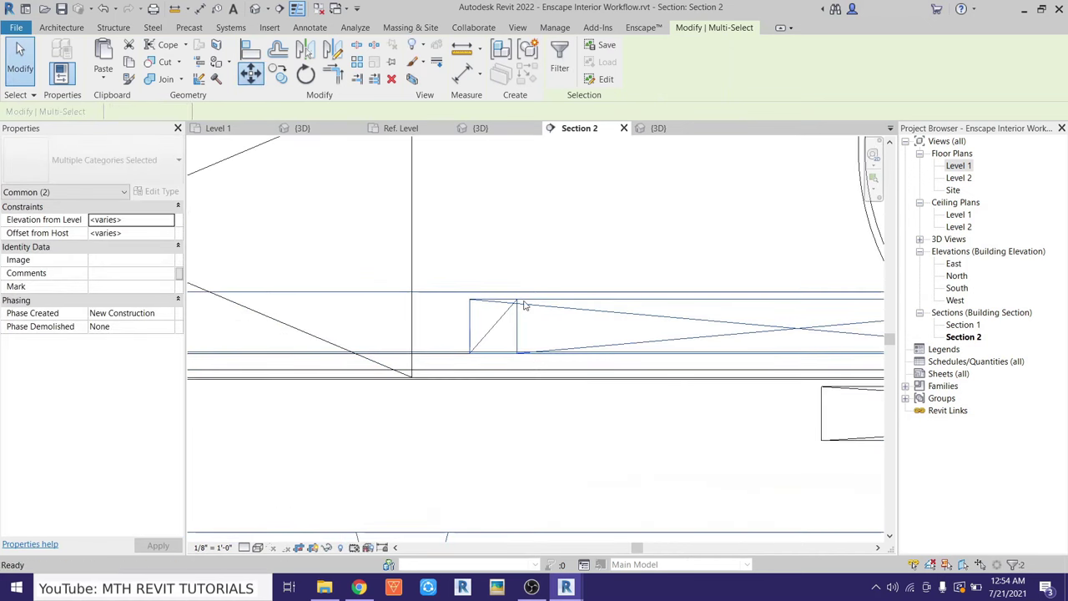
pyautogui.press('m')
pyautogui.press('v')
pyautogui.click(470, 382)
pyautogui.scroll(-4, 524, 373)
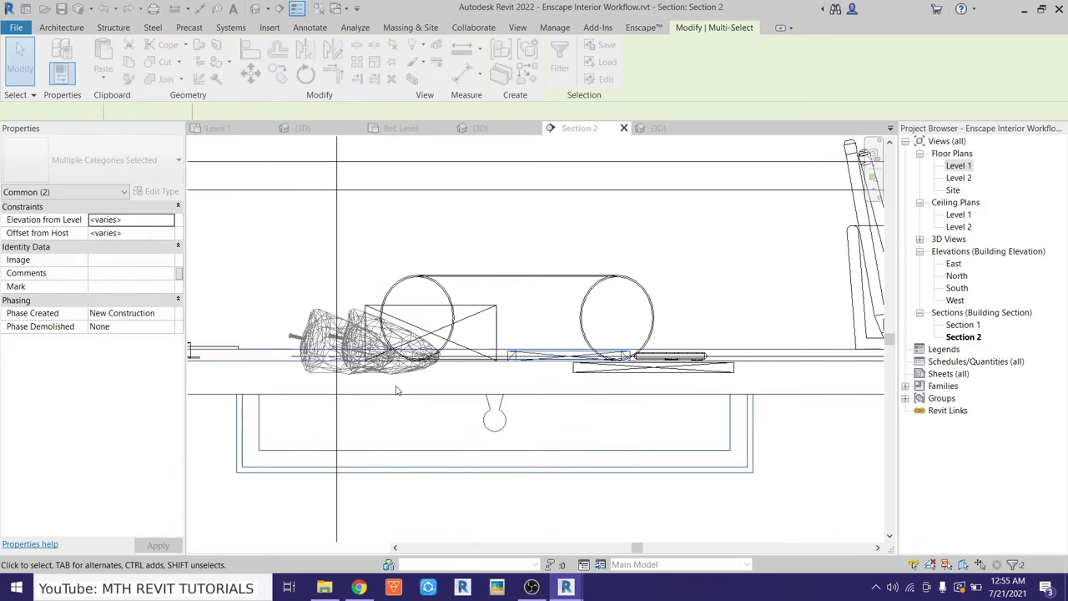
# Raise the two low-poly tree assets to 2' 6 1/2" and check them in Enscape
pyautogui.moveTo(396, 390); pyautogui.dragTo(563, 424, button='middle')
pyautogui.click(499, 364)
pyautogui.scroll(3, 520, 347)
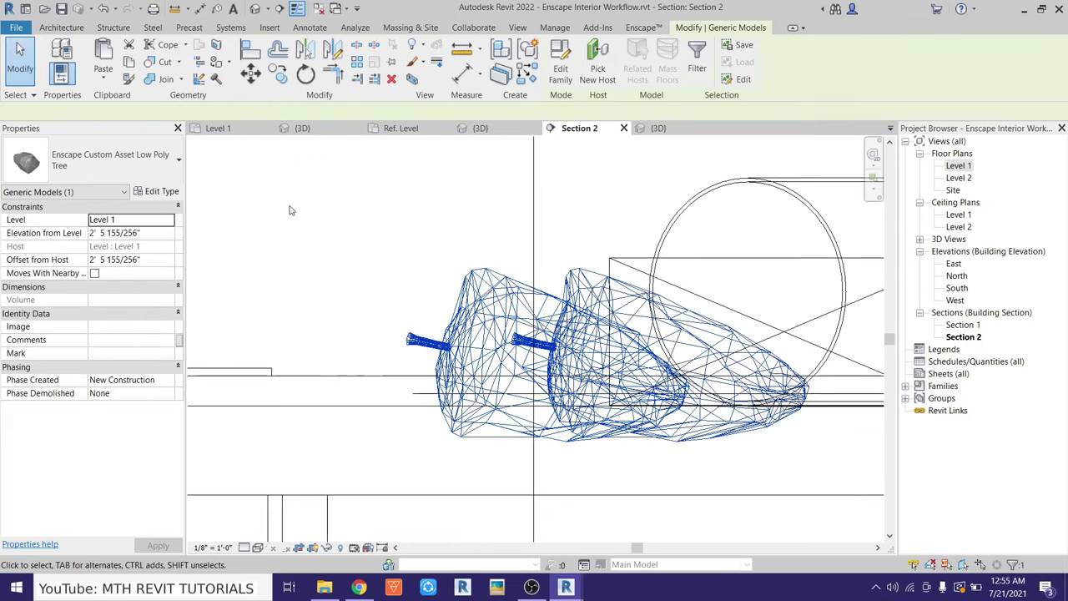
pyautogui.click(462, 417)
pyautogui.click(463, 377)
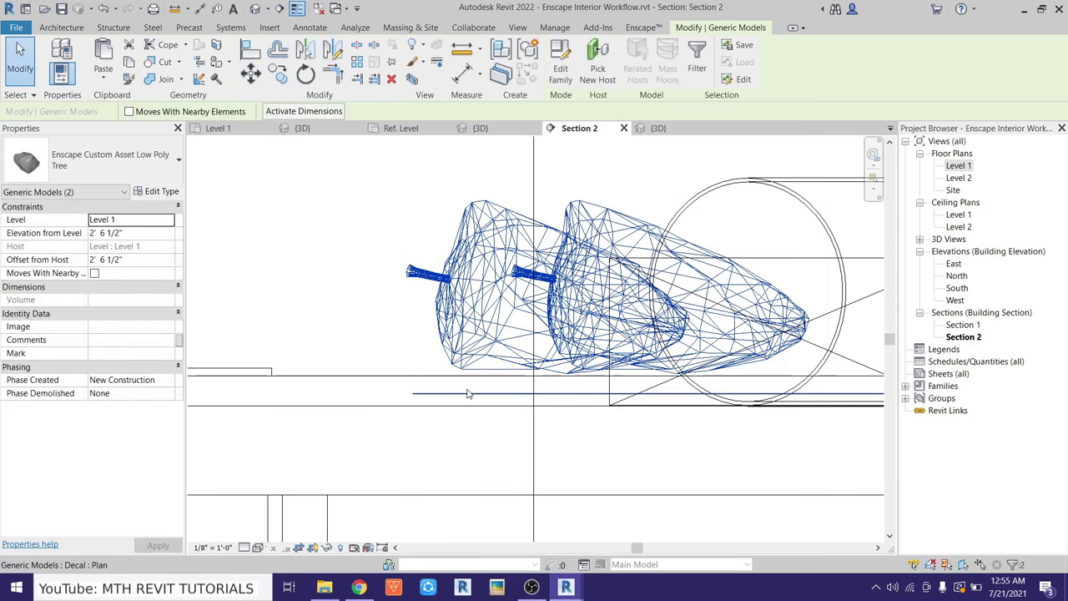
pyautogui.click(492, 374)
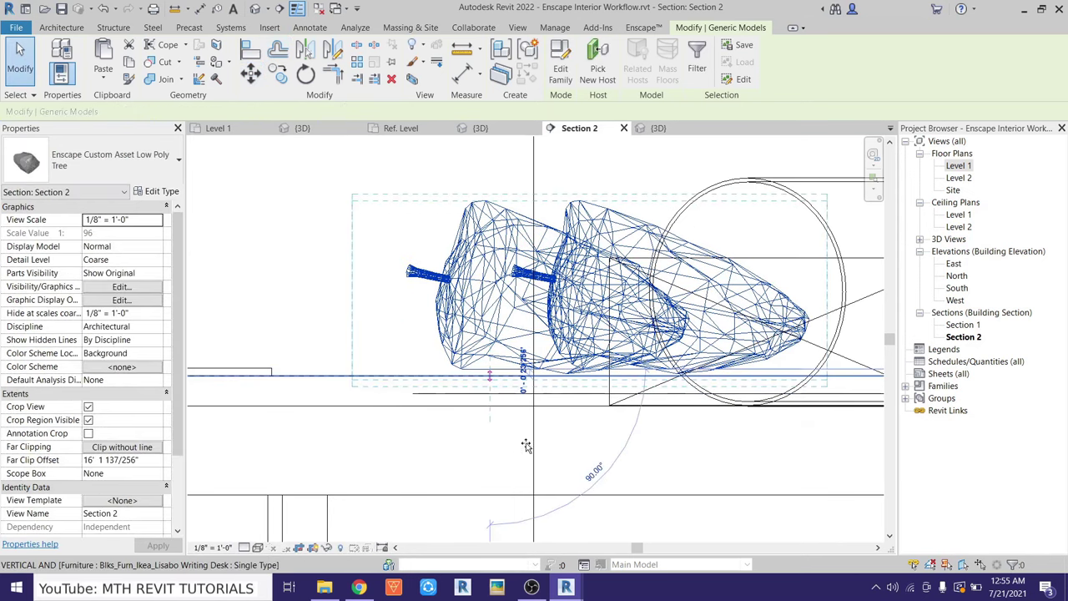
pyautogui.moveTo(393, 587)
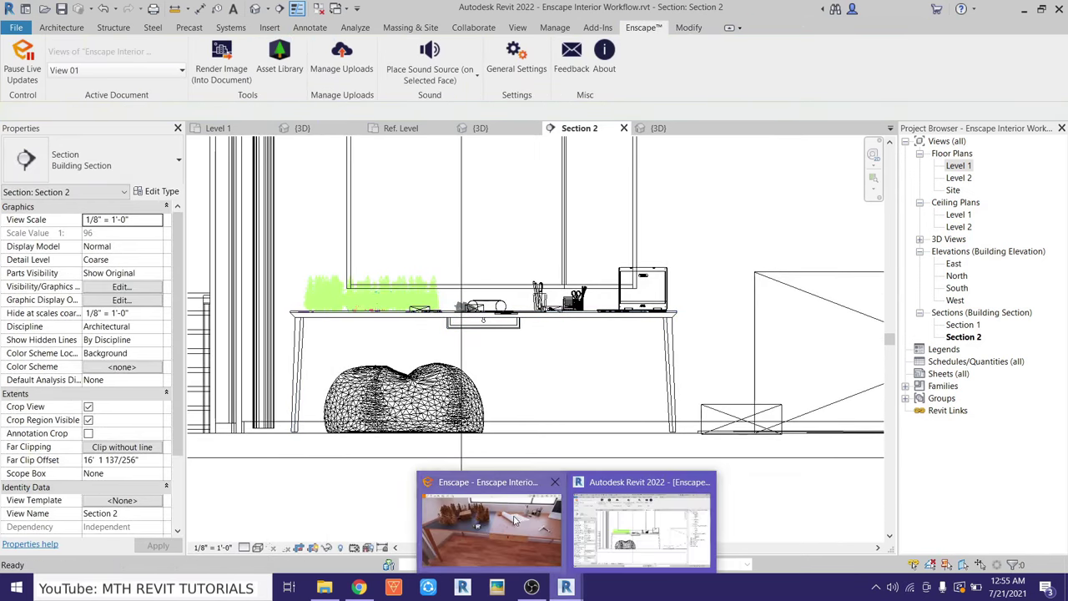
pyautogui.click(517, 557)
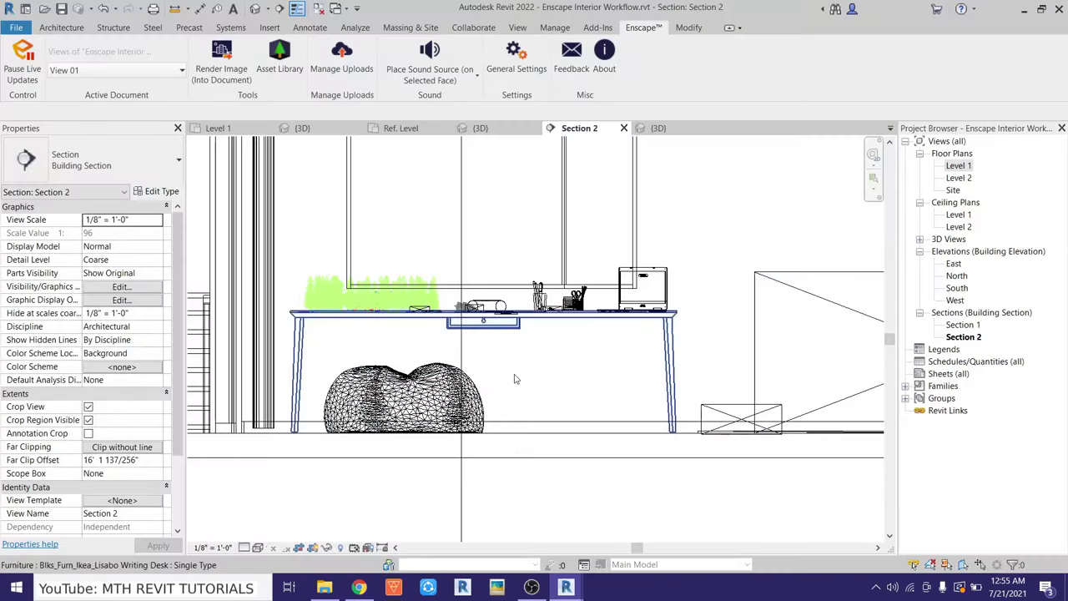
pyautogui.scroll(5, 515, 380)
# Raise the CA Mechanical Pencil onto the desk surface
pyautogui.click(717, 392)
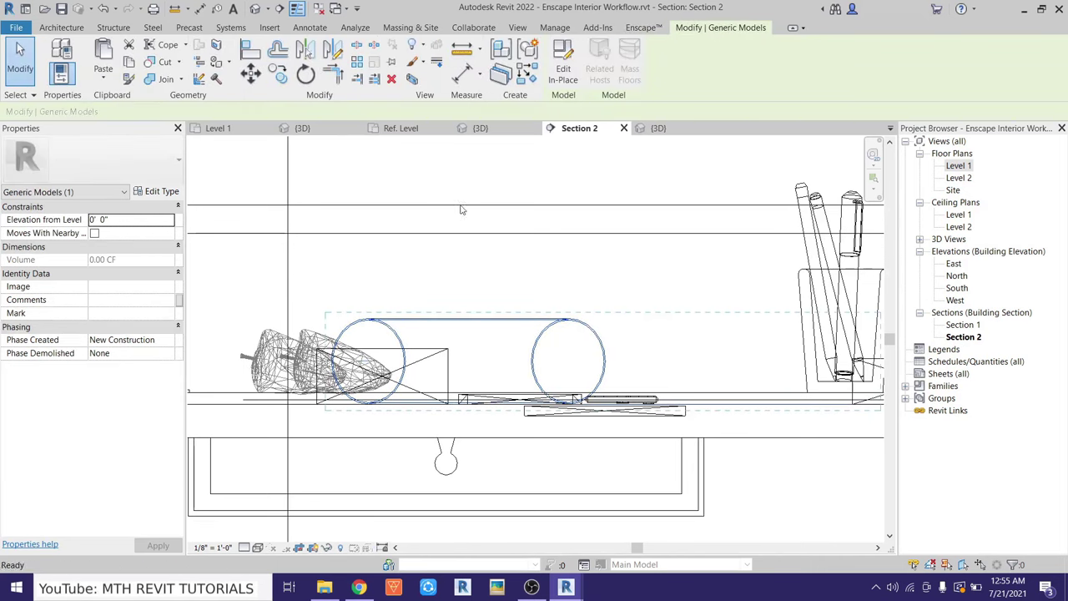
pyautogui.press('m')
pyautogui.press('v')
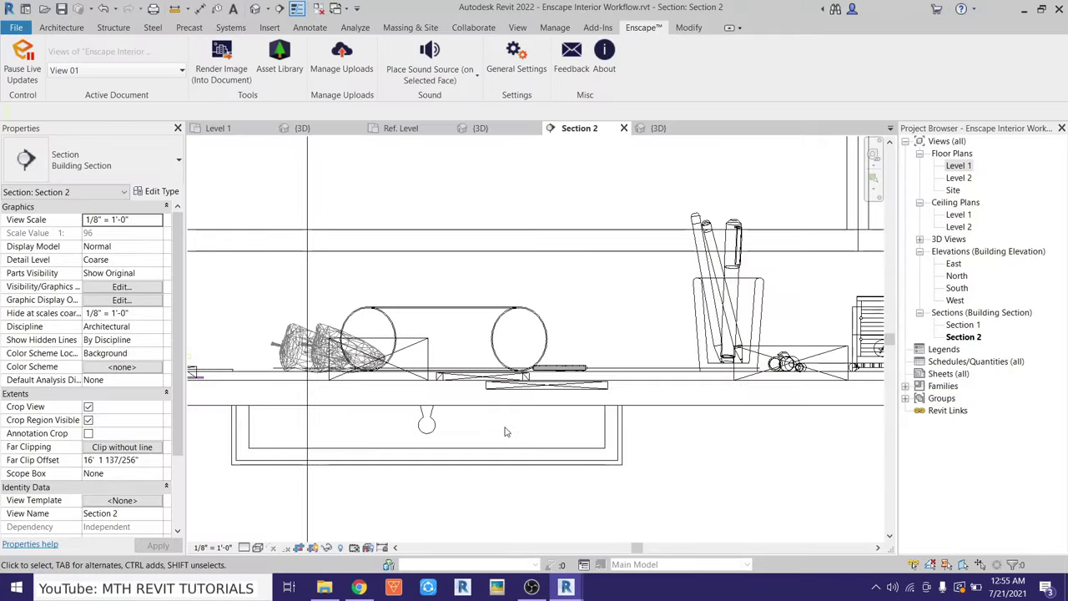
pyautogui.click(584, 376)
pyautogui.moveTo(608, 388); pyautogui.dragTo(557, 359)
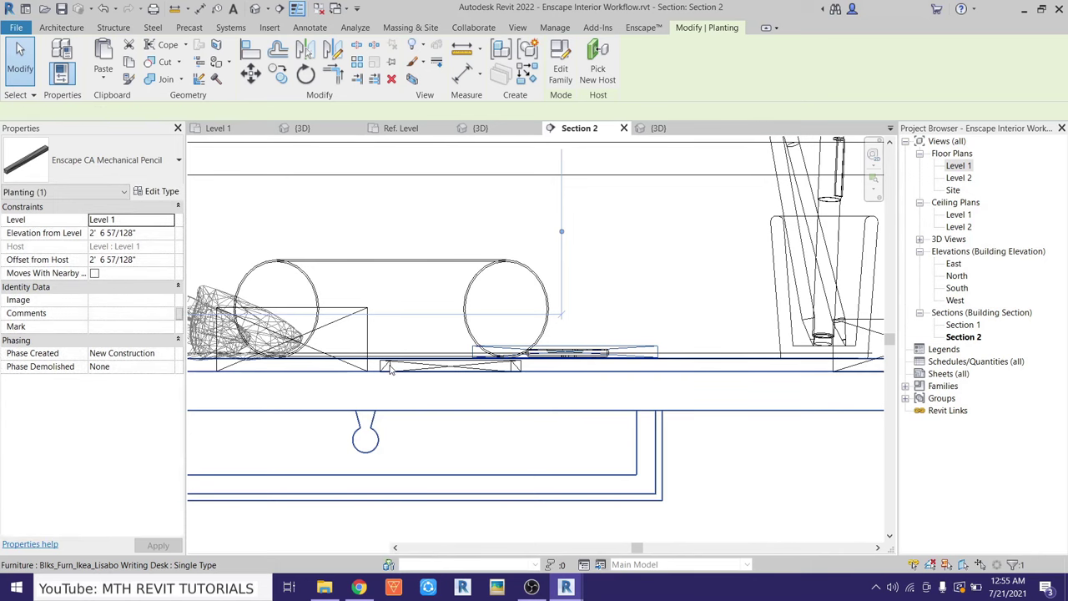
pyautogui.scroll(5, 379, 367)
pyautogui.moveTo(398, 313); pyautogui.dragTo(376, 323)
pyautogui.scroll(-3, 417, 342)
# Lower the CA Cutter to 2' 6 123/256" so it rests on the cutting mat
pyautogui.moveTo(467, 350); pyautogui.dragTo(555, 369, button='middle')
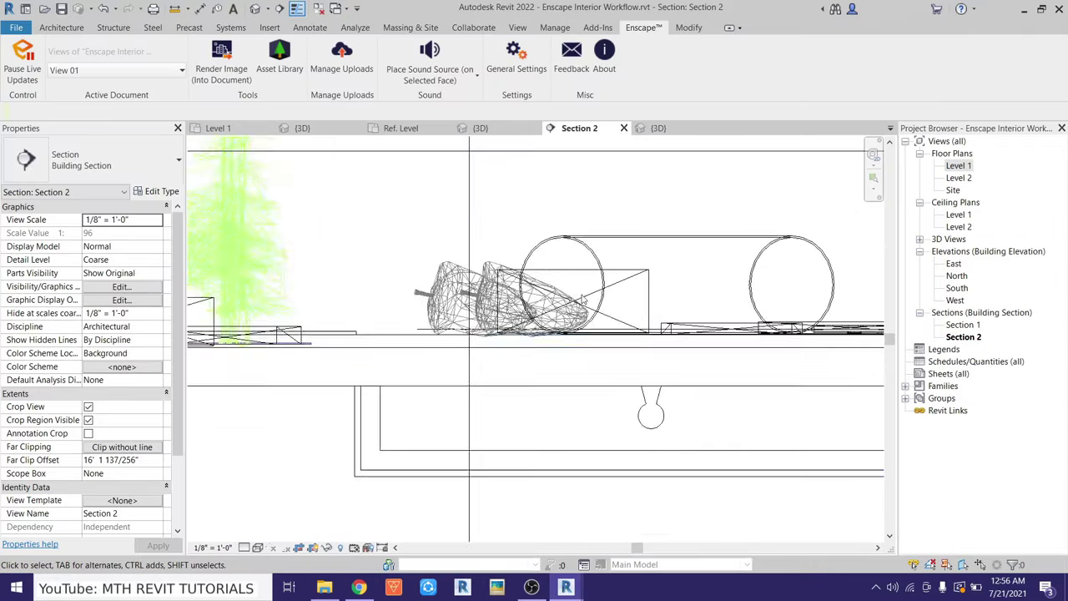
pyautogui.scroll(2, 514, 292)
pyautogui.moveTo(703, 254); pyautogui.dragTo(708, 282)
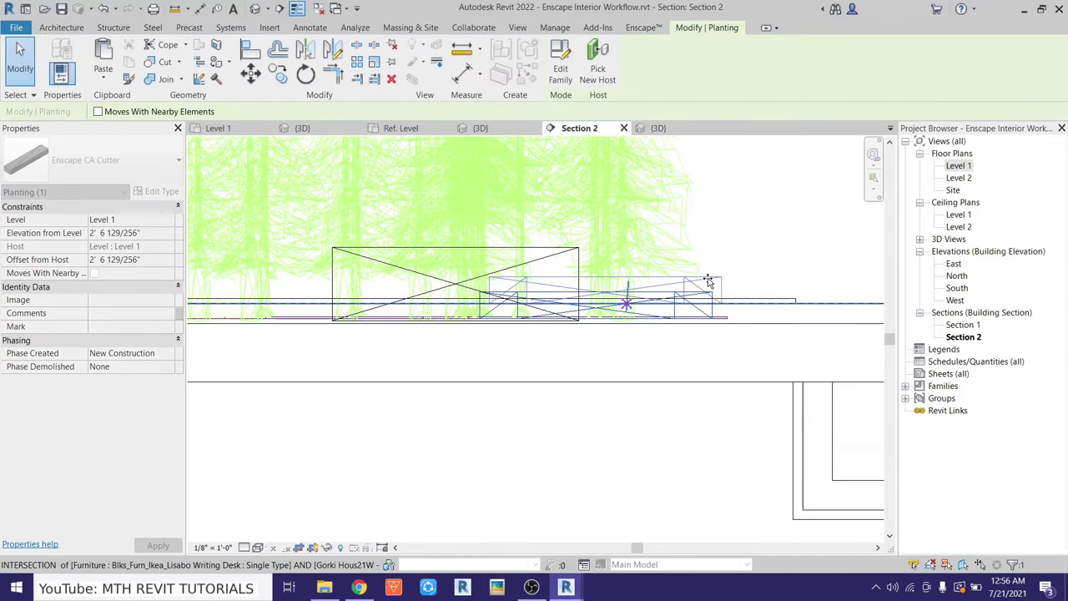
pyautogui.moveTo(488, 274); pyautogui.dragTo(489, 275)
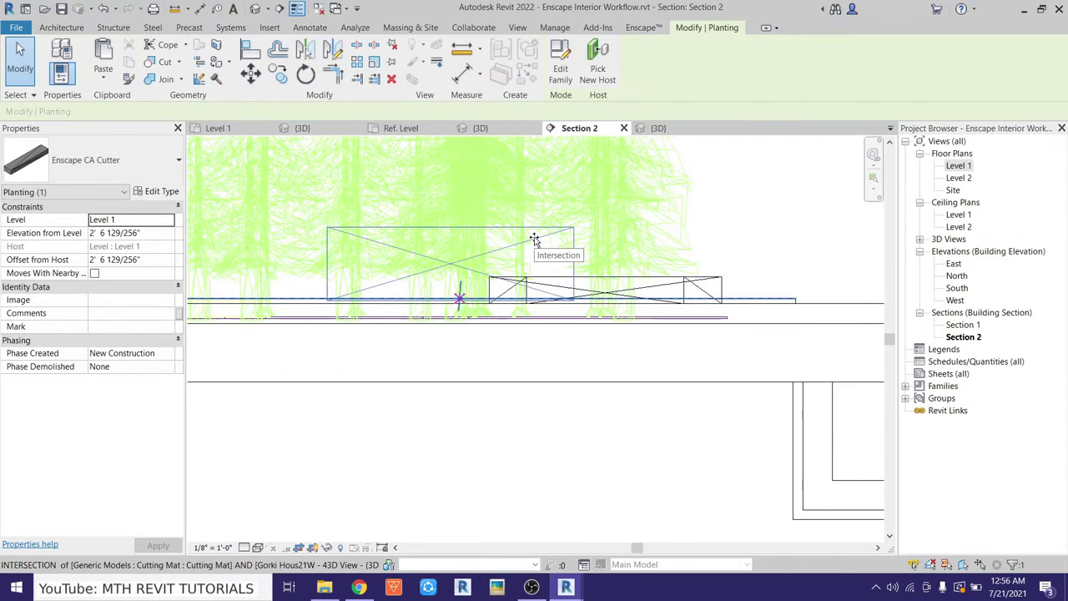
pyautogui.scroll(2, 547, 323)
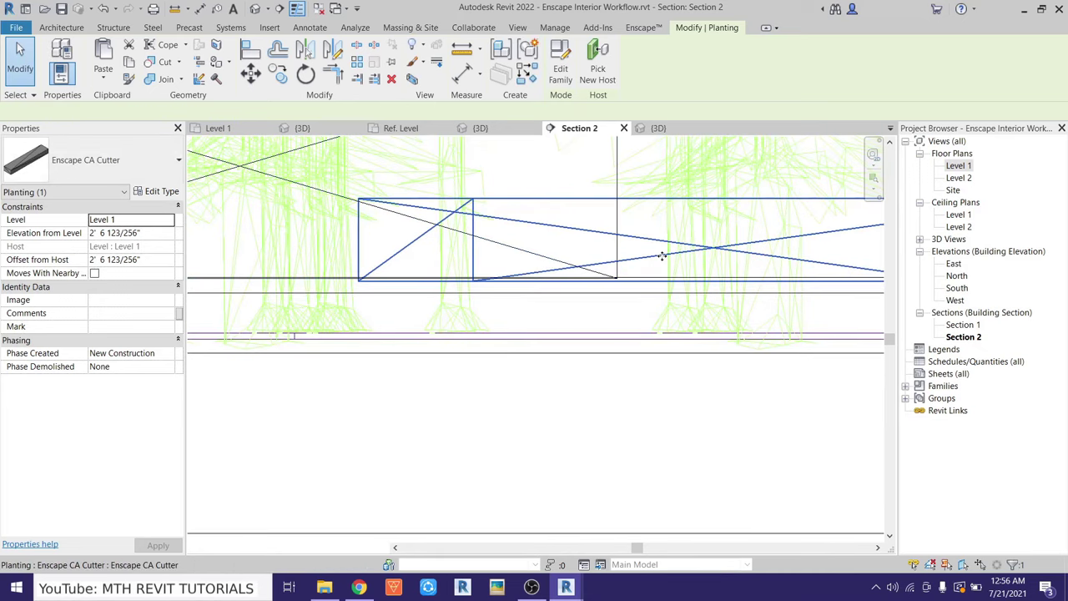
pyautogui.press('Escape')
pyautogui.moveTo(392, 587)
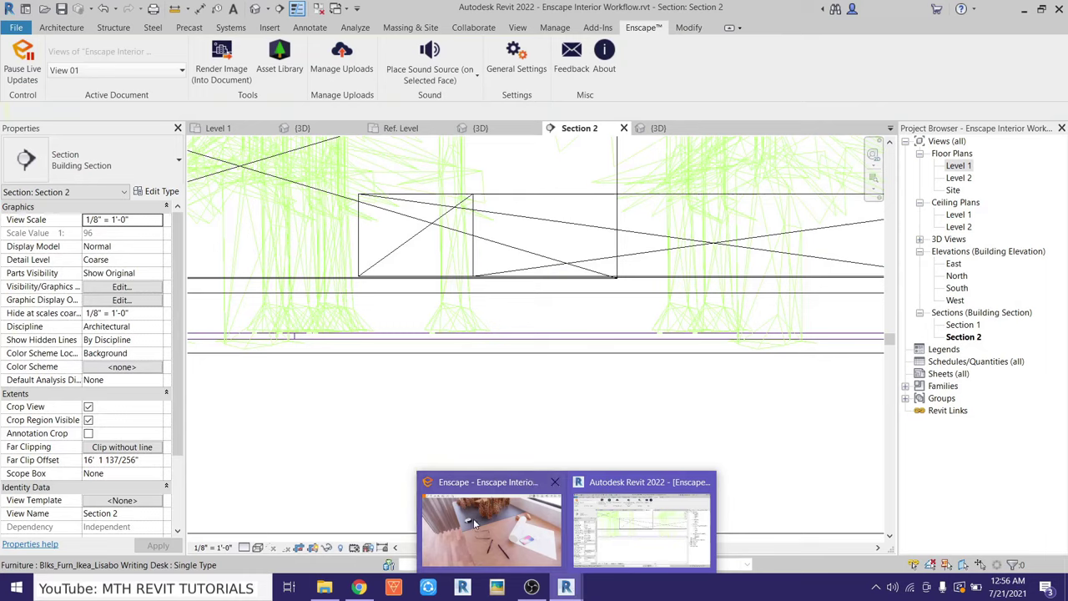
# Review the cutter and tape on the mat in Enscape, then return to Revit's Level 1 plan
pyautogui.click(473, 518)
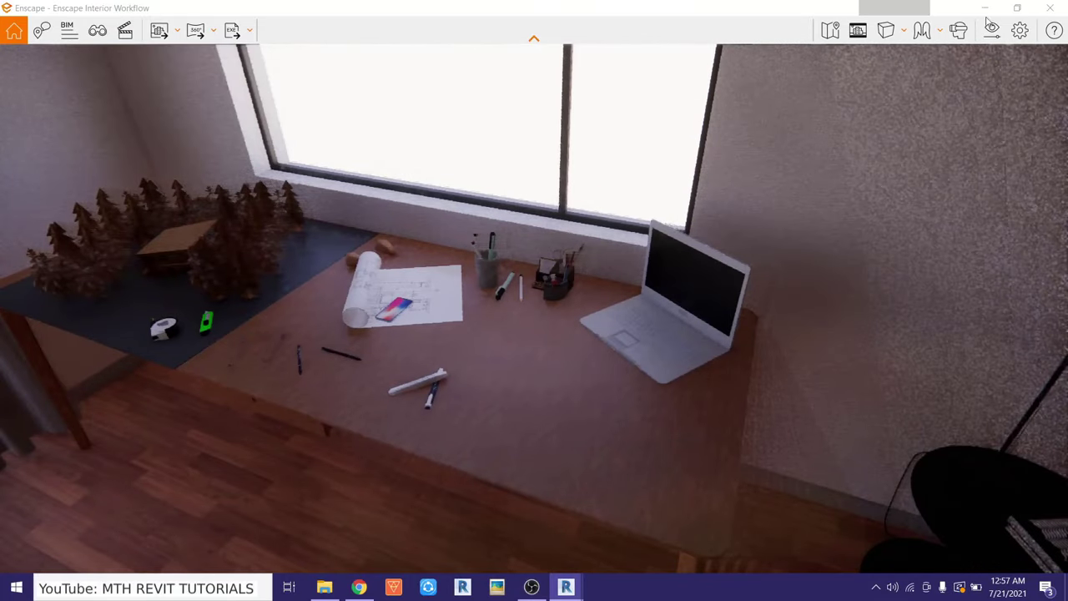
pyautogui.click(985, 10)
# Check the decals and iPhone on the desk, then preview them in Enscape
pyautogui.click(559, 317)
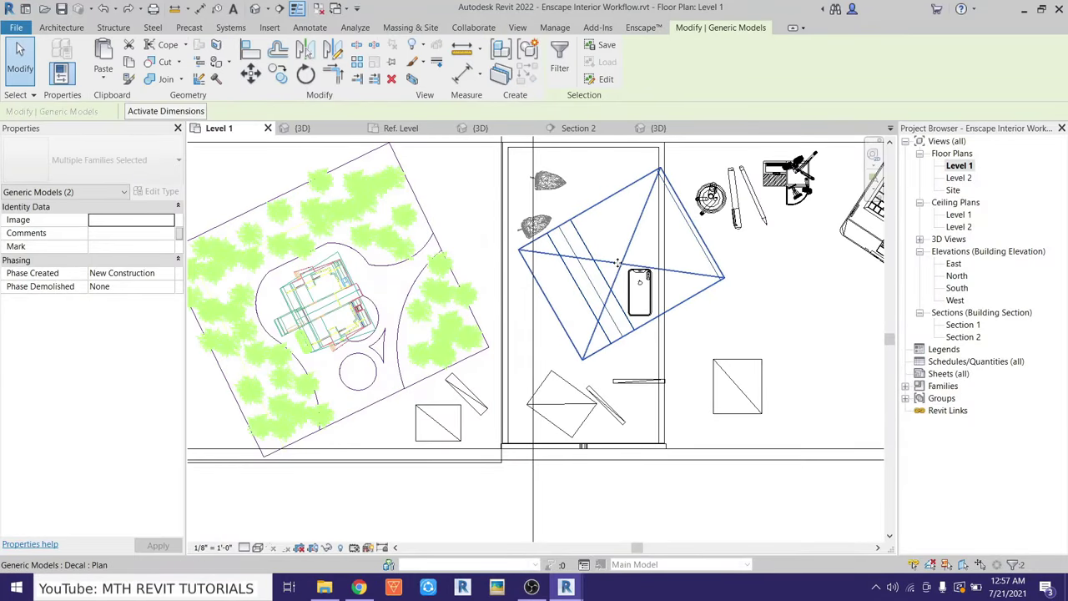
pyautogui.press('Escape')
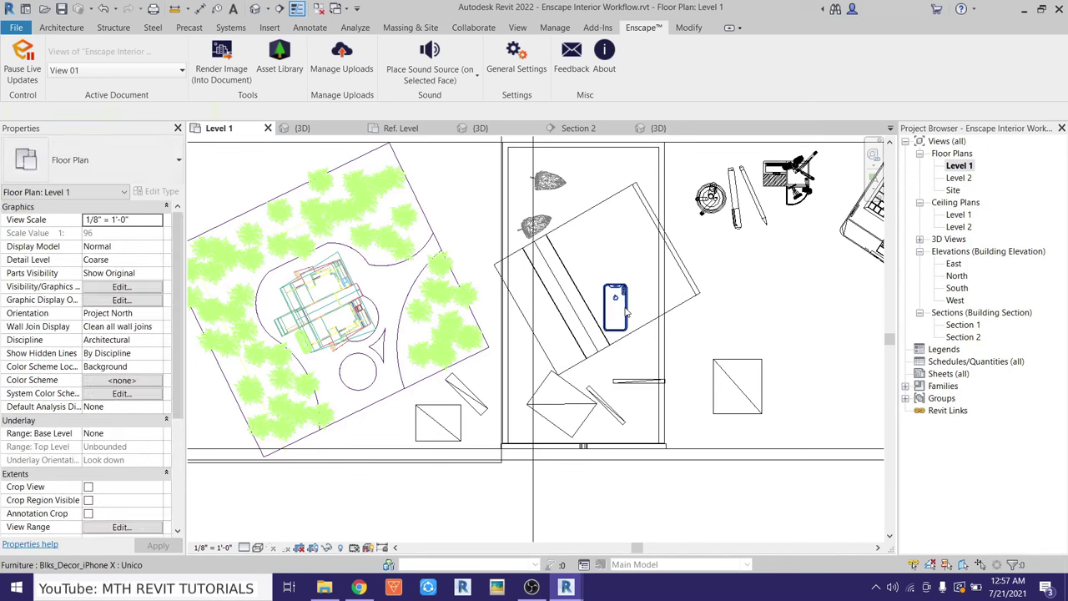
pyautogui.click(635, 299)
pyautogui.click(545, 206)
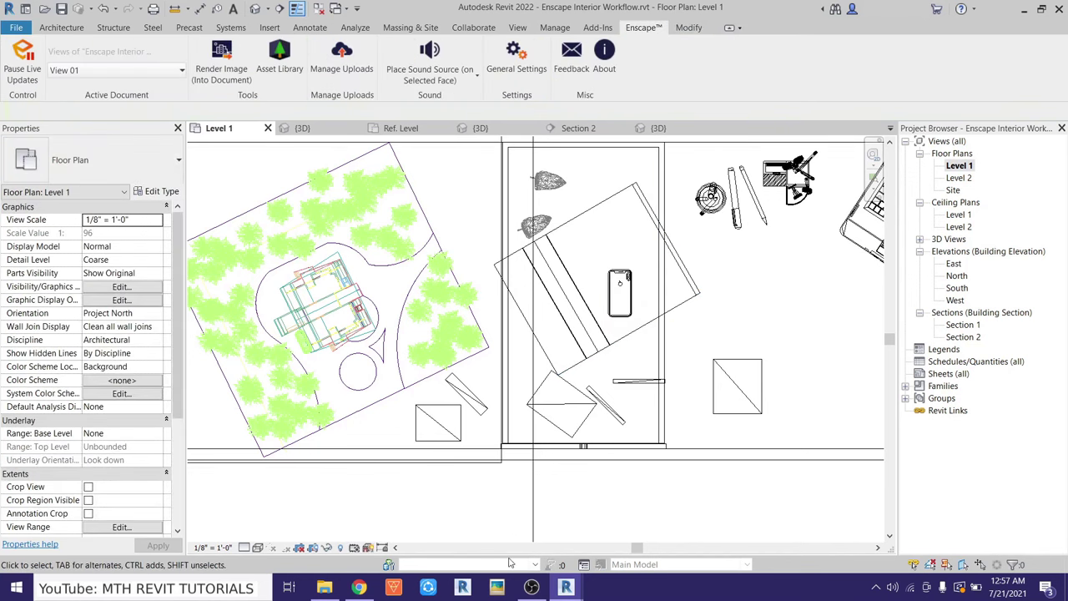
pyautogui.click(538, 492)
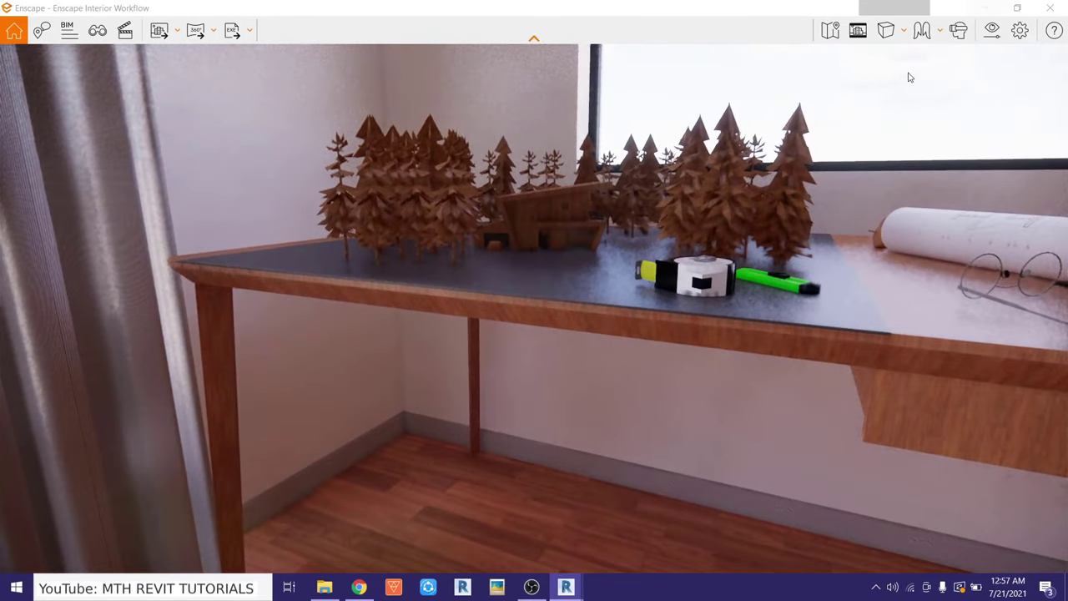
pyautogui.click(970, 17)
# Move the Gorki House import in Section 2 onto the cutting mat and verify in Enscape
pyautogui.click(624, 126)
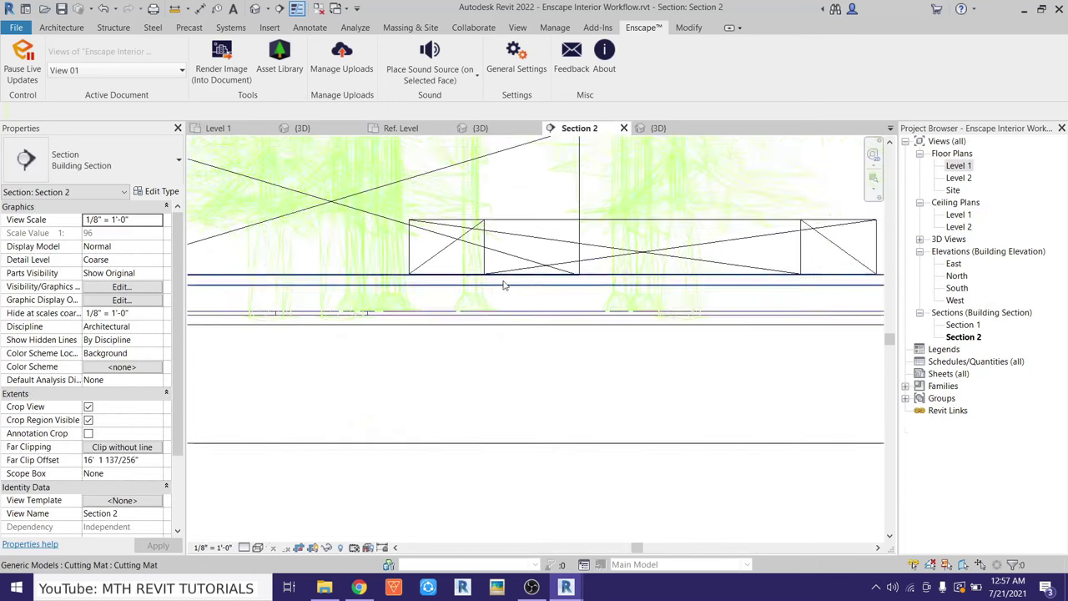
pyautogui.click(500, 350)
pyautogui.scroll(-3, 360, 198)
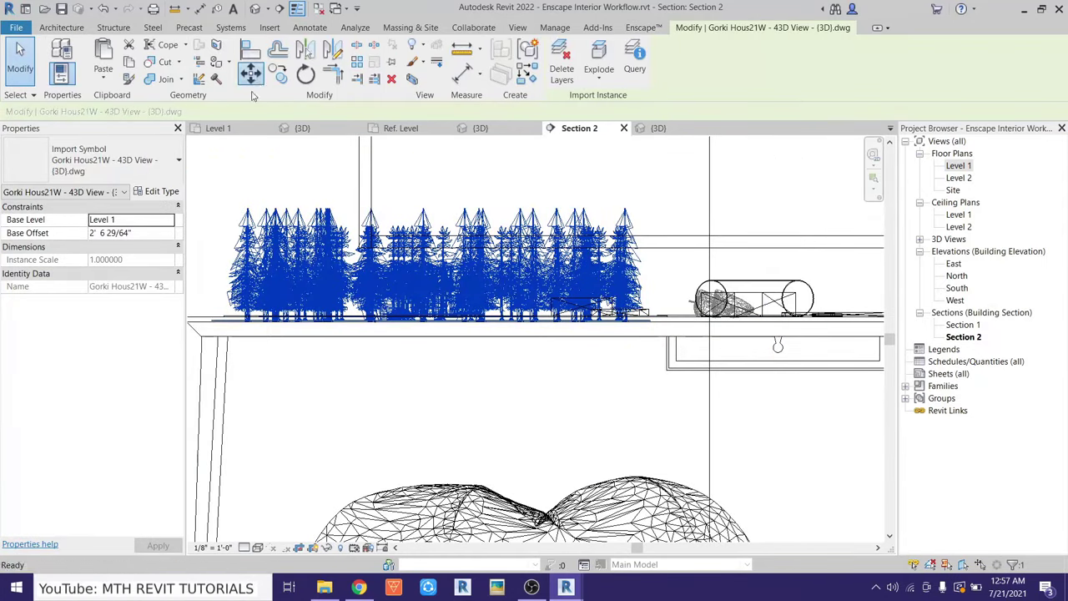
pyautogui.scroll(3, 400, 317)
pyautogui.click(397, 307)
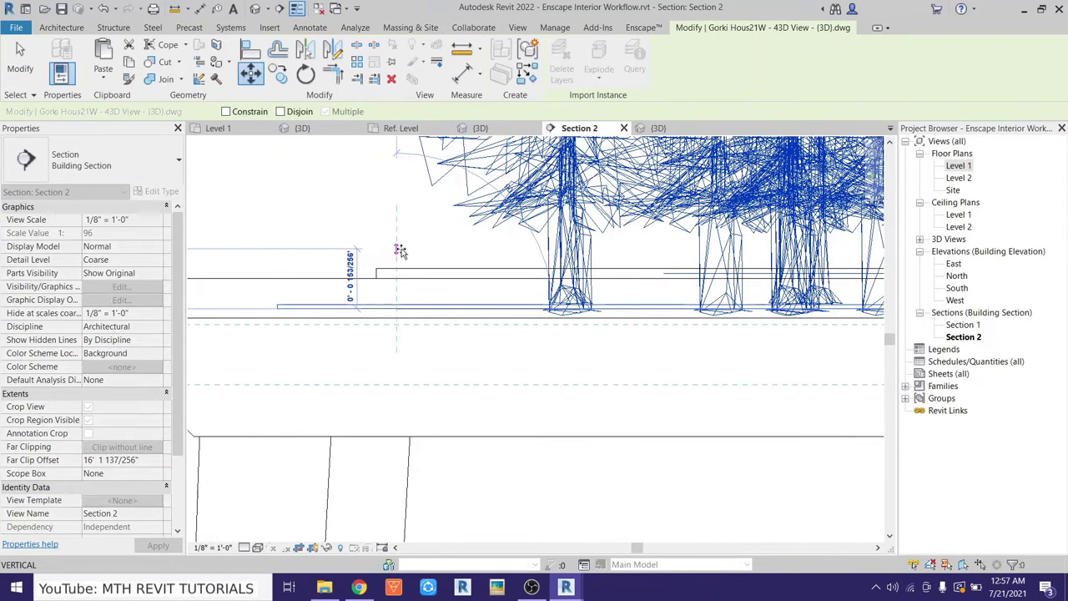
pyautogui.click(406, 318)
pyautogui.click(643, 27)
pyautogui.click(492, 534)
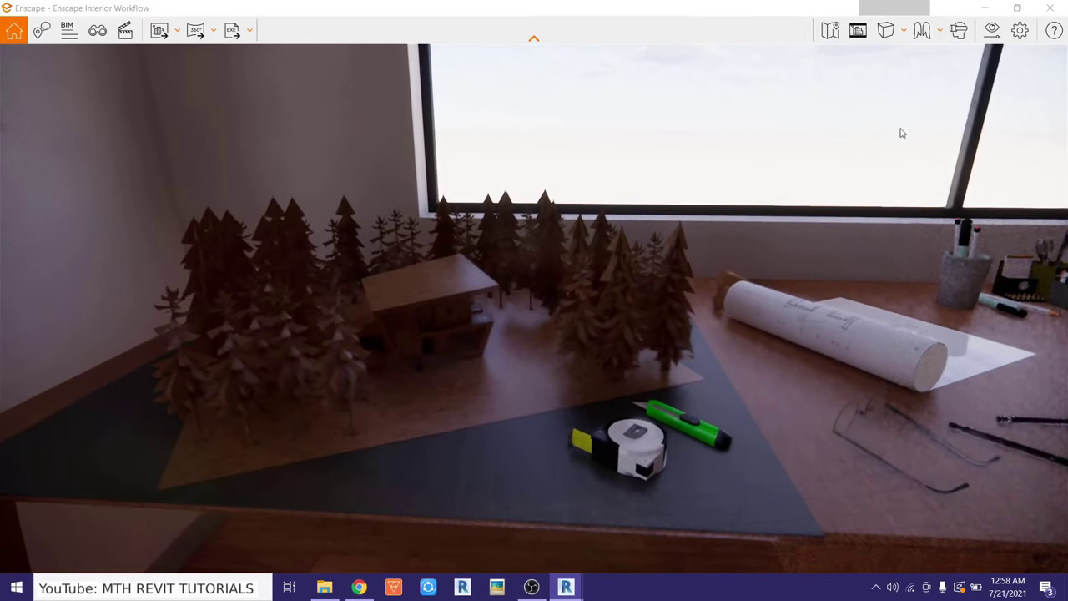
pyautogui.click(984, 8)
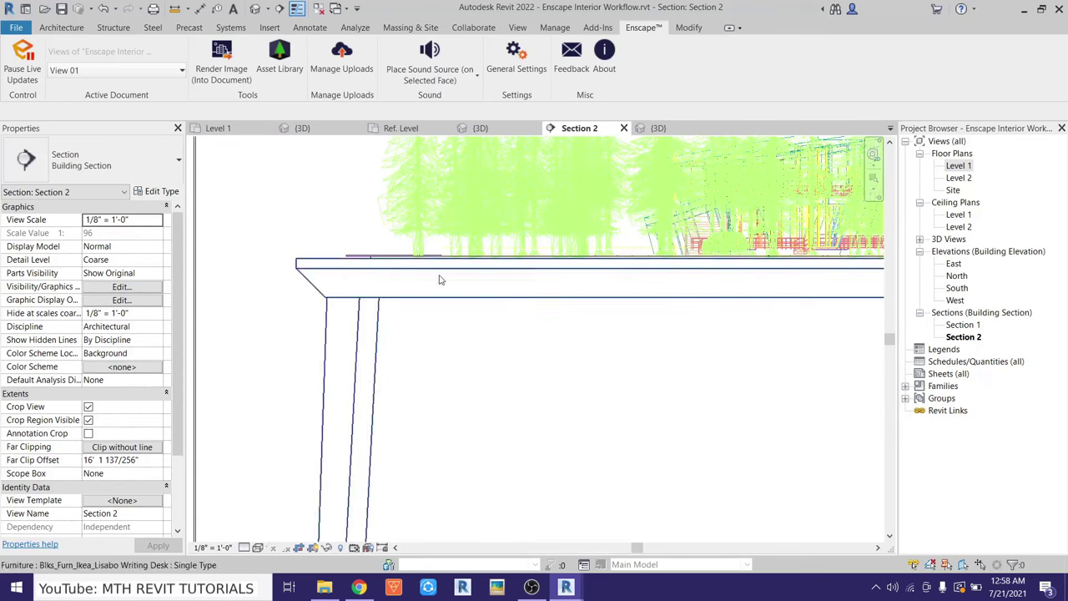
# Select the cutting mat on Level 1 and open its Cutting Mat Material
pyautogui.doubleClick(957, 166)
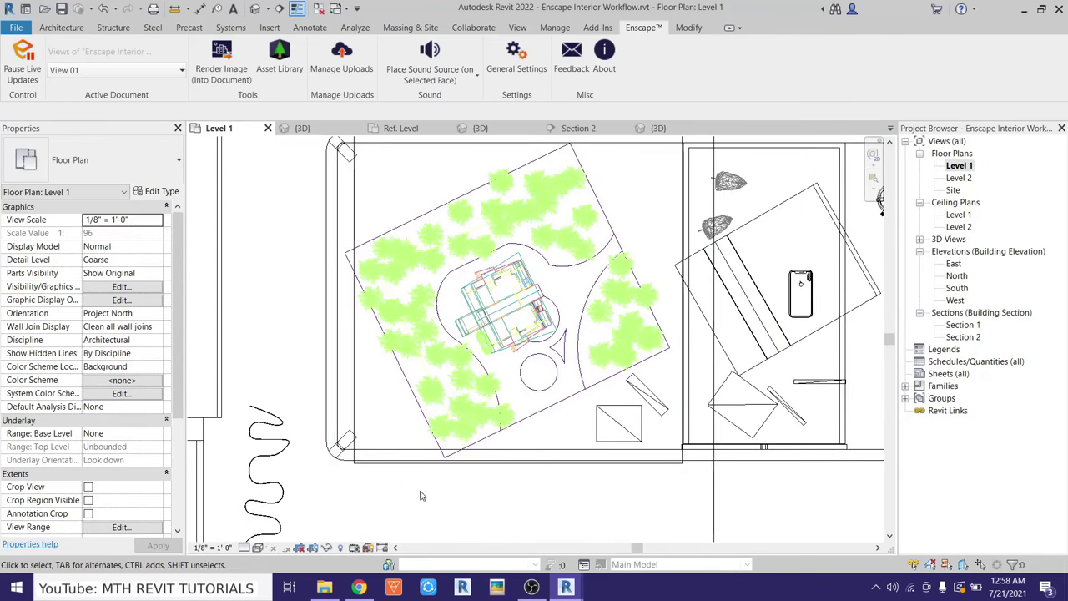
pyautogui.click(398, 459)
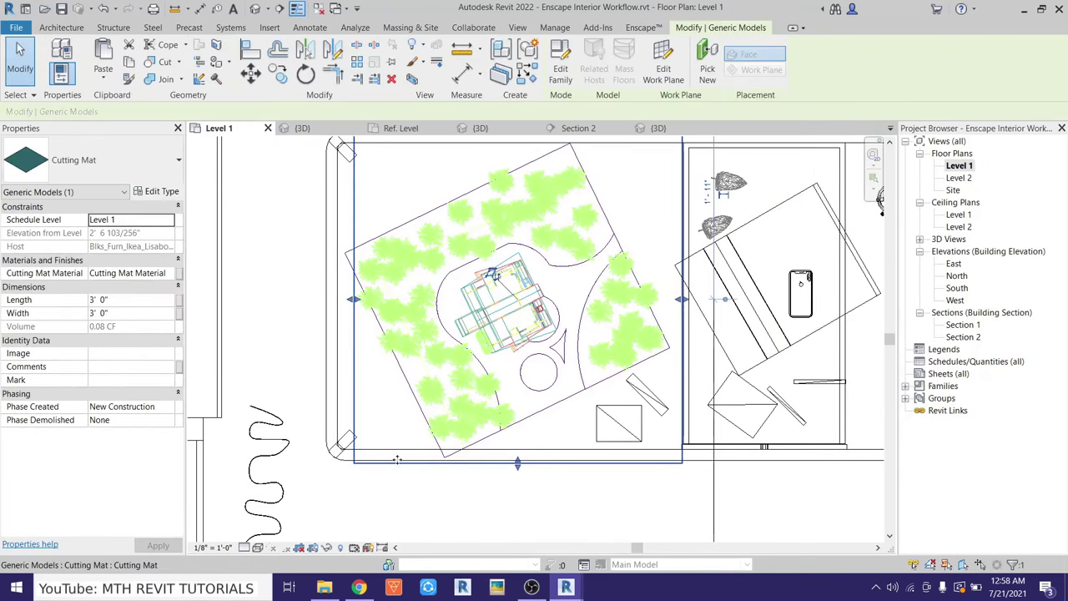
pyautogui.click(155, 192)
pyautogui.press('Escape')
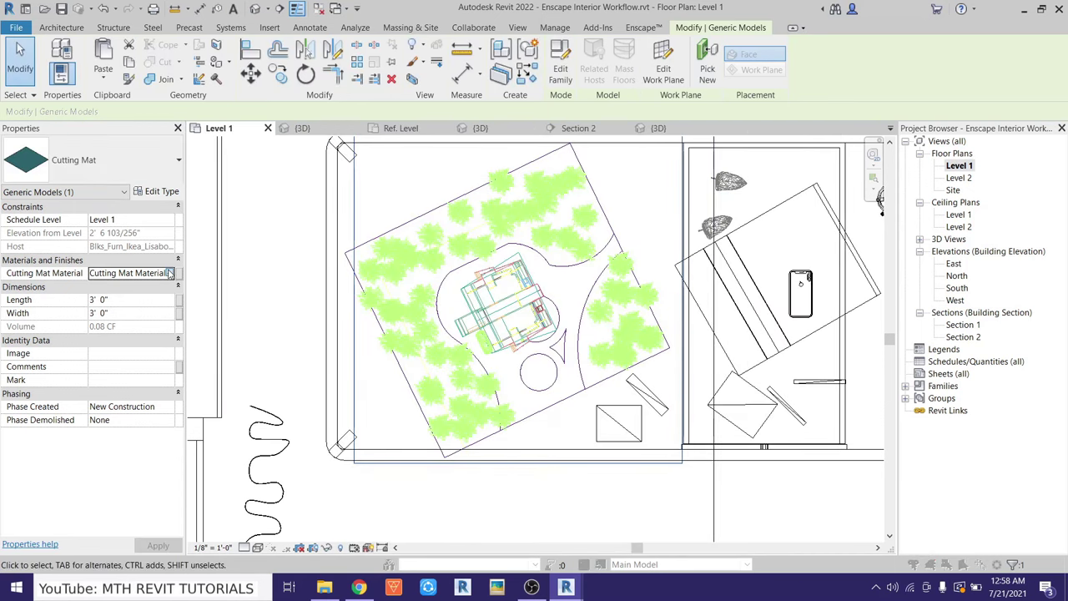
pyautogui.click(169, 273)
# Assign Cutting Mat.jpg as the mat's appearance image and check it in Enscape
pyautogui.click(719, 340)
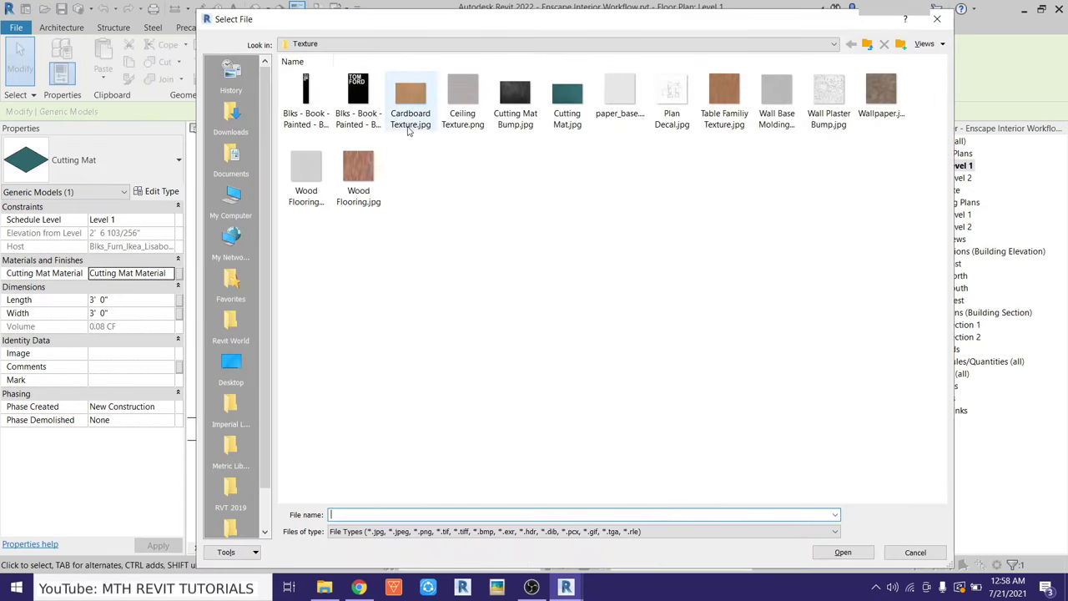
pyautogui.click(783, 200)
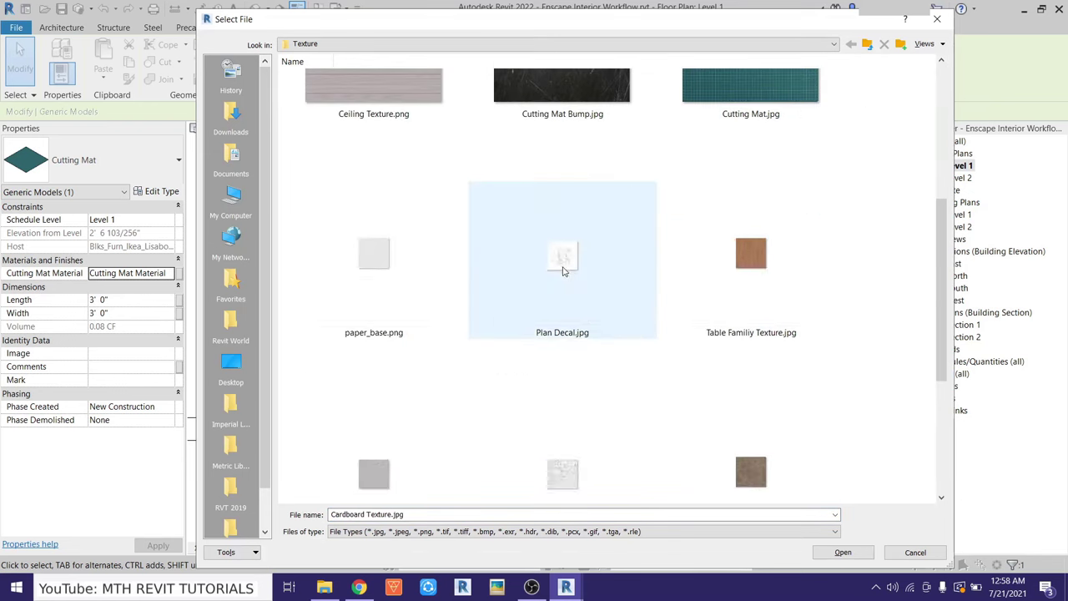
pyautogui.scroll(2, 742, 389)
pyautogui.doubleClick(751, 392)
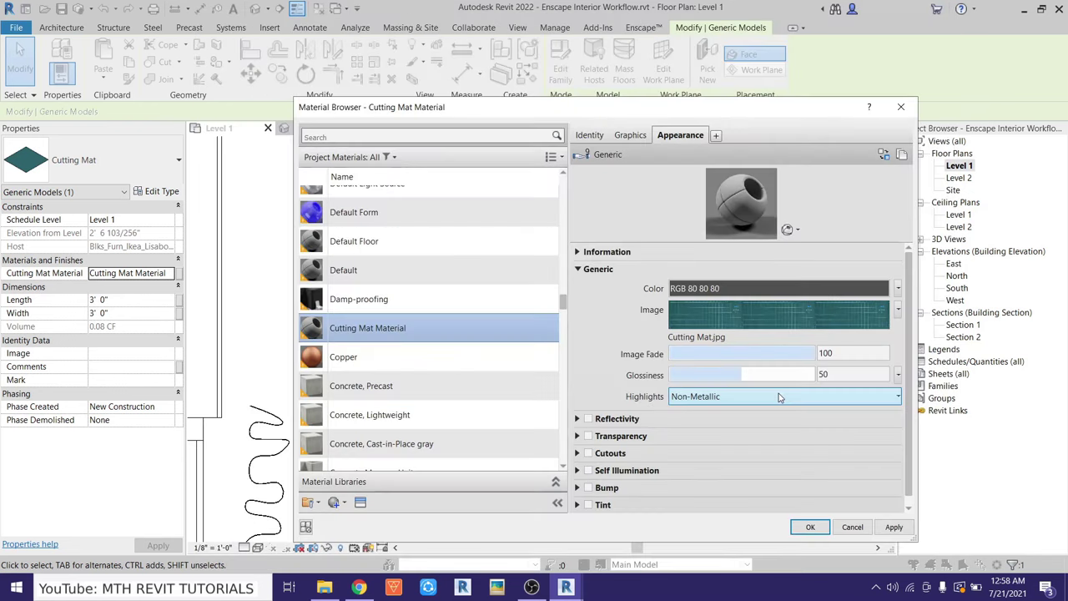
pyautogui.click(806, 526)
pyautogui.click(568, 533)
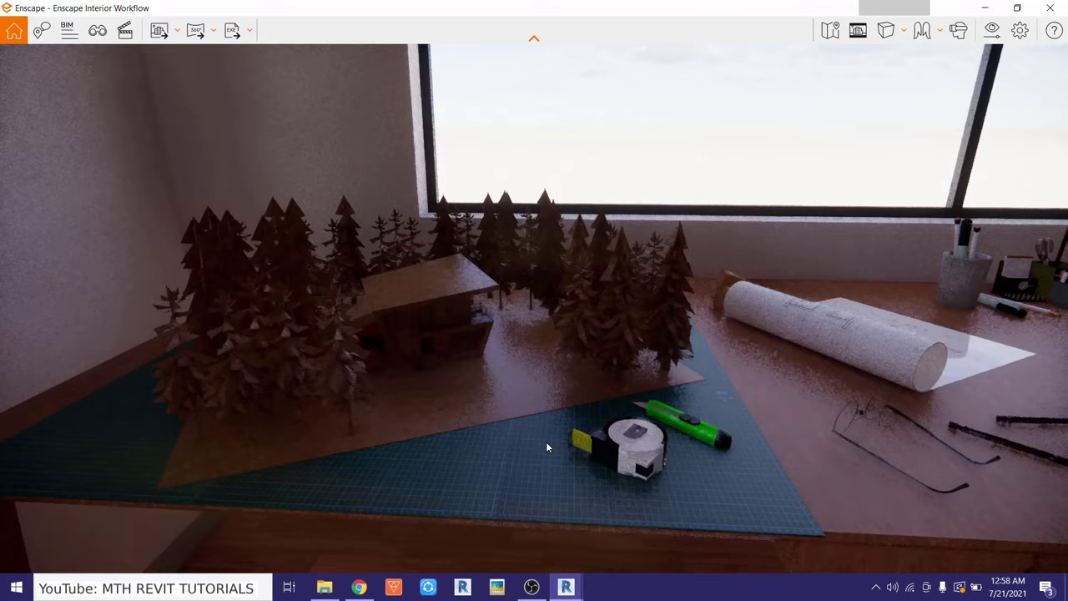
pyautogui.scroll(5, 579, 430)
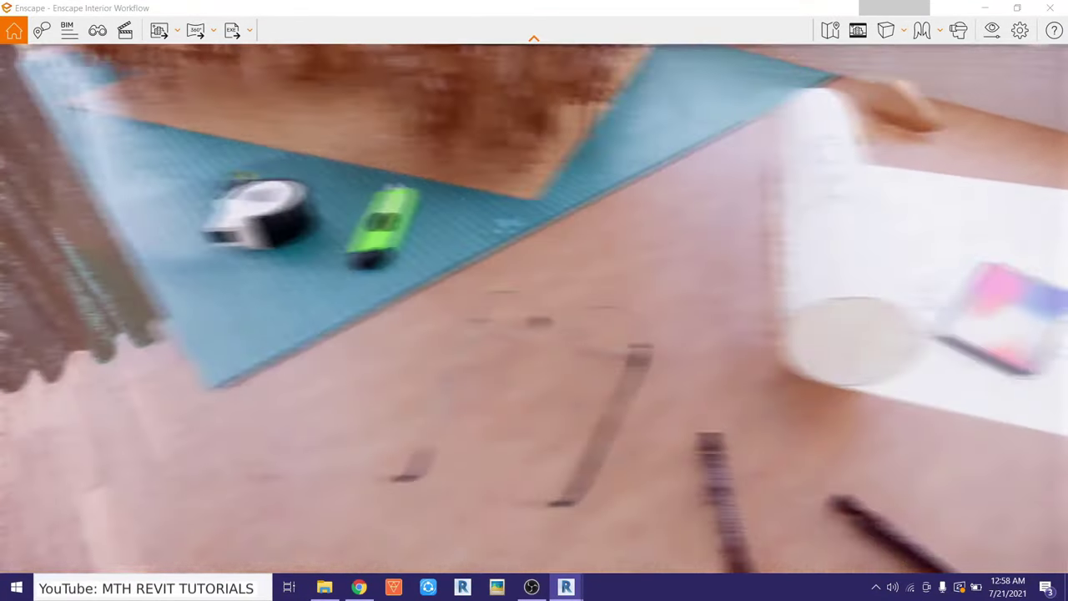
pyautogui.hotkey('alt', 'Tab')
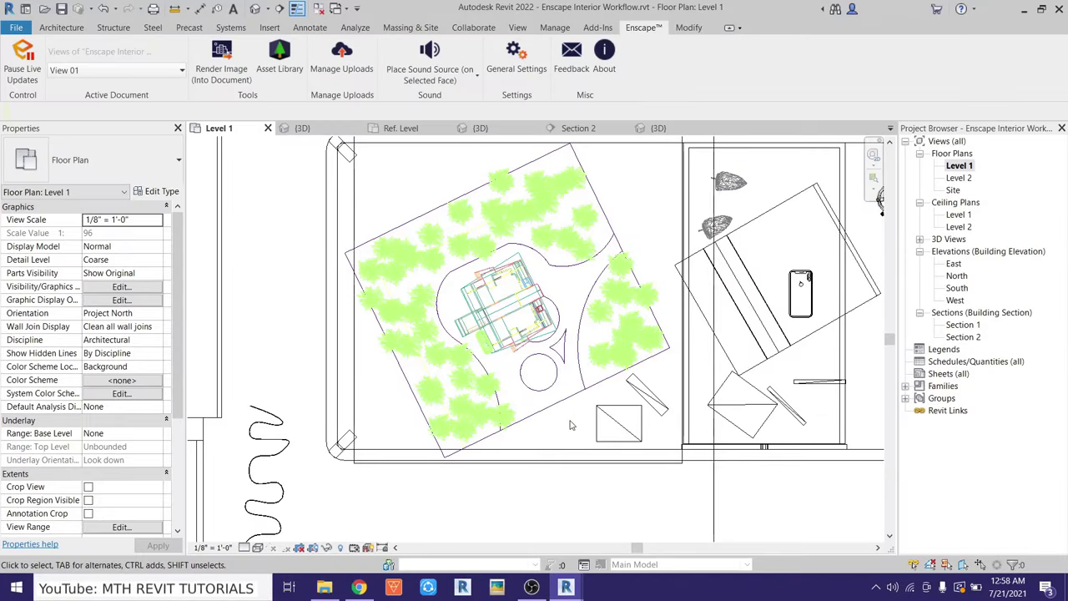
# Set the Cutting Mat texture sample width to 3' and confirm the material
pyautogui.click(587, 452)
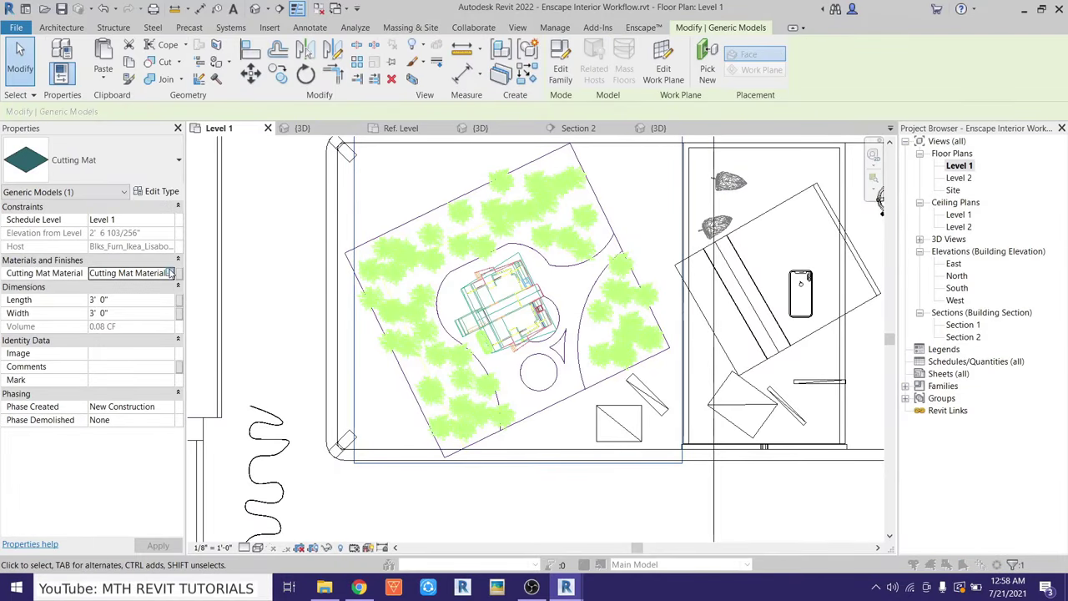
pyautogui.click(169, 272)
pyautogui.click(736, 311)
pyautogui.write('3\'-0"')
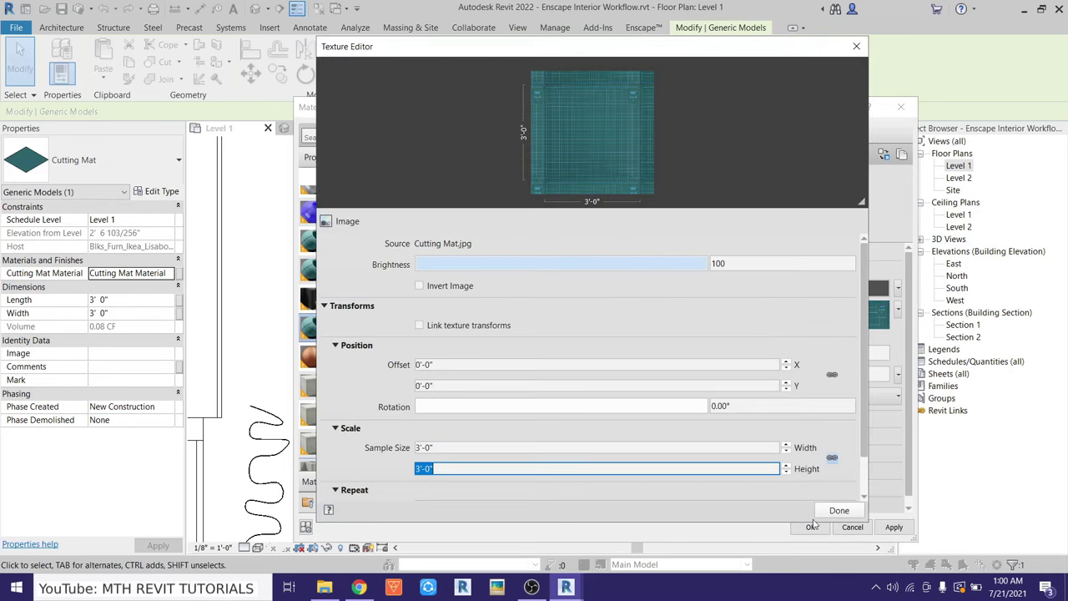
pyautogui.click(826, 511)
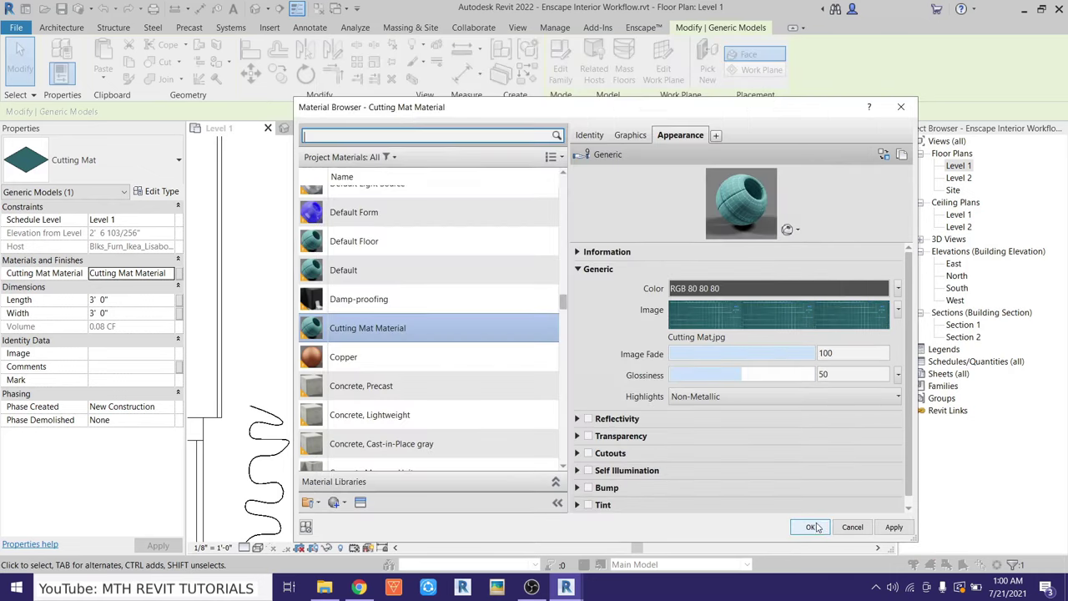
pyautogui.click(813, 526)
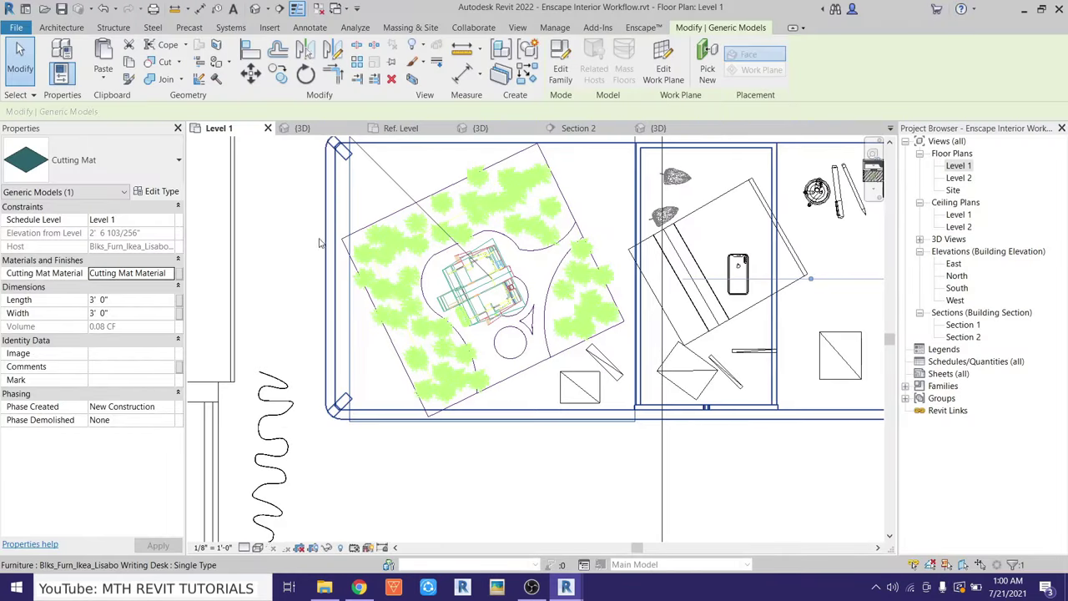
# Reposition the CA Shoes in plan and raise them in Section 2, undoing a stray move
pyautogui.scroll(5, 548, 219)
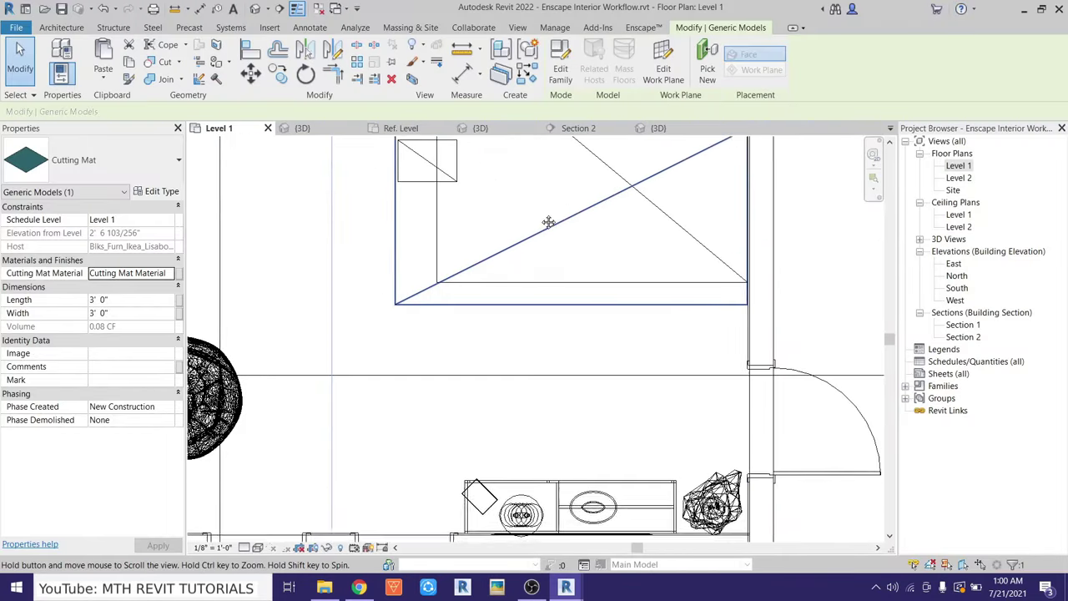
pyautogui.scroll(2, 538, 384)
pyautogui.moveTo(532, 413); pyautogui.dragTo(535, 419)
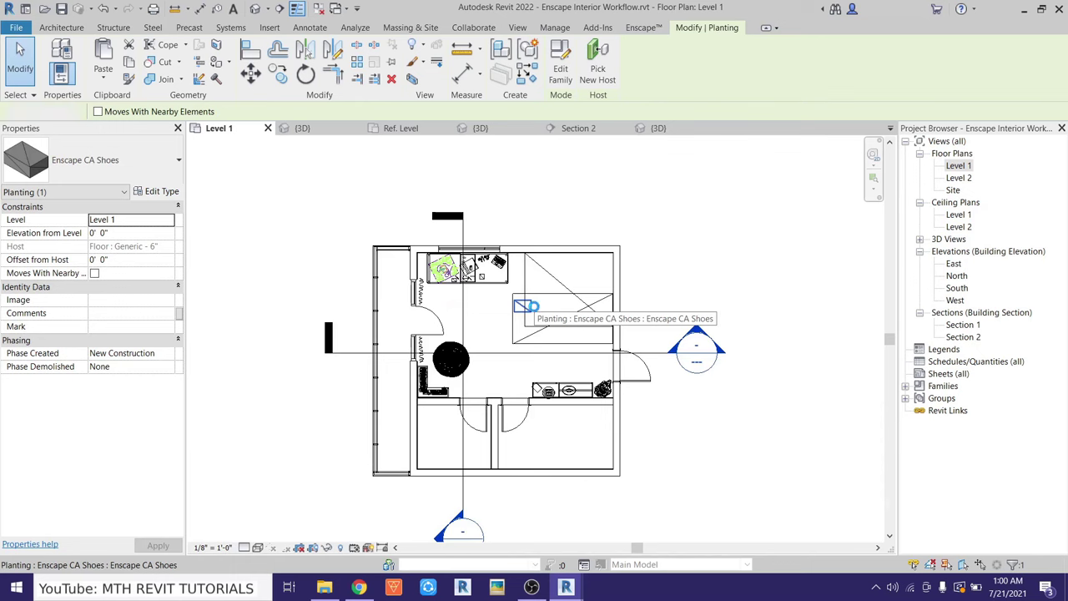
pyautogui.click(723, 331)
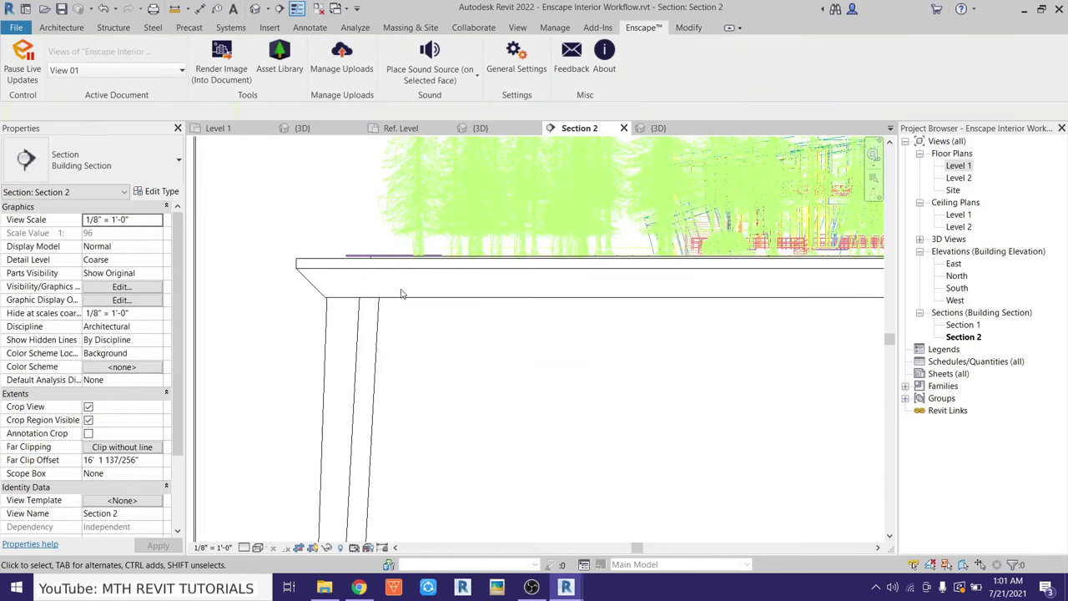
pyautogui.moveTo(580, 336); pyautogui.dragTo(419, 322)
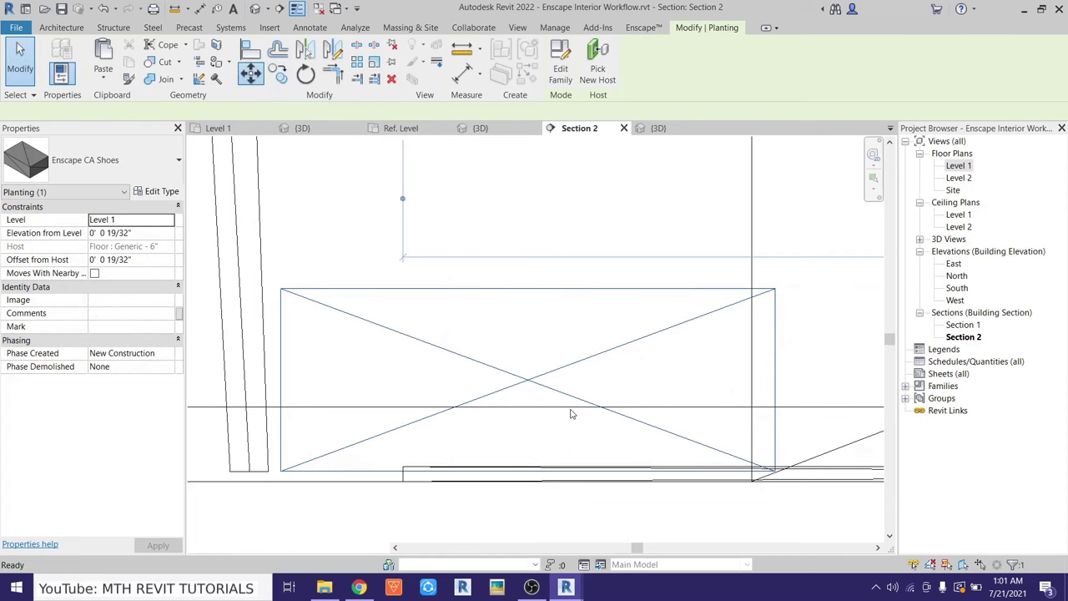
pyautogui.hotkey('ctrl', 'z')
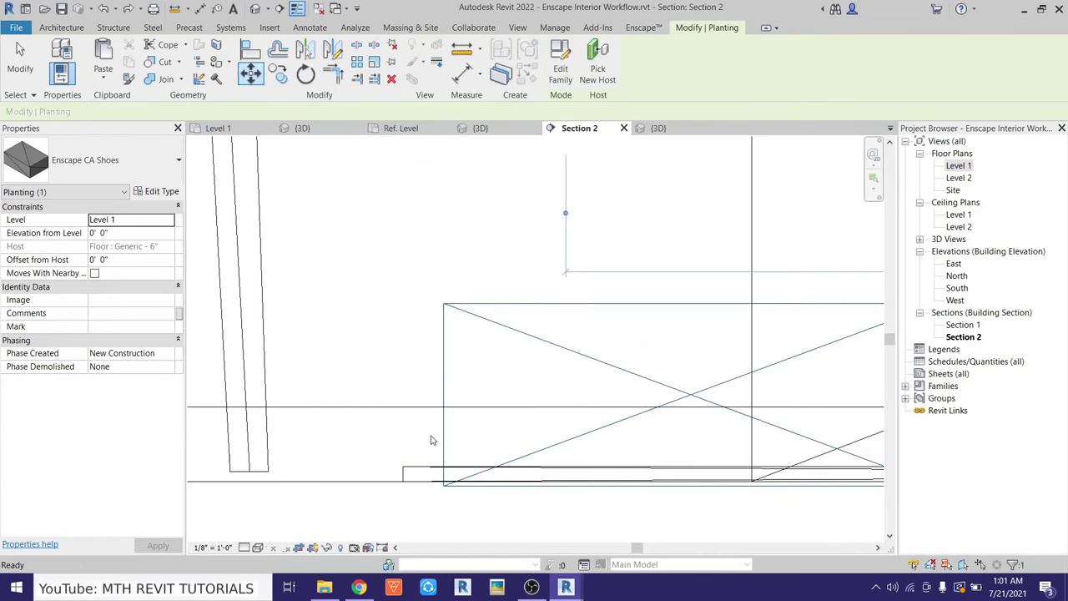
pyautogui.click(431, 439)
pyautogui.moveTo(440, 482); pyautogui.dragTo(440, 463)
pyautogui.press('Escape')
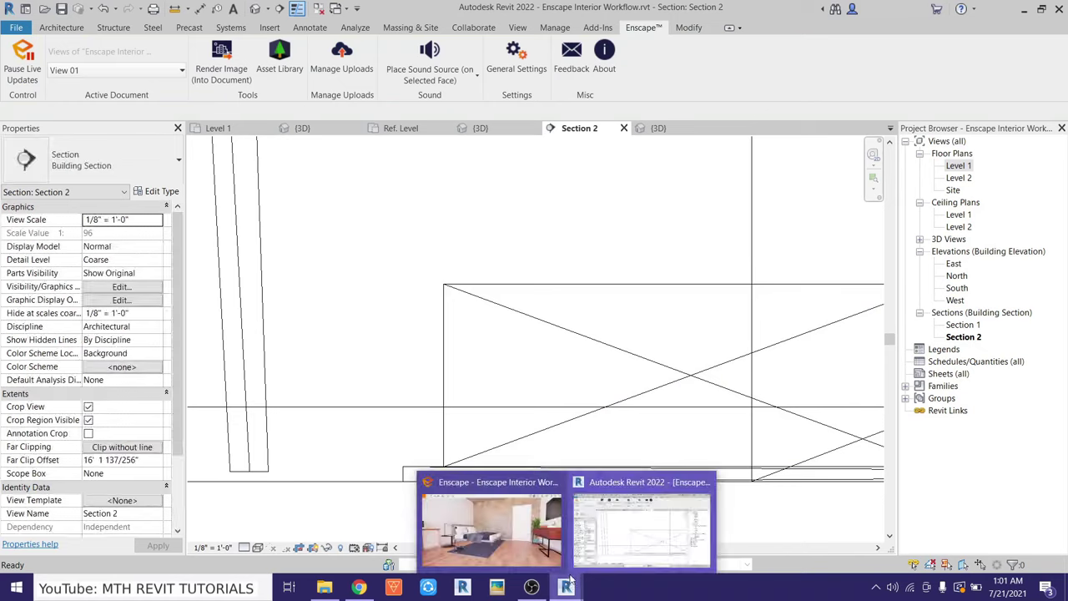
# Preview the shoes in Enscape, then reopen Level 1 and check the bean bag chair
pyautogui.click(514, 503)
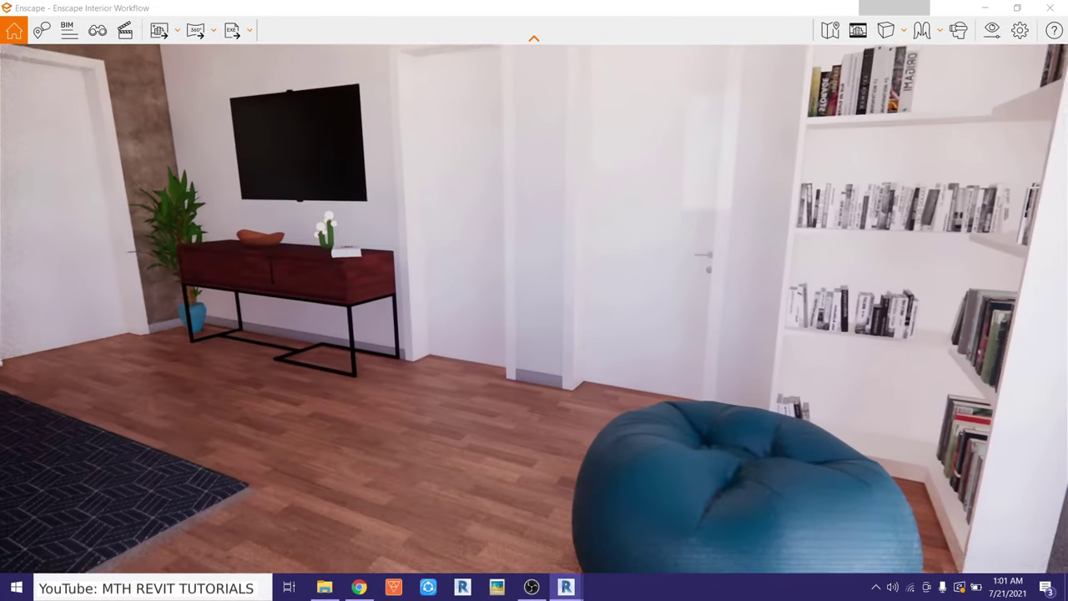
pyautogui.click(985, 7)
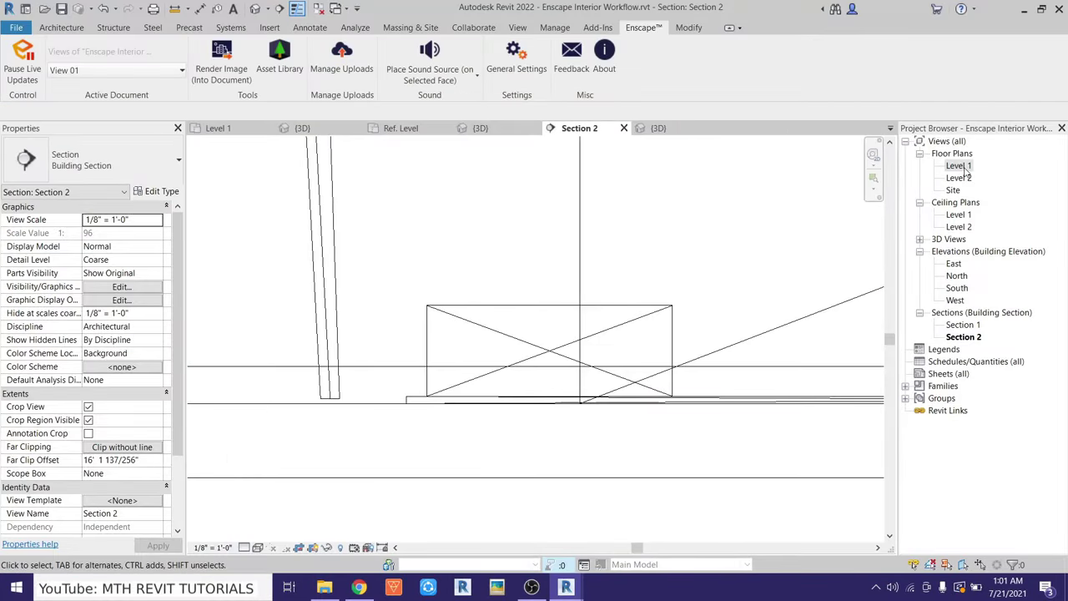
pyautogui.doubleClick(959, 166)
pyautogui.scroll(3, 534, 392)
pyautogui.scroll(2, 762, 429)
pyautogui.click(519, 402)
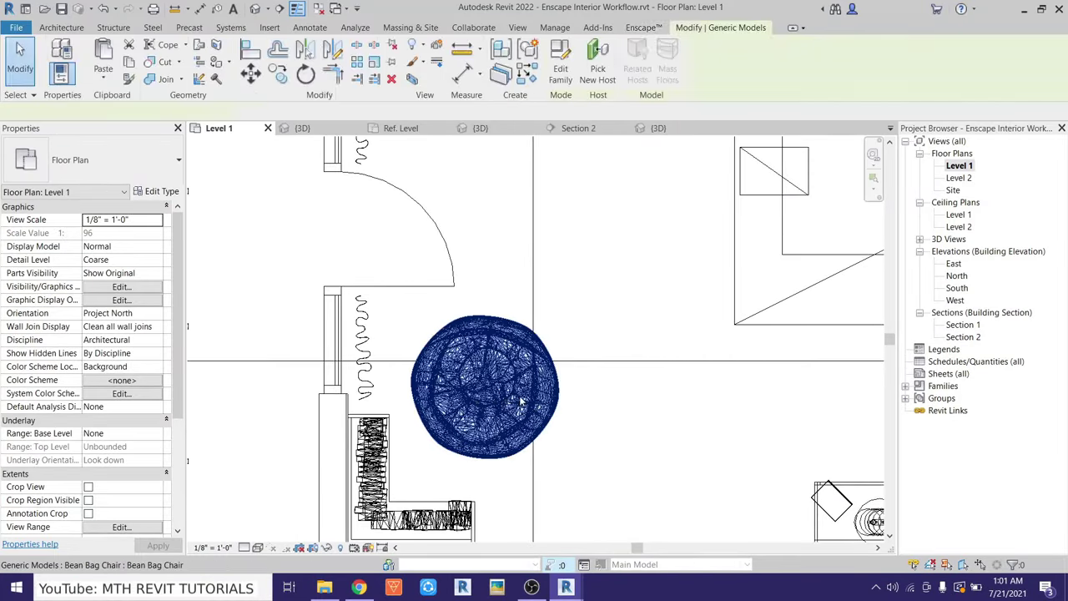
pyautogui.scroll(-2, 551, 458)
pyautogui.click(551, 458)
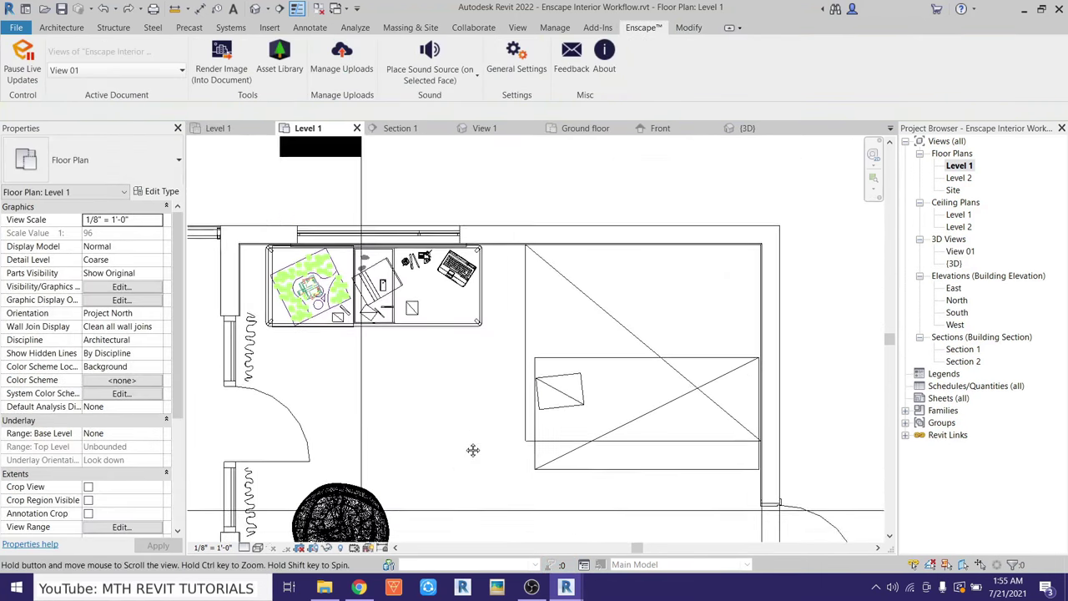
pyautogui.moveTo(472, 448); pyautogui.dragTo(472, 406, button='middle')
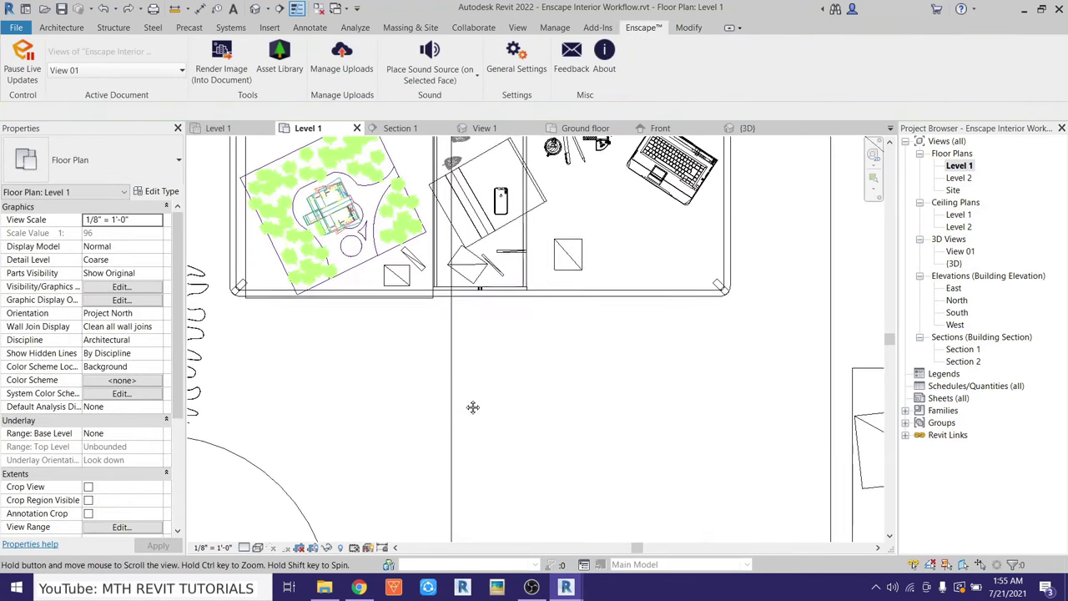
# Place Enscape Asset Dining Chair 17, rotated, in front of the desk
pyautogui.click(61, 28)
pyautogui.click(142, 54)
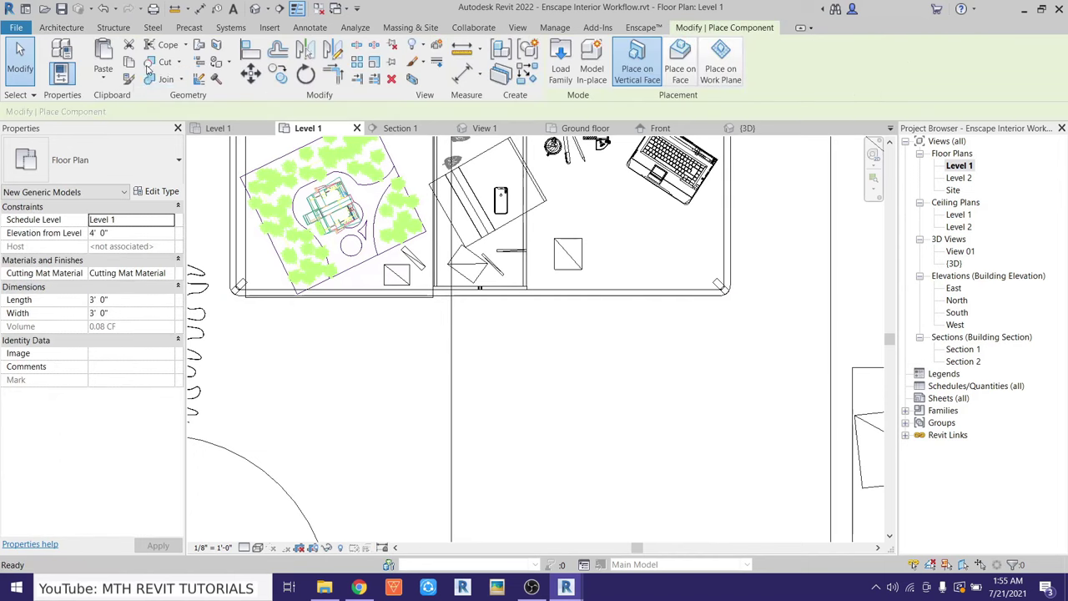
pyautogui.click(84, 162)
pyautogui.write('cjh')
pyautogui.write('hair')
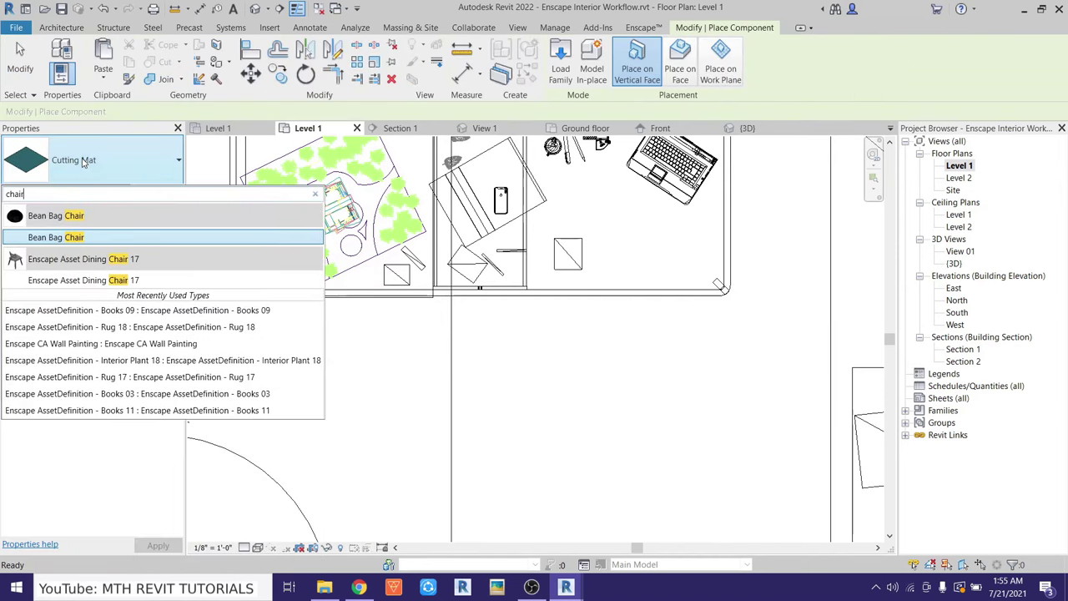
pyautogui.click(88, 259)
pyautogui.press('space')
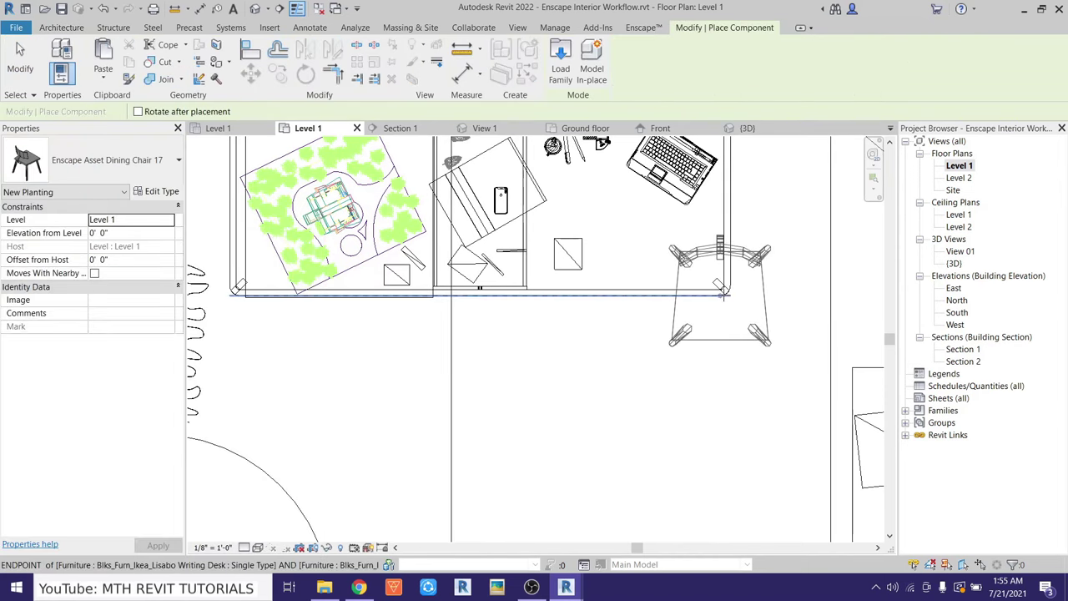
pyautogui.click(457, 380)
pyautogui.rightClick(593, 321)
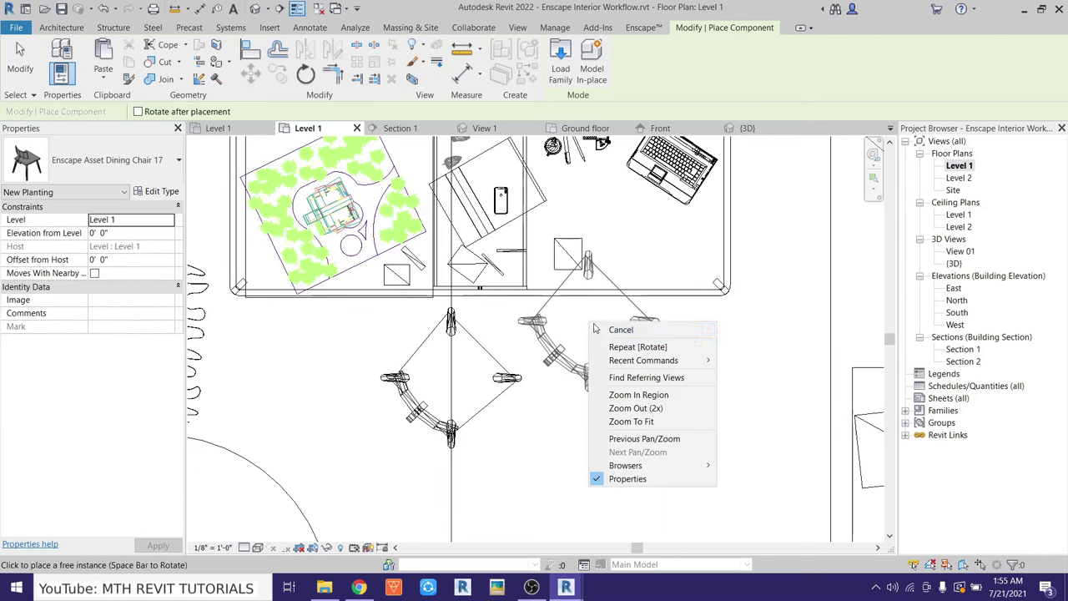
pyautogui.click(615, 329)
# Place an Enscape CA Cushion under the chair and check it in the Enscape render
pyautogui.click(166, 65)
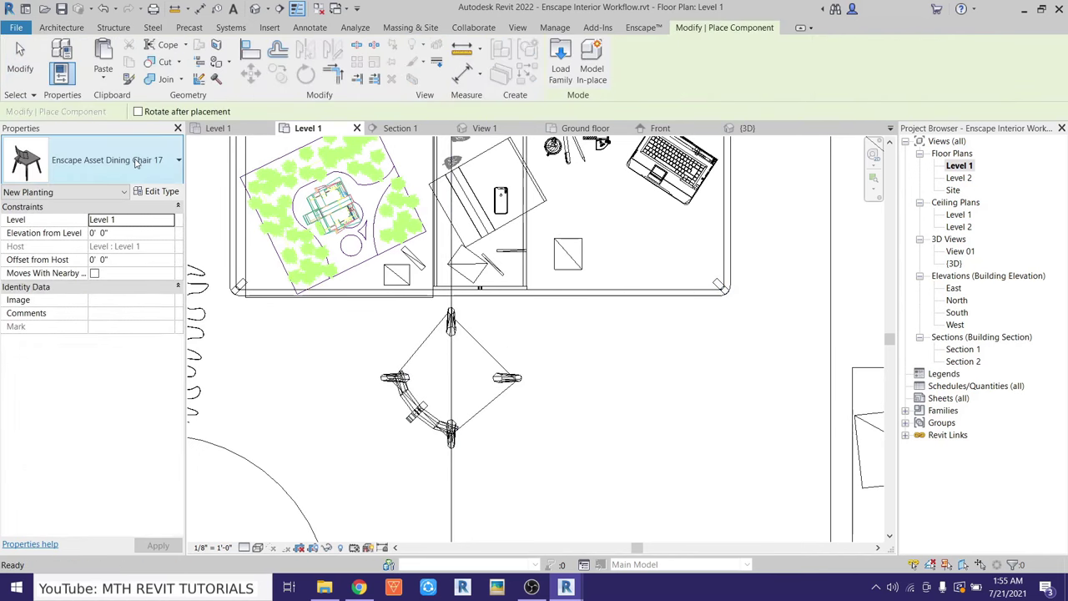
pyautogui.click(84, 162)
pyautogui.write('us')
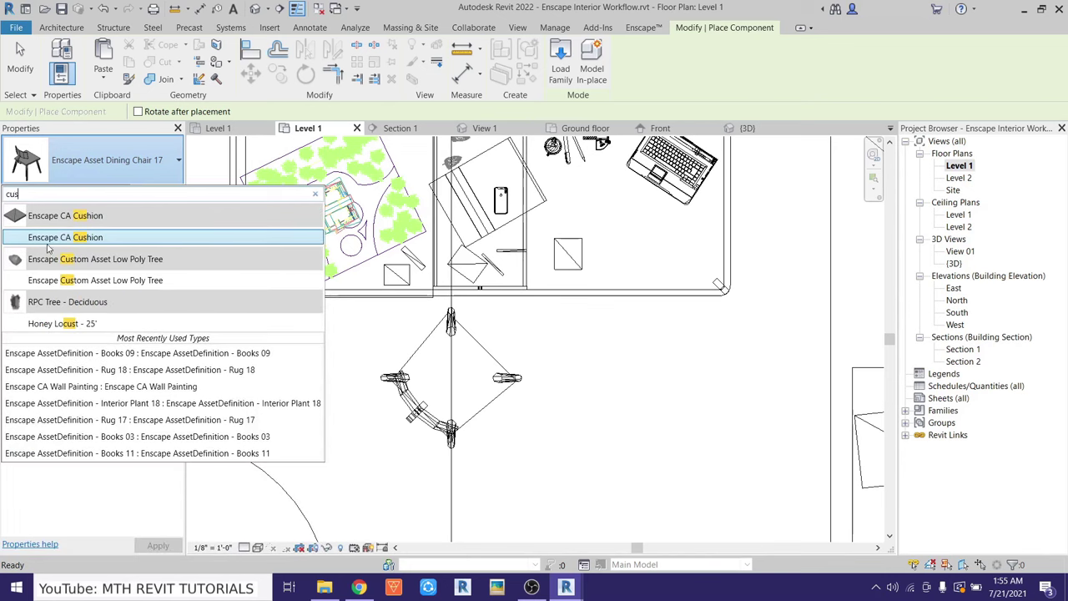
pyautogui.click(48, 242)
pyautogui.click(453, 378)
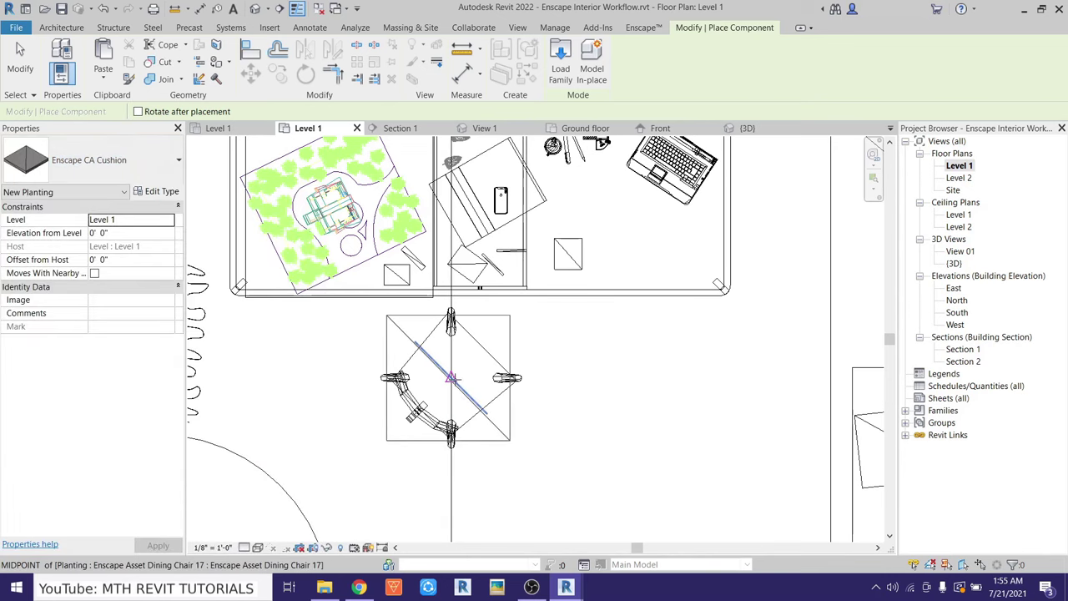
pyautogui.rightClick(584, 335)
pyautogui.click(607, 343)
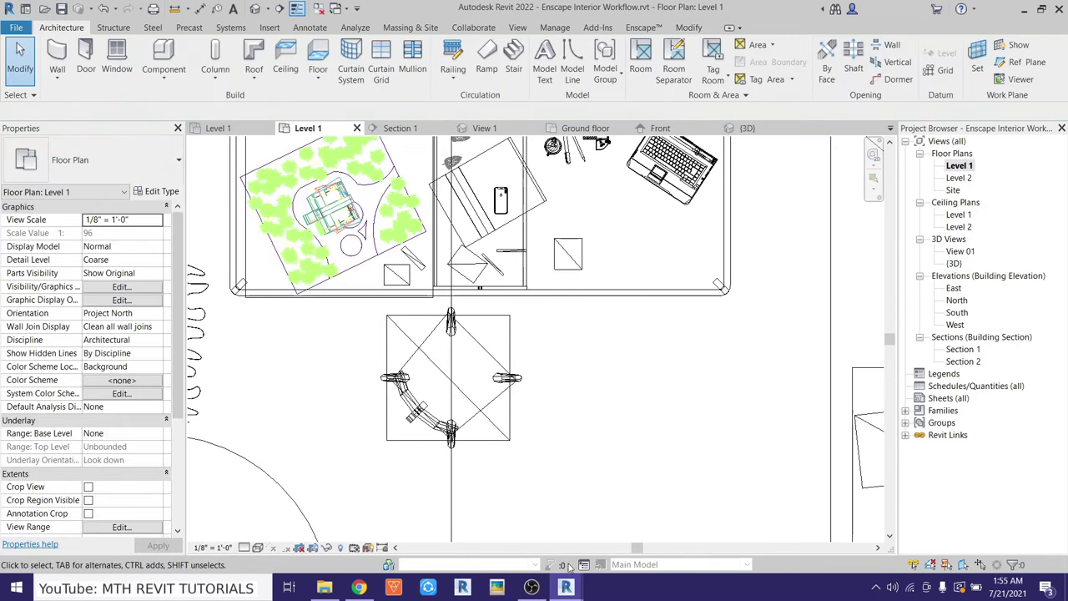
pyautogui.click(634, 492)
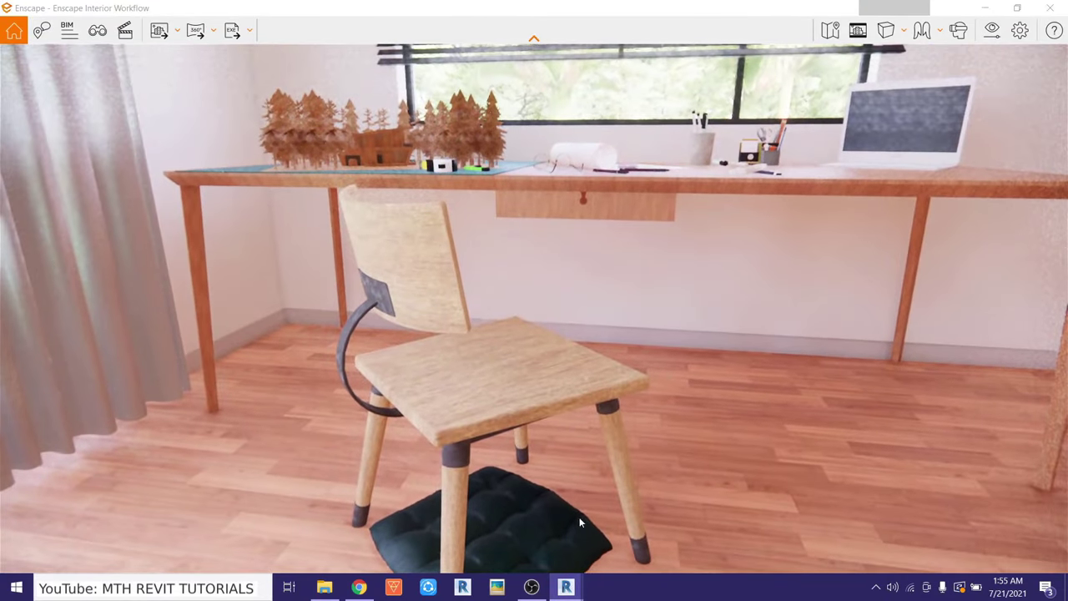
pyautogui.moveTo(566, 587)
pyautogui.click(450, 525)
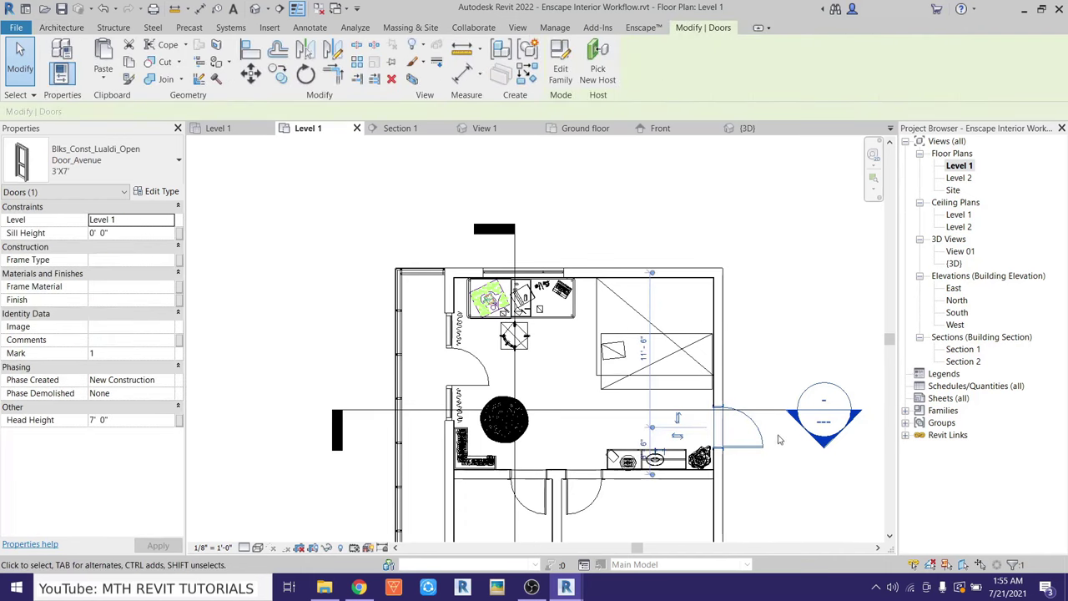
# Open the Section 2 view and zoom in on the chair
pyautogui.click(778, 440)
pyautogui.click(767, 410)
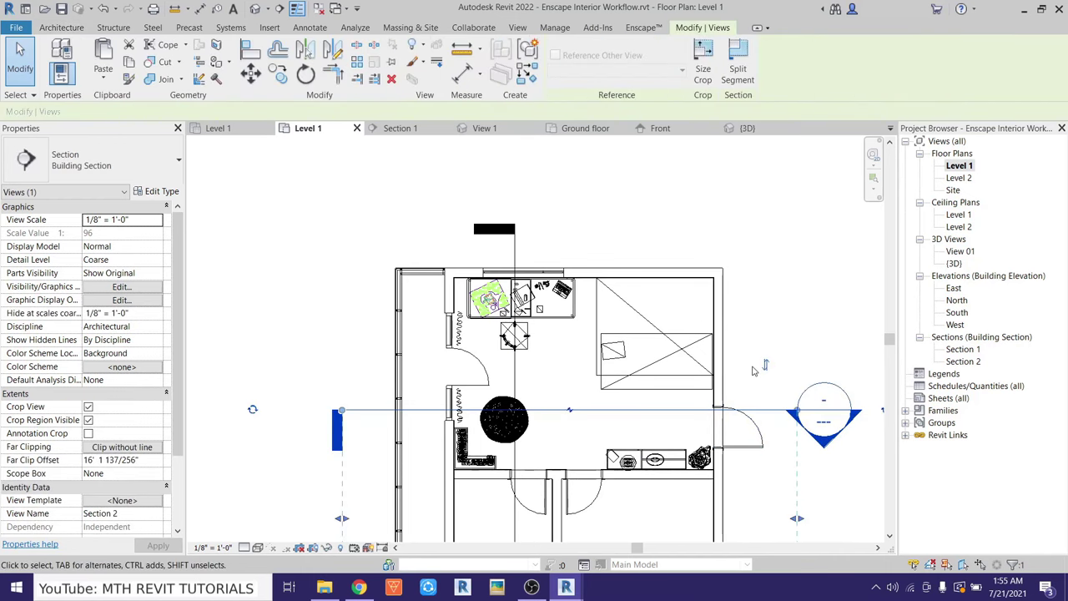
pyautogui.doubleClick(822, 393)
pyautogui.scroll(4, 488, 470)
pyautogui.scroll(3, 488, 470)
pyautogui.scroll(2, 488, 469)
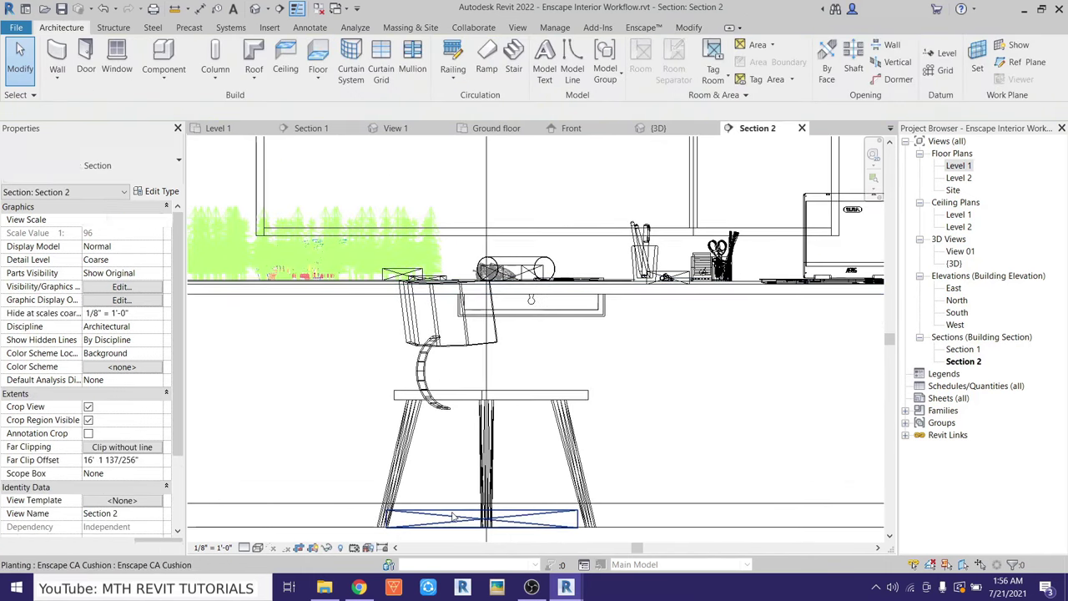
# Move the cushion (MV) slightly up onto the seat, then return to the Level 1 plan
pyautogui.click(491, 464)
pyautogui.scroll(4, 524, 406)
pyautogui.scroll(3, 524, 406)
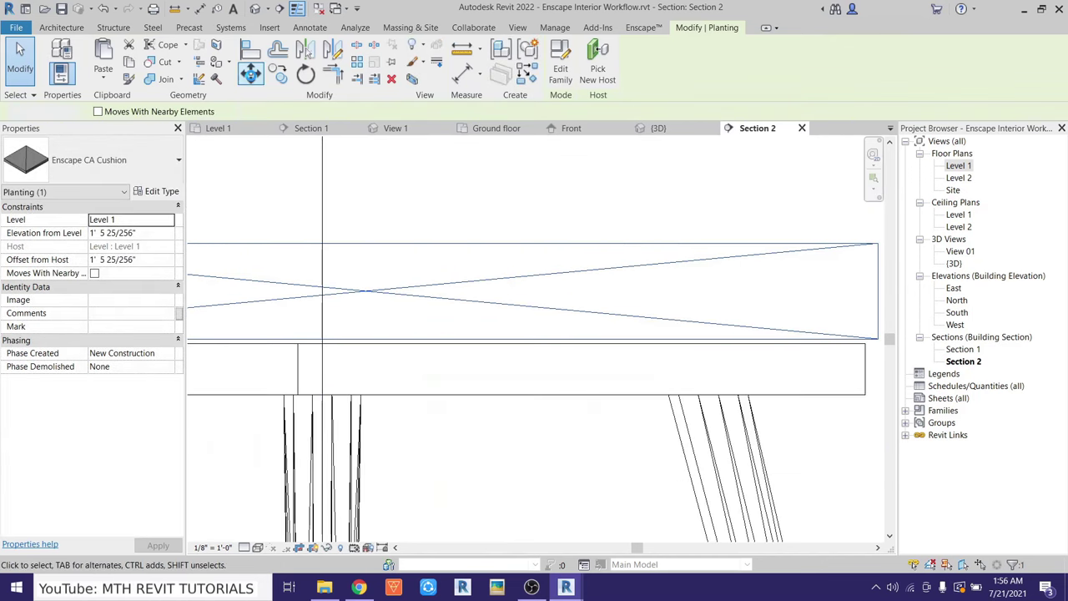
pyautogui.moveTo(612, 343); pyautogui.dragTo(608, 345)
pyautogui.press('m')
pyautogui.press('v')
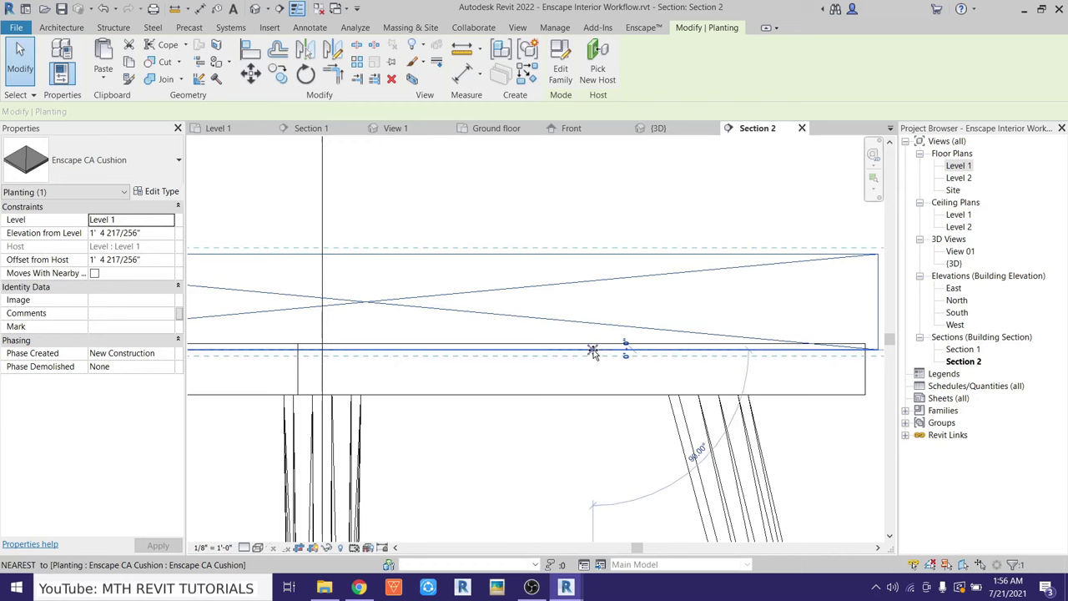
pyautogui.click(593, 351)
pyautogui.click(592, 343)
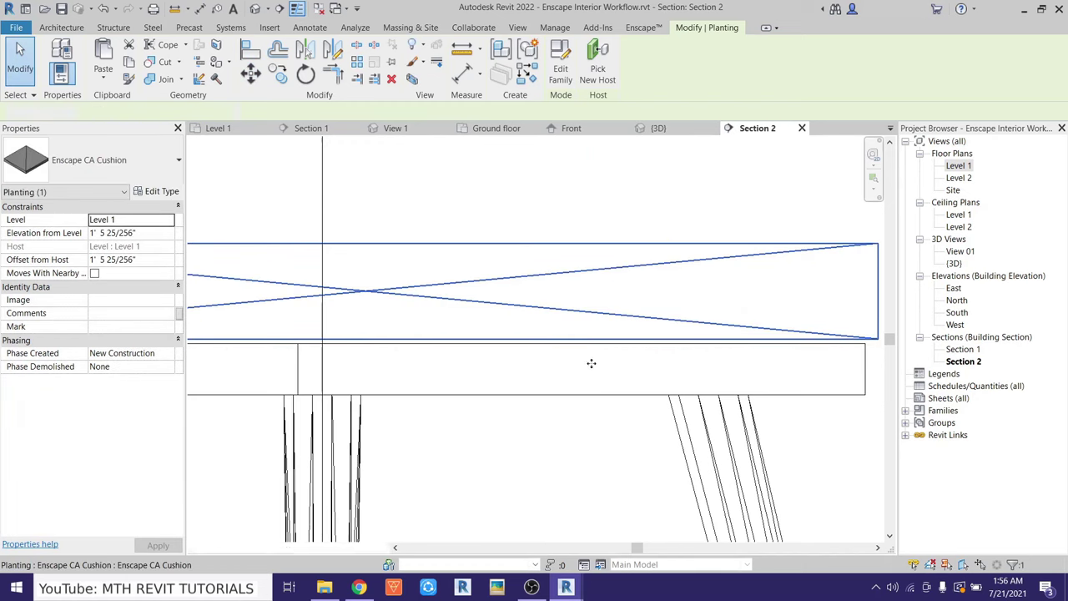
pyautogui.press('Escape')
pyautogui.scroll(-5, 591, 363)
pyautogui.scroll(-3, 591, 363)
pyautogui.doubleClick(958, 166)
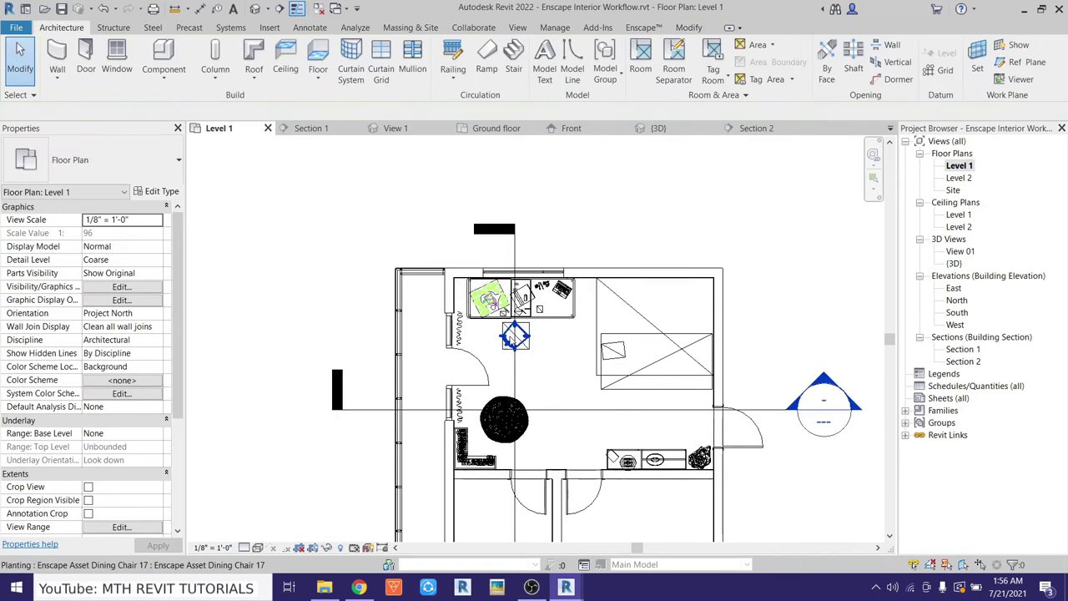
# Rotate the cushion on the plan toward the chair's angle and preview it in Enscape
pyautogui.scroll(5, 515, 336)
pyautogui.click(607, 338)
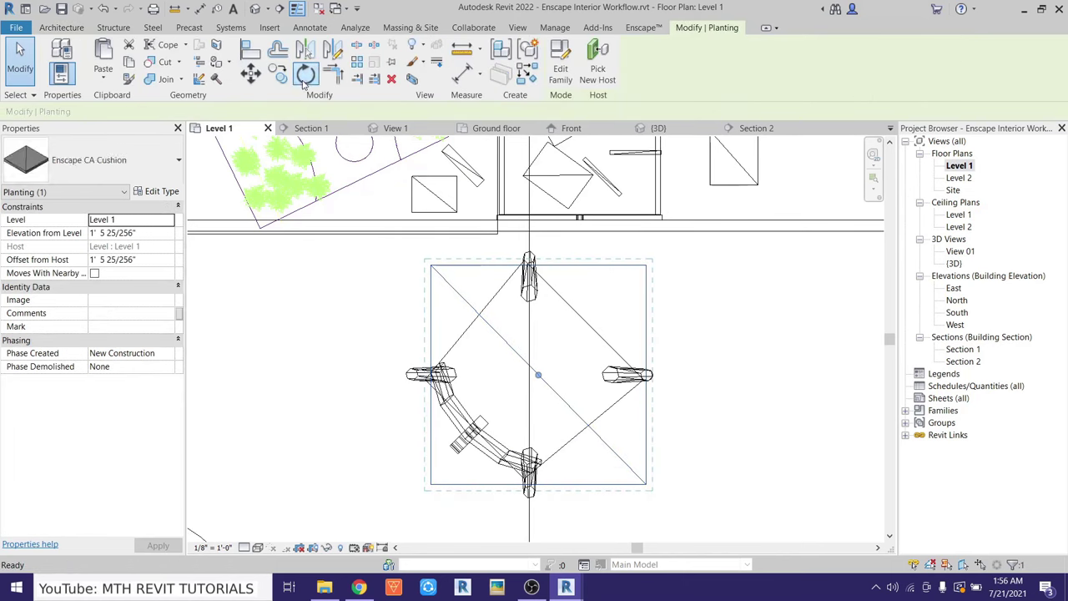
pyautogui.click(306, 77)
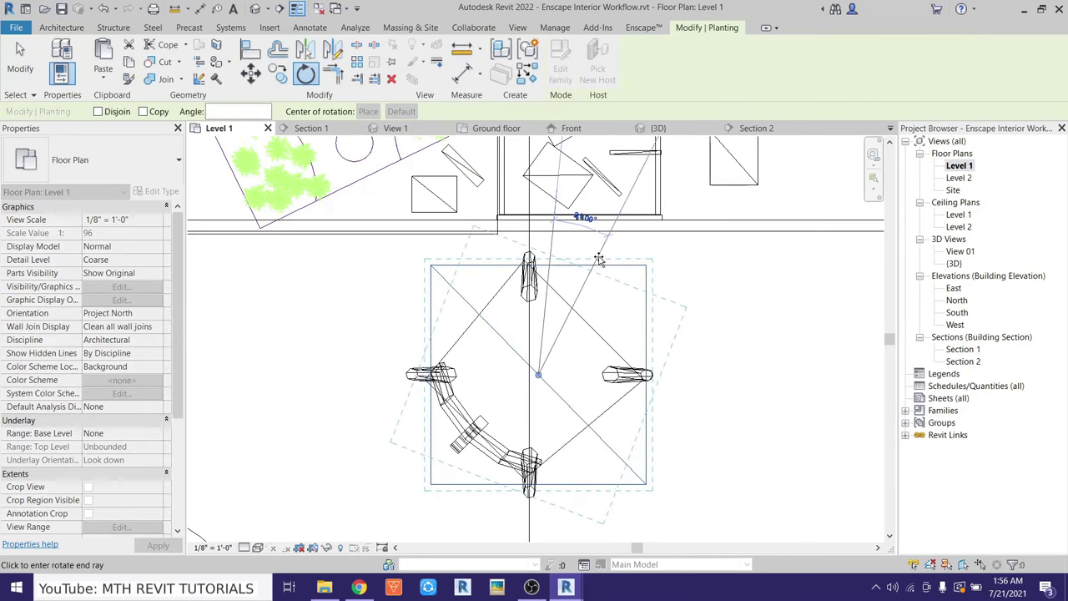
pyautogui.click(608, 267)
pyautogui.press('Escape')
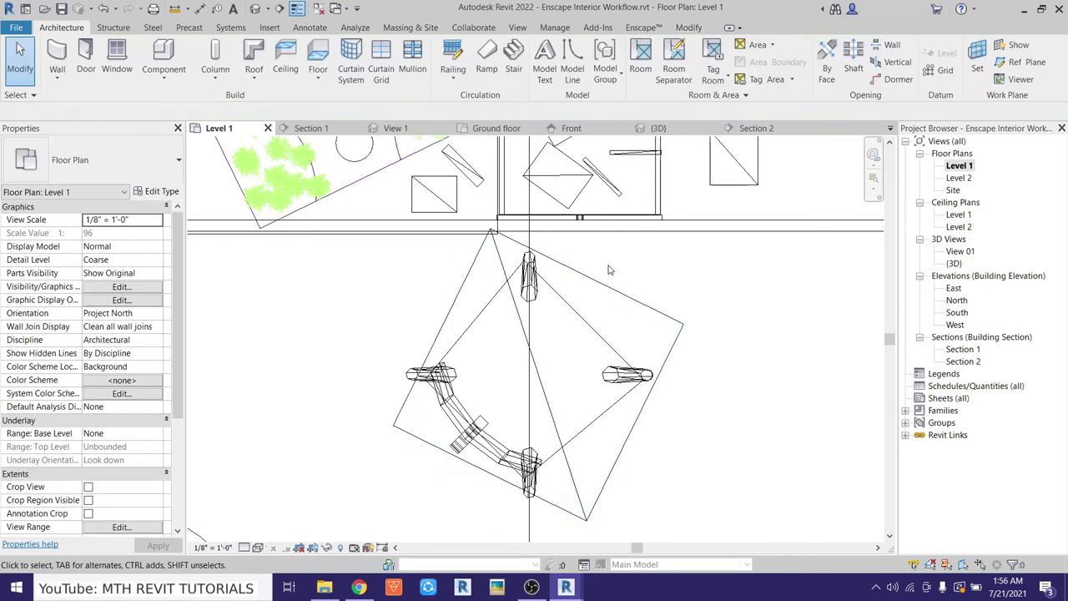
pyautogui.click(577, 526)
pyautogui.moveTo(565, 587)
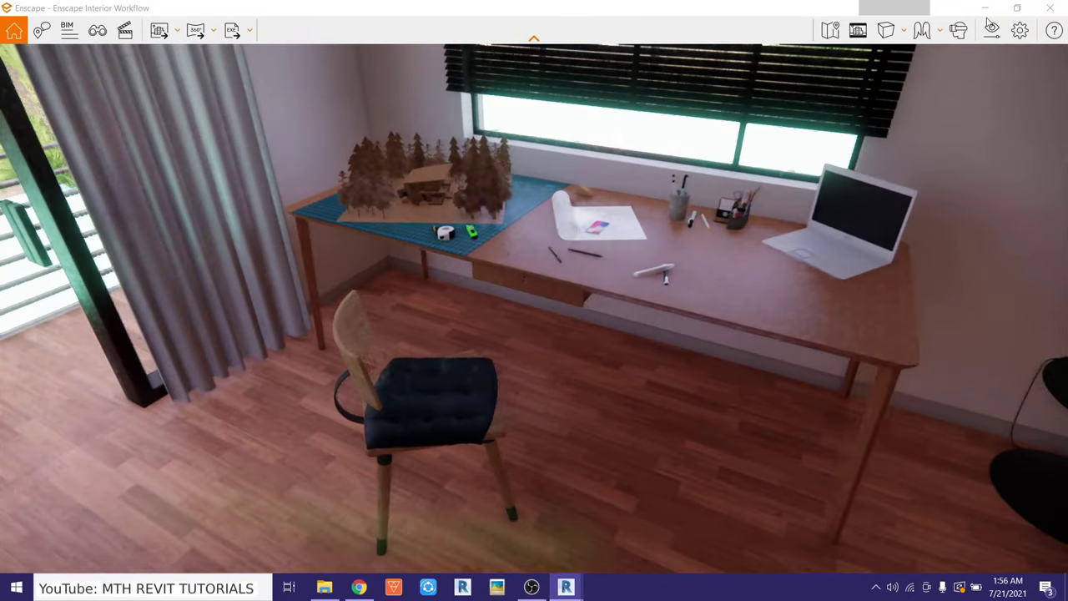
pyautogui.click(985, 9)
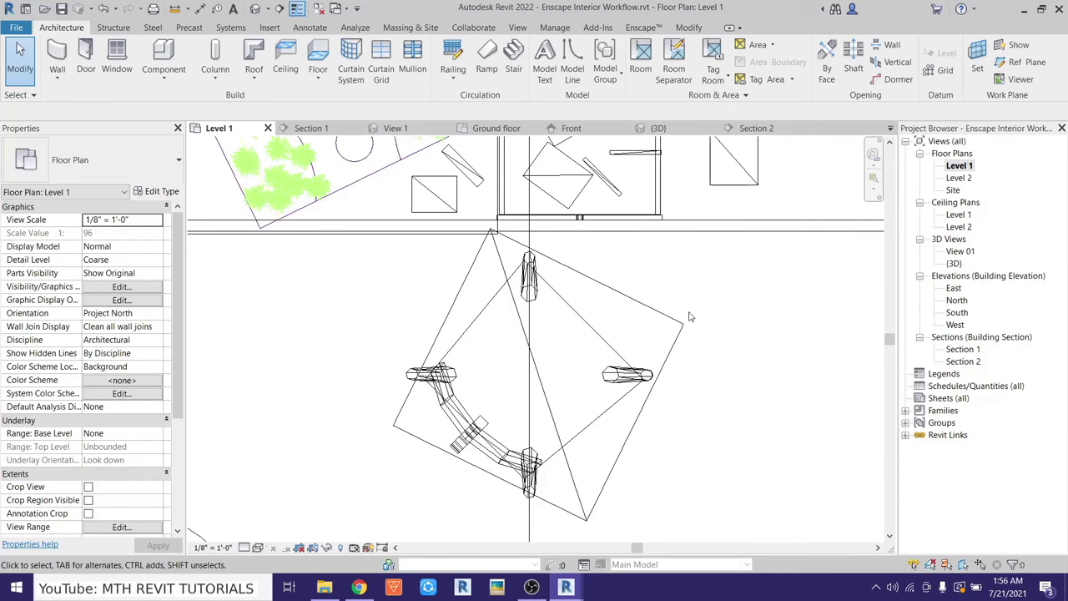
# Turn the cushion slightly counter-clockwise and recheck its alignment in the Enscape preview
pyautogui.click(305, 74)
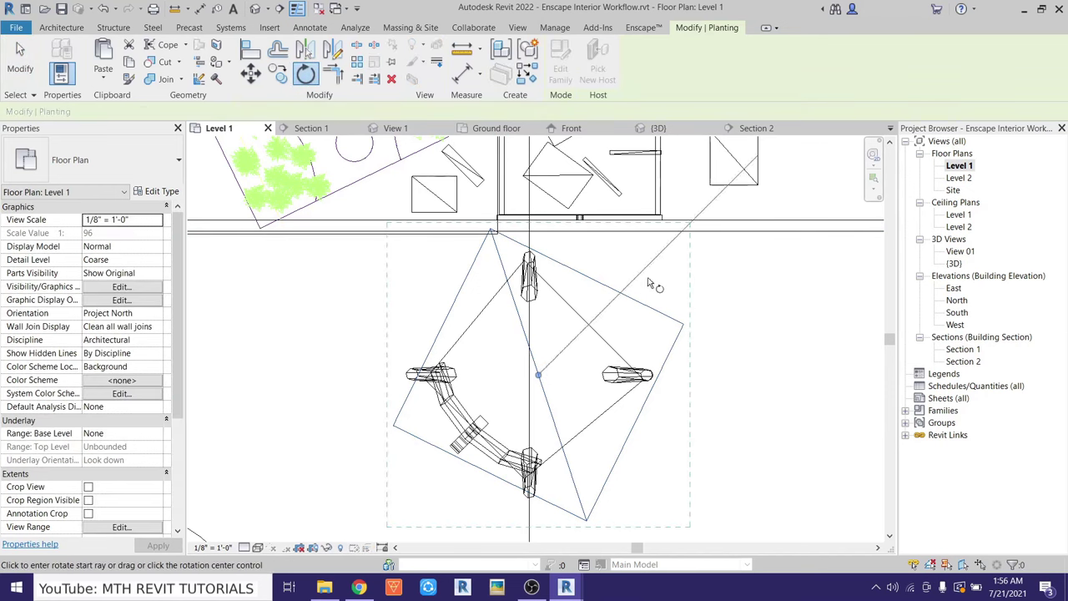
pyautogui.click(649, 277)
pyautogui.press('Escape')
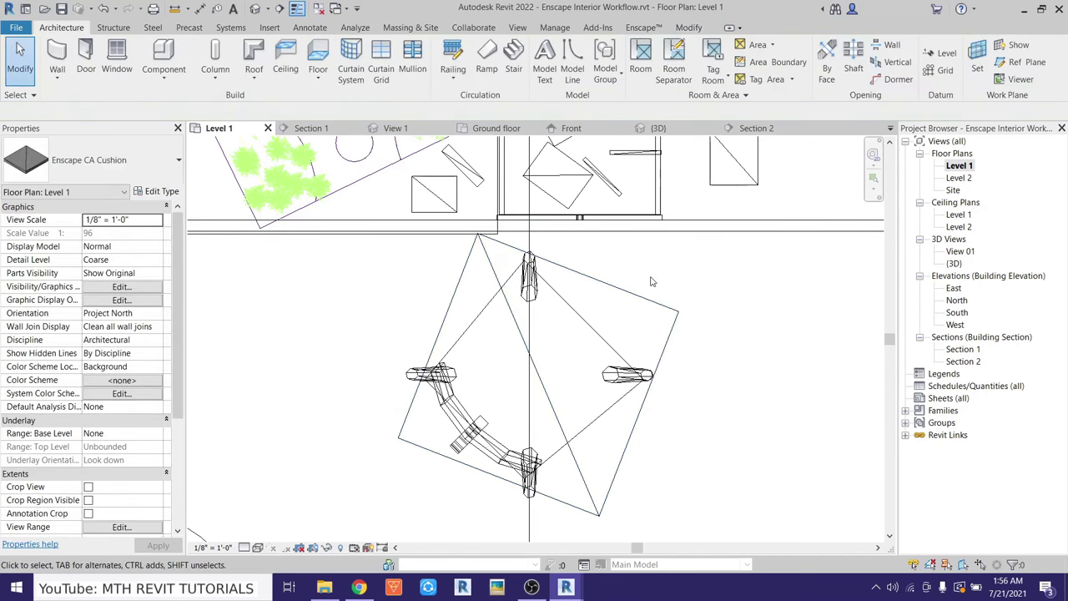
pyautogui.hotkey('alt', 'Tab')
pyautogui.hotkey('alt', 'Tab')
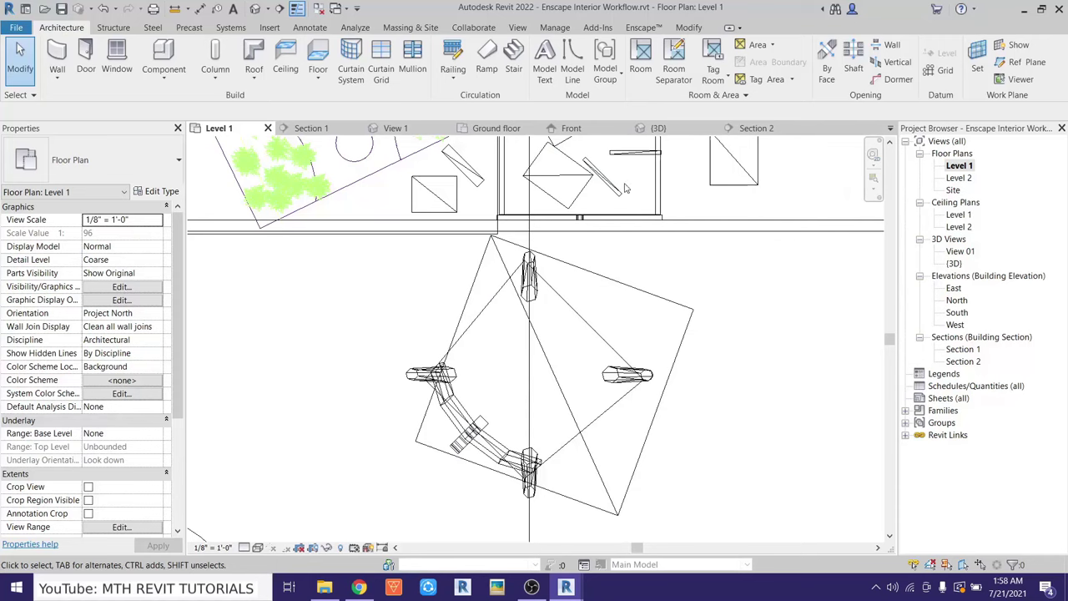
pyautogui.click(573, 384)
pyautogui.press('Escape')
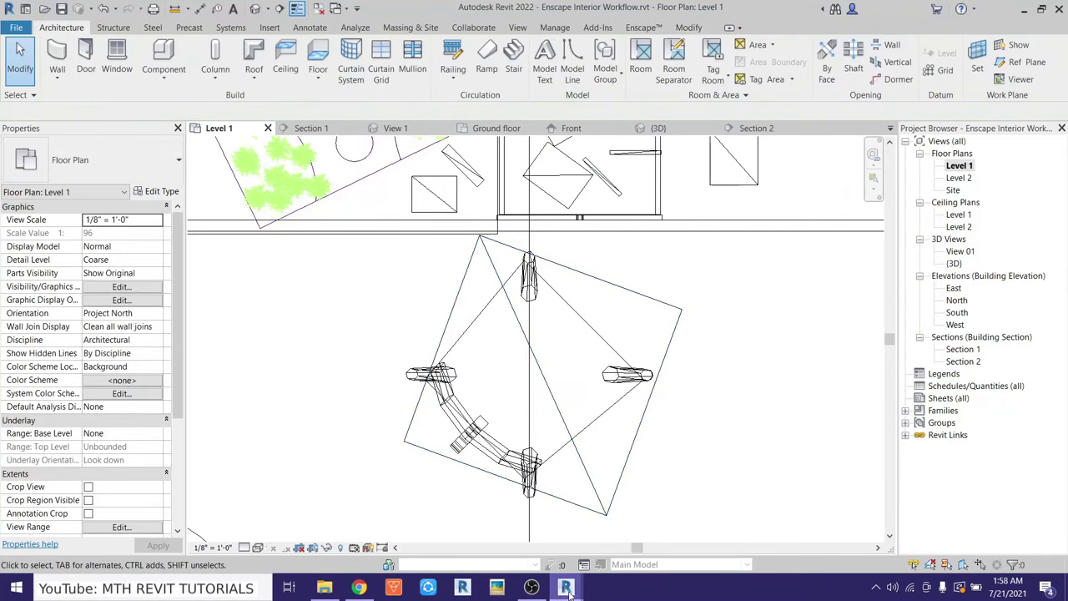
pyautogui.hotkey('alt', 'Tab')
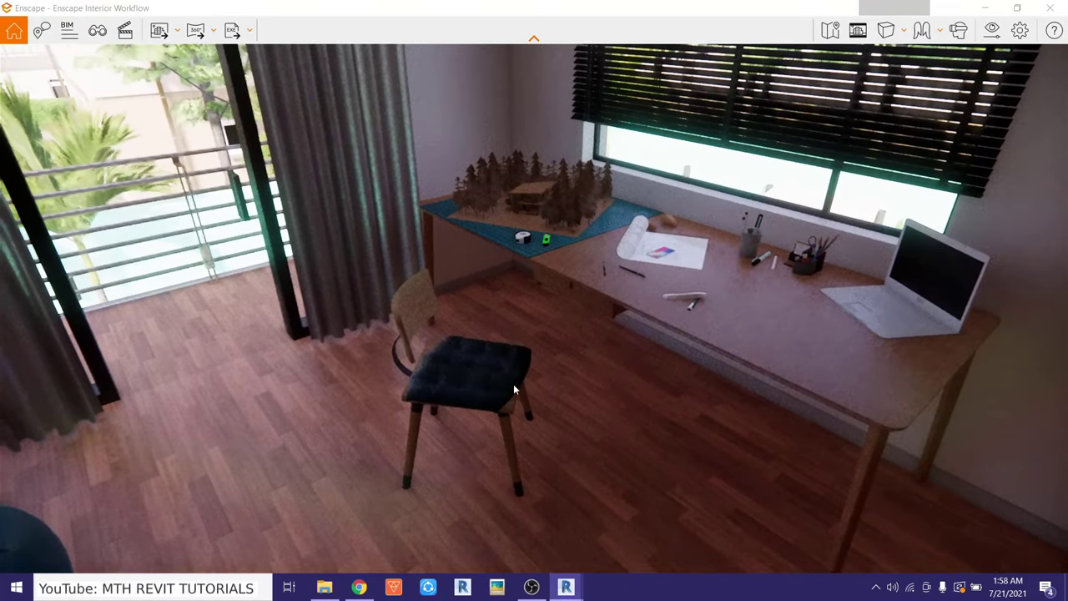
pyautogui.moveTo(513, 384)
pyautogui.mouseDown()
pyautogui.moveTo(469, 500)
pyautogui.moveTo(978, 9)
pyautogui.mouseUp()
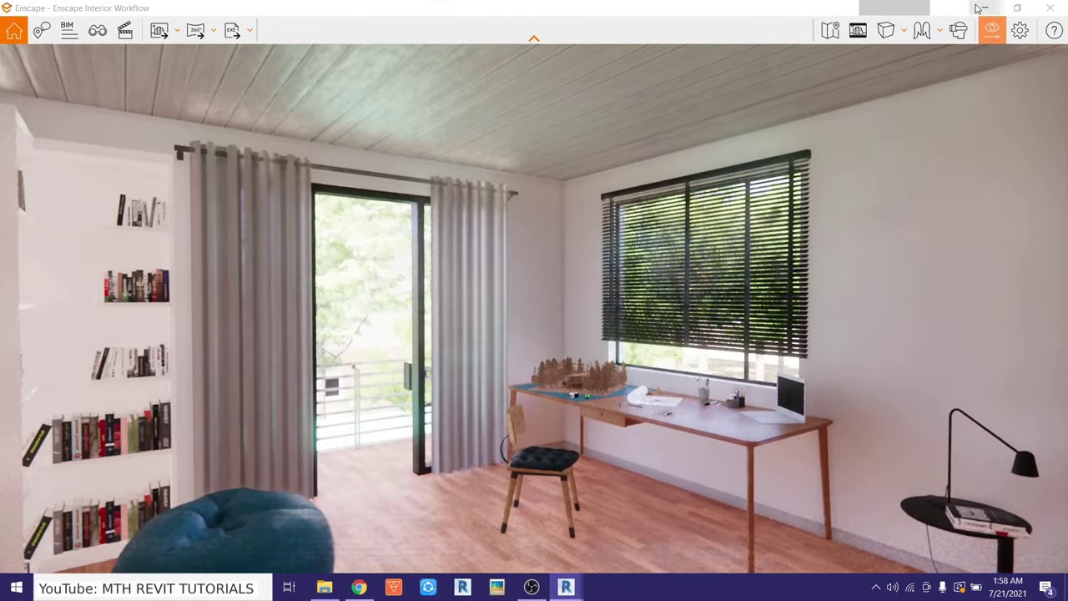
# Load the Downlight - Recessed Can family and place one on the Level 1 ceiling plan
pyautogui.click(981, 8)
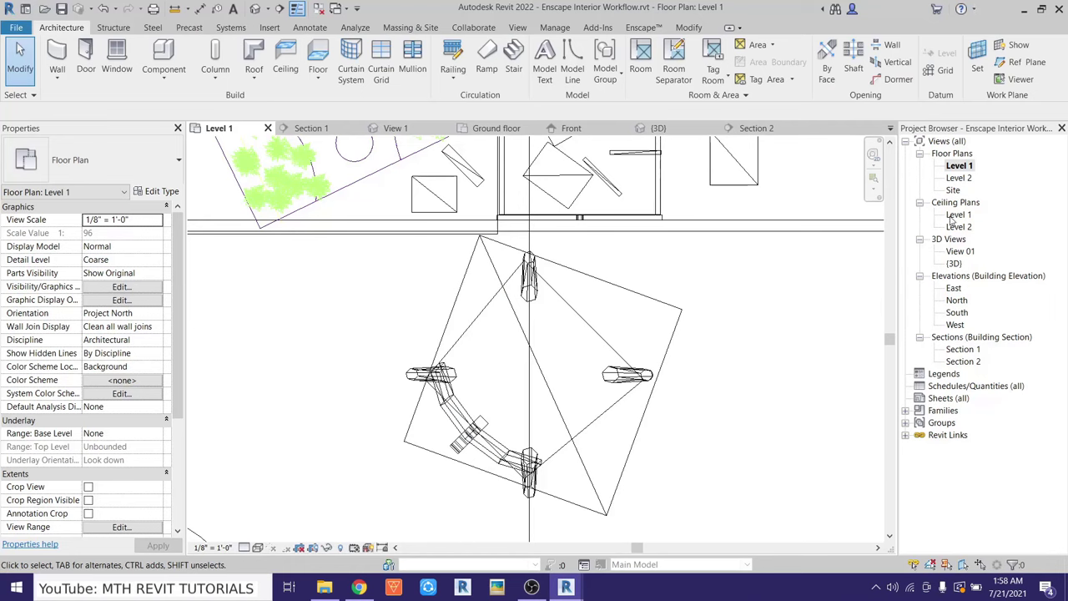
pyautogui.doubleClick(959, 215)
pyautogui.scroll(2, 489, 149)
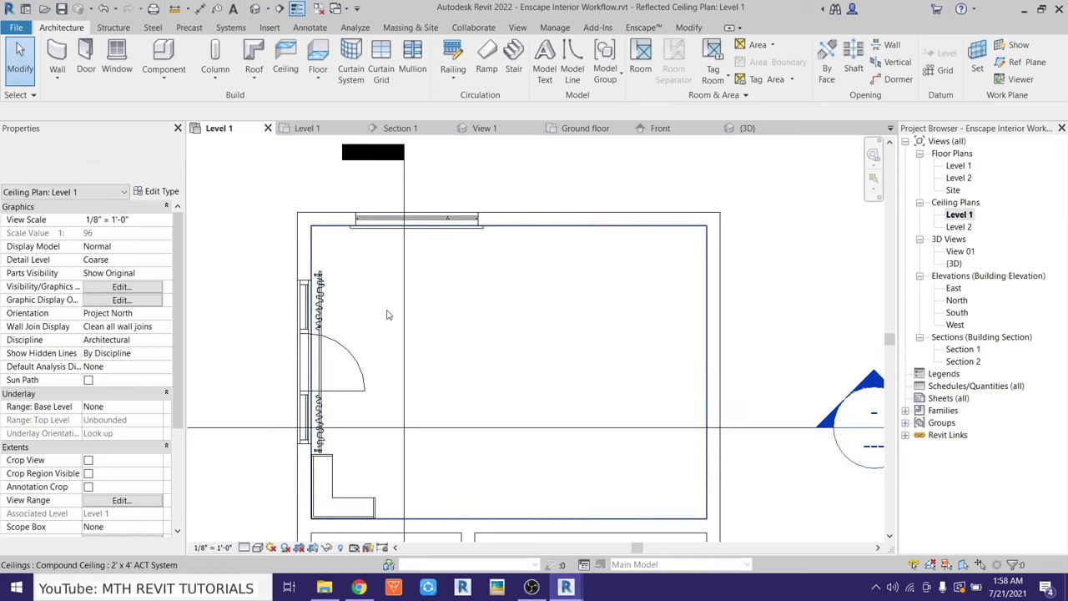
pyautogui.click(164, 63)
pyautogui.click(561, 73)
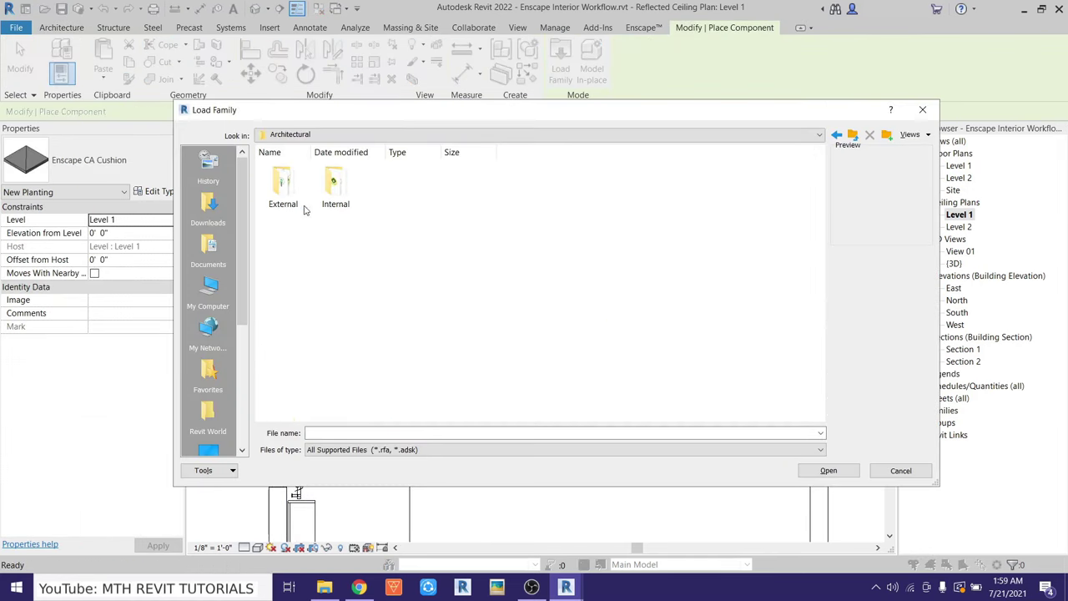
pyautogui.doubleClick(333, 190)
pyautogui.doubleClick(440, 212)
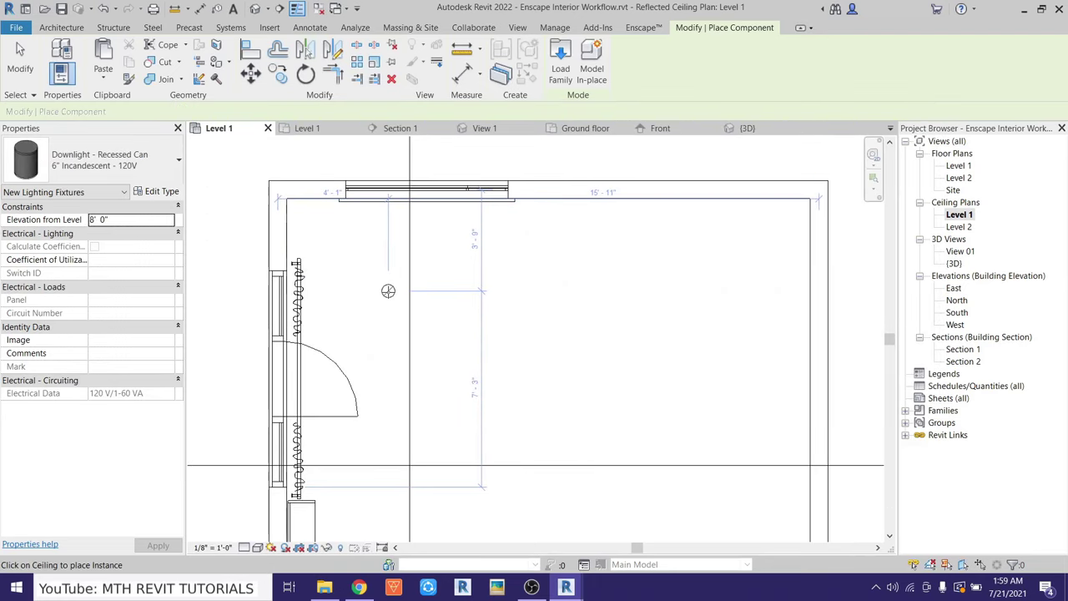
pyautogui.click(388, 290)
pyautogui.press('Escape')
pyautogui.press('Escape')
# Select the placed downlight and open its family for editing
pyautogui.scroll(4, 386, 291)
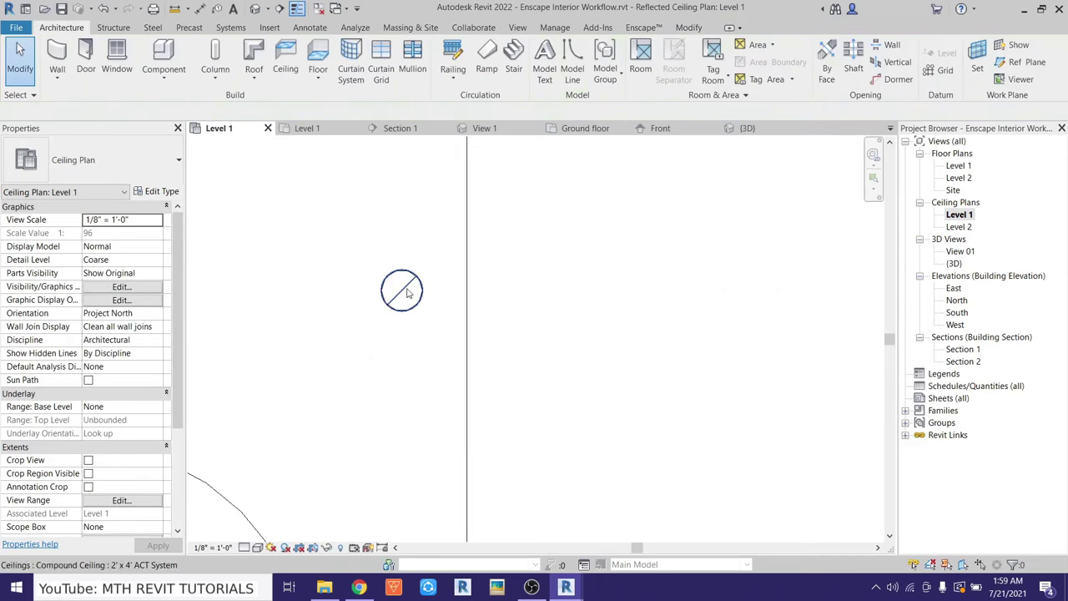
pyautogui.click(401, 367)
pyautogui.click(560, 71)
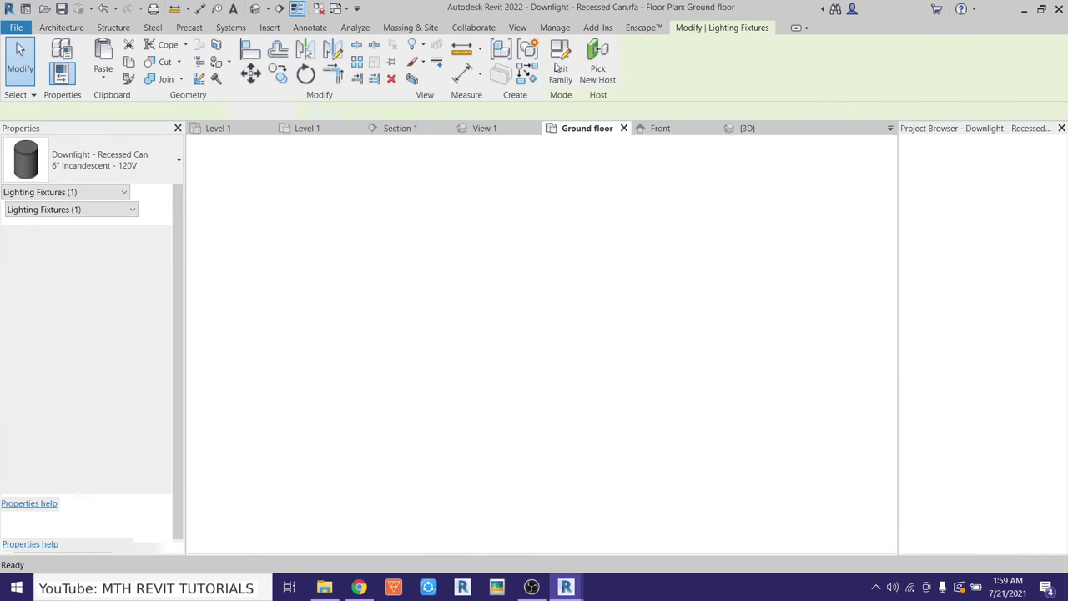
# Sketch a circular extrusion ring around the downlight's light opening
pyautogui.scroll(2, 641, 337)
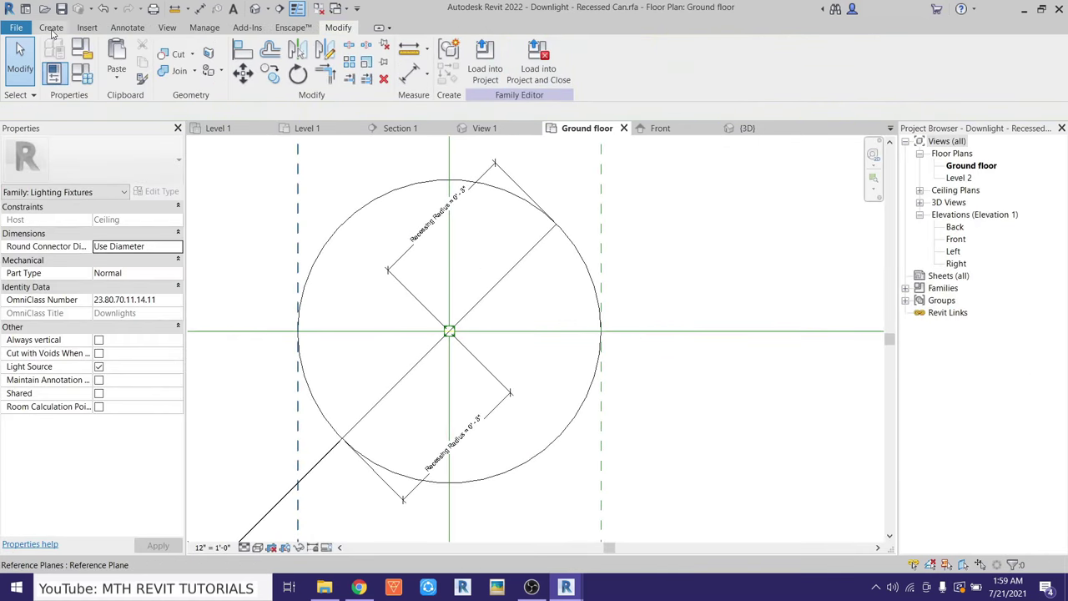
pyautogui.click(50, 28)
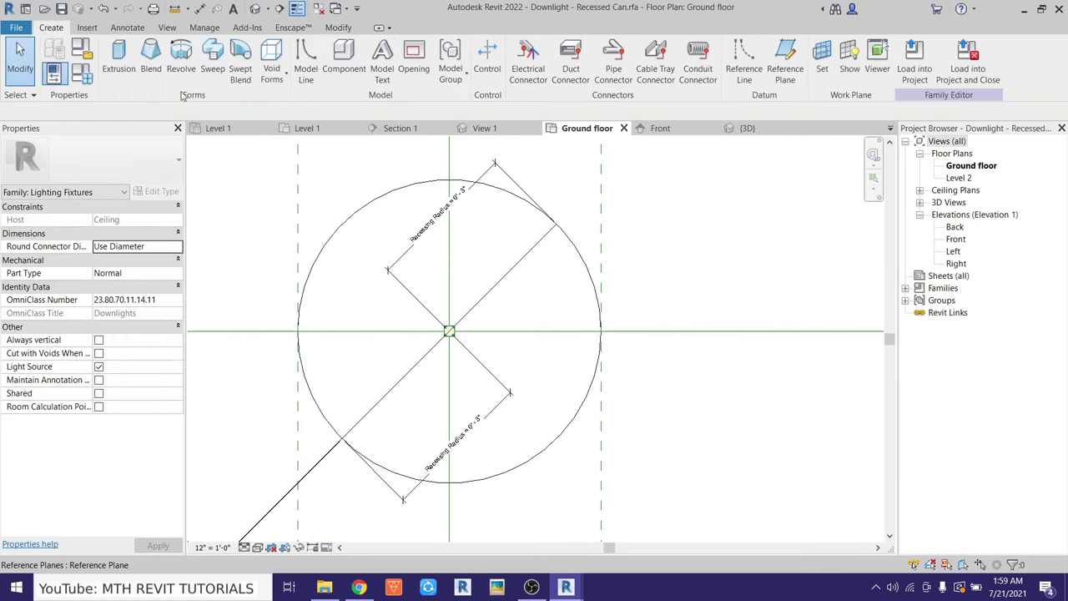
pyautogui.click(121, 73)
pyautogui.click(567, 47)
pyautogui.click(448, 331)
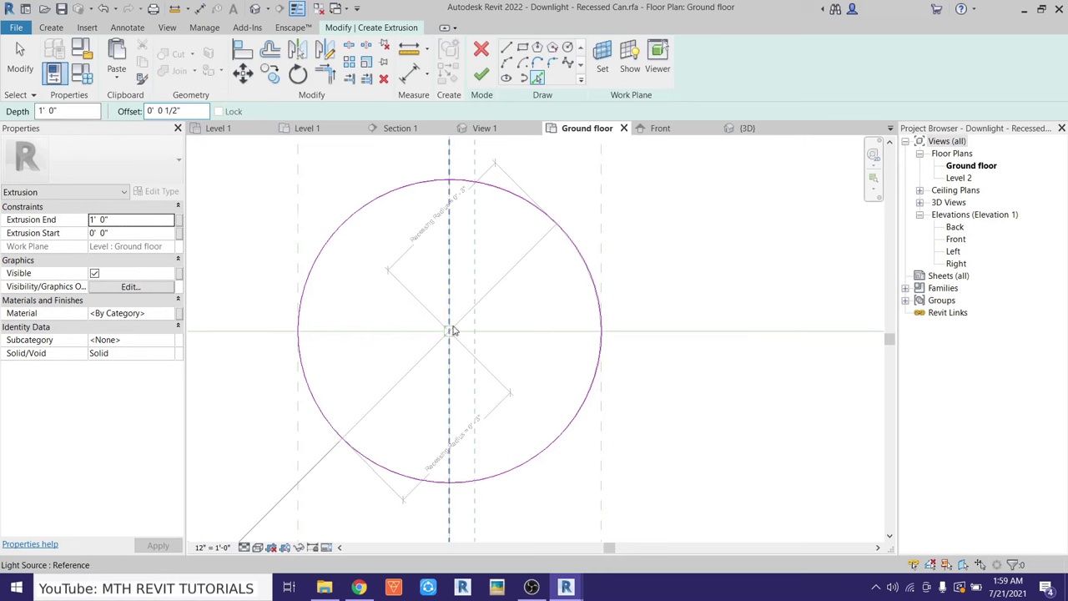
pyautogui.click(594, 288)
pyautogui.scroll(-3, 596, 292)
pyautogui.press('Escape')
pyautogui.press('Escape')
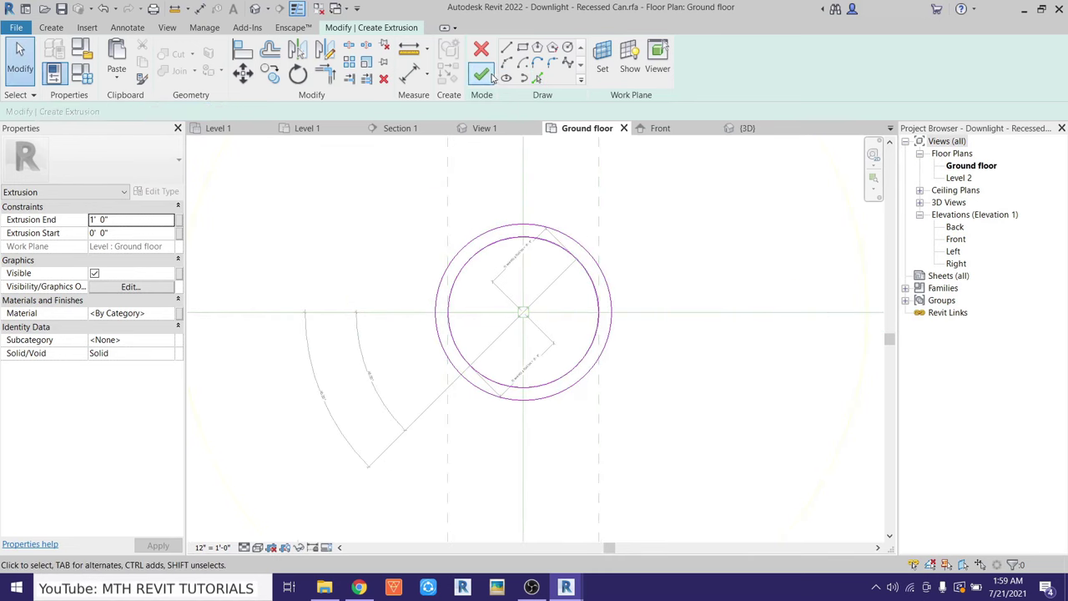
pyautogui.click(489, 76)
# In the Front elevation, raise the extrusion's bottom up toward the ceiling
pyautogui.click(659, 128)
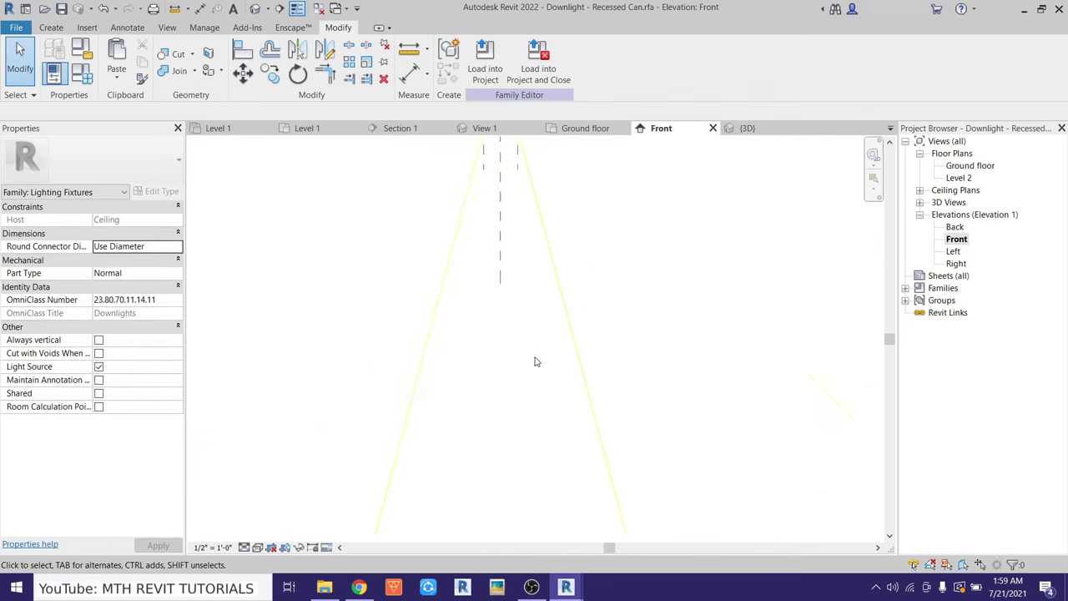
pyautogui.click(499, 394)
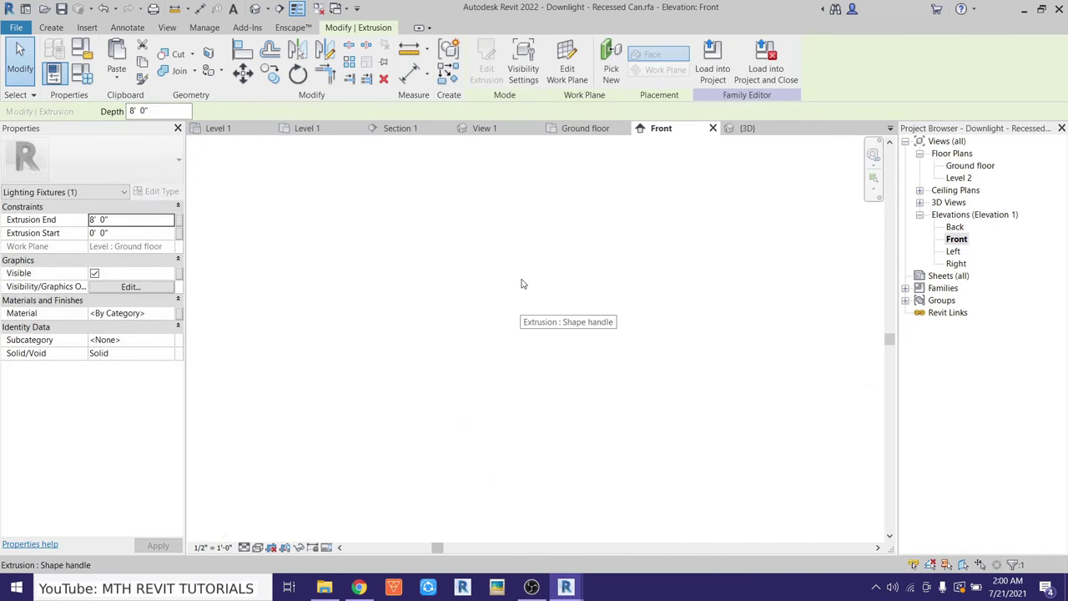
pyautogui.scroll(3, 776, 263)
pyautogui.scroll(3, 500, 467)
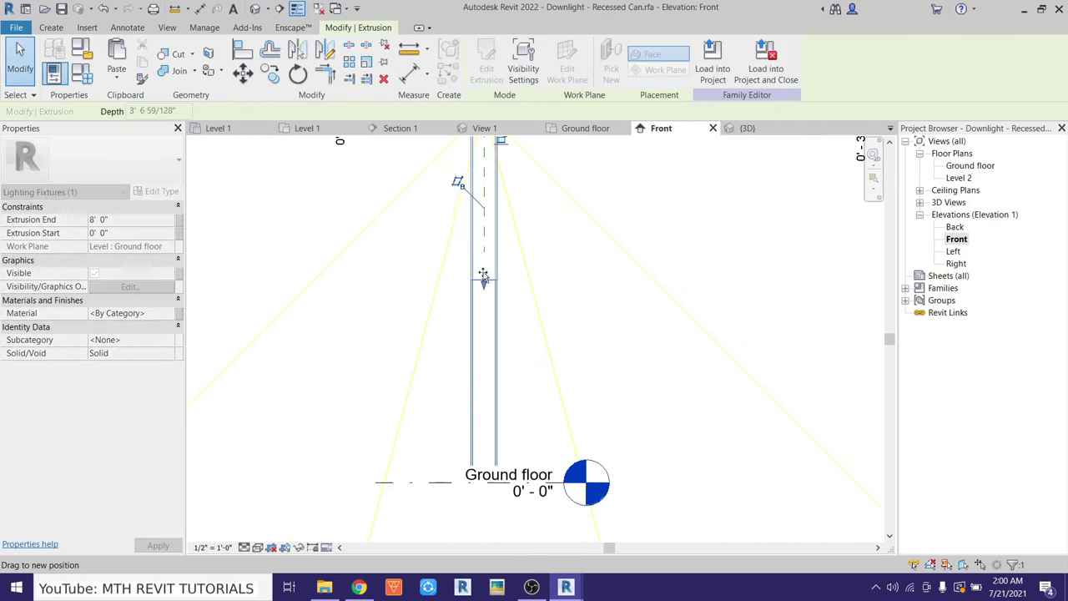
pyautogui.moveTo(484, 492)
pyautogui.mouseDown()
pyautogui.moveTo(471, 492)
pyautogui.moveTo(494, 227)
pyautogui.moveTo(488, 286)
pyautogui.mouseUp()
pyautogui.scroll(3, 441, 333)
pyautogui.scroll(2, 489, 276)
pyautogui.scroll(2, 495, 227)
pyautogui.press('Escape')
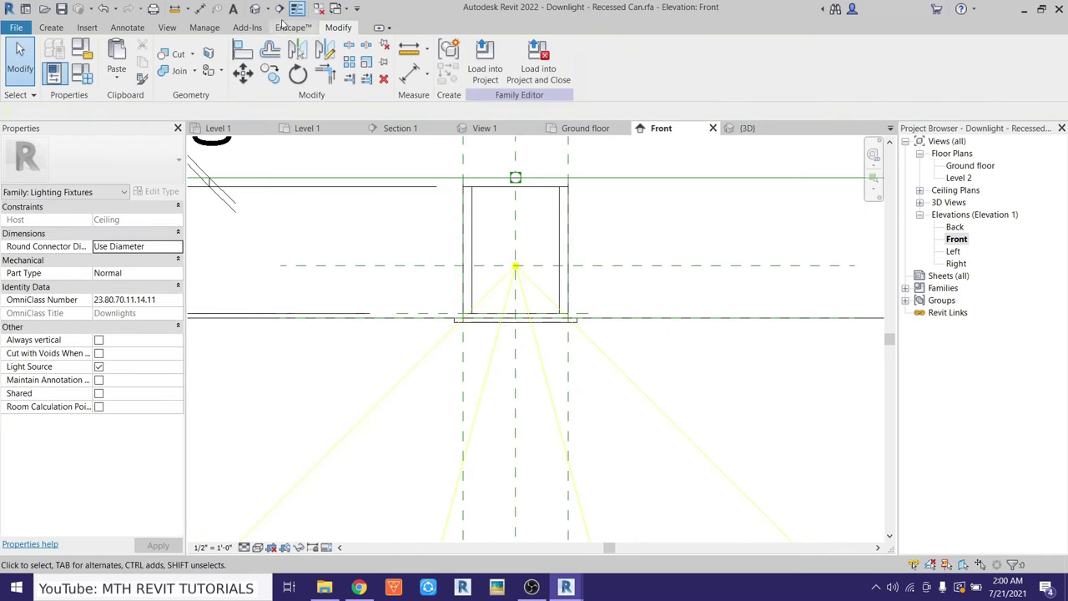
# Associate the ring extrusion's material with a new family parameter 'Metal 2'
pyautogui.click(748, 127)
pyautogui.scroll(3, 755, 209)
pyautogui.click(515, 336)
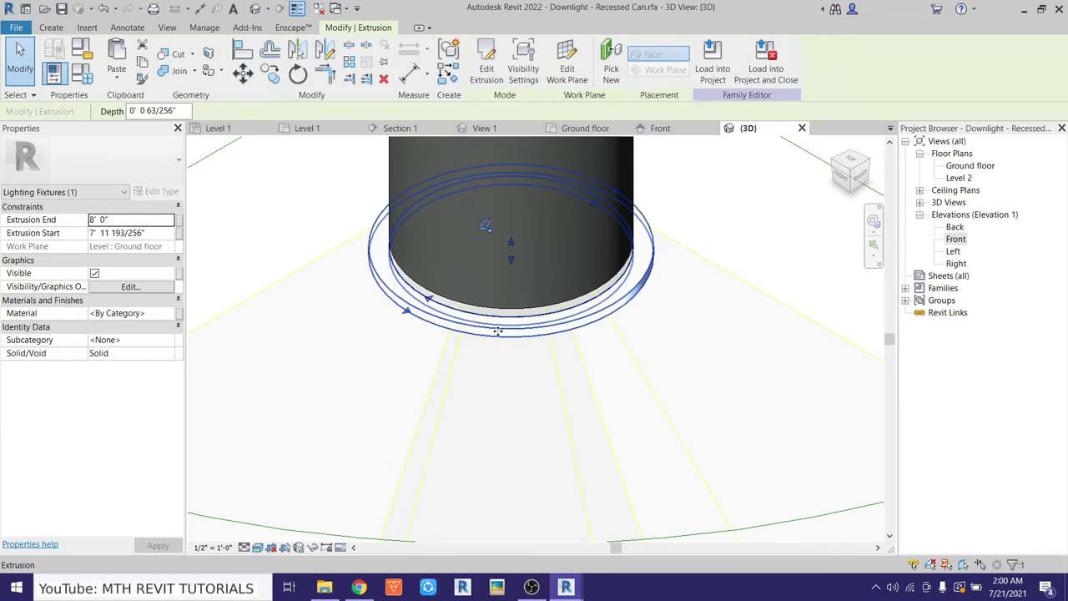
pyautogui.click(178, 313)
pyautogui.click(438, 377)
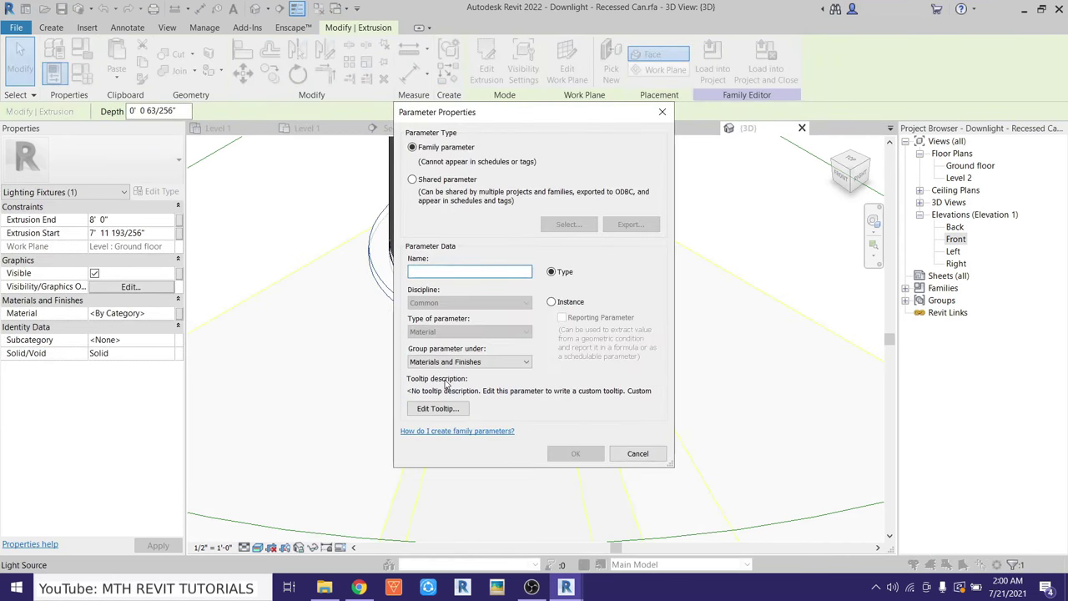
pyautogui.write('Metal 2')
pyautogui.press('Return')
pyautogui.click(559, 410)
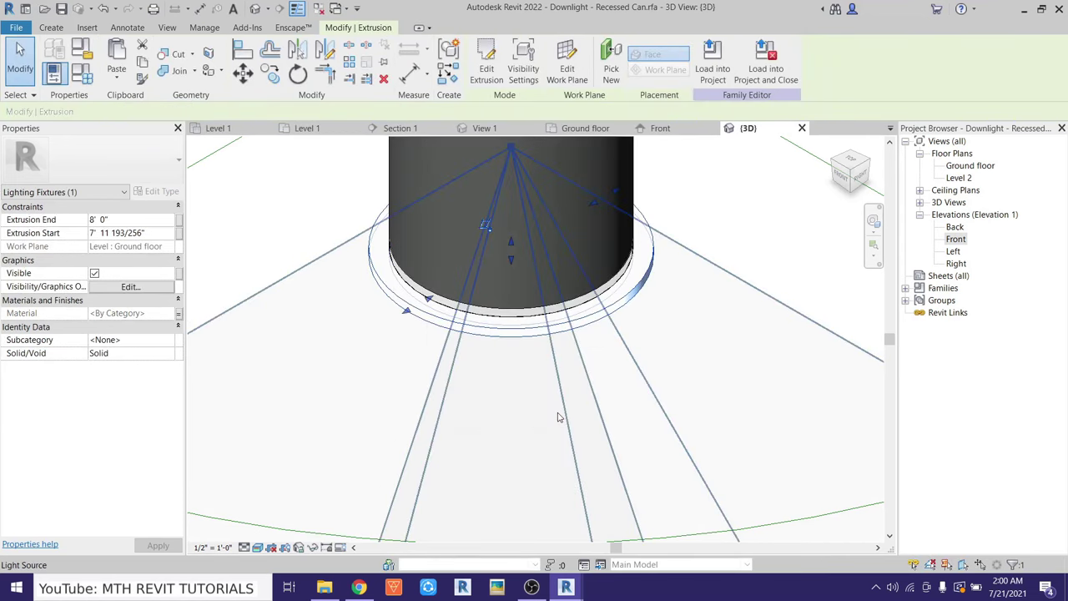
# Load the family into Enscape Interior Workflow.rvt, overwriting the existing downlight family
pyautogui.scroll(-3, 555, 409)
pyautogui.click(635, 179)
pyautogui.click(543, 79)
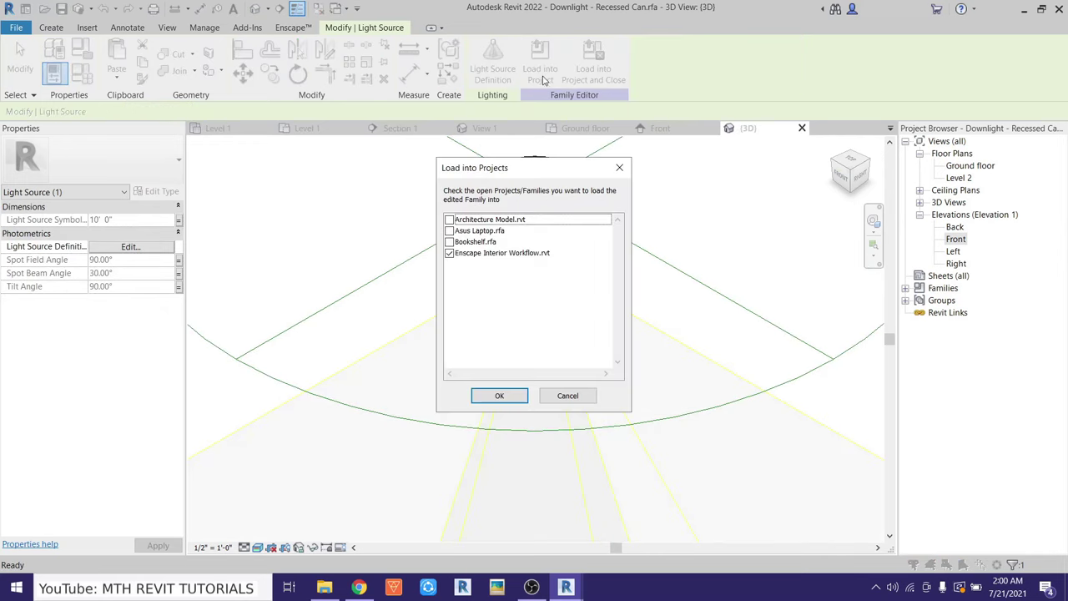
pyautogui.click(500, 395)
pyautogui.click(503, 292)
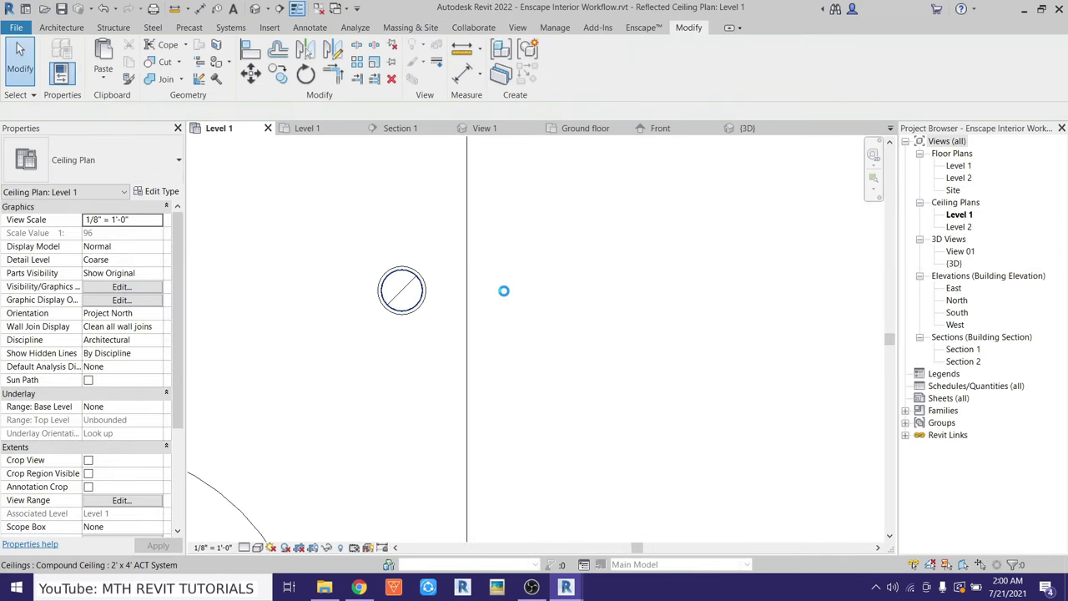
# Create a new material named '007 Metal' for the downlight's Metal 2 parameter
pyautogui.doubleClick(503, 340)
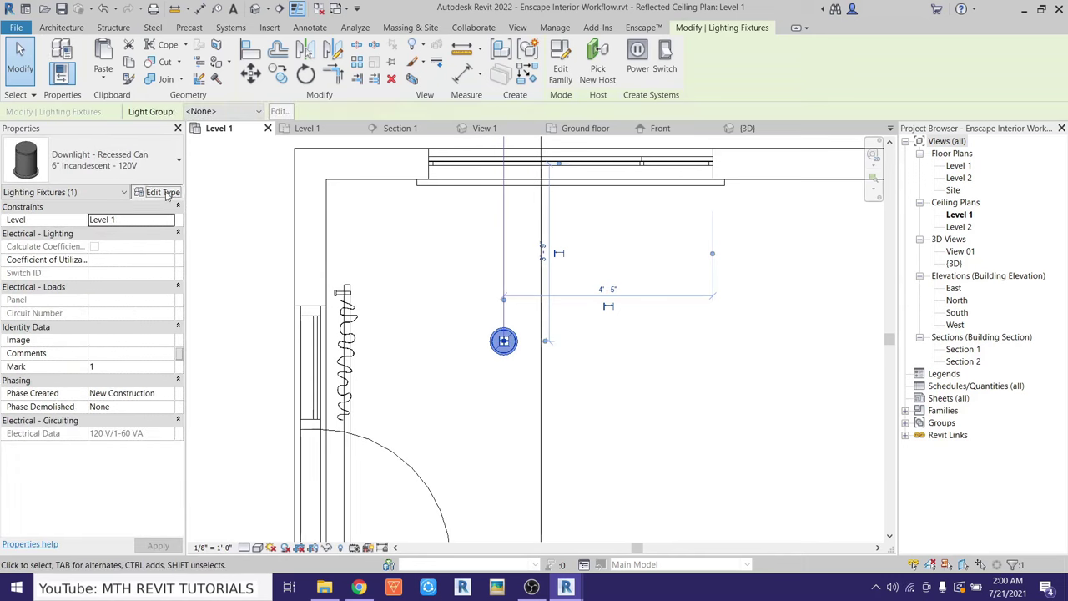
pyautogui.click(1025, 289)
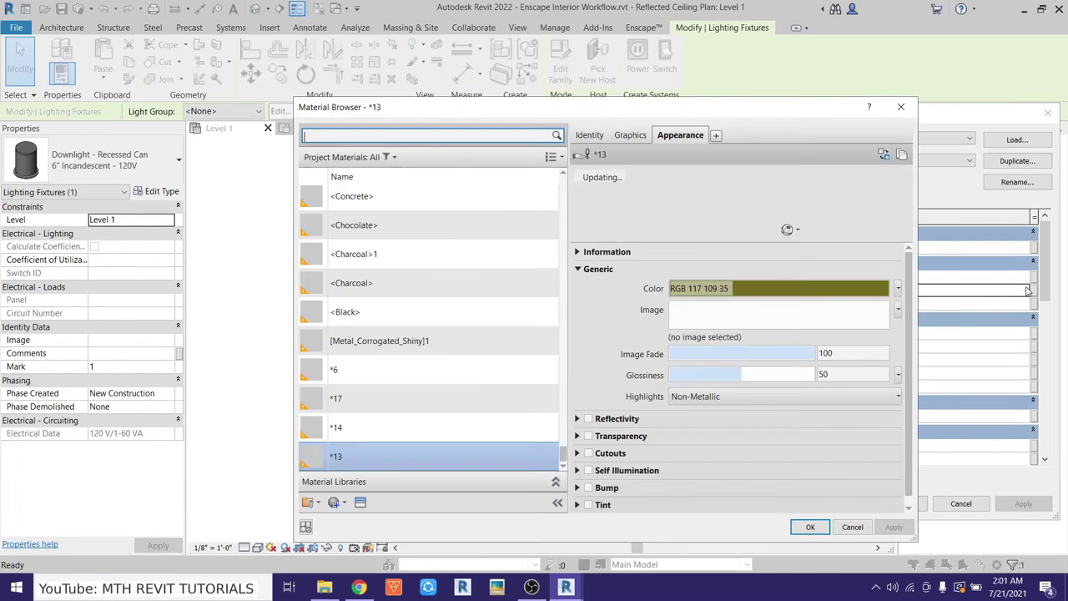
pyautogui.scroll(3, 455, 401)
pyautogui.scroll(-3, 455, 400)
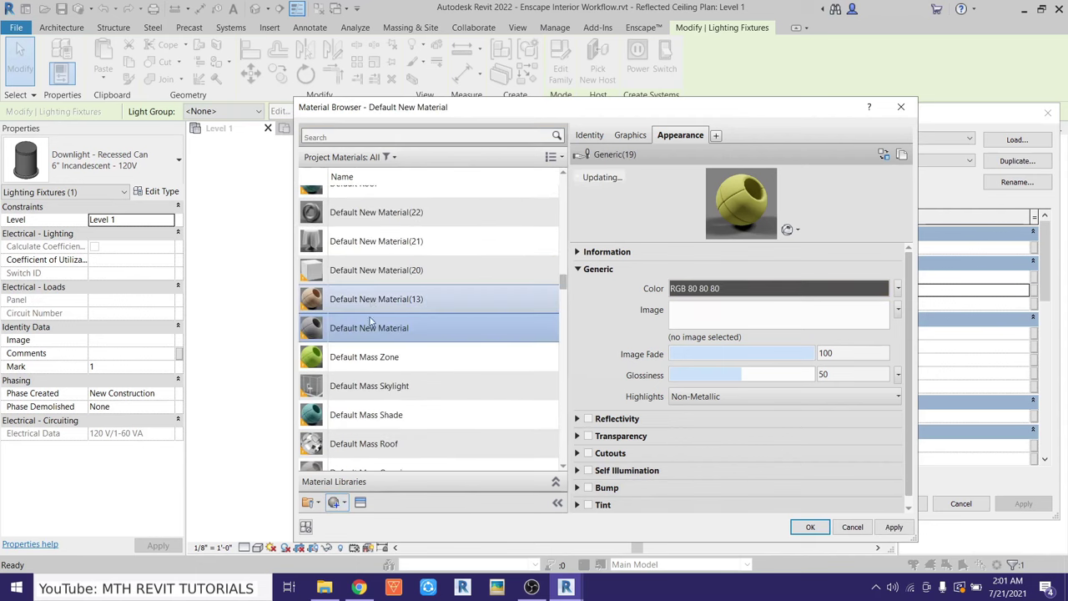
pyautogui.rightClick(347, 327)
pyautogui.click(393, 365)
pyautogui.write('07 Me')
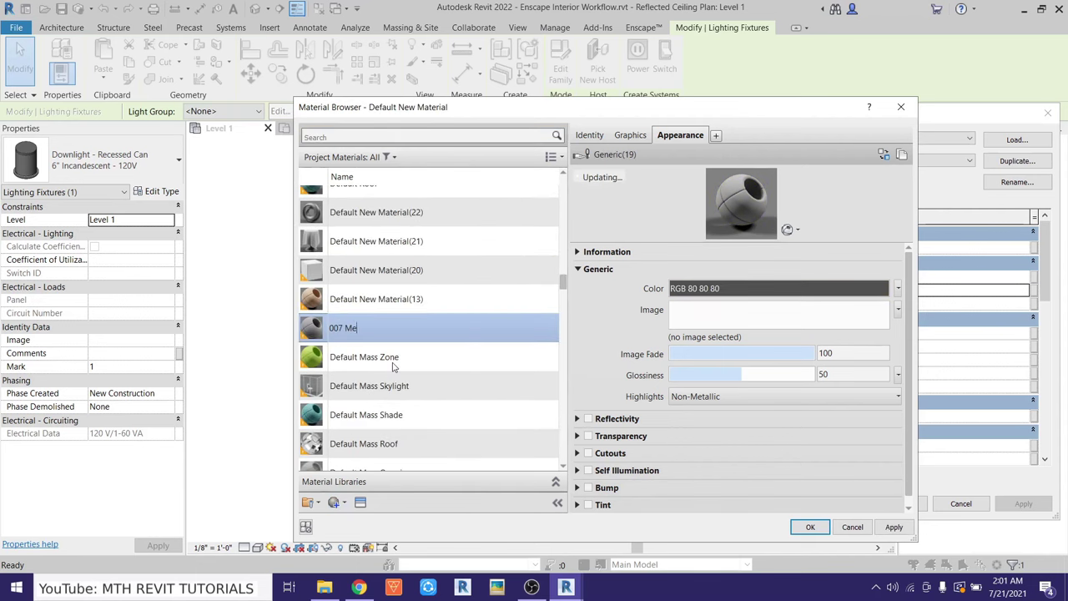
pyautogui.write('tal')
pyautogui.press('Return')
# Give 007 Metal the Aluminum - Brushed Radial appearance and apply the type properties
pyautogui.click(361, 502)
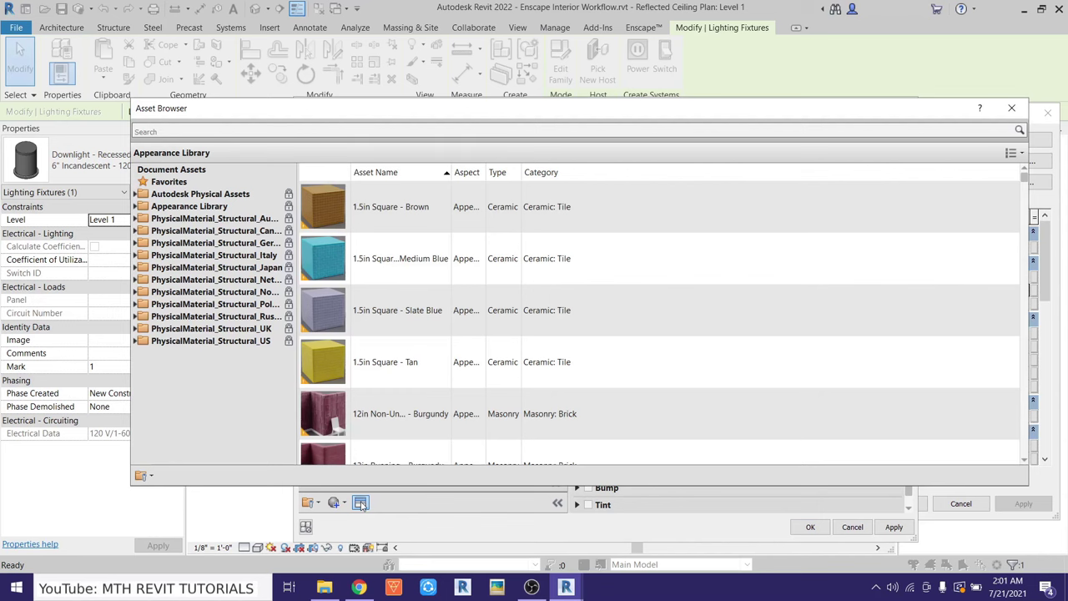
pyautogui.click(137, 206)
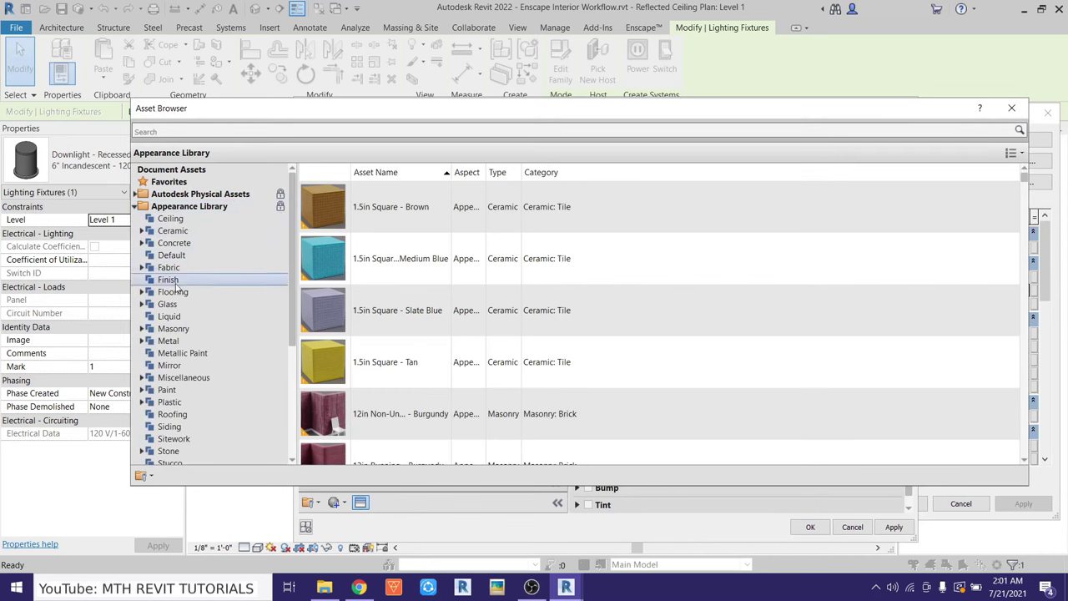
pyautogui.click(167, 340)
pyautogui.scroll(-2, 465, 373)
pyautogui.scroll(-2, 464, 373)
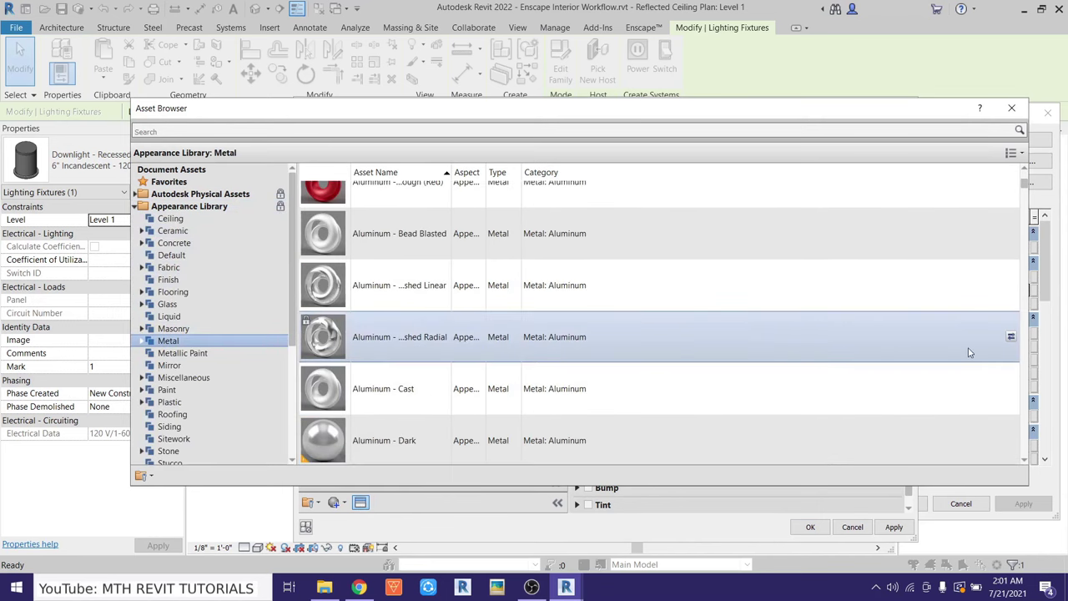
pyautogui.click(1010, 338)
pyautogui.click(810, 526)
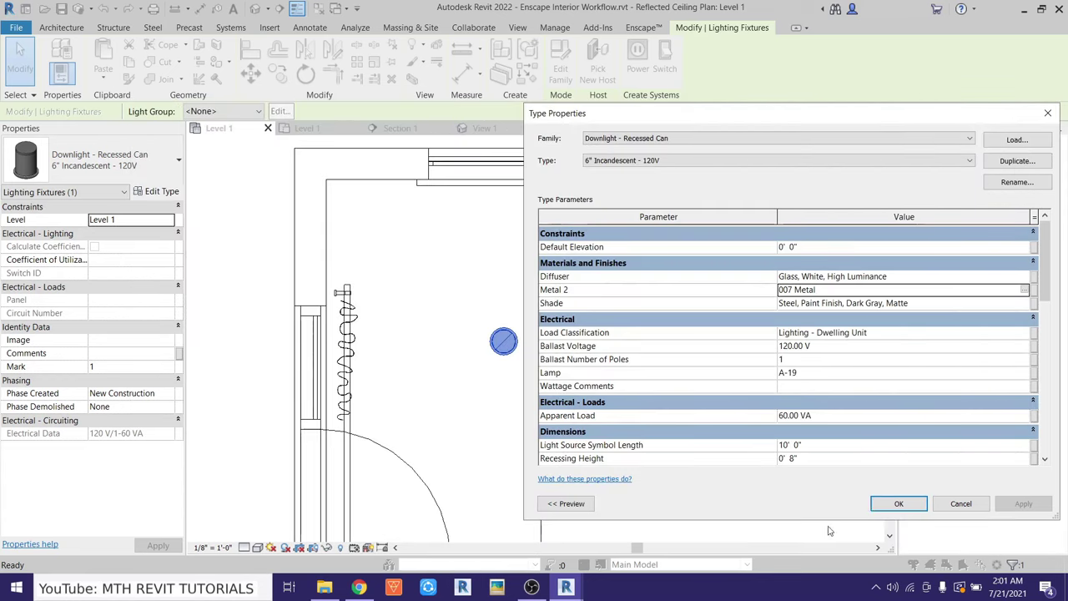
pyautogui.click(889, 504)
pyautogui.scroll(-1, 536, 312)
pyautogui.scroll(-1, 502, 264)
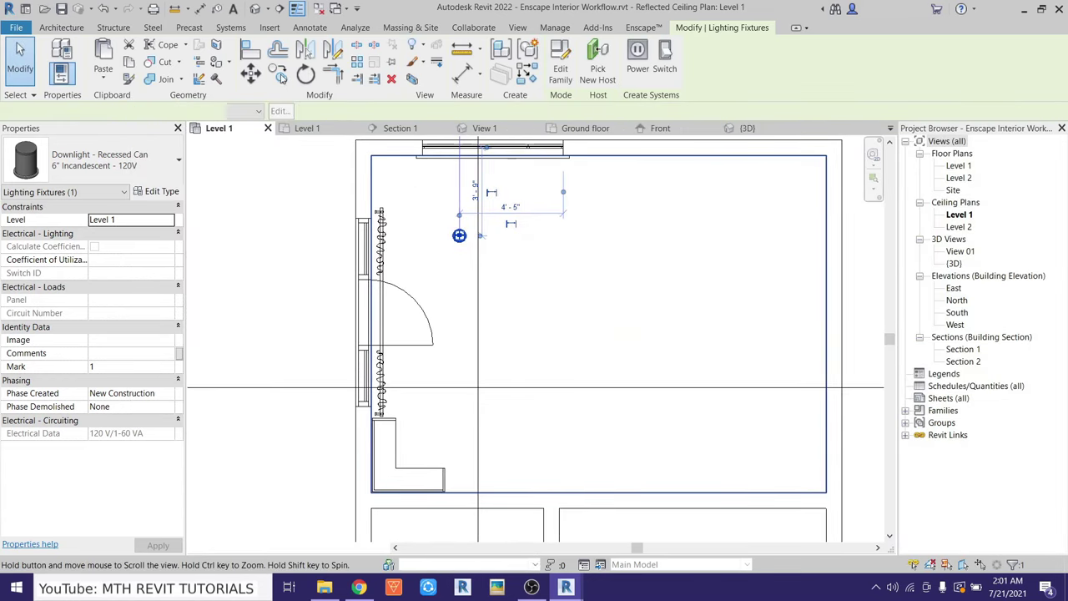
# Copy the downlight twice down the room to form a column of three
pyautogui.moveTo(458, 235); pyautogui.dragTo(451, 257, button='middle')
pyautogui.press('c')
pyautogui.press('o')
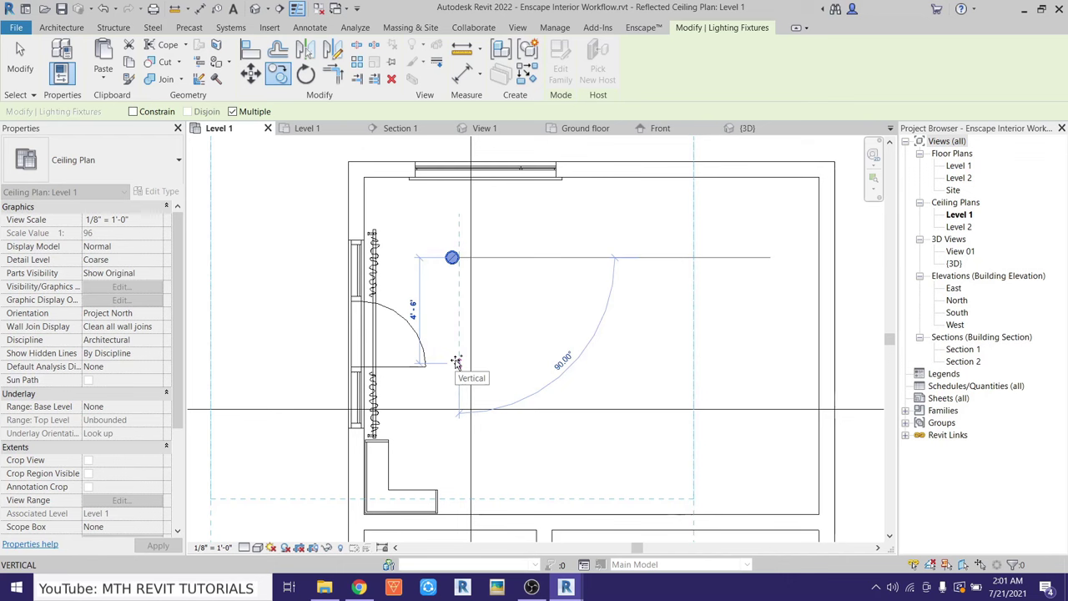
pyautogui.click(457, 362)
pyautogui.click(463, 473)
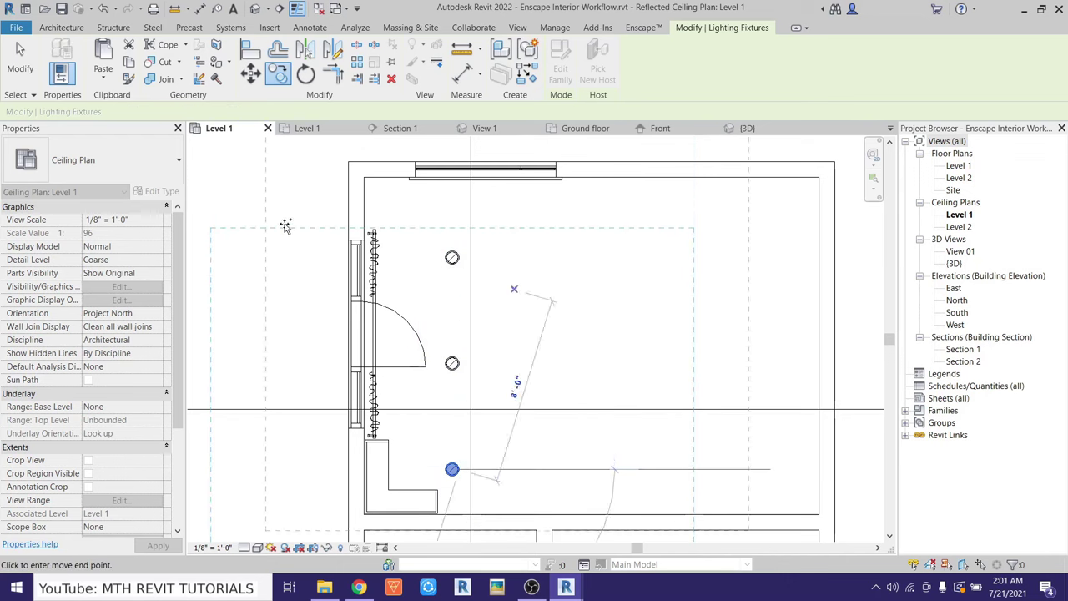
pyautogui.rightClick(278, 193)
pyautogui.click(310, 208)
pyautogui.scroll(-1, 481, 300)
pyautogui.moveTo(478, 314); pyautogui.dragTo(451, 334, button='middle')
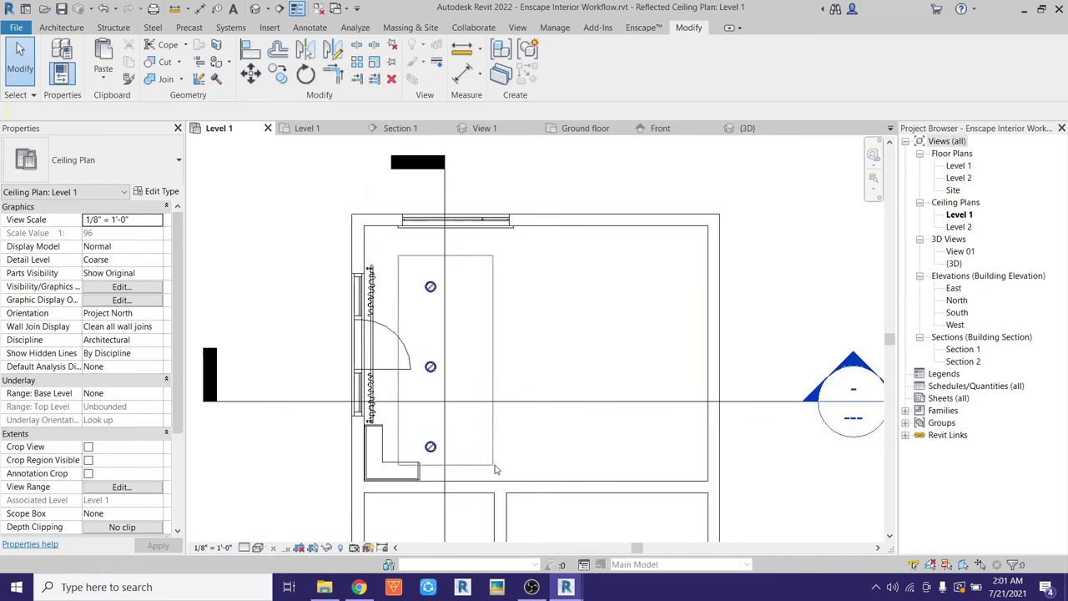
# Copy the three-light column to the right to complete the grid, then view it in Enscape
pyautogui.moveTo(494, 470); pyautogui.dragTo(499, 463)
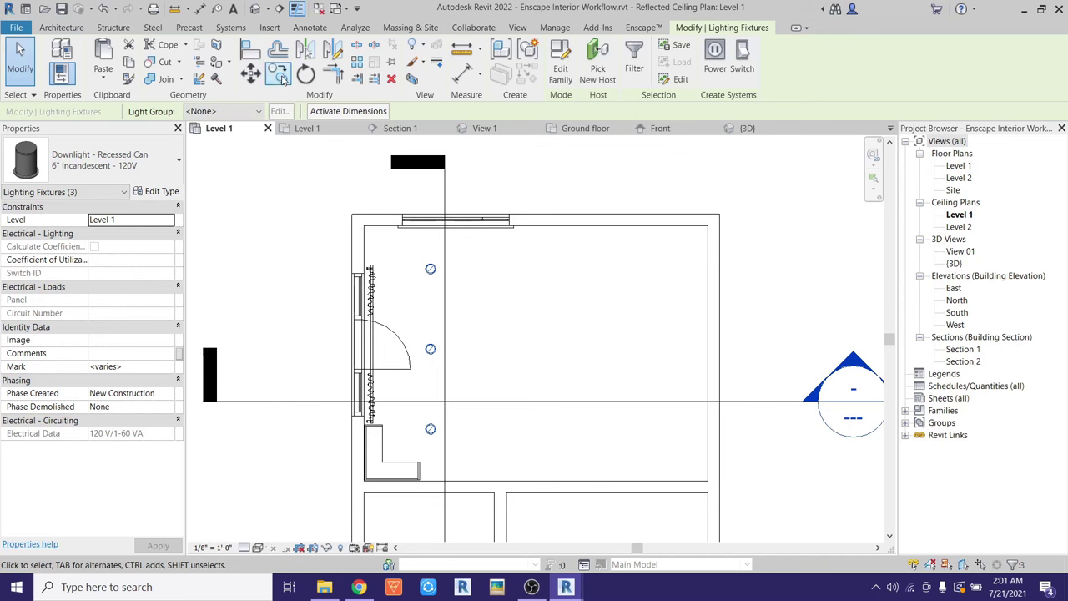
pyautogui.click(280, 75)
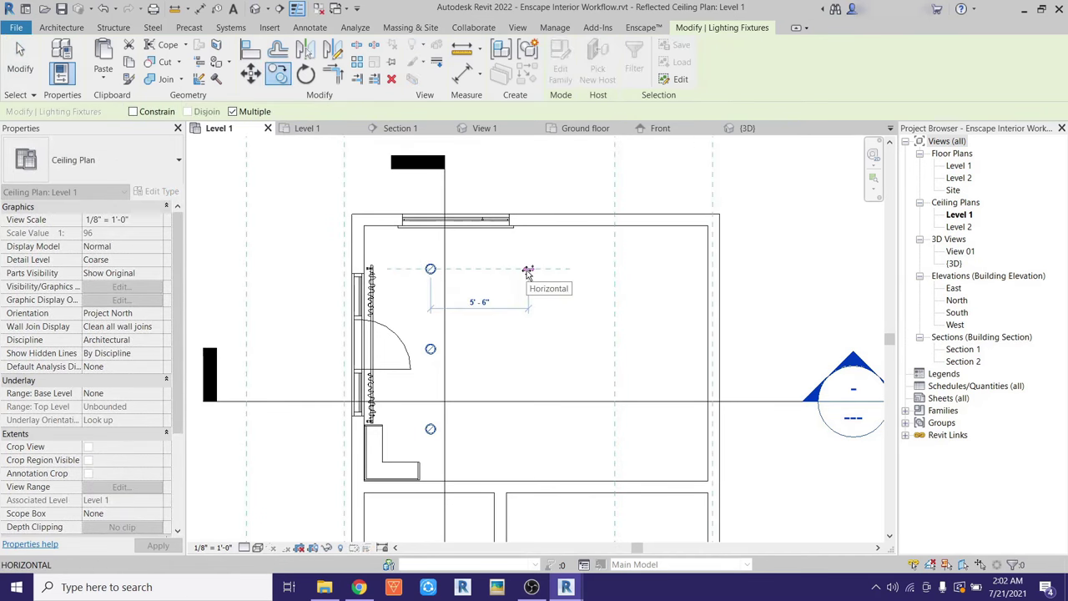
pyautogui.click(652, 268)
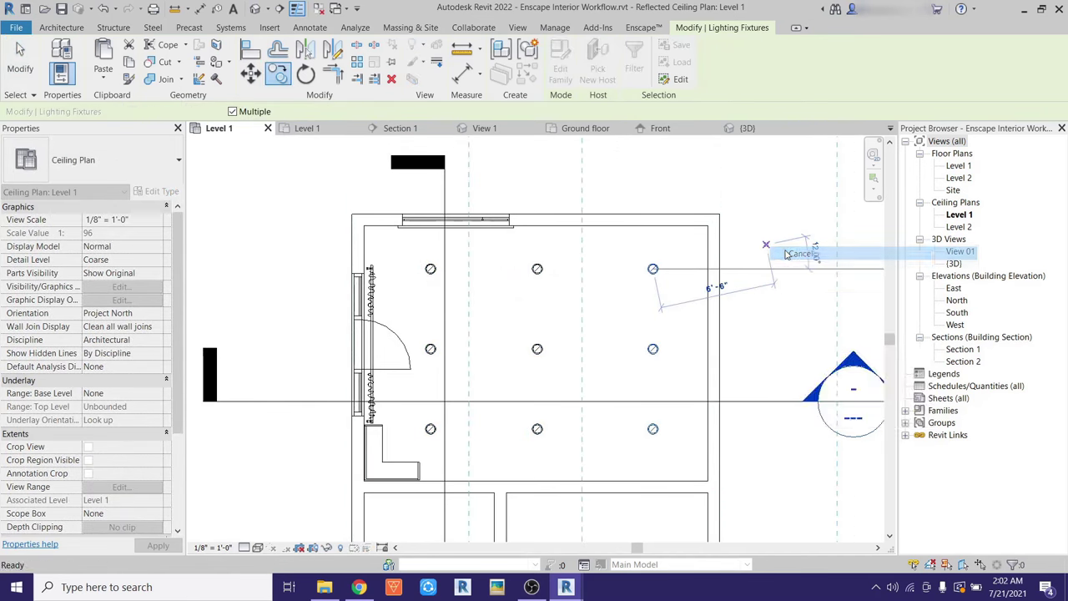
pyautogui.rightClick(763, 246)
pyautogui.click(793, 257)
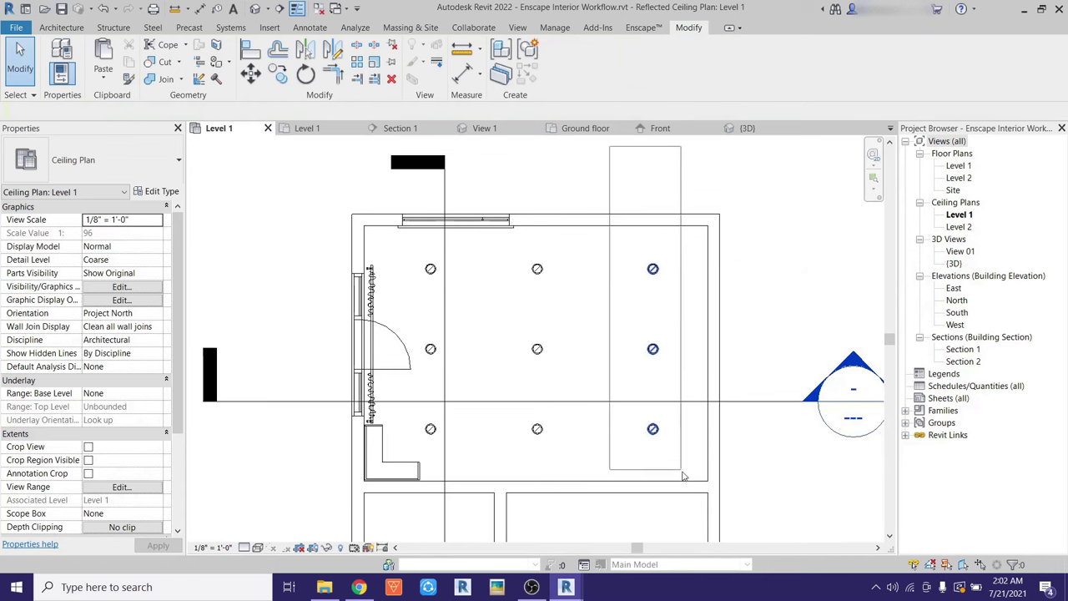
pyautogui.moveTo(682, 476); pyautogui.dragTo(684, 477)
pyautogui.moveTo(566, 587)
pyautogui.click(606, 523)
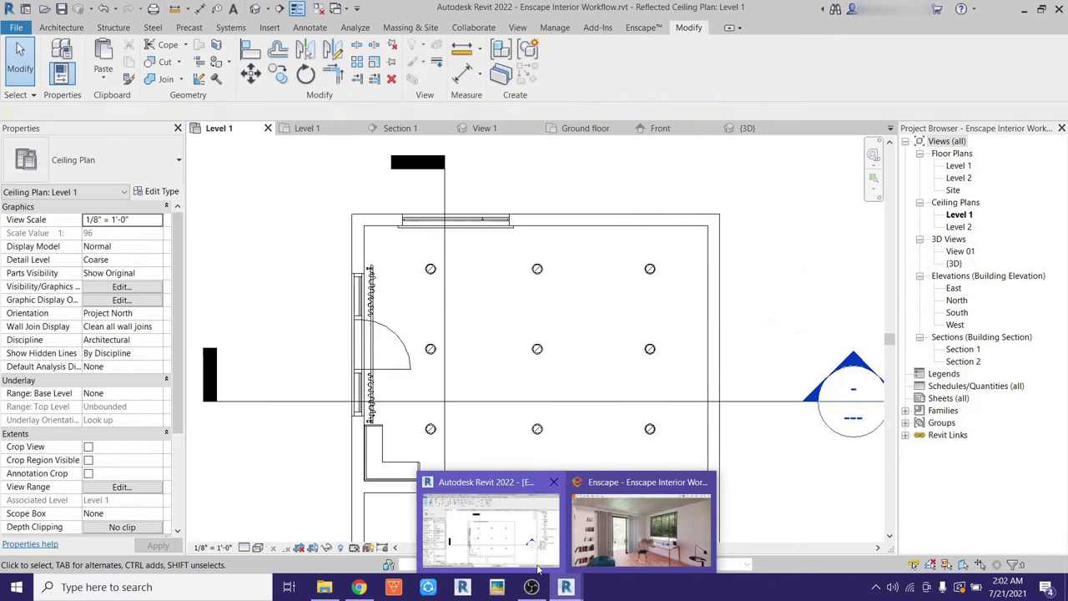
pyautogui.click(646, 525)
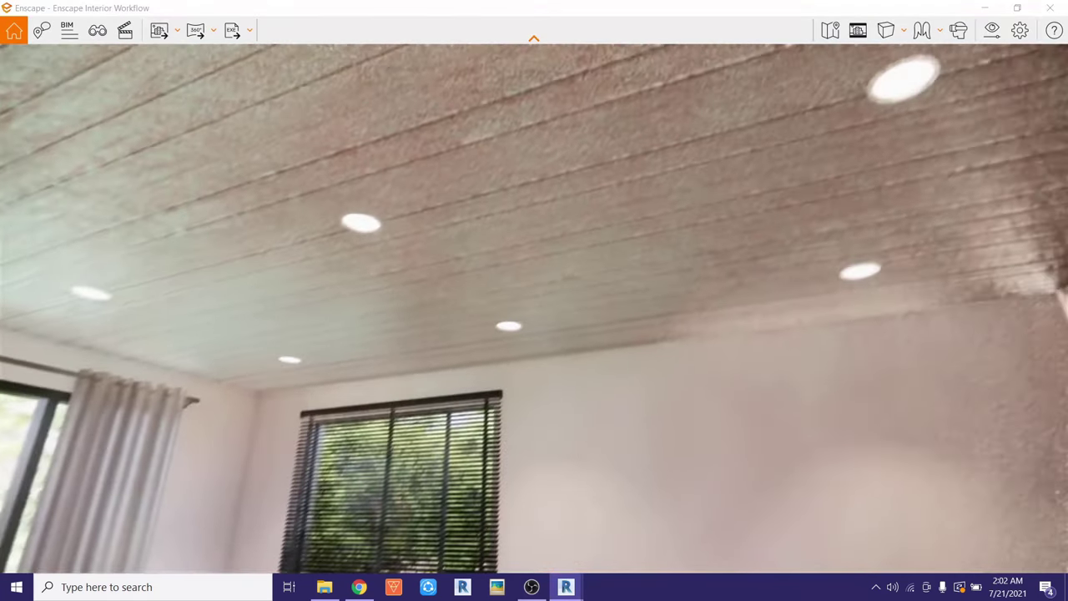